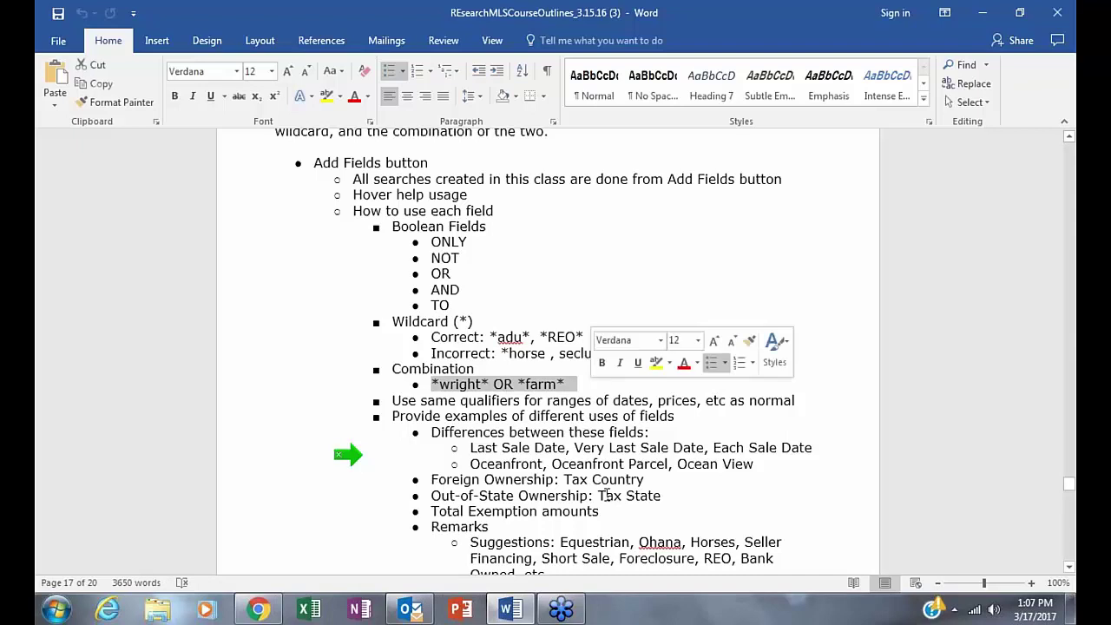
# - Highlight the Last Sale Date, Oceanfront and Remarks Suggestions text, then dismiss the mail notification
pyautogui.click(925, 339)
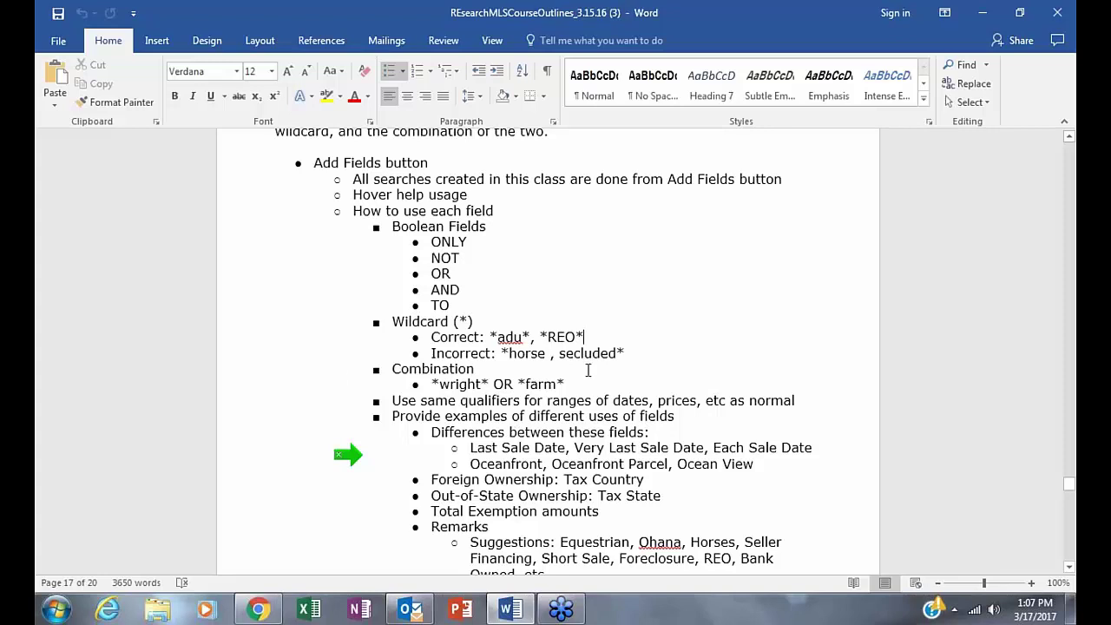
pyautogui.moveTo(455, 447); pyautogui.dragTo(814, 461)
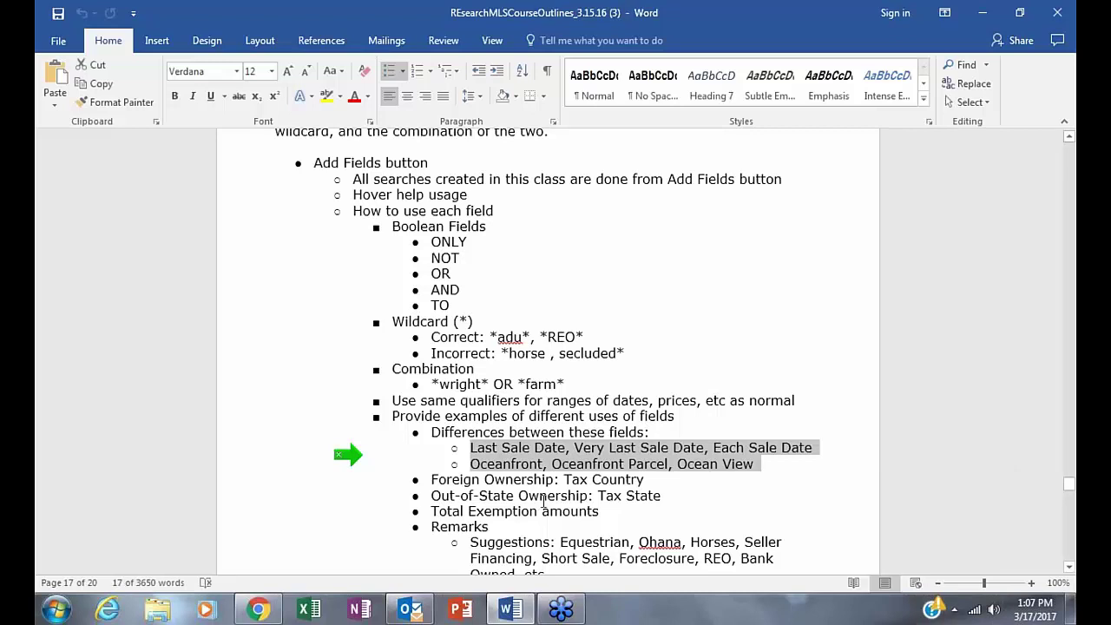
pyautogui.scroll(-2, 851, 426)
pyautogui.scroll(-1, 850, 426)
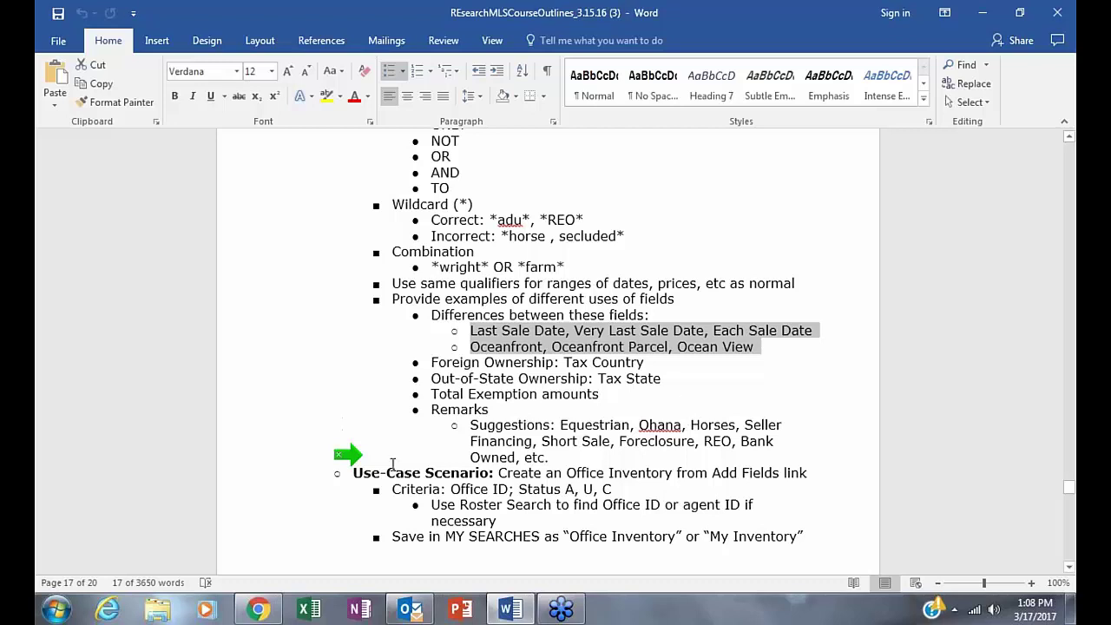
pyautogui.moveTo(470, 425); pyautogui.dragTo(666, 458)
pyautogui.click(612, 488)
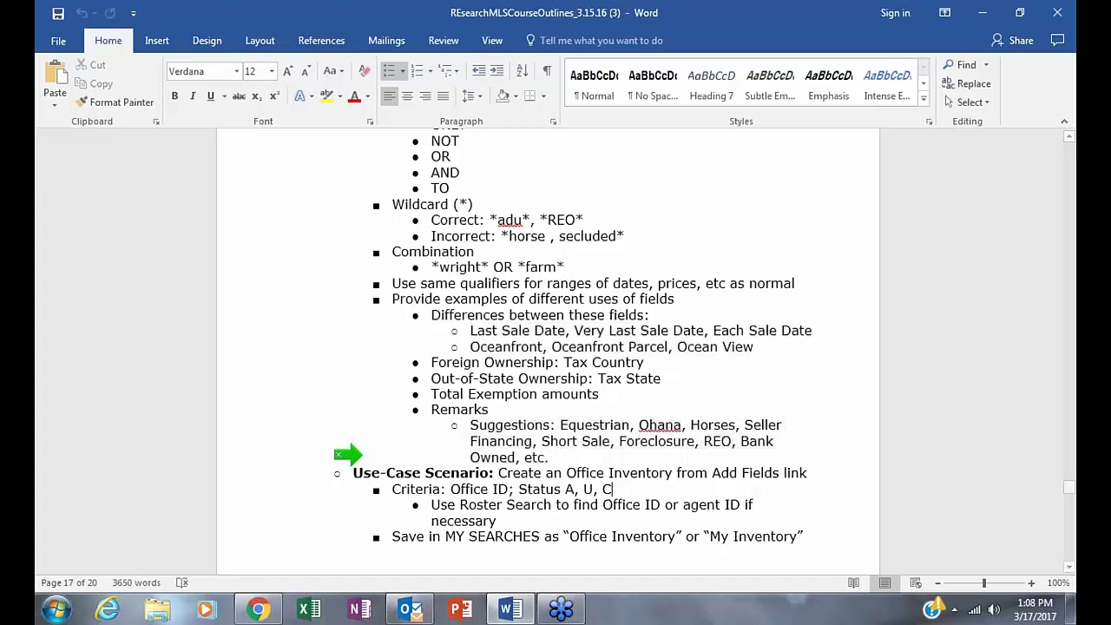
pyautogui.click(360, 460)
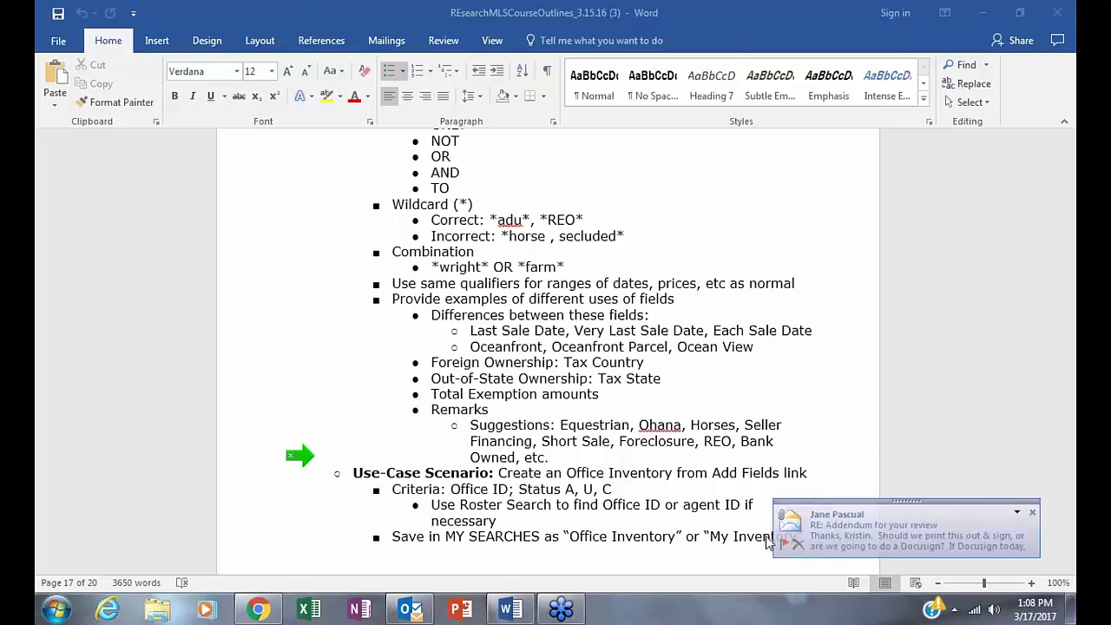
pyautogui.click(1032, 515)
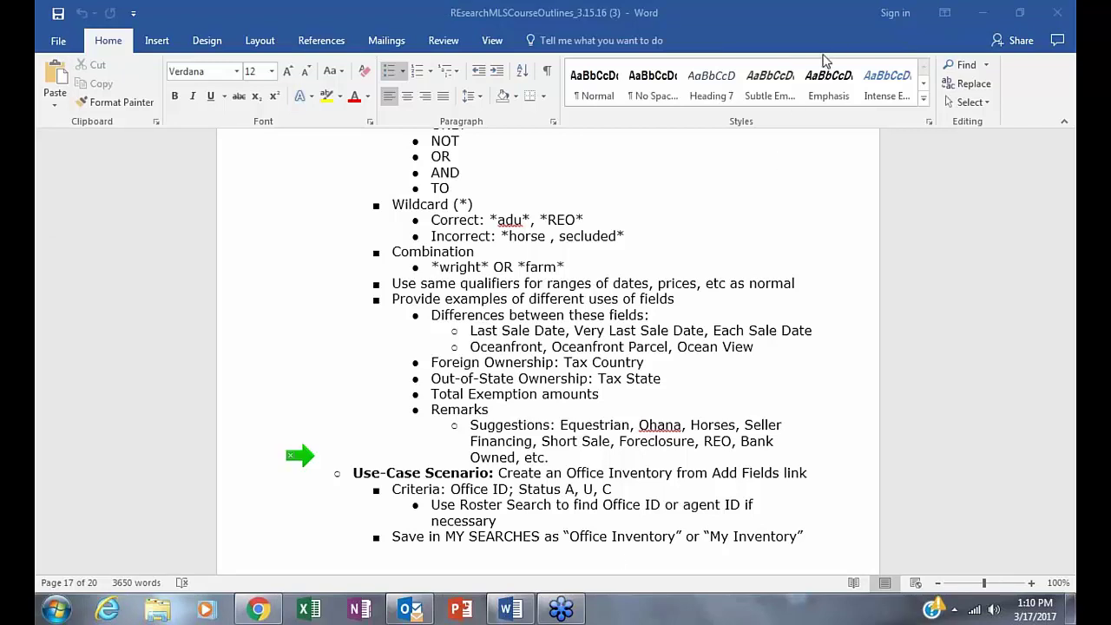
# - Open My Profile from the account menu in RESearch and highlight the Email Address value
pyautogui.click(258, 608)
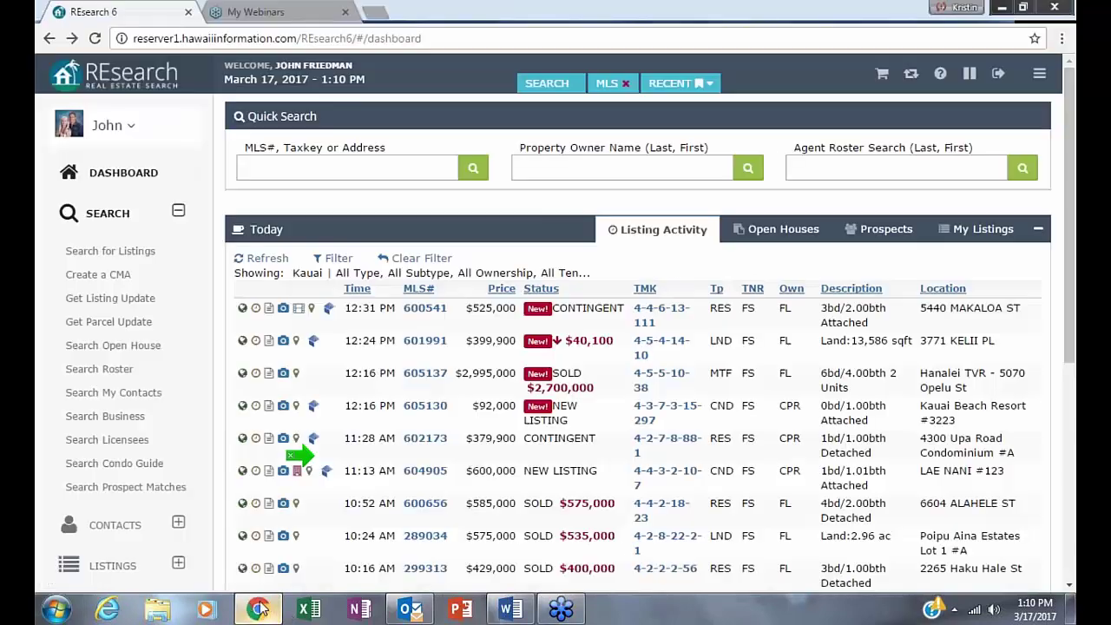
pyautogui.click(96, 124)
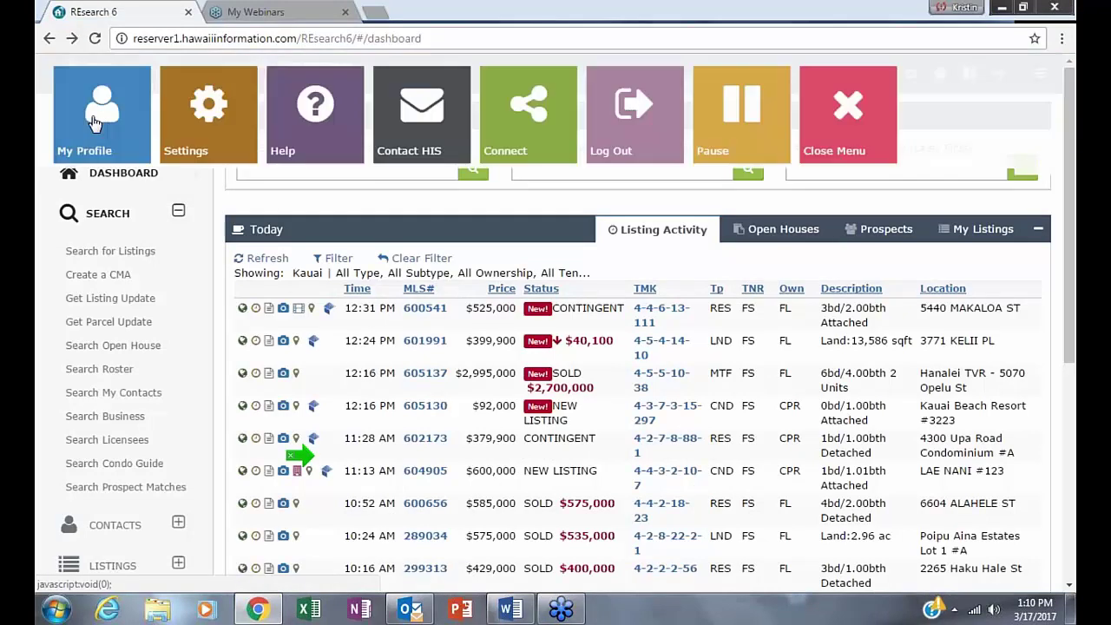
pyautogui.click(80, 136)
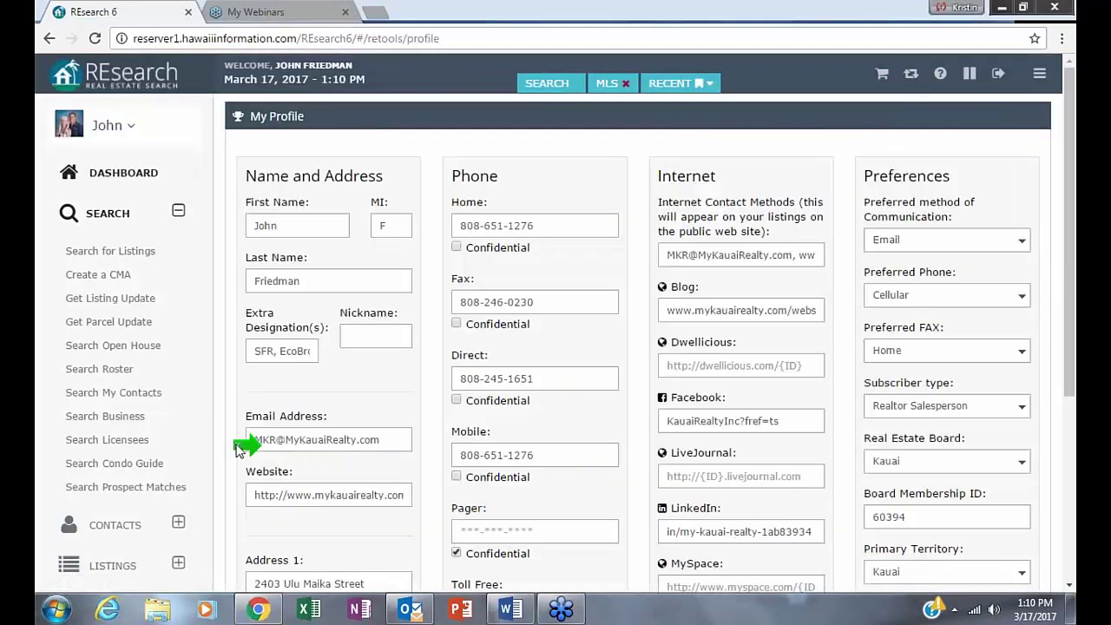
pyautogui.moveTo(378, 441); pyautogui.dragTo(196, 440)
pyautogui.moveTo(560, 609)
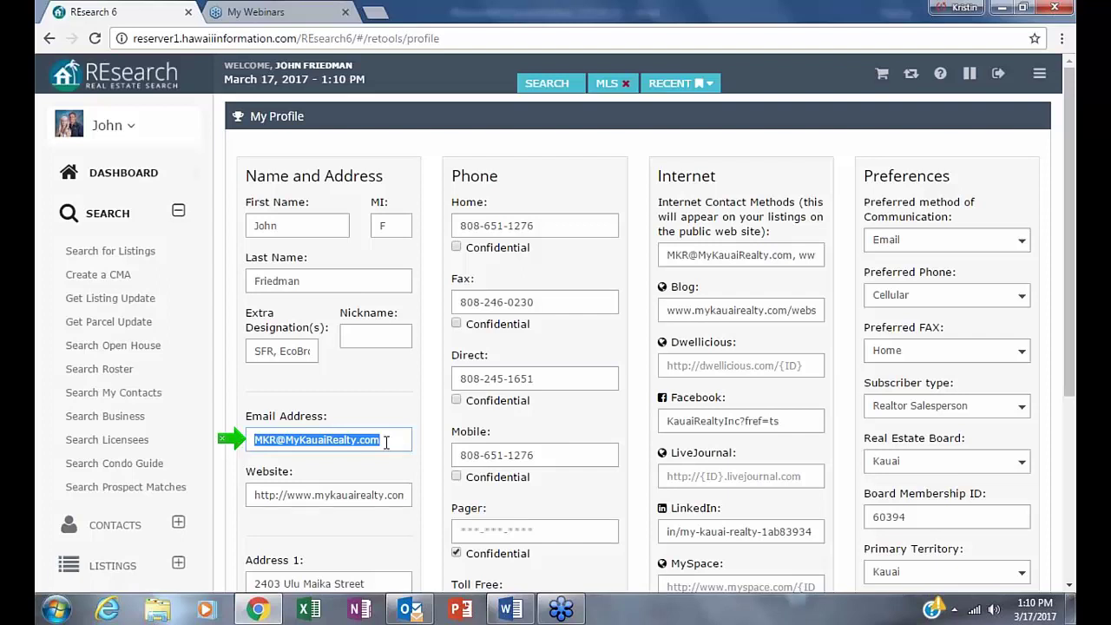
pyautogui.click(328, 470)
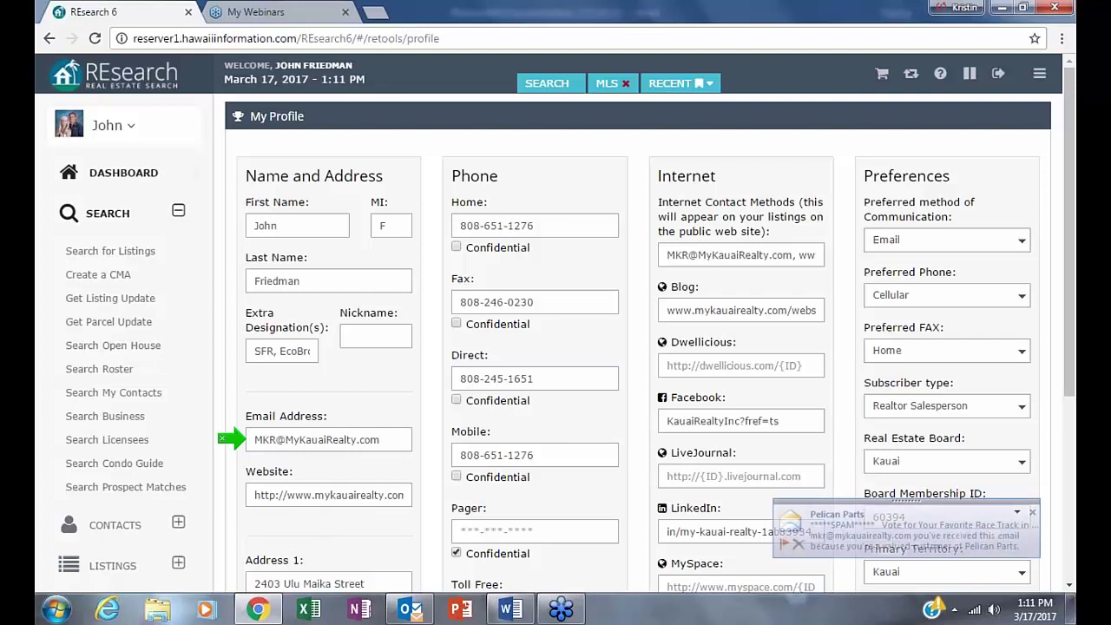
pyautogui.click(1032, 512)
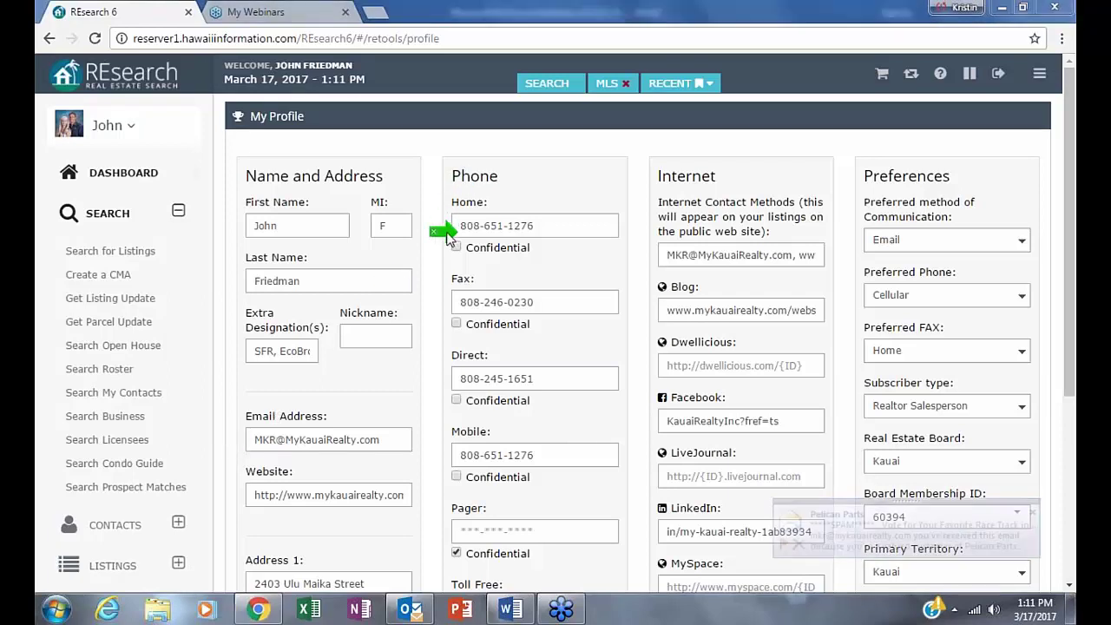
# - Highlight the Toll Free number on the profile, then return to the dashboard
pyautogui.scroll(-1, 621, 333)
pyautogui.scroll(-3, 622, 333)
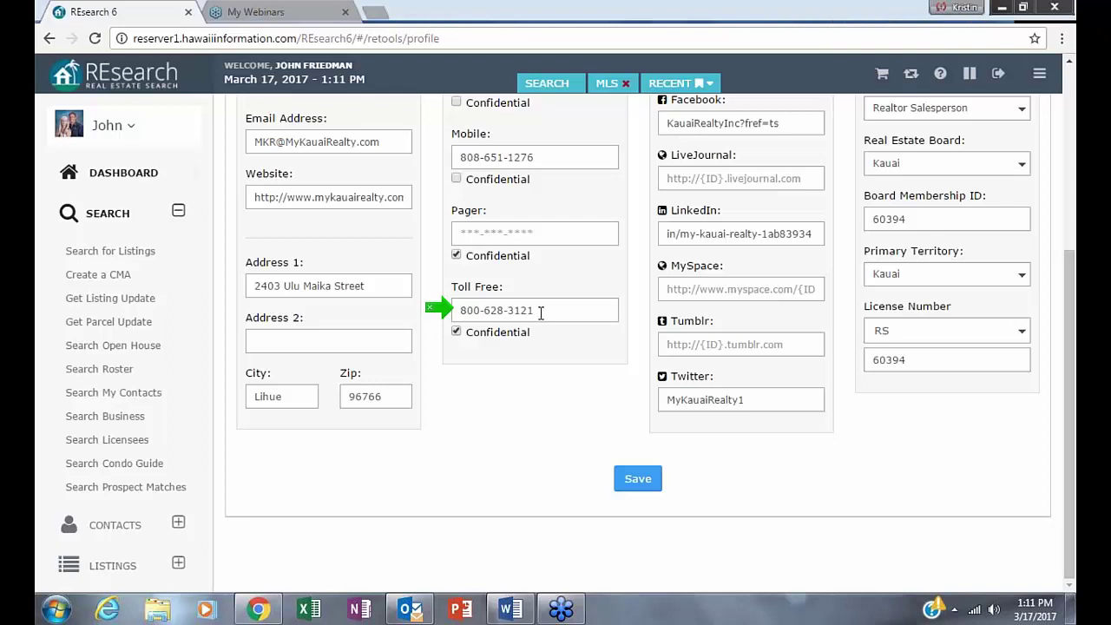
pyautogui.moveTo(531, 310); pyautogui.dragTo(457, 314)
pyautogui.moveTo(581, 619)
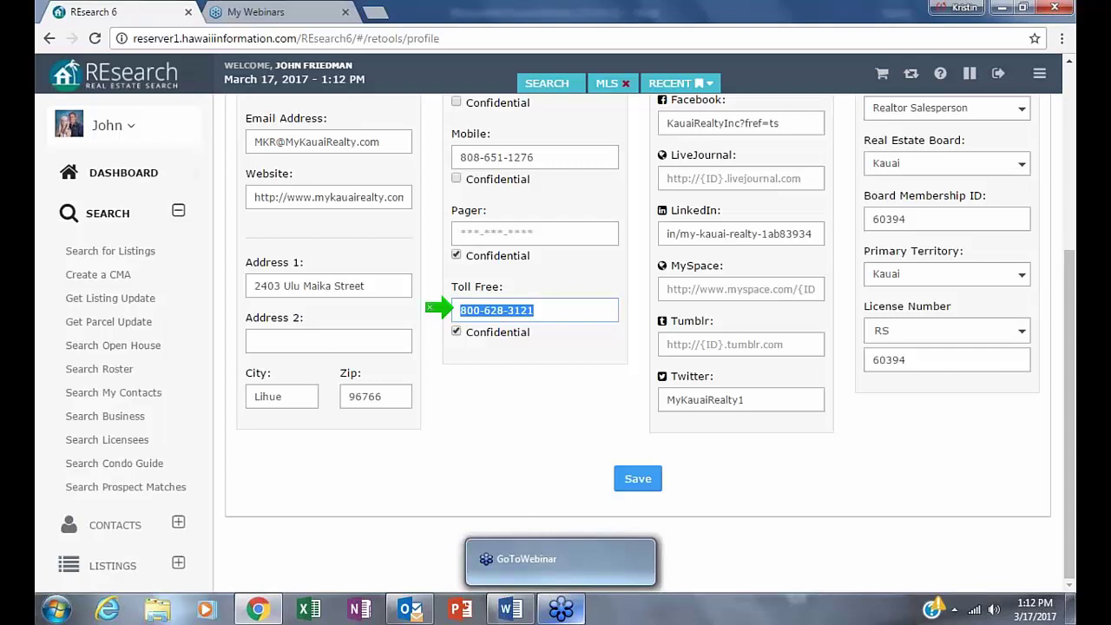
pyautogui.scroll(4, 379, 546)
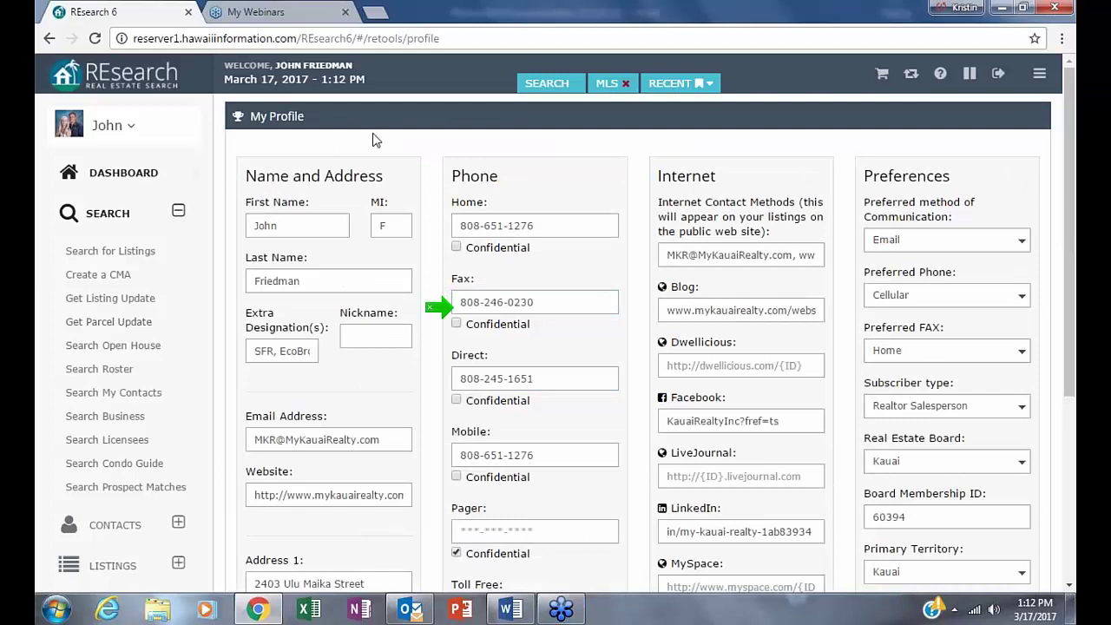
pyautogui.click(108, 170)
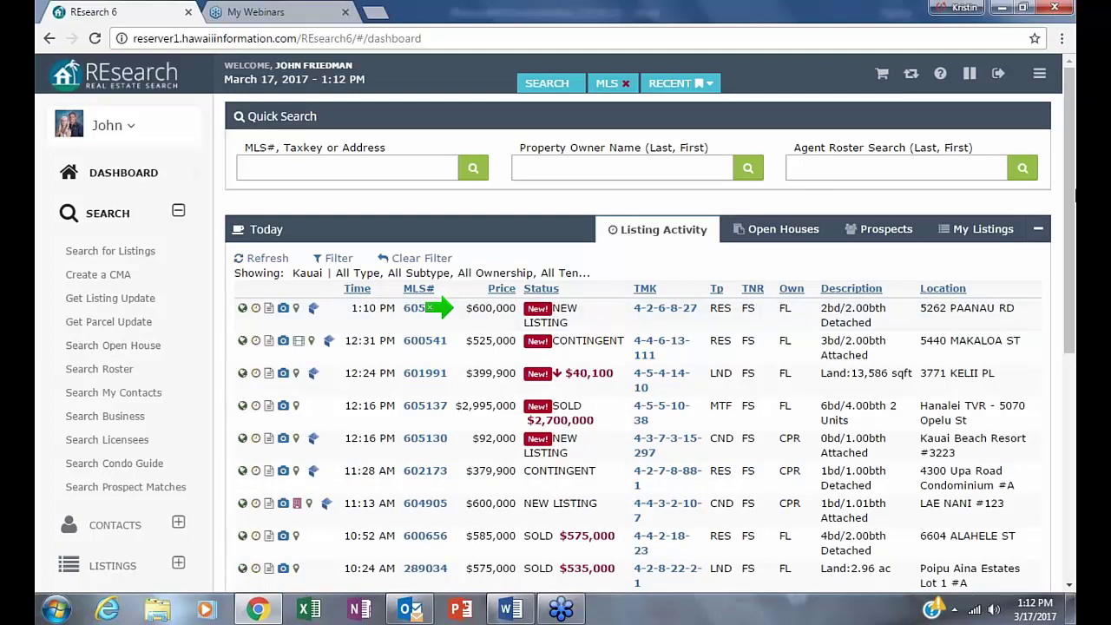
pyautogui.click(1038, 77)
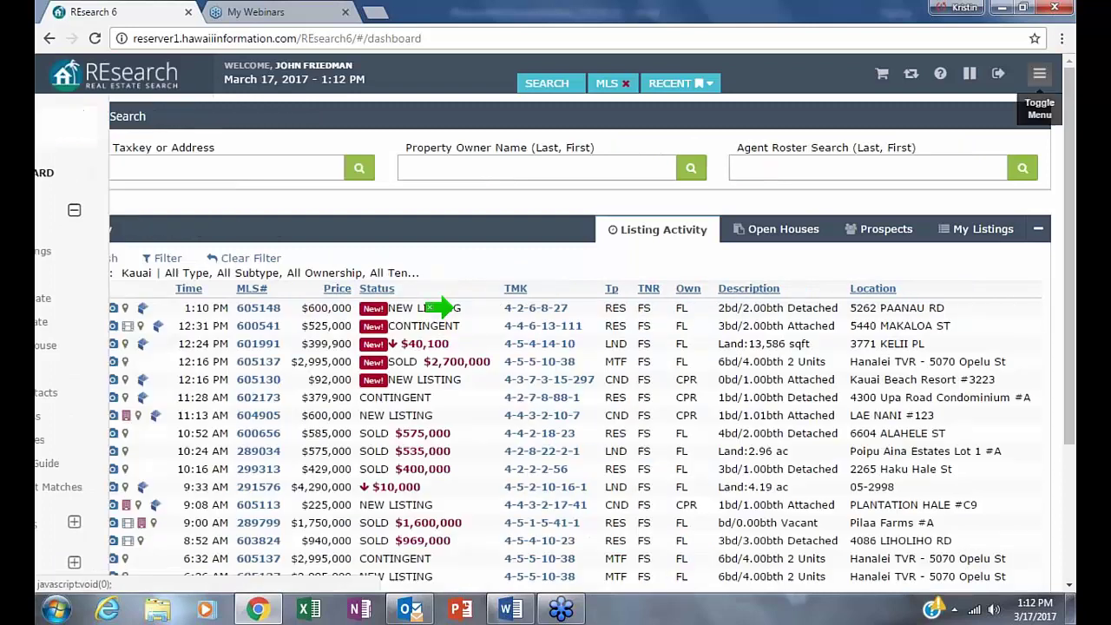
pyautogui.click(1038, 77)
pyautogui.click(1038, 76)
pyautogui.click(1038, 76)
pyautogui.click(1038, 77)
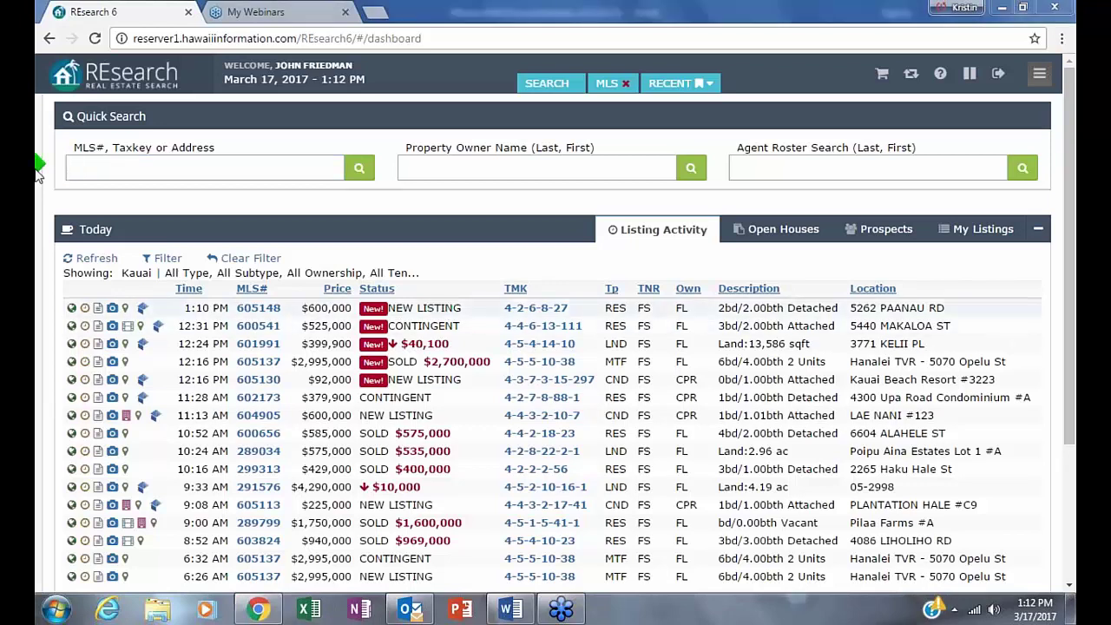
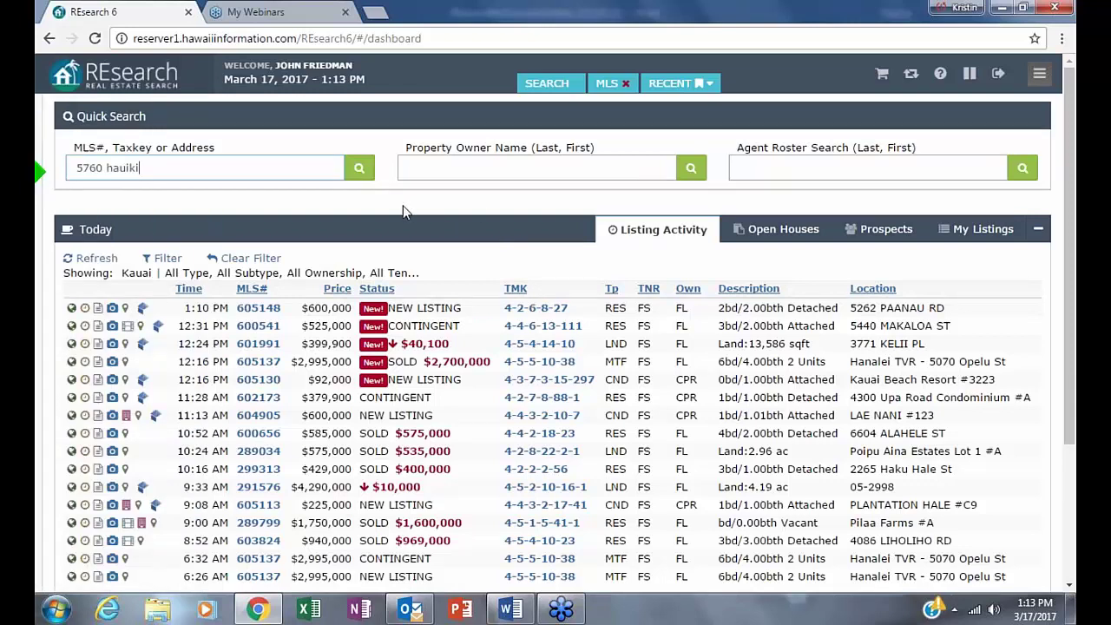
pyautogui.click(104, 167)
pyautogui.click(359, 167)
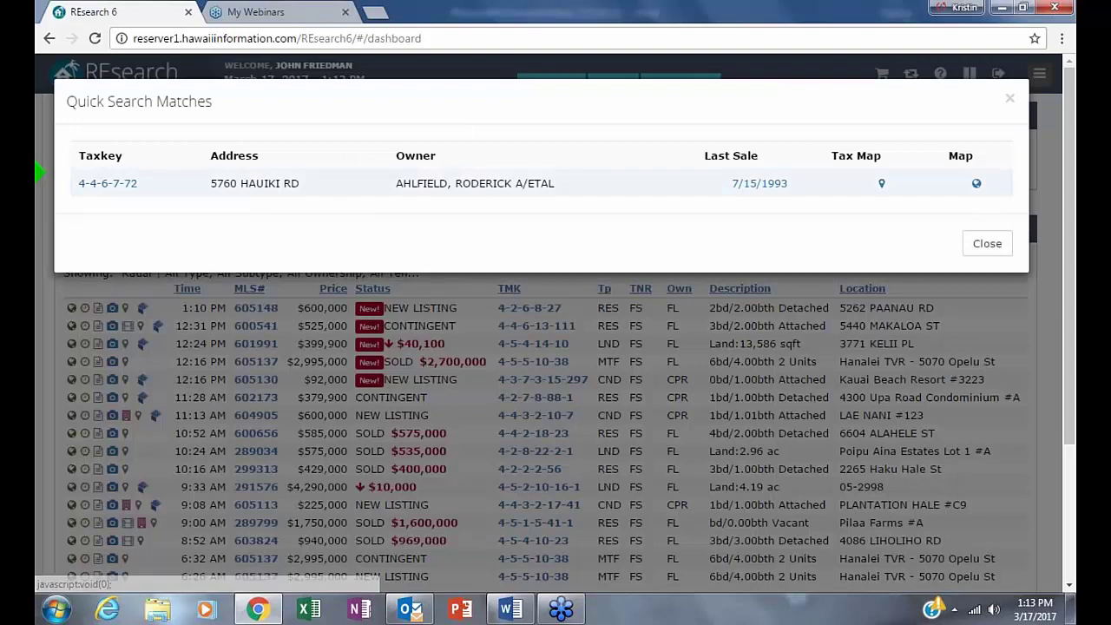
pyautogui.moveTo(401, 184); pyautogui.dragTo(544, 184)
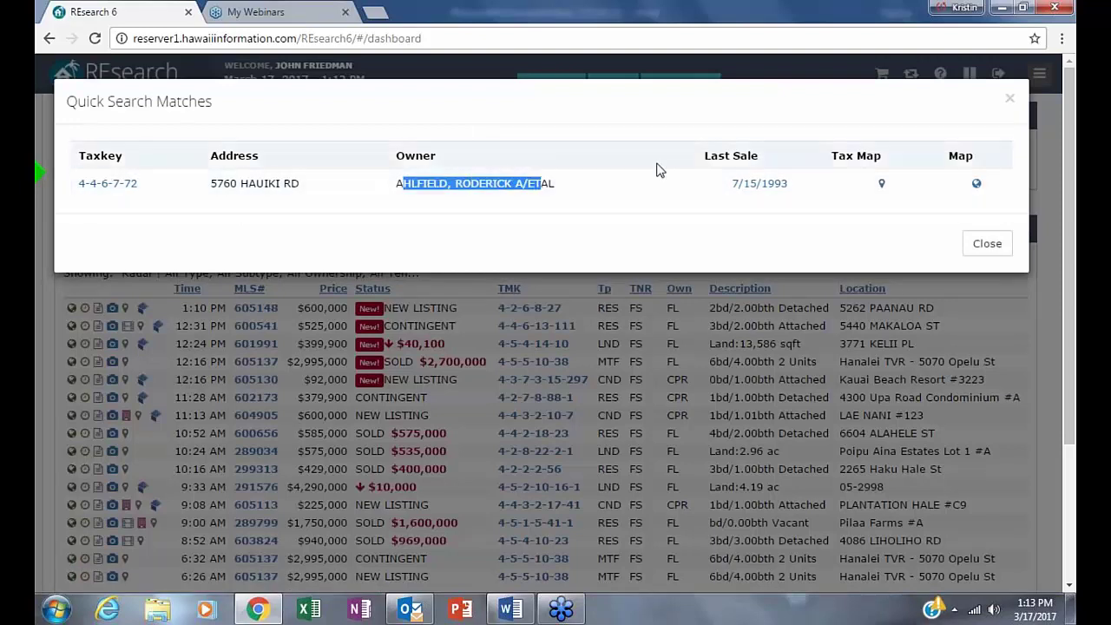
pyautogui.moveTo(731, 185); pyautogui.dragTo(803, 189)
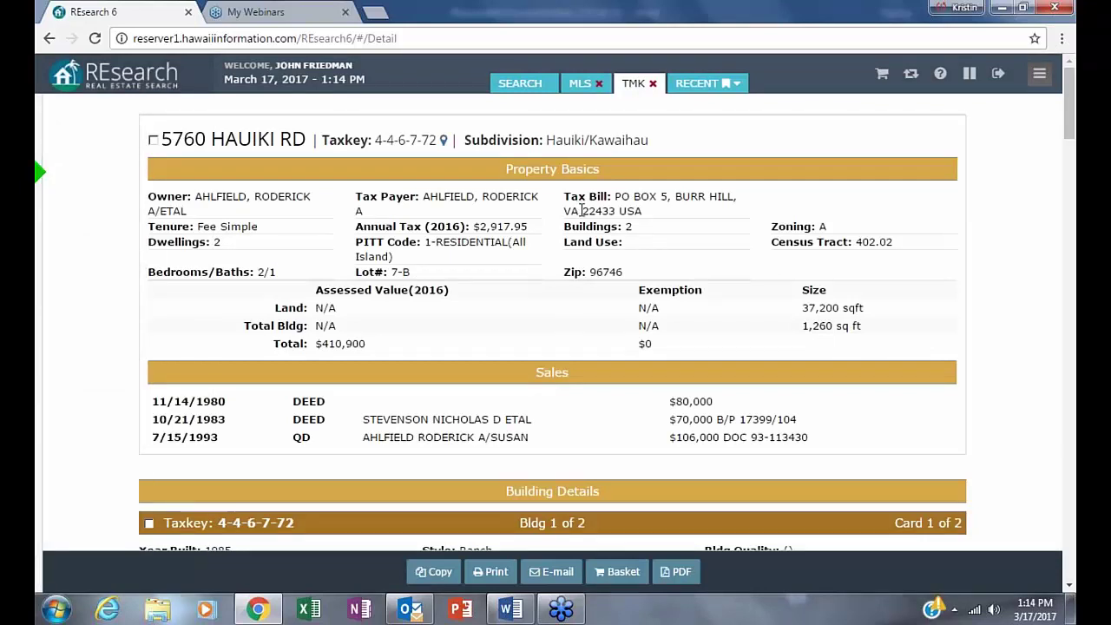
pyautogui.moveTo(616, 197); pyautogui.dragTo(785, 215)
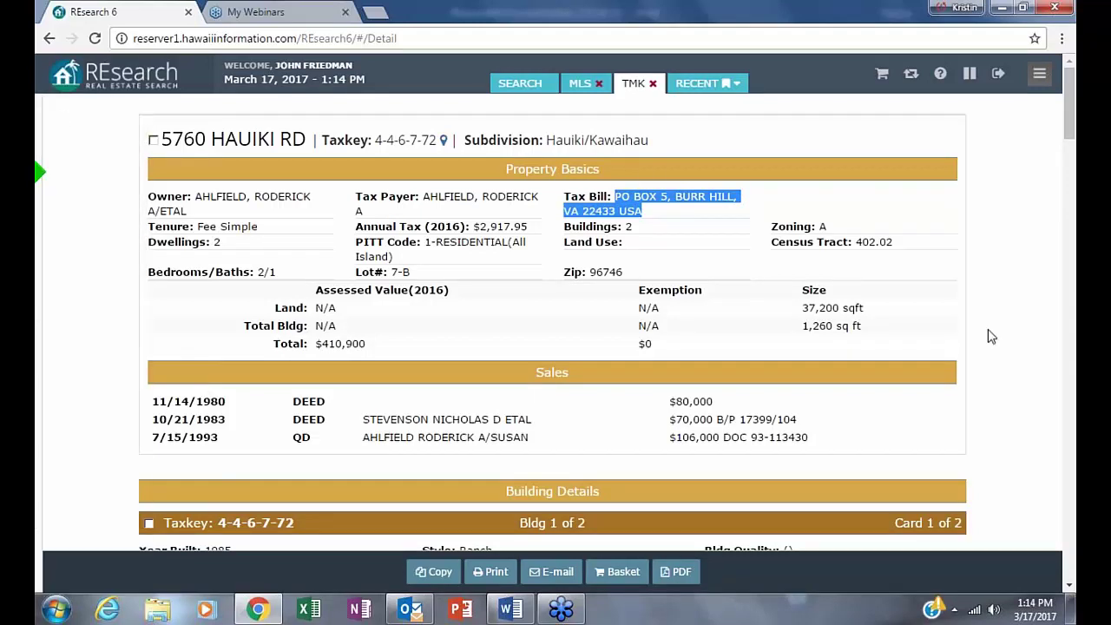
pyautogui.scroll(-1, 986, 365)
pyautogui.scroll(-10, 986, 371)
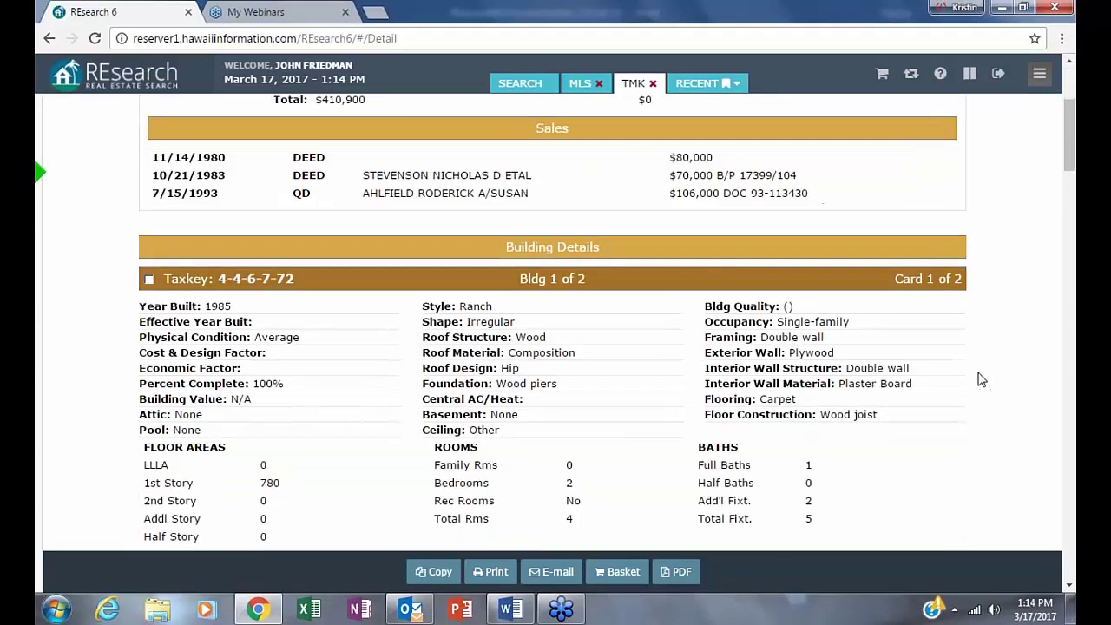
pyautogui.scroll(-5, 982, 388)
pyautogui.scroll(5, 978, 392)
pyautogui.scroll(-9, 981, 393)
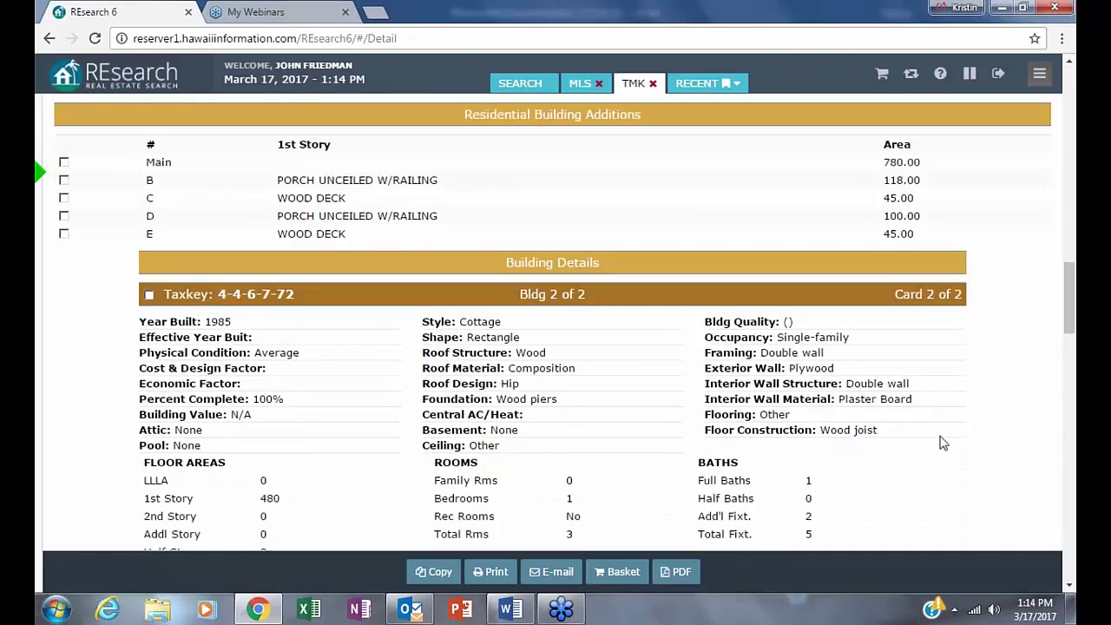
pyautogui.scroll(5, 1011, 338)
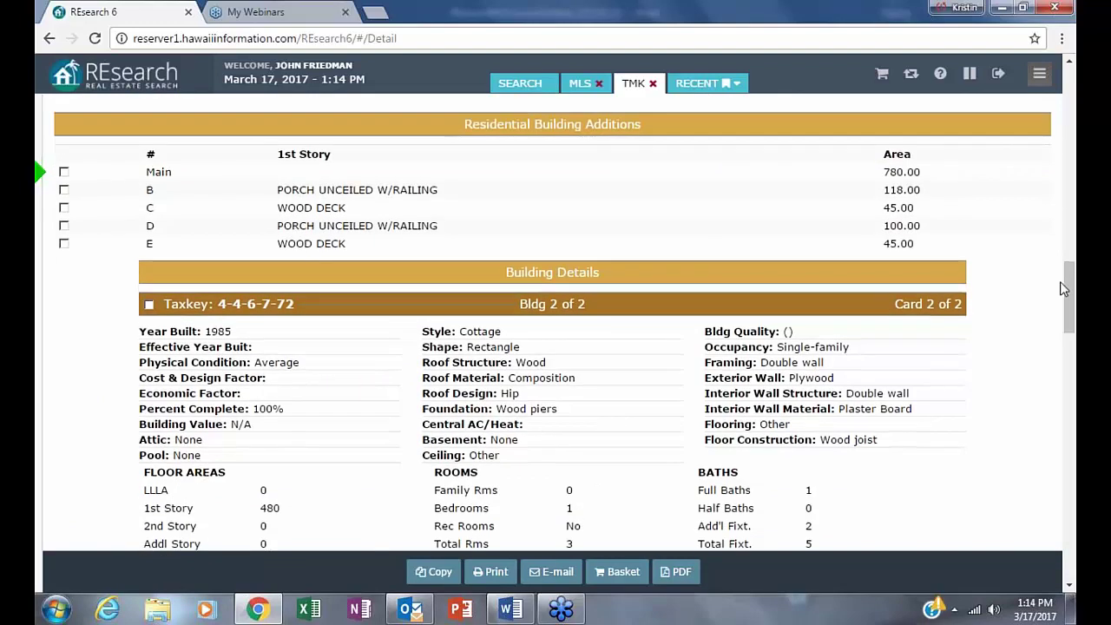
pyautogui.scroll(-8, 1011, 338)
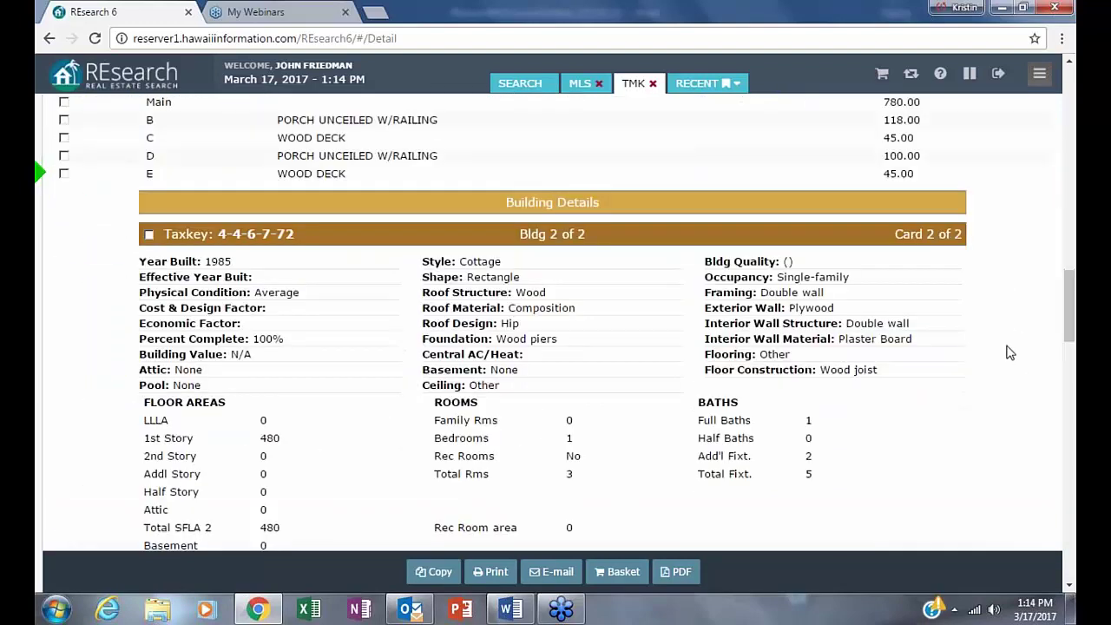
pyautogui.scroll(-12, 1003, 359)
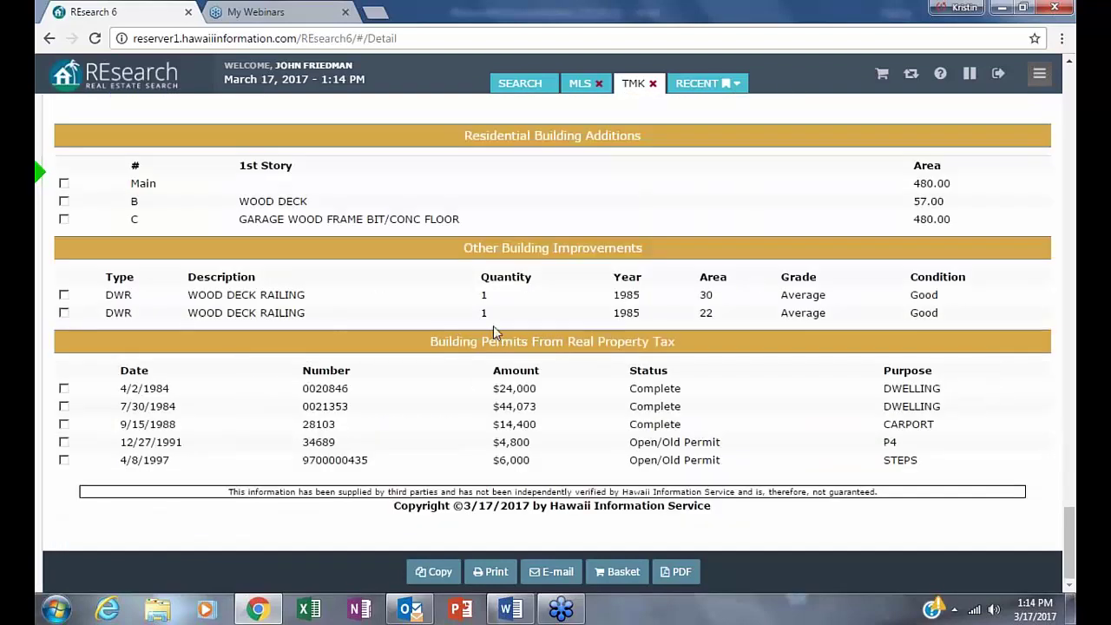
# - Highlight the Building Permits heading and first three completed permit rows, then show the Back history
pyautogui.moveTo(431, 341); pyautogui.dragTo(529, 343)
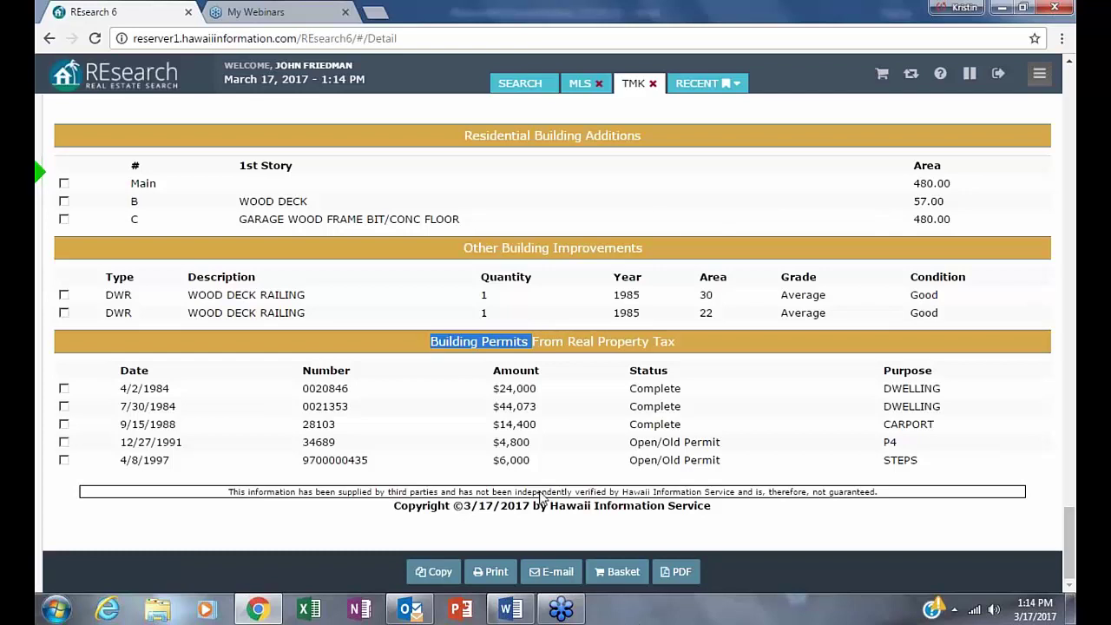
pyautogui.moveTo(566, 342); pyautogui.dragTo(675, 343)
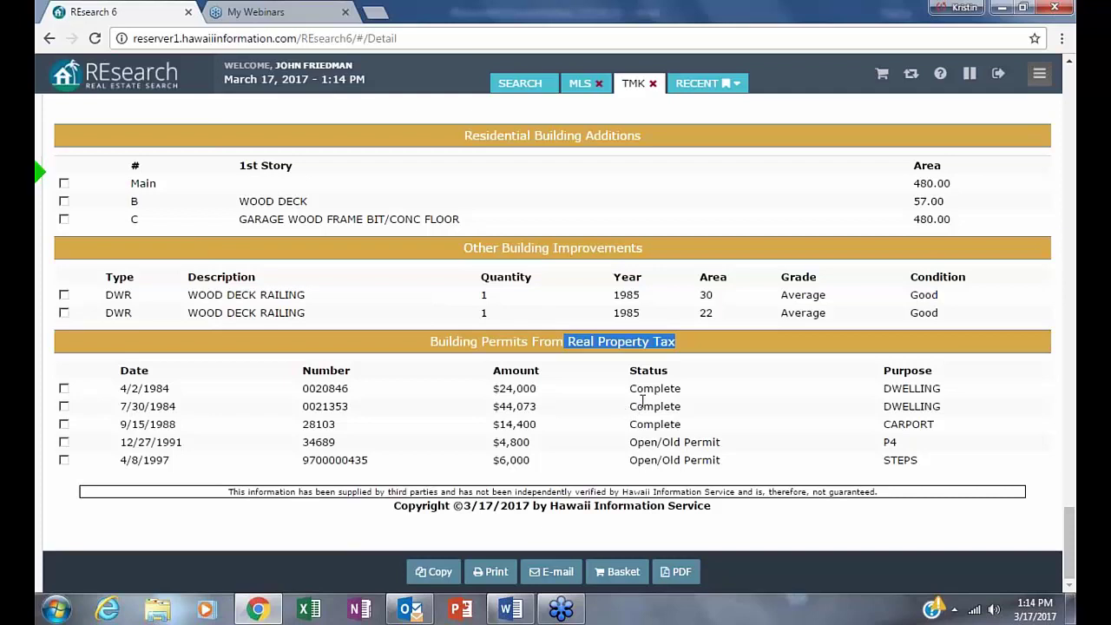
pyautogui.moveTo(630, 406); pyautogui.dragTo(703, 409)
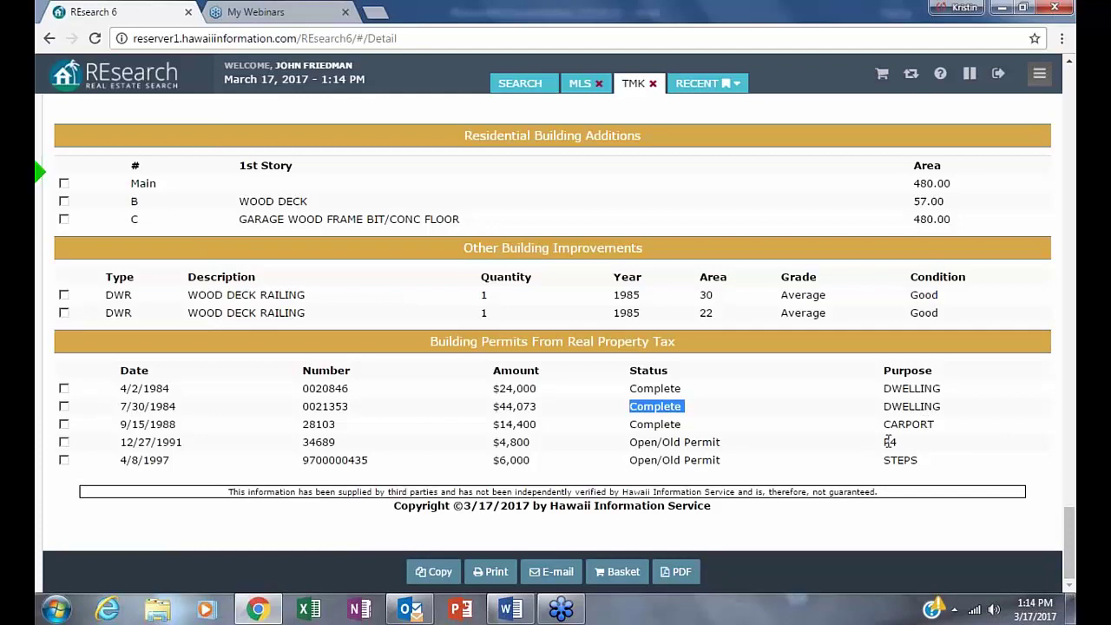
pyautogui.click(633, 387)
pyautogui.moveTo(634, 387); pyautogui.dragTo(686, 423)
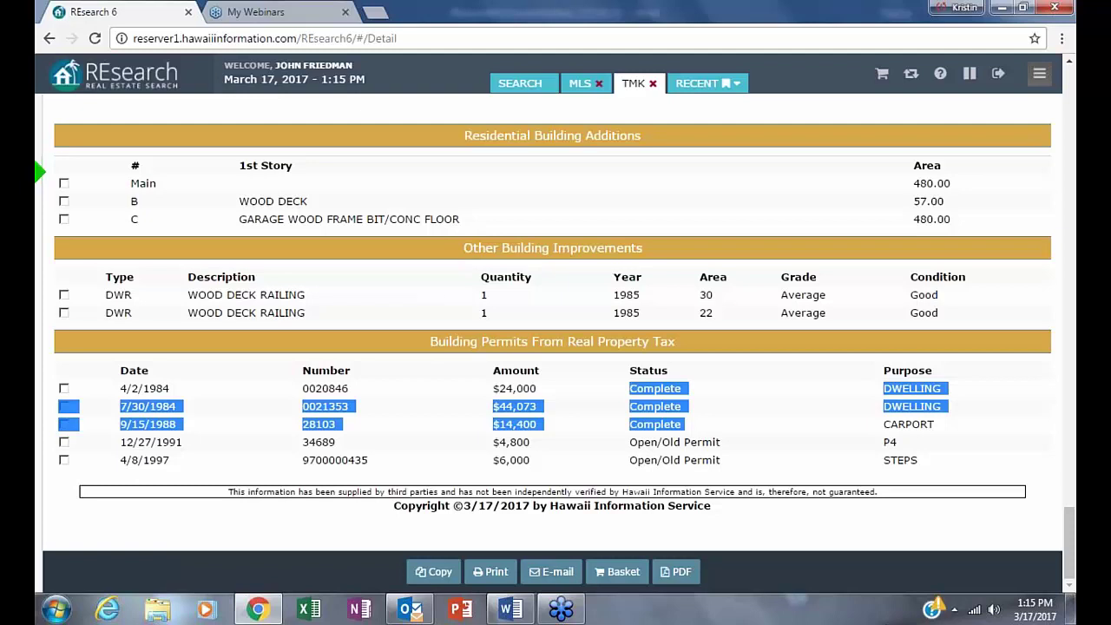
pyautogui.scroll(5, 982, 405)
pyautogui.rightClick(48, 40)
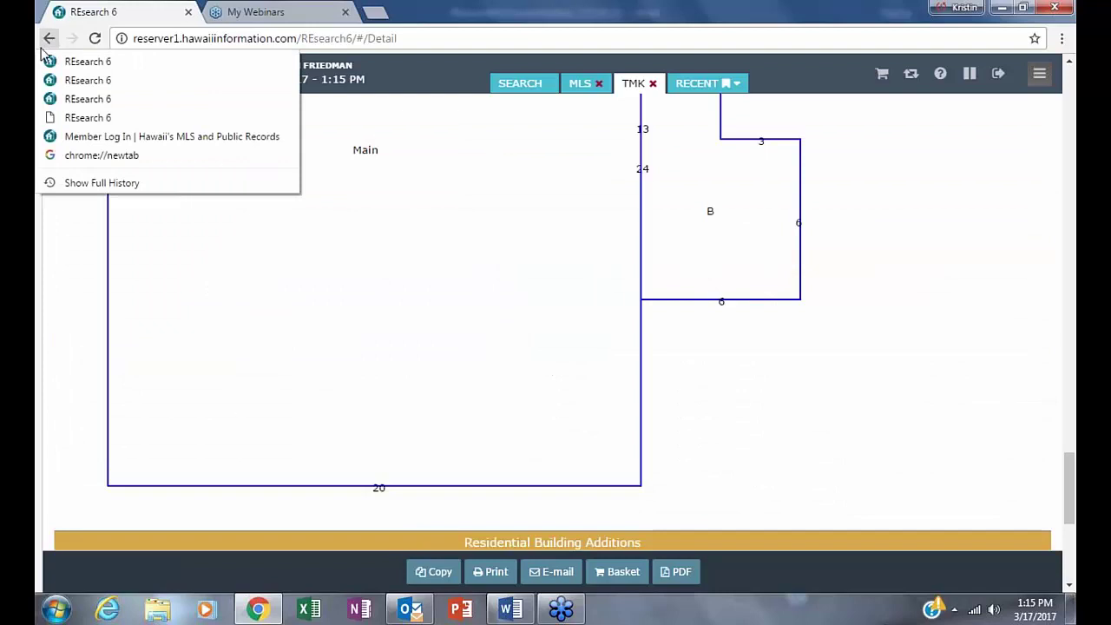
# - Back on the dashboard, search Property Owner Name for 'brosnan'
pyautogui.click(48, 40)
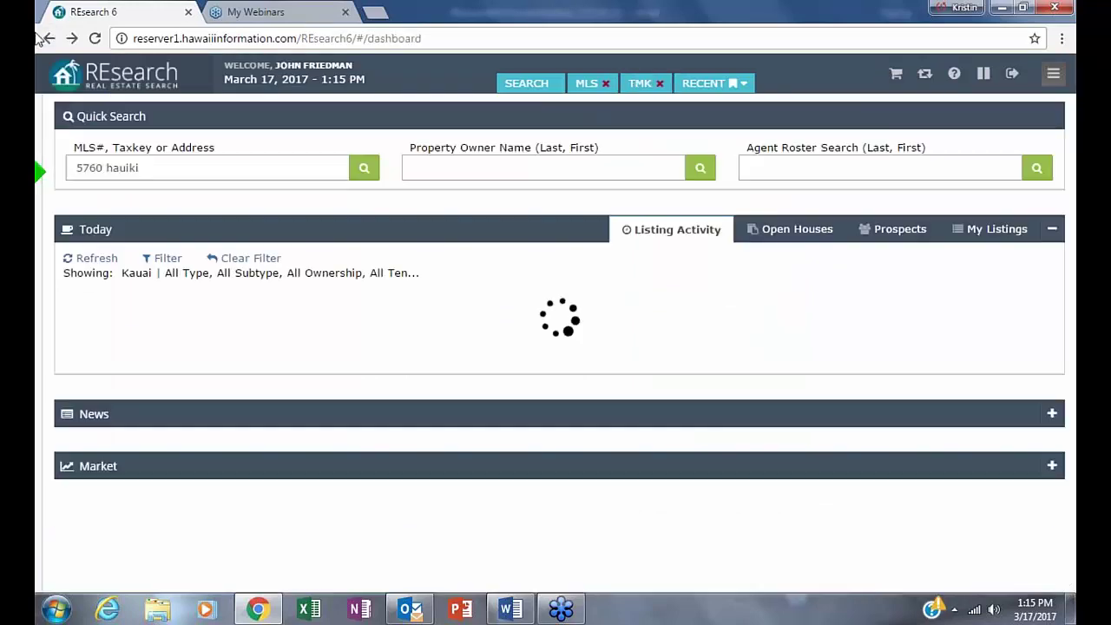
pyautogui.click(434, 165)
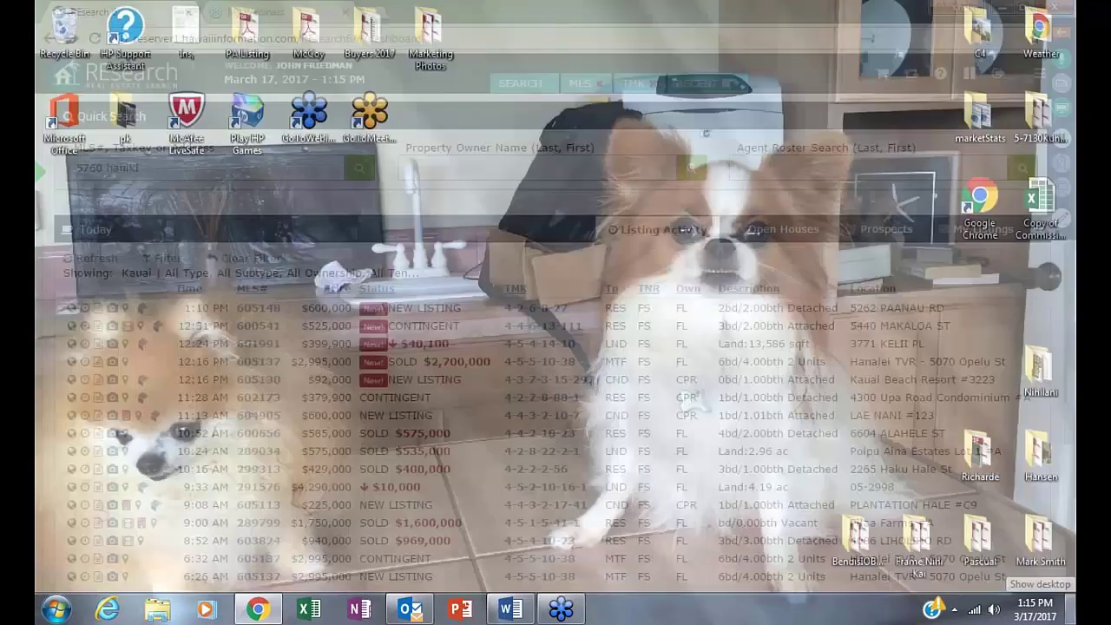
pyautogui.moveTo(1069, 607)
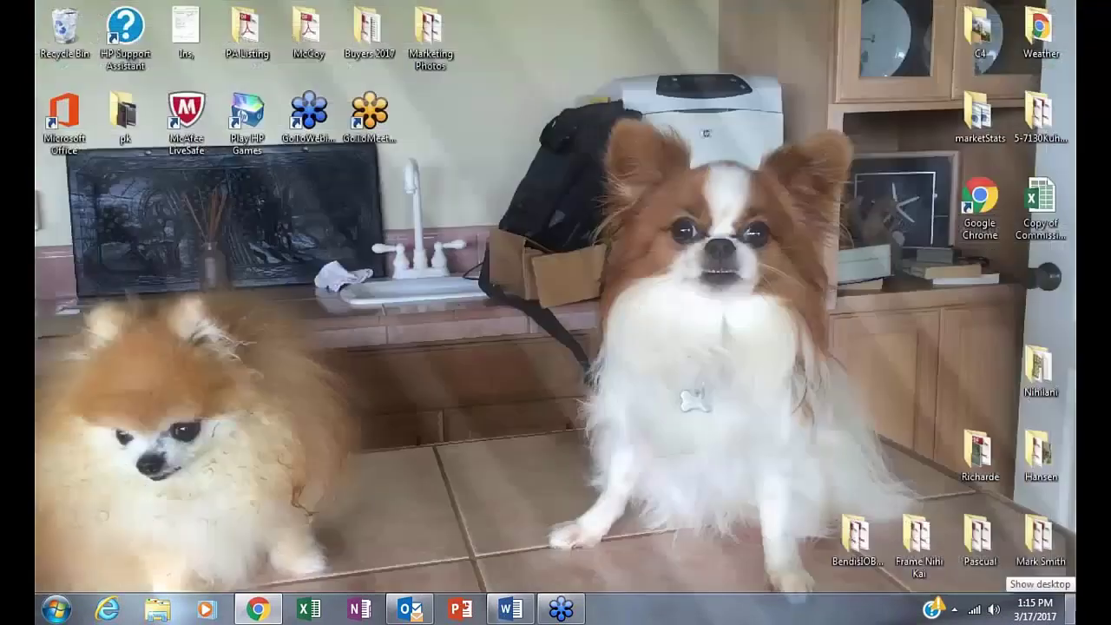
pyautogui.write('br')
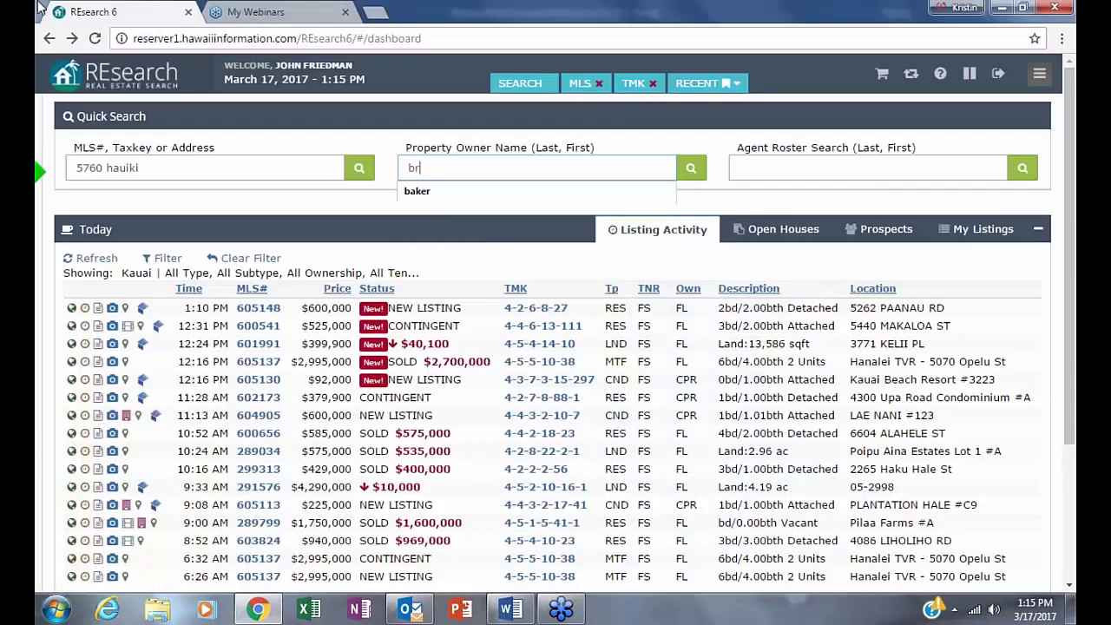
pyautogui.write('osnan')
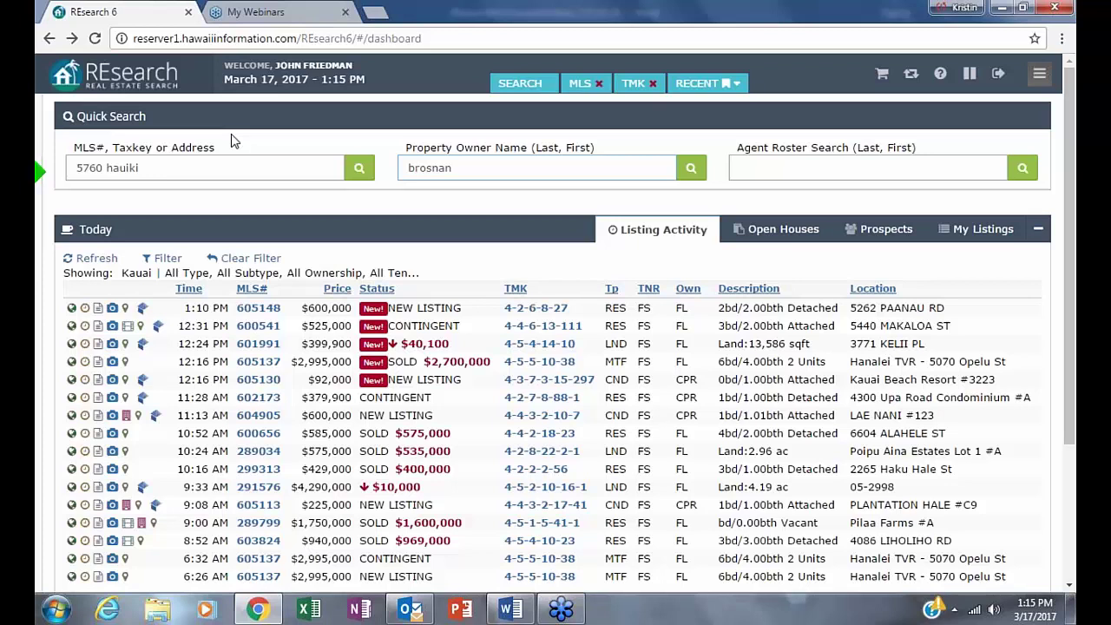
pyautogui.click(695, 175)
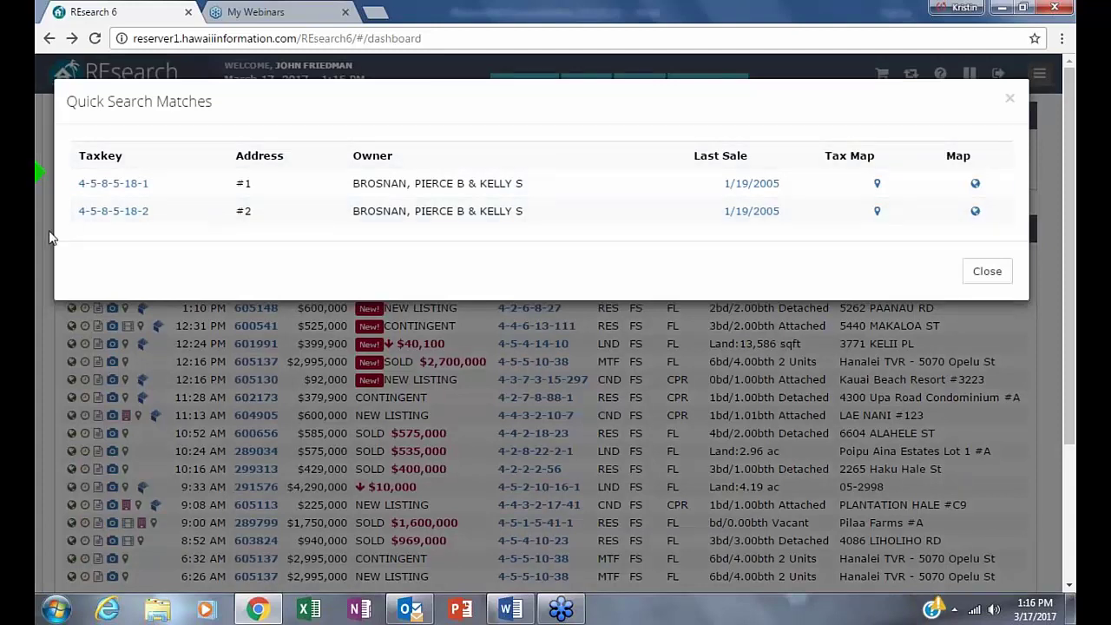
# - Open the first match's TMK report and highlight its tax bill mailing address
pyautogui.click(105, 195)
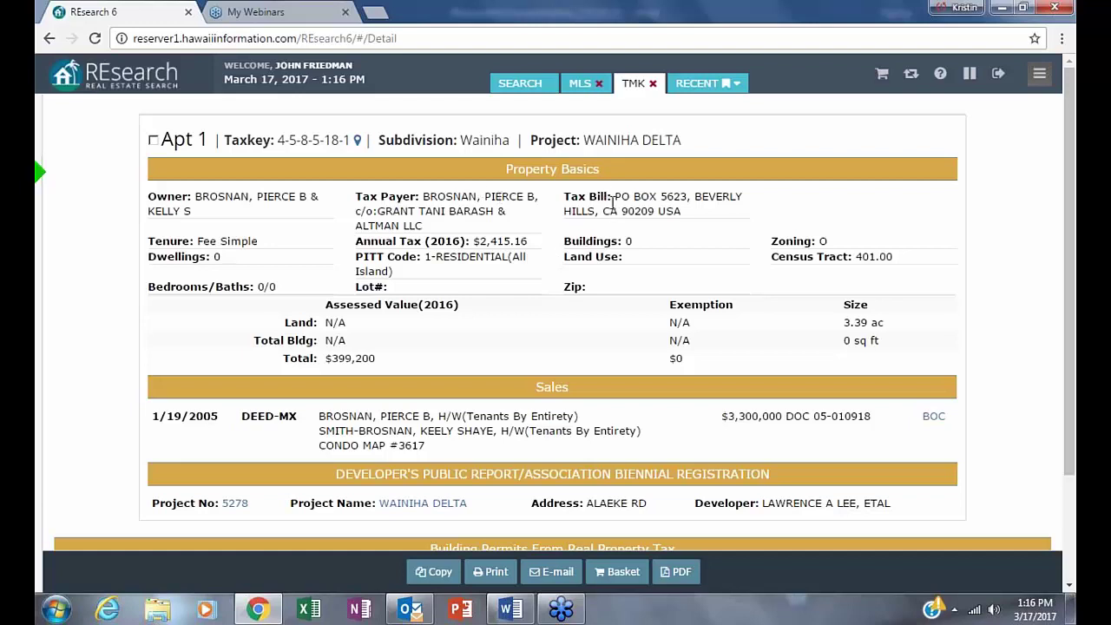
pyautogui.tripleClick(710, 211)
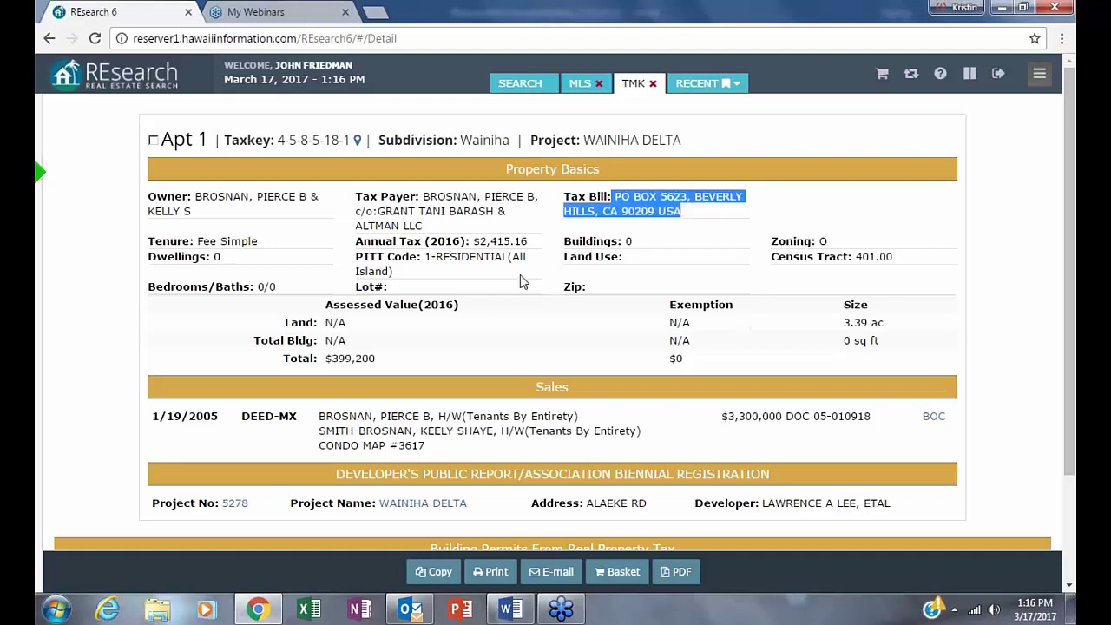
pyautogui.click(497, 343)
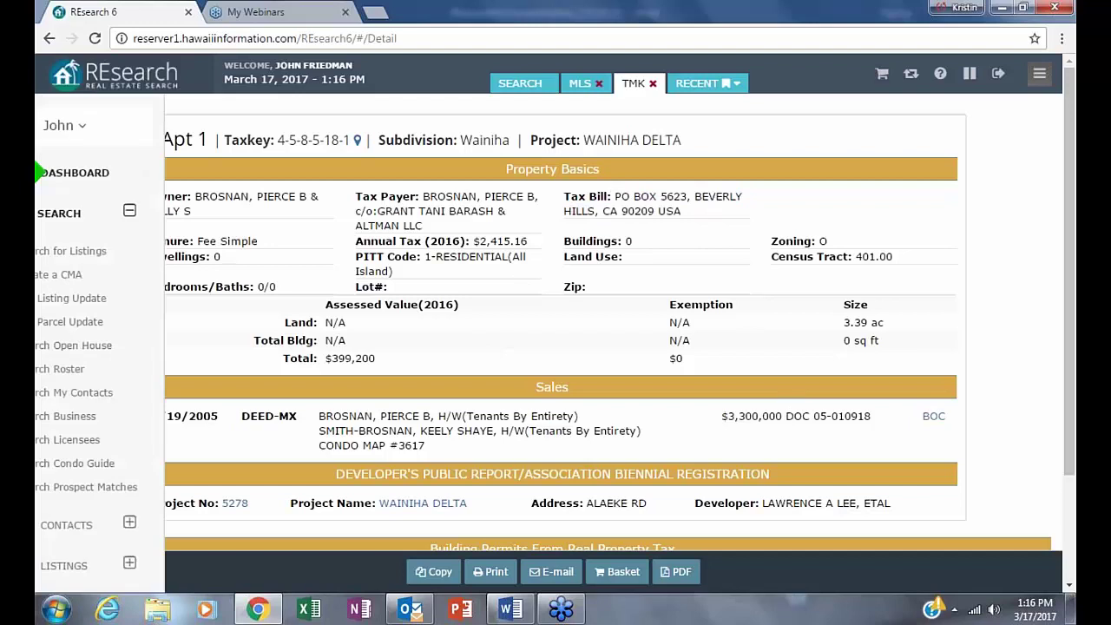
# - Search owner name 'midler', then refine it with the wildcard '*b' and search again
pyautogui.click(48, 40)
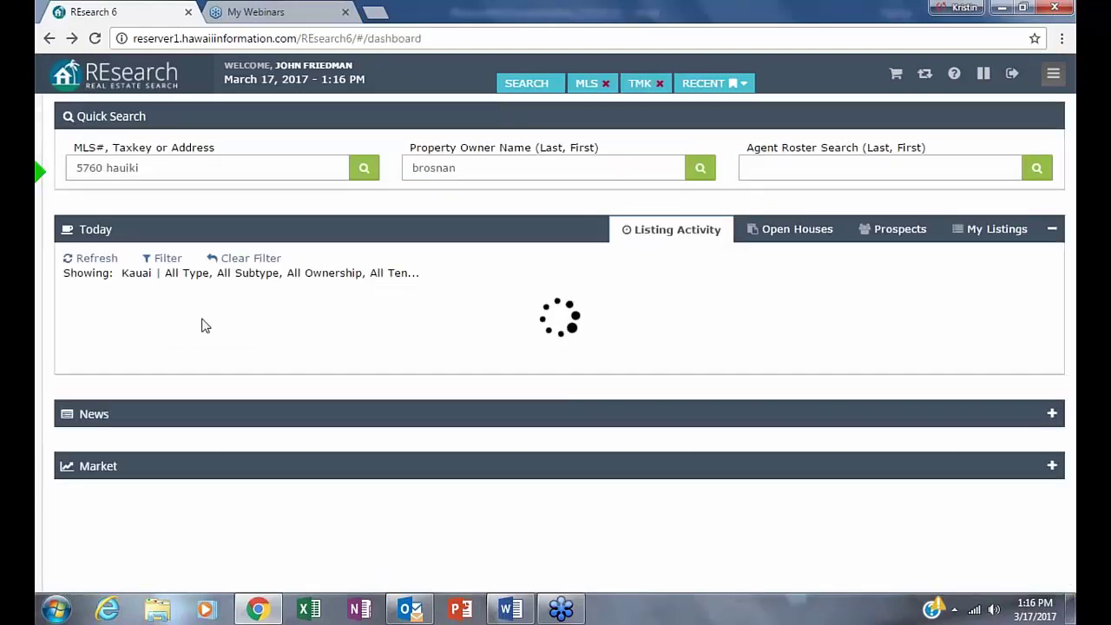
pyautogui.doubleClick(450, 170)
pyautogui.write('midler')
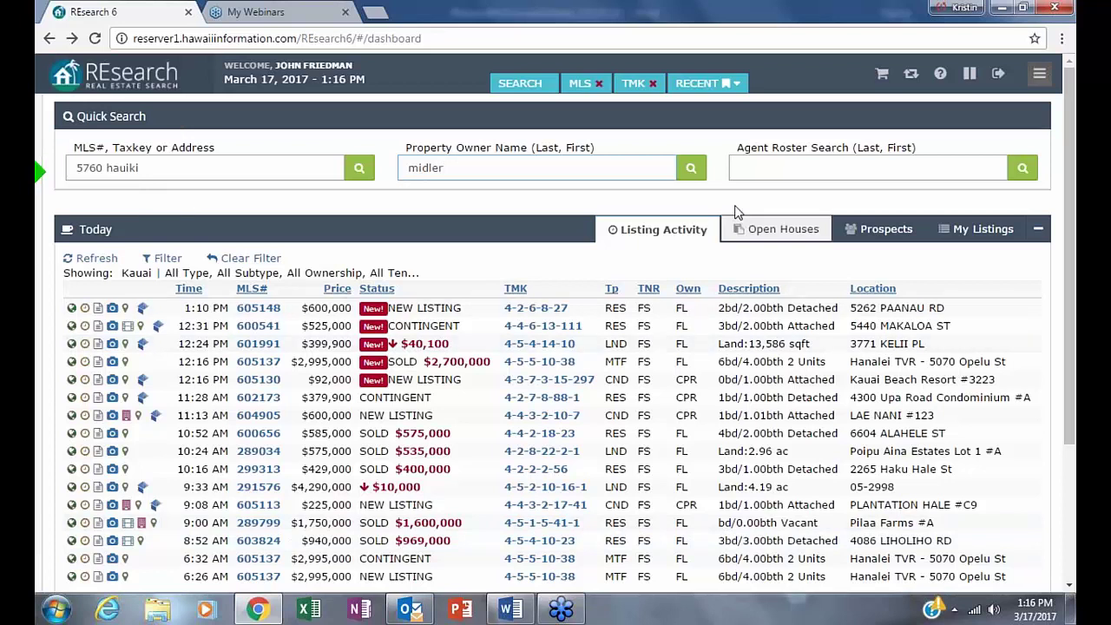
pyautogui.click(692, 169)
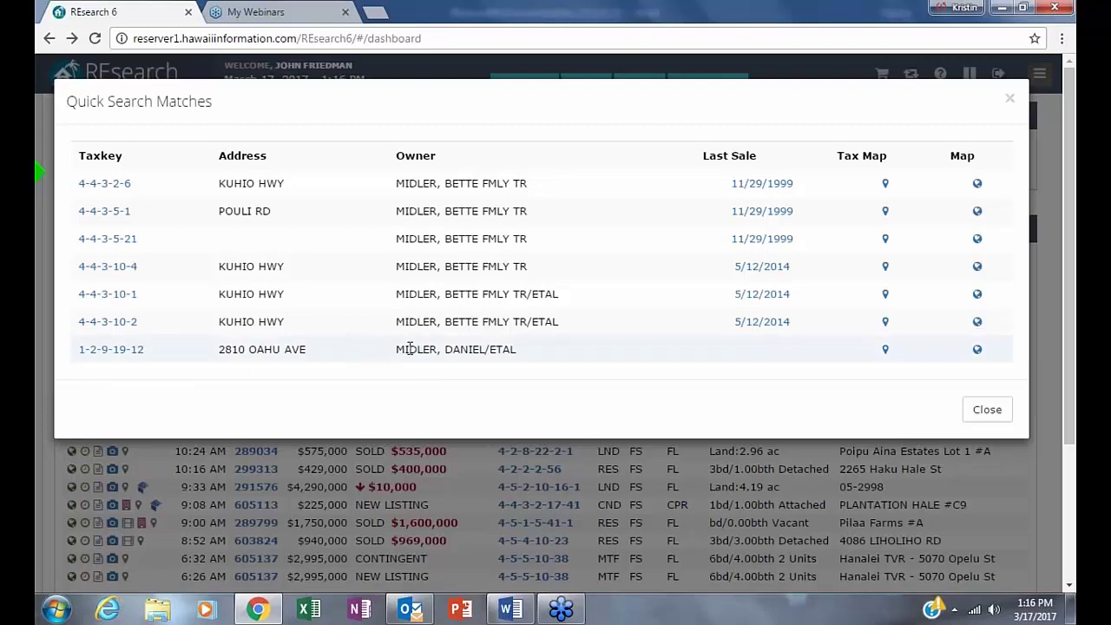
pyautogui.moveTo(396, 349); pyautogui.dragTo(525, 348)
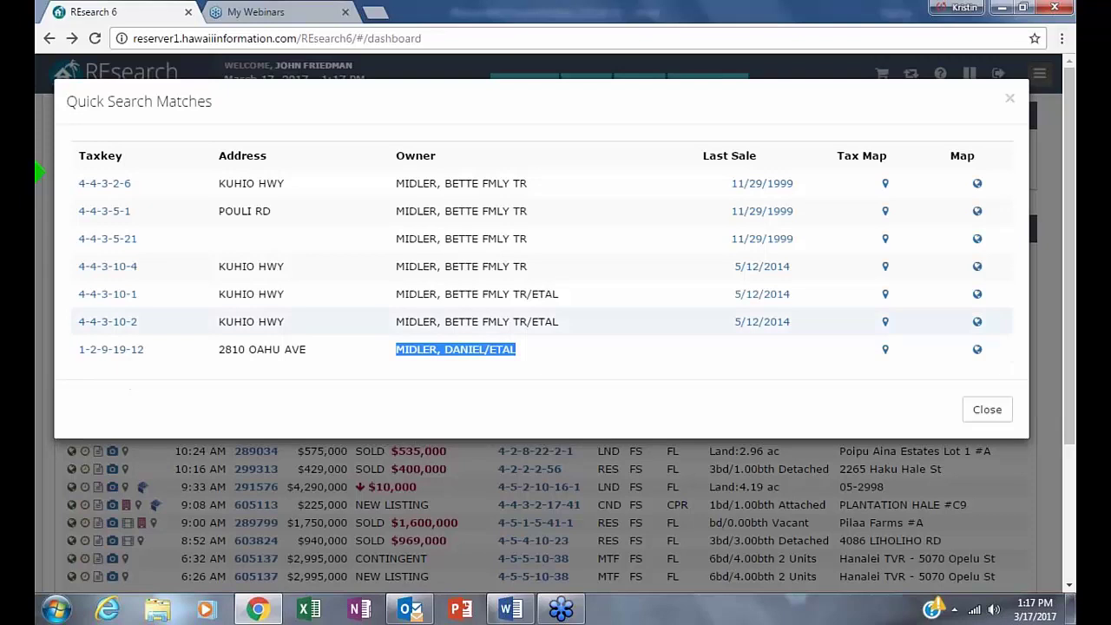
pyautogui.click(986, 409)
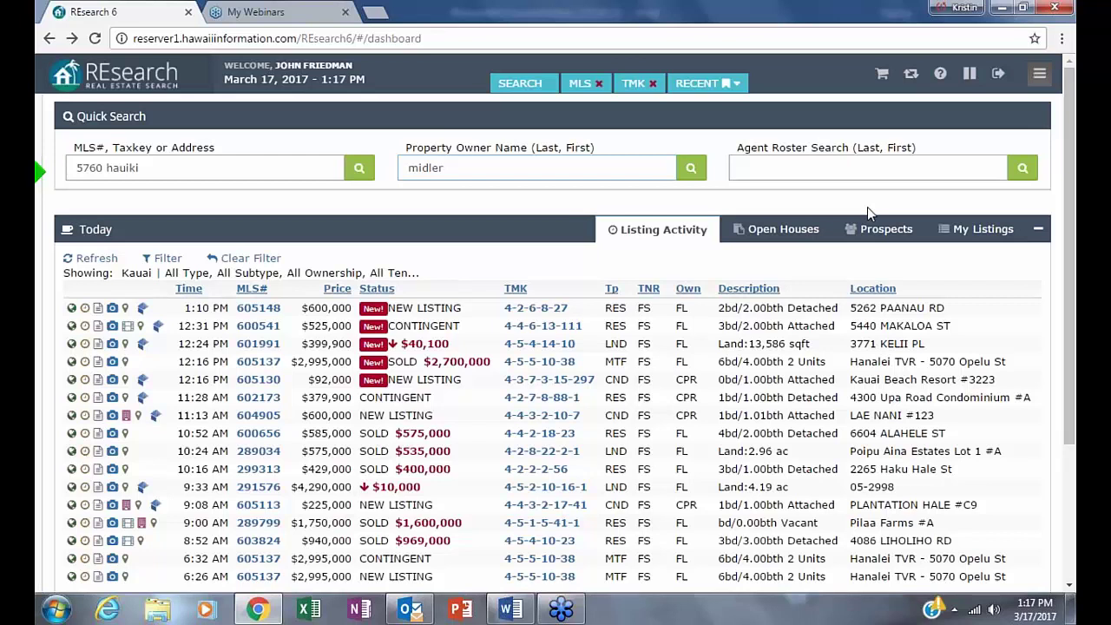
pyautogui.write('*b')
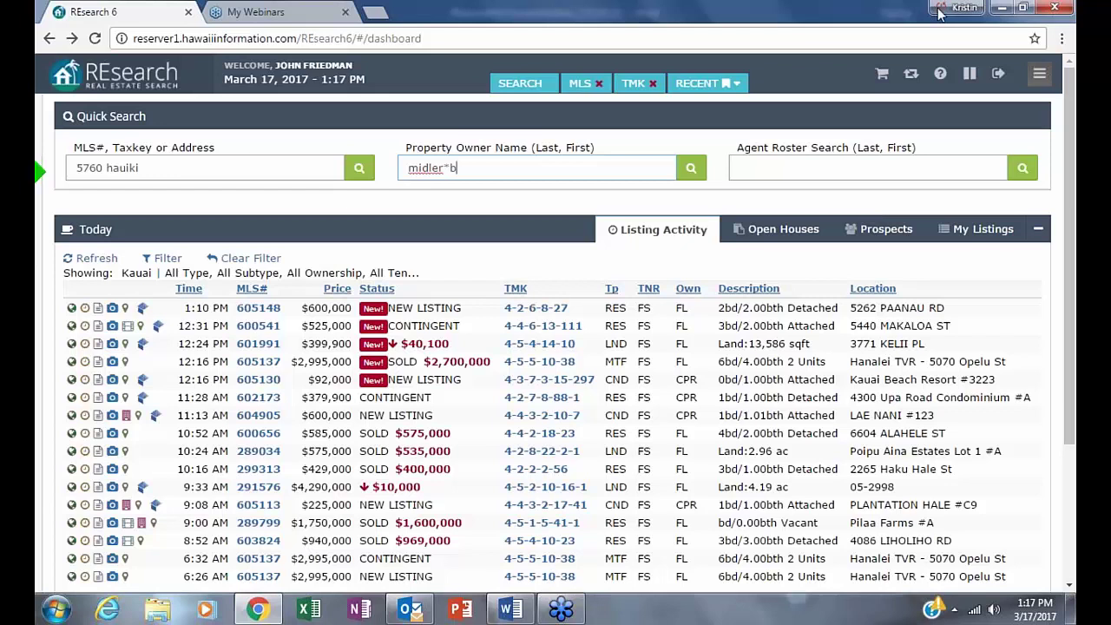
pyautogui.click(690, 168)
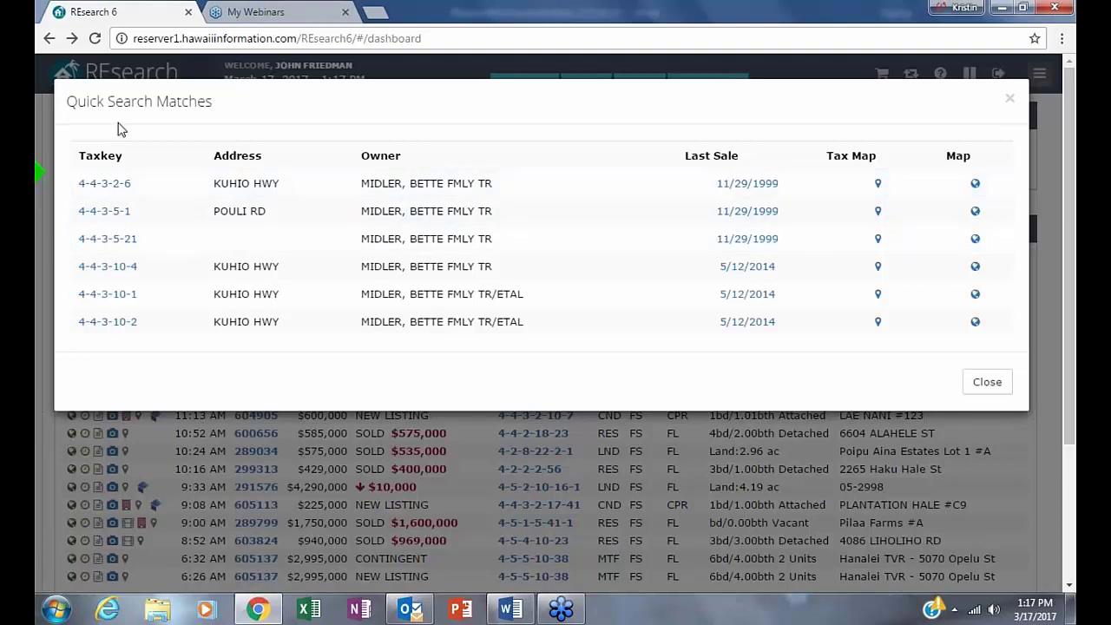
# - Open the TMK report for taxkey 4-4-3-10-1 and highlight its 355.93 ac size
pyautogui.click(109, 295)
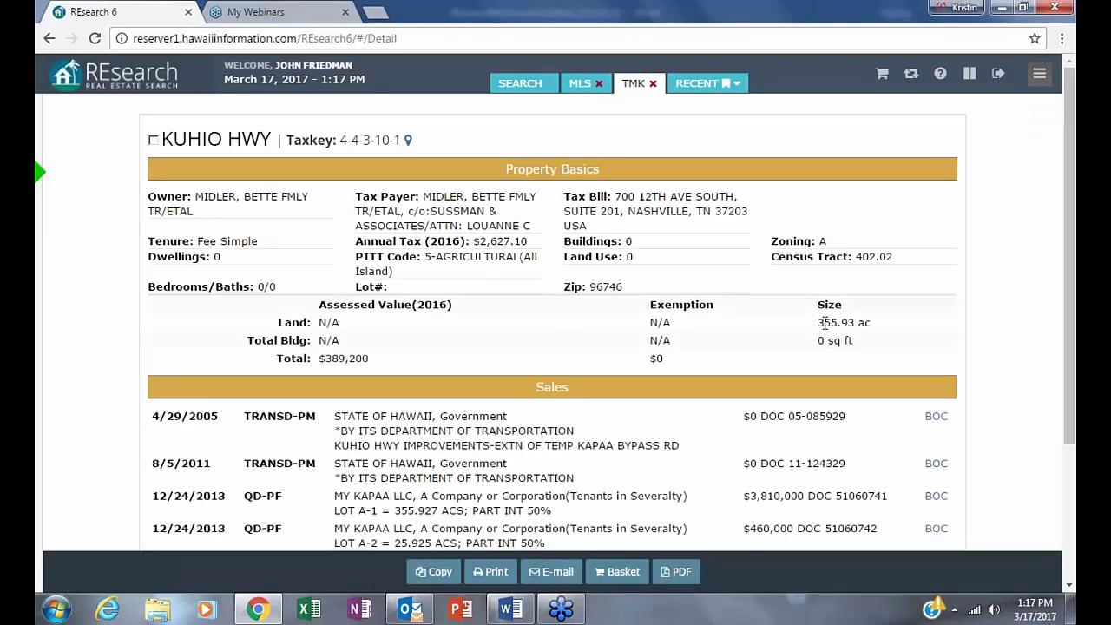
pyautogui.moveTo(820, 322); pyautogui.dragTo(902, 323)
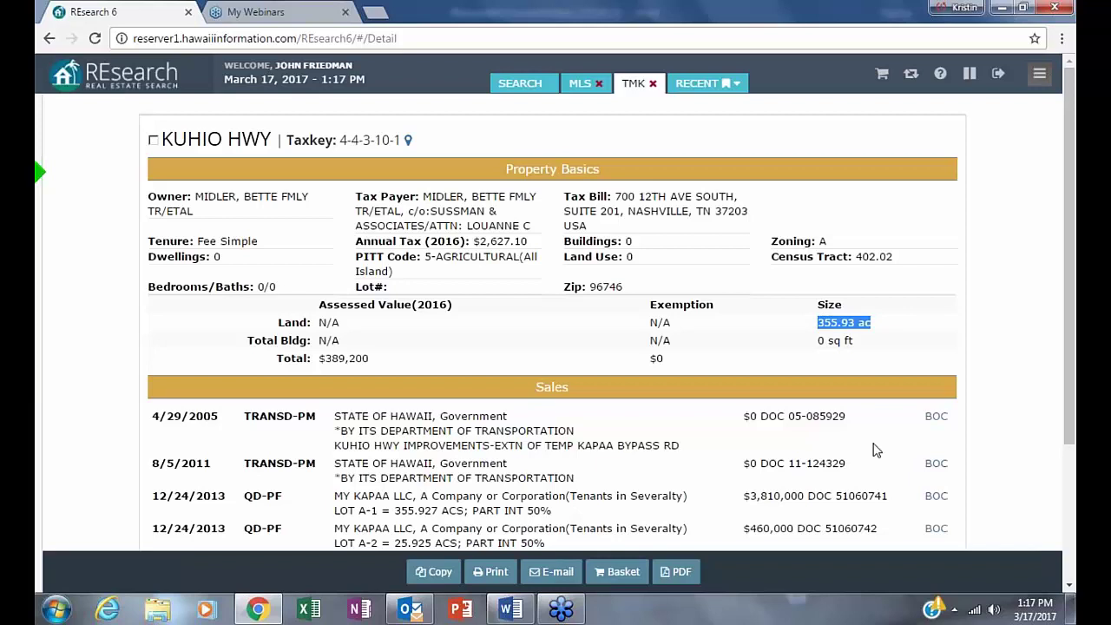
pyautogui.click(905, 535)
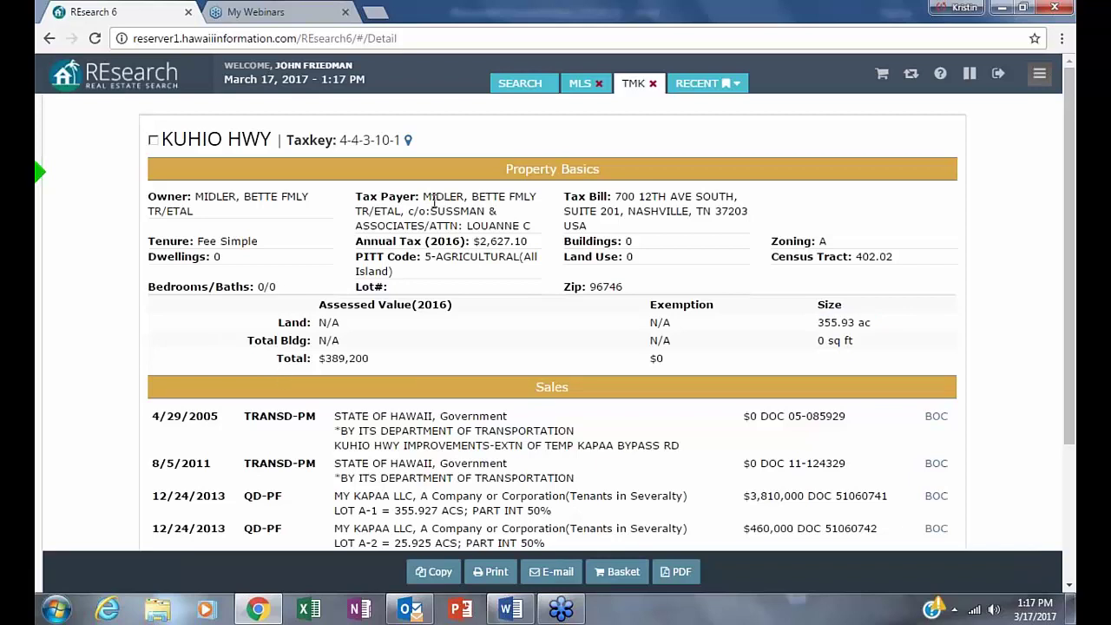
# - Highlight the tax payer and Tax Bill mailing address, scroll the Sales section, then return to the dashboard
pyautogui.moveTo(429, 196); pyautogui.dragTo(532, 225)
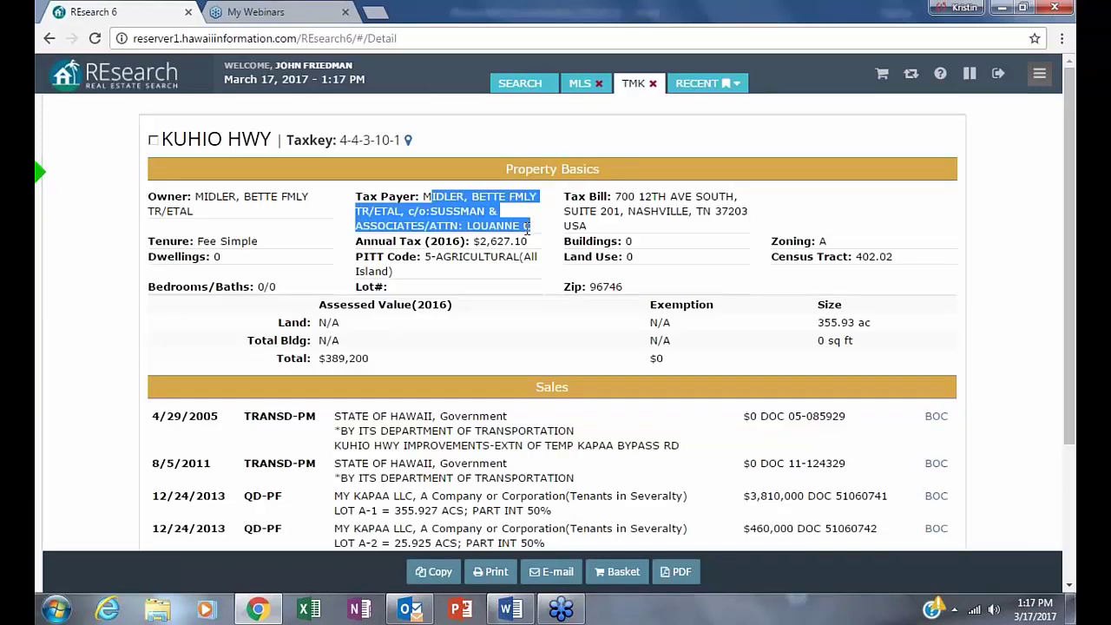
pyautogui.moveTo(615, 196); pyautogui.dragTo(737, 223)
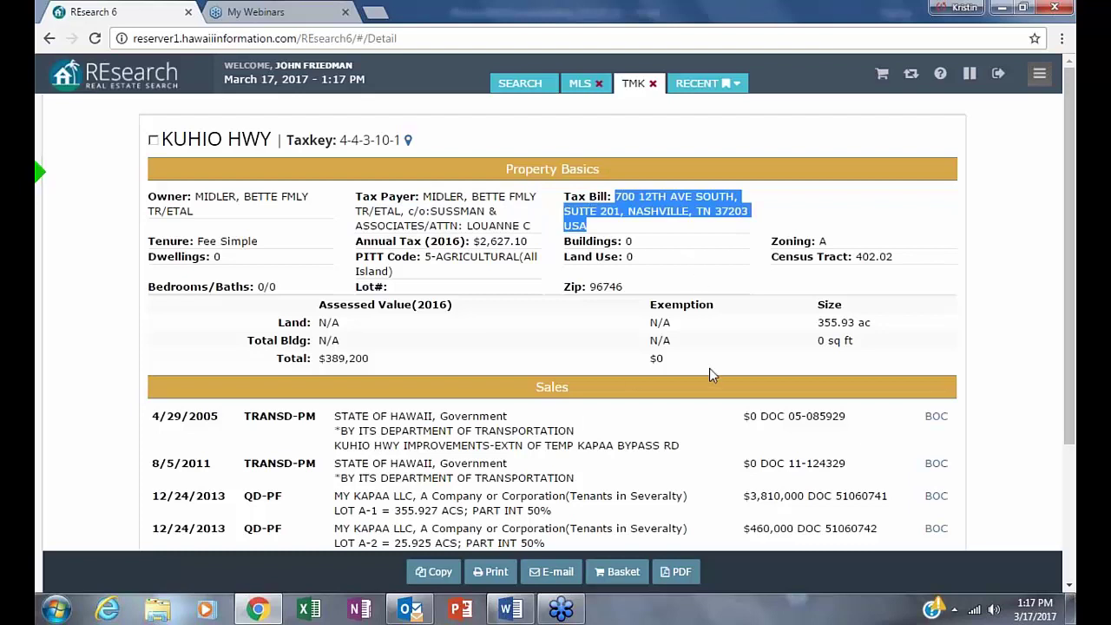
pyautogui.moveTo(257, 610)
pyautogui.click(823, 187)
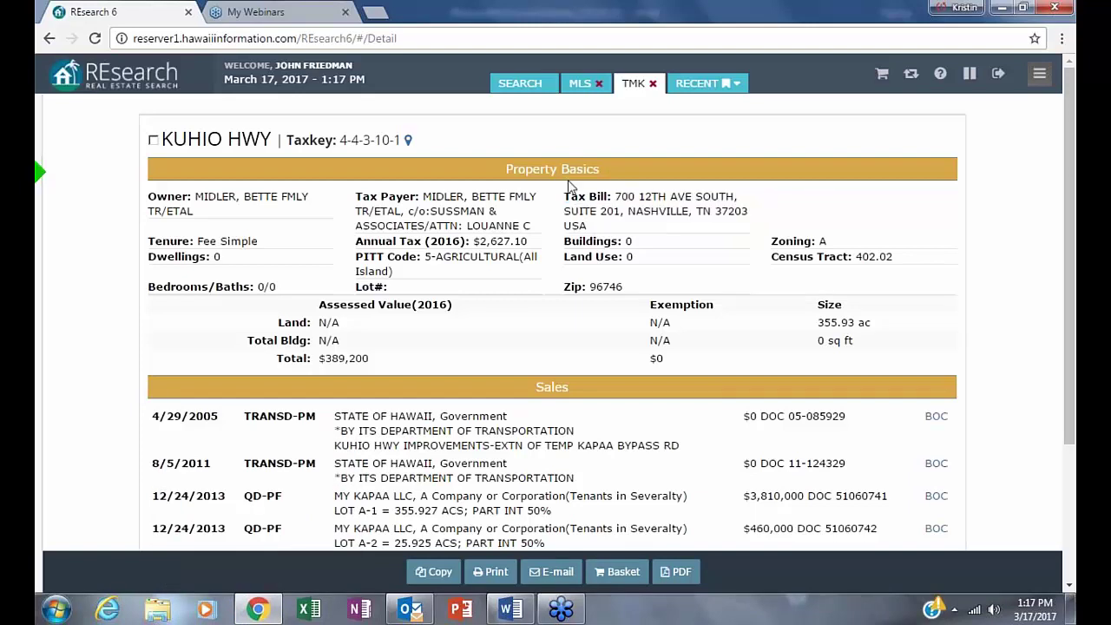
pyautogui.moveTo(748, 196); pyautogui.dragTo(768, 229)
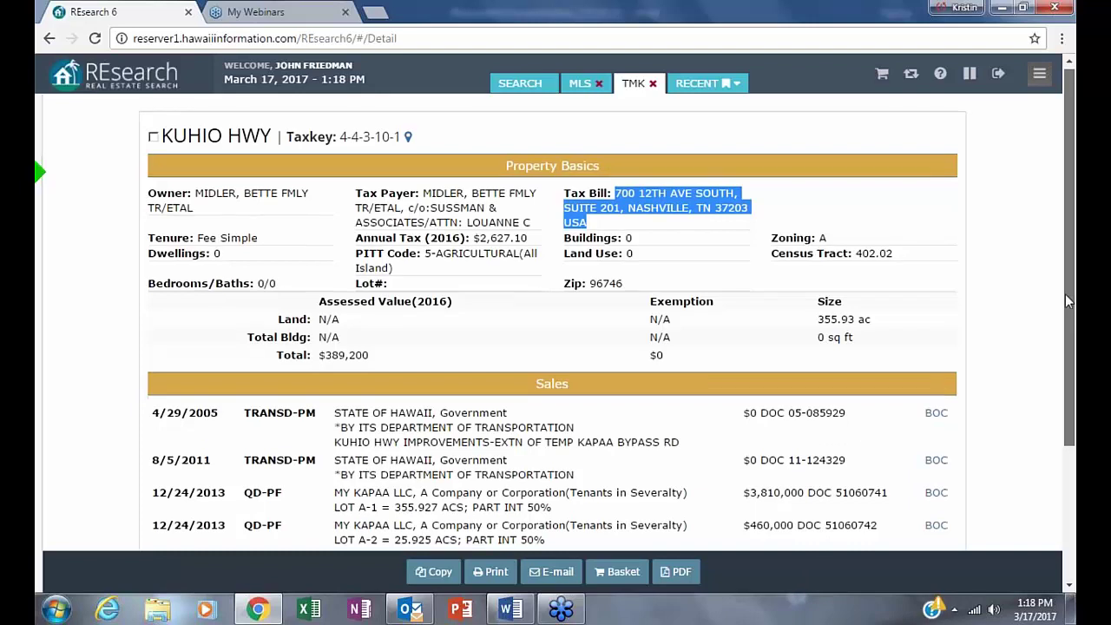
pyautogui.moveTo(1065, 294); pyautogui.dragTo(1065, 299)
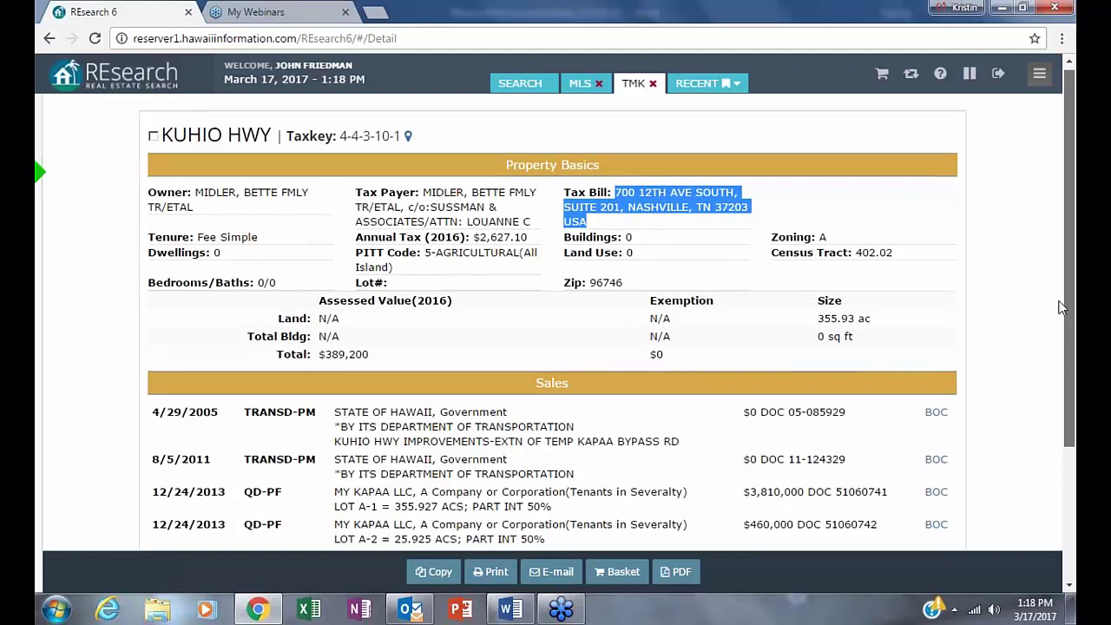
pyautogui.scroll(-1, 1059, 307)
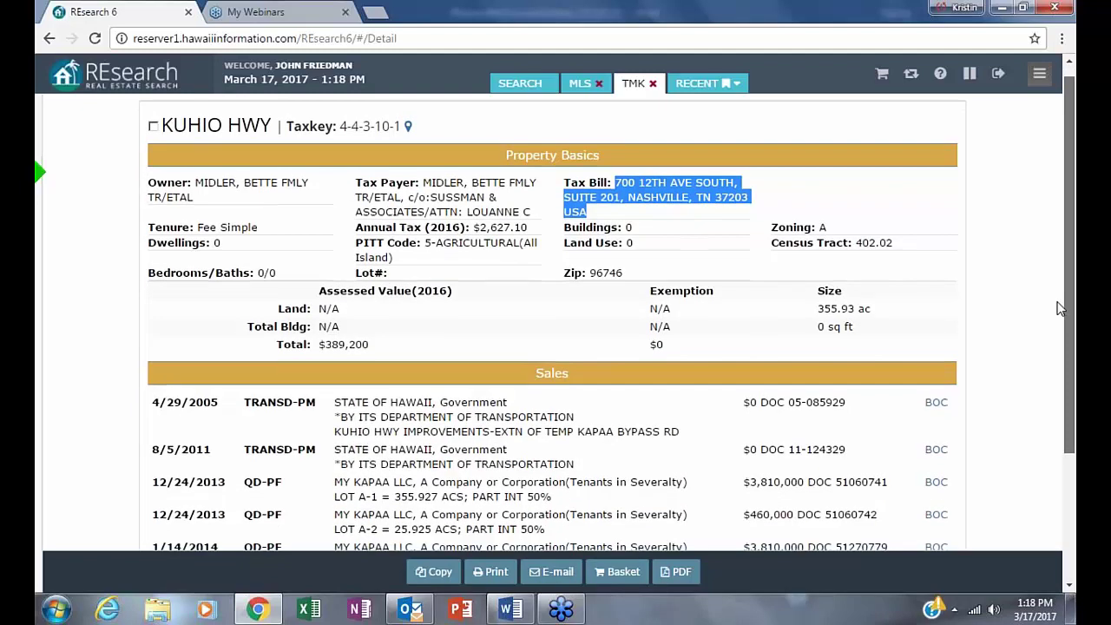
pyautogui.scroll(1, 1059, 305)
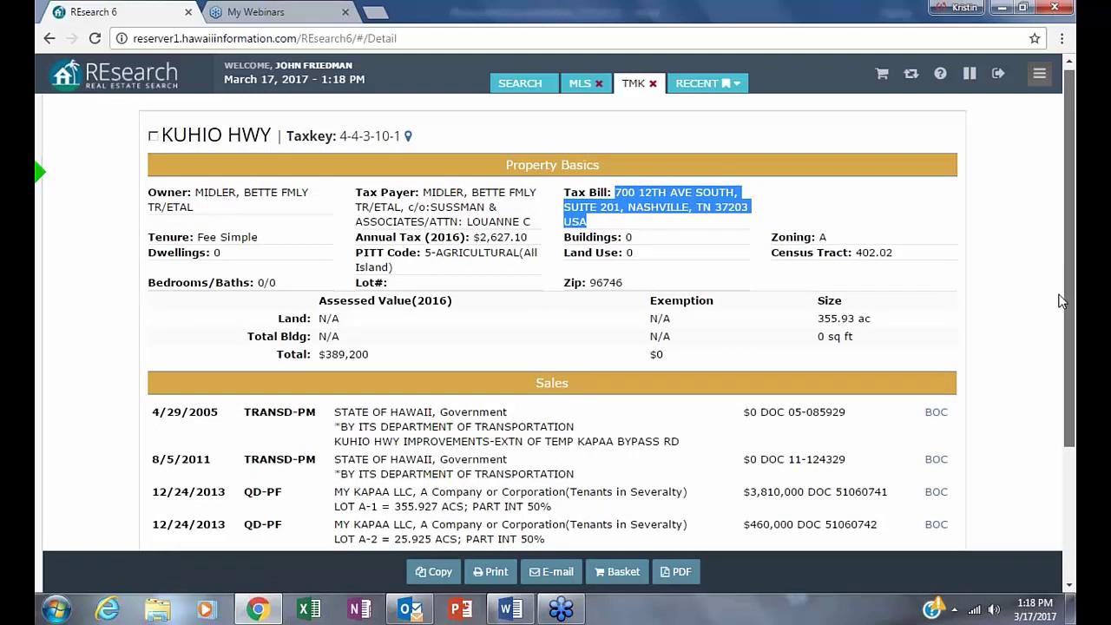
pyautogui.scroll(-1, 1060, 303)
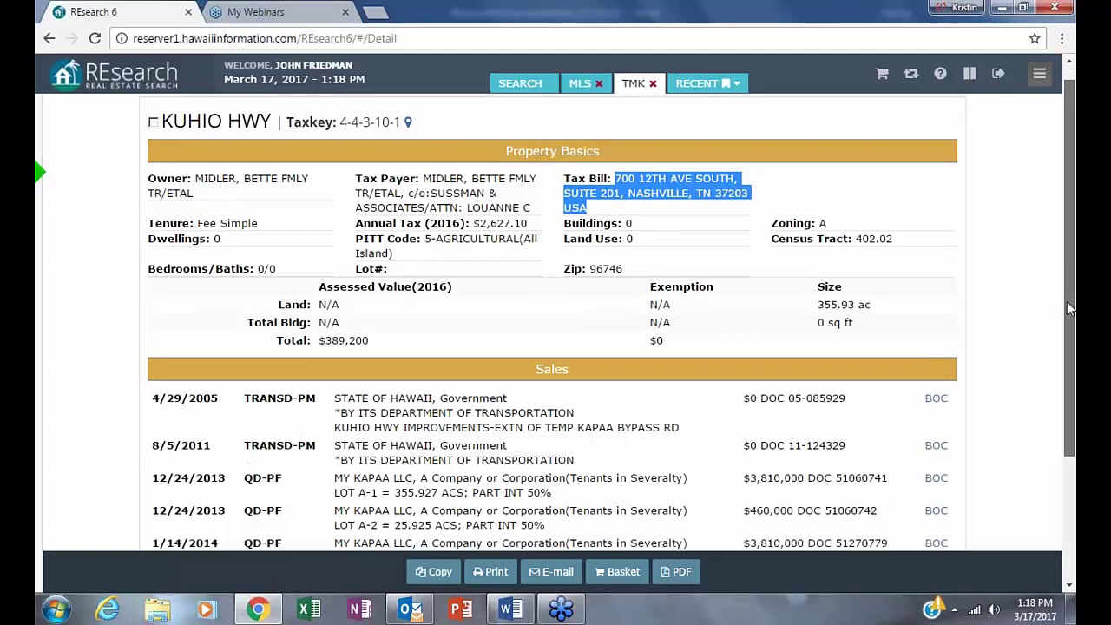
pyautogui.hotkey('alt', 'Left')
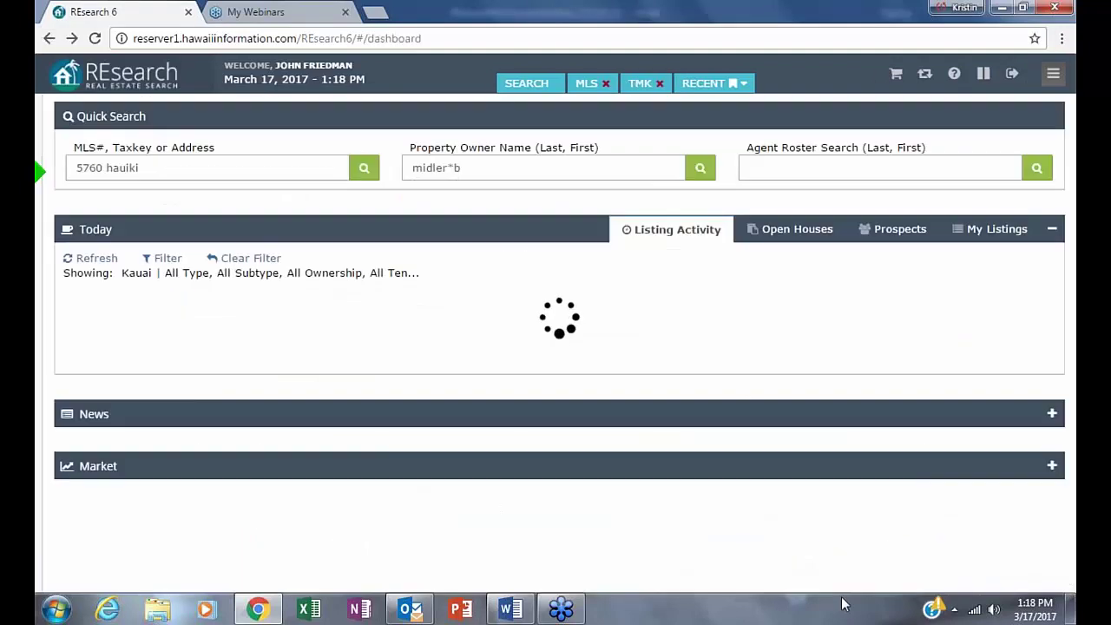
# - Look up 'friedman' in Agent Roster Search, view the Kauai Realty agent, then return with the sidebar open
pyautogui.click(767, 167)
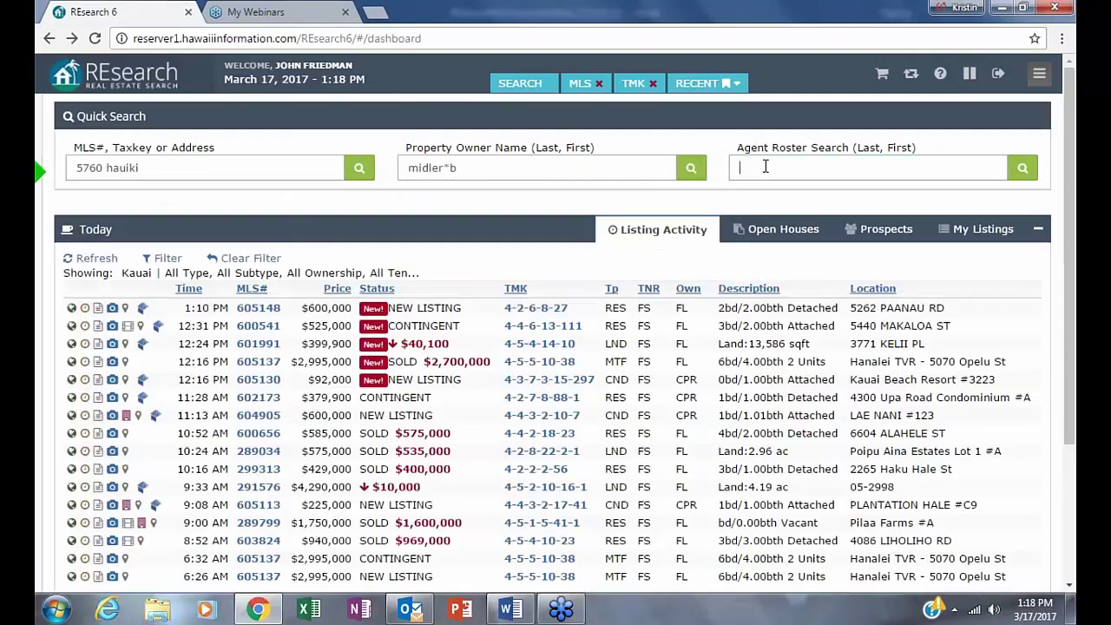
pyautogui.write('friedman')
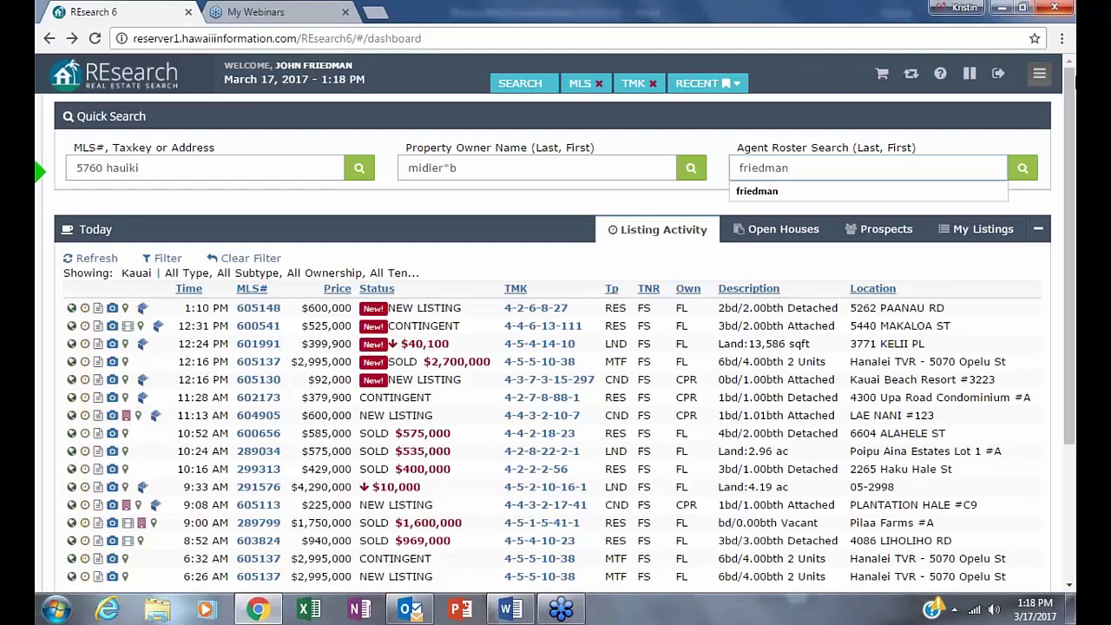
pyautogui.press('Return')
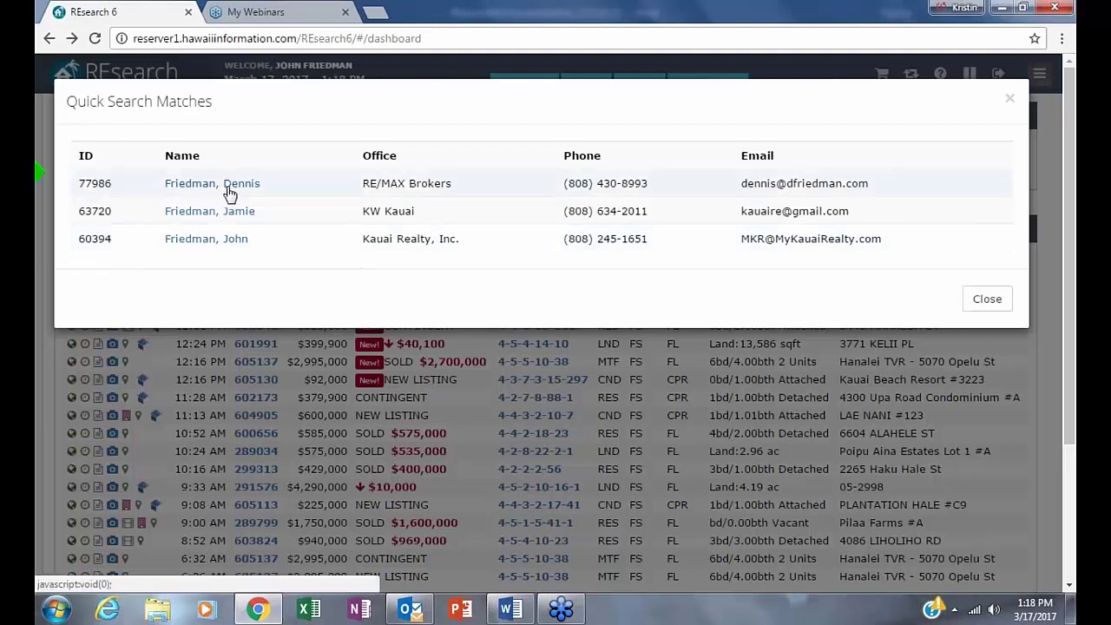
pyautogui.click(208, 238)
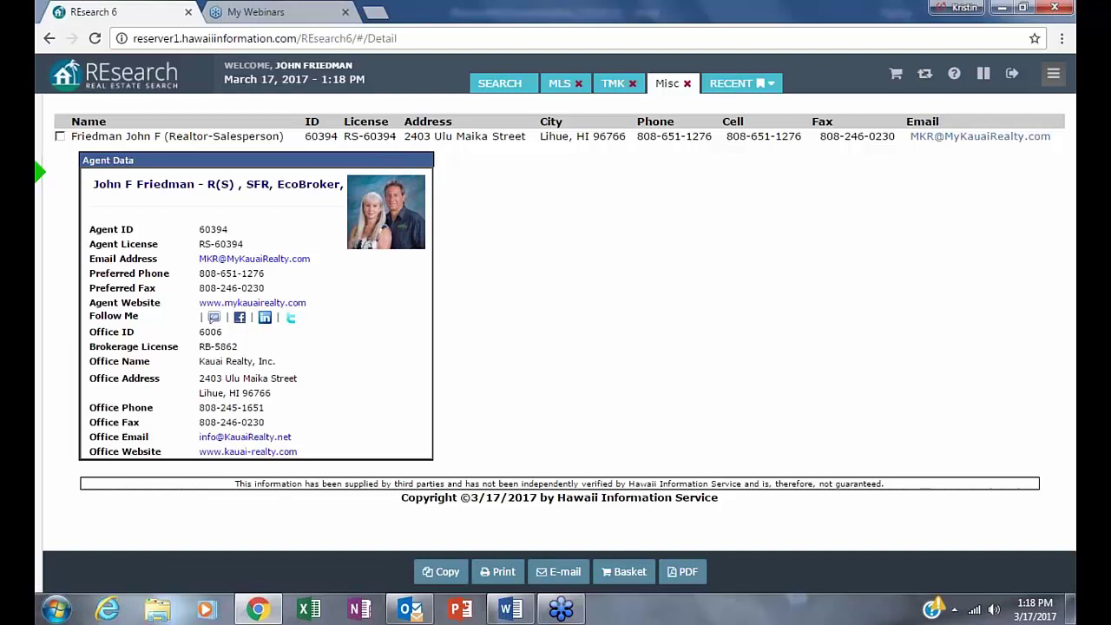
pyautogui.click(39, 173)
pyautogui.click(49, 39)
pyautogui.click(39, 173)
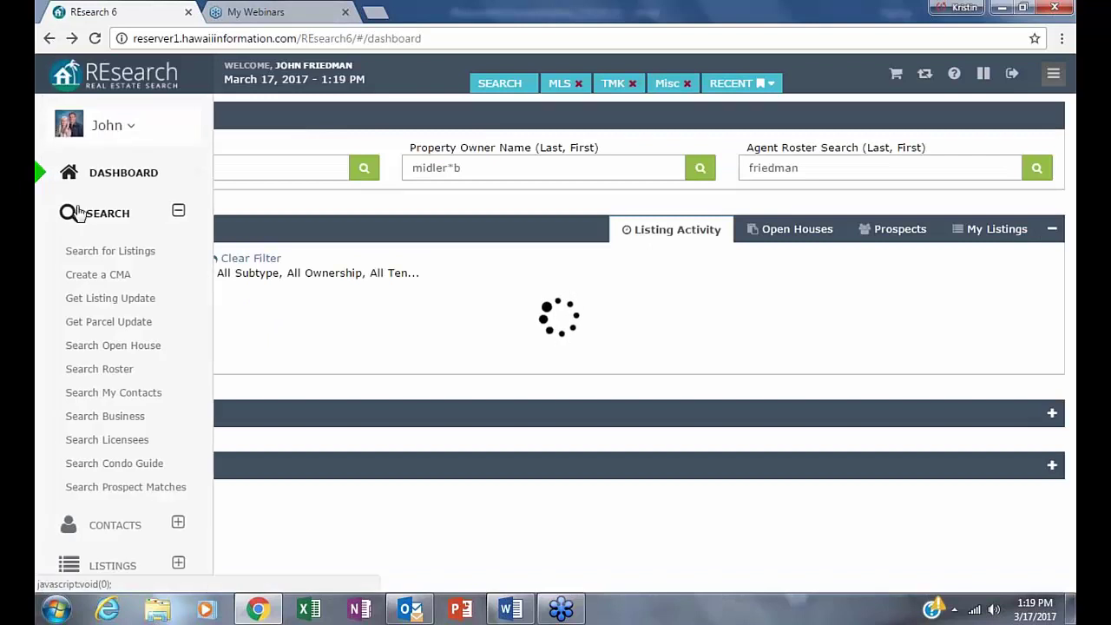
# - Open My Profile from the avatar menu and scroll through its fields, focusing the Dwellicious field
pyautogui.click(78, 130)
pyautogui.click(104, 122)
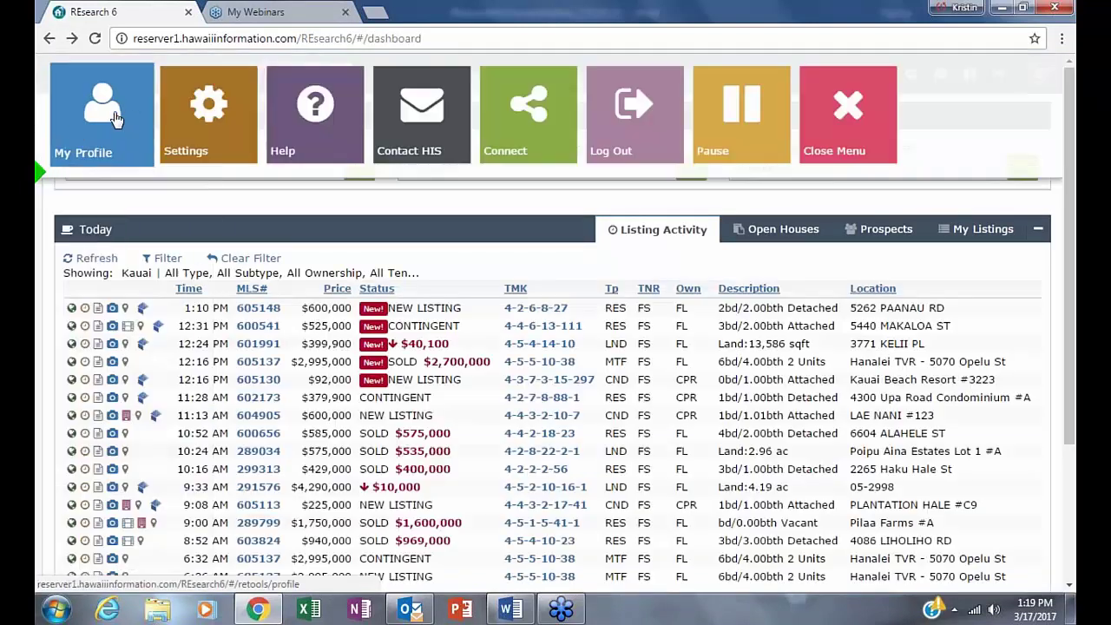
pyautogui.scroll(-2, 705, 170)
pyautogui.scroll(2, 669, 216)
pyautogui.scroll(-3, 679, 273)
pyautogui.scroll(3, 686, 276)
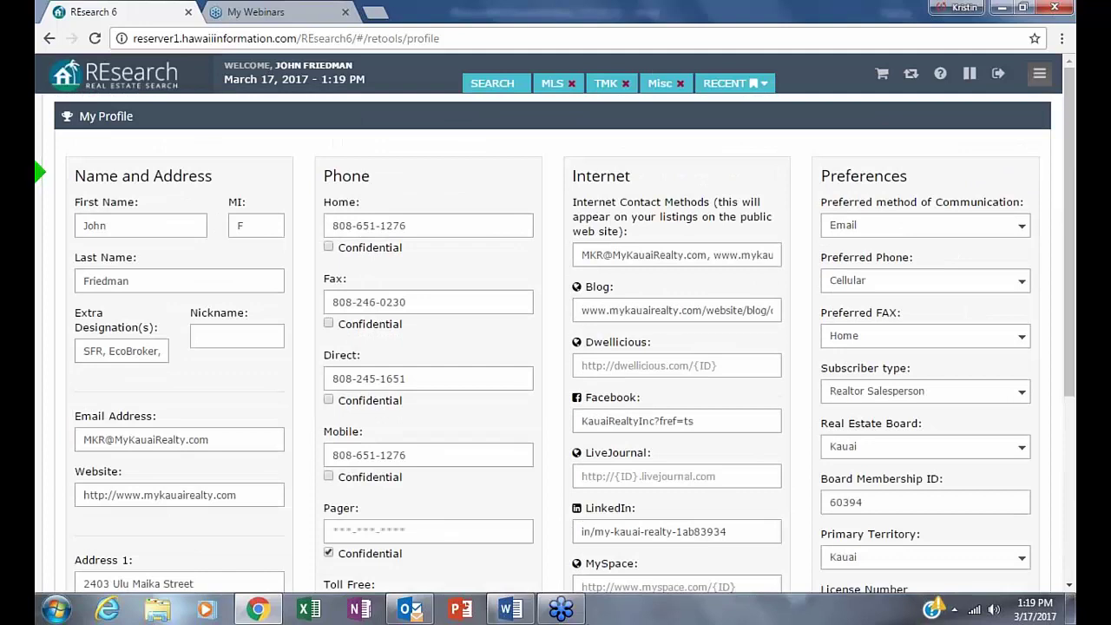
pyautogui.scroll(-1, 730, 317)
pyautogui.scroll(-3, 729, 317)
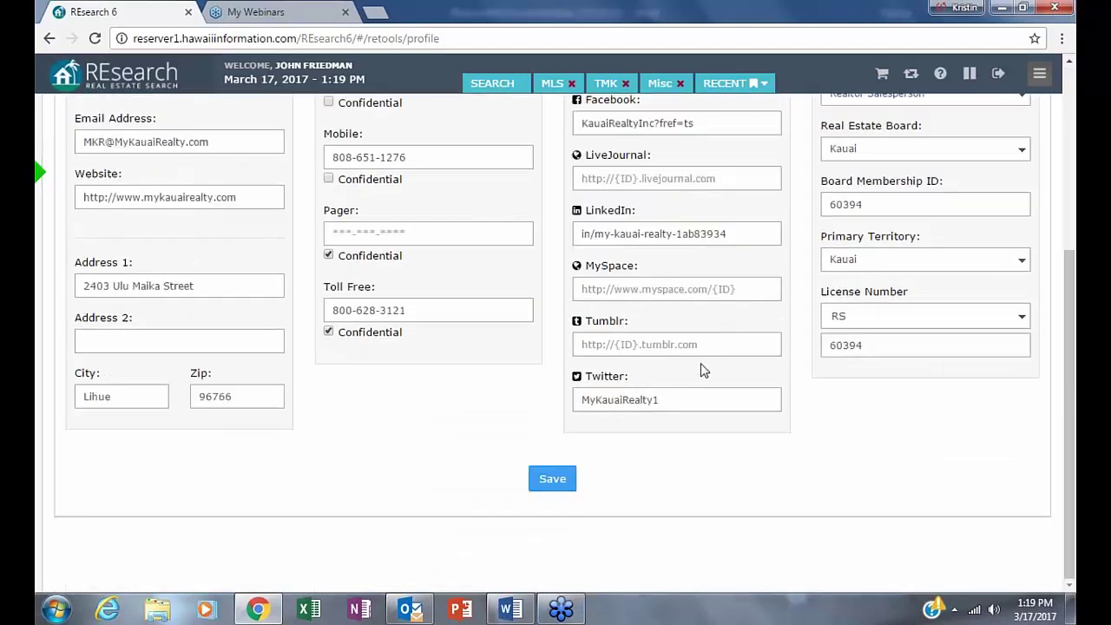
pyautogui.scroll(3, 702, 370)
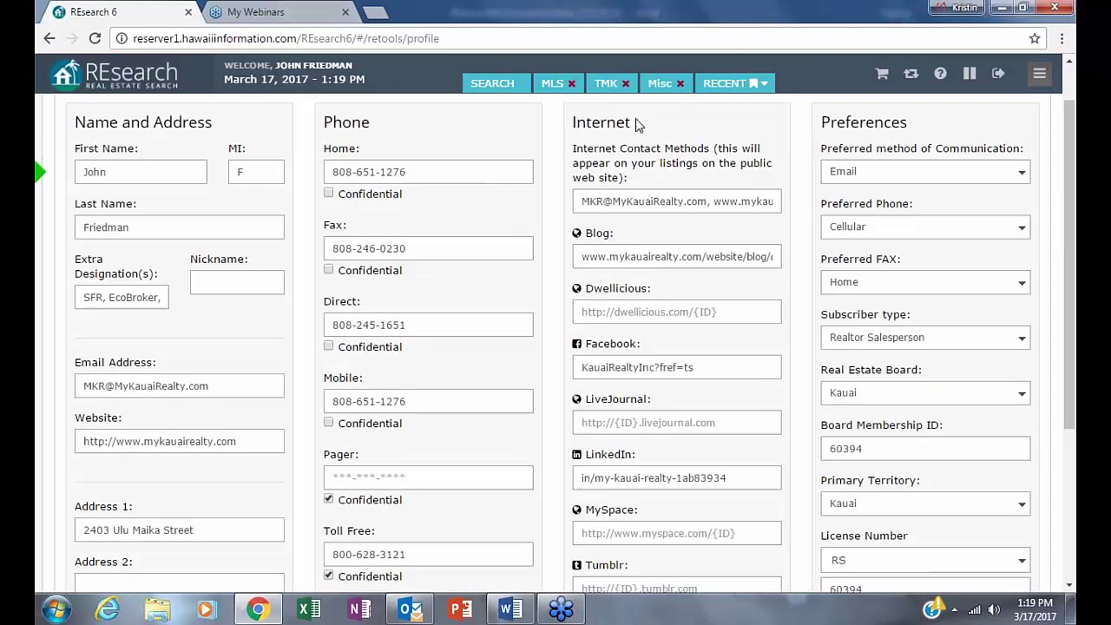
pyautogui.click(746, 315)
pyautogui.scroll(-3, 570, 343)
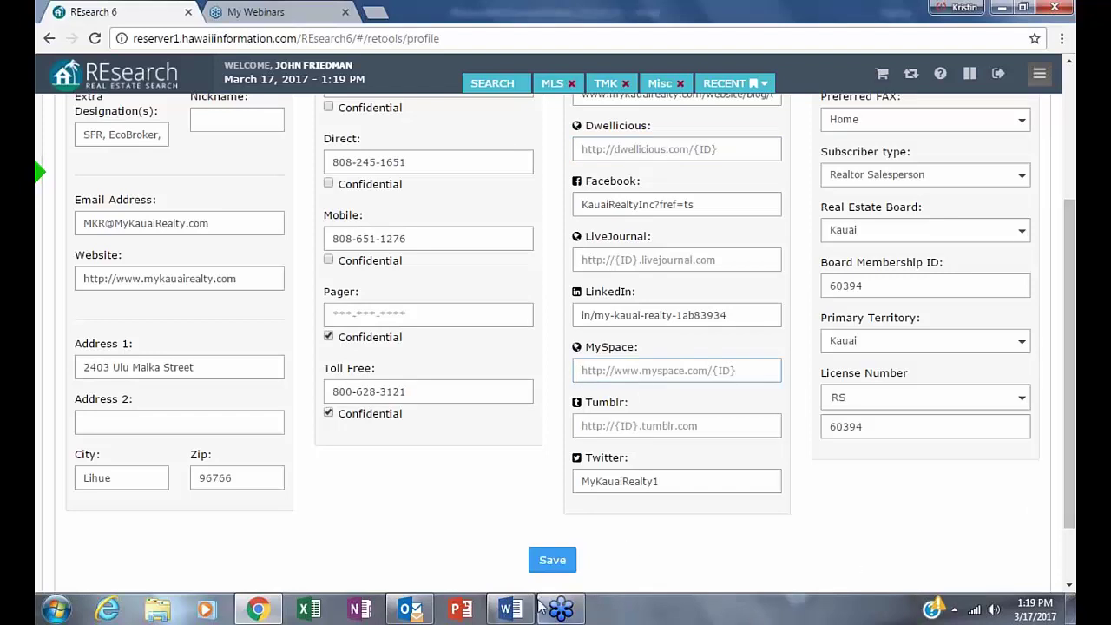
pyautogui.moveTo(539, 600)
pyautogui.scroll(3, 709, 231)
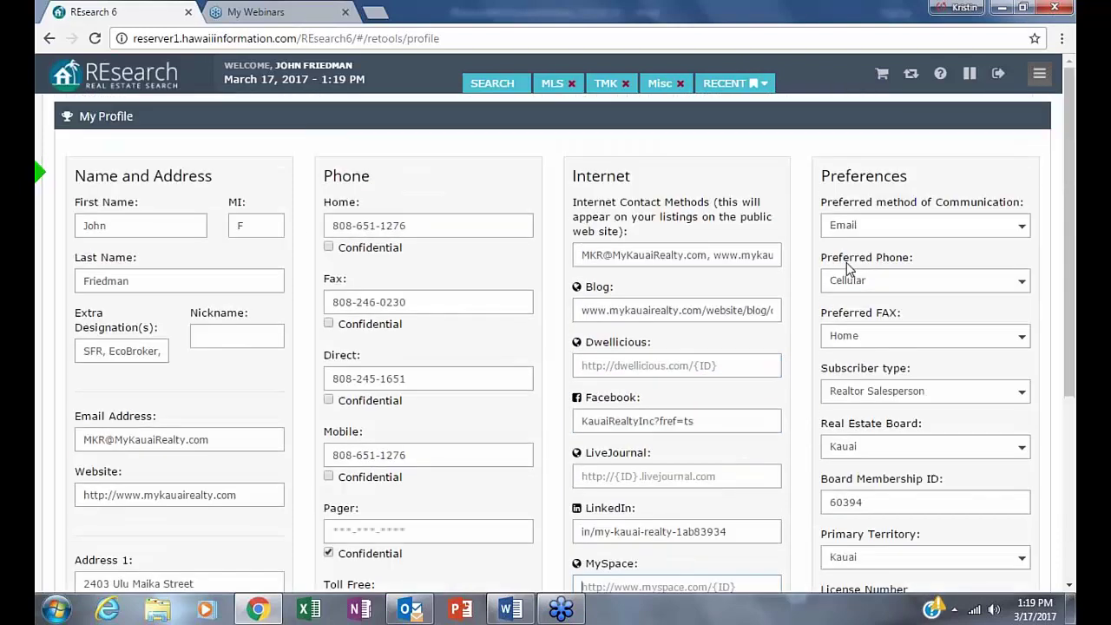
# - Select and copy the Internet Contact Methods value
pyautogui.moveTo(581, 255); pyautogui.dragTo(604, 255)
pyautogui.moveTo(695, 256); pyautogui.dragTo(779, 255)
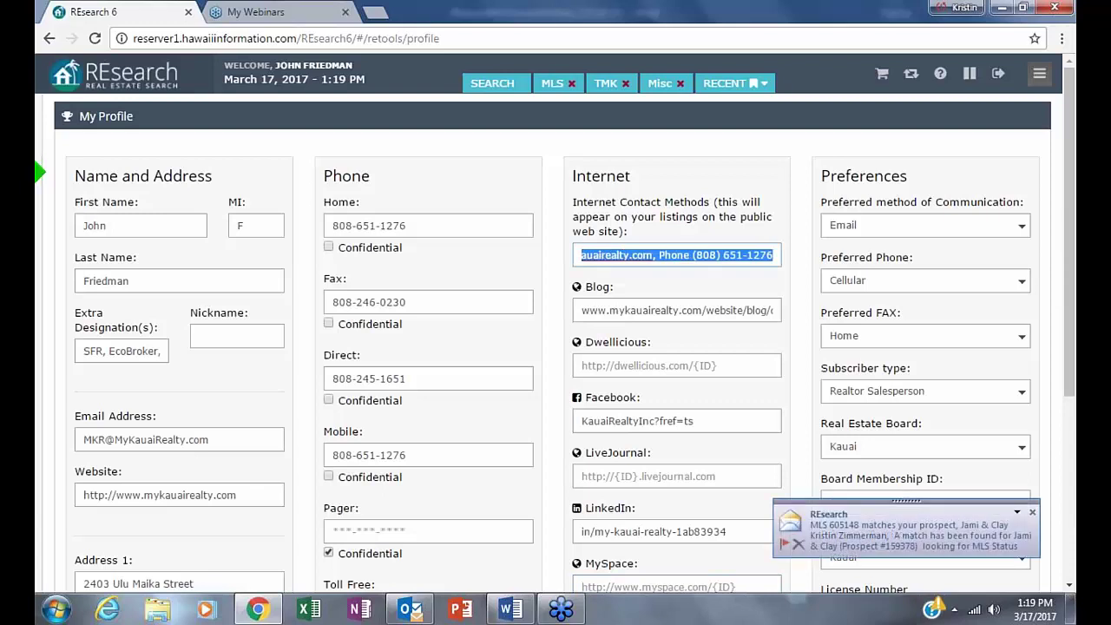
pyautogui.hotkey('ctrl', 'c')
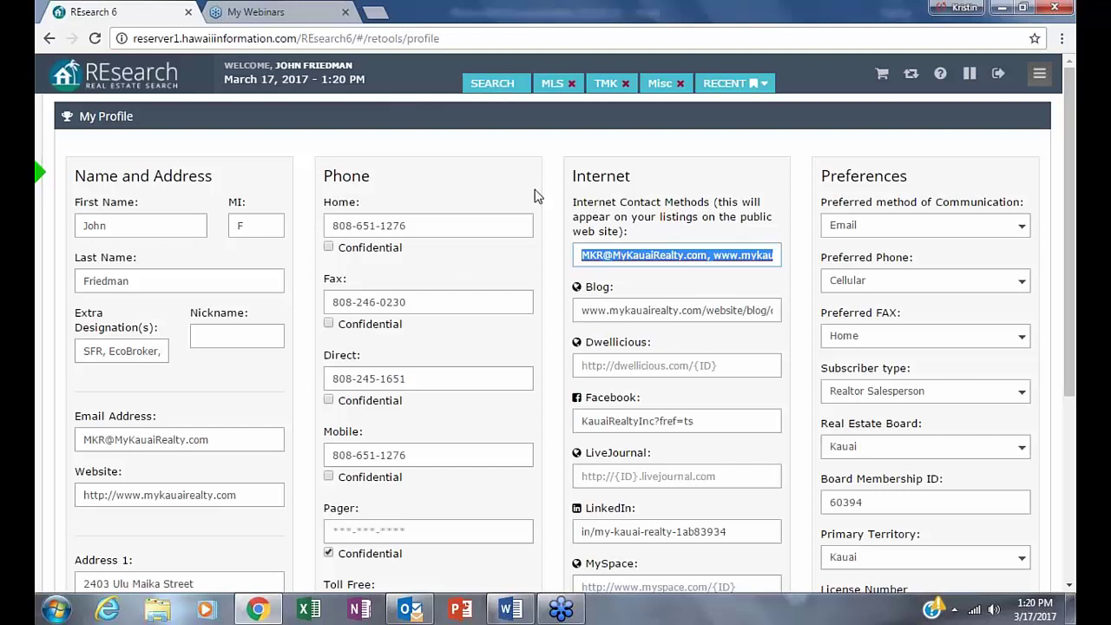
# - Go back to the dashboard, glance at the Word course outline, then reopen RESearch's navigation menu
pyautogui.click(655, 276)
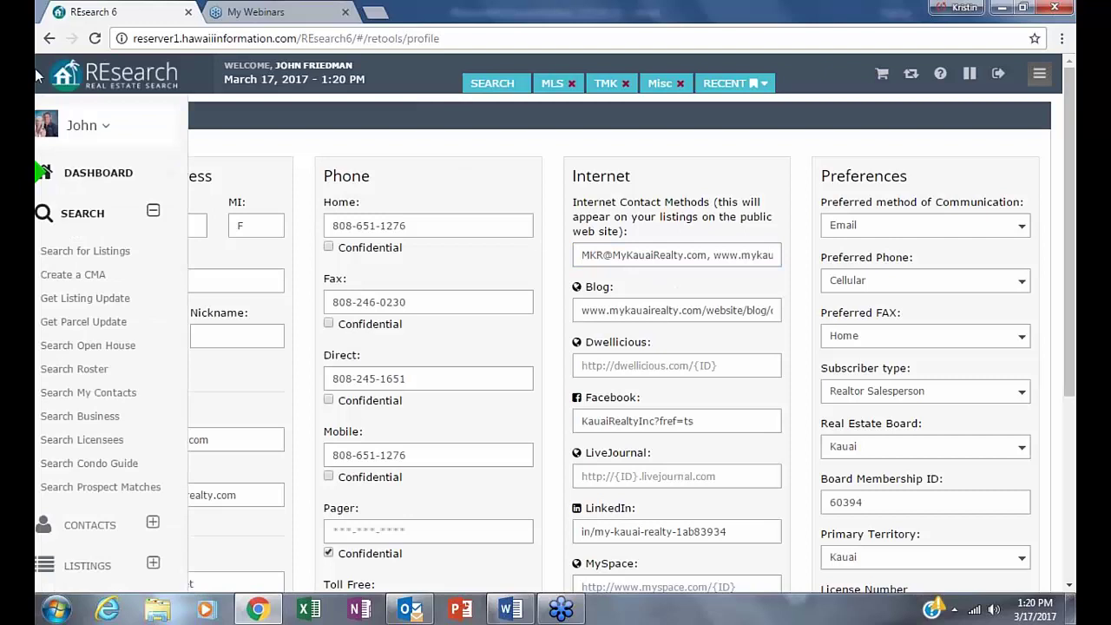
pyautogui.click(50, 38)
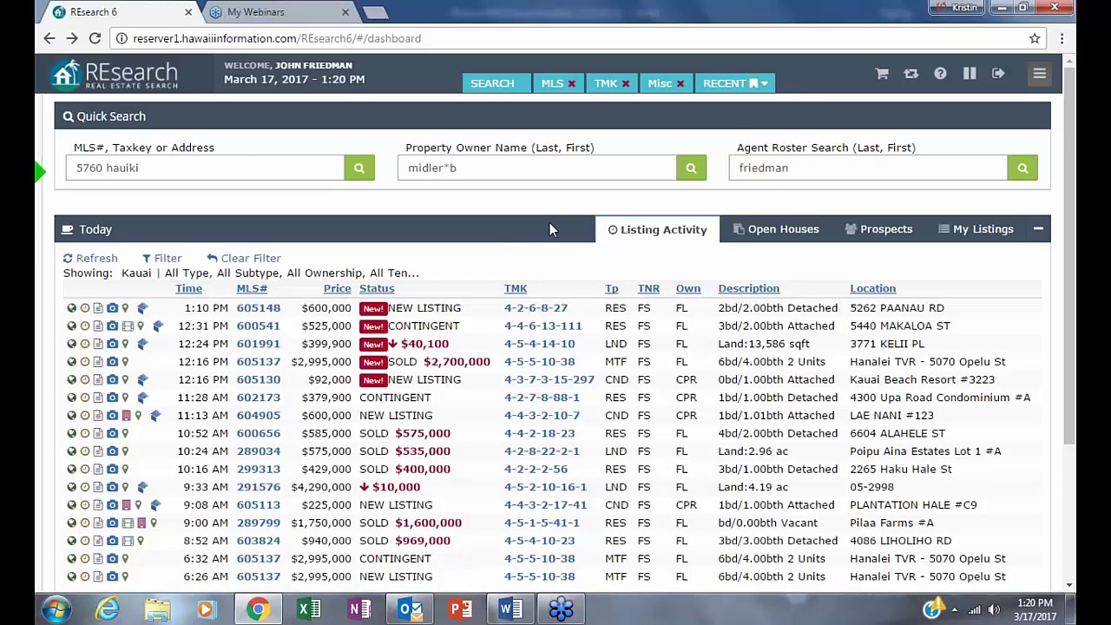
pyautogui.click(512, 610)
pyautogui.scroll(2, 679, 483)
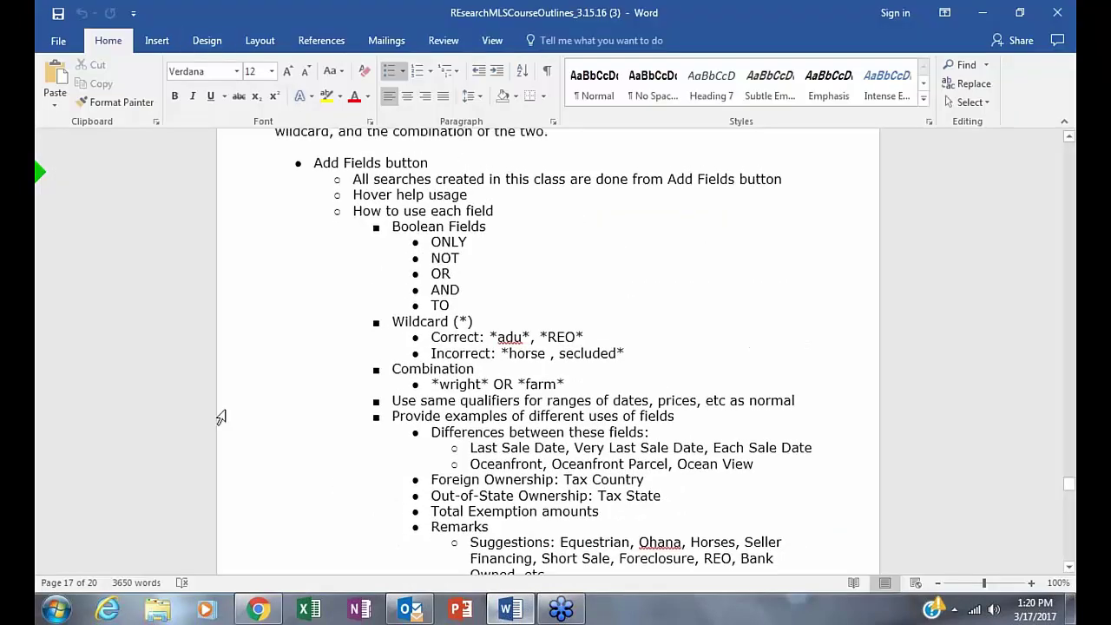
pyautogui.click(256, 610)
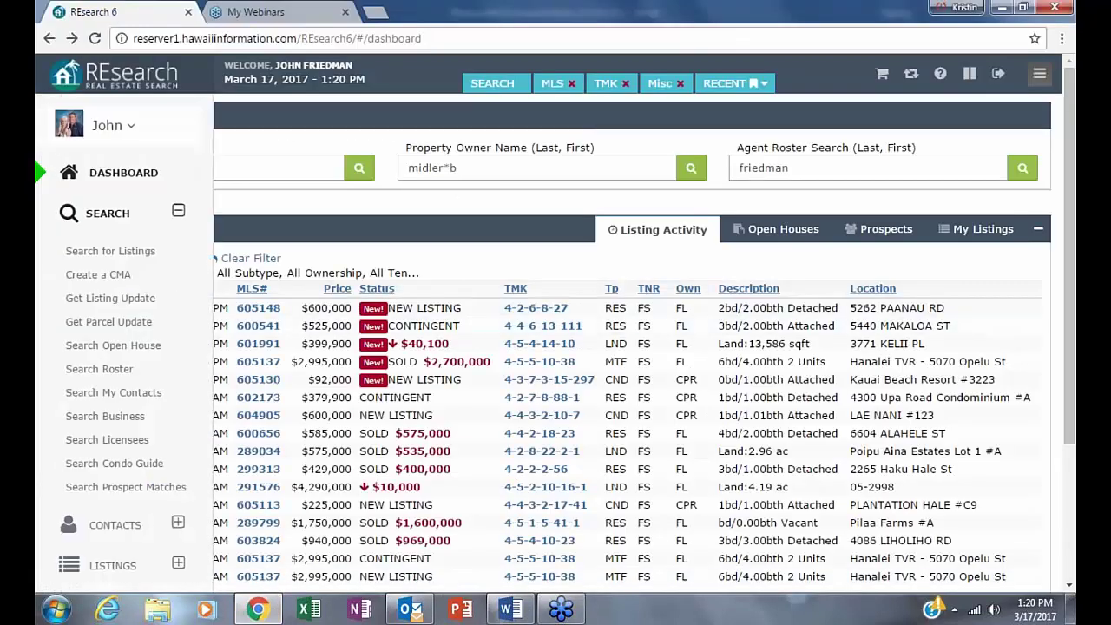
# - Open the listing search form and scroll through its empty Status, Property Type and price criteria
pyautogui.click(121, 252)
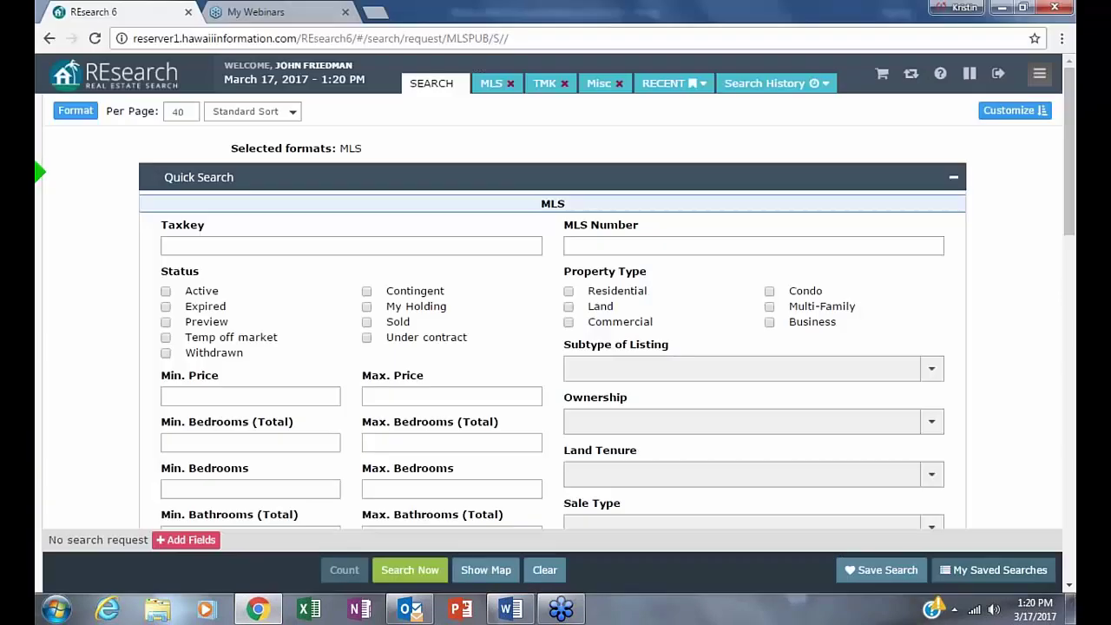
pyautogui.scroll(-12, 312, 347)
pyautogui.scroll(-4, 313, 345)
pyautogui.scroll(8, 313, 345)
pyautogui.scroll(5, 315, 343)
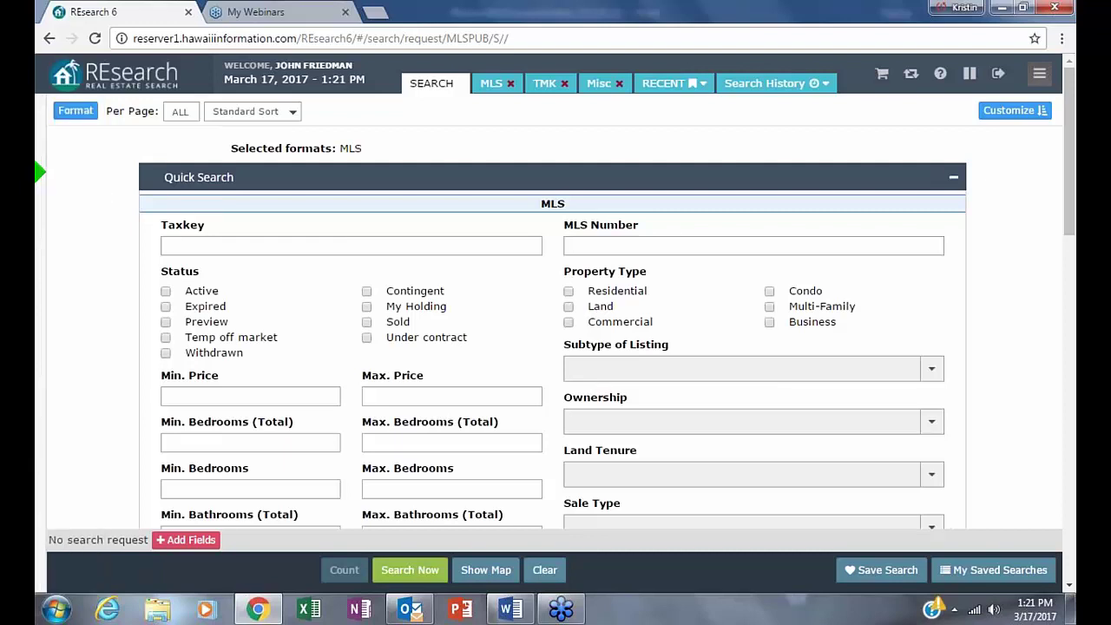
# - Set the search criteria to Taxkey 4, Active status and Residential property type
pyautogui.click(187, 245)
pyautogui.write('4')
pyautogui.click(406, 203)
pyautogui.click(165, 292)
pyautogui.click(568, 292)
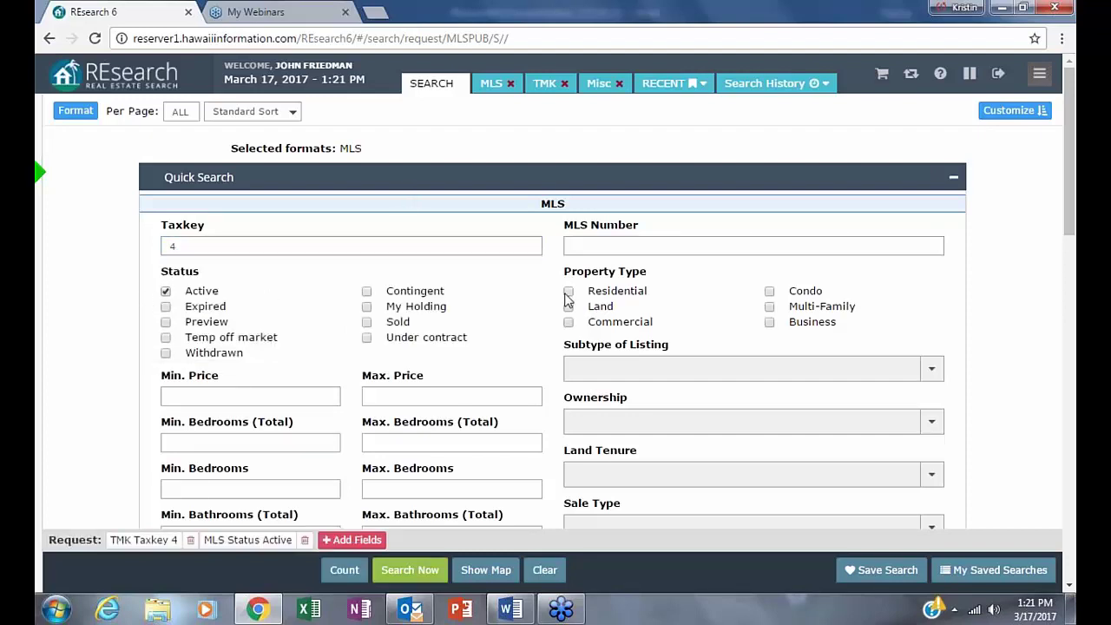
# - Require a minimum land area of 3 Acres and count the matching listings (53)
pyautogui.scroll(-4, 607, 391)
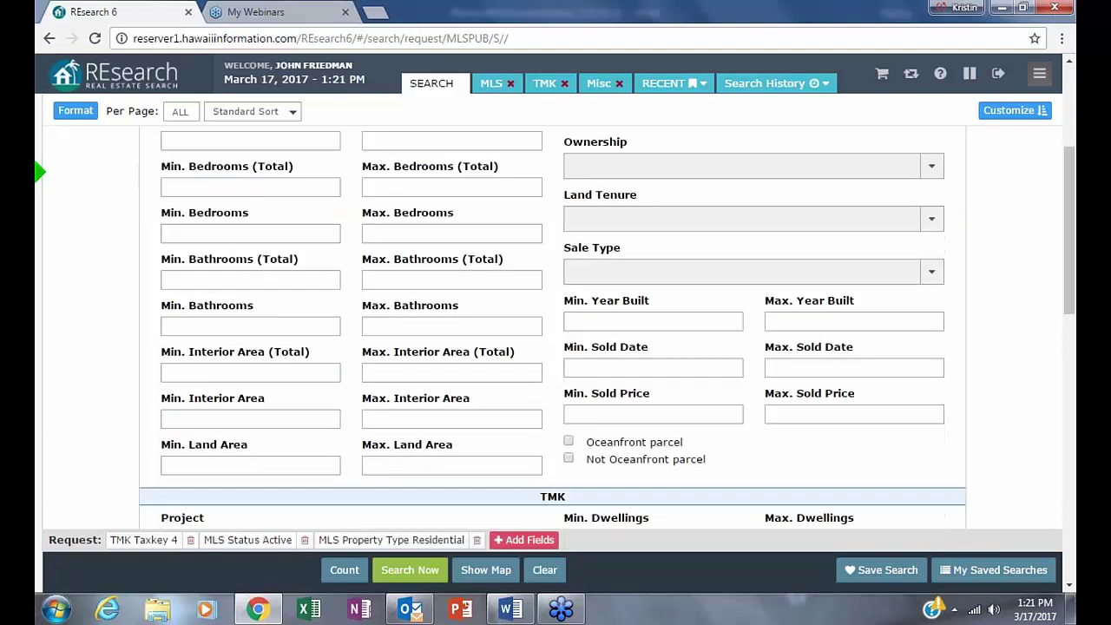
pyautogui.write('3ac')
pyautogui.press('Tab')
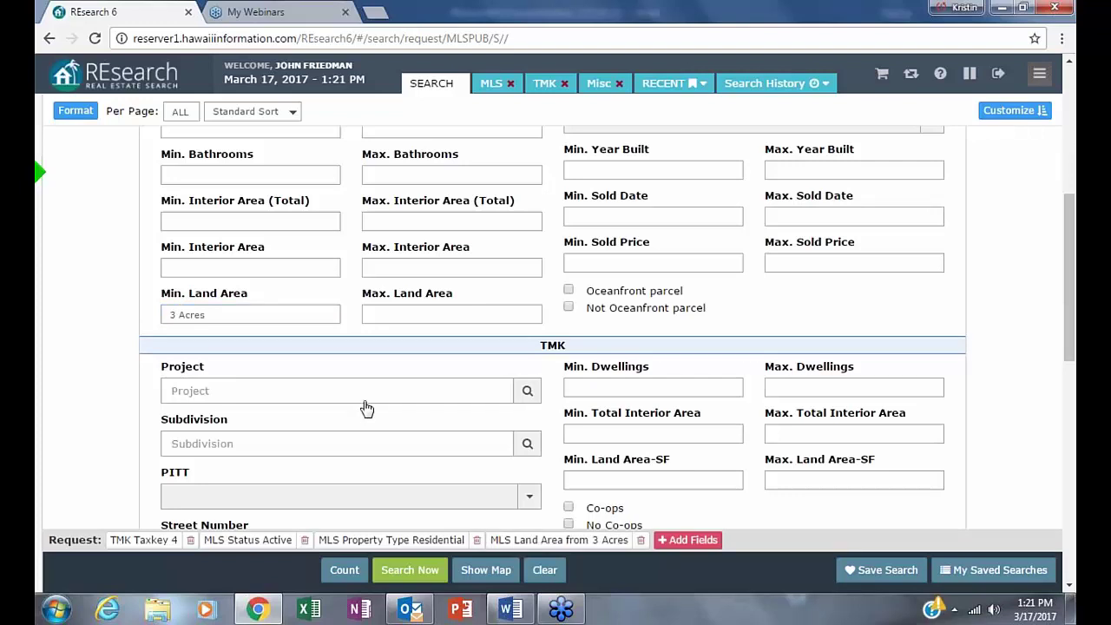
pyautogui.scroll(1, 365, 408)
pyautogui.scroll(3, 366, 408)
pyautogui.scroll(2, 365, 408)
pyautogui.click(342, 573)
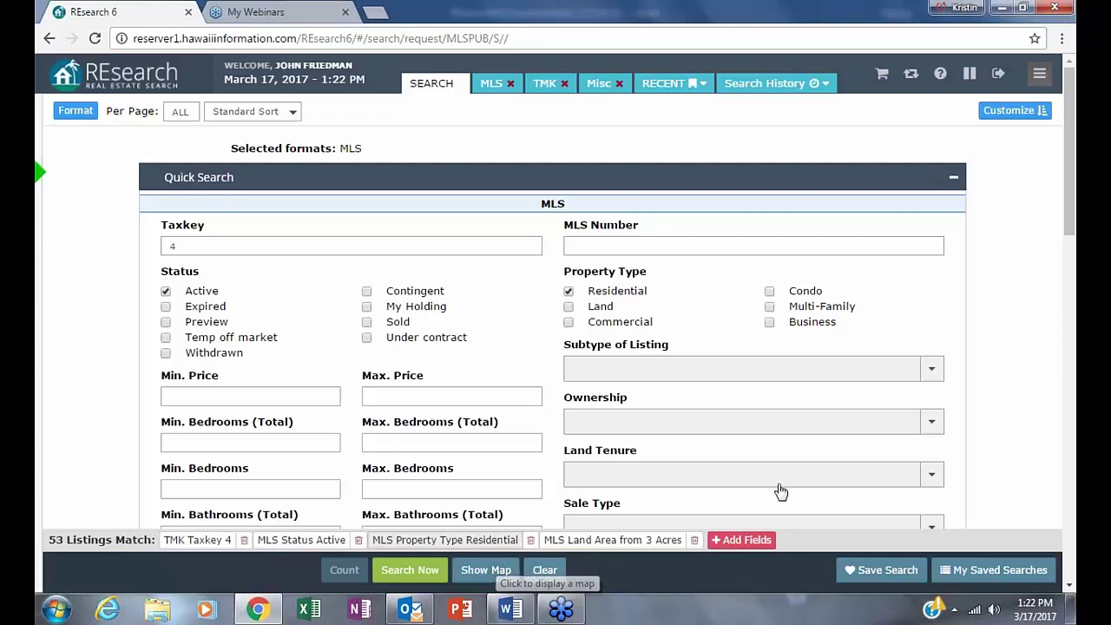
pyautogui.moveTo(39, 173)
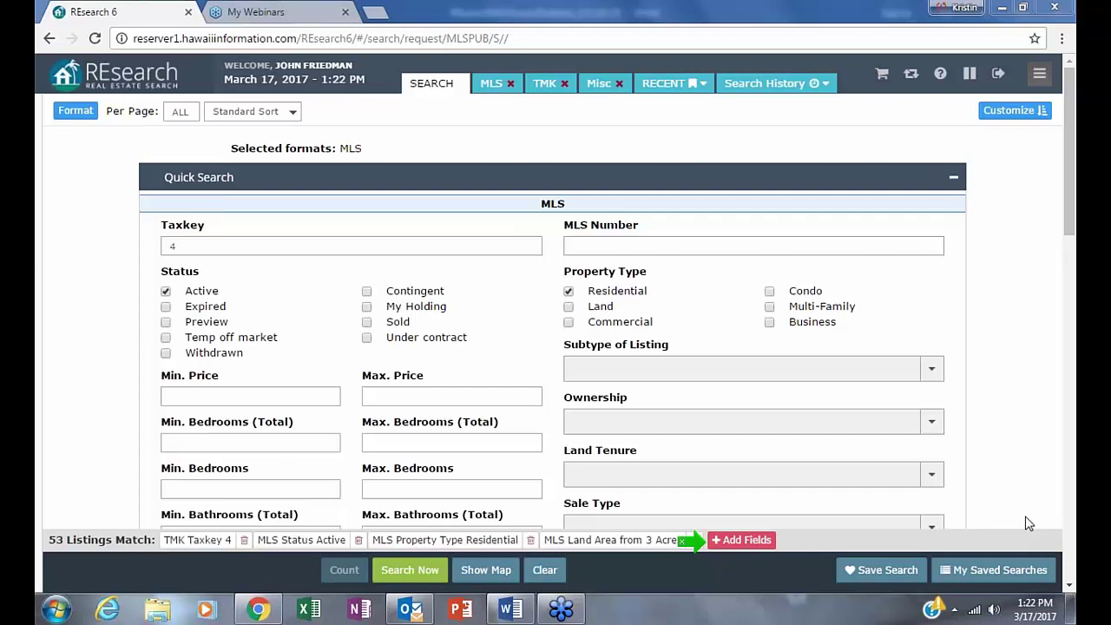
# - Open Search Criteria via + Add Fields and scroll the alphabetical field list
pyautogui.click(751, 541)
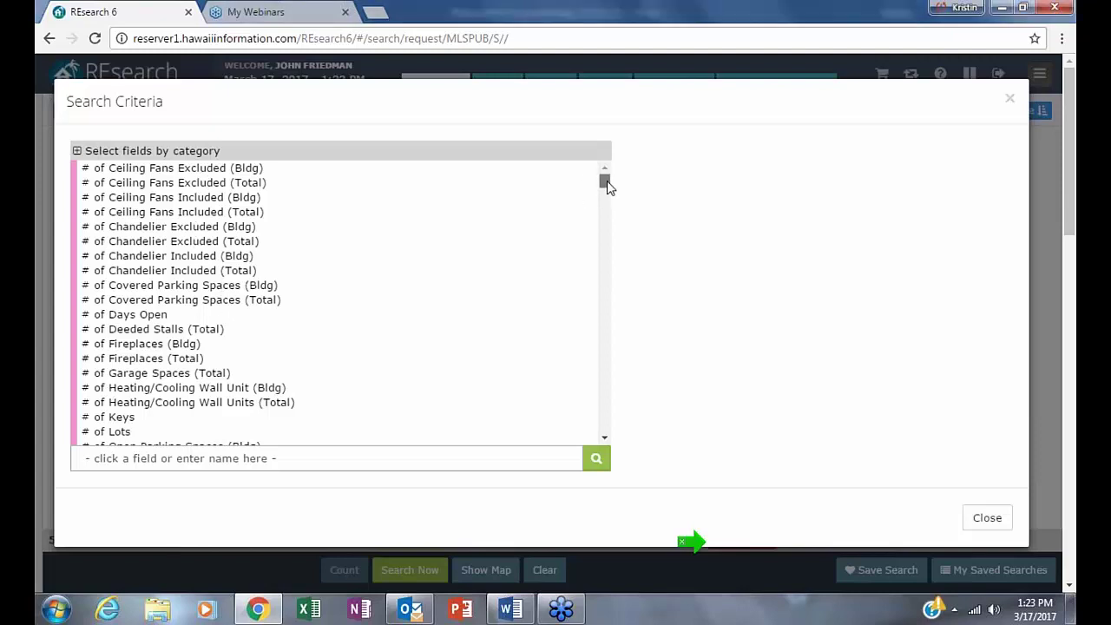
pyautogui.moveTo(606, 187)
pyautogui.mouseDown()
pyautogui.moveTo(597, 436)
pyautogui.moveTo(578, 396)
pyautogui.moveTo(555, 216)
pyautogui.moveTo(599, 174)
pyautogui.mouseUp()
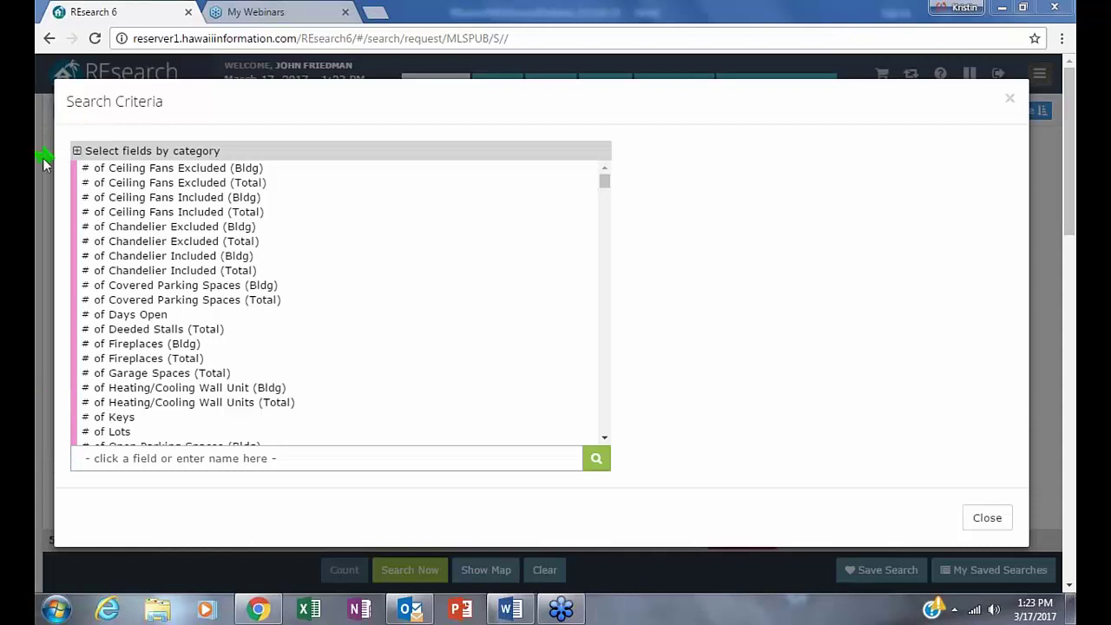
pyautogui.click(77, 153)
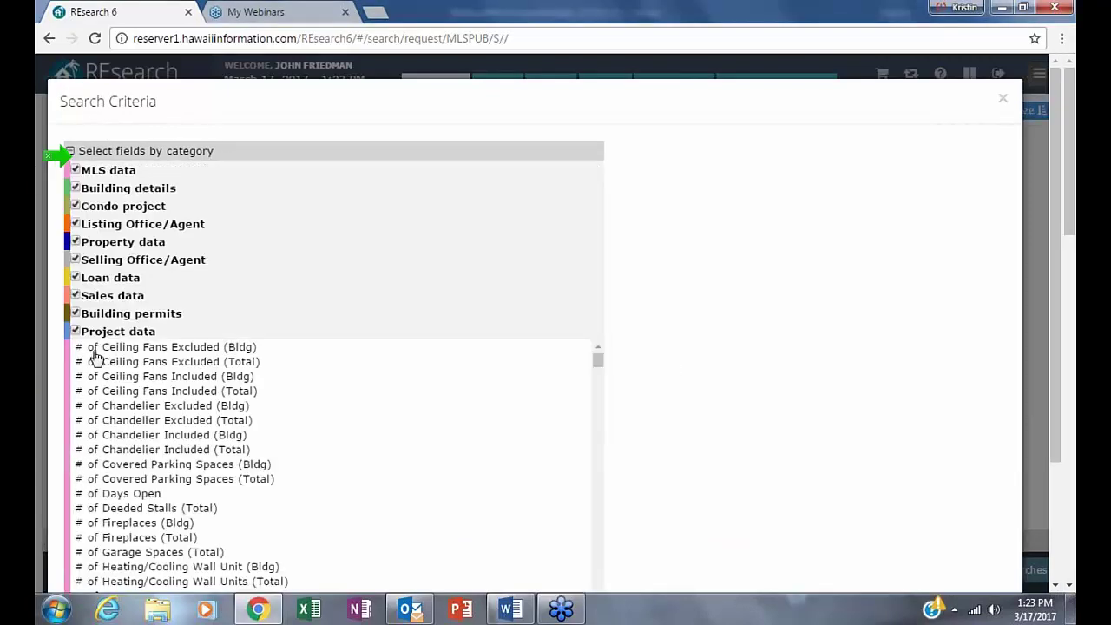
pyautogui.click(75, 330)
pyautogui.click(76, 313)
pyautogui.click(76, 295)
pyautogui.click(75, 259)
pyautogui.click(76, 241)
pyautogui.click(76, 224)
pyautogui.click(75, 205)
pyautogui.click(75, 187)
pyautogui.click(75, 170)
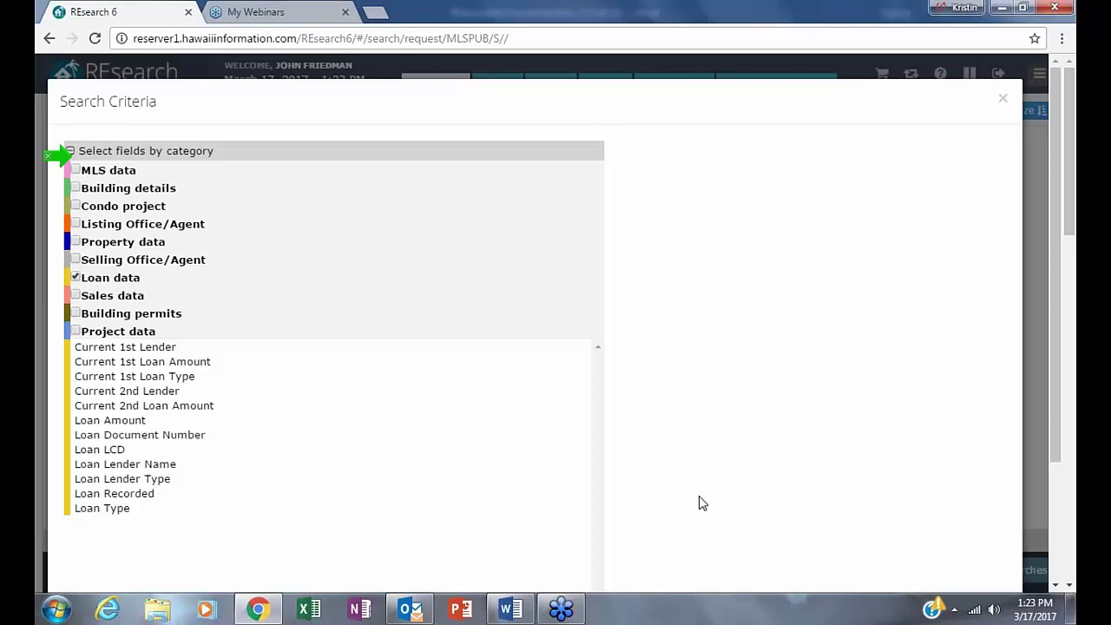
pyautogui.click(75, 171)
pyautogui.click(75, 188)
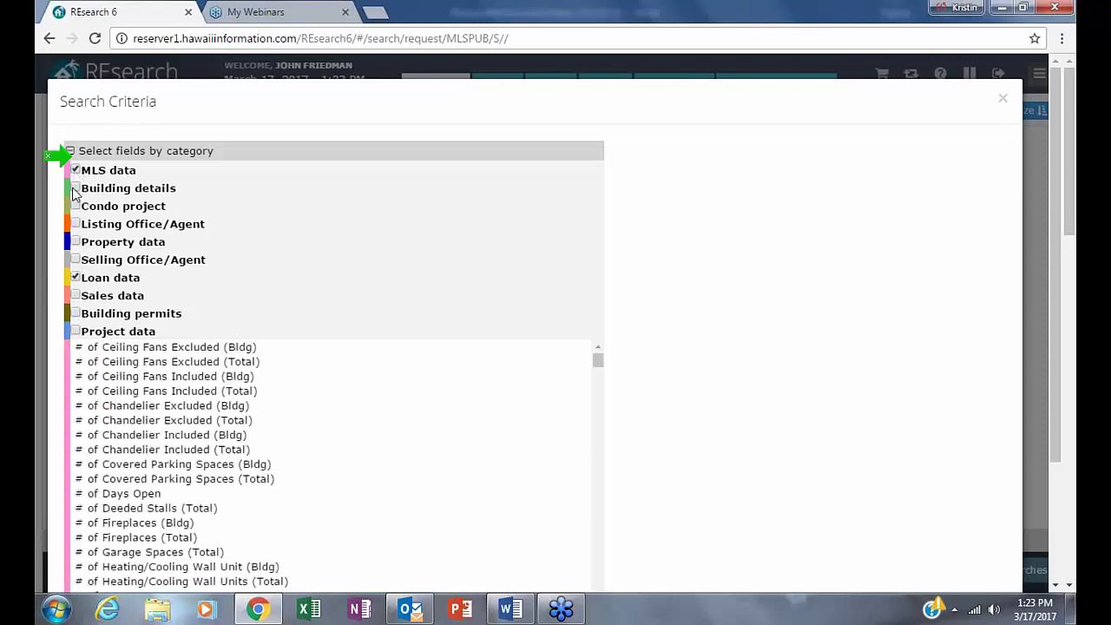
pyautogui.click(75, 205)
pyautogui.click(75, 224)
pyautogui.click(76, 242)
pyautogui.click(75, 259)
pyautogui.click(76, 295)
pyautogui.click(75, 313)
pyautogui.click(75, 331)
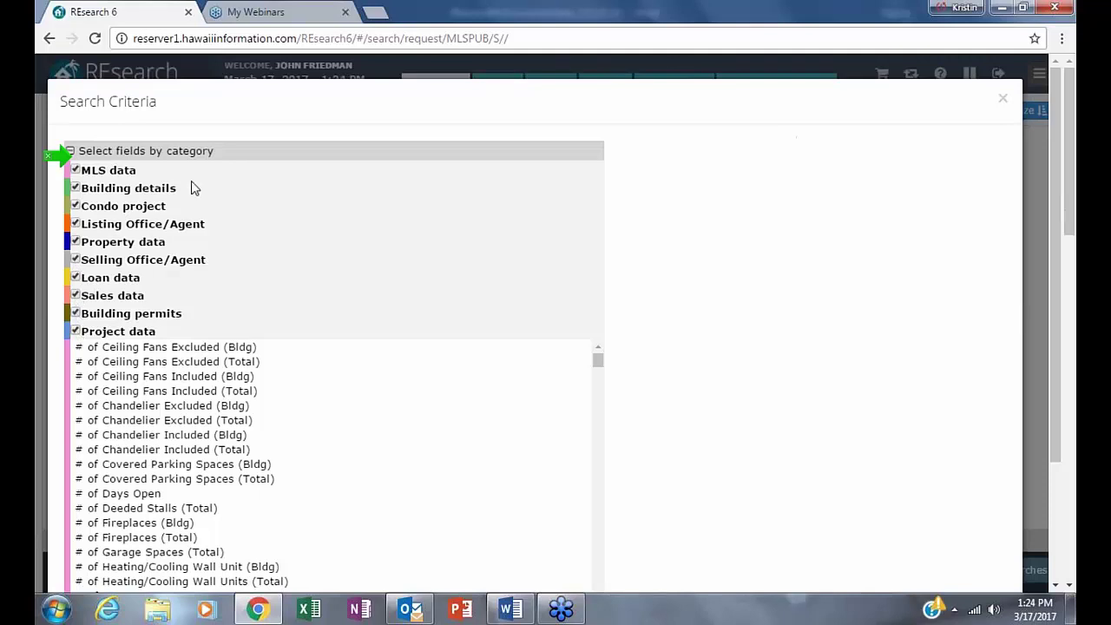
pyautogui.click(71, 150)
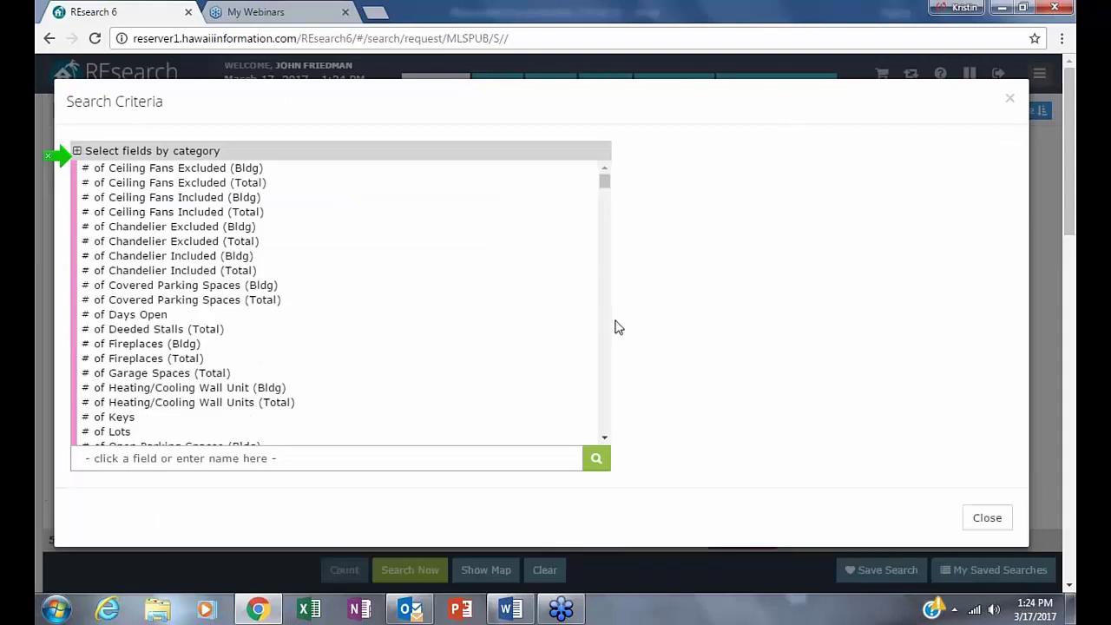
# - Add the Building Shape field from a 'building' search, initially checking L Shaped, U Shaped and Irregular
pyautogui.click(274, 459)
pyautogui.write('building')
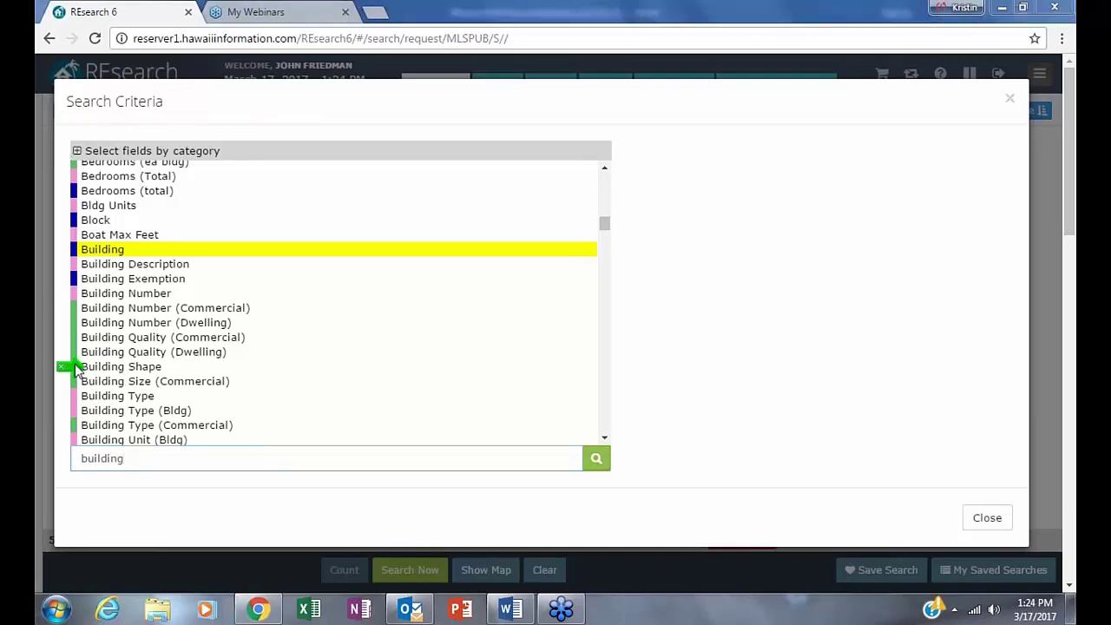
pyautogui.click(102, 367)
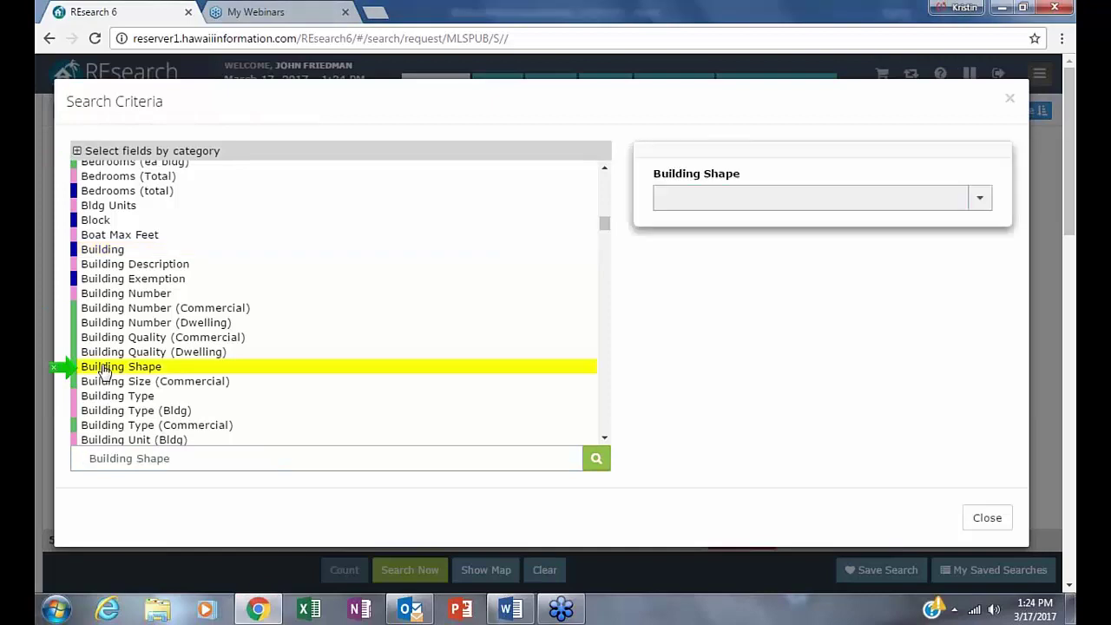
pyautogui.click(981, 201)
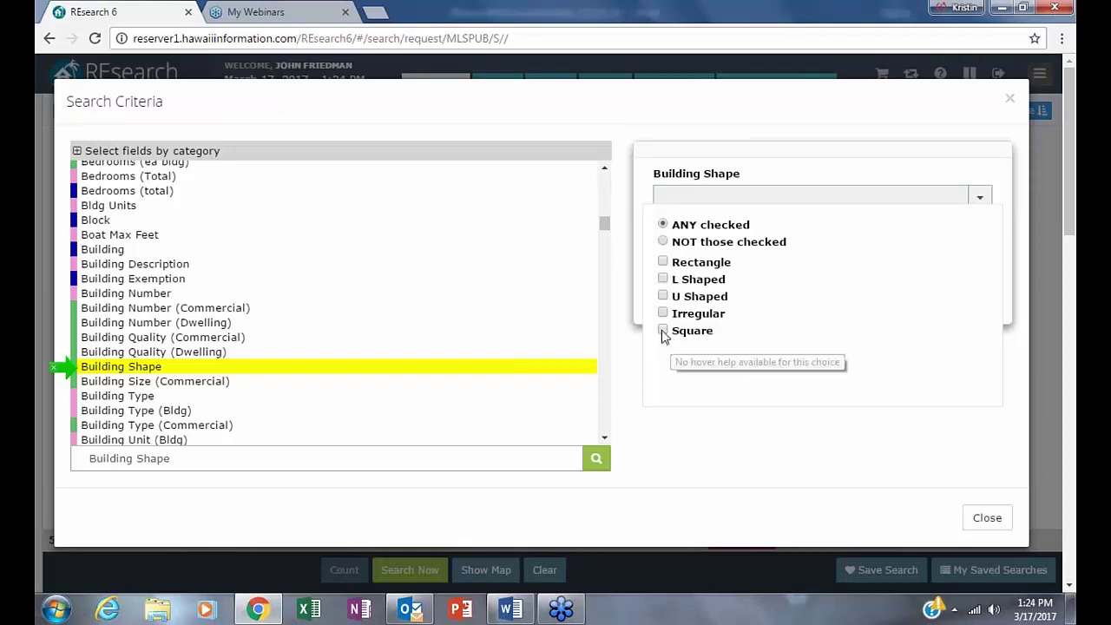
pyautogui.click(663, 280)
pyautogui.click(663, 321)
pyautogui.click(674, 343)
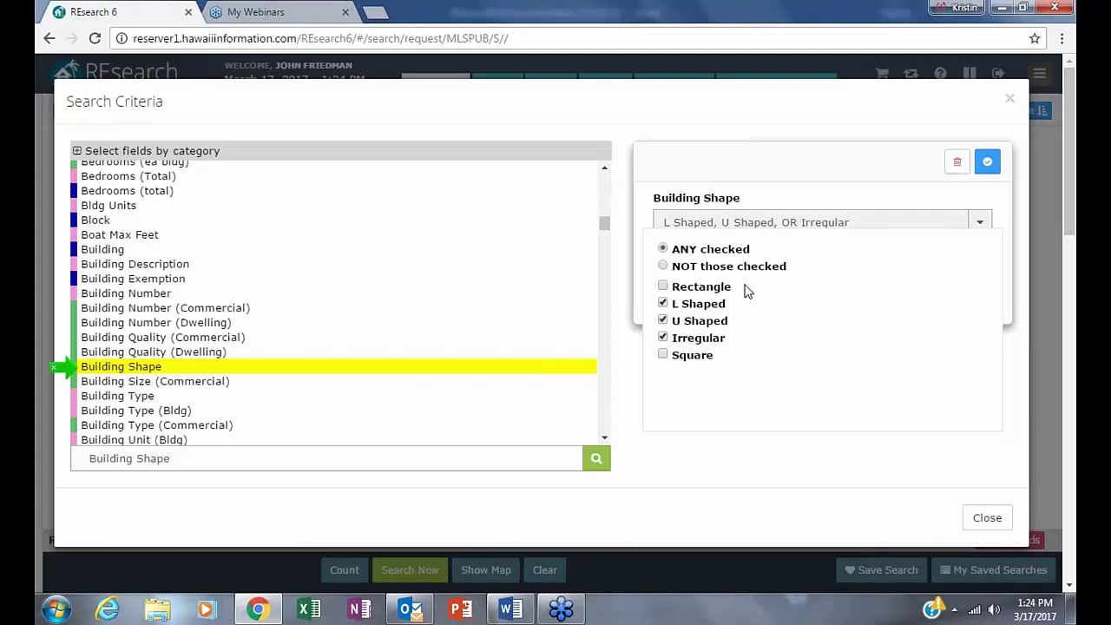
# - Switch Building Shape to NOT those checked, check only Rectangle and Square, and apply
pyautogui.click(664, 267)
pyautogui.click(662, 303)
pyautogui.click(663, 336)
pyautogui.click(662, 321)
pyautogui.click(663, 286)
pyautogui.click(662, 354)
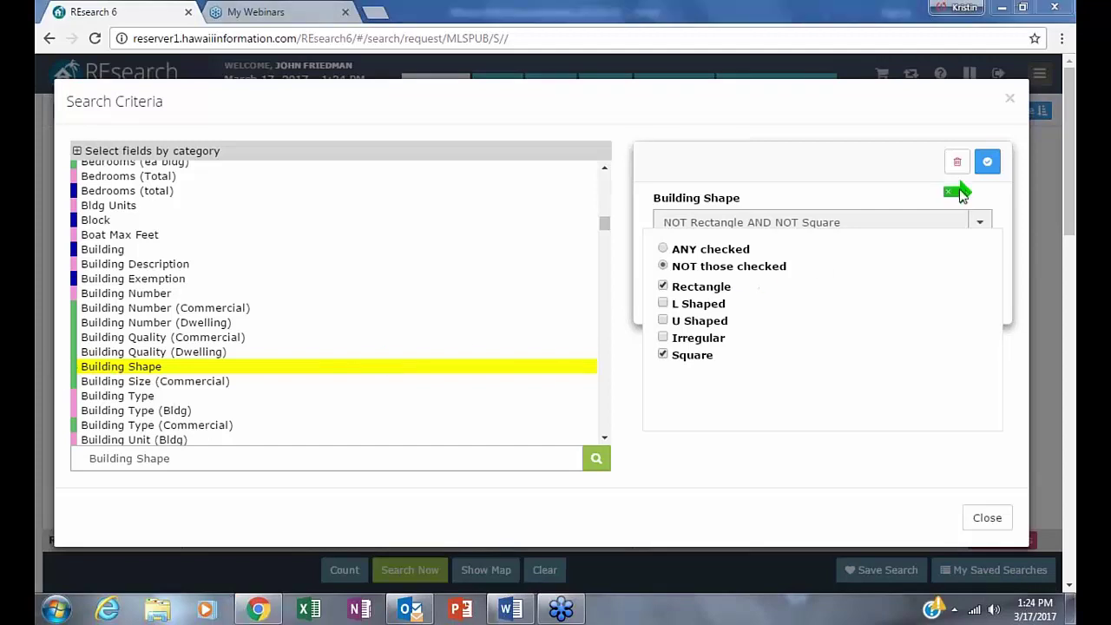
pyautogui.click(988, 167)
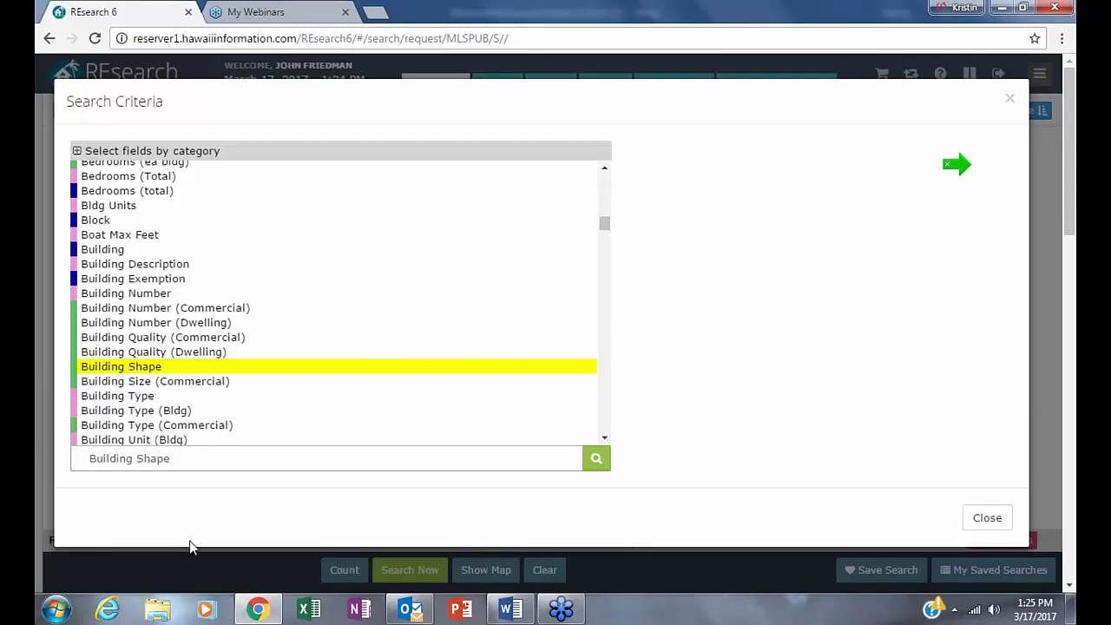
# - Search the field list for 'roo' to bring up the roof-related fields
pyautogui.click(159, 457)
pyautogui.tripleClick(159, 457)
pyautogui.write('roof')
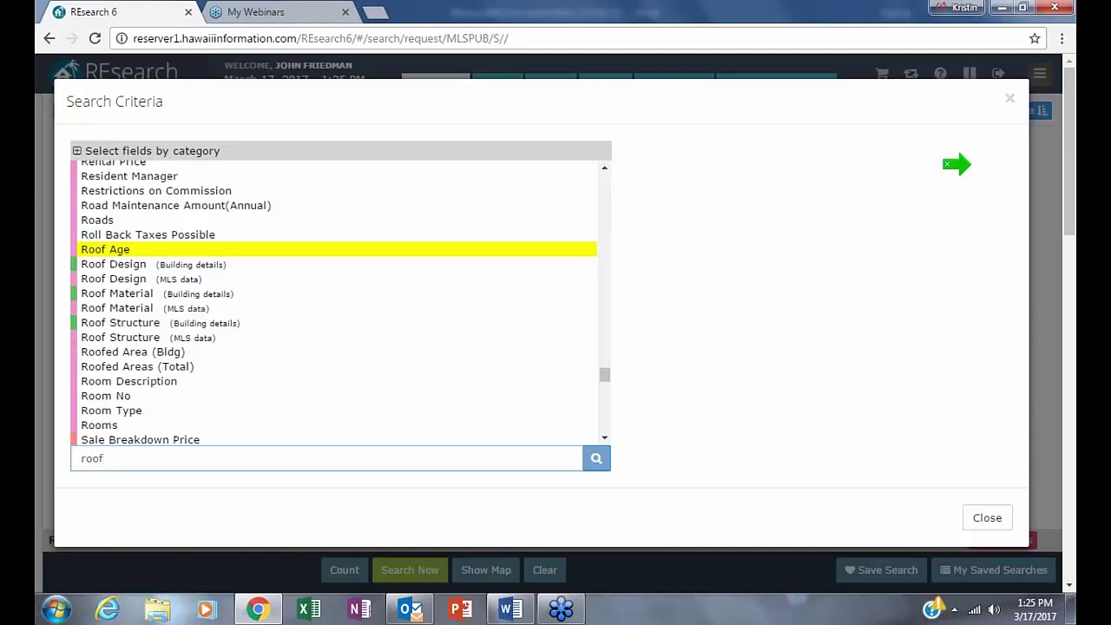
pyautogui.moveTo(133, 278)
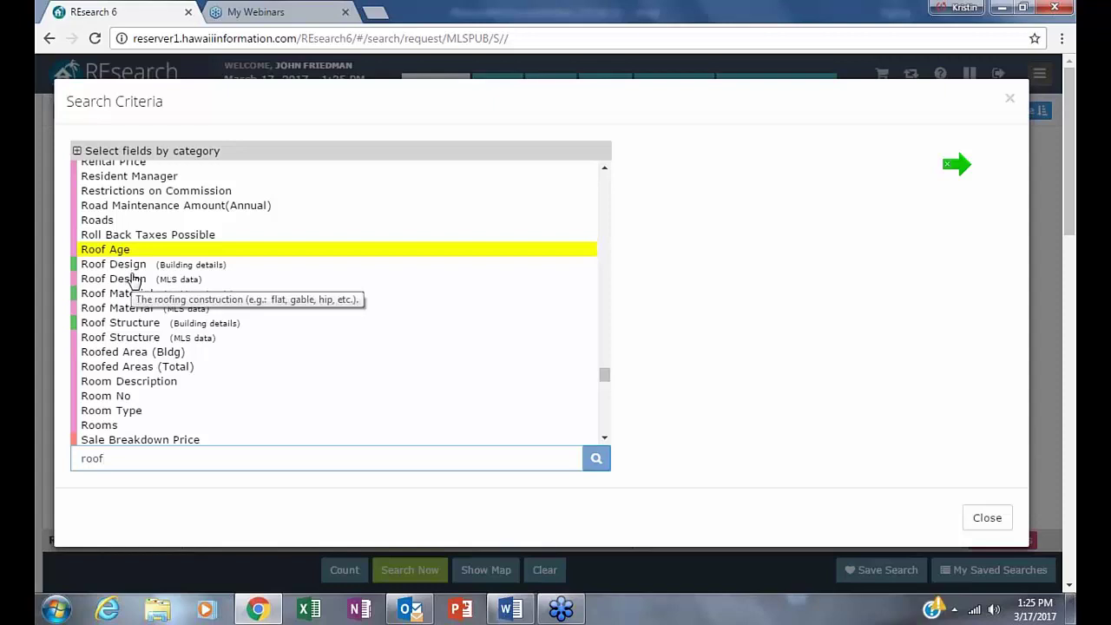
# - Pick Roof Design (Building details), check Hip among its choices, and apply the criterion
pyautogui.moveTo(128, 319)
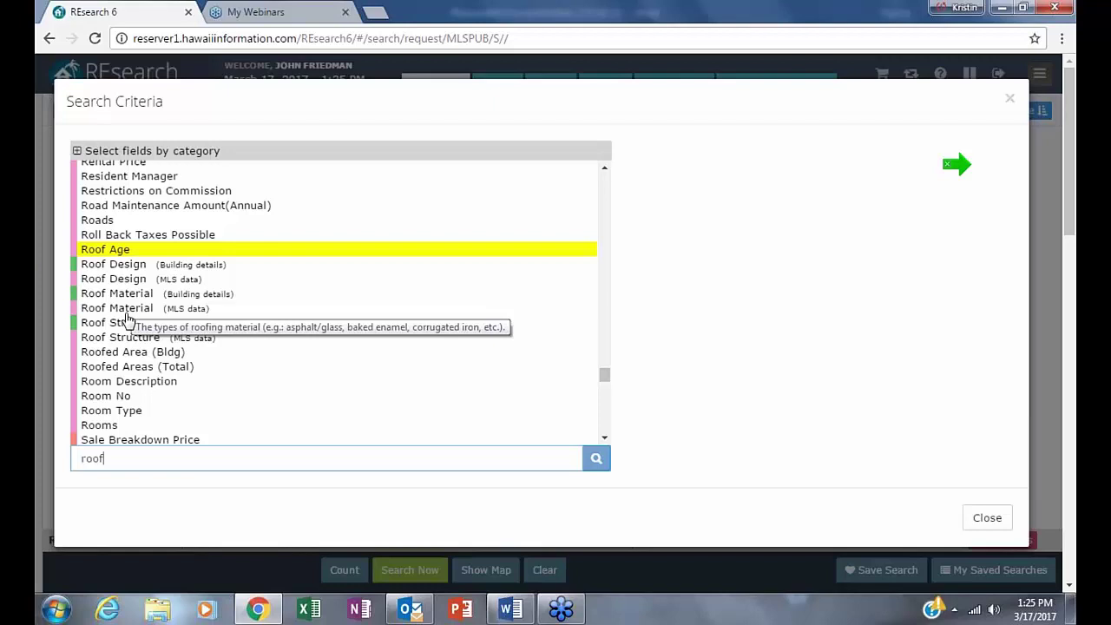
pyautogui.moveTo(125, 259)
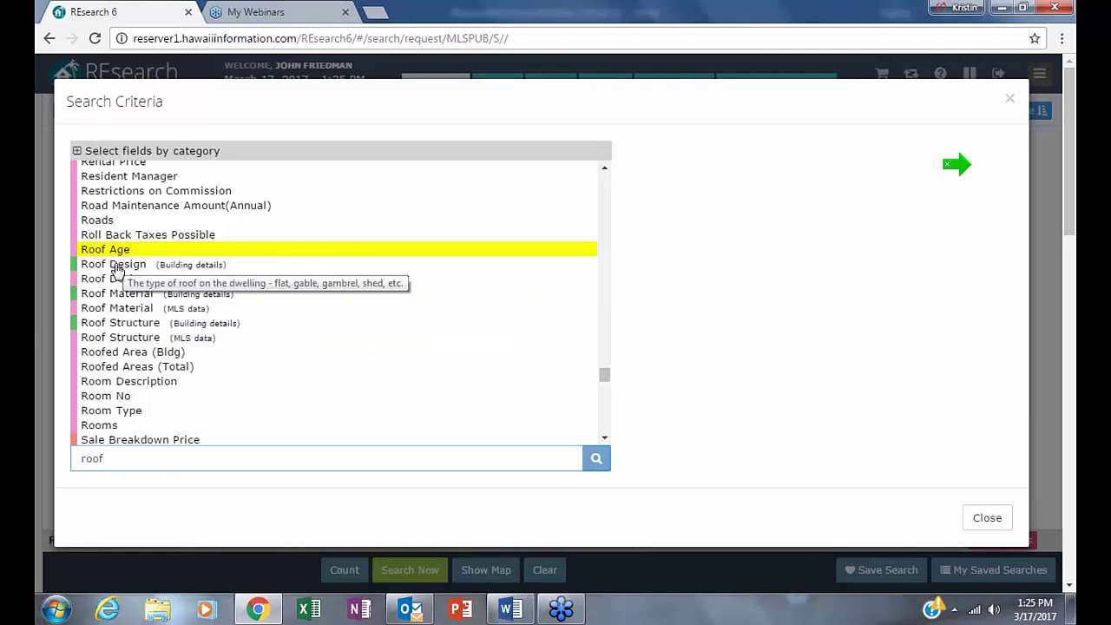
pyautogui.click(110, 265)
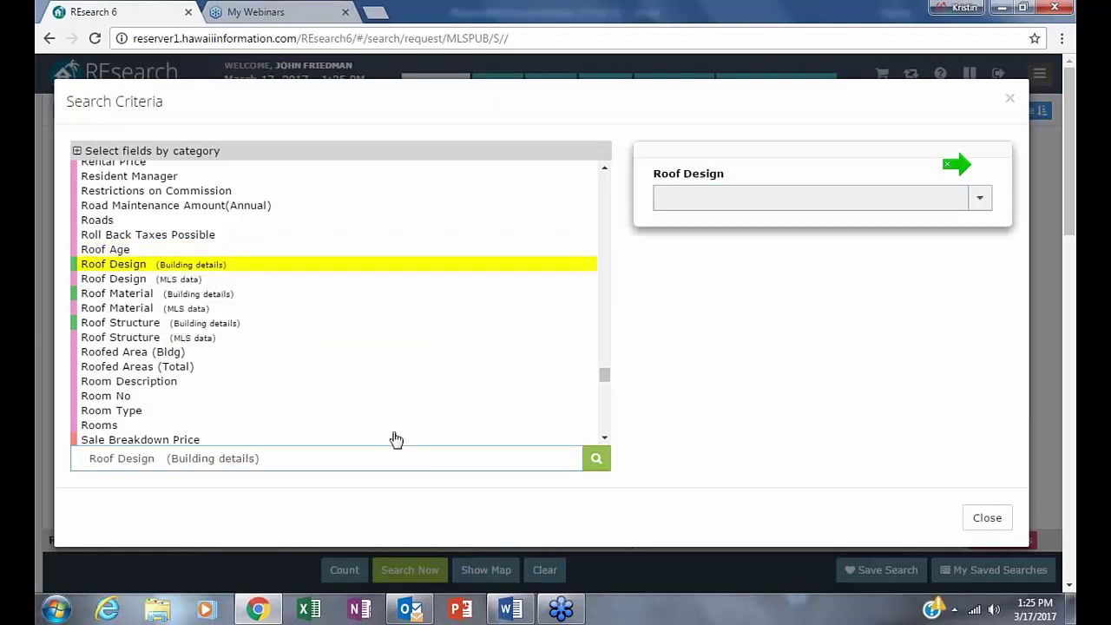
pyautogui.click(979, 198)
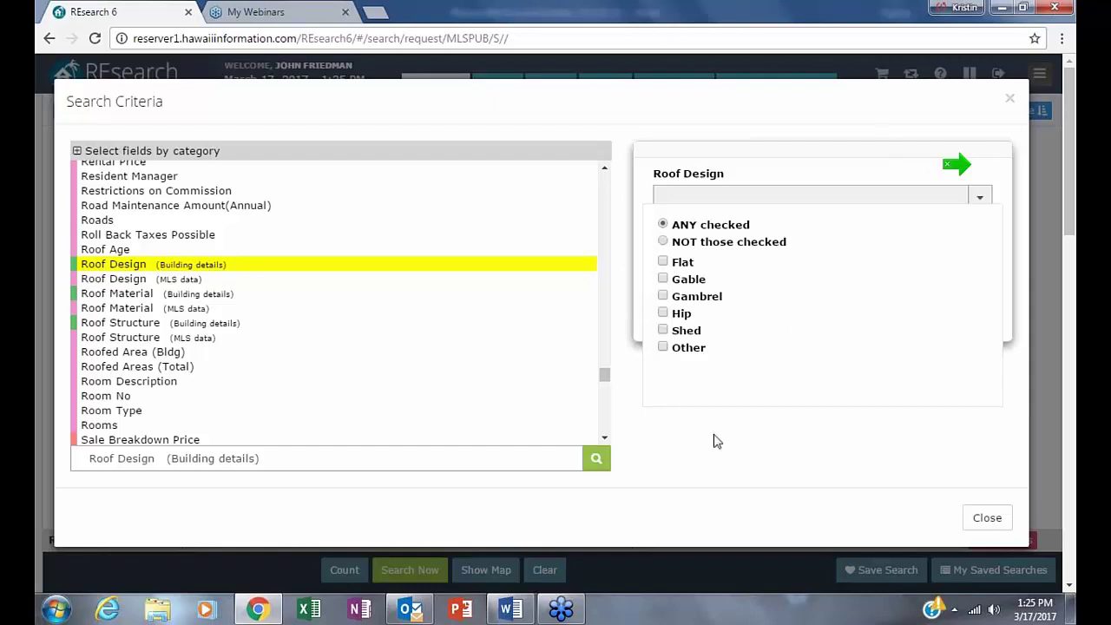
pyautogui.click(663, 313)
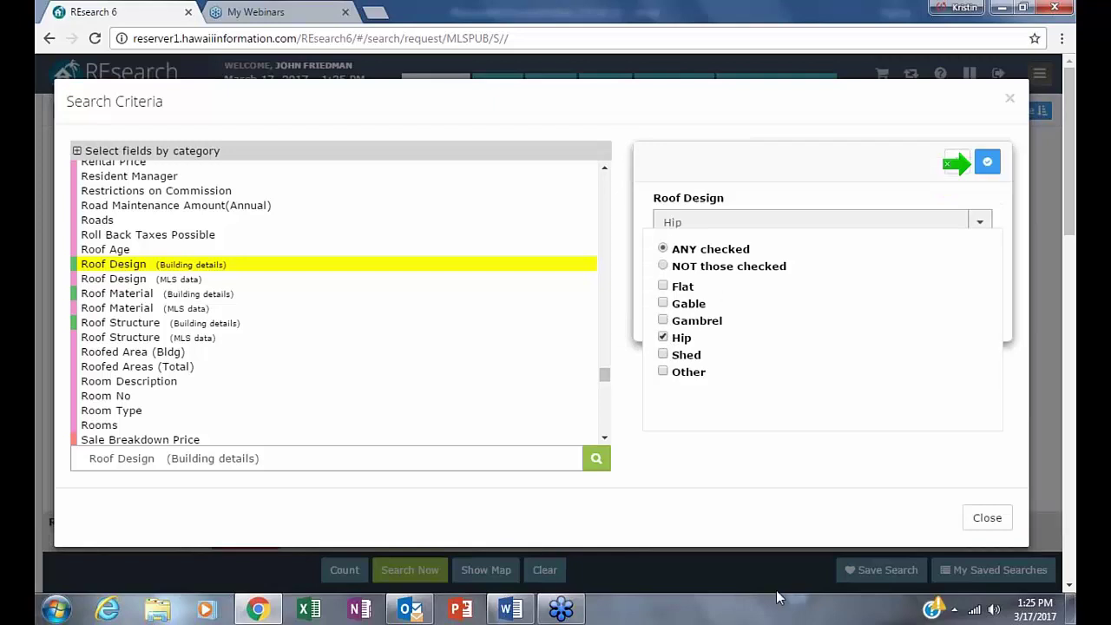
pyautogui.click(988, 165)
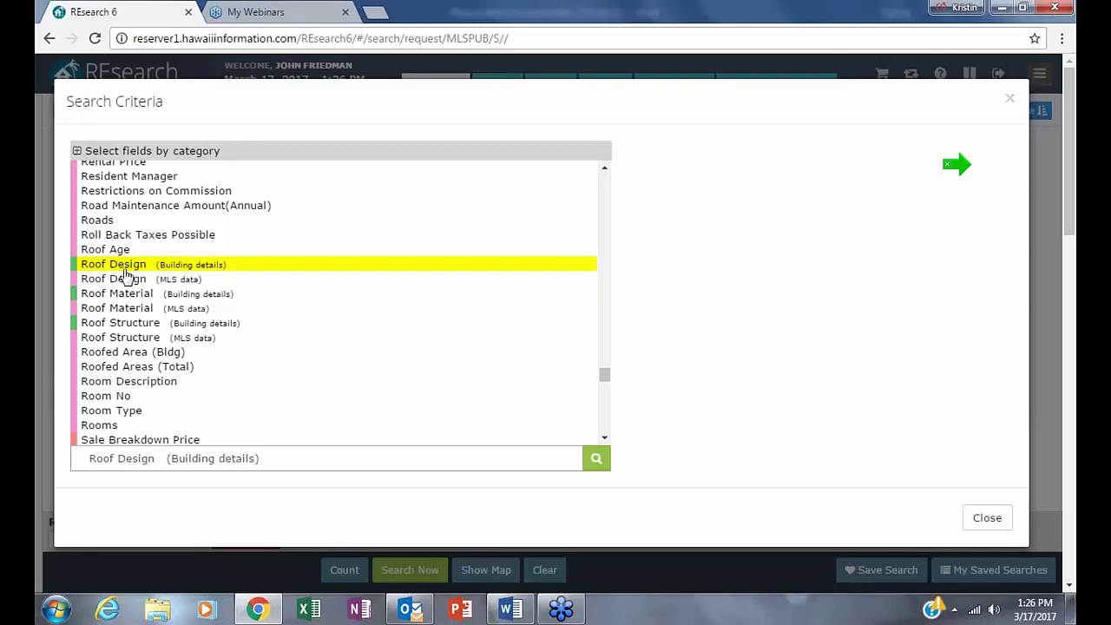
# - Add a Roof Material (Building details) criterion set to Shakes, then close Search Criteria
pyautogui.click(123, 267)
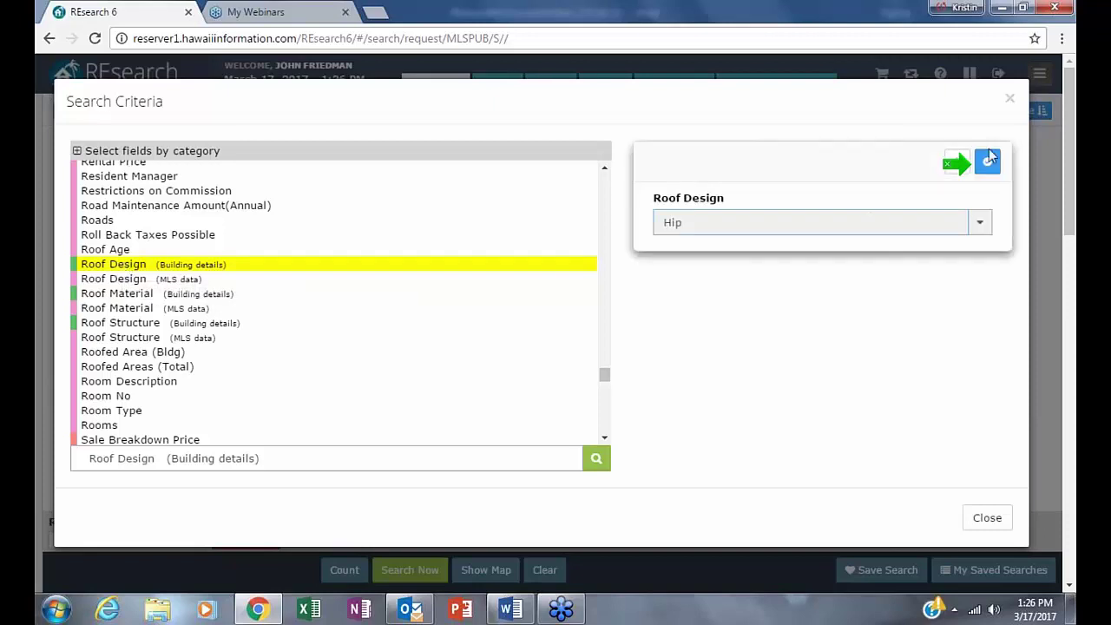
pyautogui.click(989, 164)
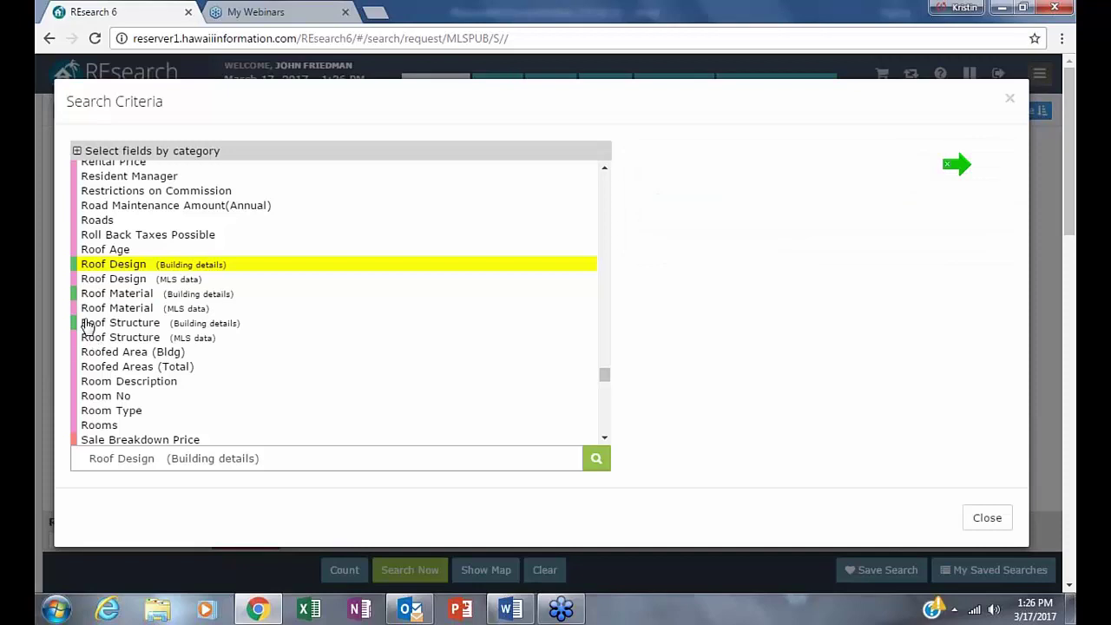
pyautogui.click(90, 295)
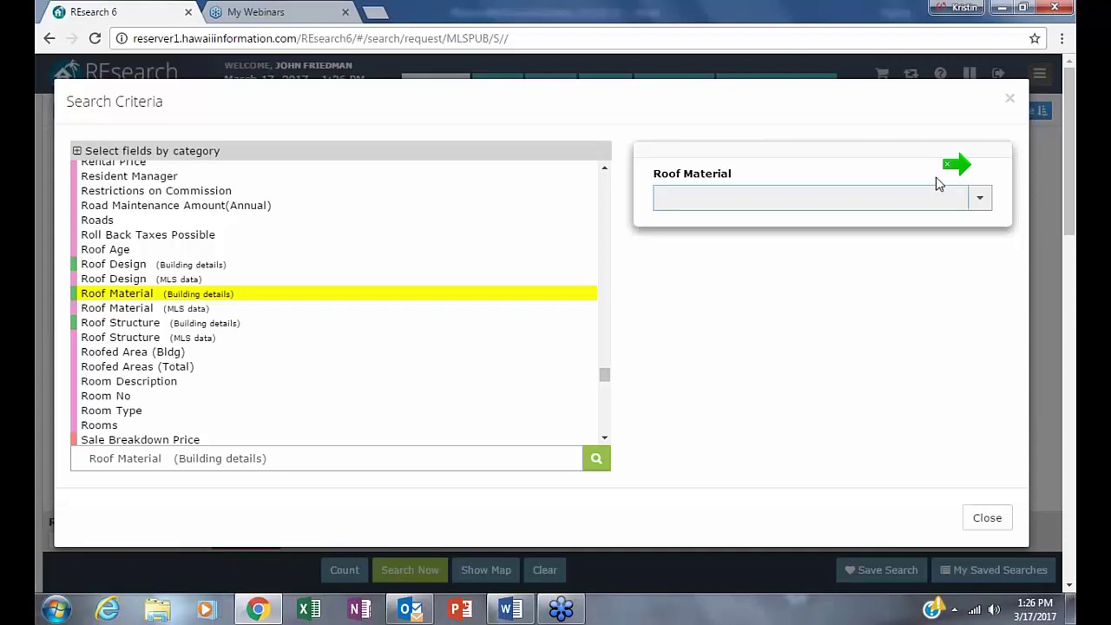
pyautogui.click(979, 197)
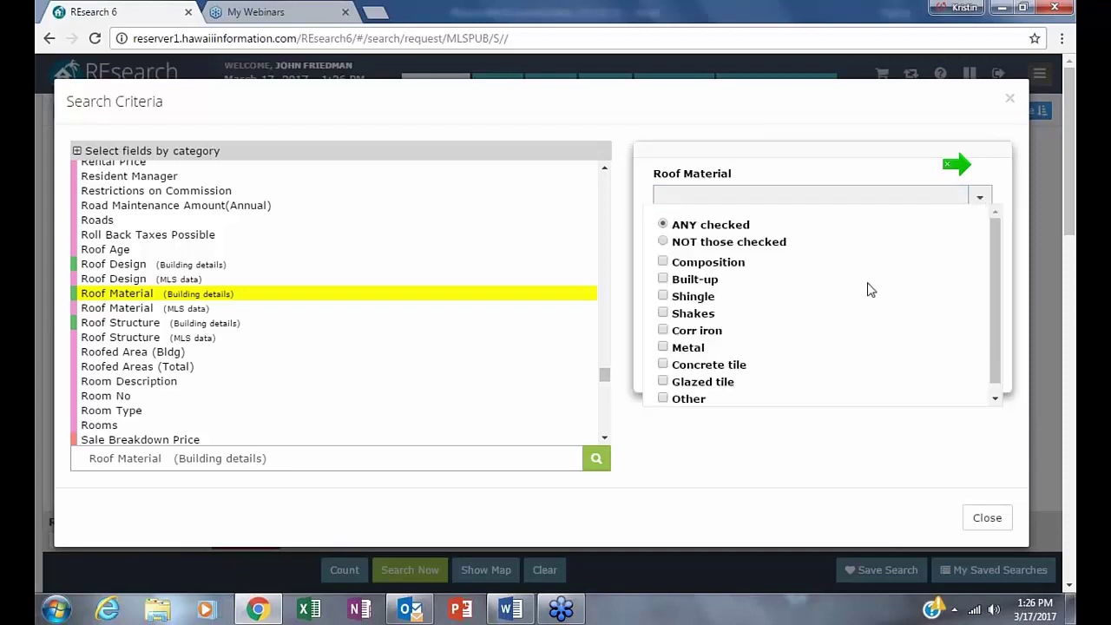
pyautogui.click(664, 314)
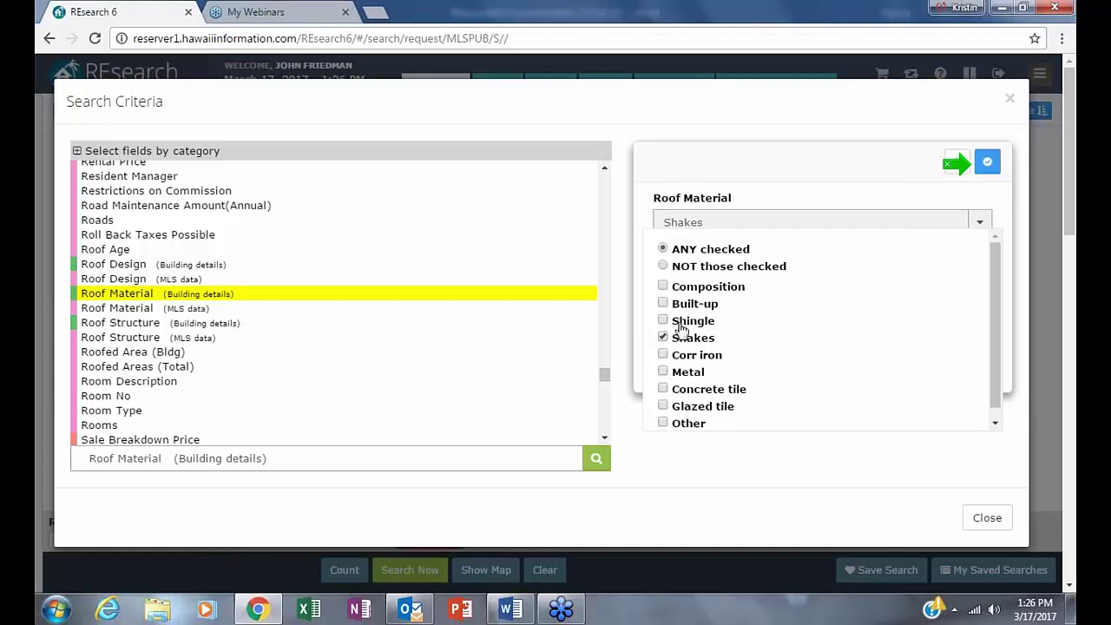
pyautogui.click(986, 167)
pyautogui.click(1014, 97)
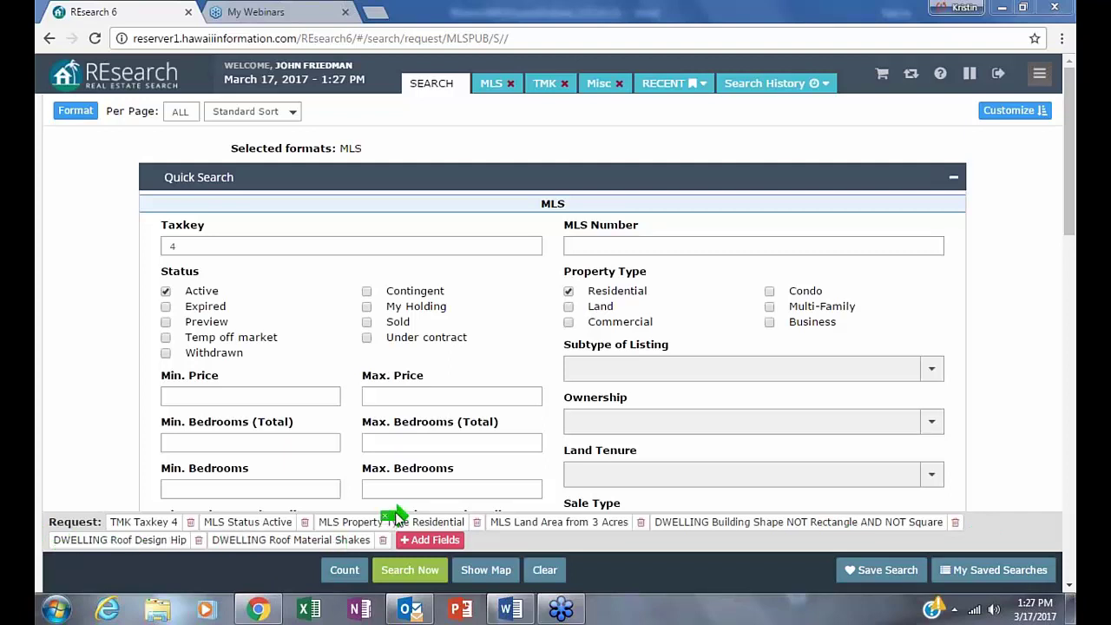
# - Count the matches, review the Format options, and run Search Now to list the 12 listings
pyautogui.click(344, 571)
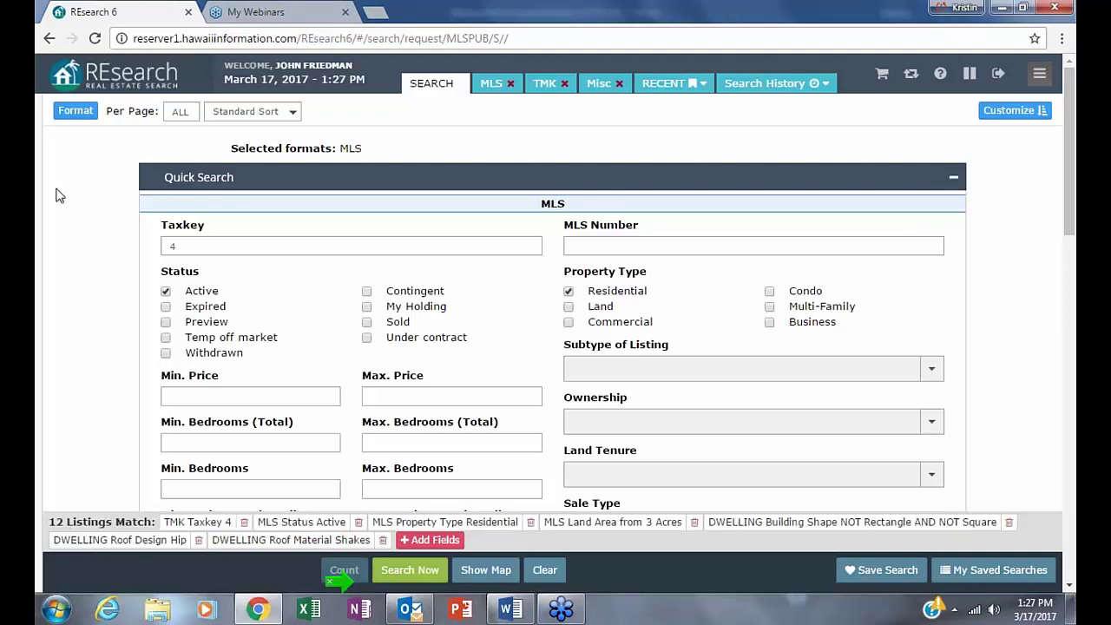
pyautogui.click(69, 122)
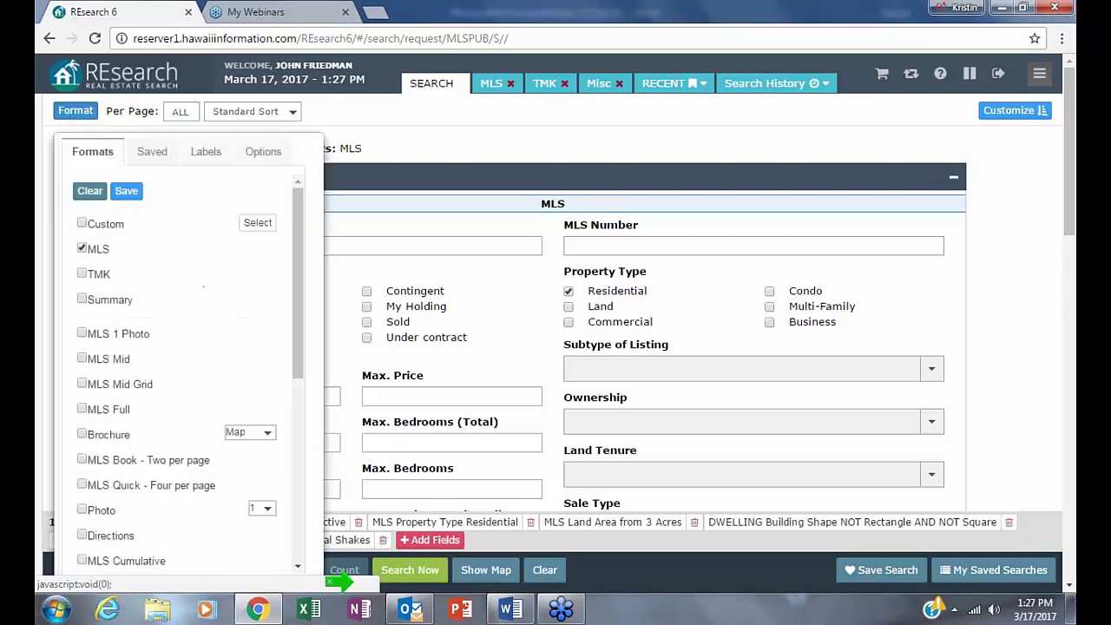
pyautogui.scroll(-1, 1028, 331)
pyautogui.scroll(-5, 1027, 331)
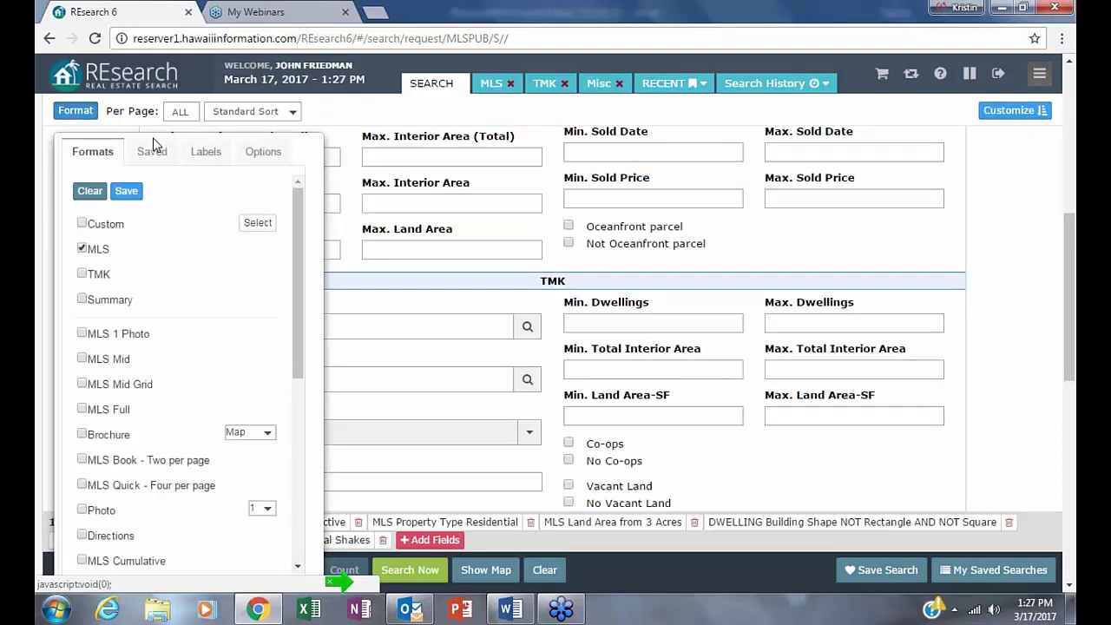
pyautogui.moveTo(43, 106)
pyautogui.click(78, 118)
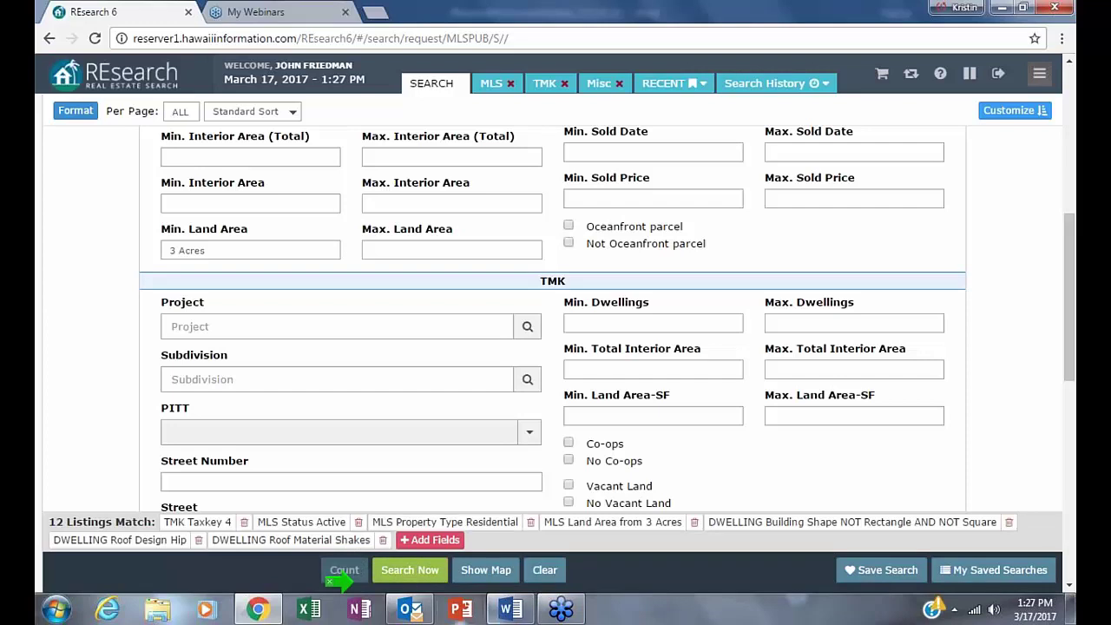
pyautogui.click(409, 570)
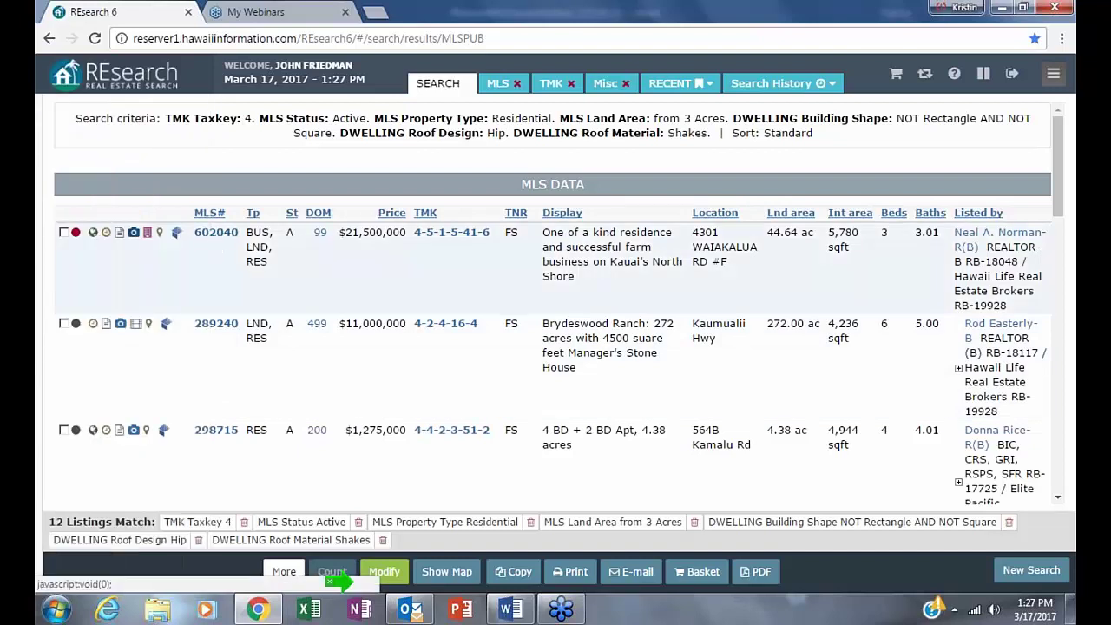
# - Scroll through the photos of listing 602040, then return to the results list
pyautogui.click(136, 234)
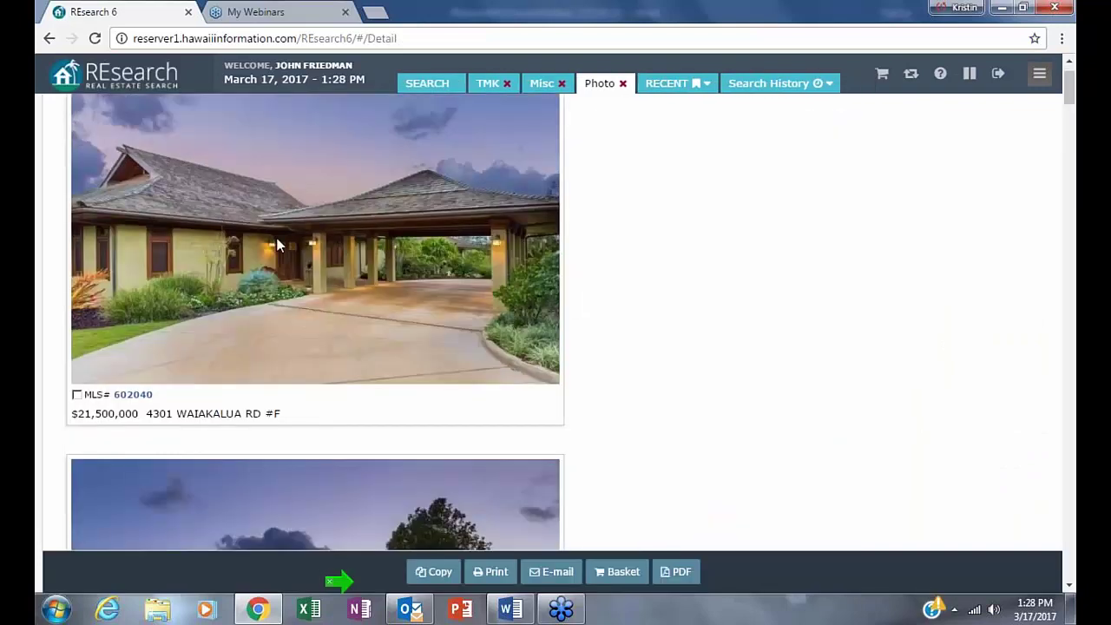
pyautogui.moveTo(87, 179)
pyautogui.scroll(-3, 338, 355)
pyautogui.scroll(-3, 339, 351)
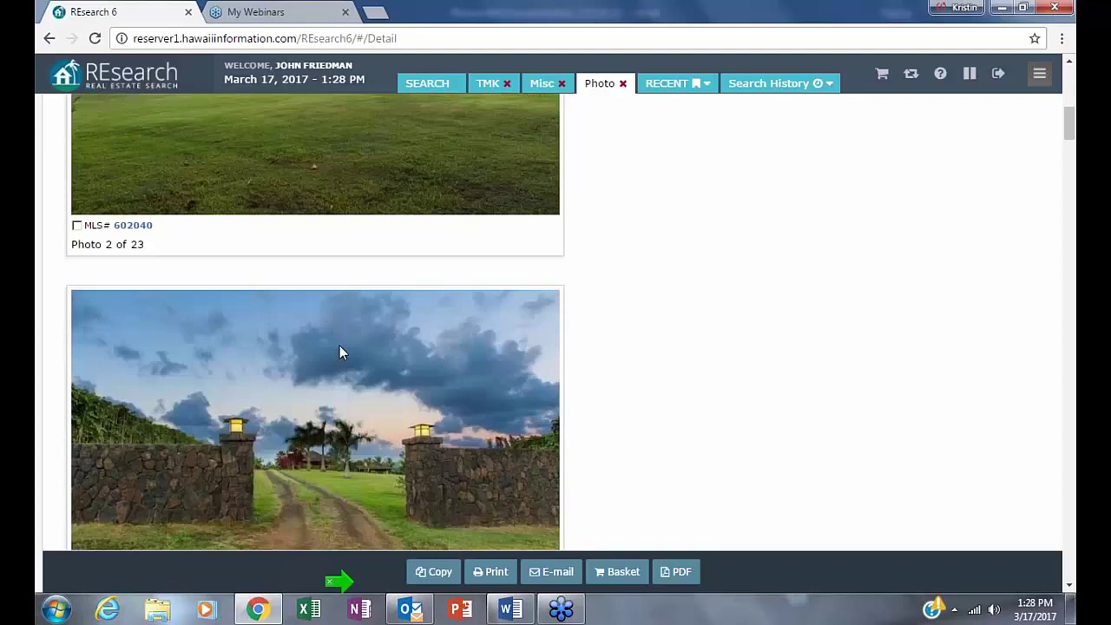
pyautogui.scroll(-6, 339, 345)
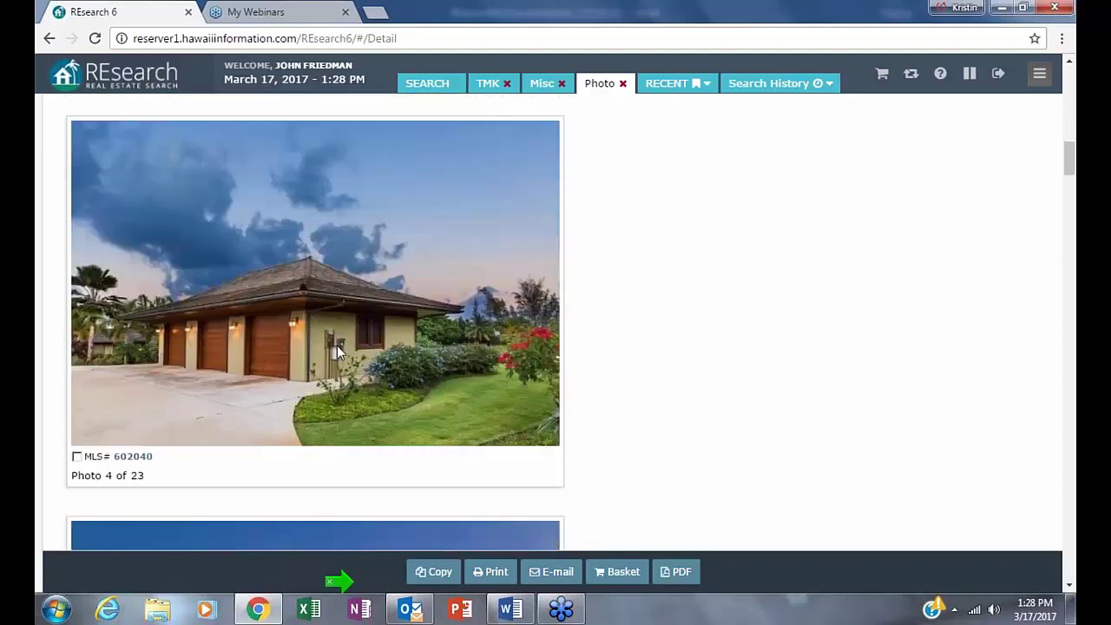
pyautogui.scroll(-4, 337, 345)
pyautogui.scroll(-3, 337, 345)
pyautogui.scroll(-1, 337, 345)
pyautogui.scroll(-5, 337, 346)
pyautogui.scroll(-5, 341, 355)
pyautogui.scroll(-3, 341, 356)
pyautogui.scroll(-2, 341, 356)
pyautogui.scroll(-5, 341, 356)
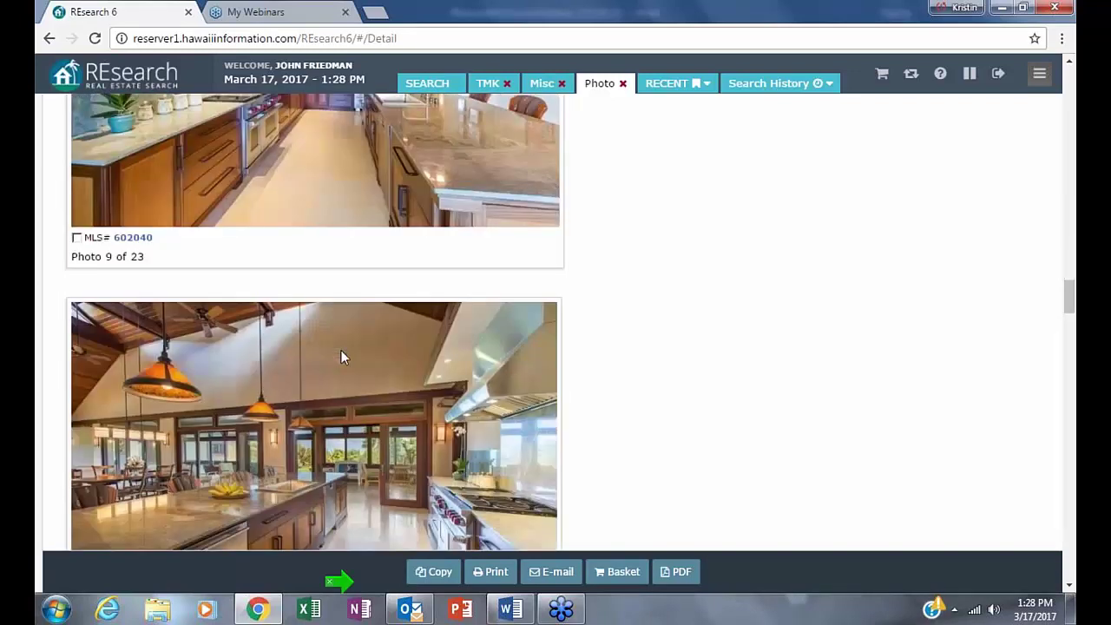
pyautogui.scroll(-11, 341, 356)
pyautogui.scroll(-20, 341, 359)
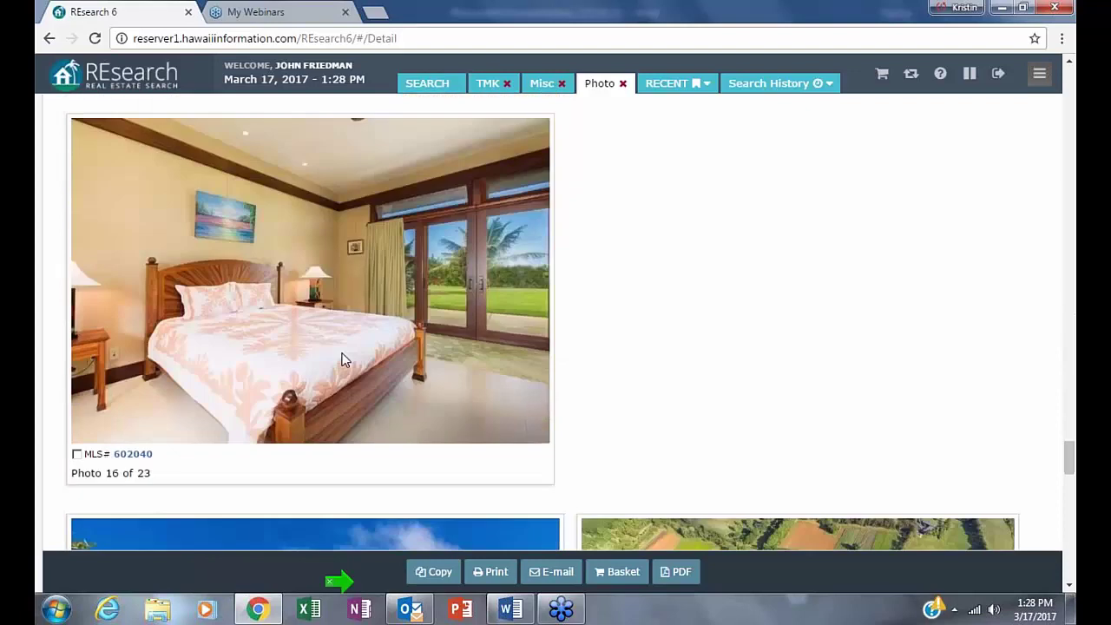
pyautogui.scroll(-2, 341, 360)
pyautogui.click(49, 41)
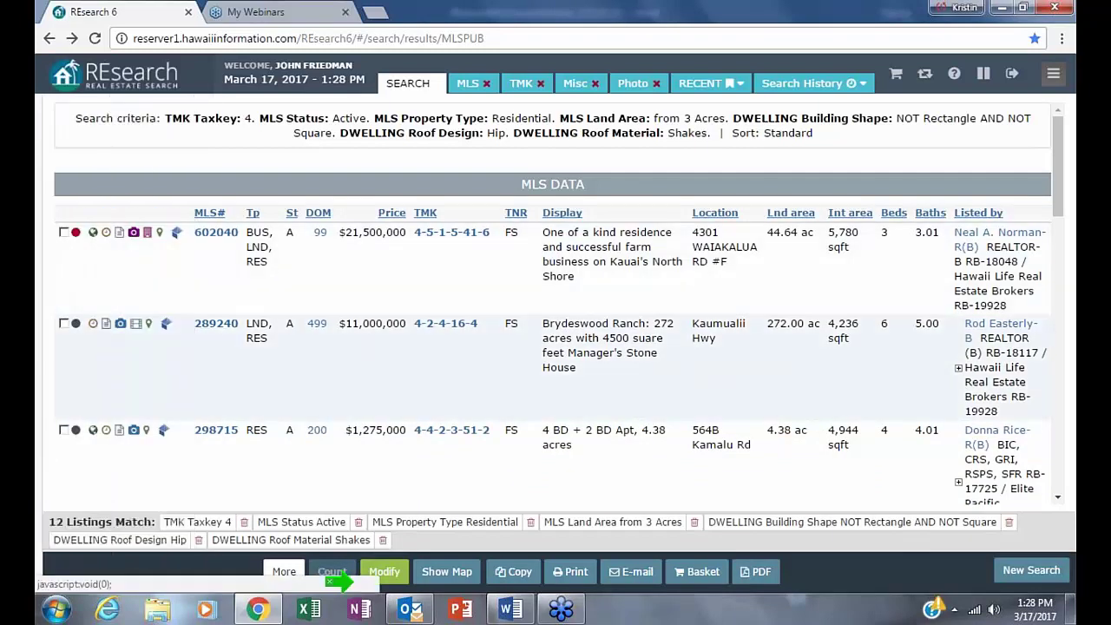
# - Browse the 18 captioned photos of listing 289240: stone house, lanai, kitchen and bedrooms
pyautogui.click(122, 324)
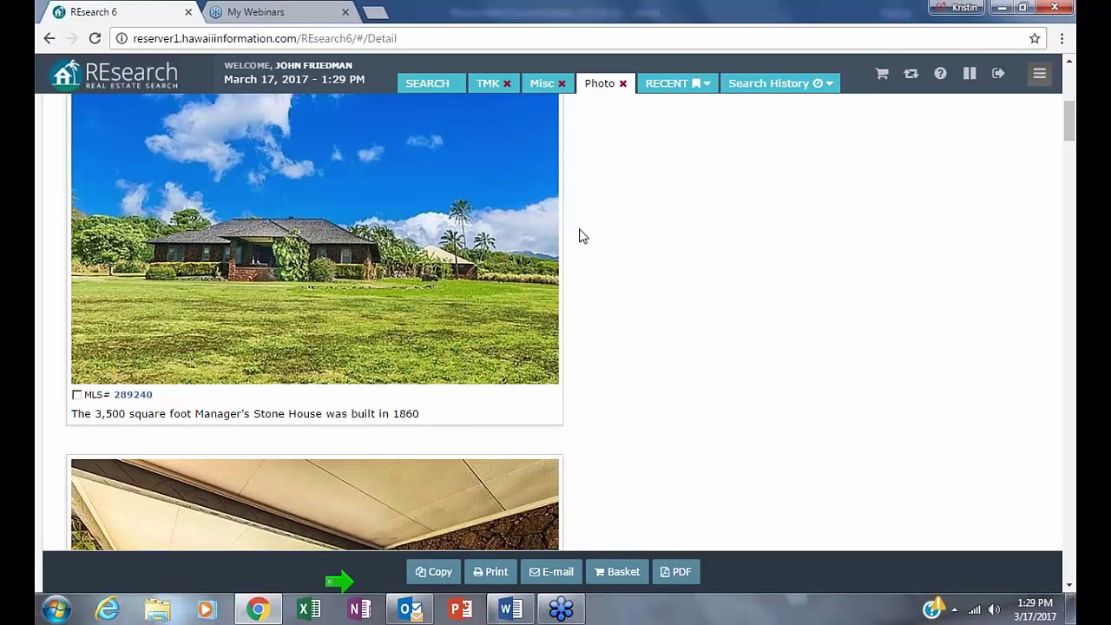
pyautogui.scroll(-1, 280, 460)
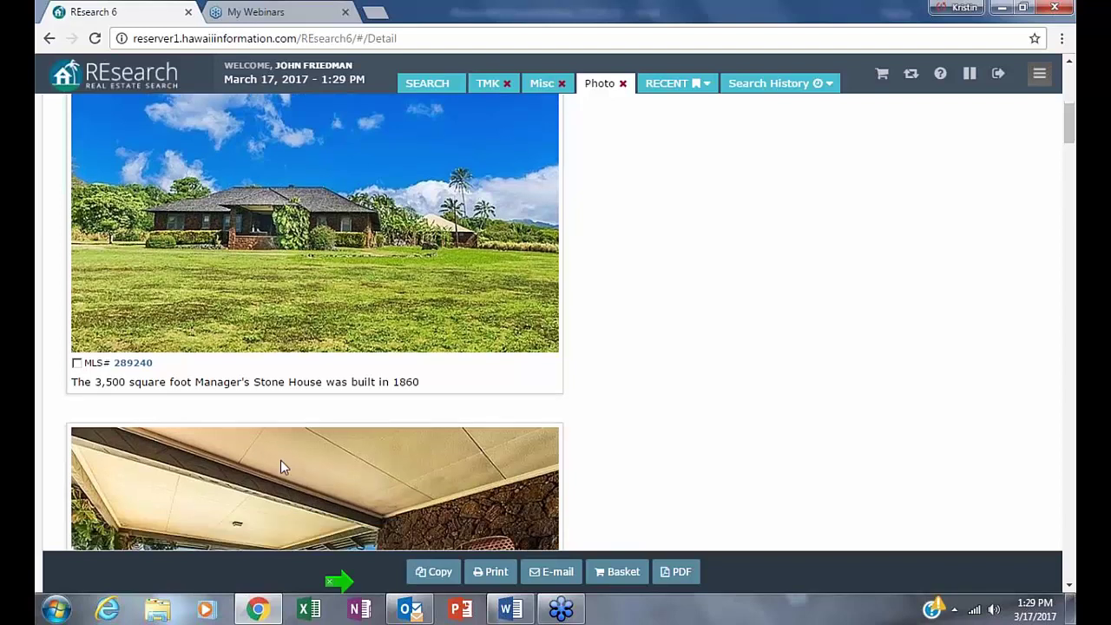
pyautogui.scroll(-1, 280, 460)
pyautogui.scroll(-3, 306, 396)
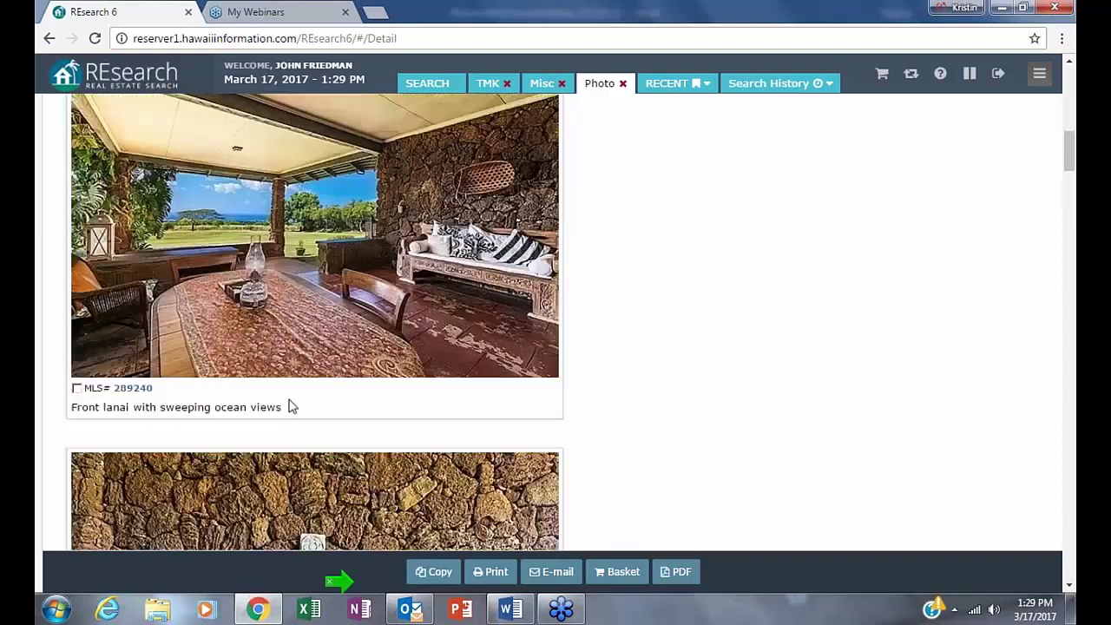
pyautogui.scroll(-3, 289, 402)
pyautogui.scroll(3, 276, 390)
pyautogui.scroll(-3, 440, 315)
pyautogui.scroll(1, 437, 305)
pyautogui.scroll(3, 436, 308)
pyautogui.scroll(-4, 436, 308)
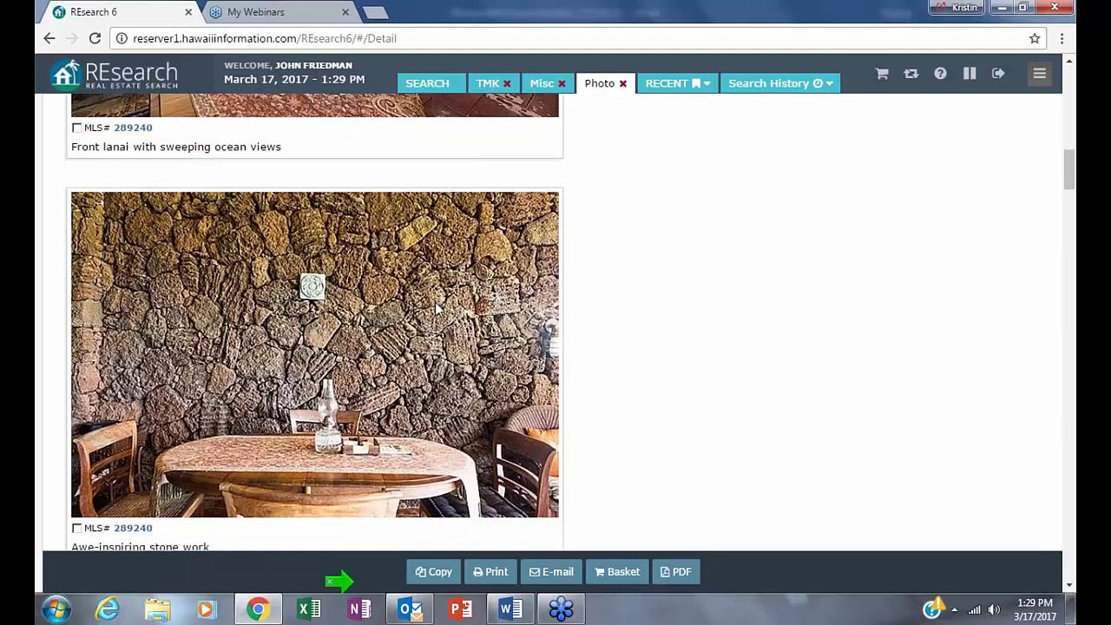
pyautogui.scroll(-2, 436, 308)
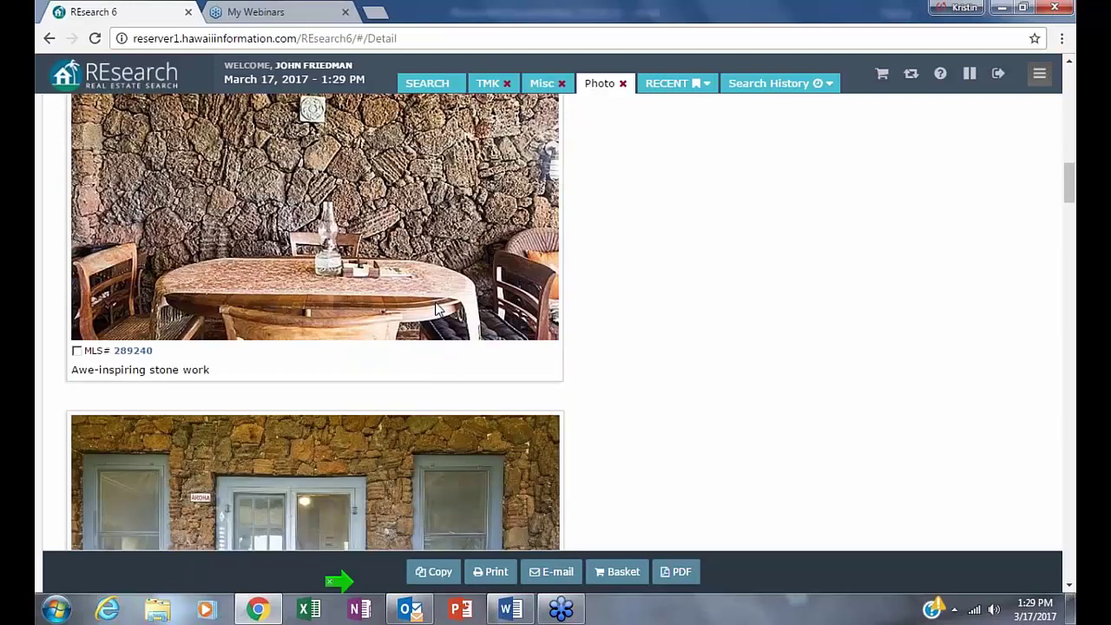
pyautogui.scroll(-1, 436, 308)
pyautogui.scroll(-5, 436, 308)
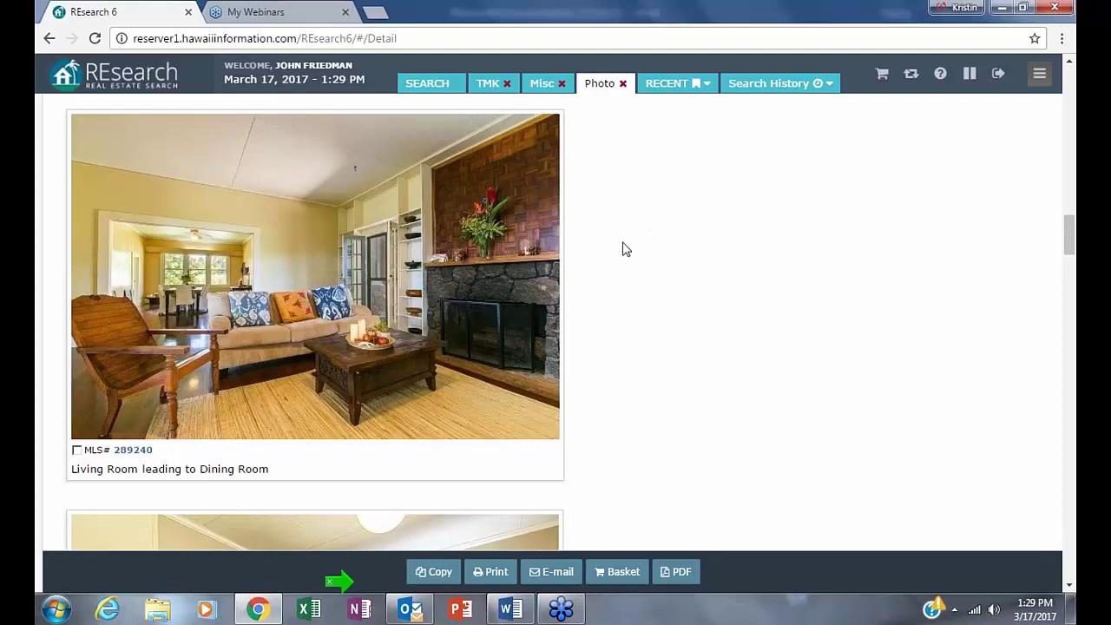
pyautogui.scroll(15, 281, 243)
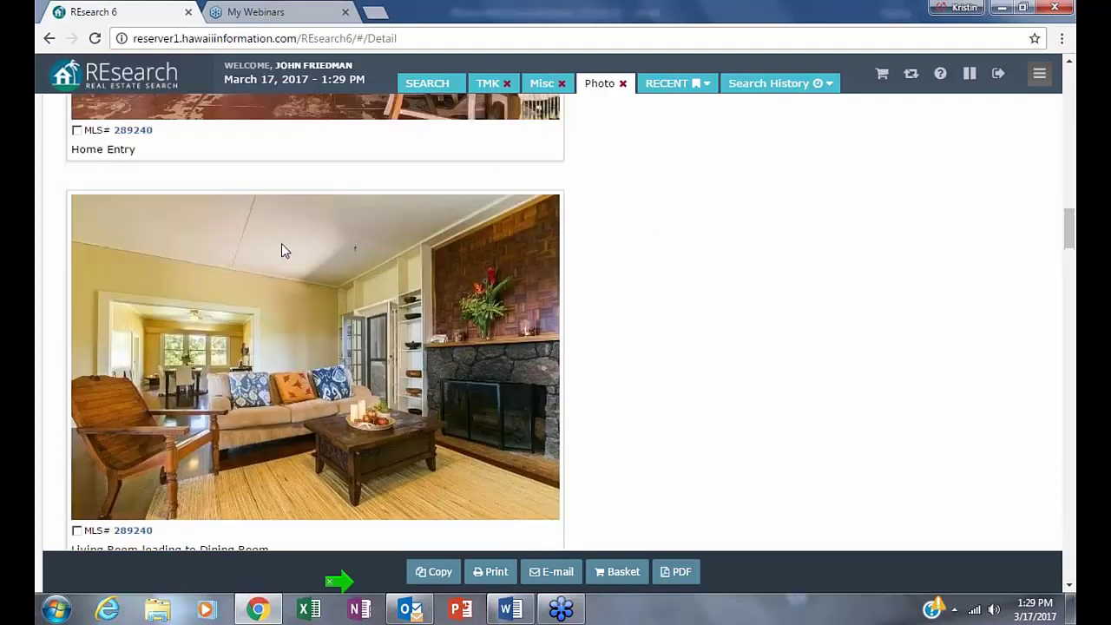
pyautogui.scroll(15, 282, 249)
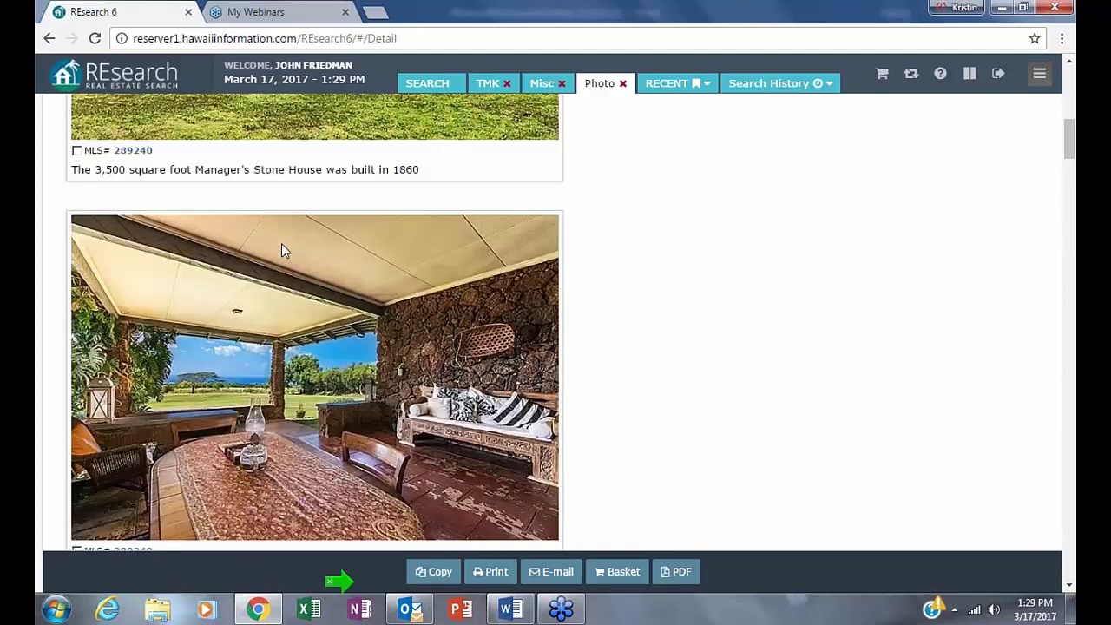
pyautogui.scroll(-10, 281, 251)
pyautogui.scroll(3, 302, 252)
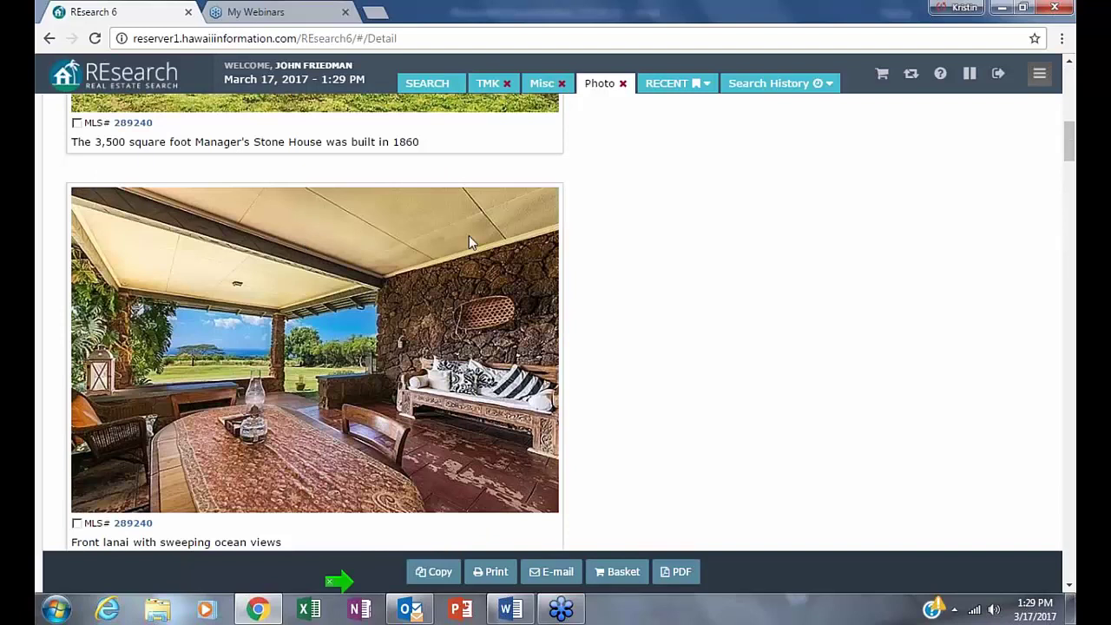
pyautogui.scroll(1, 436, 457)
pyautogui.scroll(1, 436, 457)
pyautogui.scroll(-6, 433, 453)
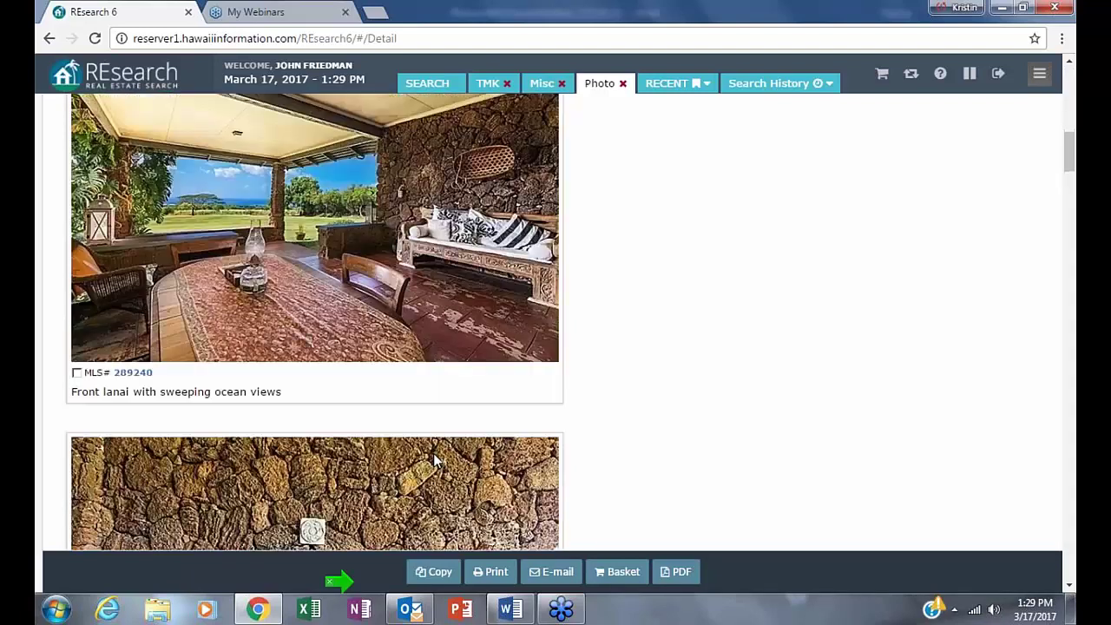
pyautogui.scroll(-8, 428, 436)
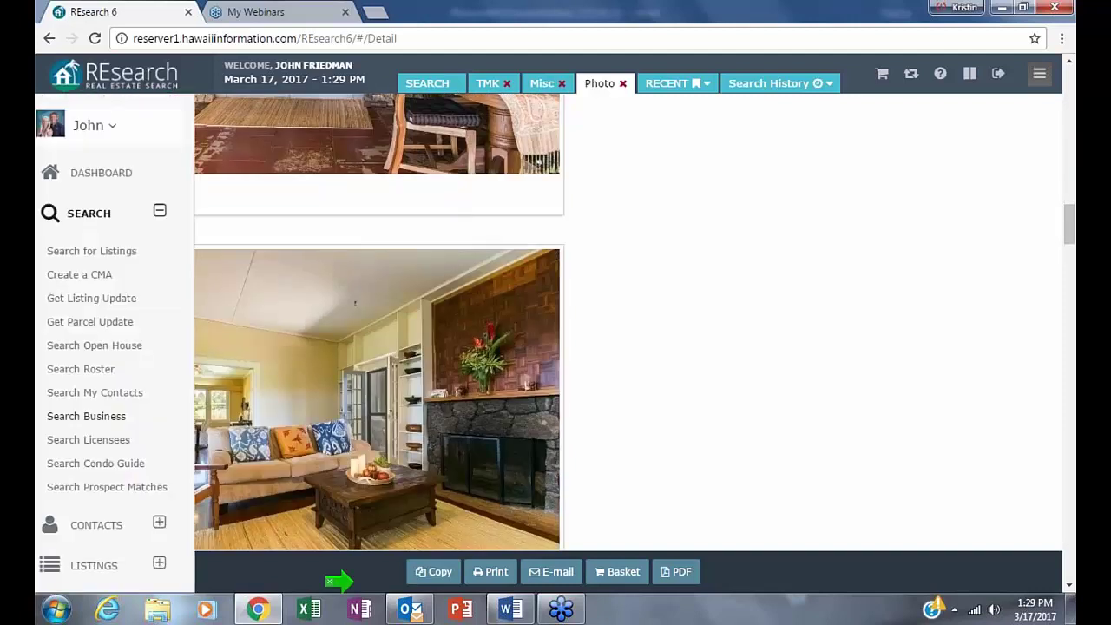
pyautogui.scroll(-5, 625, 379)
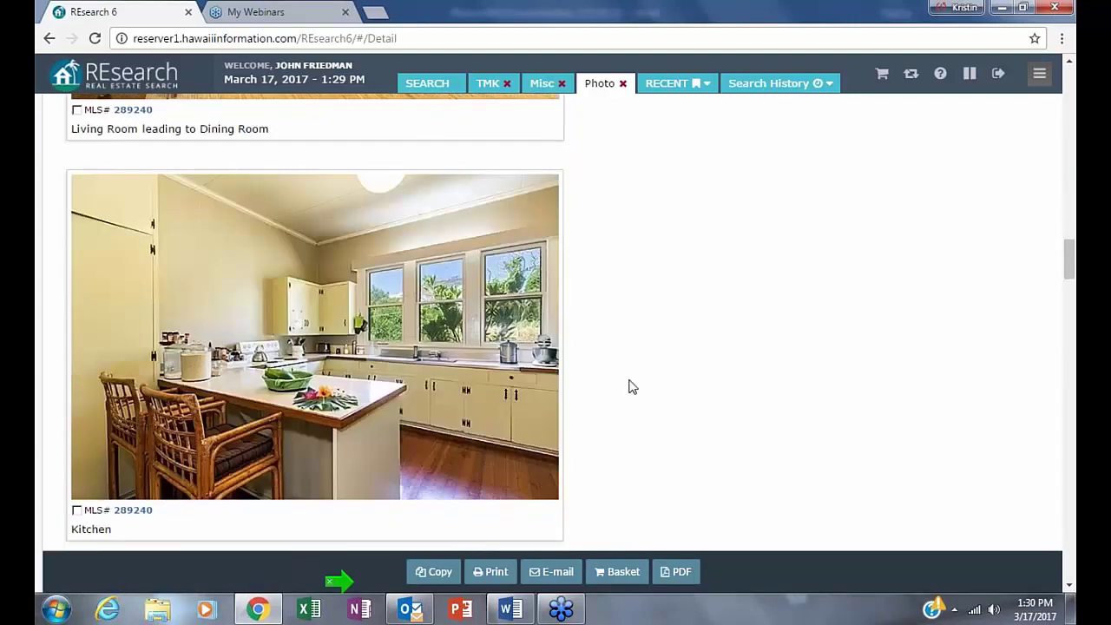
pyautogui.scroll(-5, 561, 377)
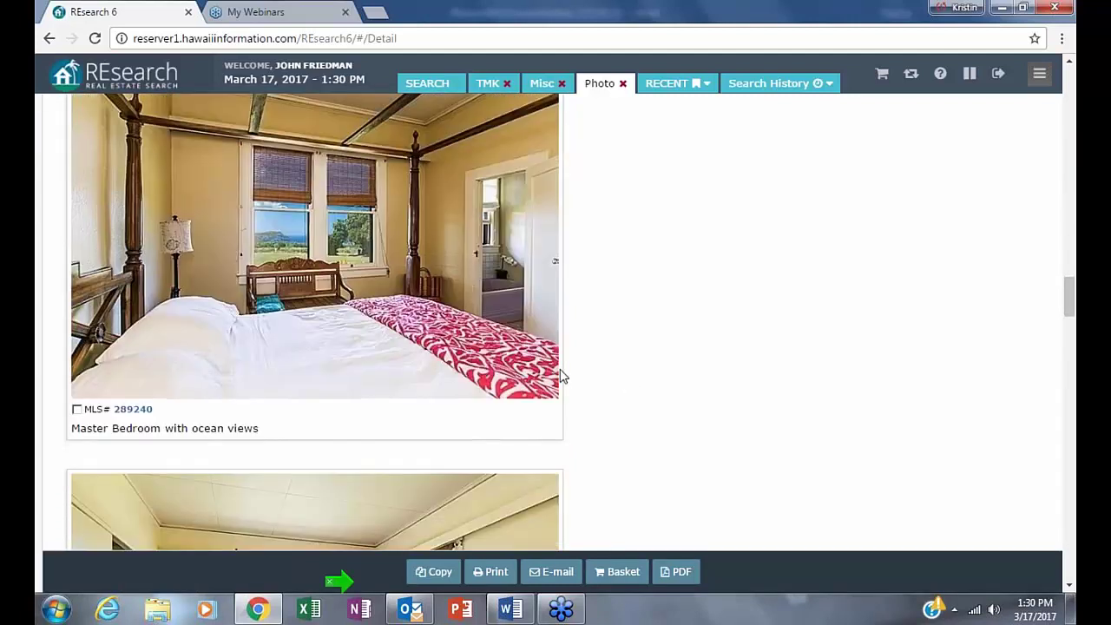
pyautogui.scroll(-10, 560, 376)
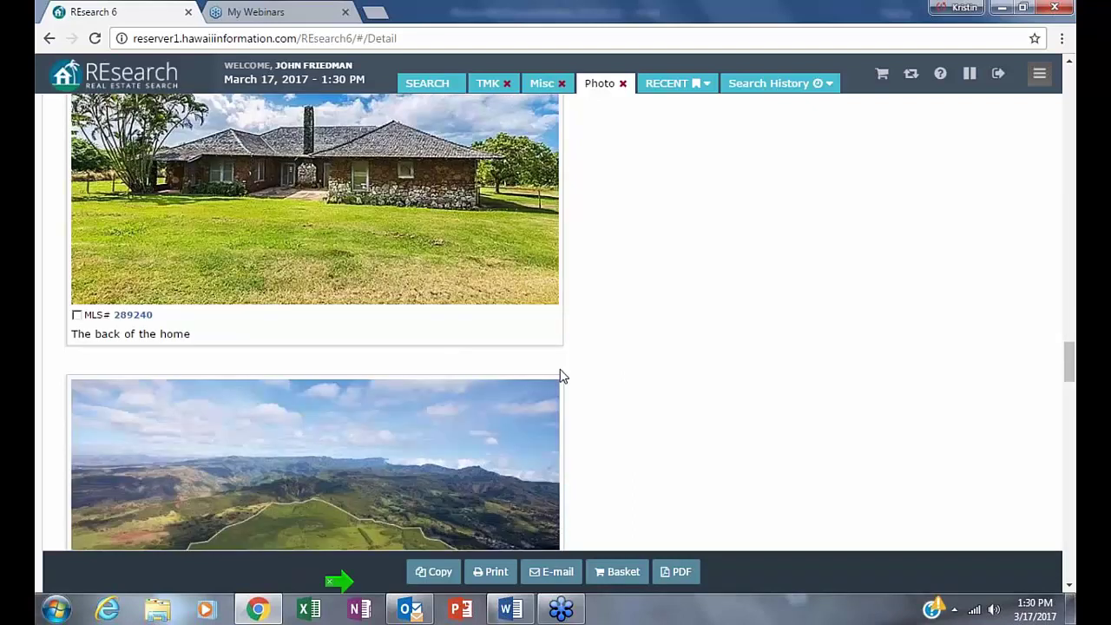
pyautogui.scroll(3, 561, 376)
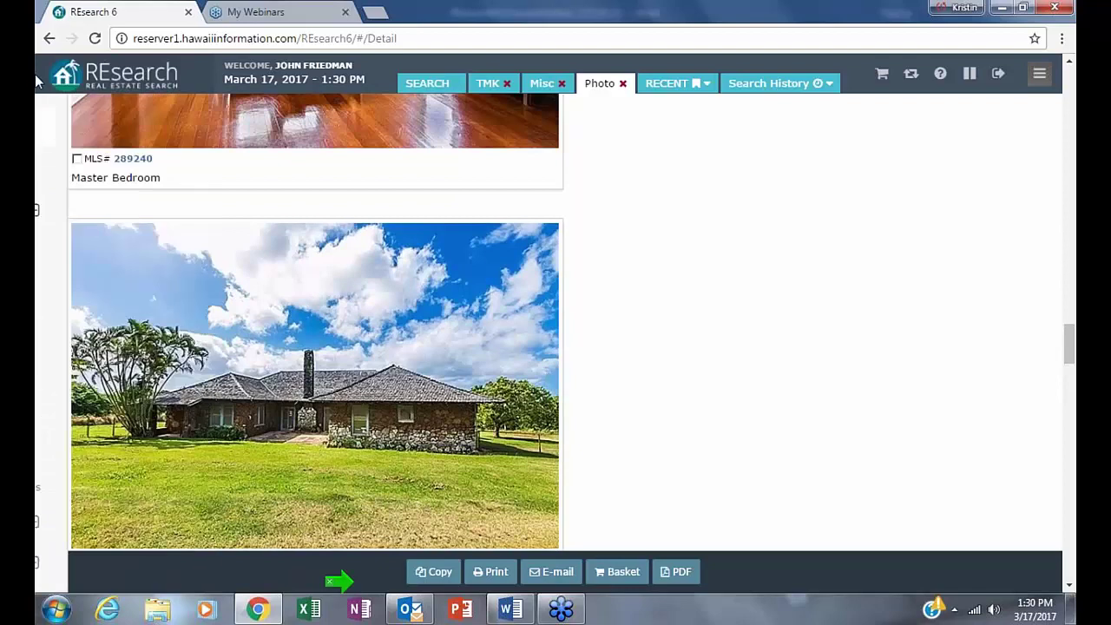
# - Open the TMK 4-5-1-5-41-6 report from the results and scroll to its Hip, Shakes building details
pyautogui.click(48, 39)
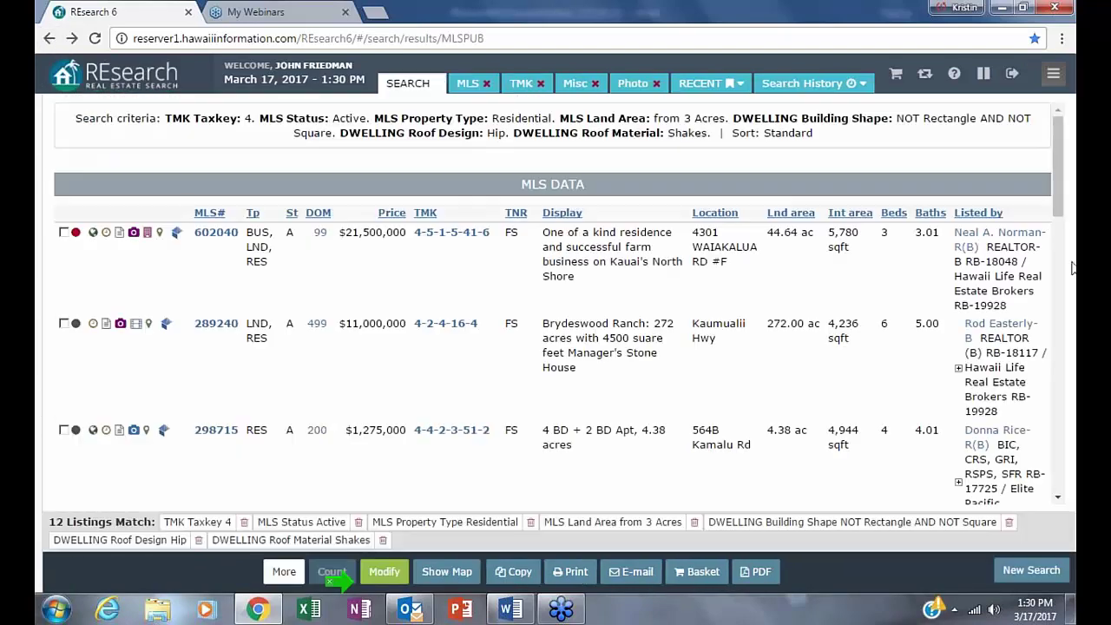
pyautogui.click(438, 233)
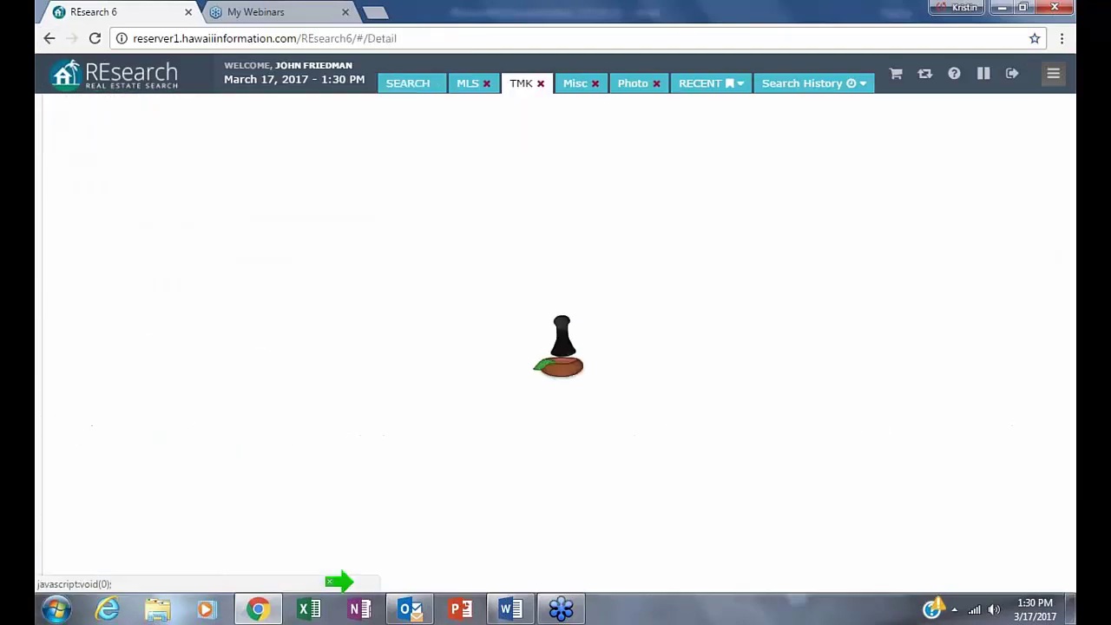
pyautogui.scroll(-1, 282, 547)
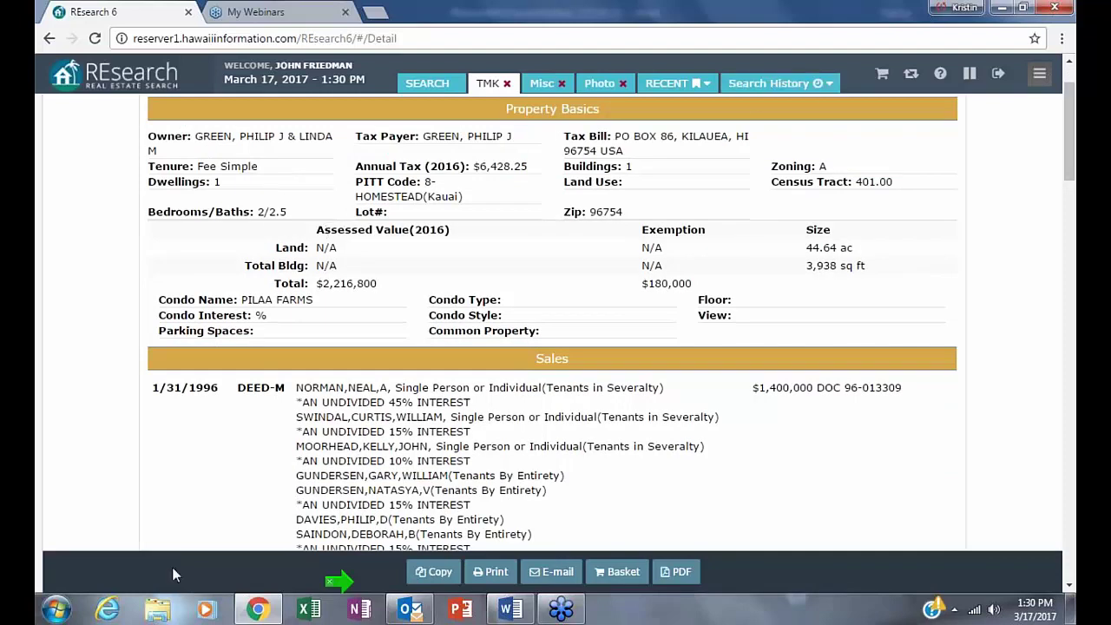
pyautogui.scroll(-1, 233, 352)
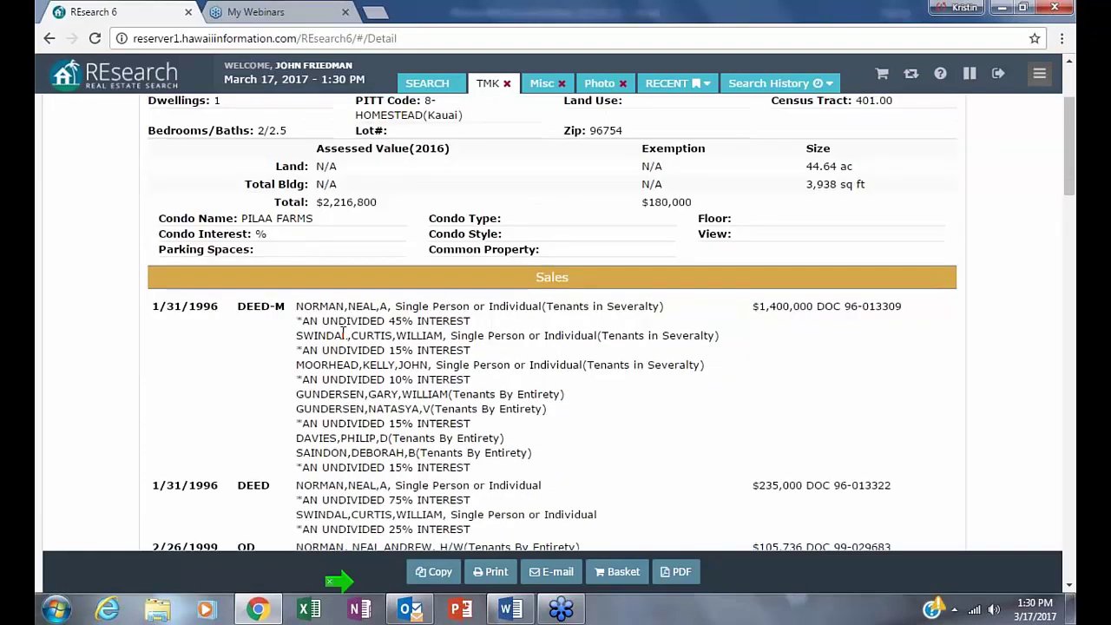
pyautogui.scroll(1, 366, 330)
pyautogui.scroll(1, 365, 331)
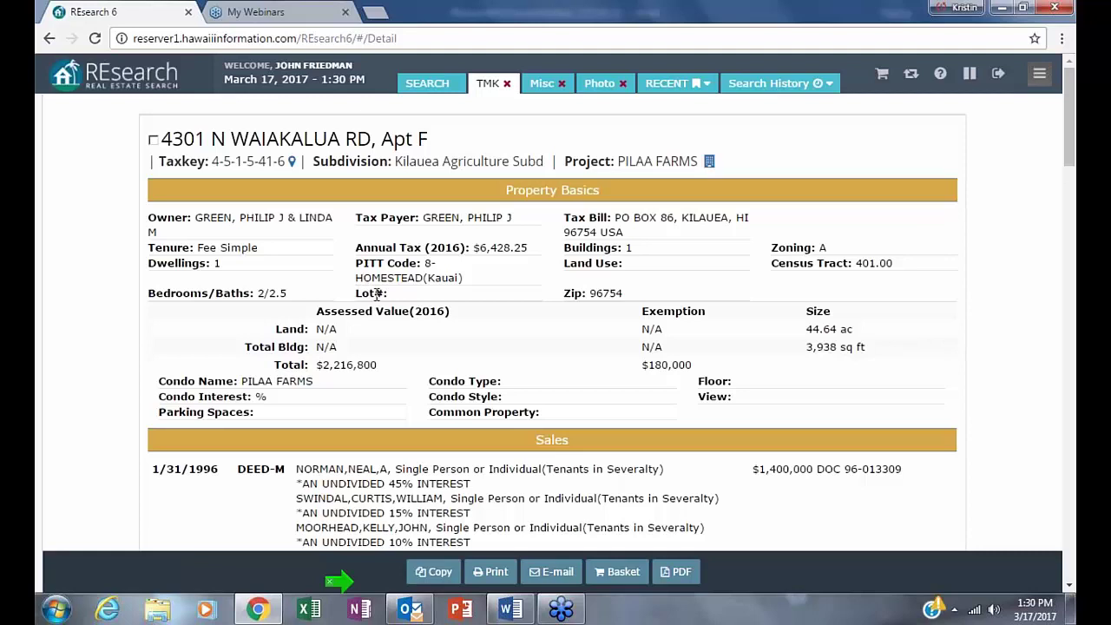
pyautogui.scroll(-1, 681, 469)
pyautogui.scroll(-10, 681, 469)
pyautogui.scroll(-5, 681, 468)
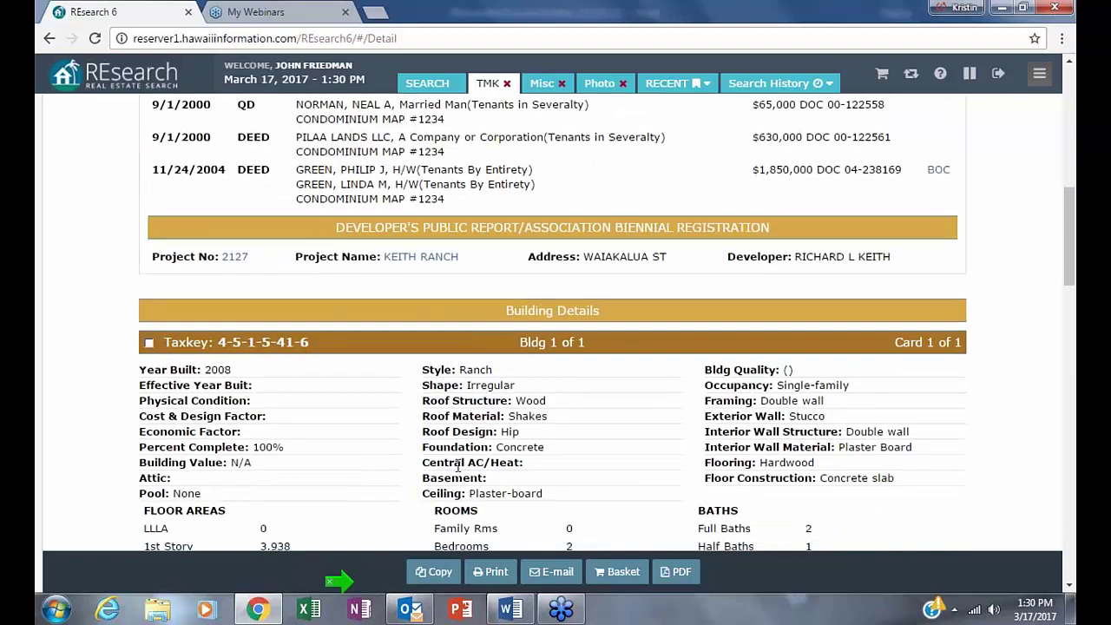
pyautogui.scroll(-4, 458, 466)
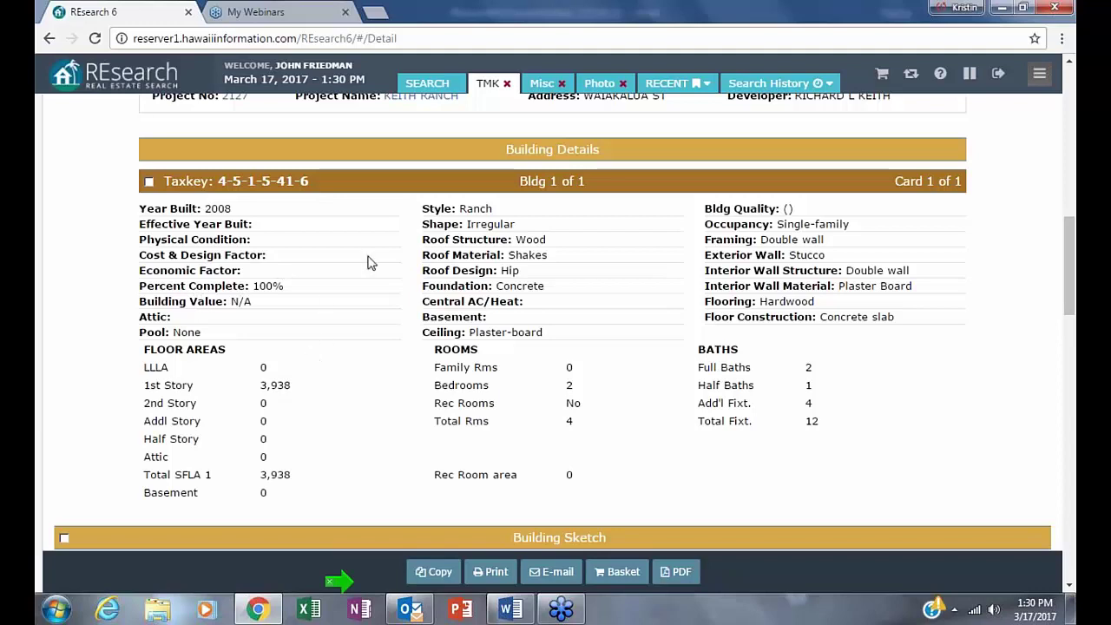
pyautogui.moveTo(462, 210); pyautogui.dragTo(575, 254)
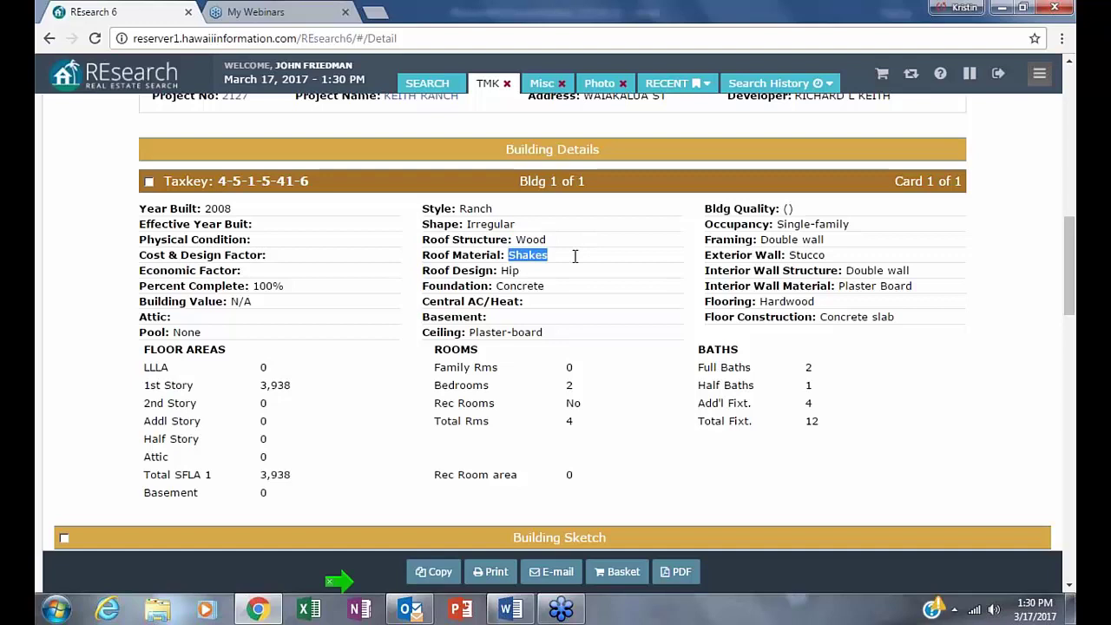
pyautogui.click(523, 270)
pyautogui.doubleClick(522, 270)
pyautogui.moveTo(496, 286); pyautogui.dragTo(590, 287)
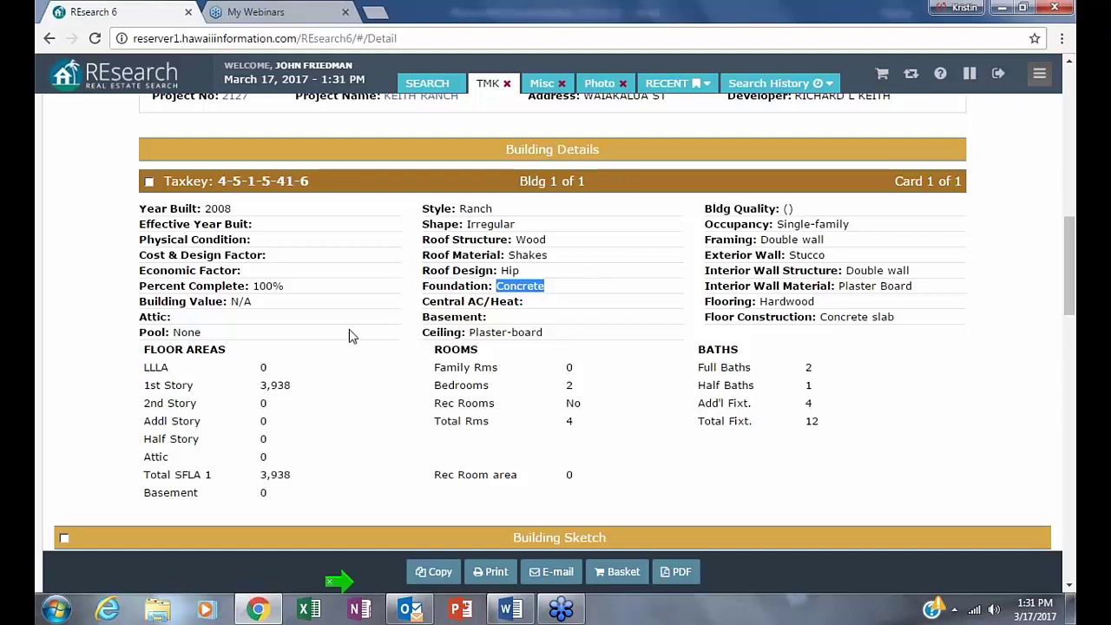
pyautogui.tripleClick(585, 326)
pyautogui.click(627, 460)
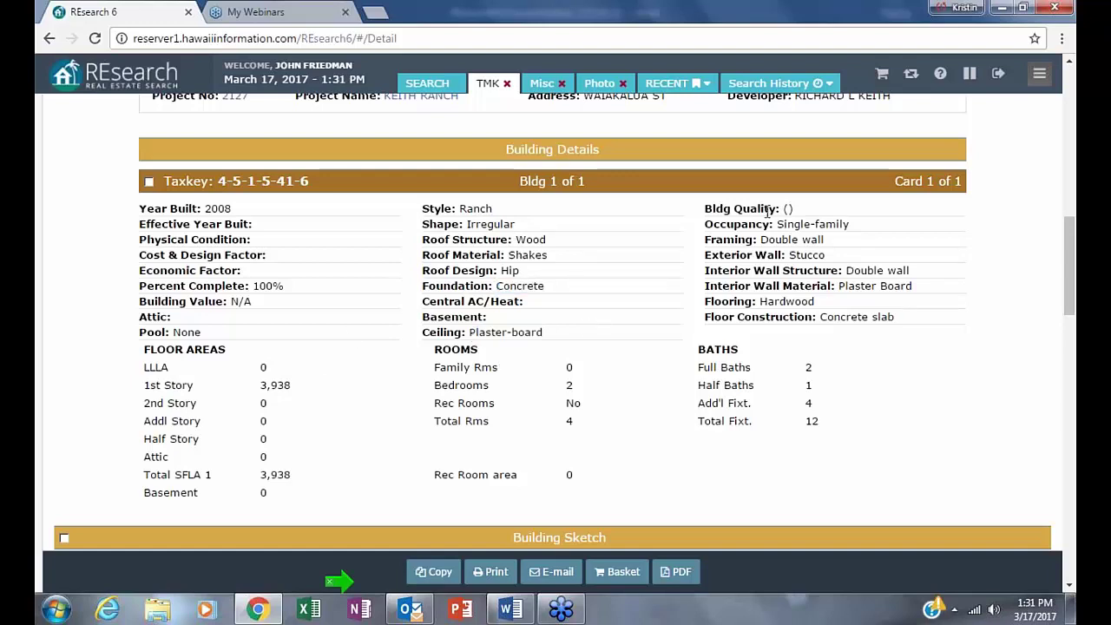
pyautogui.moveTo(777, 225); pyautogui.dragTo(853, 227)
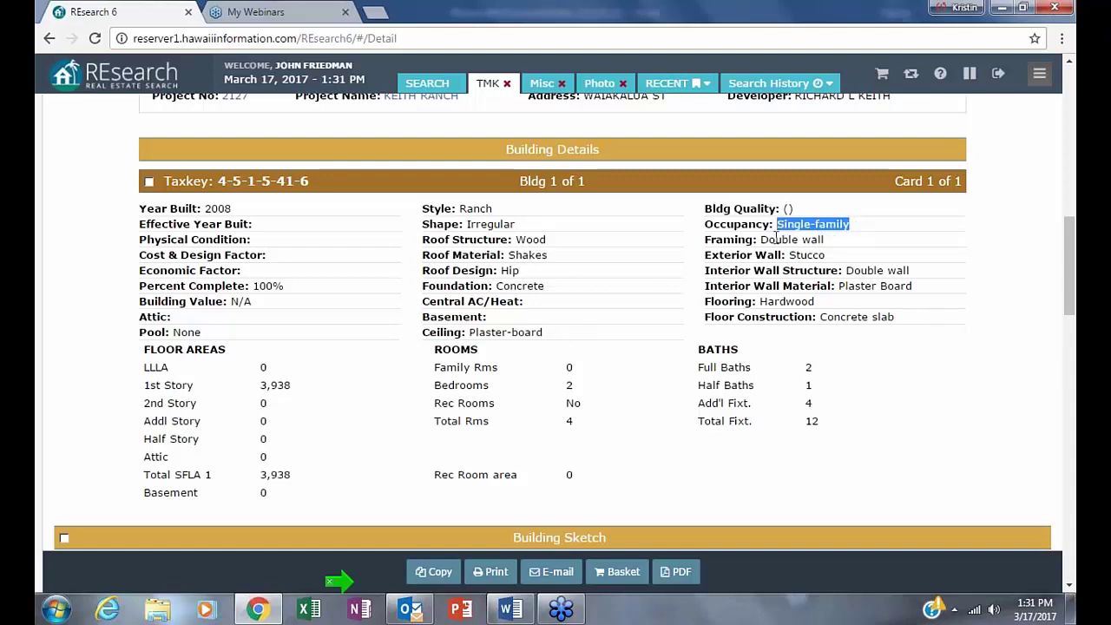
pyautogui.moveTo(767, 239); pyautogui.dragTo(913, 287)
pyautogui.click(843, 282)
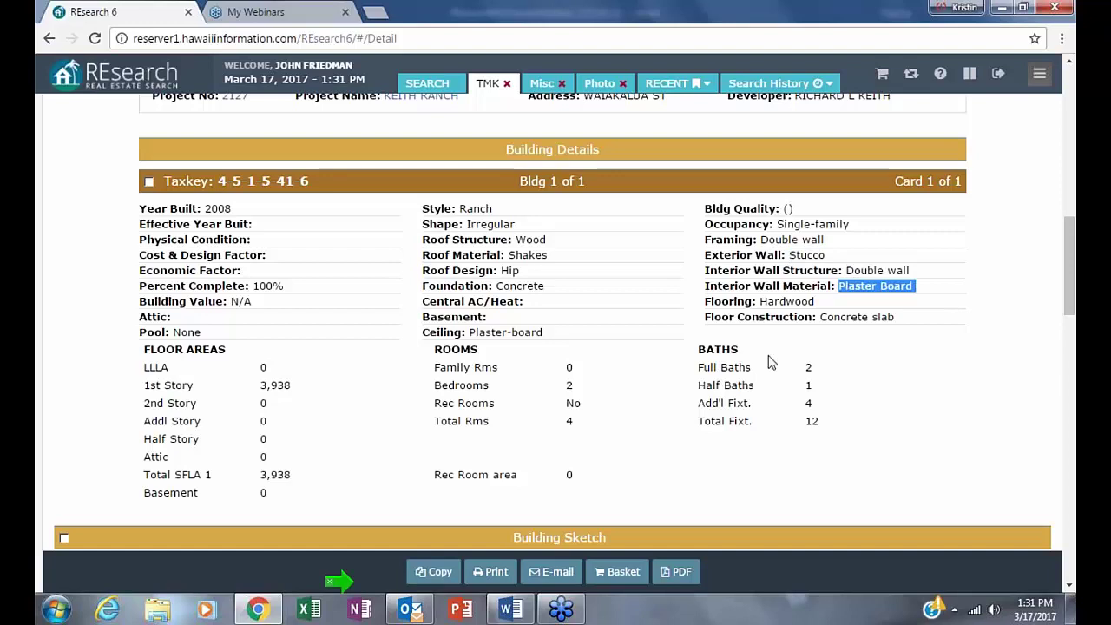
pyautogui.click(756, 301)
pyautogui.moveTo(759, 301); pyautogui.dragTo(976, 300)
pyautogui.click(831, 317)
pyautogui.moveTo(831, 316); pyautogui.dragTo(929, 315)
pyautogui.click(989, 367)
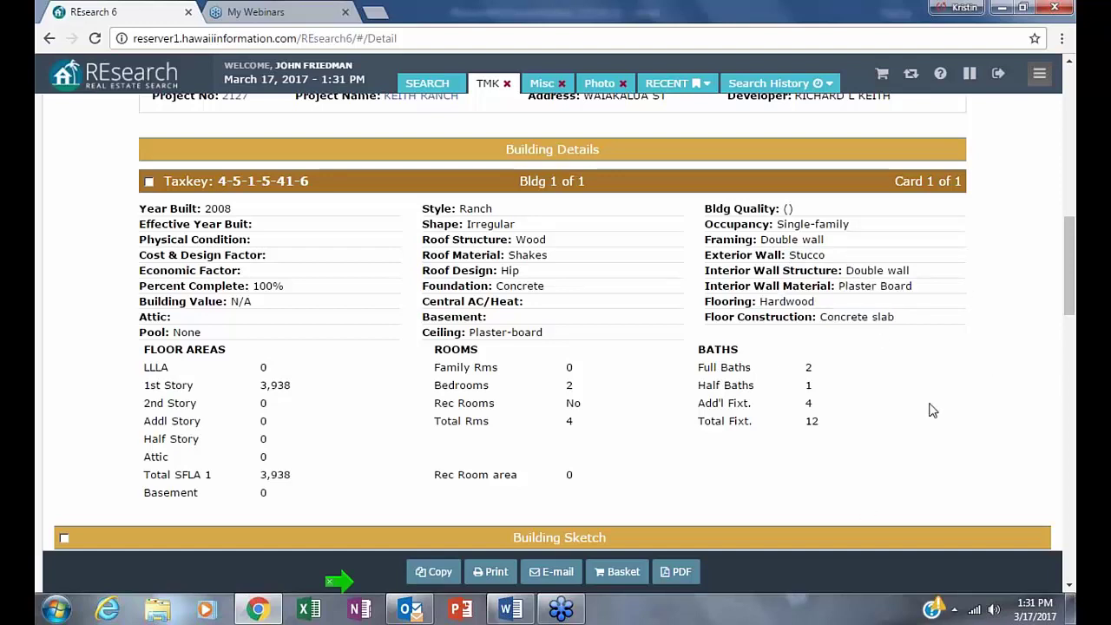
pyautogui.moveTo(410, 612)
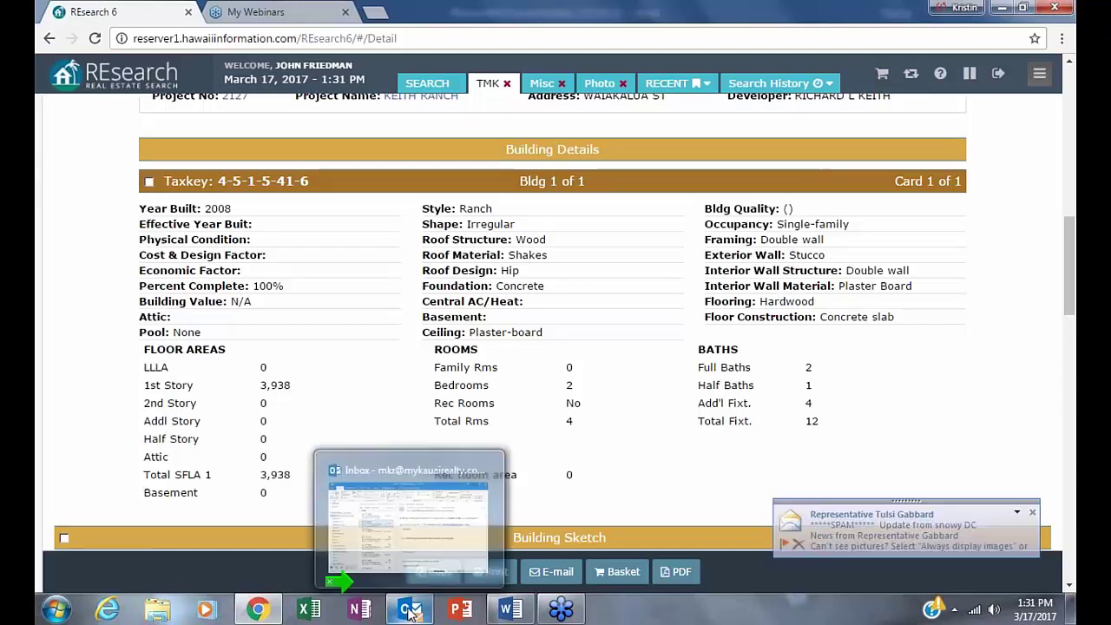
pyautogui.click(1034, 513)
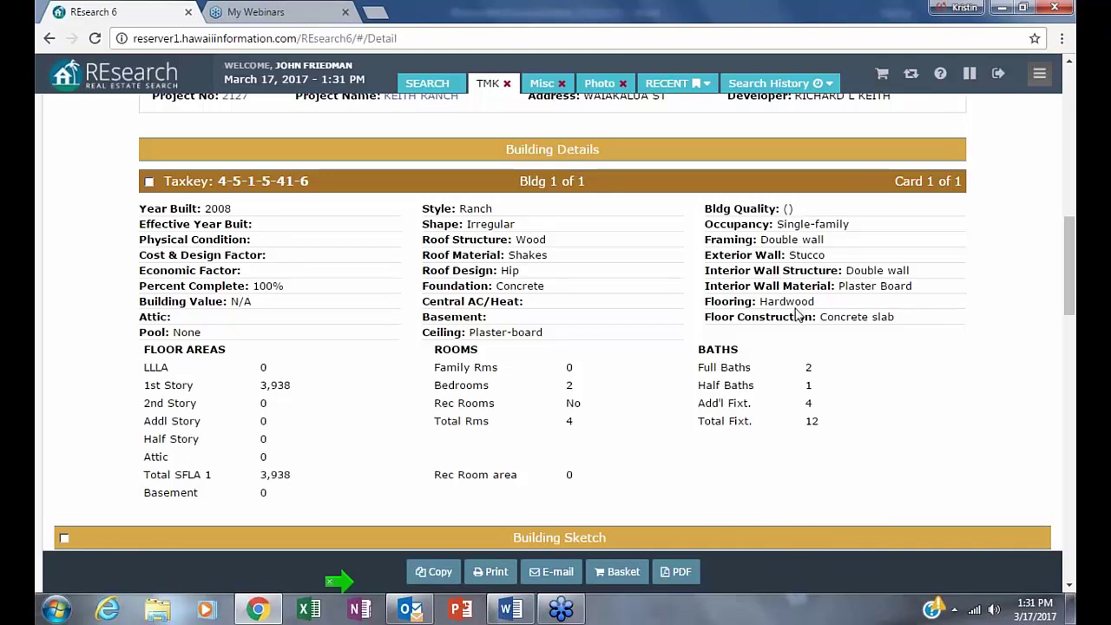
pyautogui.scroll(1, 582, 531)
pyautogui.scroll(3, 582, 529)
pyautogui.scroll(-6, 578, 510)
pyautogui.scroll(3, 579, 508)
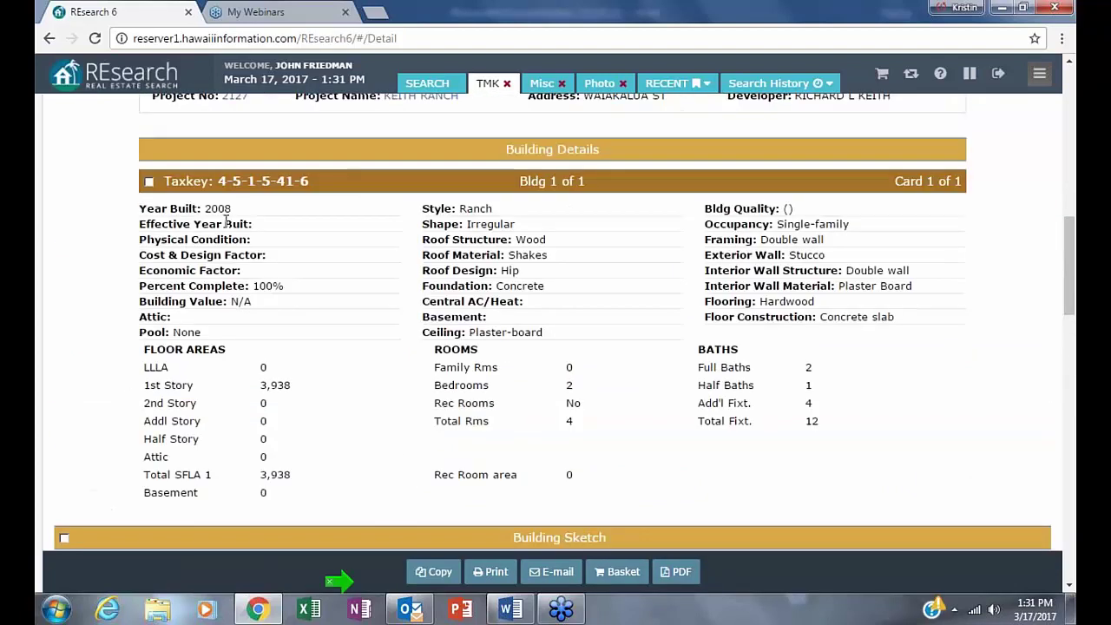
# - Leave the Detail page and go back to the 12-listing hip-roof, shakes results list
pyautogui.scroll(3, 551, 560)
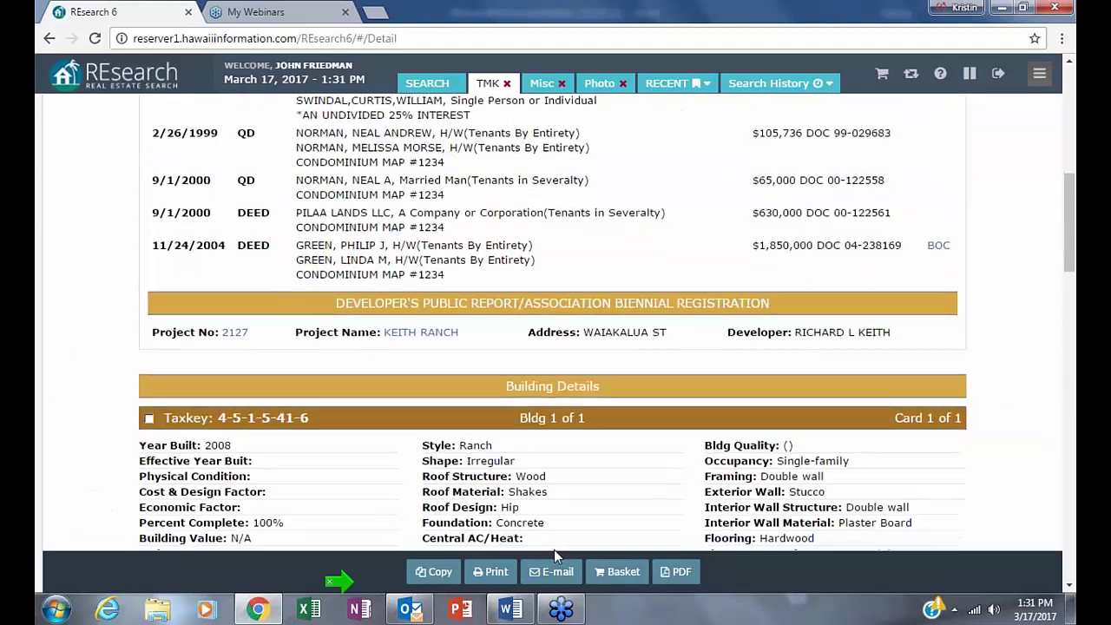
pyautogui.scroll(-3, 554, 549)
pyautogui.scroll(6, 553, 549)
pyautogui.scroll(3, 560, 529)
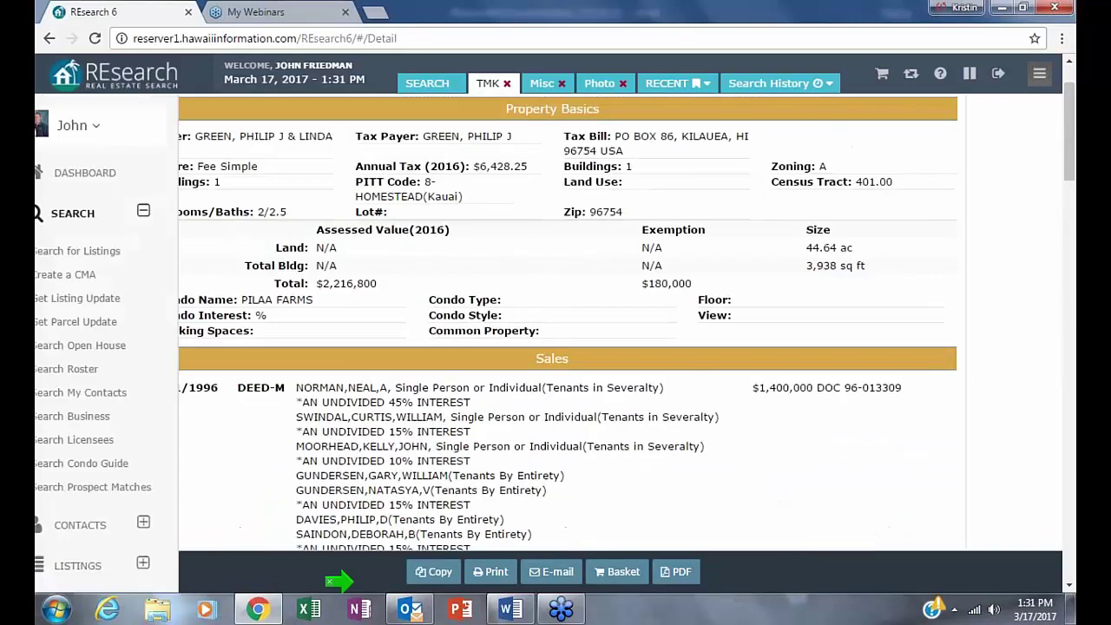
pyautogui.click(425, 79)
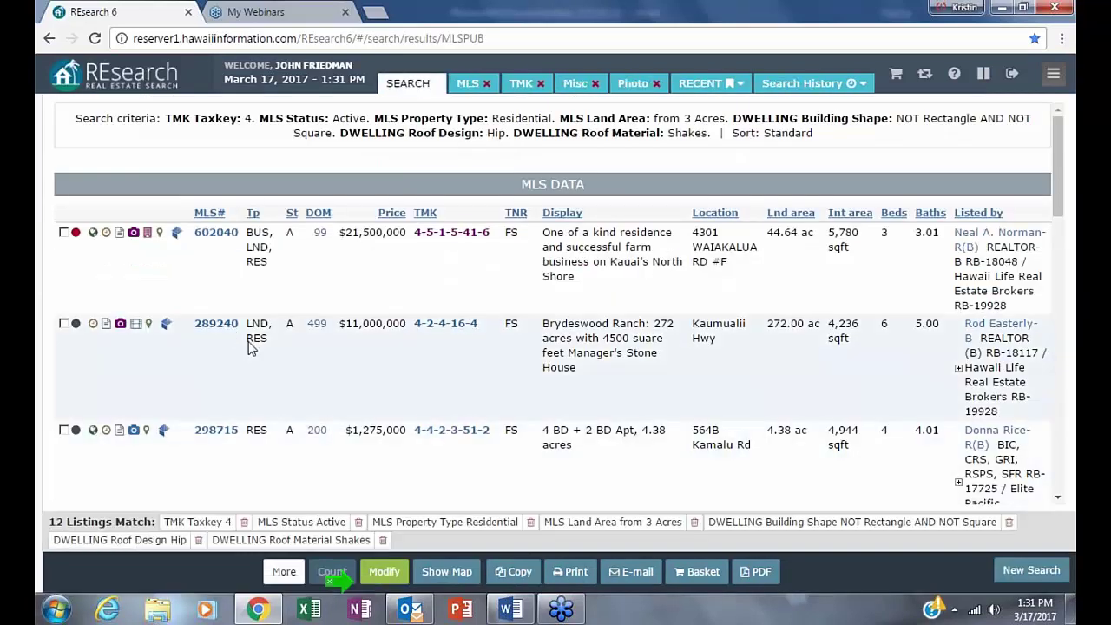
# - Open the tax record for TMK 4-2-4-16-4 and note its Bldg 1 of 2 building count
pyautogui.click(432, 325)
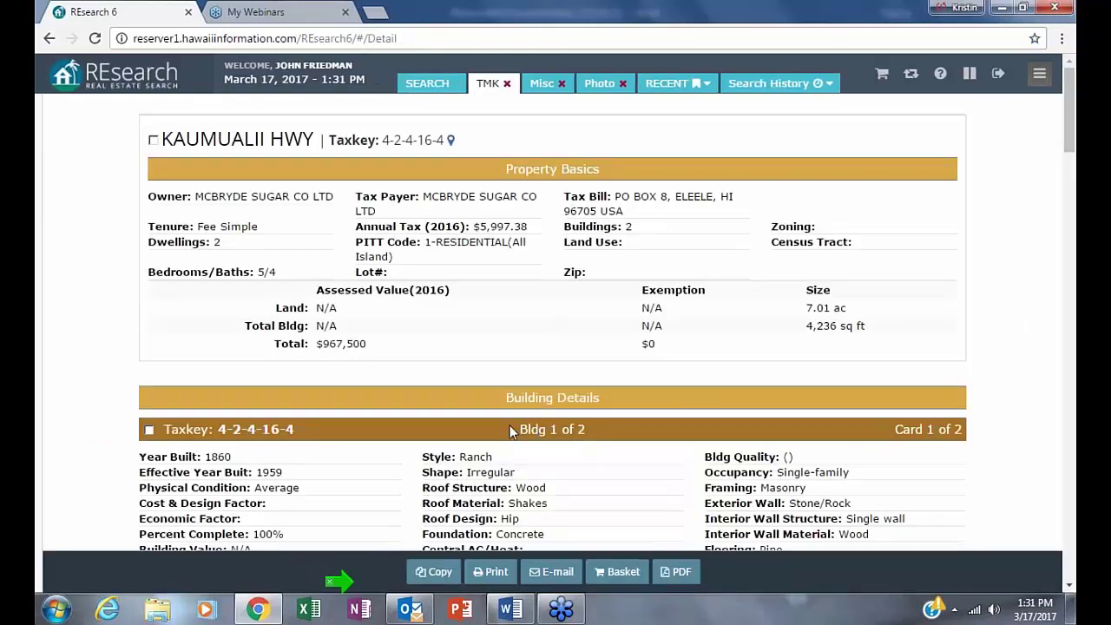
pyautogui.moveTo(527, 430); pyautogui.dragTo(599, 436)
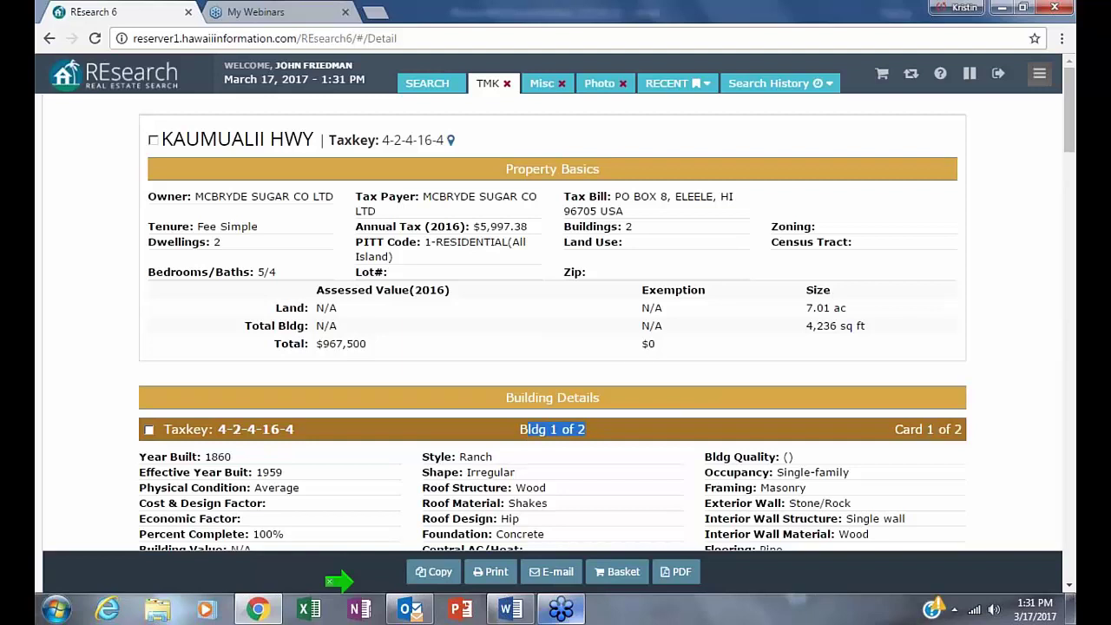
pyautogui.click(1032, 298)
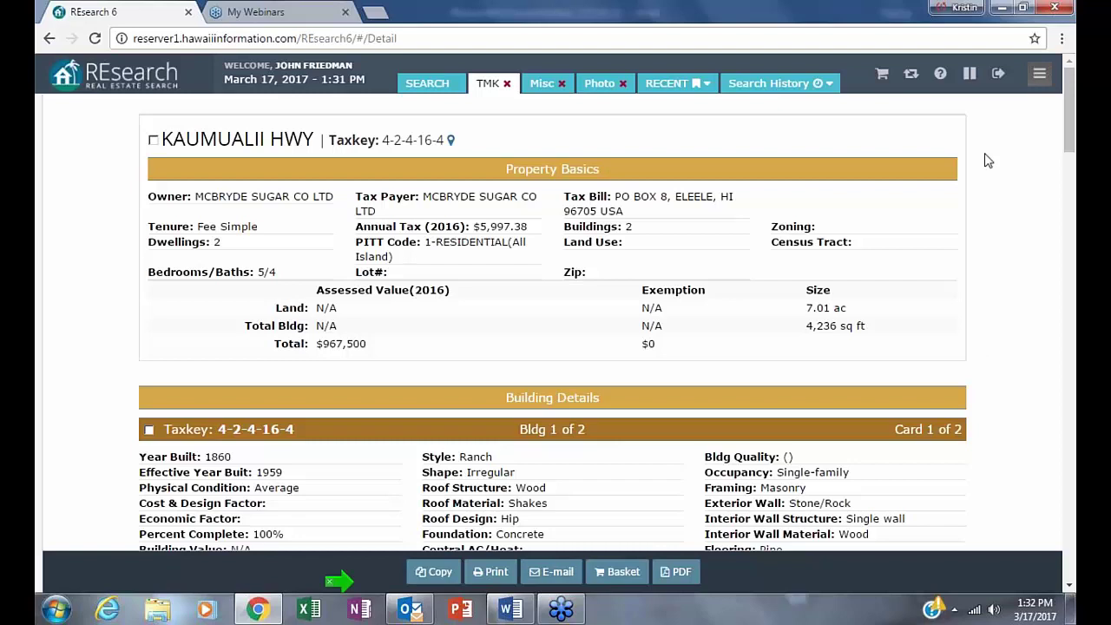
# - In Building Details, highlight the Shakes roof, Masonry framing, 1860 built and 1959 effective year values
pyautogui.scroll(-3, 1041, 418)
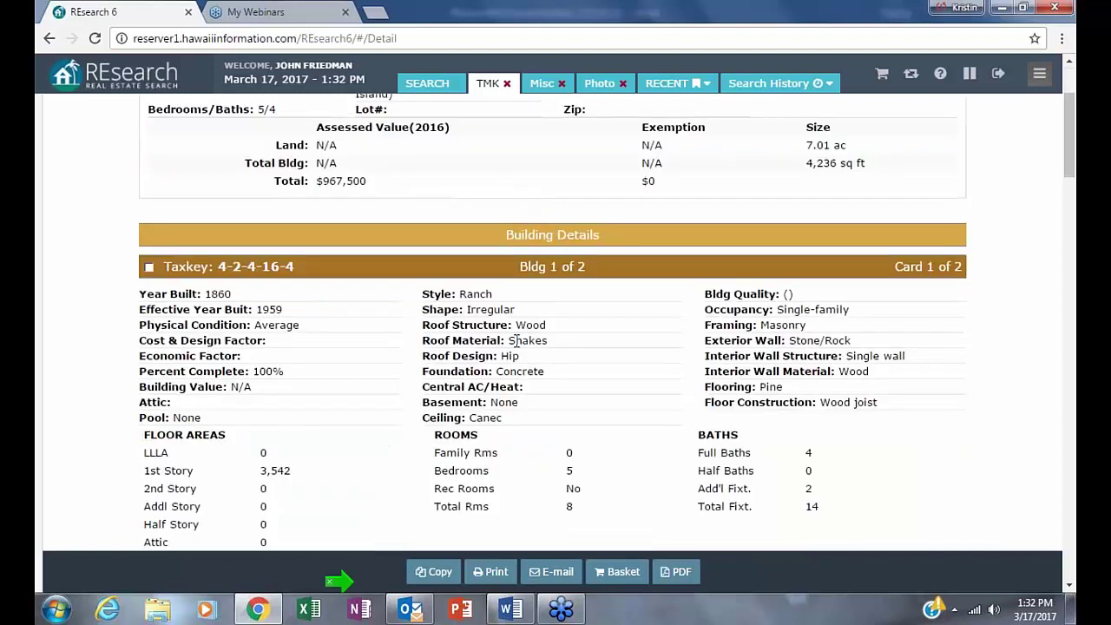
pyautogui.moveTo(503, 341); pyautogui.dragTo(521, 356)
pyautogui.moveTo(761, 325); pyautogui.dragTo(916, 341)
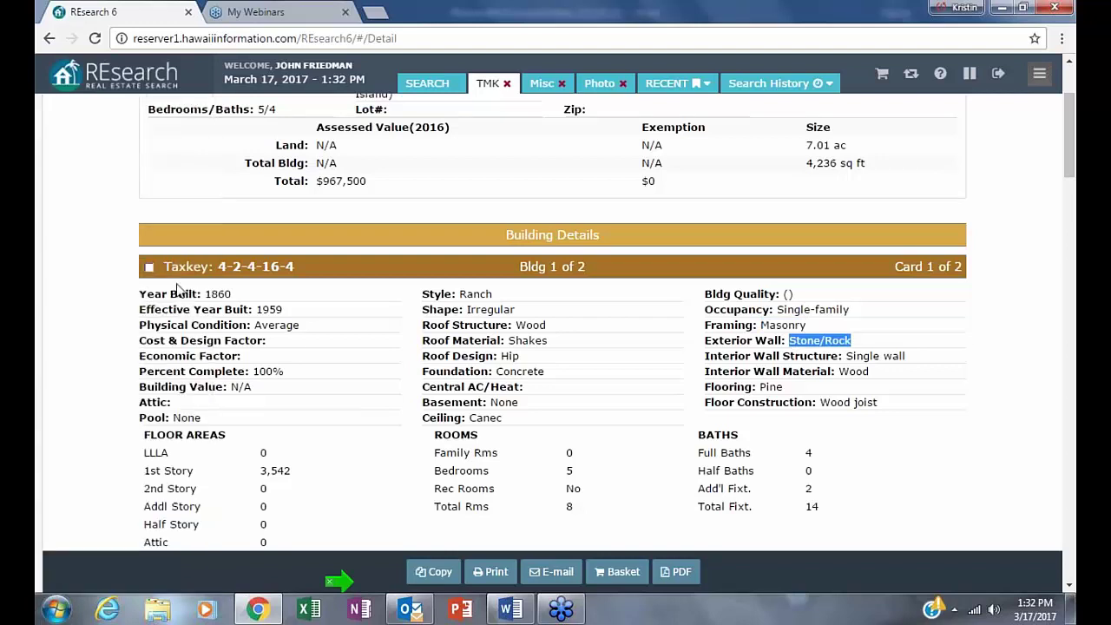
pyautogui.moveTo(205, 296); pyautogui.dragTo(231, 296)
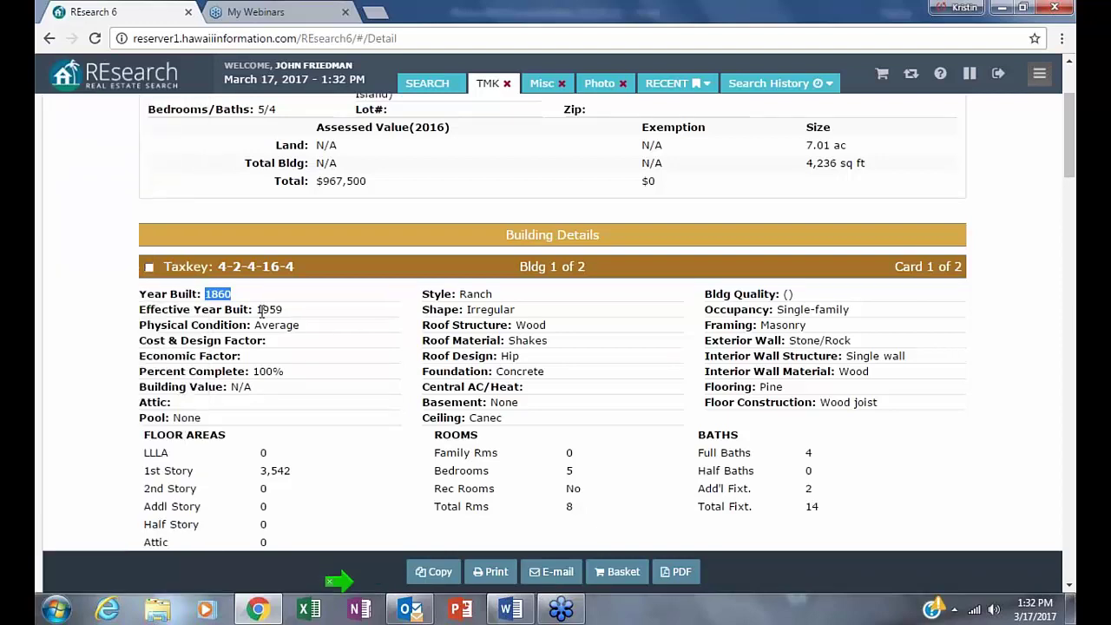
pyautogui.moveTo(254, 310); pyautogui.dragTo(388, 312)
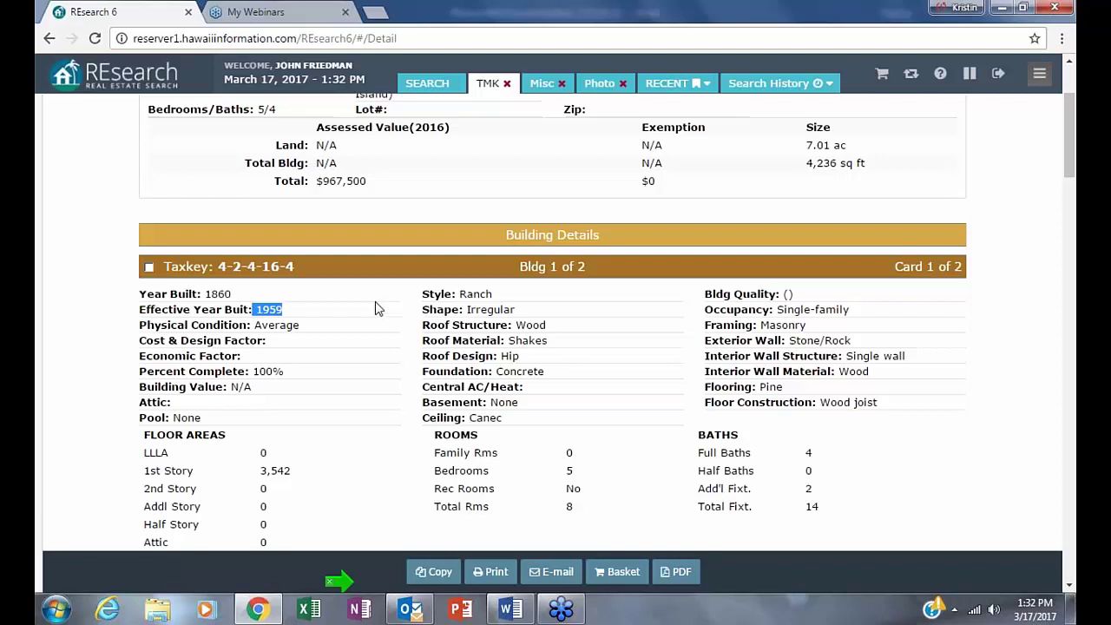
# - Check the Effective Year Built value 1959 on taxkey 4-2-4-16-4's Building Details cards
pyautogui.click(301, 307)
pyautogui.doubleClick(268, 308)
pyautogui.click(273, 309)
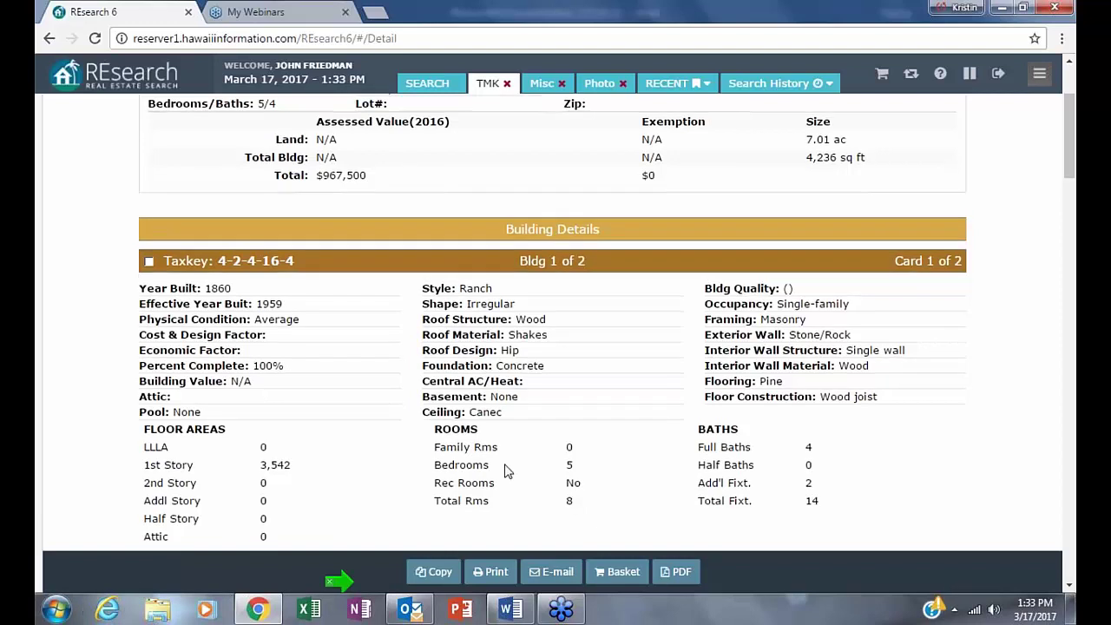
pyautogui.scroll(-10, 503, 471)
pyautogui.scroll(-3, 502, 511)
pyautogui.scroll(-1, 556, 347)
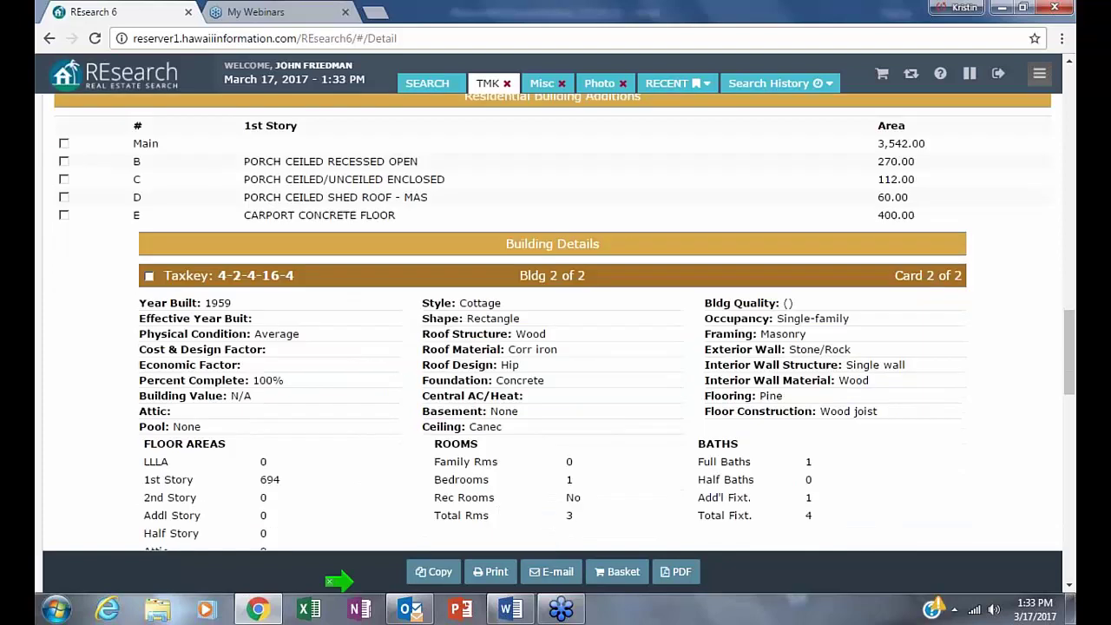
pyautogui.scroll(-8, 499, 513)
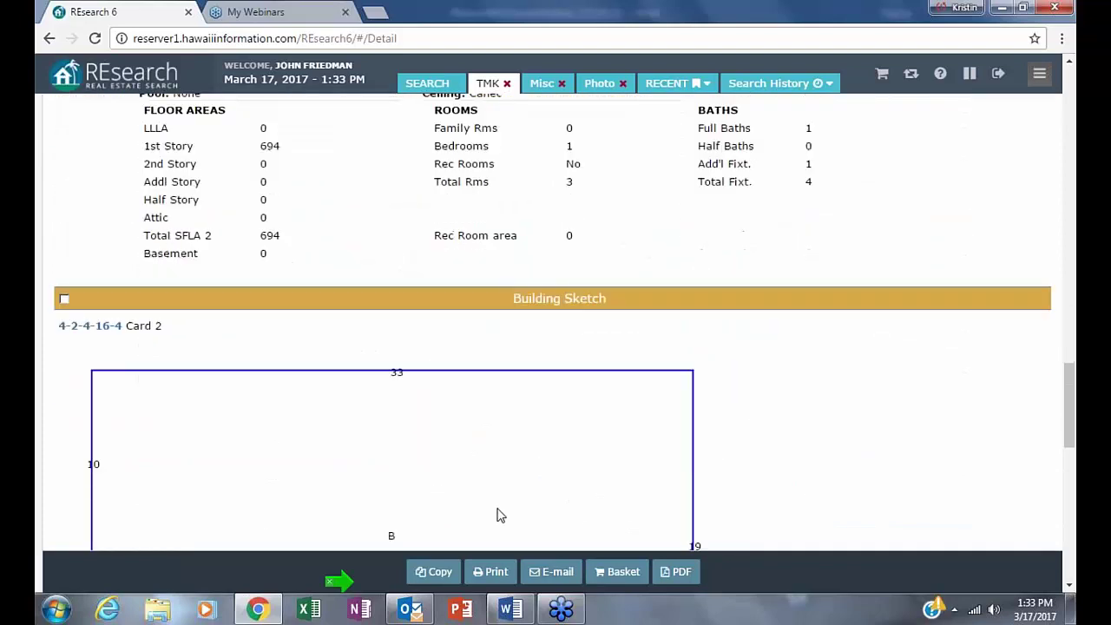
pyautogui.scroll(10, 499, 513)
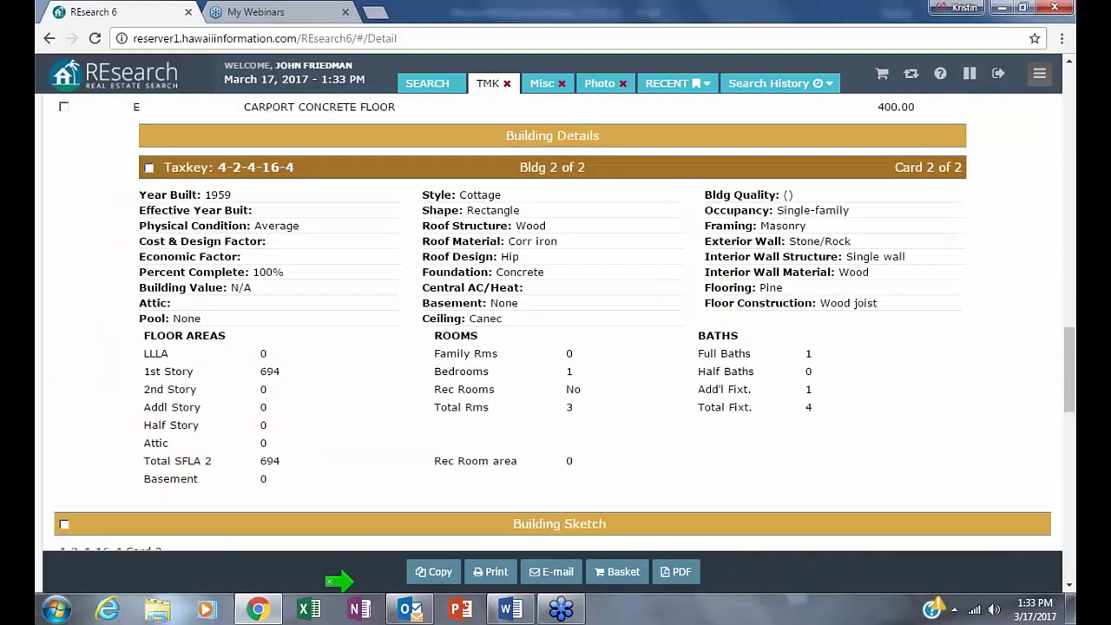
pyautogui.scroll(4, 997, 399)
pyautogui.scroll(-2, 997, 399)
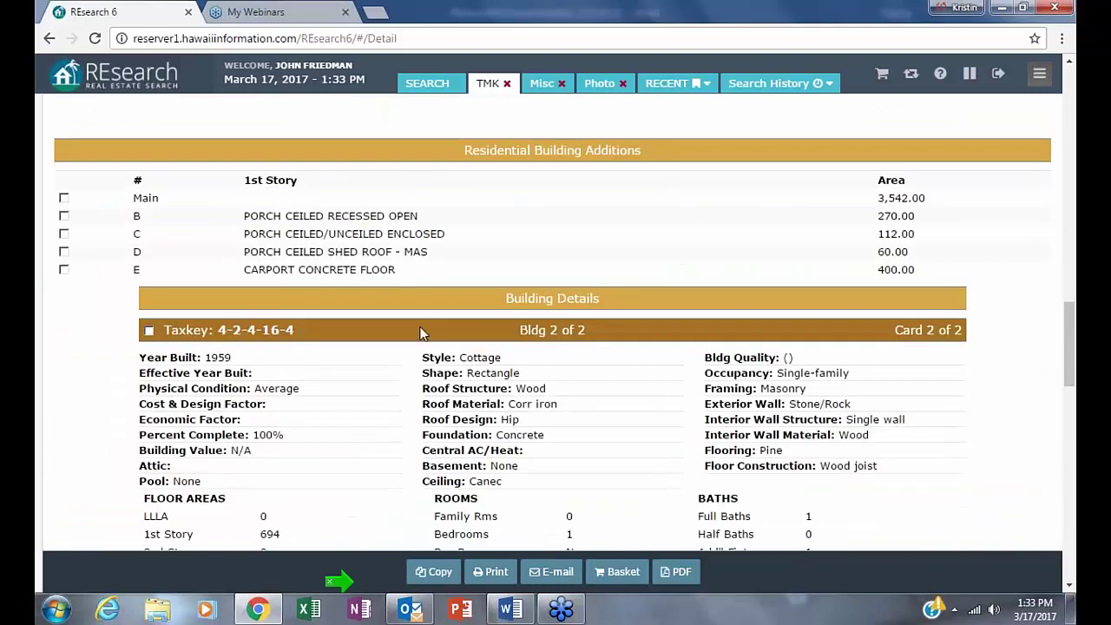
# - Note the Rectangle building shape and Corr iron roof, then return to the MLS results
pyautogui.doubleClick(490, 374)
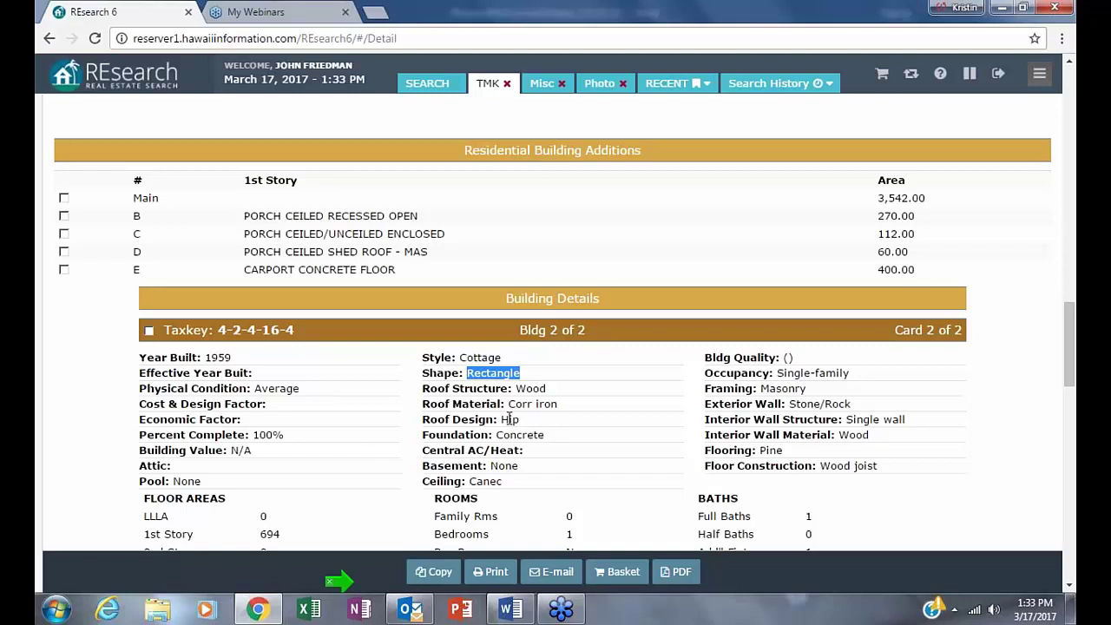
pyautogui.moveTo(511, 404); pyautogui.dragTo(611, 397)
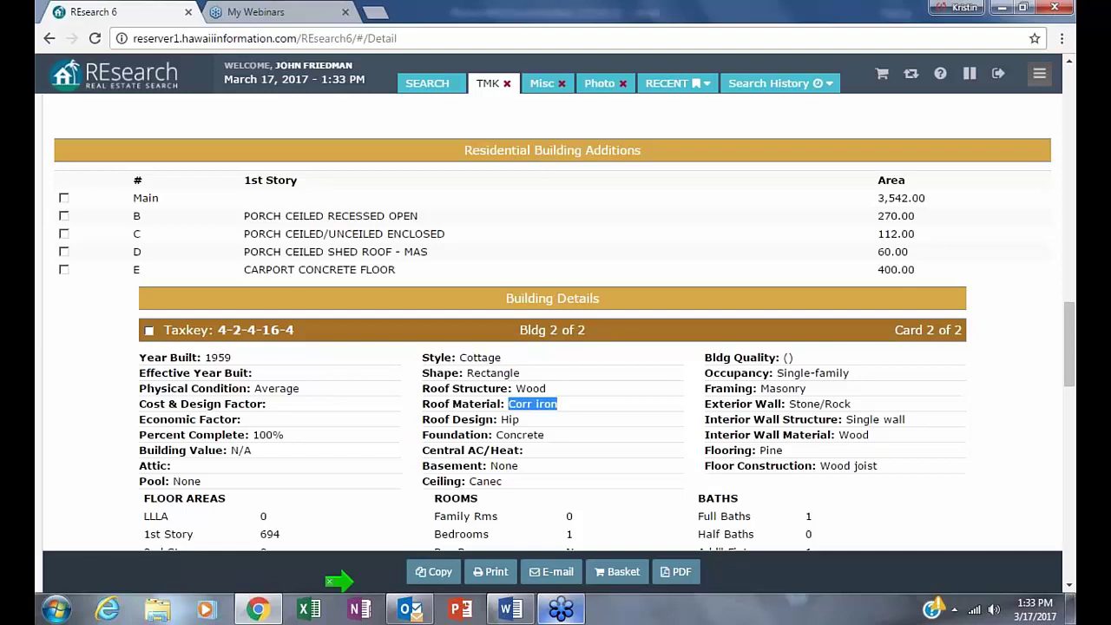
pyautogui.scroll(-1, 1074, 456)
pyautogui.scroll(-1, 969, 401)
pyautogui.scroll(-4, 965, 373)
pyautogui.scroll(15, 961, 339)
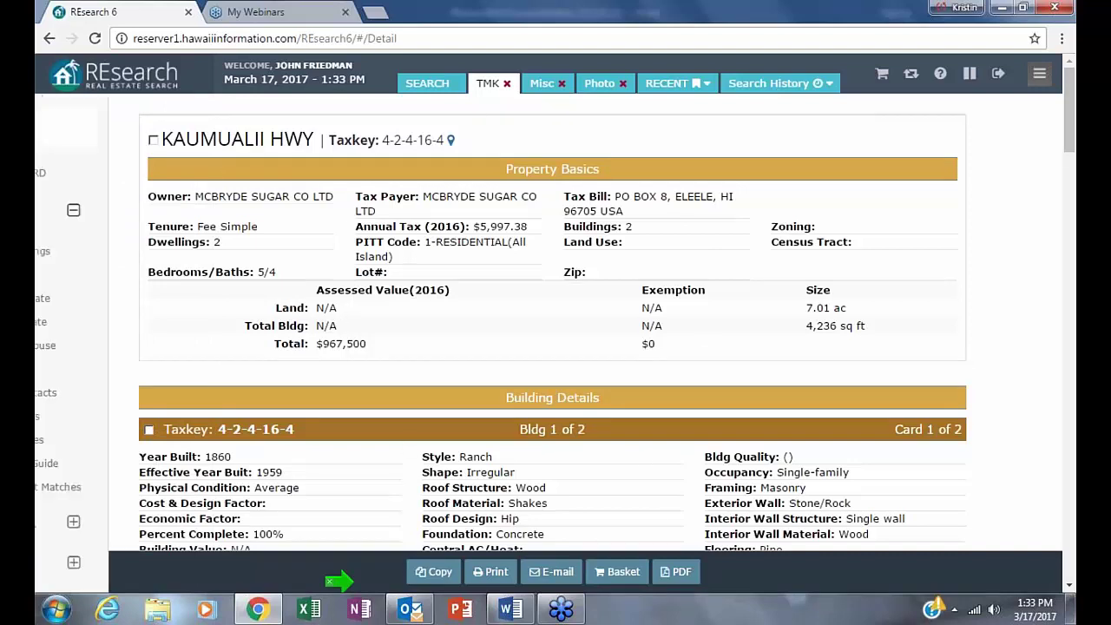
pyautogui.click(49, 38)
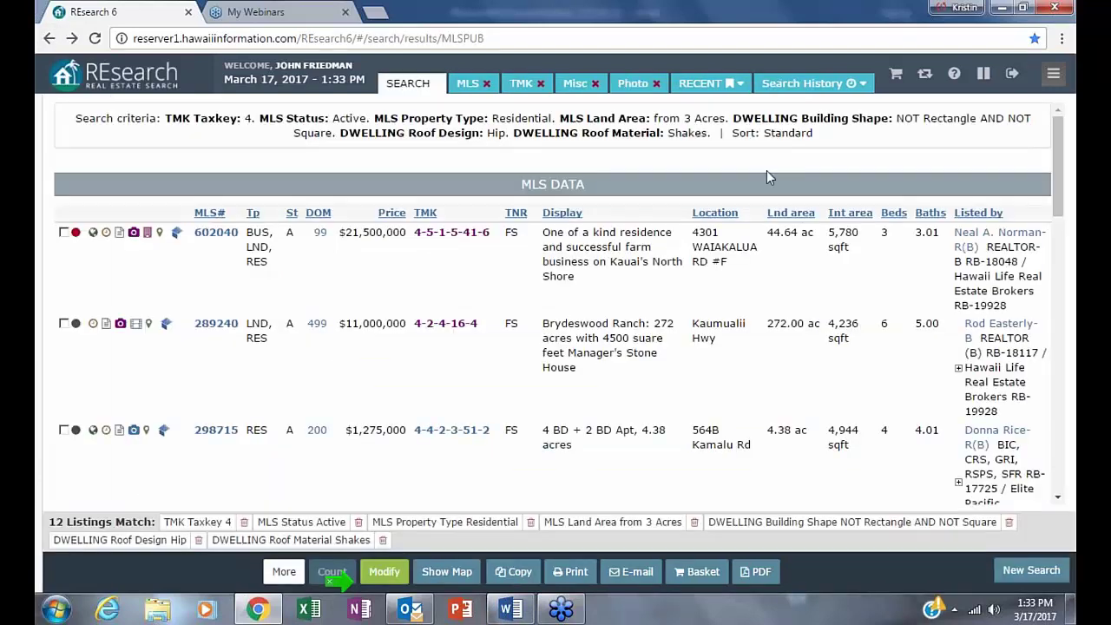
# - Open the photos for listing 298177, The Point at Anini Vista, from the bottom of the results
pyautogui.scroll(-5, 868, 369)
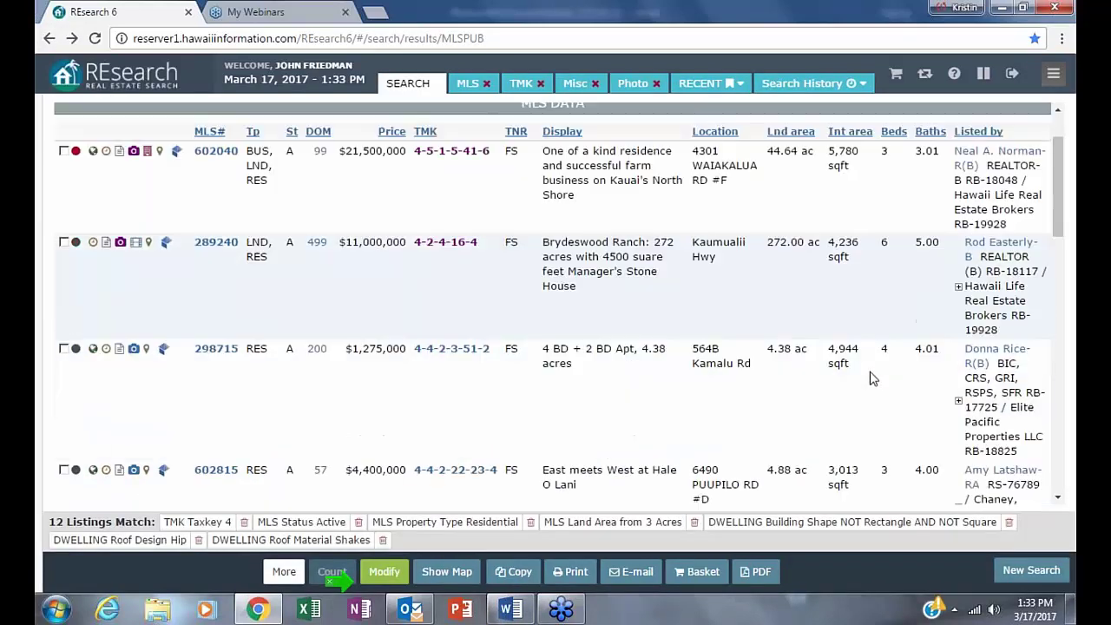
pyautogui.scroll(-6, 872, 378)
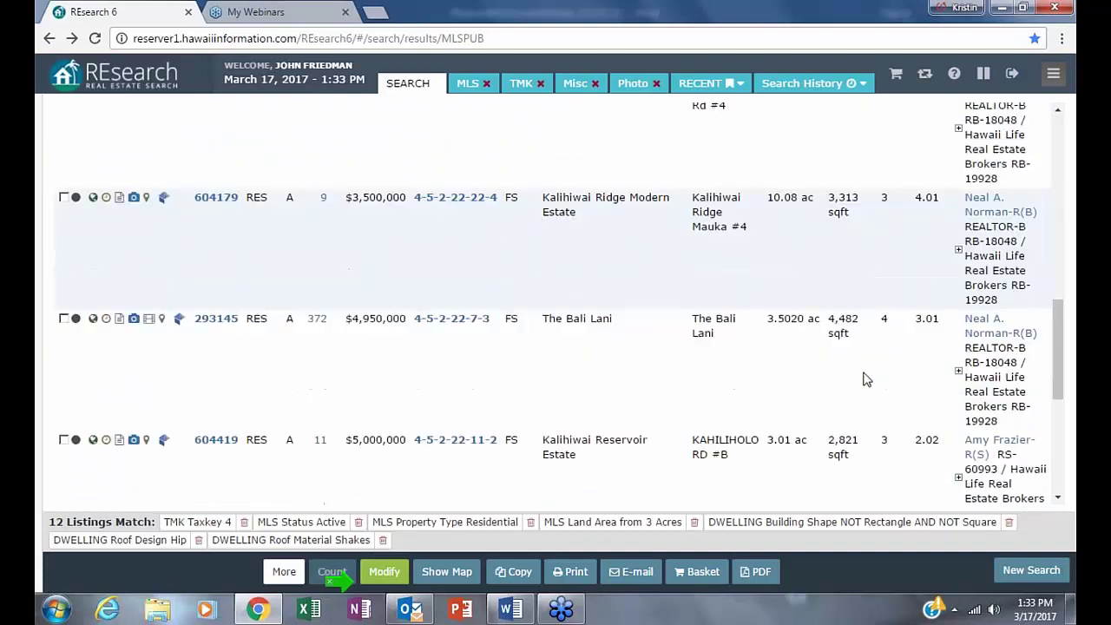
pyautogui.scroll(-3, 863, 379)
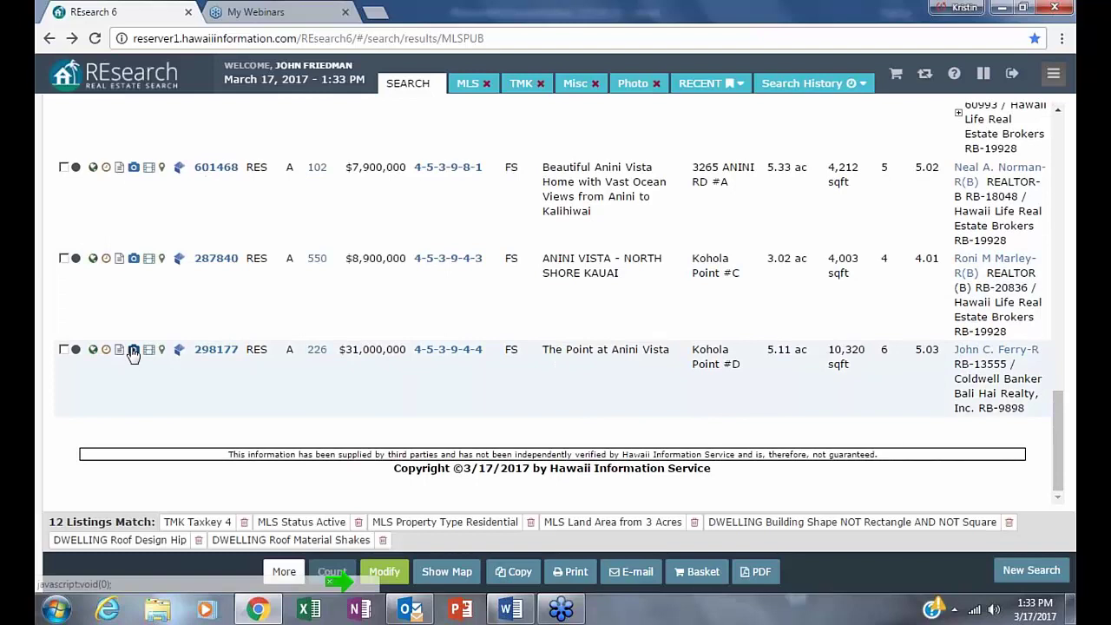
pyautogui.click(133, 350)
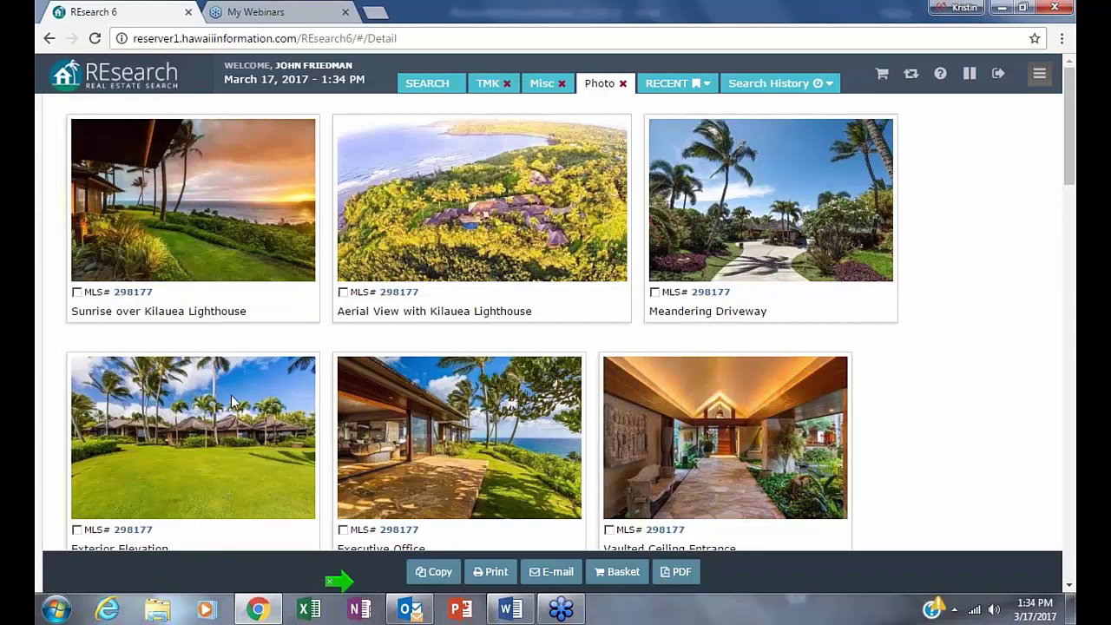
# - Enlarge listing 298177's photos to one per row, browse through them, and return to the results
pyautogui.click(182, 447)
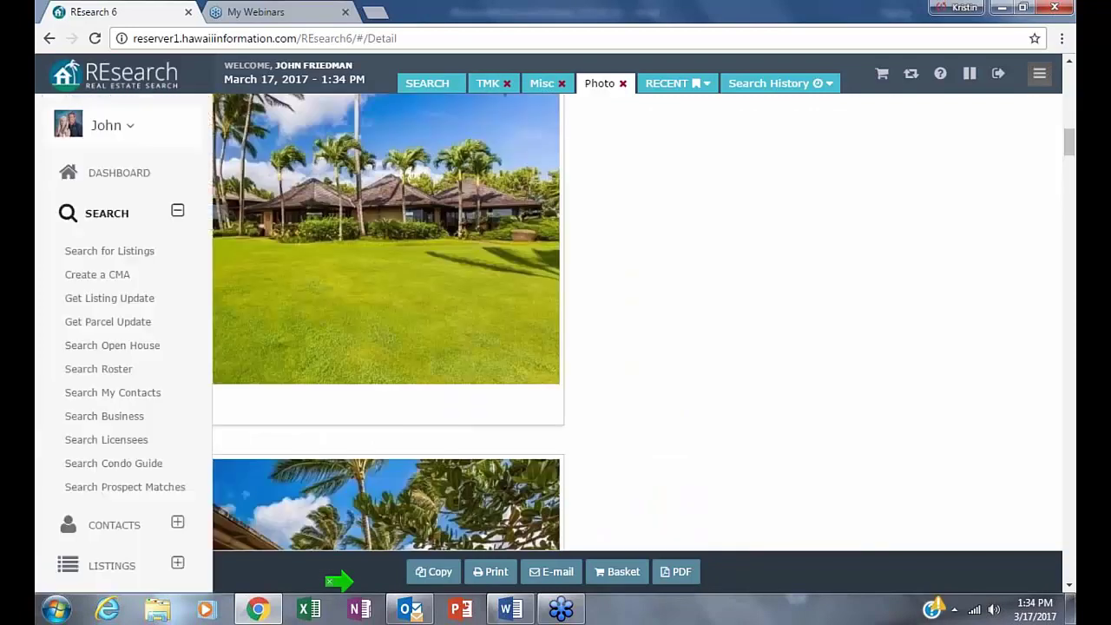
pyautogui.scroll(-4, 716, 373)
pyautogui.scroll(-1, 716, 373)
pyautogui.scroll(-2, 668, 466)
pyautogui.scroll(-1, 668, 466)
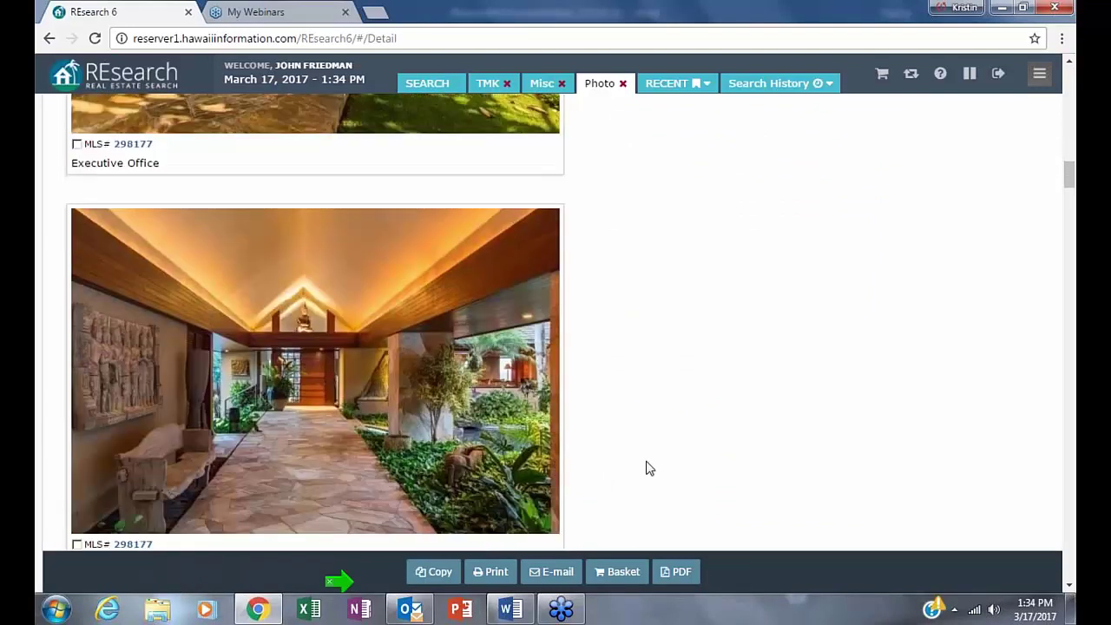
pyautogui.scroll(-1, 861, 351)
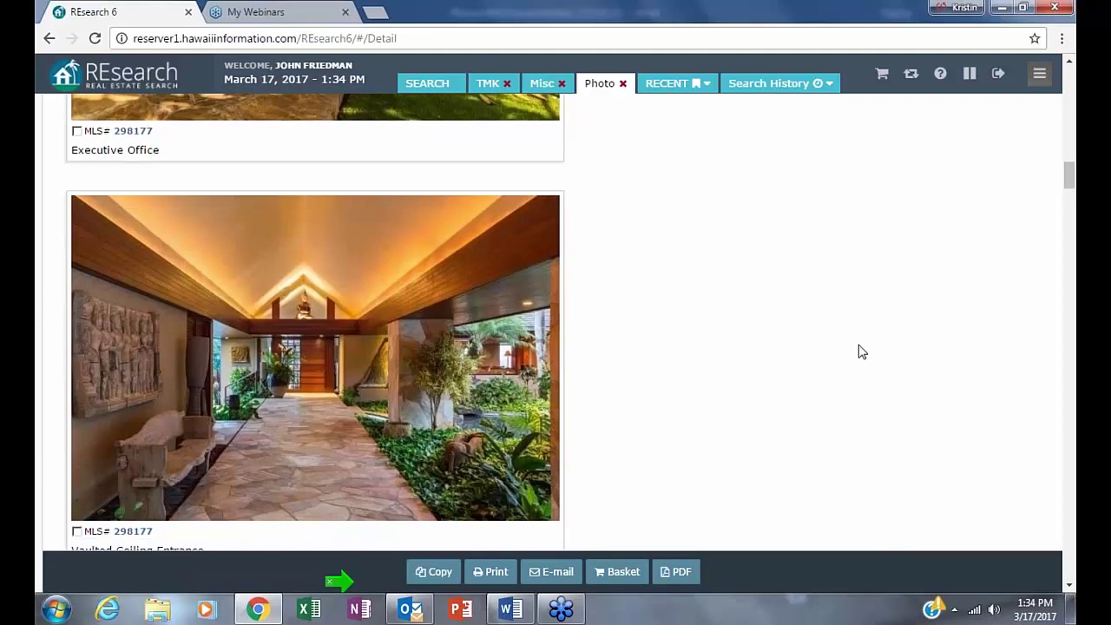
pyautogui.scroll(-3, 860, 356)
pyautogui.scroll(-1, 855, 366)
pyautogui.scroll(-1, 855, 366)
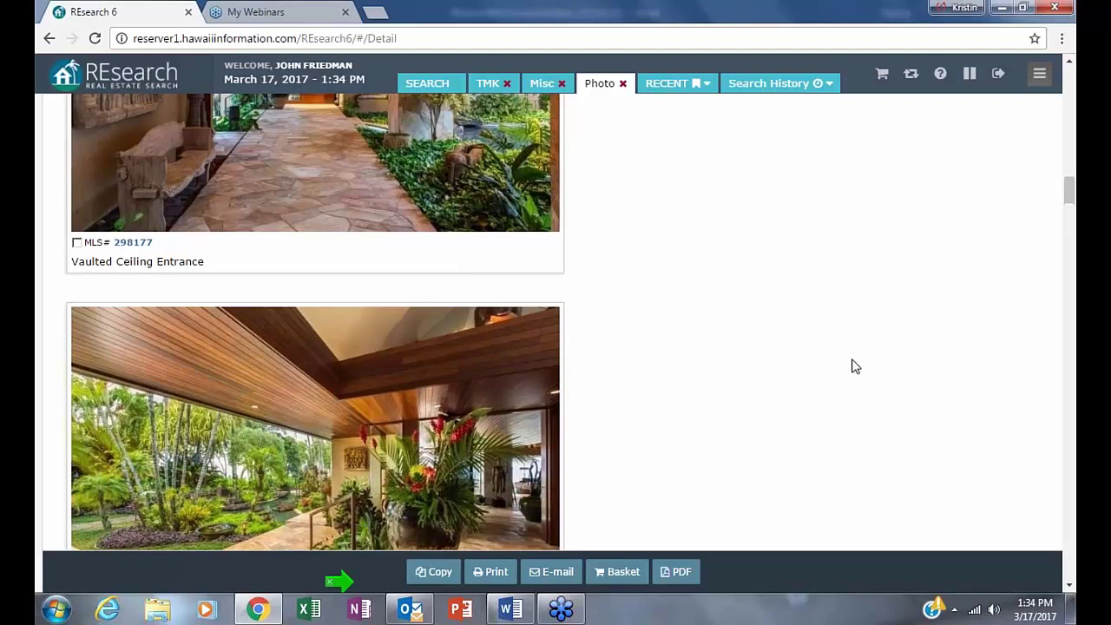
pyautogui.scroll(15, 855, 367)
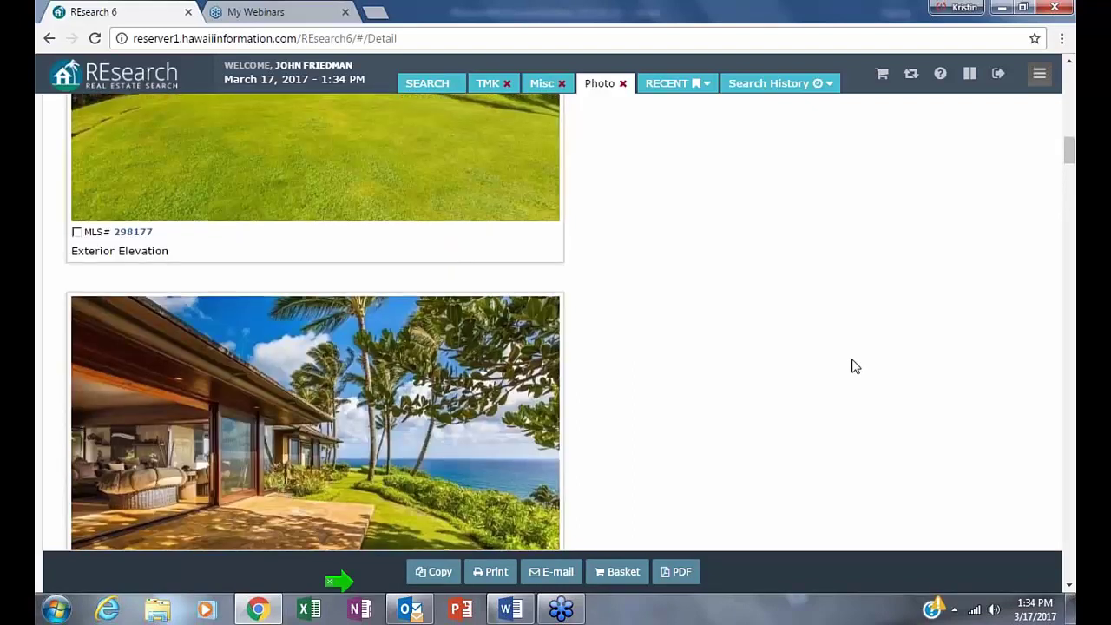
pyautogui.scroll(13, 854, 367)
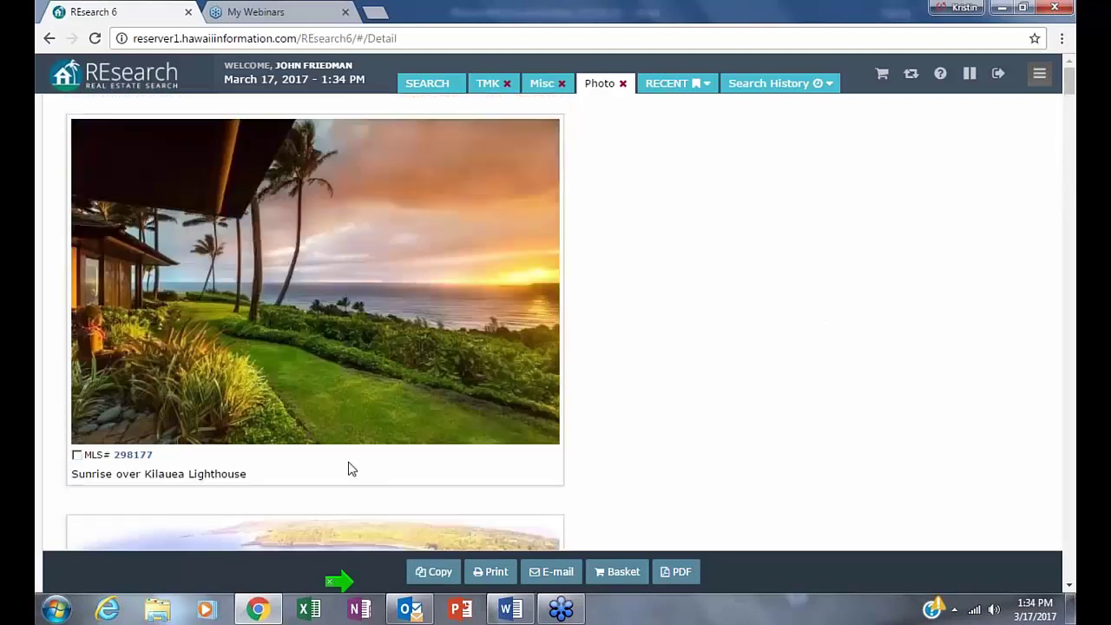
pyautogui.scroll(-12, 353, 422)
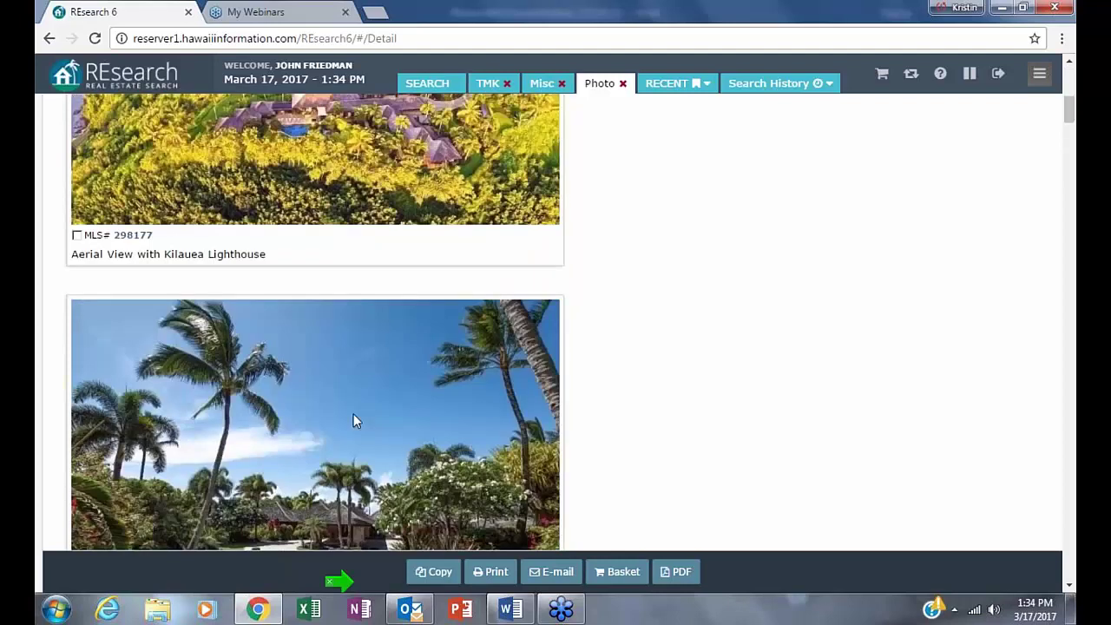
pyautogui.scroll(-10, 353, 422)
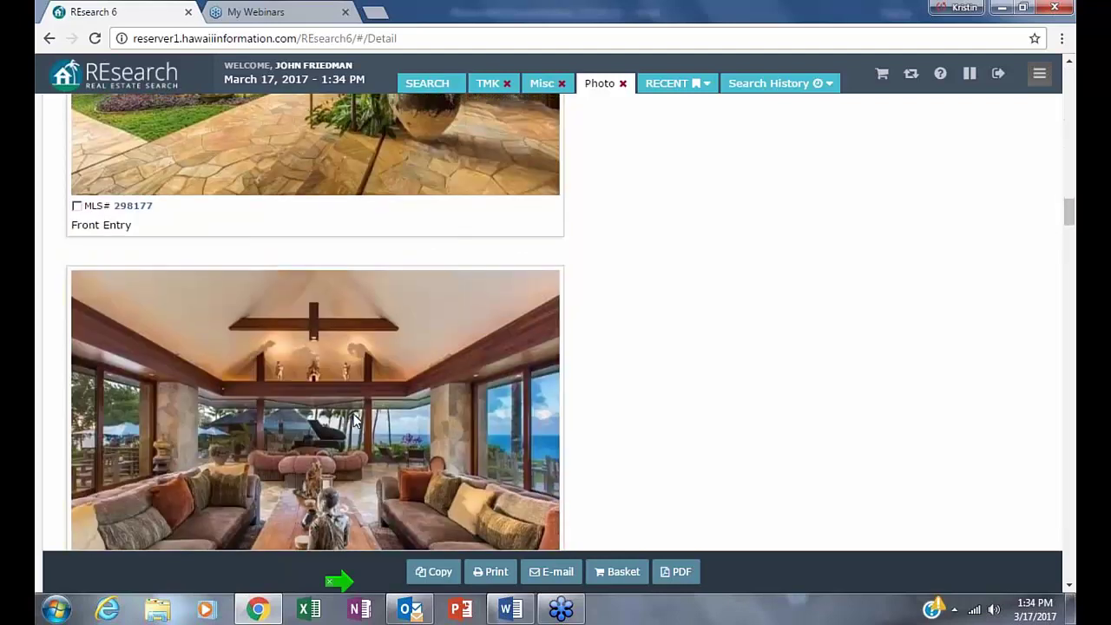
pyautogui.click(49, 38)
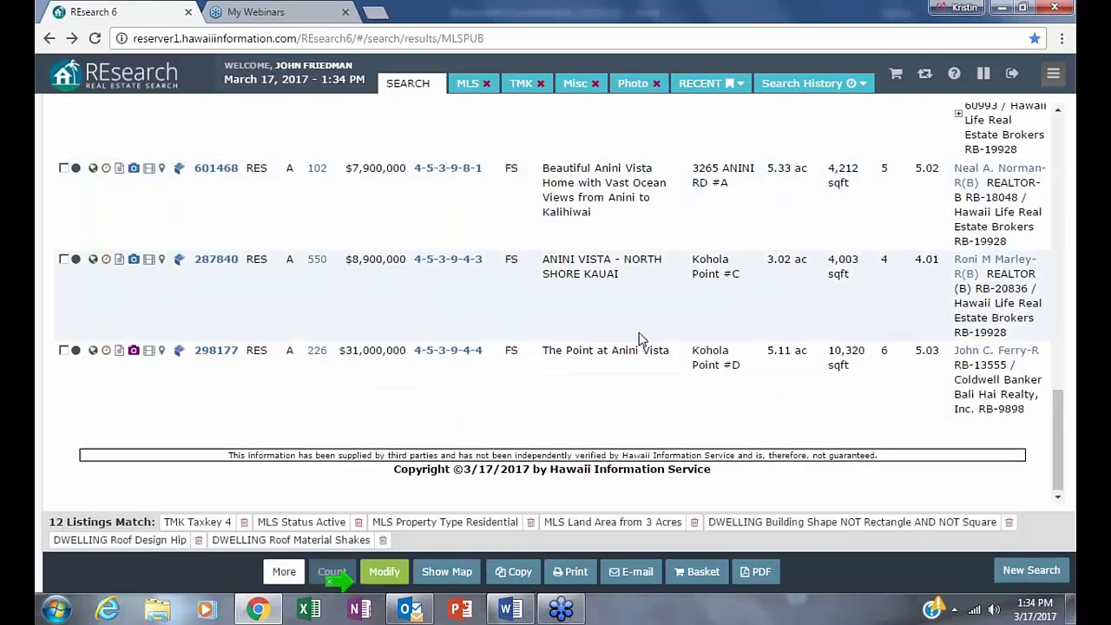
# - Sort the 12 listings by price, lowest first, putting MLS# 298715 at $1,275,000 on top
pyautogui.scroll(20, 638, 338)
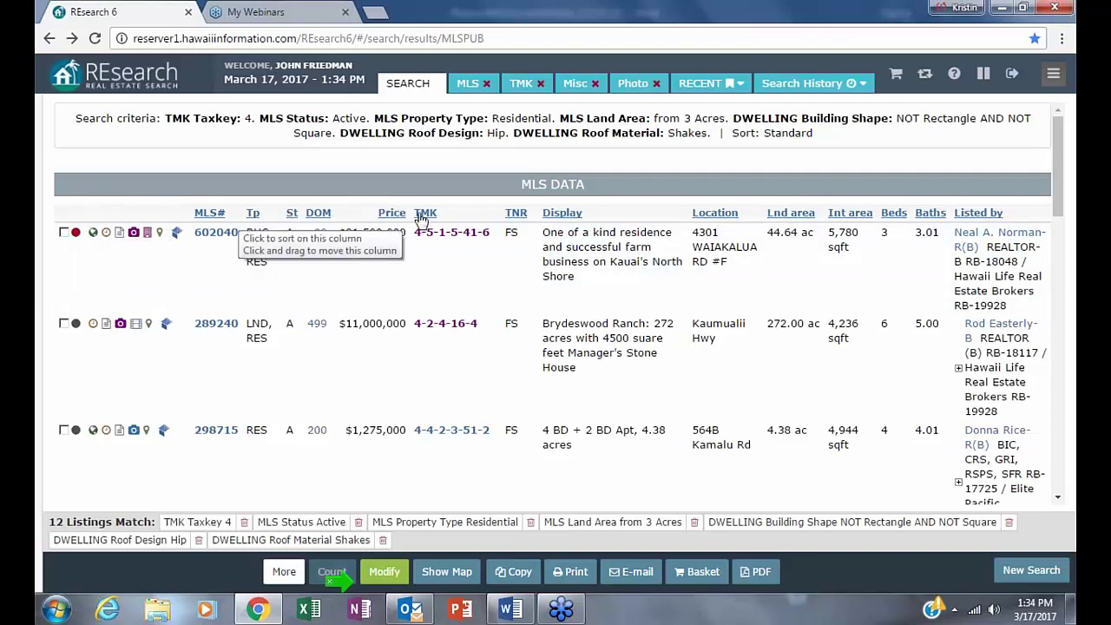
pyautogui.click(387, 213)
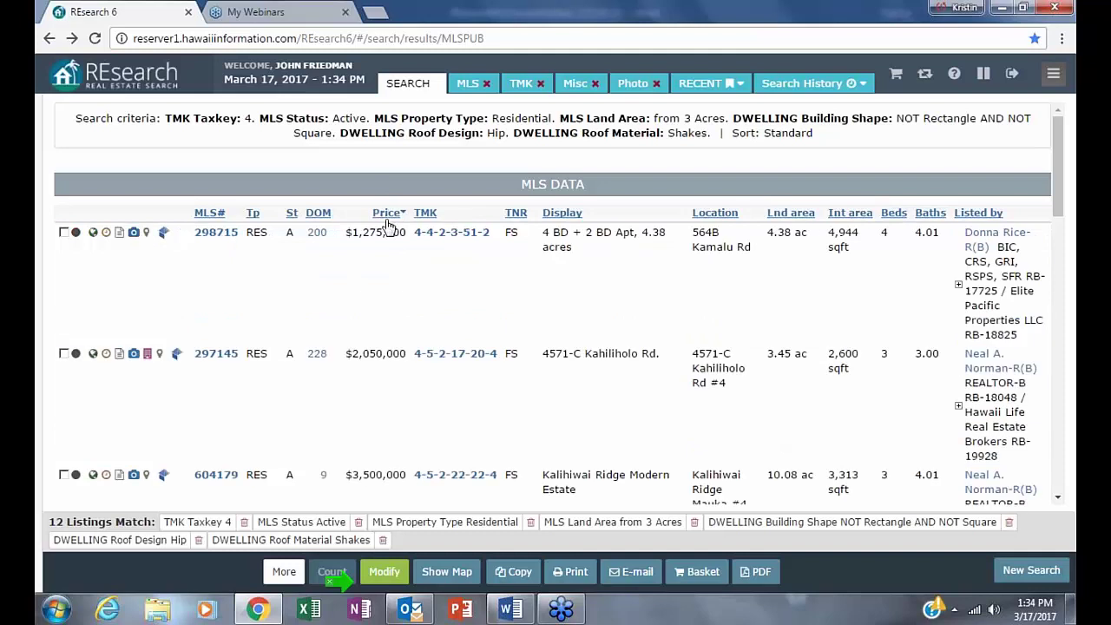
pyautogui.click(387, 212)
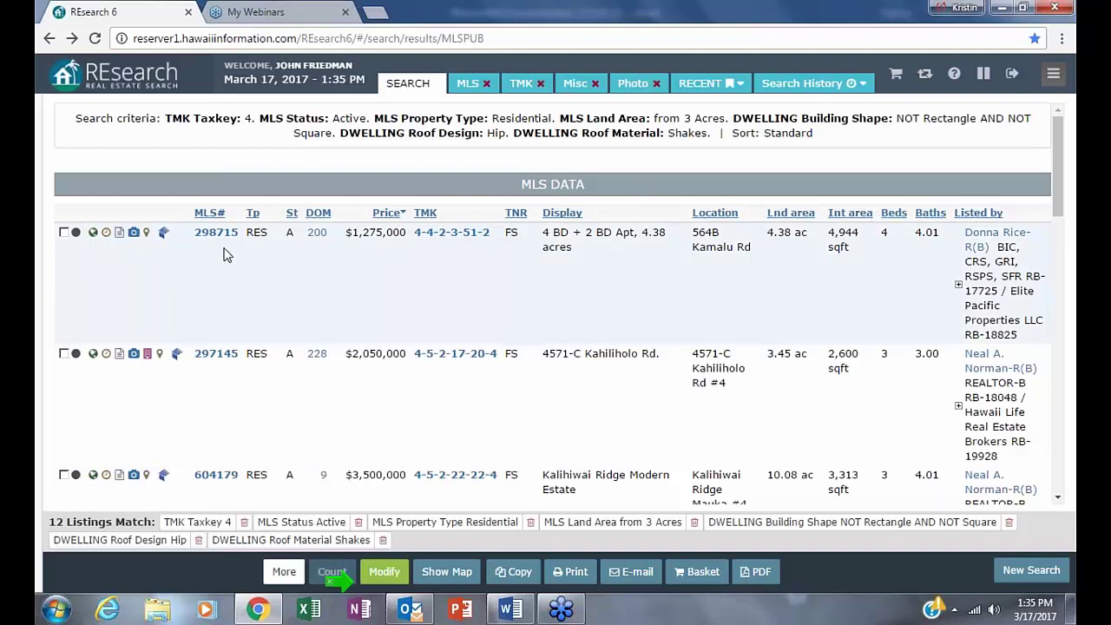
# - Open listing 298715's full photo gallery and browse down through its 20 photos
pyautogui.click(131, 233)
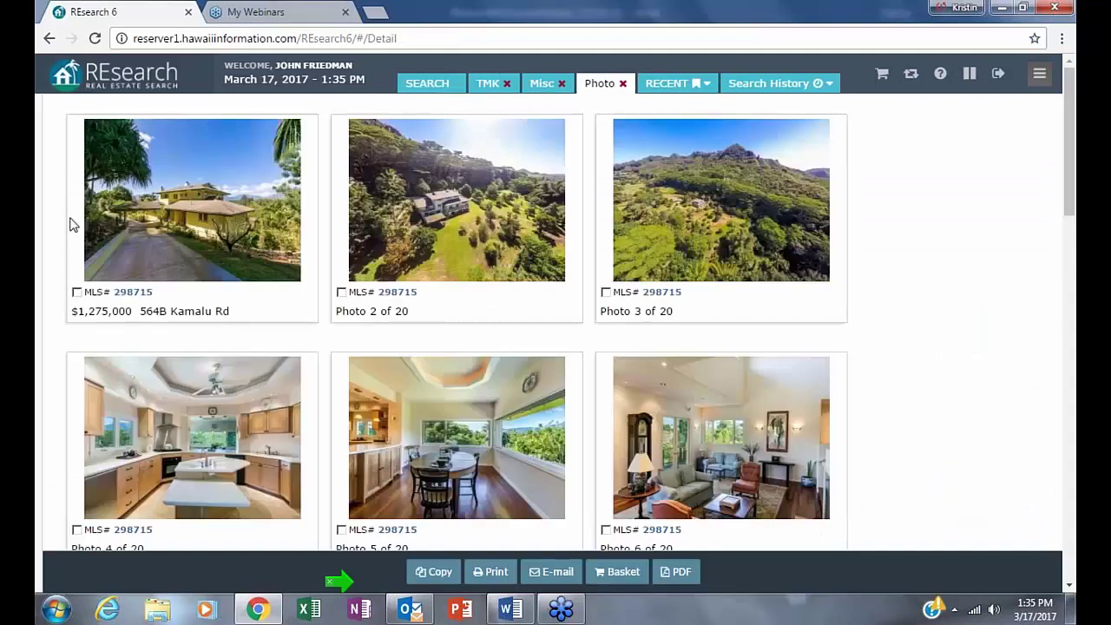
pyautogui.moveTo(42, 224)
pyautogui.scroll(-1, 702, 334)
pyautogui.scroll(-4, 702, 333)
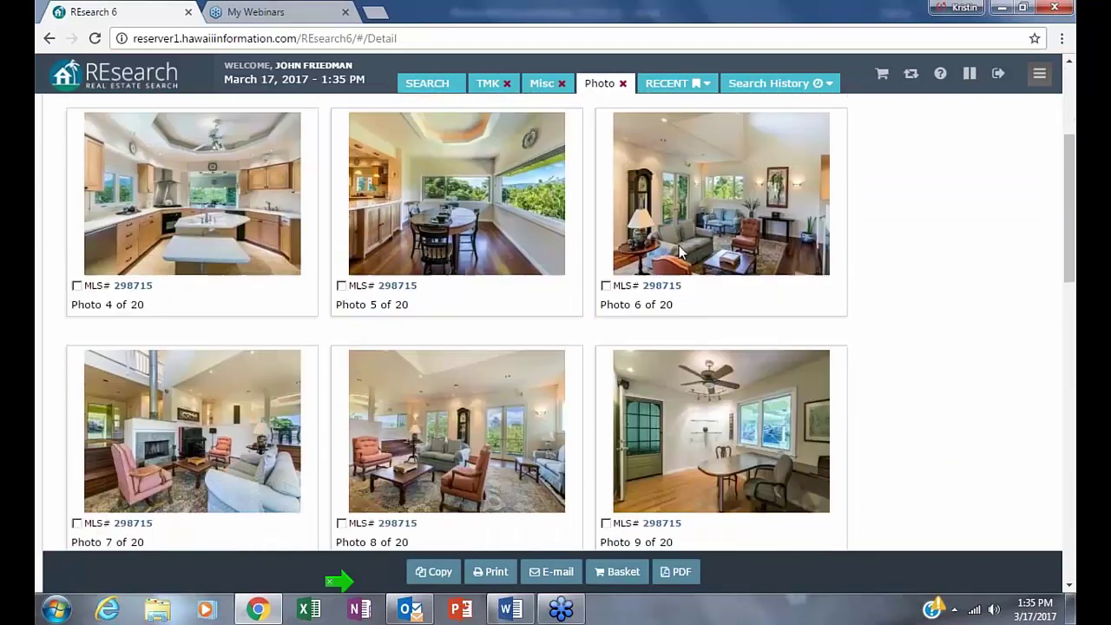
pyautogui.scroll(-10, 690, 275)
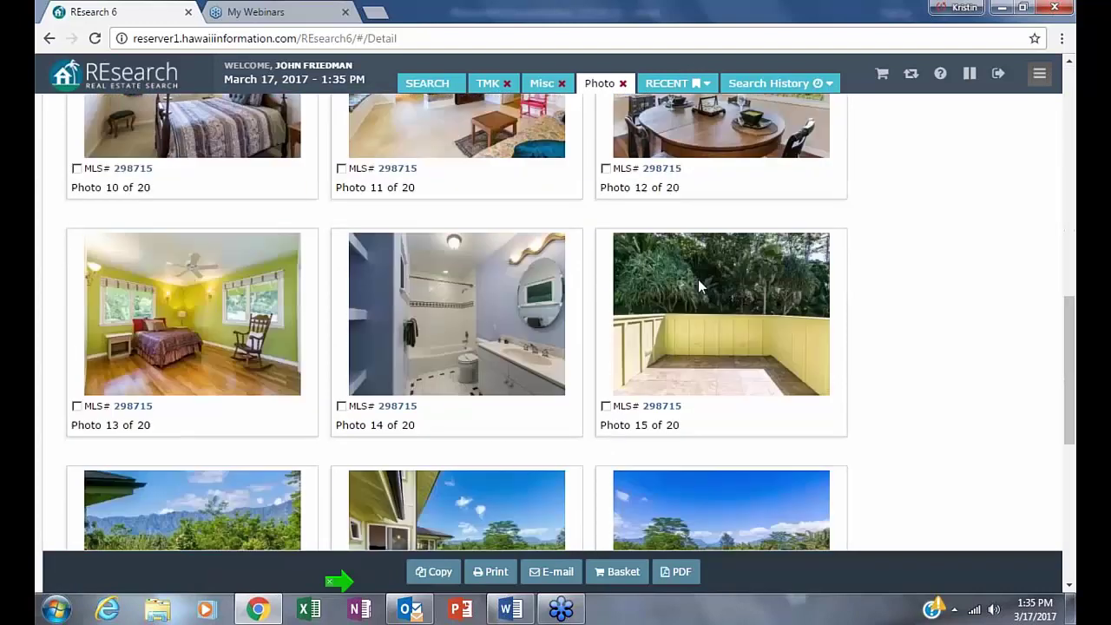
pyautogui.scroll(-3, 697, 279)
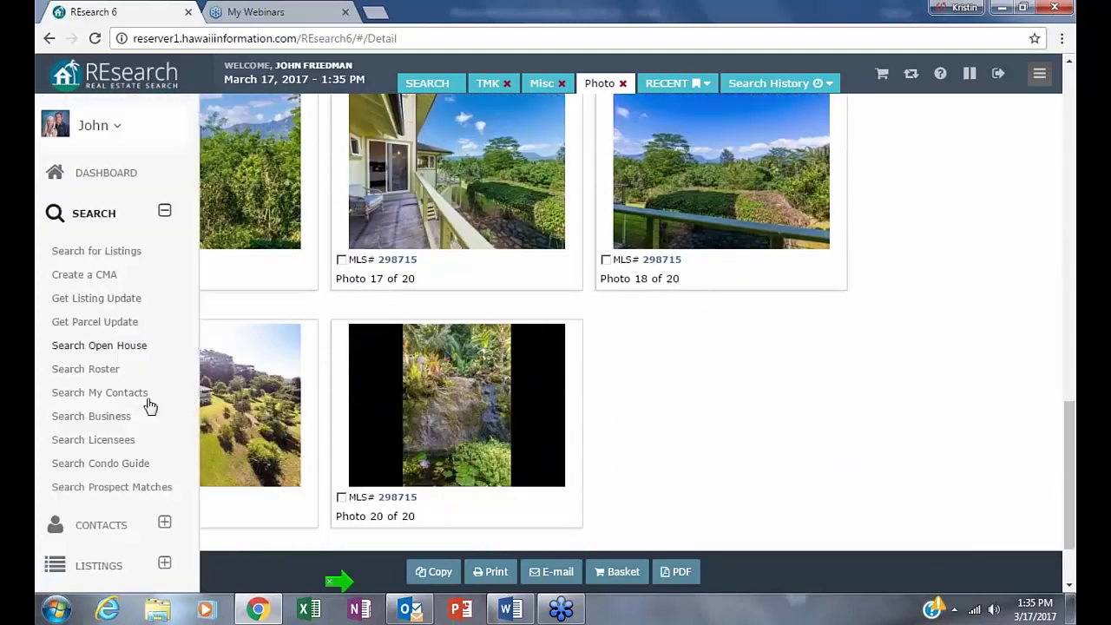
pyautogui.click(121, 392)
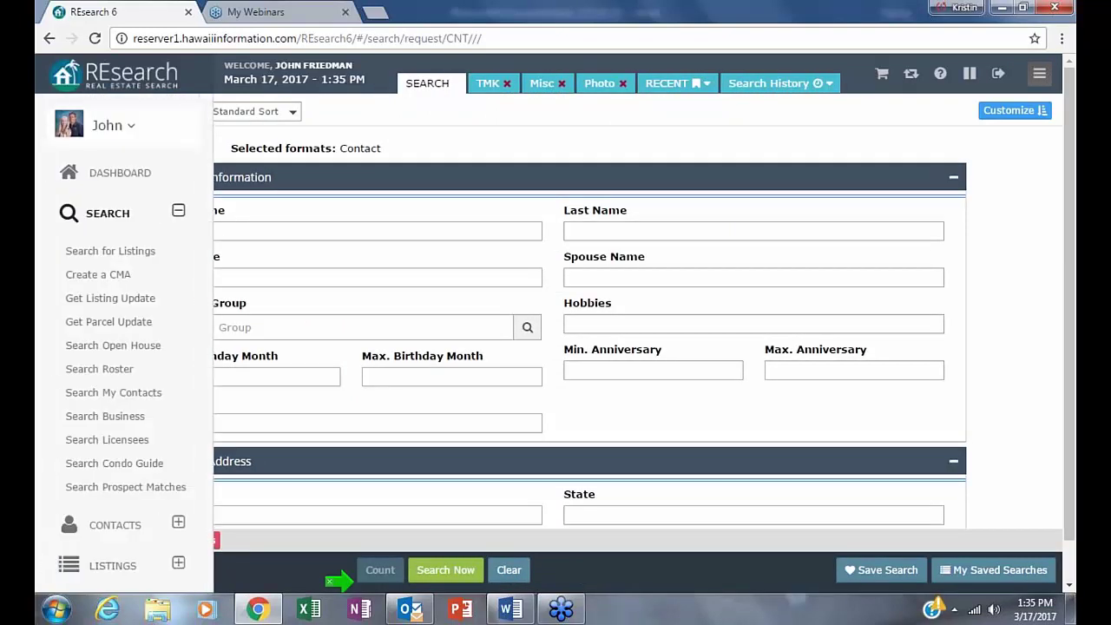
pyautogui.click(49, 38)
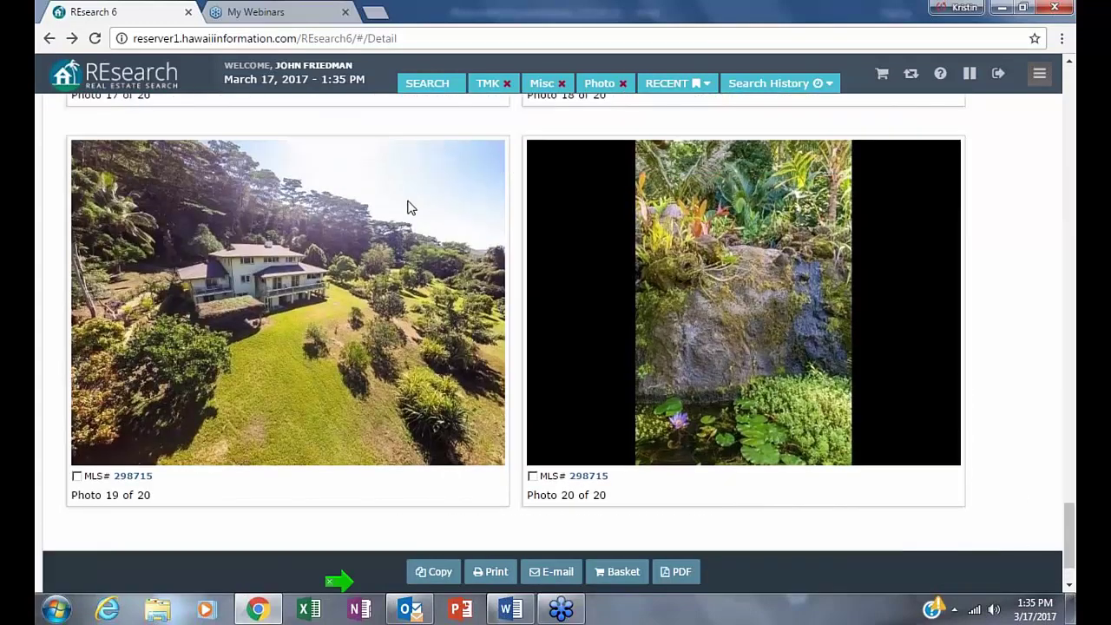
# - Scroll the gallery back up to photo 1 and return to the search results
pyautogui.scroll(4, 412, 223)
pyautogui.scroll(9, 412, 223)
pyautogui.scroll(15, 413, 225)
pyautogui.scroll(15, 412, 227)
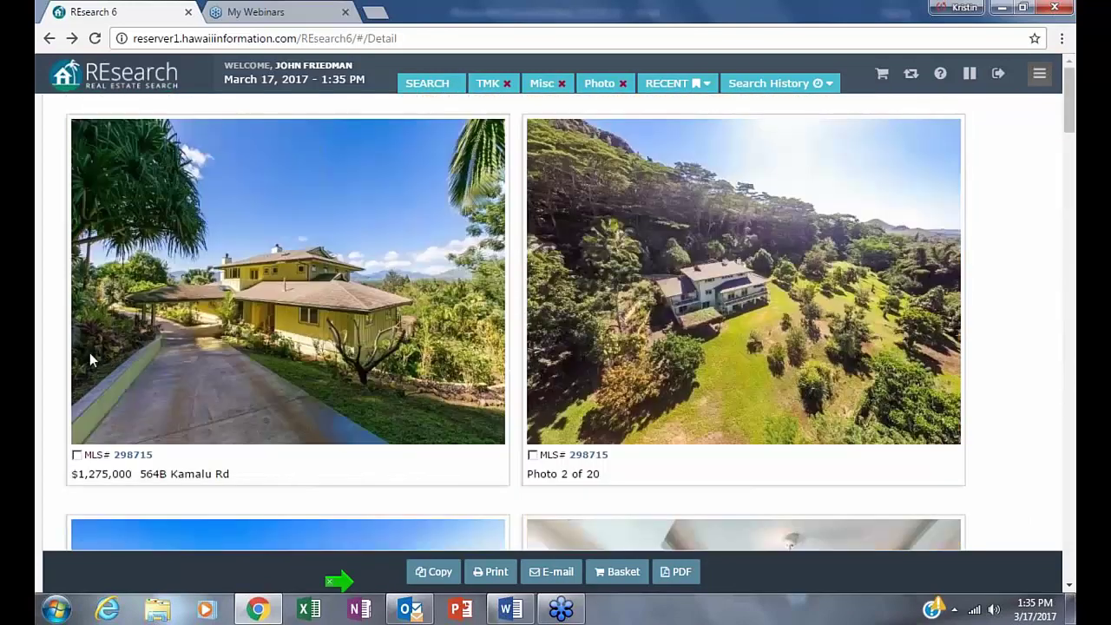
pyautogui.click(47, 40)
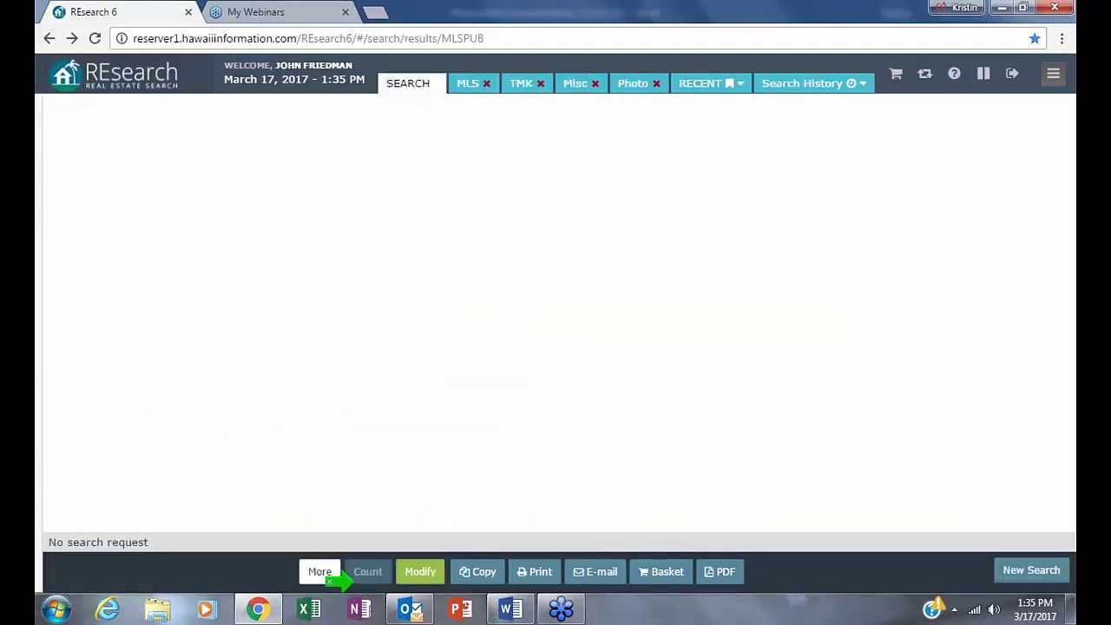
# - Close the TMK, Misc, MLS and Photo result tabs one by one
pyautogui.click(460, 85)
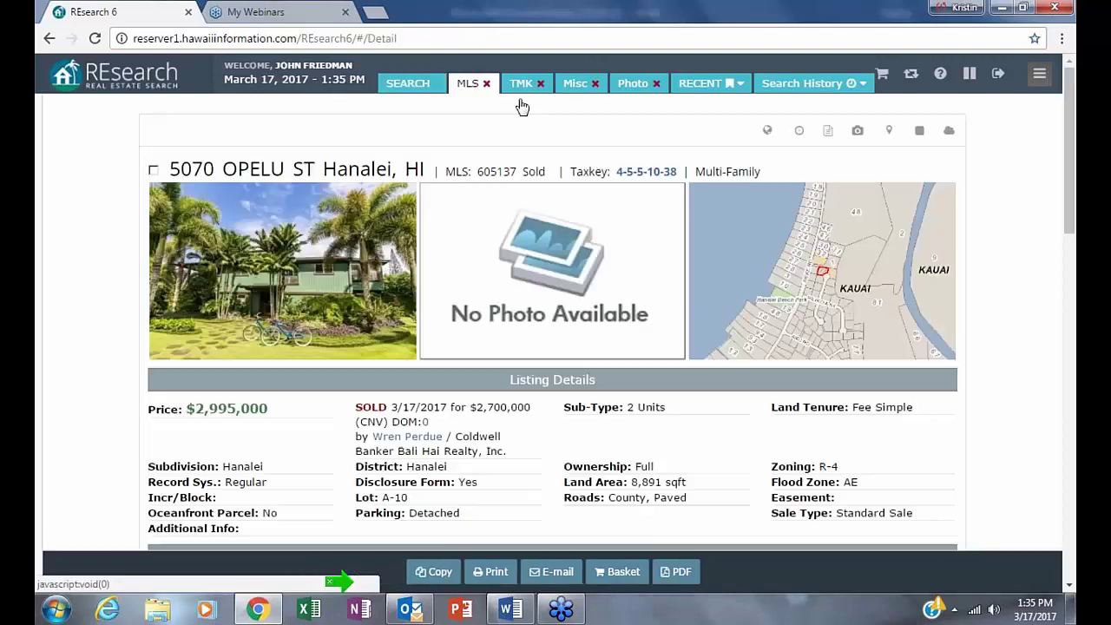
pyautogui.click(514, 83)
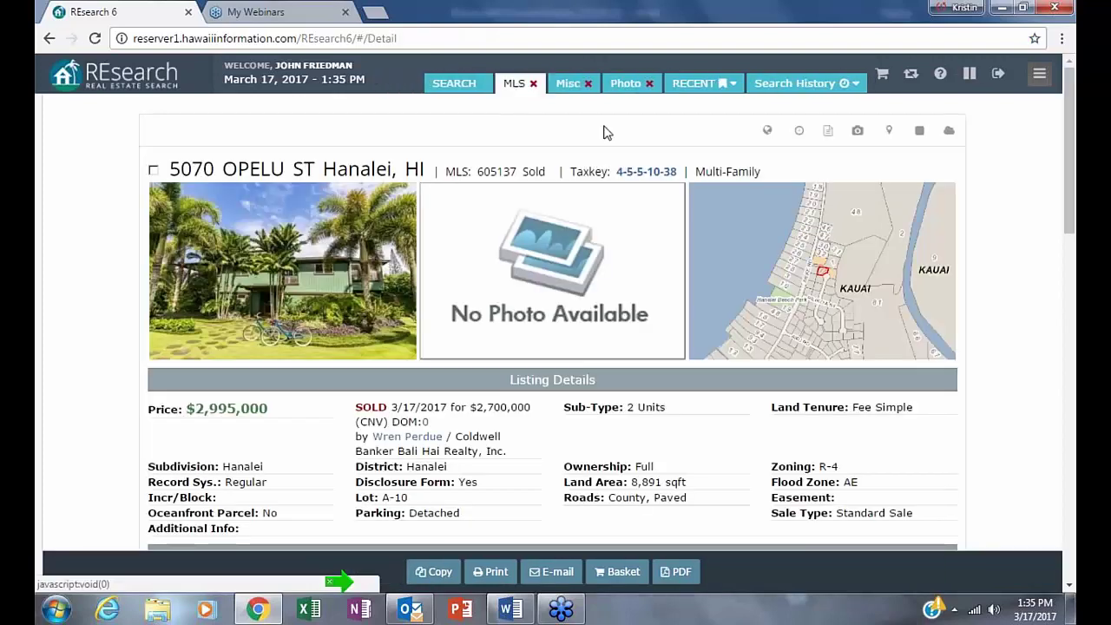
pyautogui.click(587, 83)
pyautogui.click(533, 83)
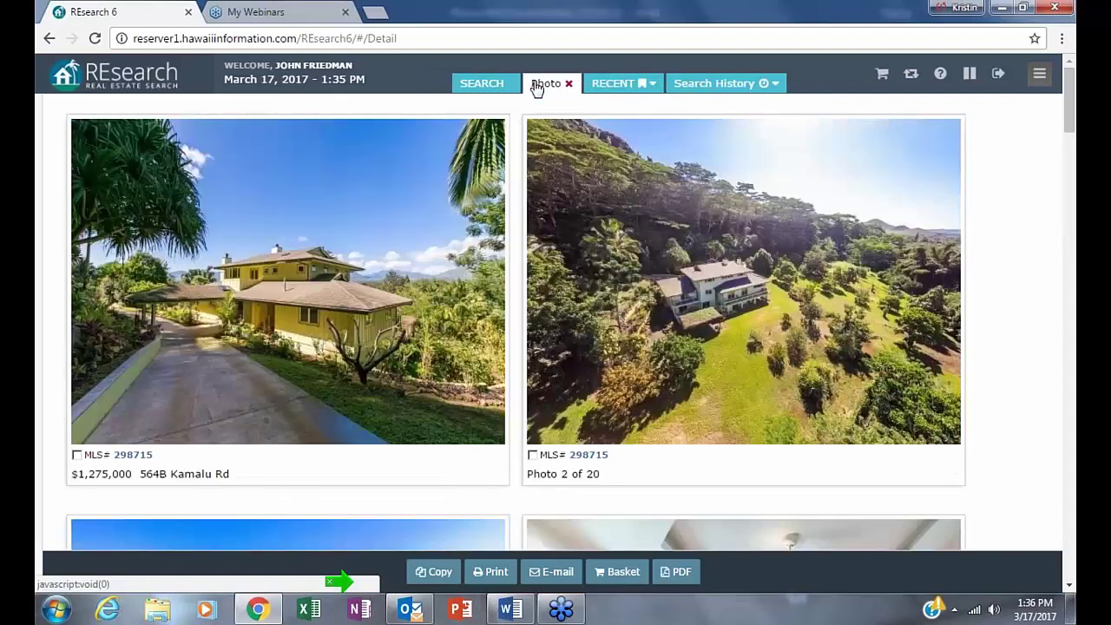
pyautogui.click(569, 83)
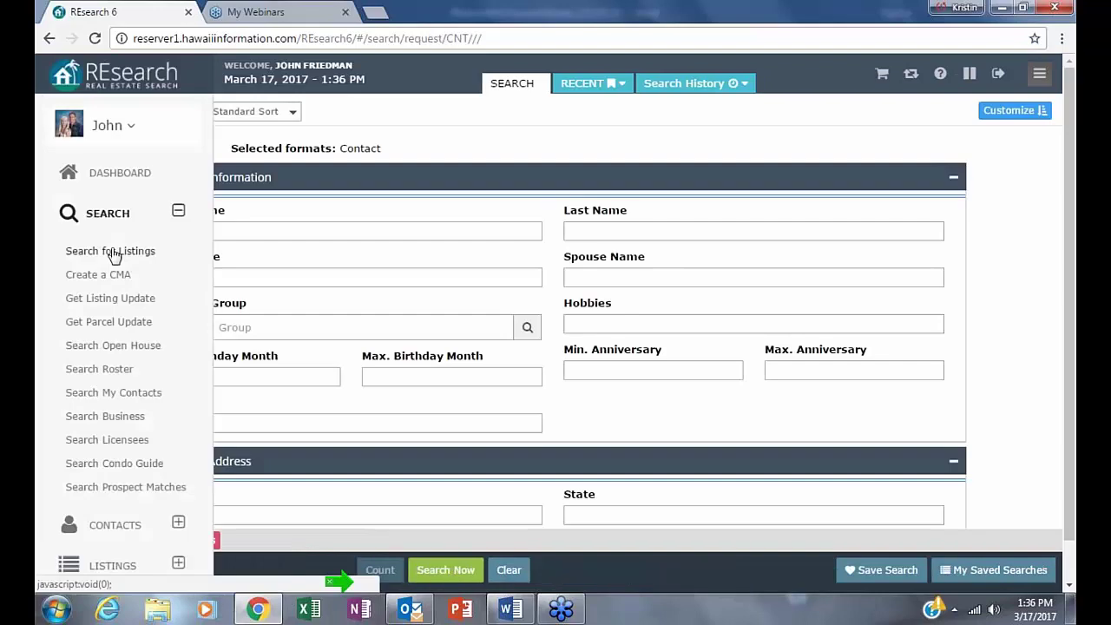
# - Start a new MLS listings search with Status Active and Property Type Residential ticked
pyautogui.click(110, 251)
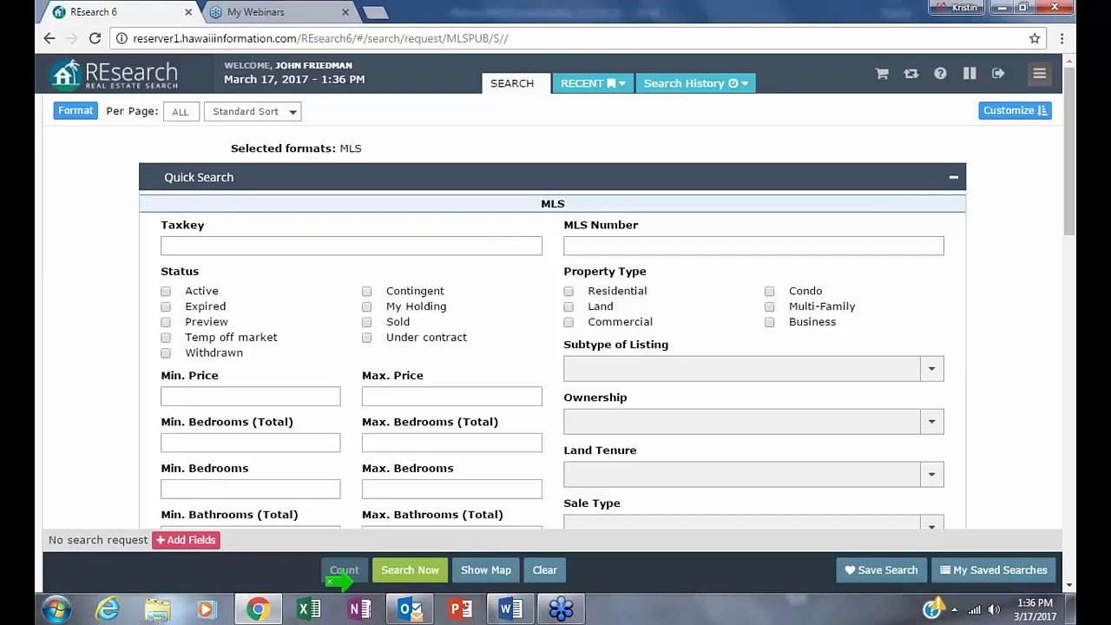
pyautogui.click(166, 291)
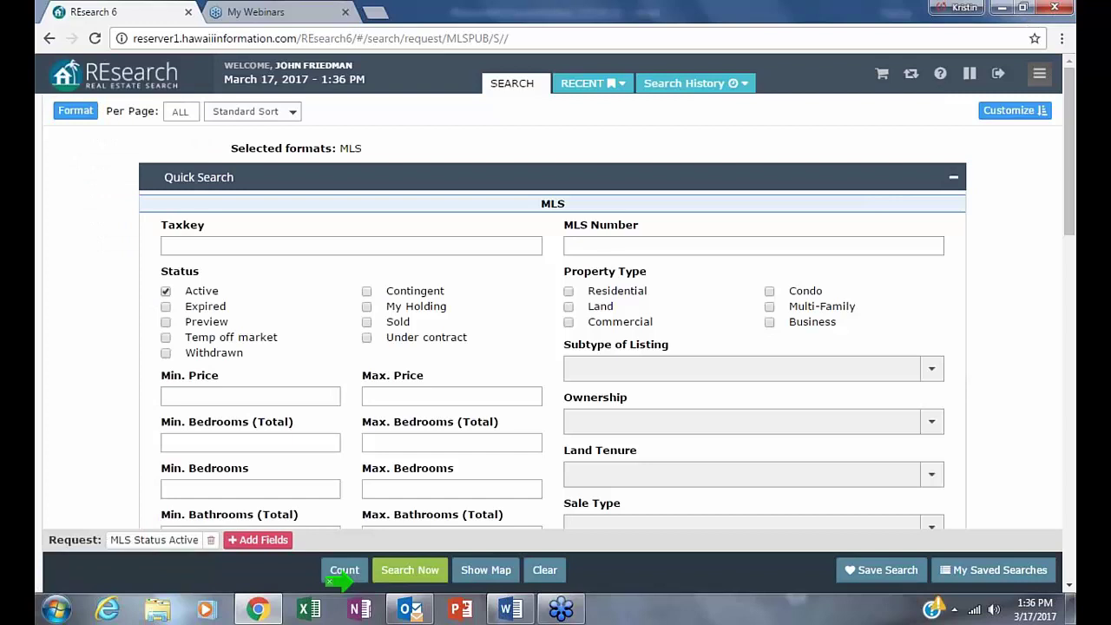
pyautogui.click(569, 291)
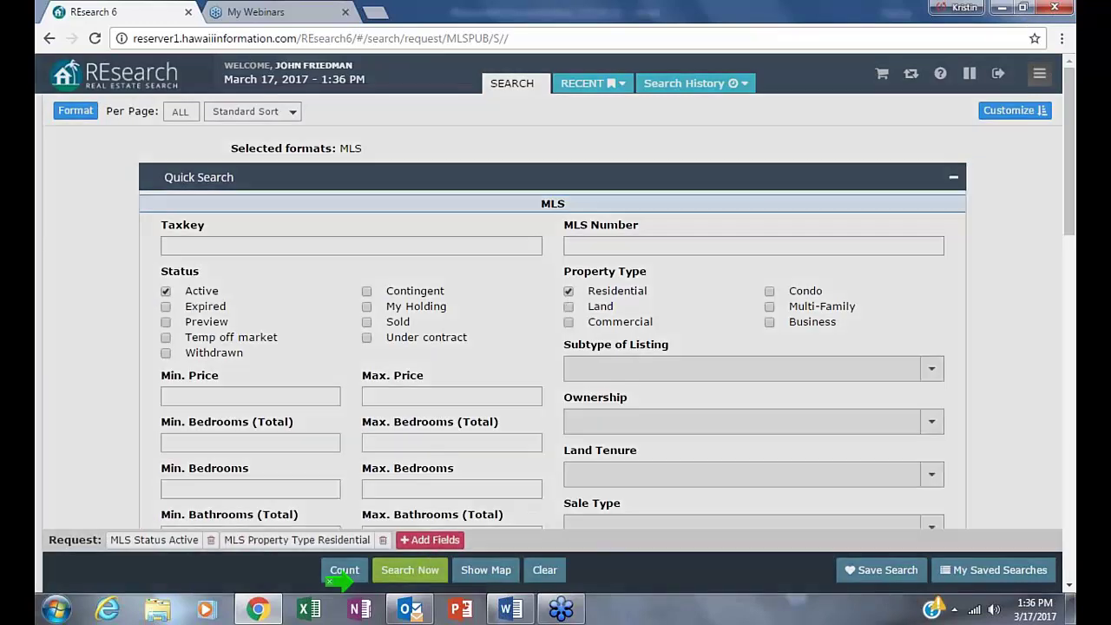
pyautogui.click(424, 540)
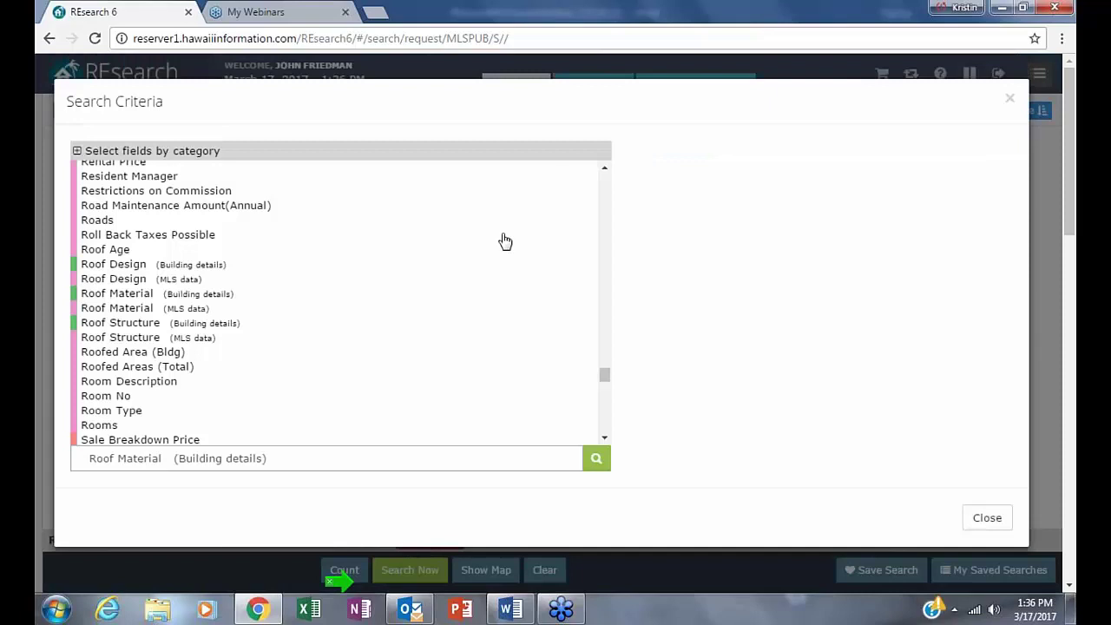
pyautogui.moveTo(565, 112); pyautogui.dragTo(624, 213)
pyautogui.moveTo(603, 145); pyautogui.dragTo(603, 148)
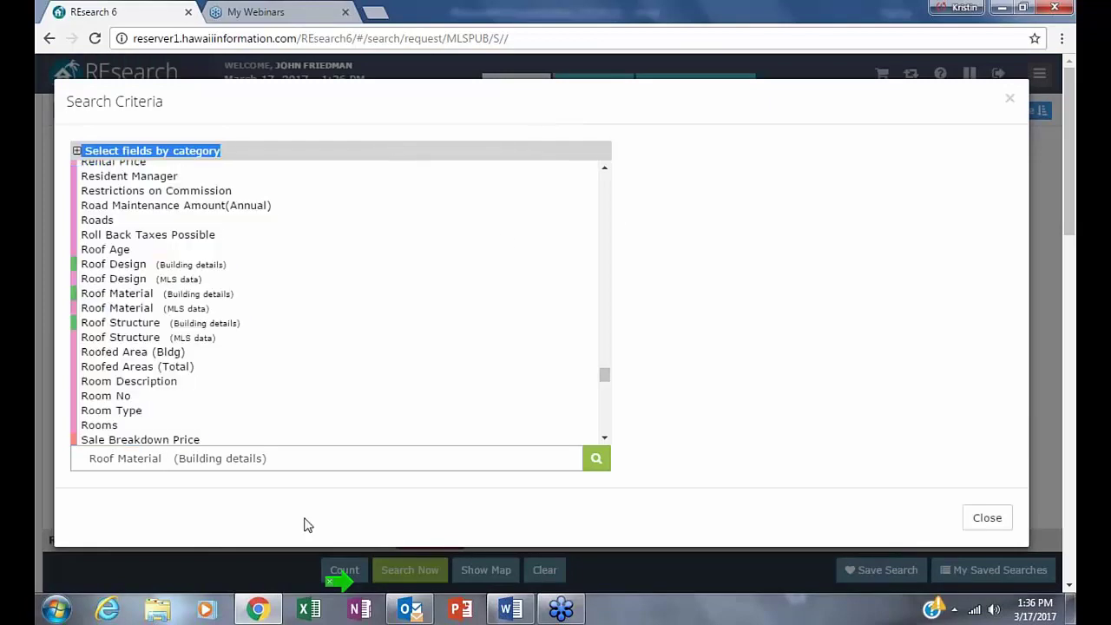
pyautogui.click(1010, 99)
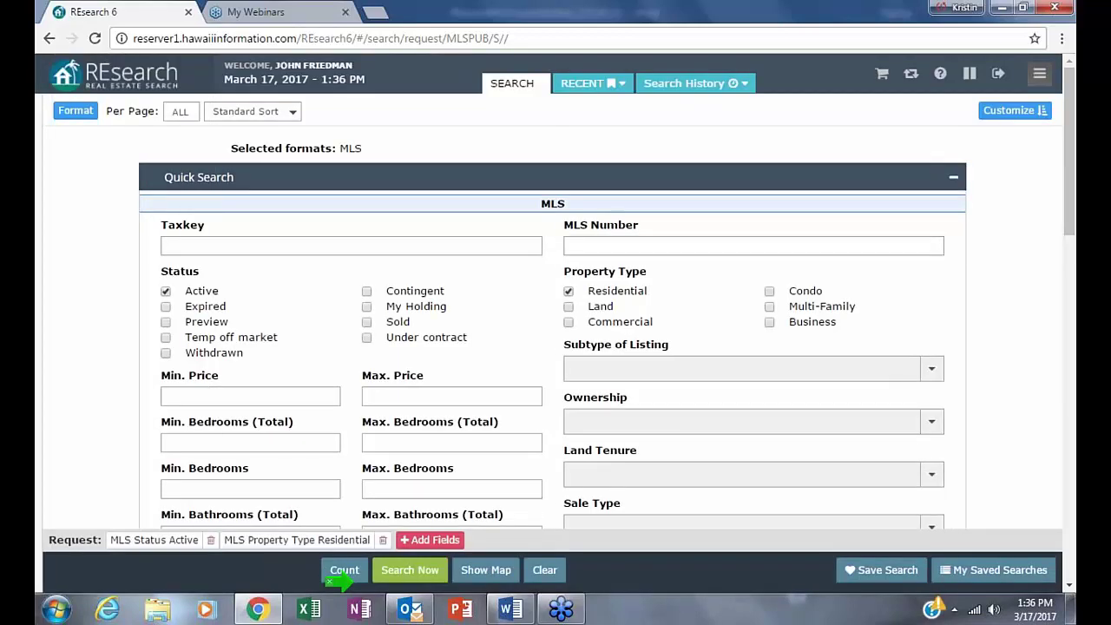
pyautogui.click(164, 243)
# - Search the extra fields for 'taxk' and add Taxkey (Property data) as a criterion
pyautogui.click(430, 538)
pyautogui.click(314, 457)
pyautogui.write('t')
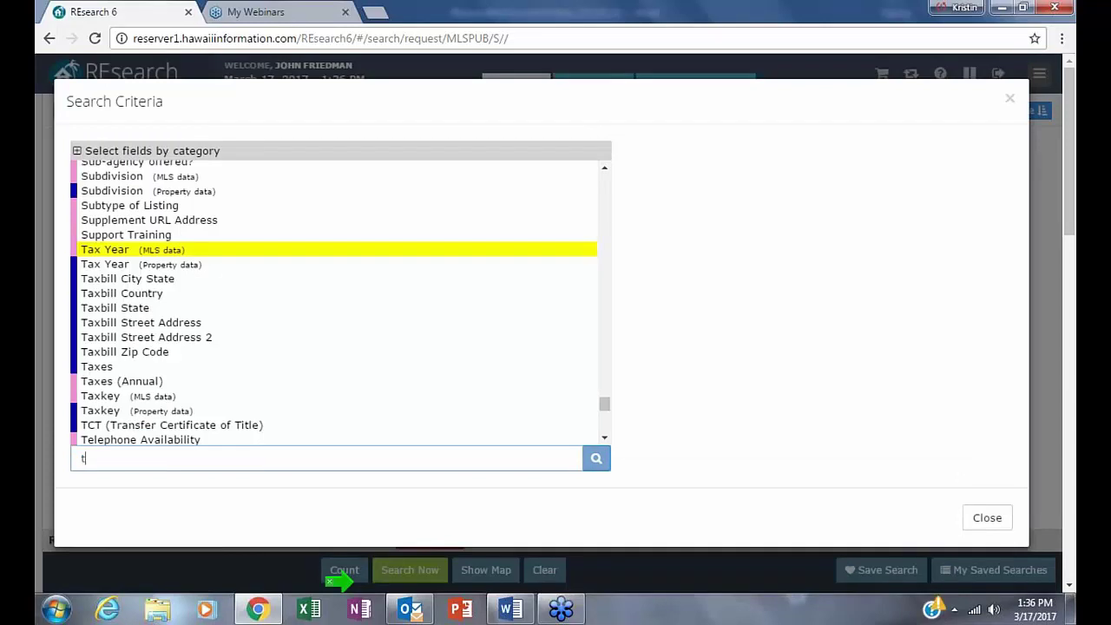
pyautogui.write('axk')
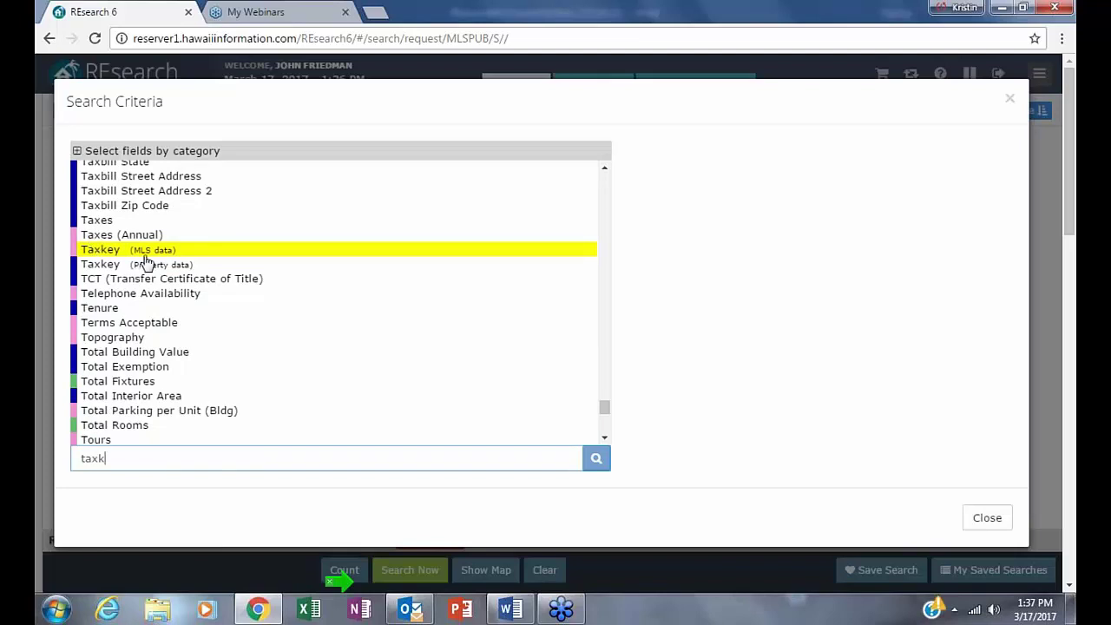
pyautogui.moveTo(100, 270)
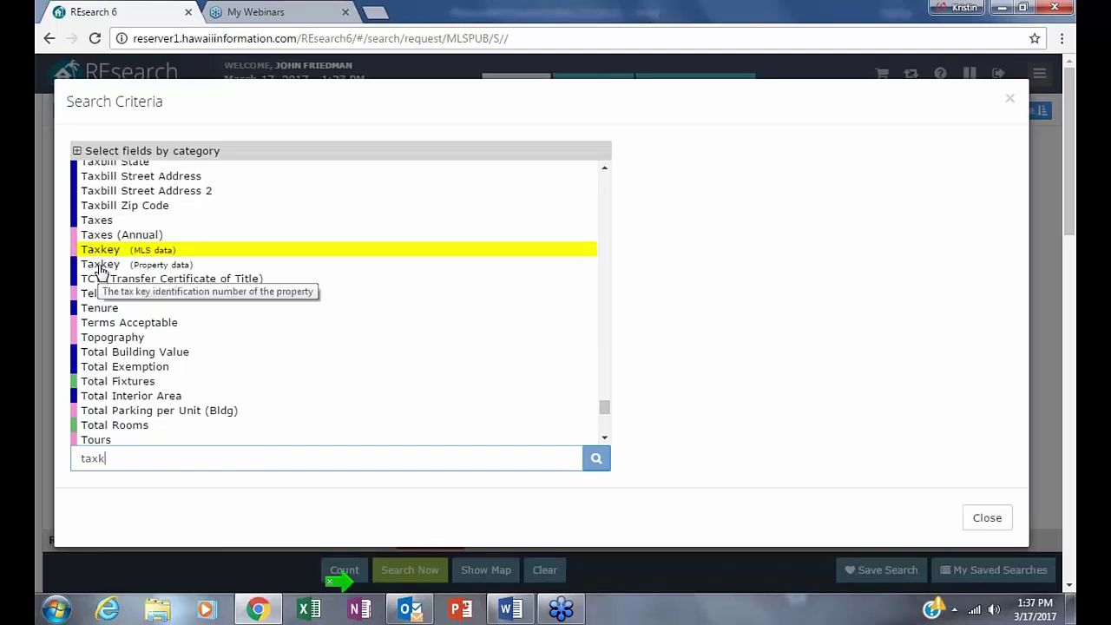
pyautogui.click(102, 265)
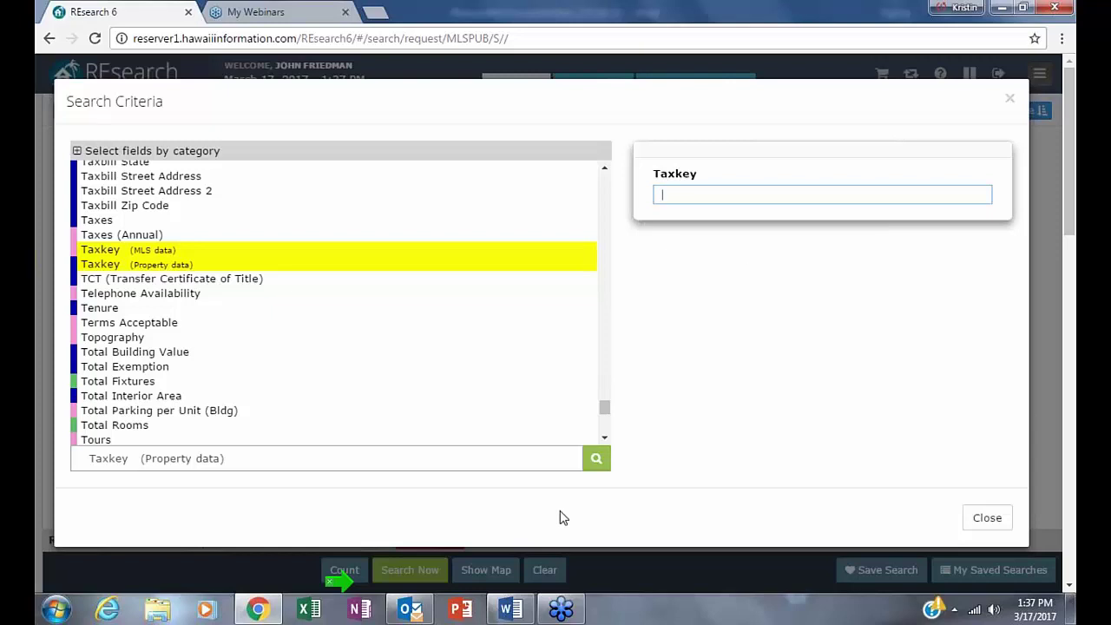
# - Enter 4 as the Taxkey value, confirm it, and close the field chooser
pyautogui.click(1009, 101)
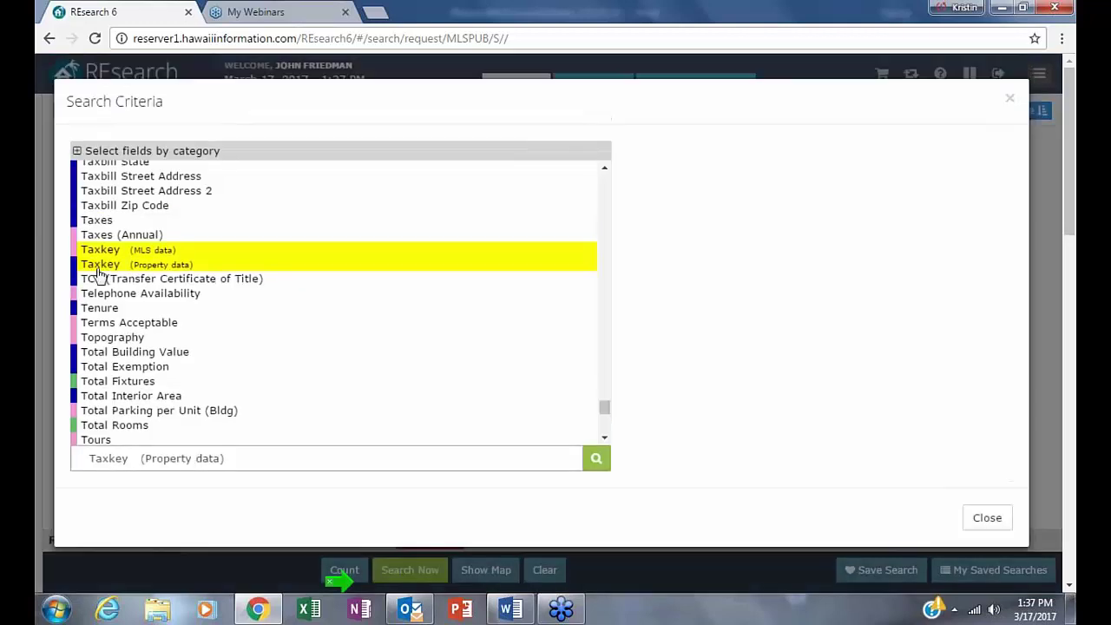
pyautogui.click(98, 269)
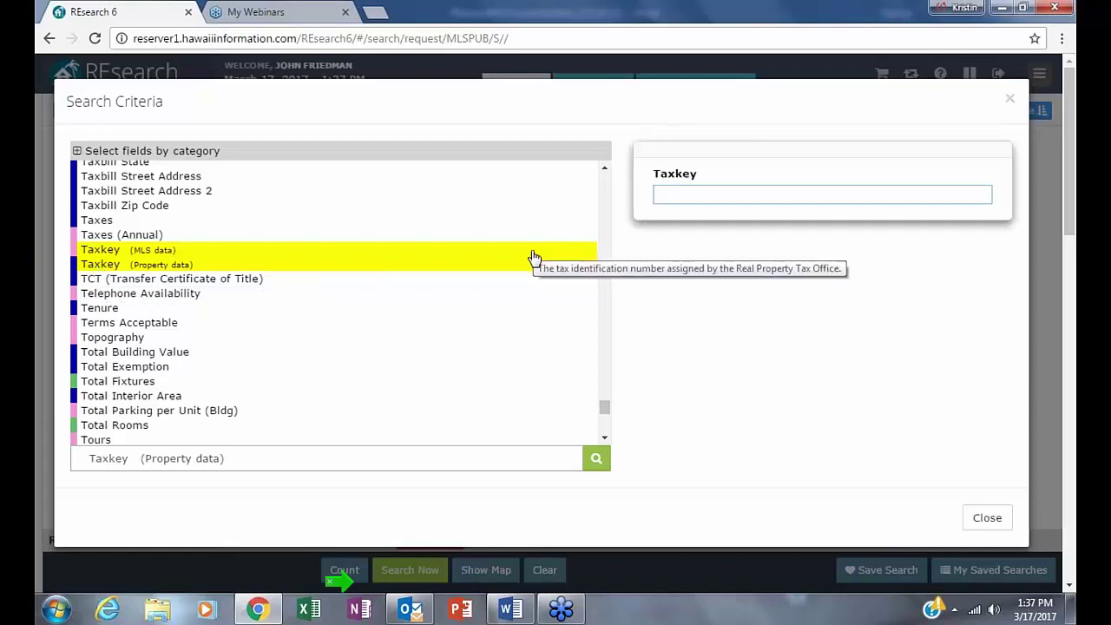
pyautogui.write('4')
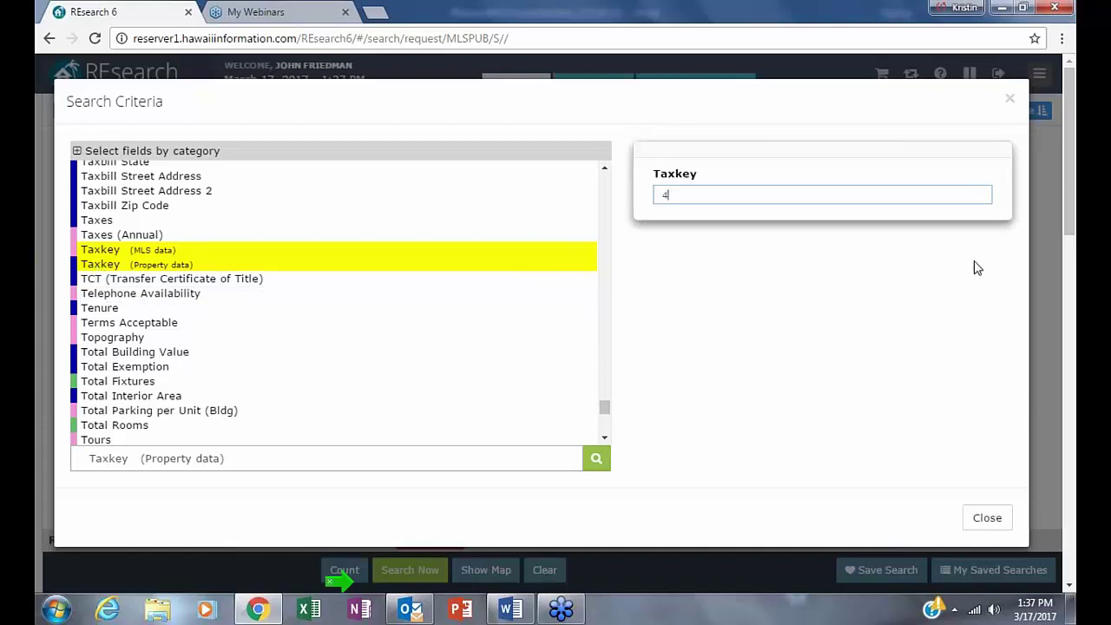
pyautogui.click(988, 165)
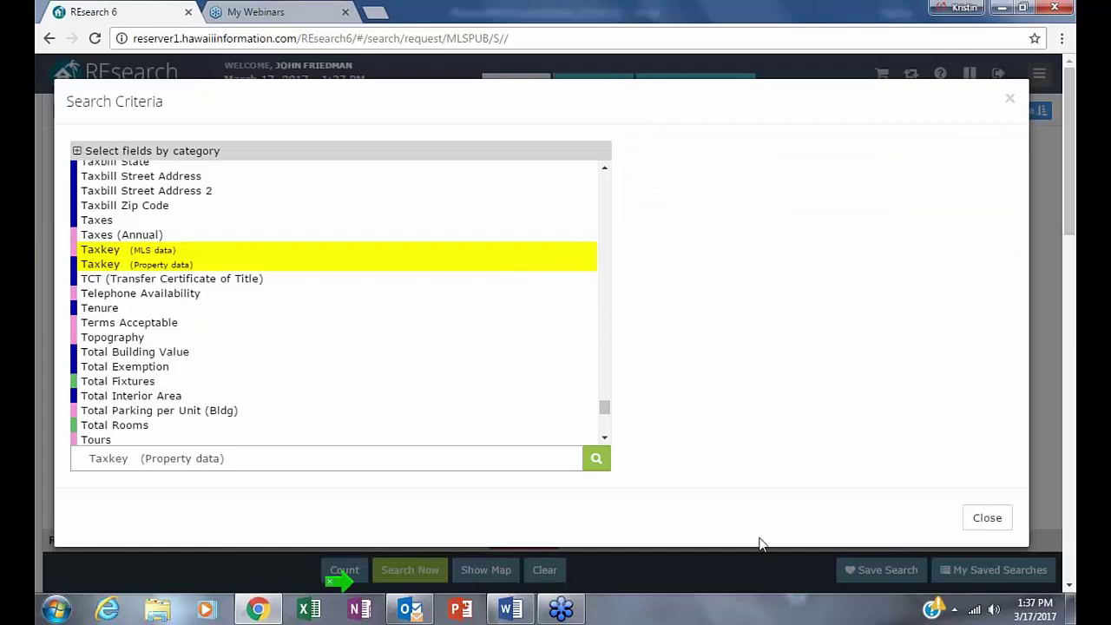
pyautogui.click(1008, 100)
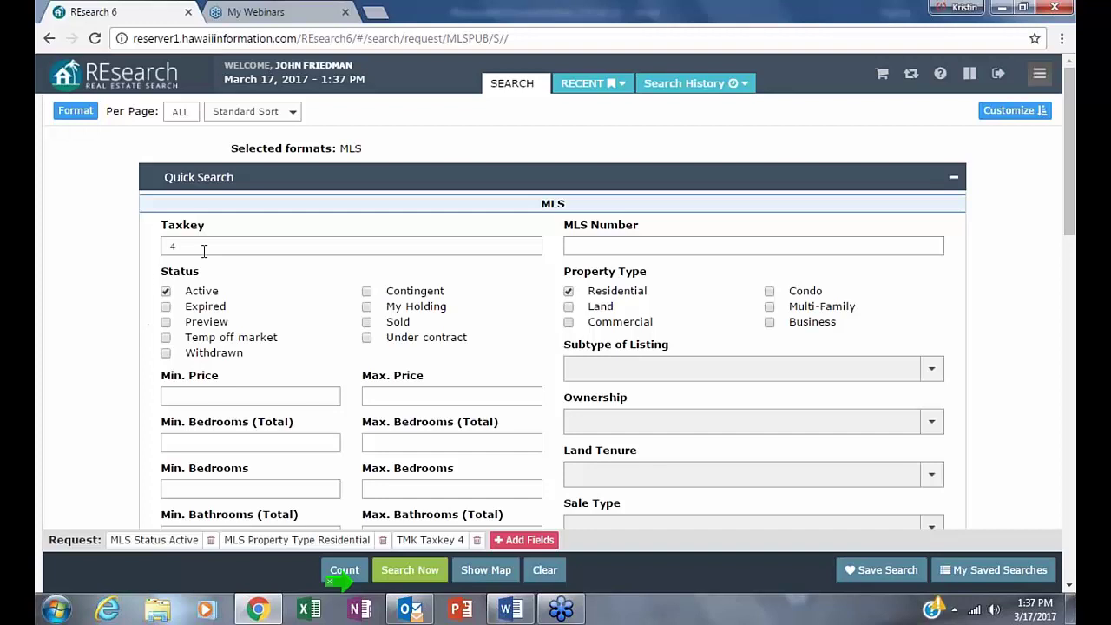
# - Add a Remarks - Public criterion with the value *horse* and close the field chooser
pyautogui.click(523, 540)
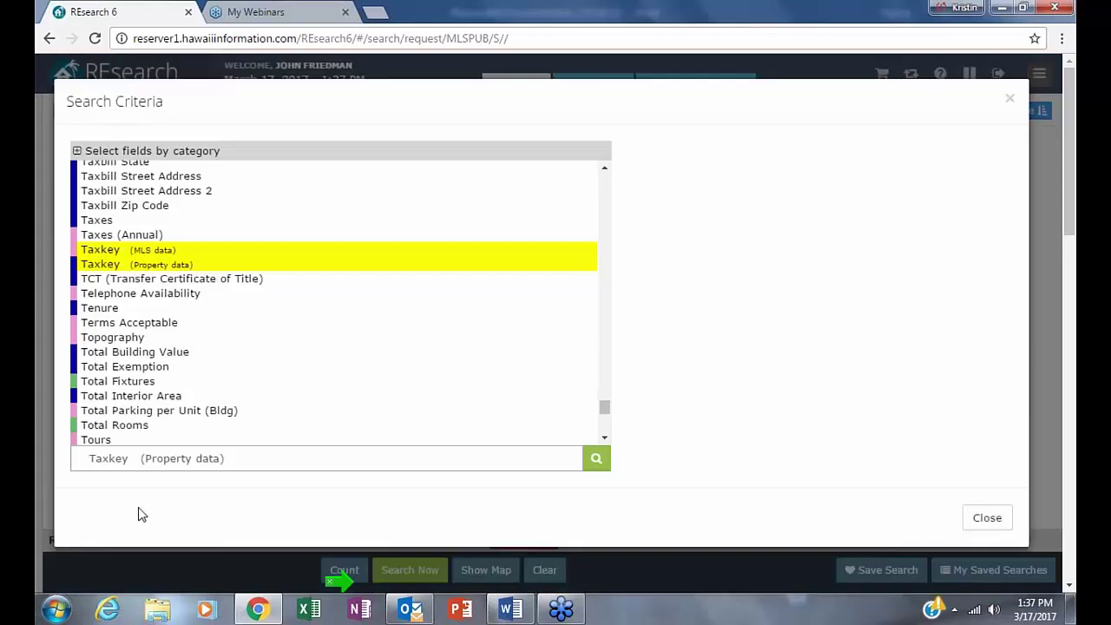
pyautogui.write('r')
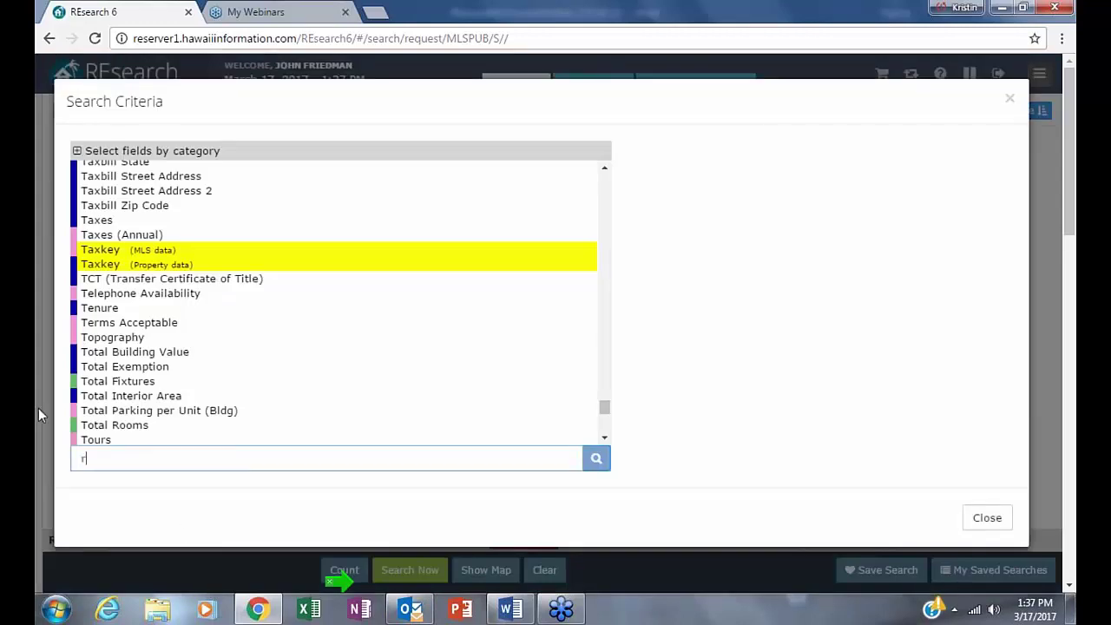
pyautogui.write('emar')
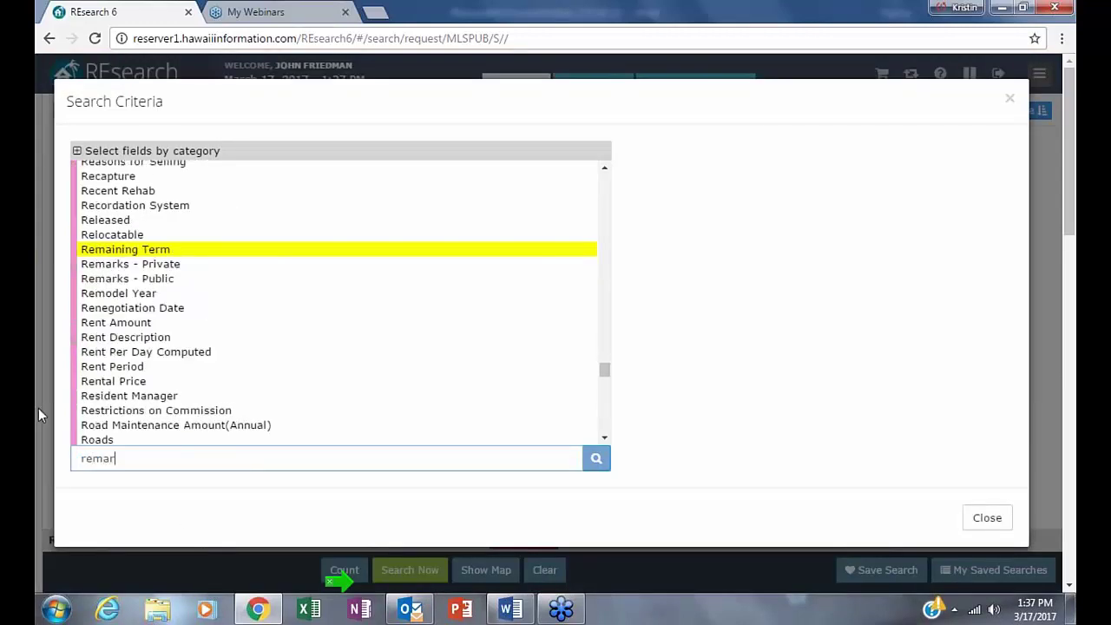
pyautogui.write('ks')
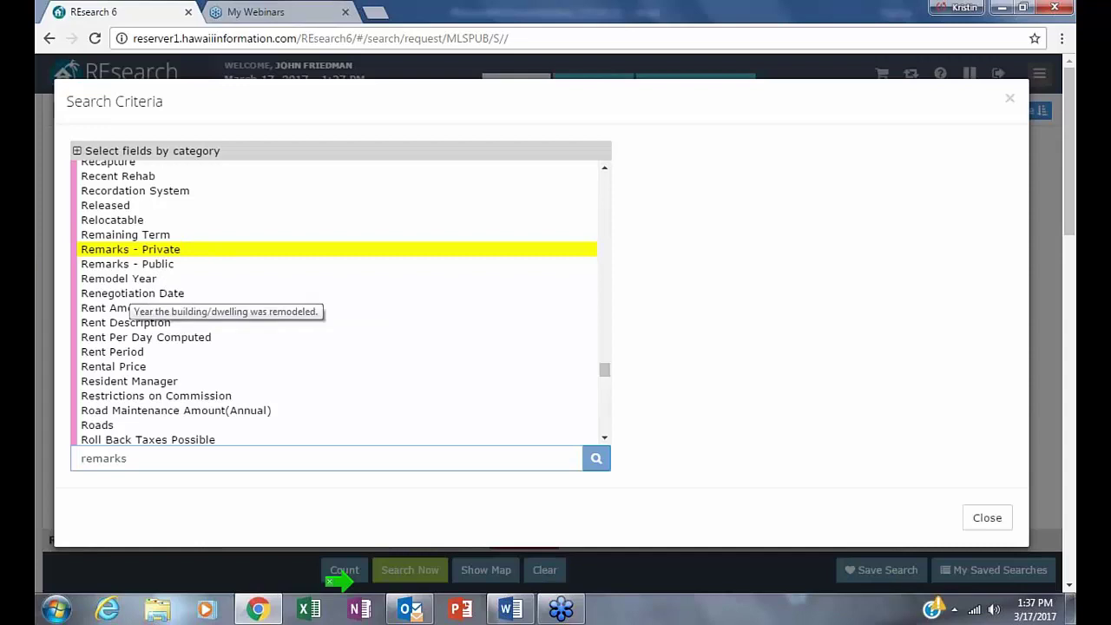
pyautogui.click(106, 266)
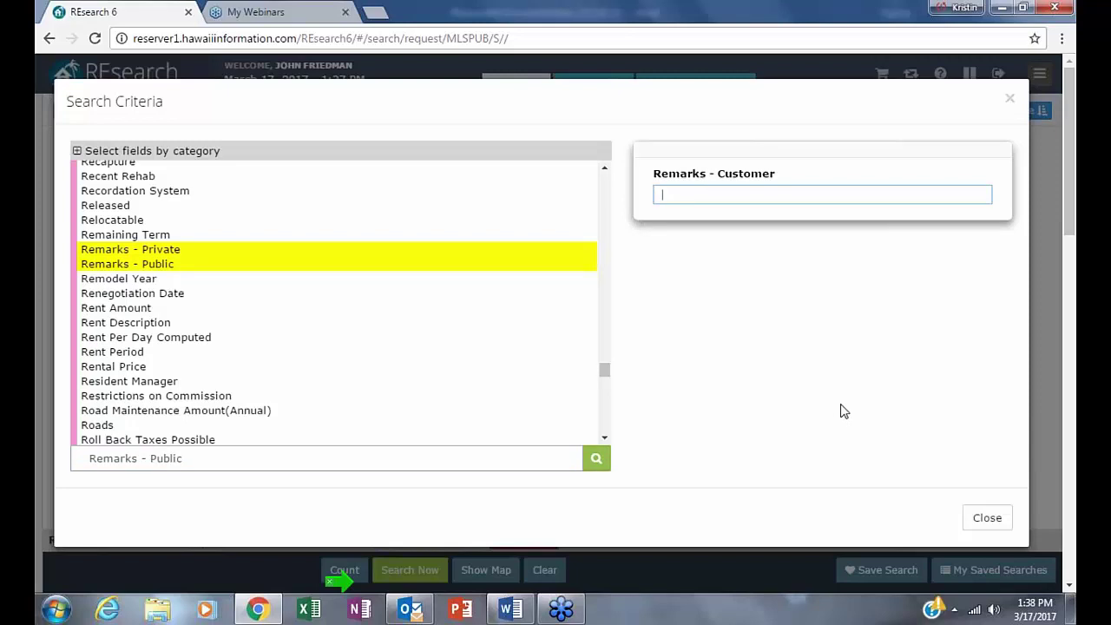
pyautogui.write('horse*')
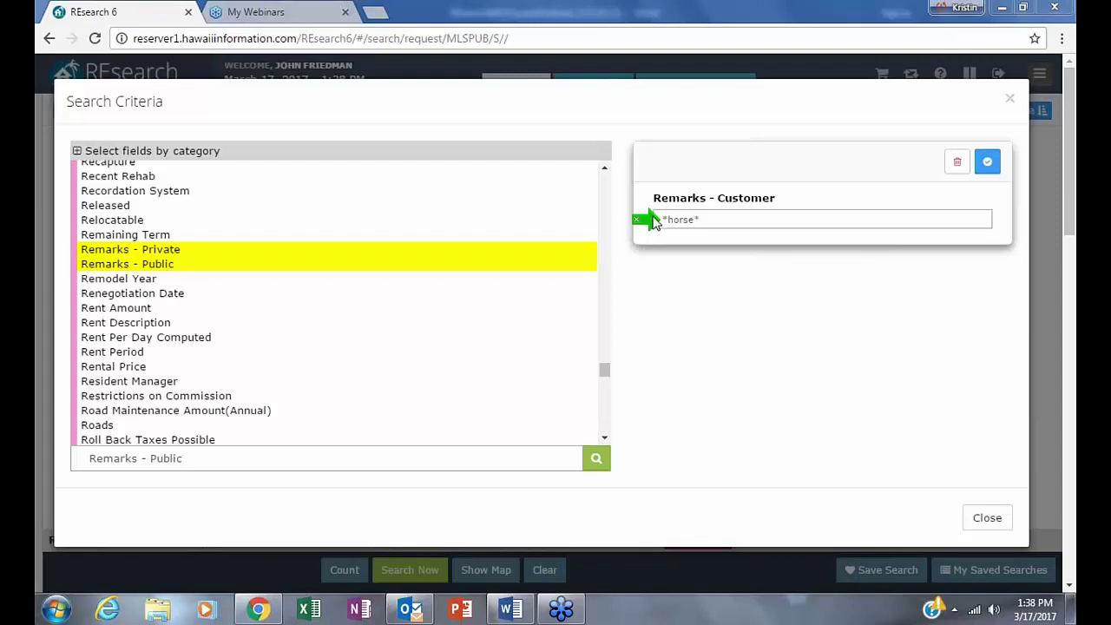
pyautogui.click(668, 215)
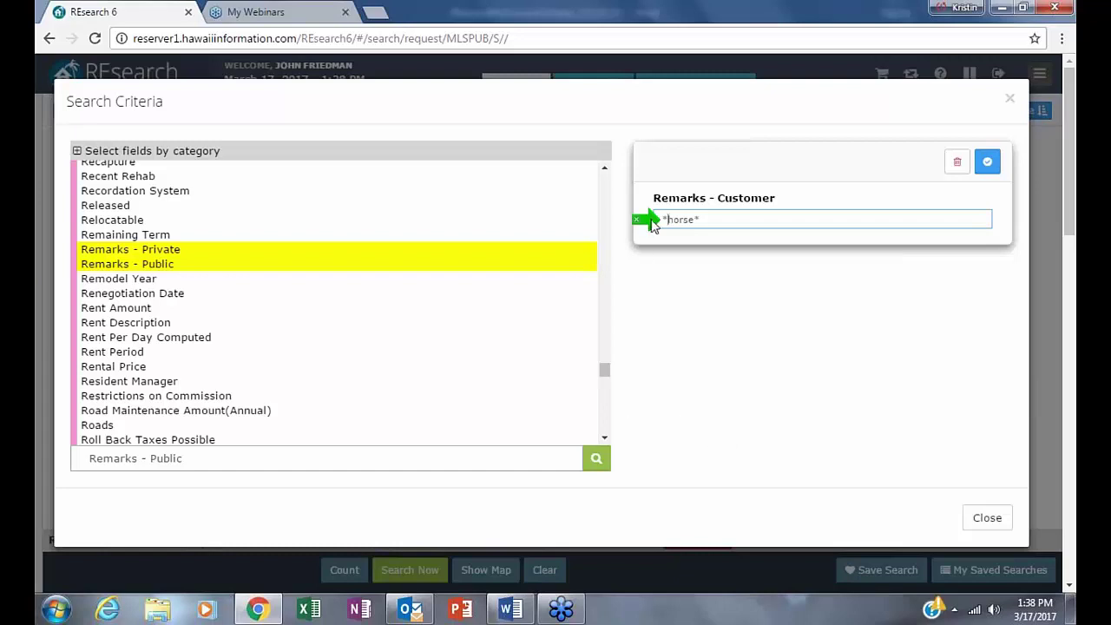
pyautogui.moveTo(653, 230)
pyautogui.mouseDown()
pyautogui.moveTo(669, 219)
pyautogui.moveTo(684, 232)
pyautogui.moveTo(674, 216)
pyautogui.moveTo(700, 216)
pyautogui.moveTo(649, 226)
pyautogui.mouseUp()
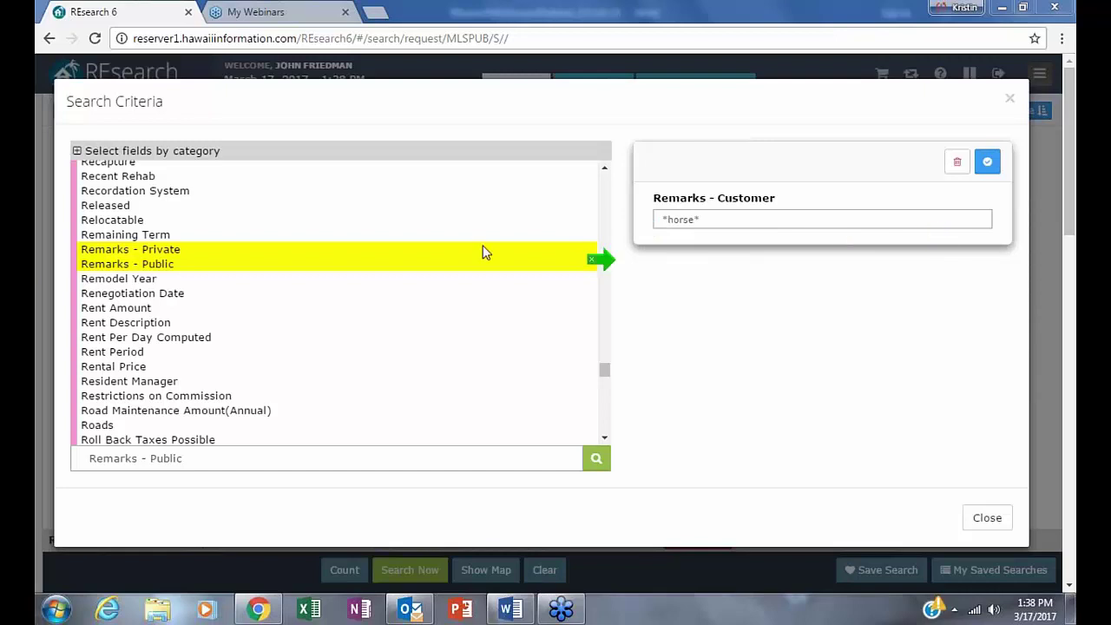
pyautogui.moveTo(610, 313)
pyautogui.mouseDown()
pyautogui.moveTo(601, 323)
pyautogui.moveTo(653, 161)
pyautogui.mouseUp()
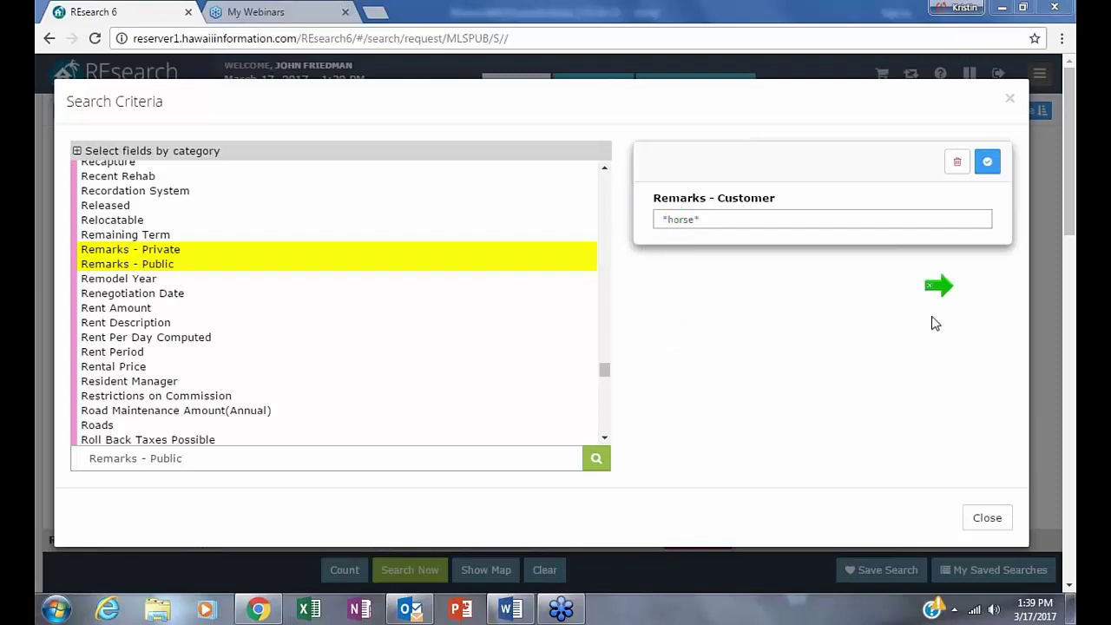
pyautogui.click(986, 162)
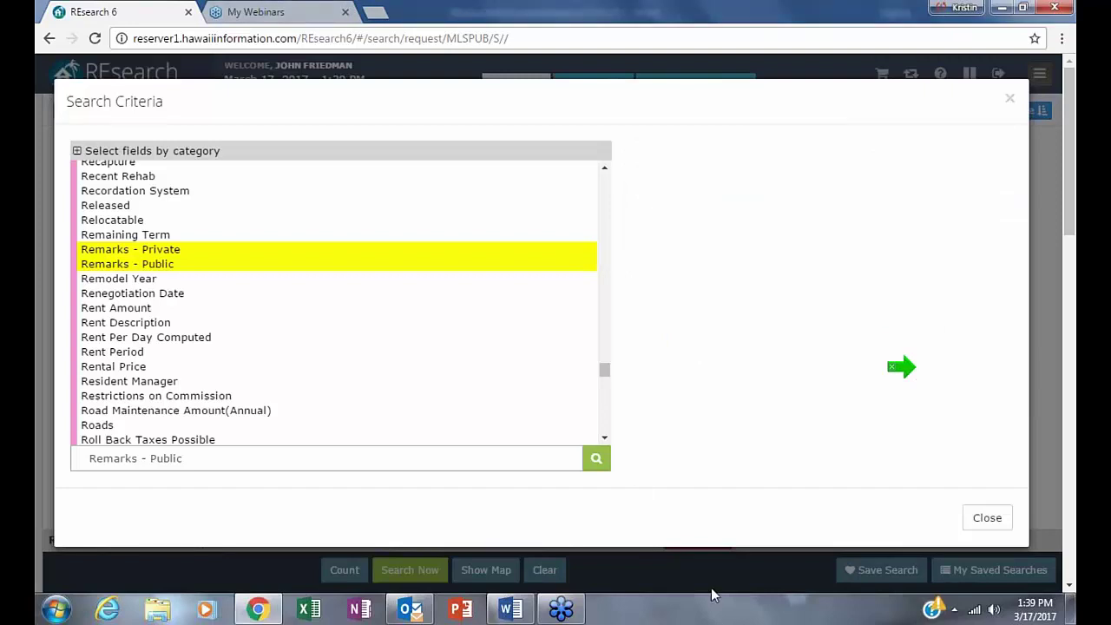
pyautogui.click(1017, 100)
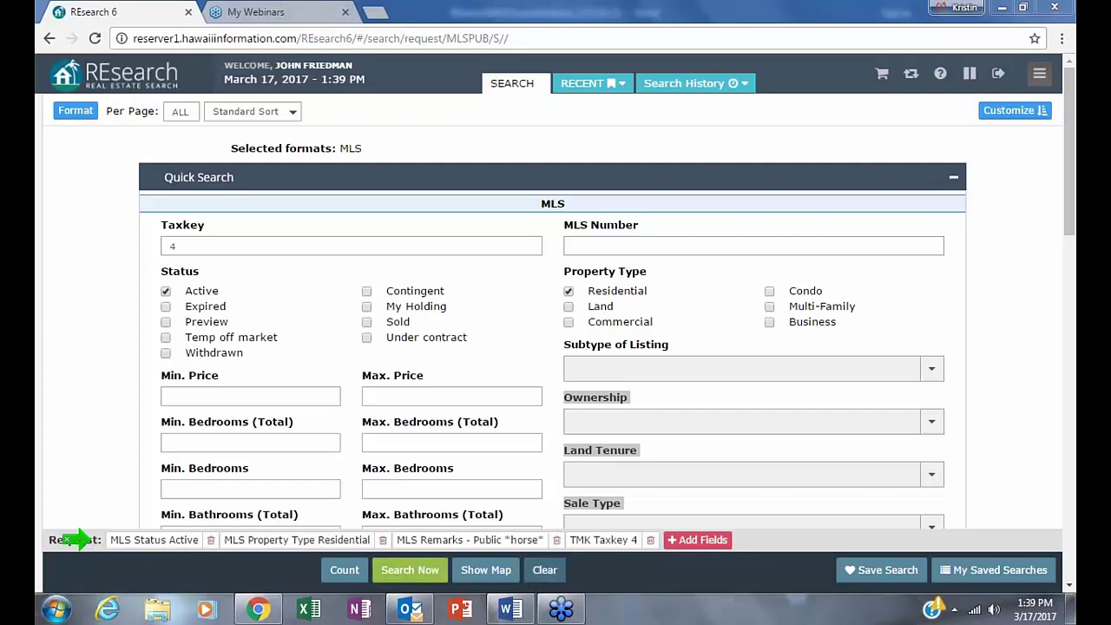
# - Keep the MLS result format and count the matching listings, getting 8
pyautogui.click(60, 111)
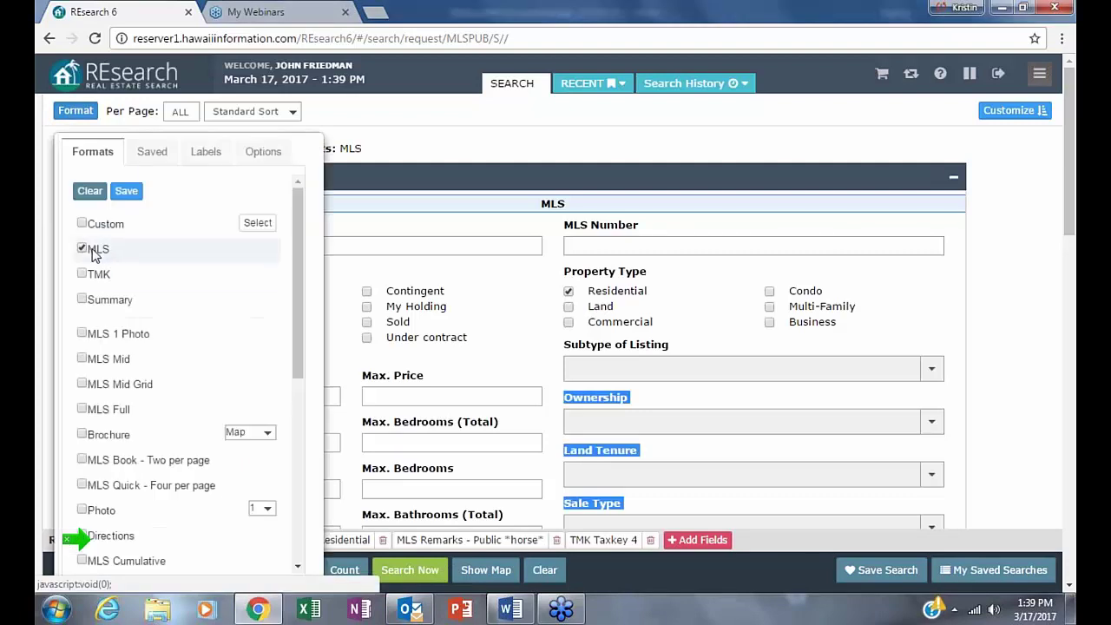
pyautogui.click(77, 112)
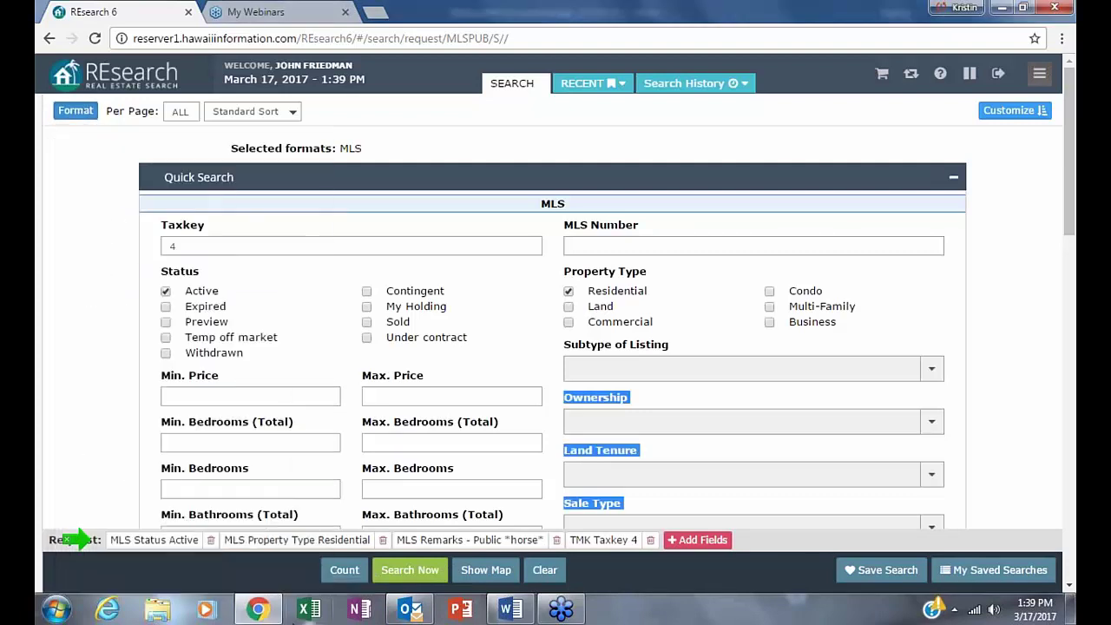
pyautogui.click(345, 569)
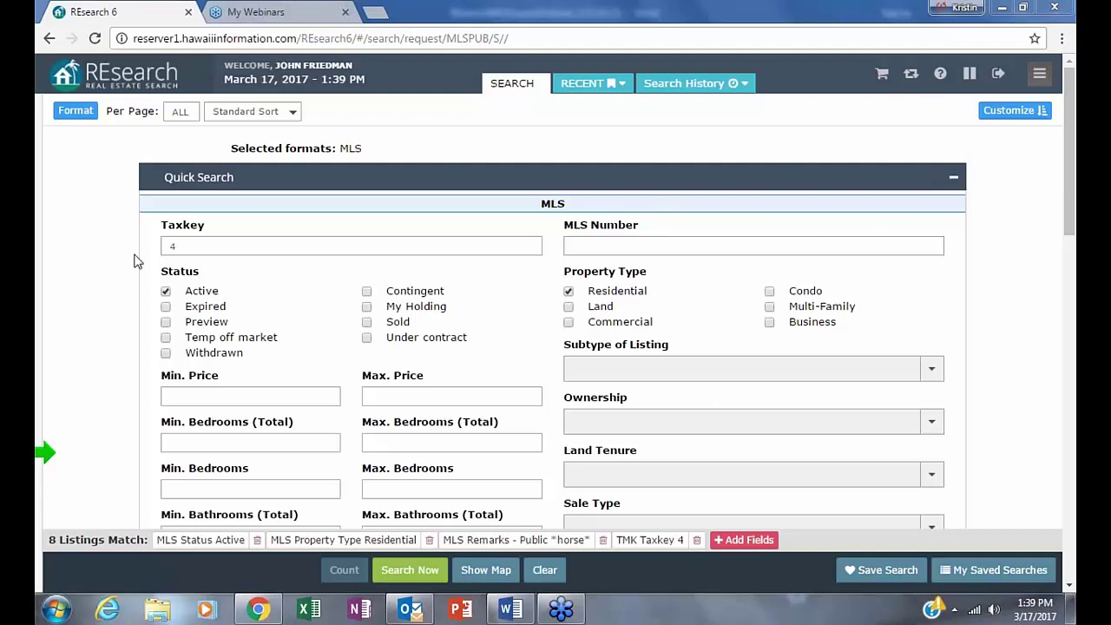
# - Review the search form fields, result format choices and extra search types in the navigation
pyautogui.moveTo(161, 228); pyautogui.dragTo(946, 505)
pyautogui.scroll(-5, 868, 463)
pyautogui.scroll(5, 945, 434)
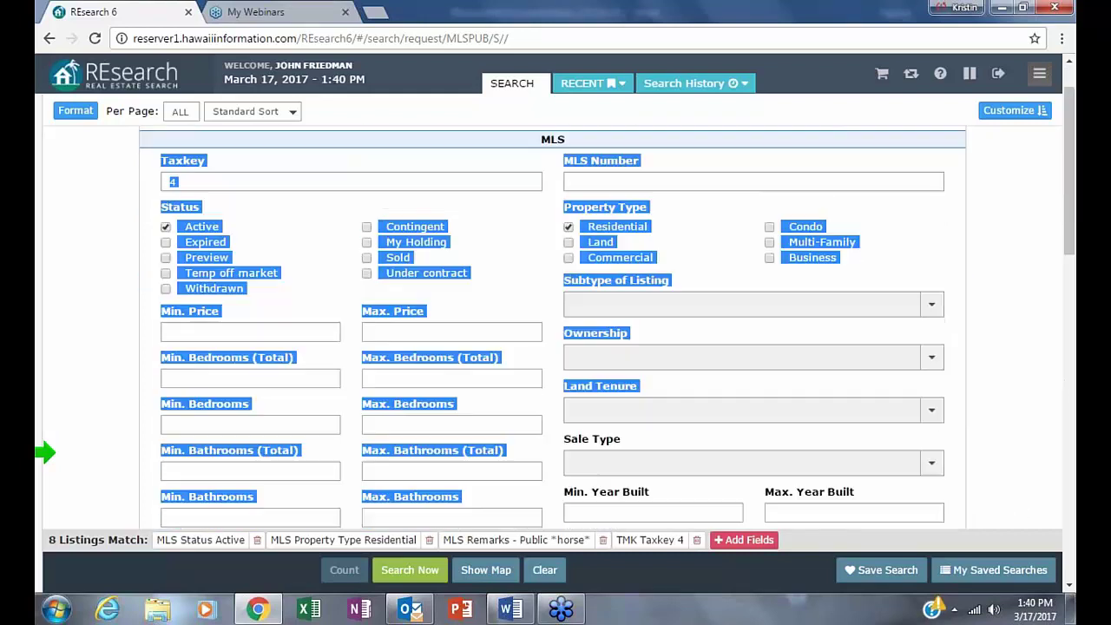
pyautogui.click(1050, 328)
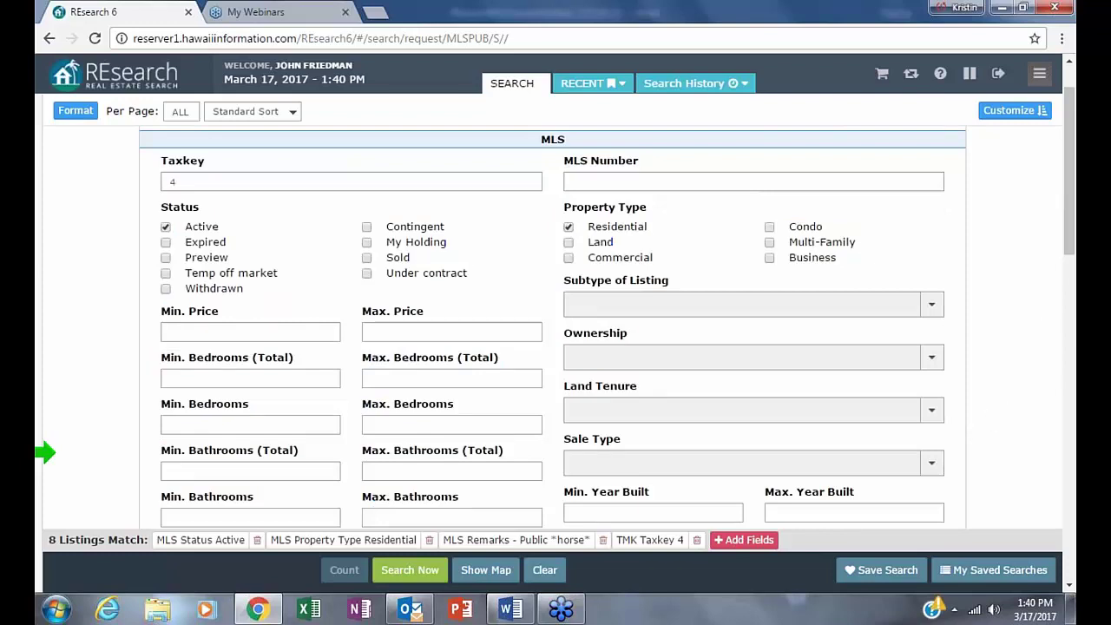
pyautogui.click(77, 112)
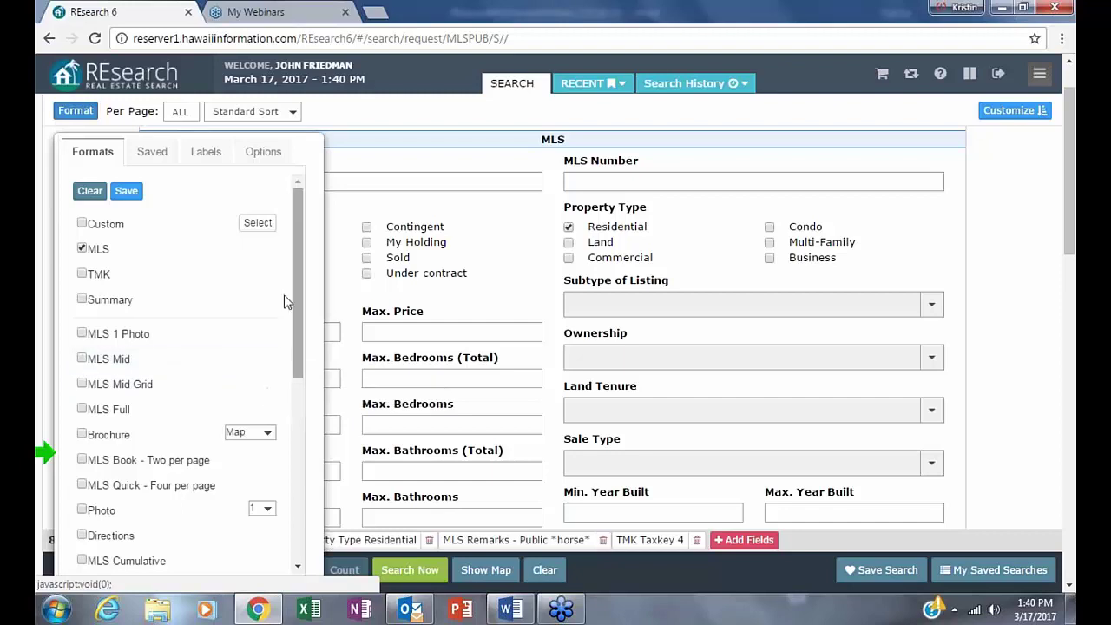
pyautogui.scroll(-1, 552, 330)
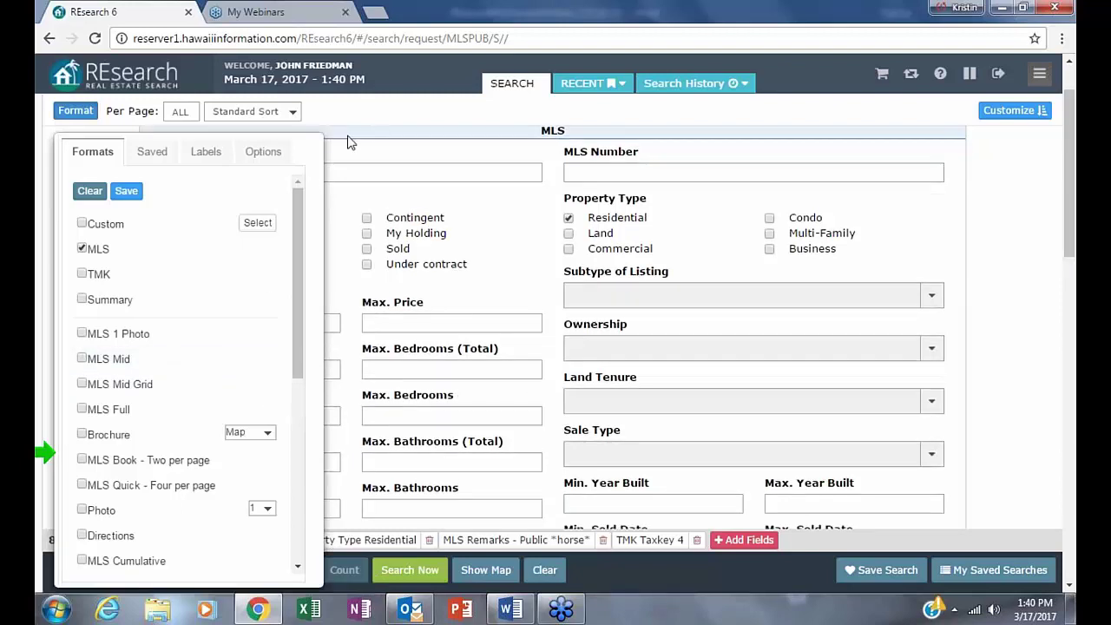
pyautogui.click(380, 130)
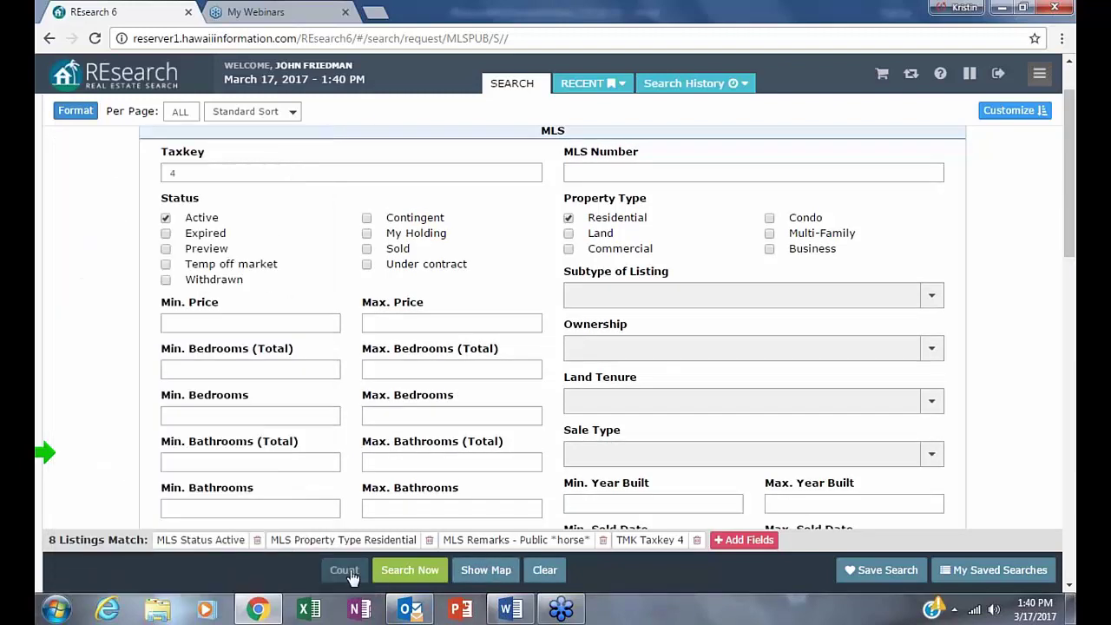
pyautogui.moveTo(43, 450)
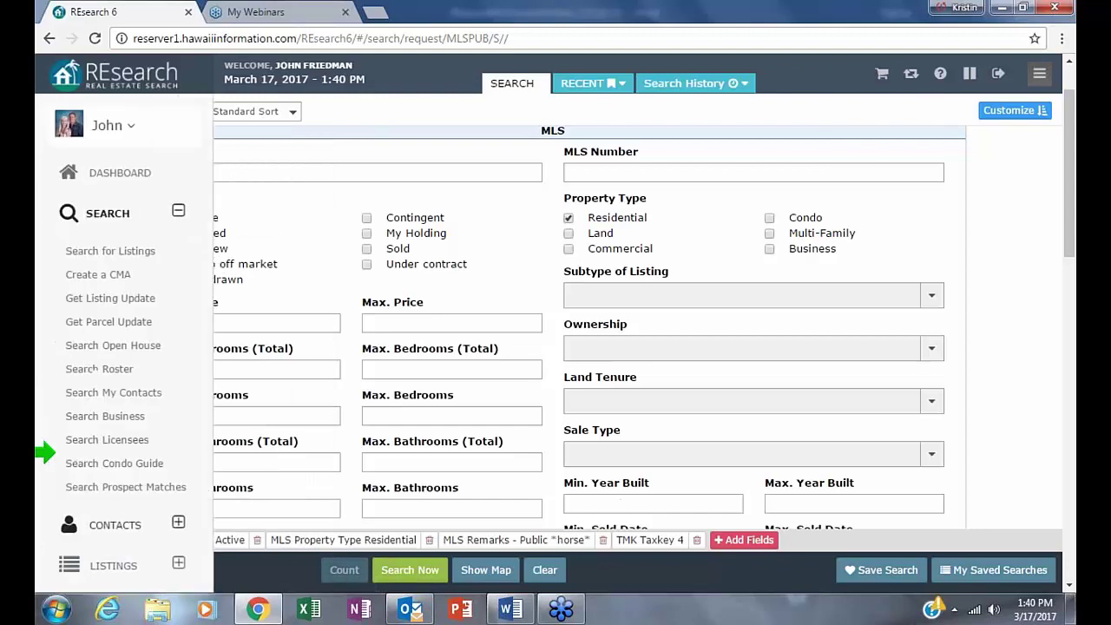
pyautogui.moveTo(42, 445); pyautogui.dragTo(42, 525)
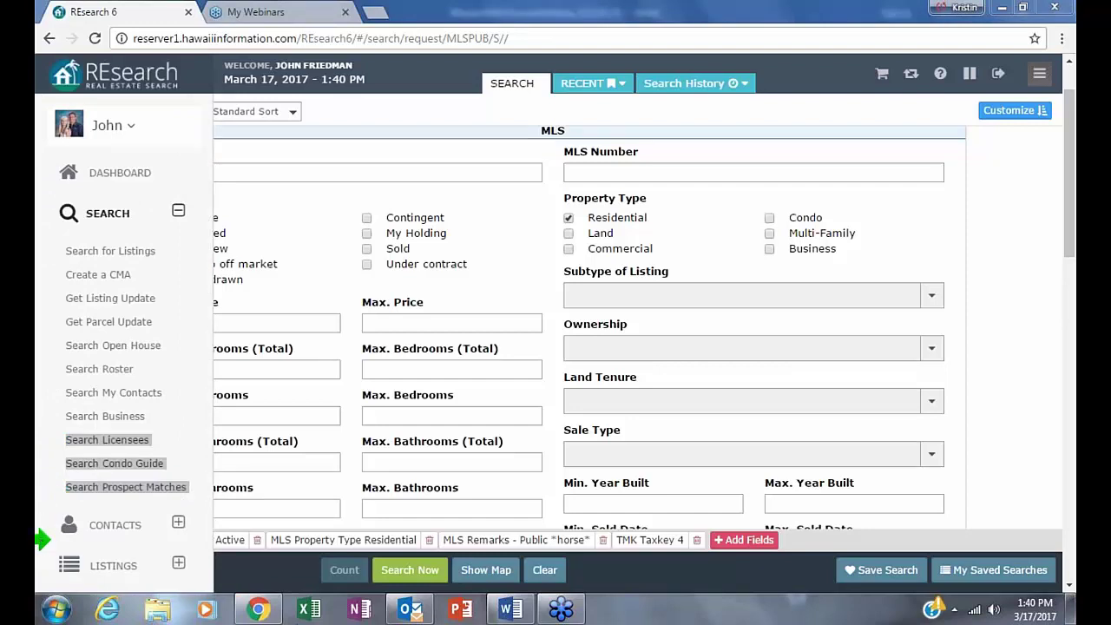
pyautogui.click(1002, 7)
pyautogui.hotkey('alt', 'Tab')
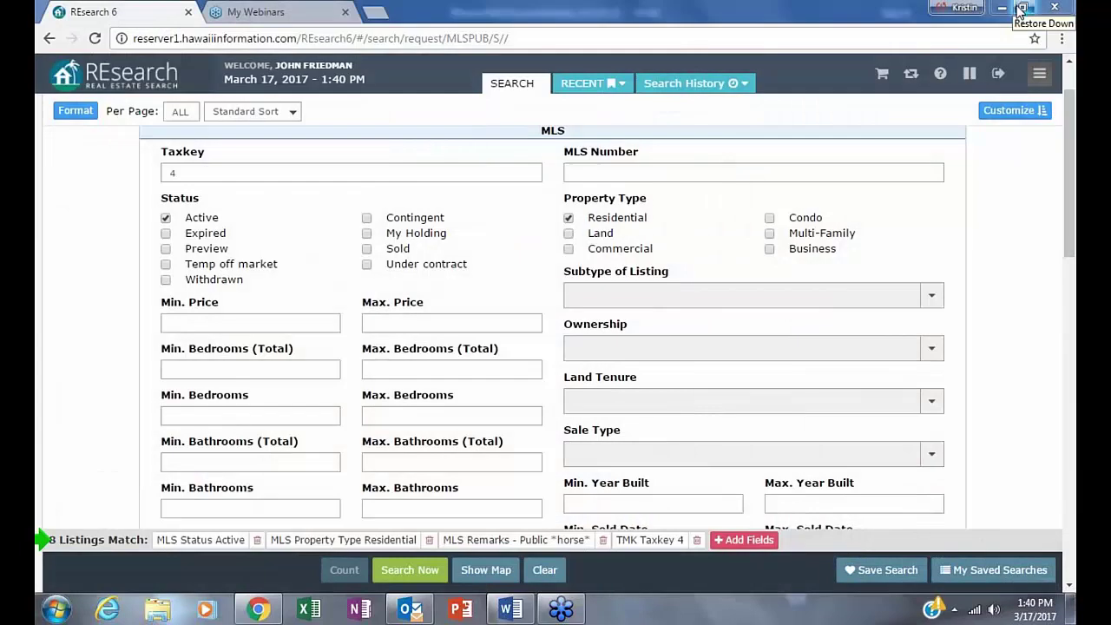
# - Run the search, sort the 8 results by price (lowest first), and open listing MLS# 295708
pyautogui.click(417, 570)
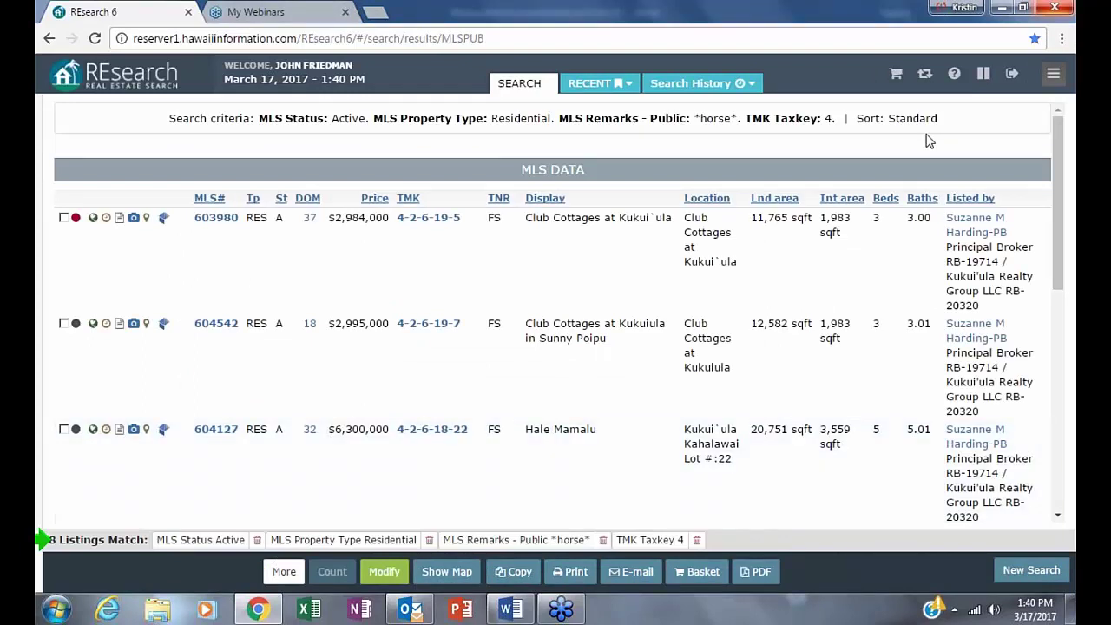
pyautogui.scroll(-1, 732, 506)
pyautogui.scroll(-5, 731, 505)
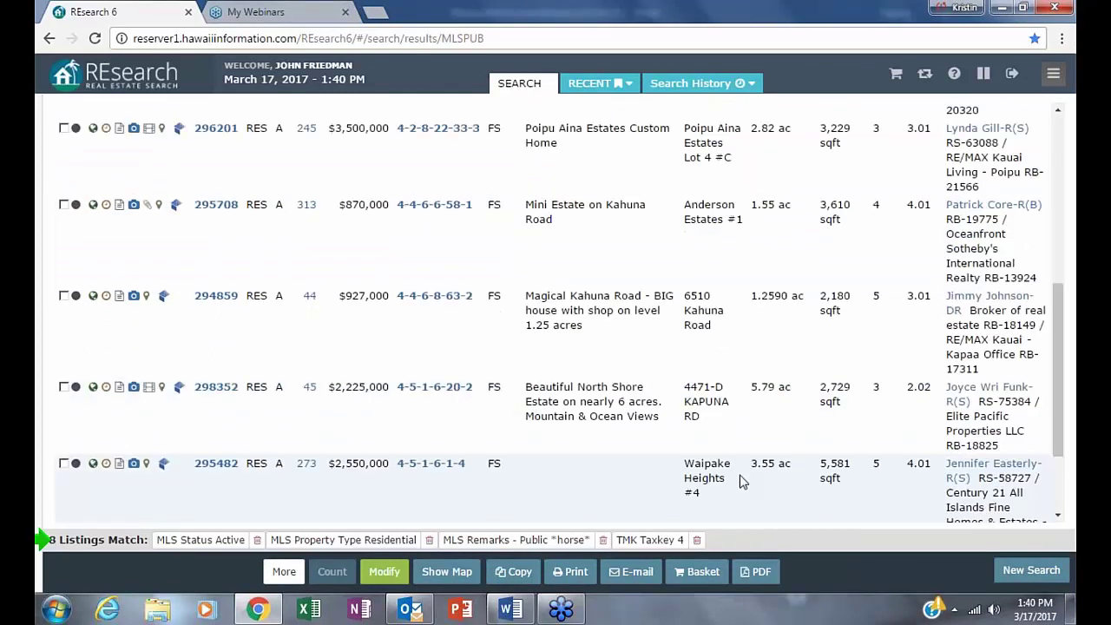
pyautogui.scroll(1, 732, 505)
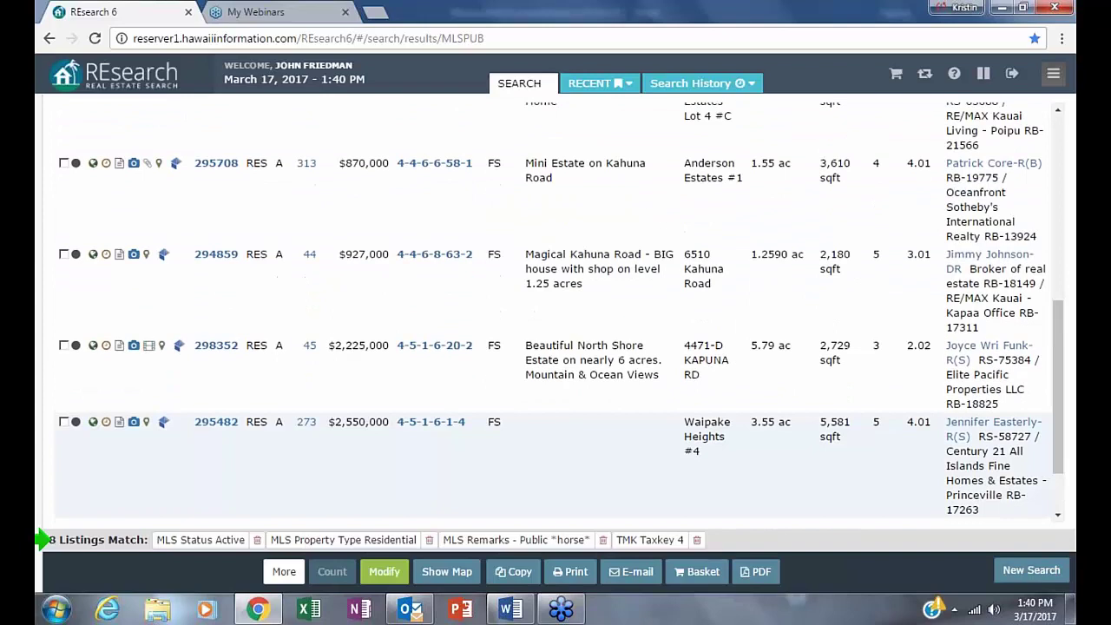
pyautogui.scroll(8, 732, 505)
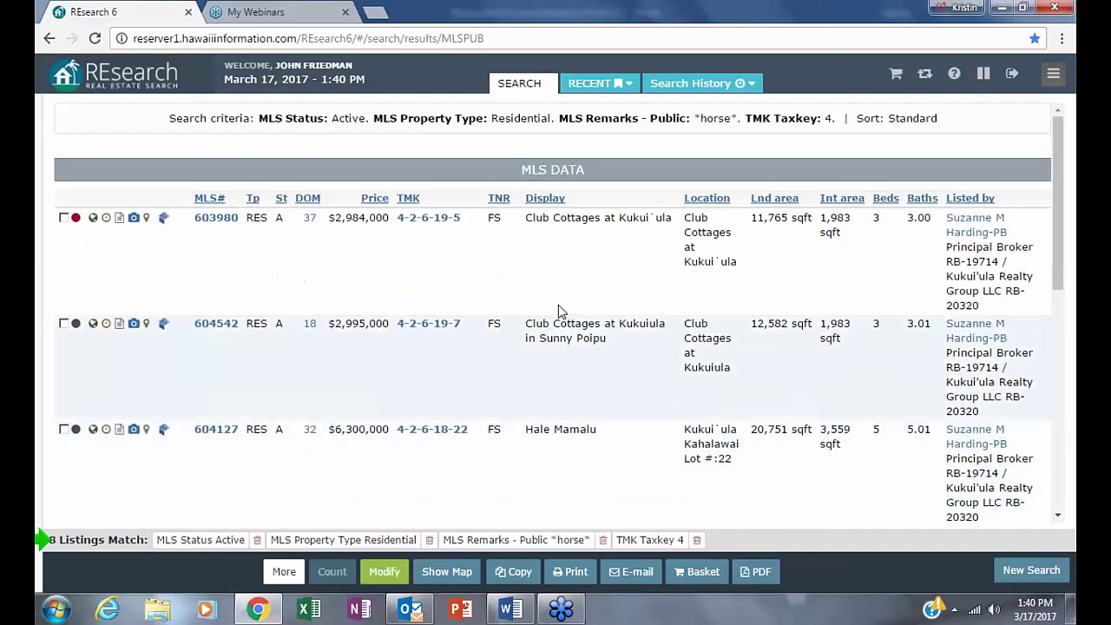
pyautogui.click(374, 199)
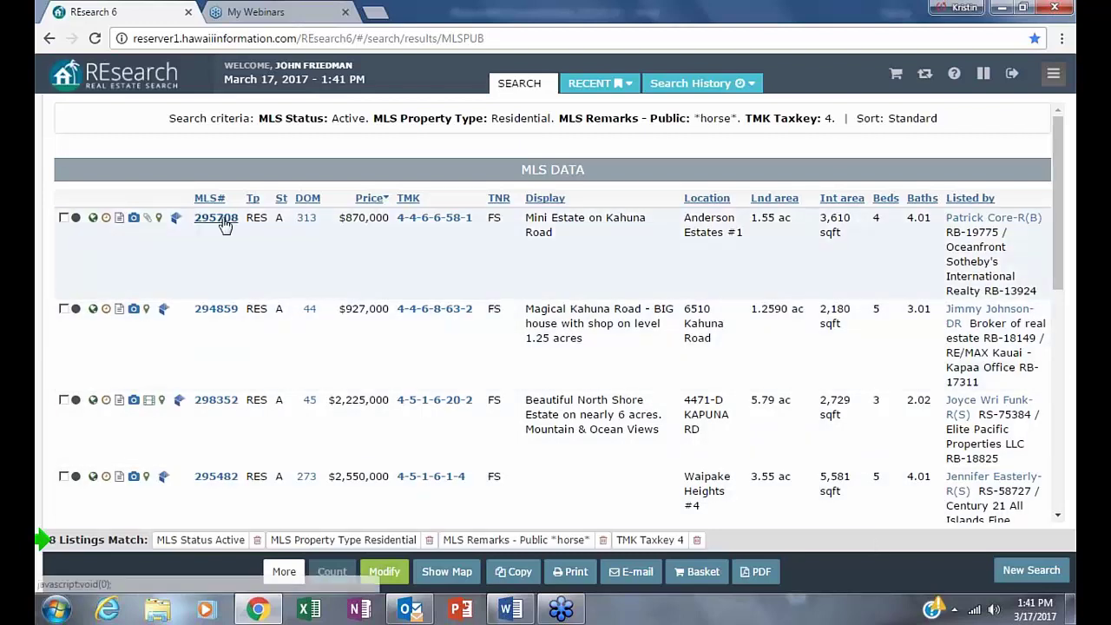
pyautogui.click(211, 219)
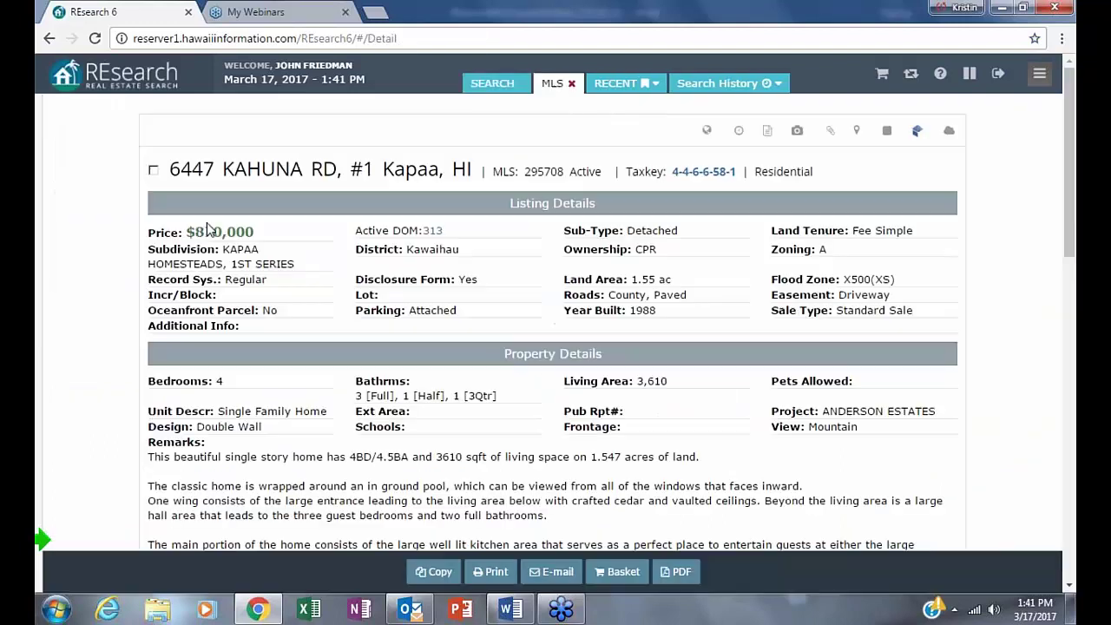
# - Read listing 295708's remarks, highlighting the fenced-acre sentence, and return to the results list
pyautogui.scroll(-6, 743, 260)
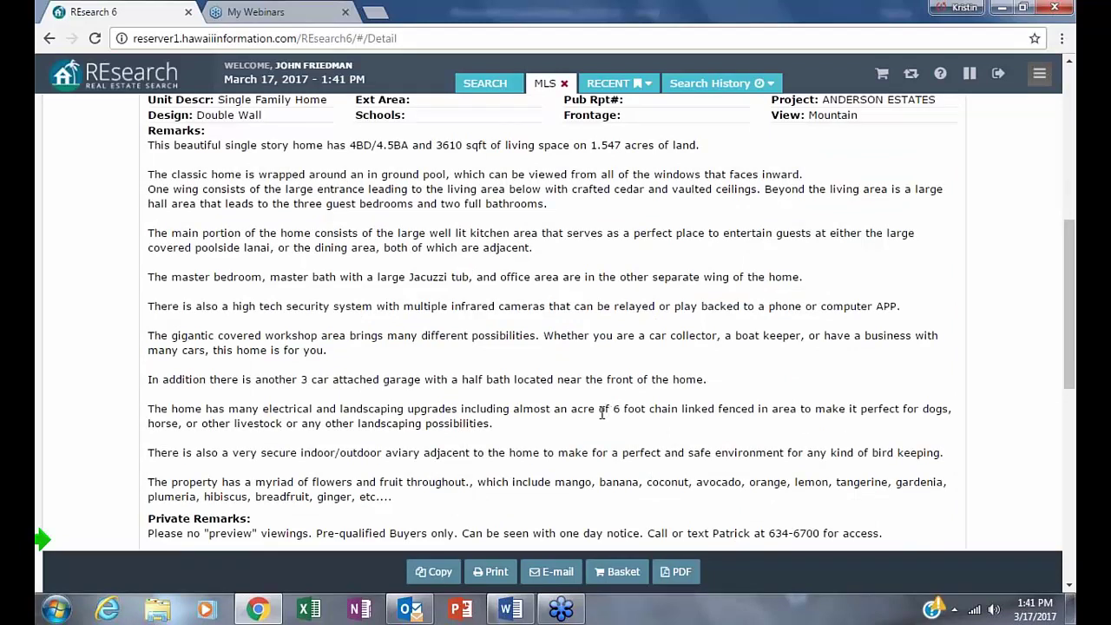
pyautogui.moveTo(512, 409); pyautogui.dragTo(284, 424)
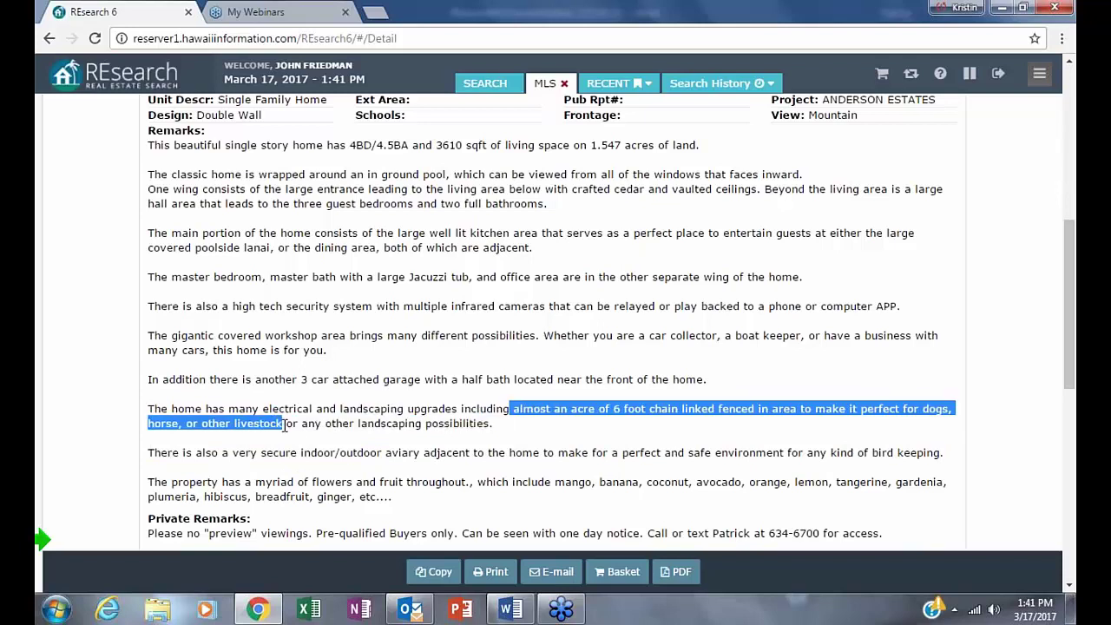
pyautogui.scroll(10, 1055, 451)
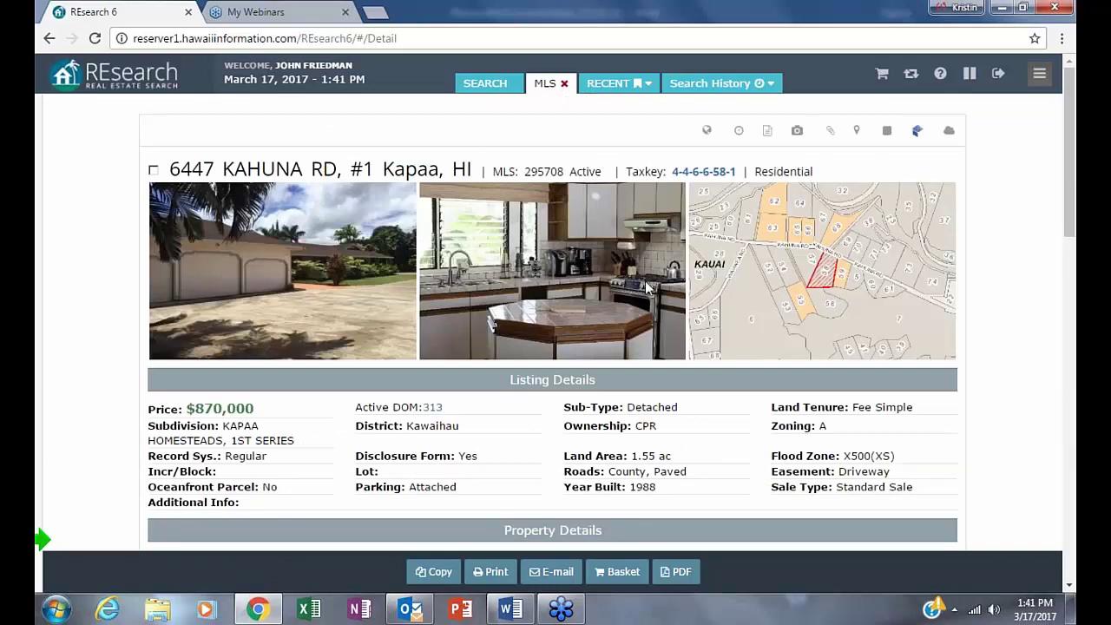
pyautogui.moveTo(48, 413)
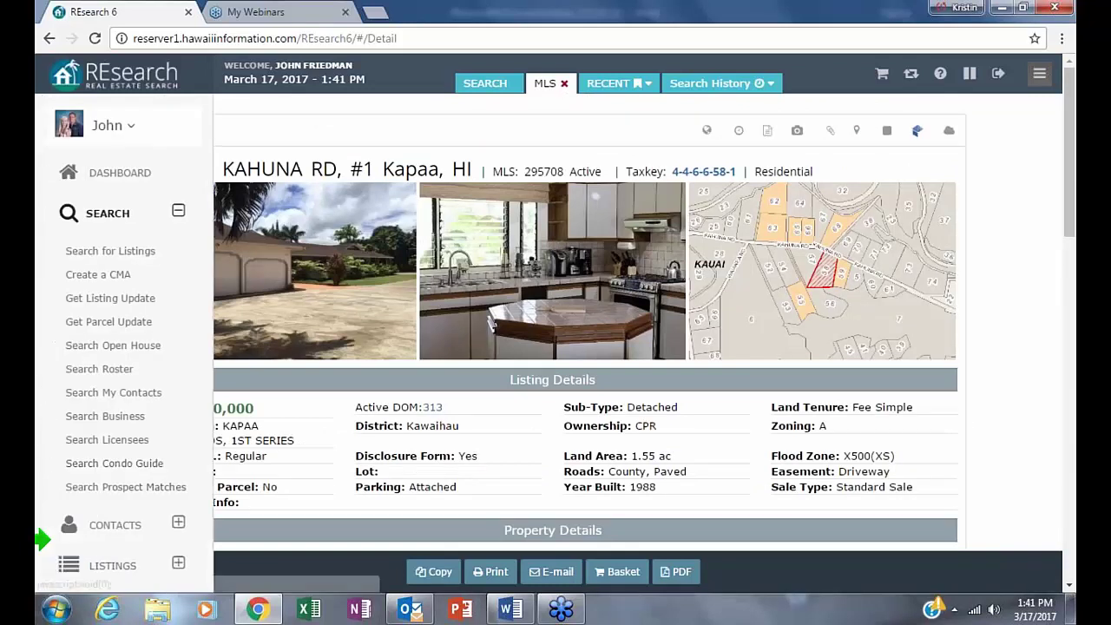
pyautogui.click(47, 39)
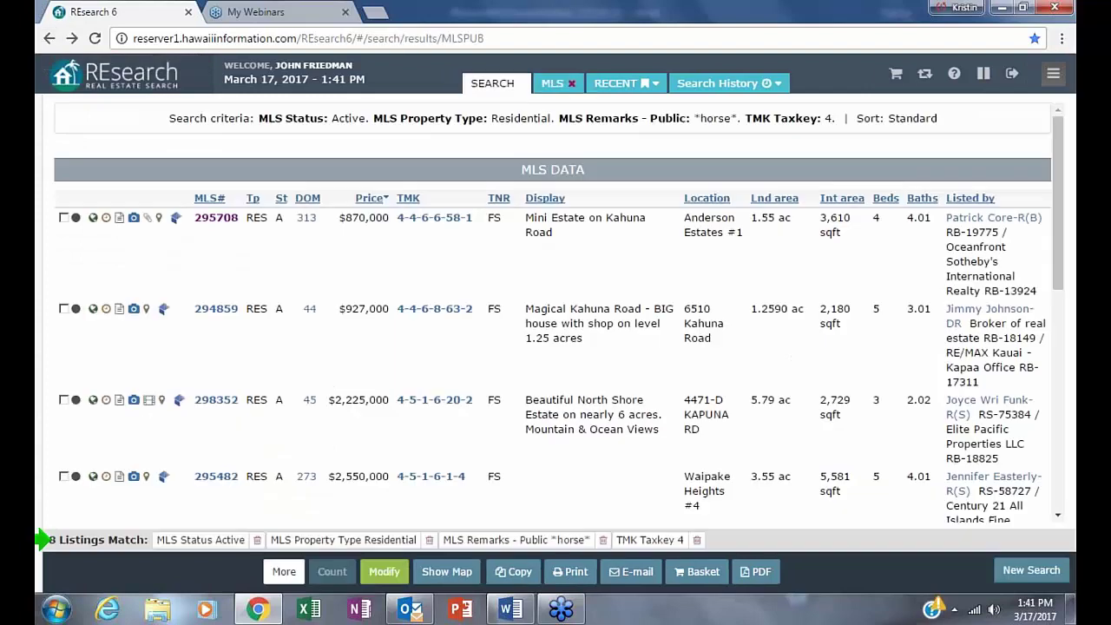
# - Open MLS# 294859 ($927,000) and highlight its remark about raising horses
pyautogui.click(213, 310)
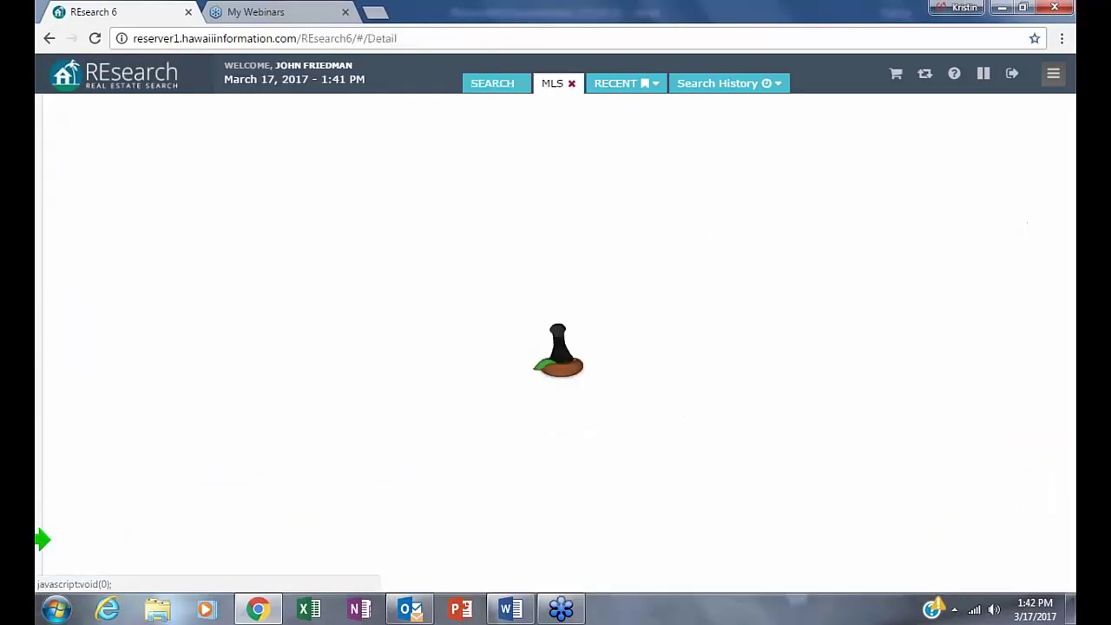
pyautogui.scroll(-1, 612, 421)
pyautogui.scroll(-4, 612, 421)
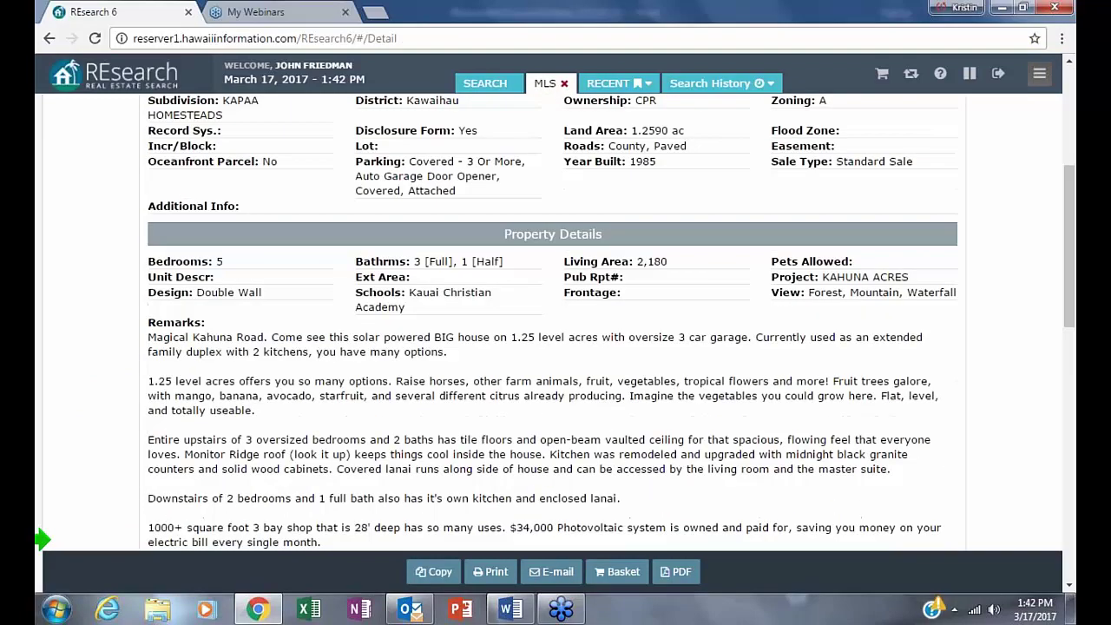
pyautogui.scroll(-1, 555, 347)
pyautogui.scroll(-1, 555, 347)
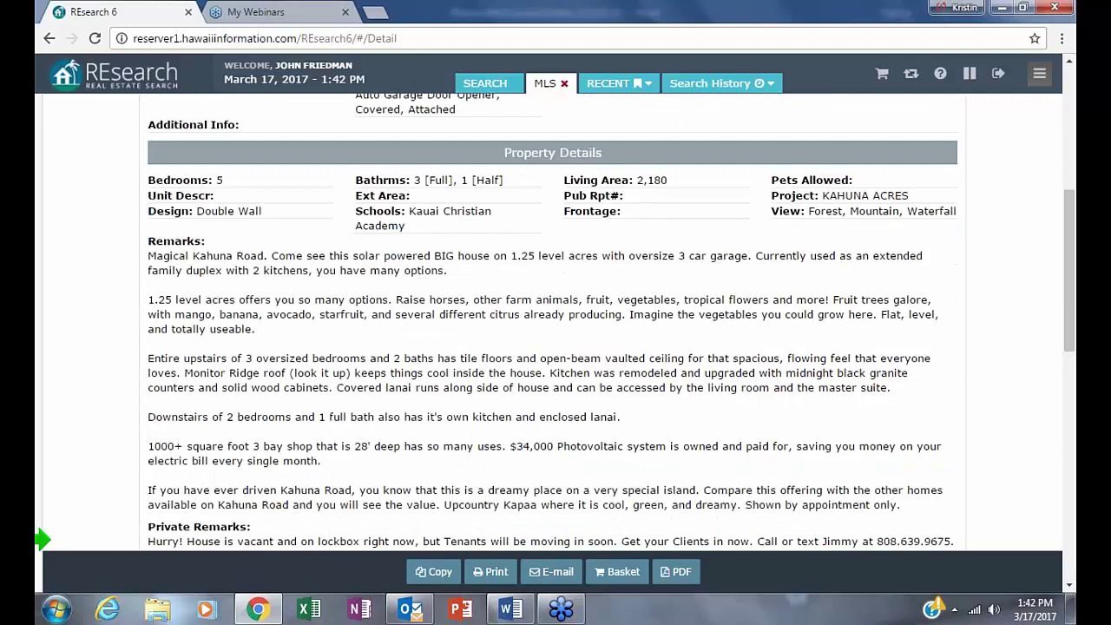
pyautogui.scroll(-1, 41, 539)
pyautogui.scroll(-1, 41, 539)
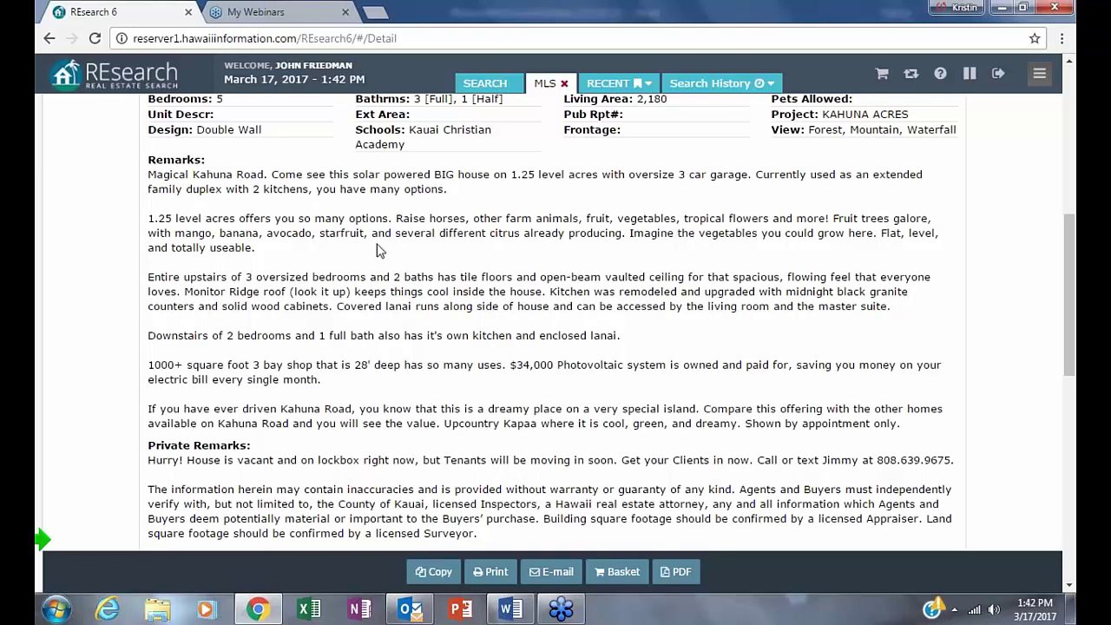
pyautogui.moveTo(395, 219); pyautogui.dragTo(831, 217)
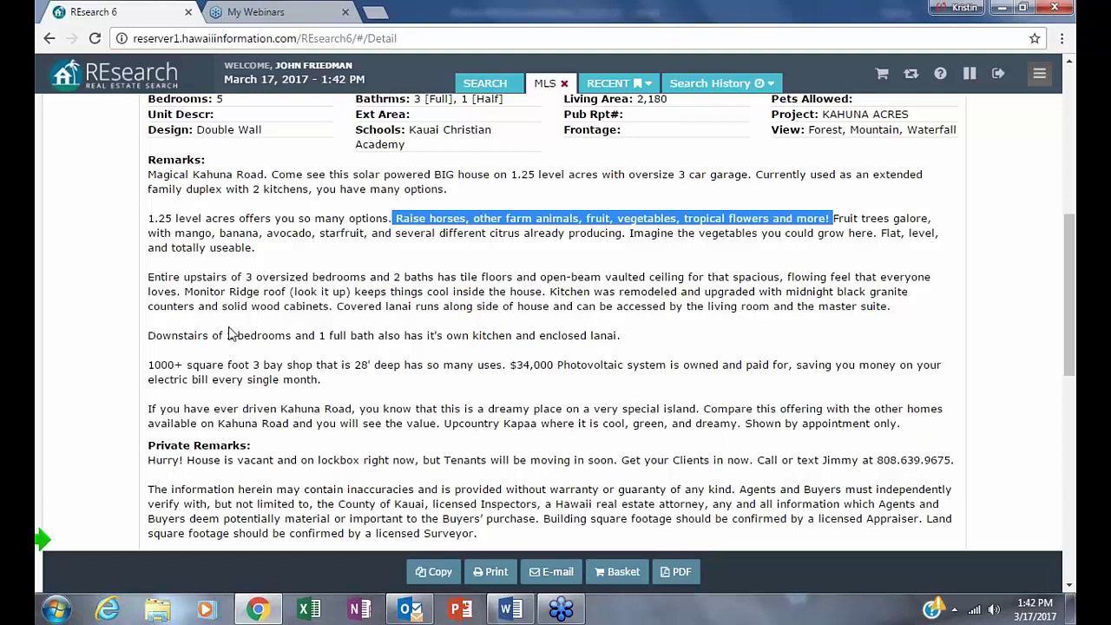
pyautogui.click(848, 433)
pyautogui.scroll(1, 918, 380)
pyautogui.scroll(6, 918, 380)
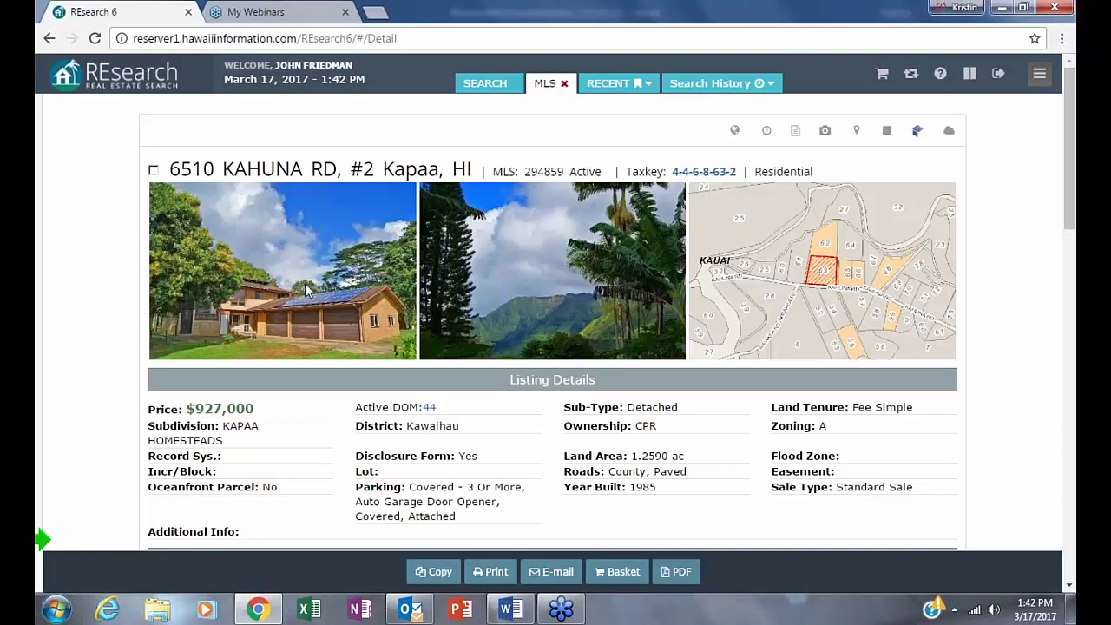
# - View listing 294859's photos one large image per row, then go back to the results list
pyautogui.click(829, 132)
pyautogui.click(220, 224)
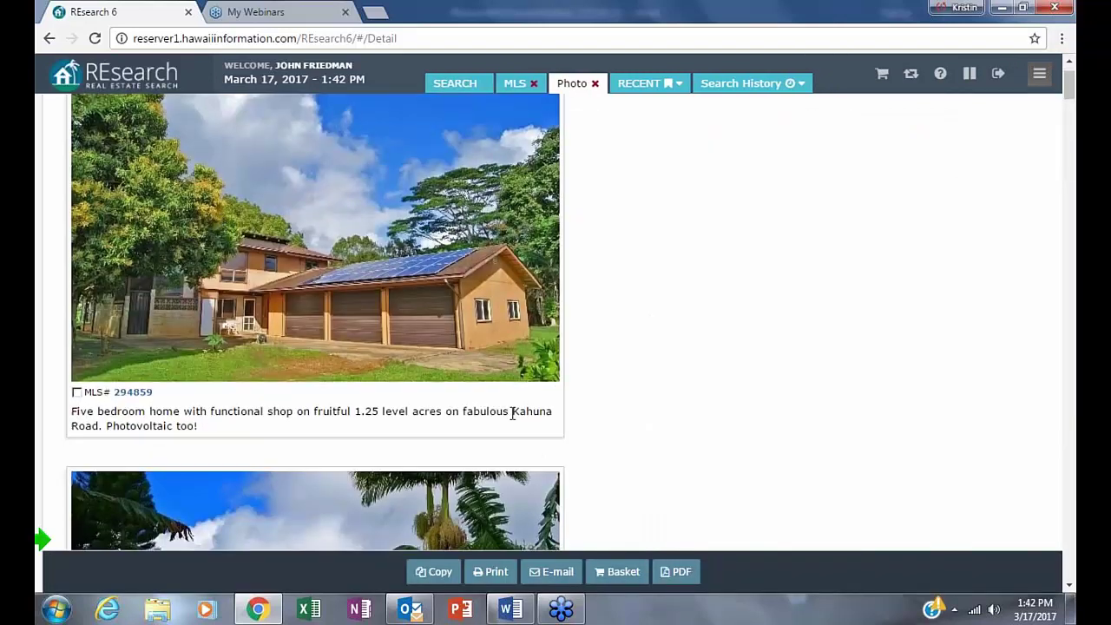
pyautogui.scroll(-8, 512, 414)
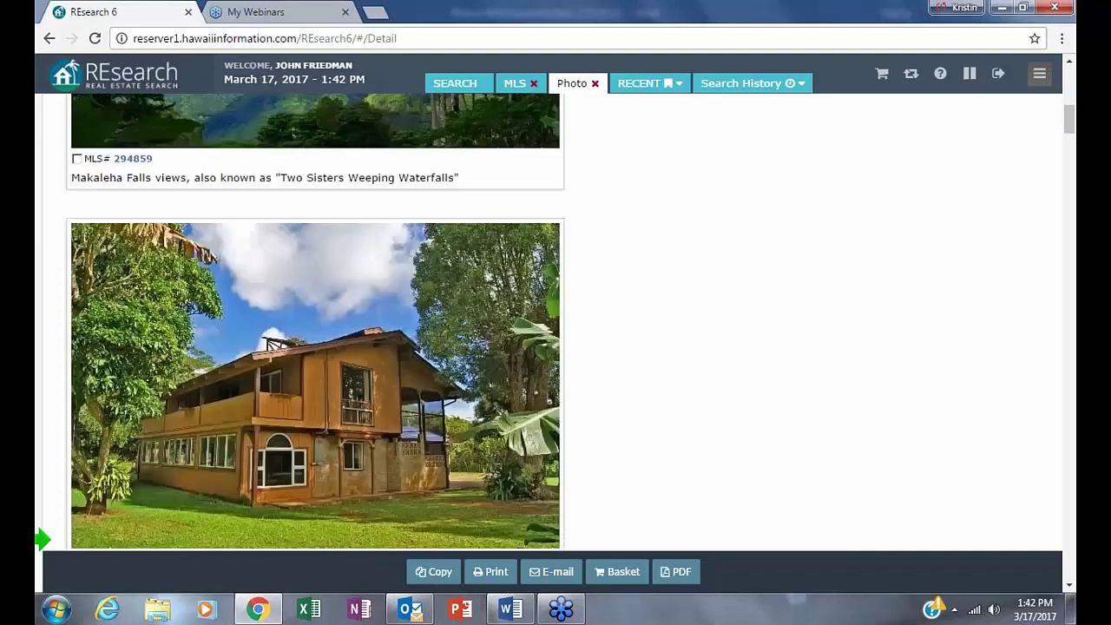
pyautogui.scroll(-10, 315, 322)
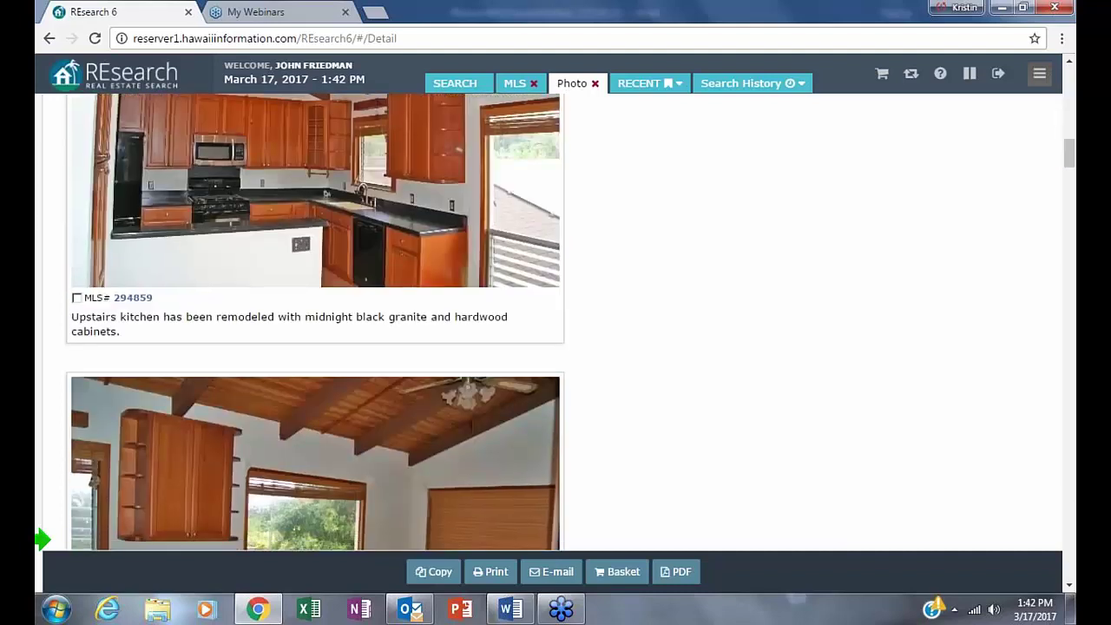
pyautogui.scroll(-7, 508, 408)
pyautogui.scroll(3, 508, 408)
pyautogui.scroll(12, 510, 412)
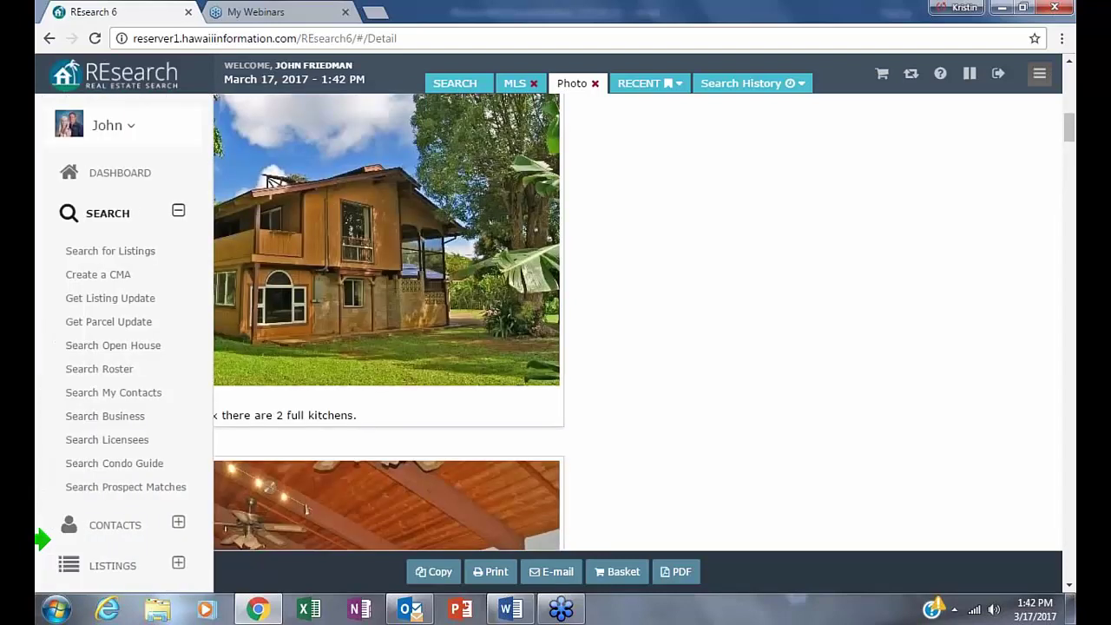
pyautogui.click(49, 39)
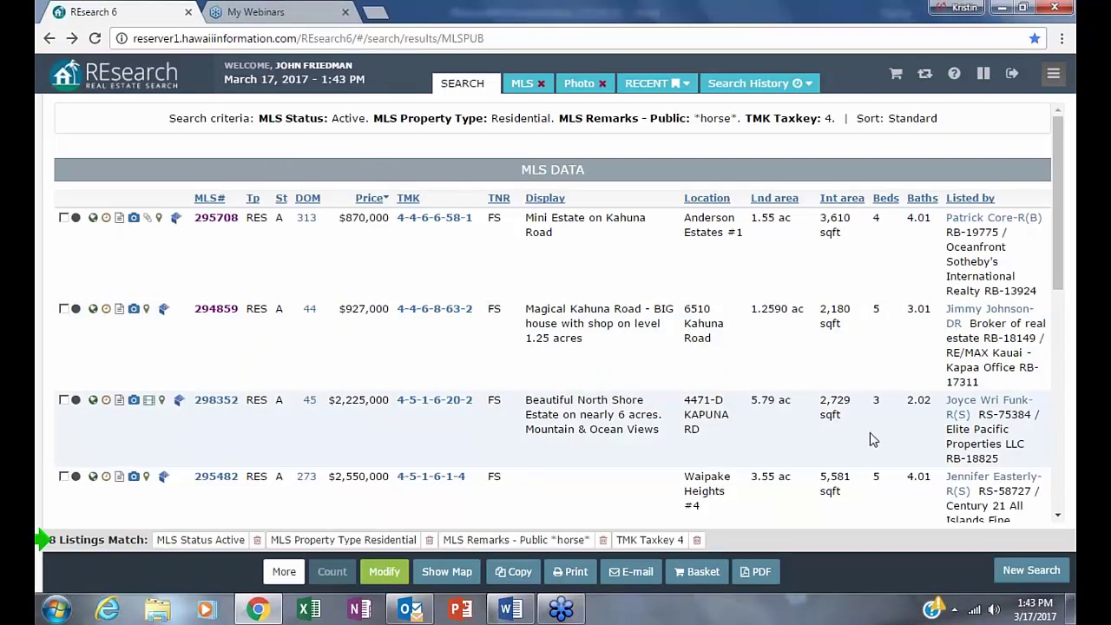
pyautogui.click(134, 400)
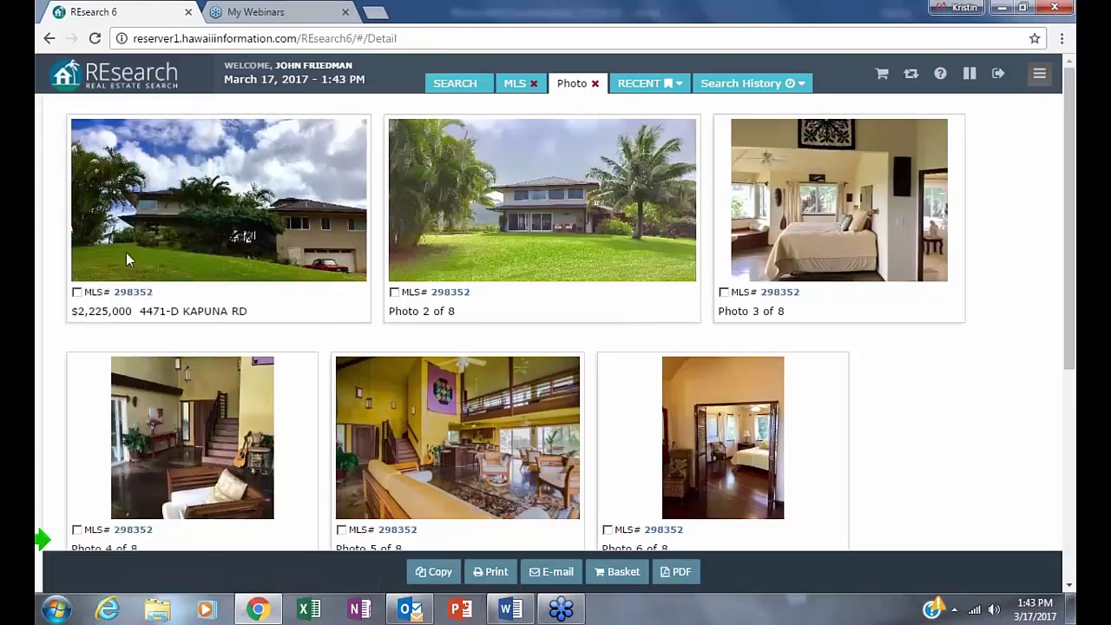
pyautogui.scroll(-2, 890, 325)
pyautogui.scroll(-6, 889, 332)
pyautogui.scroll(7, 889, 334)
pyautogui.scroll(1, 894, 325)
pyautogui.click(292, 238)
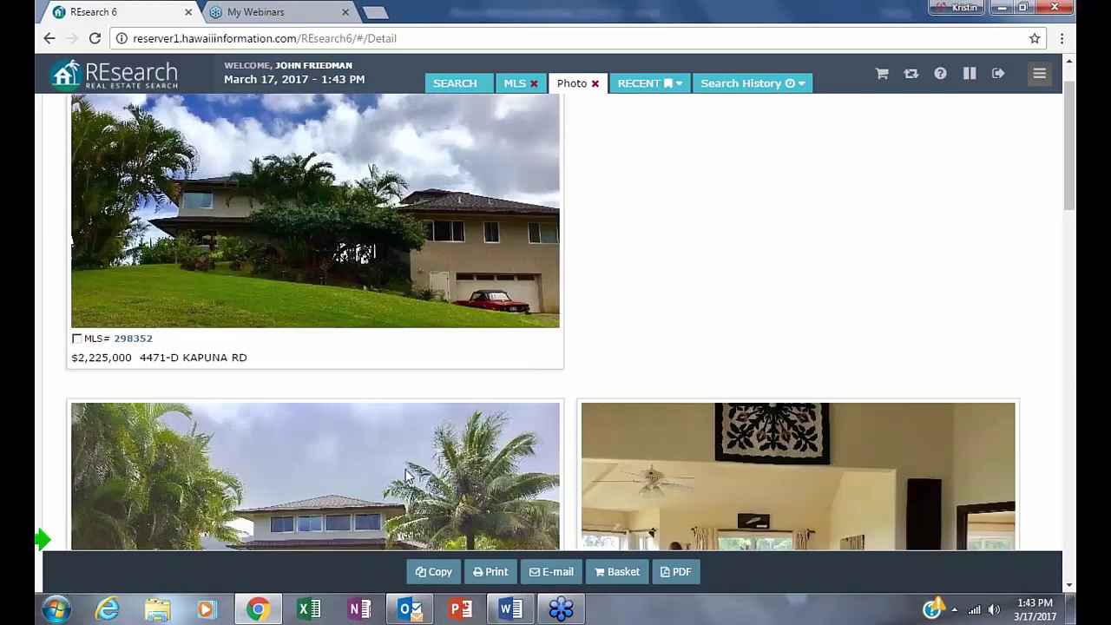
pyautogui.scroll(-1, 407, 473)
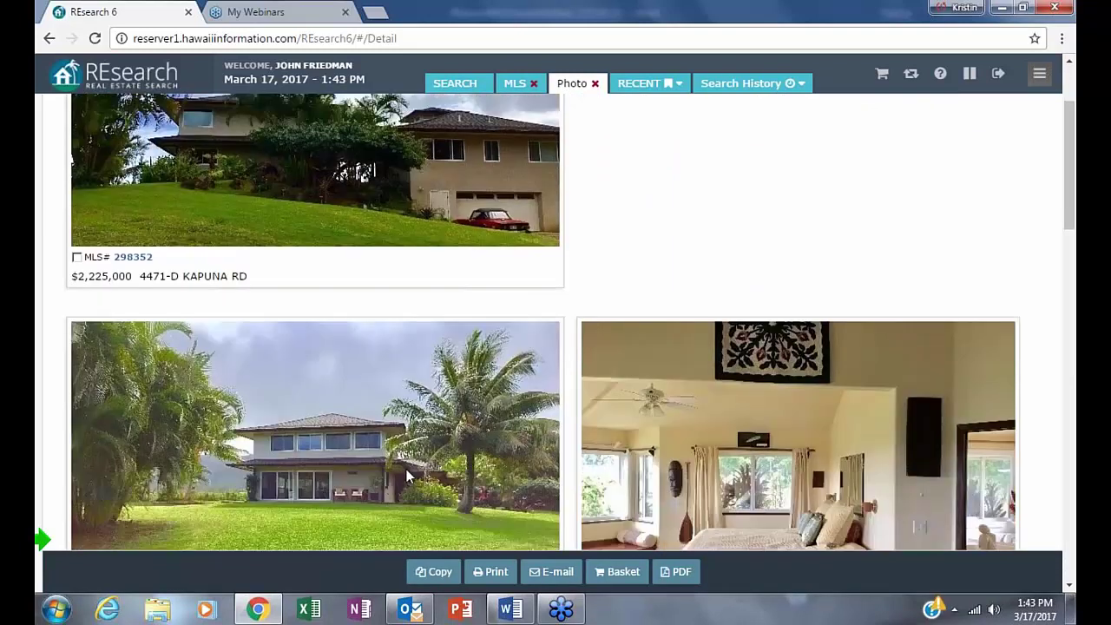
pyautogui.scroll(-3, 406, 473)
pyautogui.scroll(5, 408, 475)
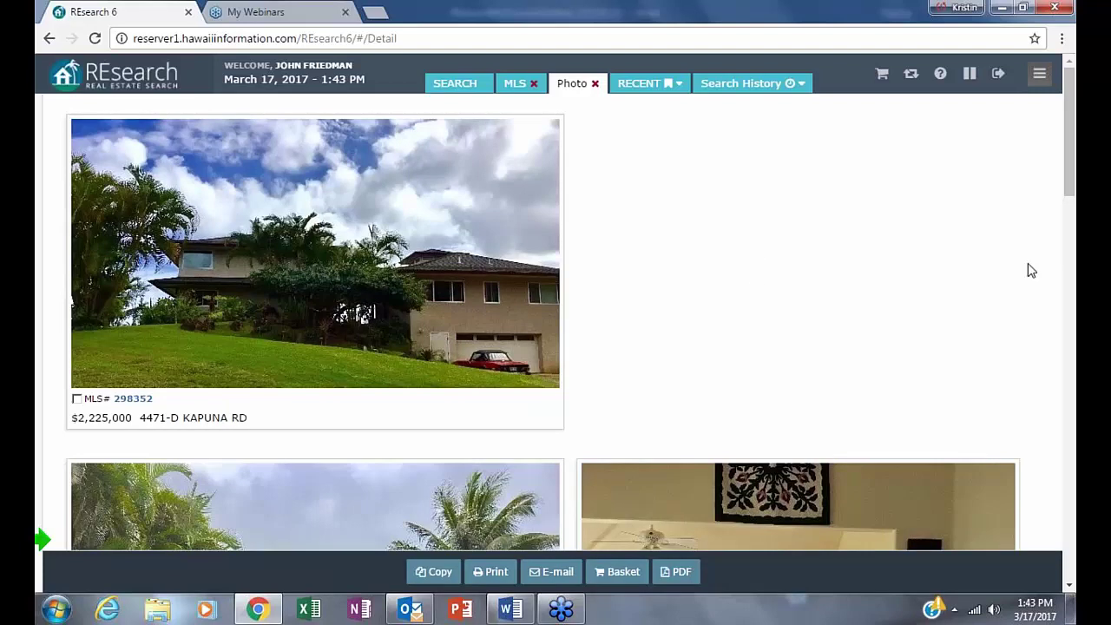
pyautogui.scroll(-3, 808, 364)
pyautogui.scroll(-1, 813, 355)
pyautogui.scroll(-3, 813, 356)
pyautogui.scroll(-3, 813, 360)
pyautogui.scroll(-5, 755, 295)
pyautogui.click(49, 38)
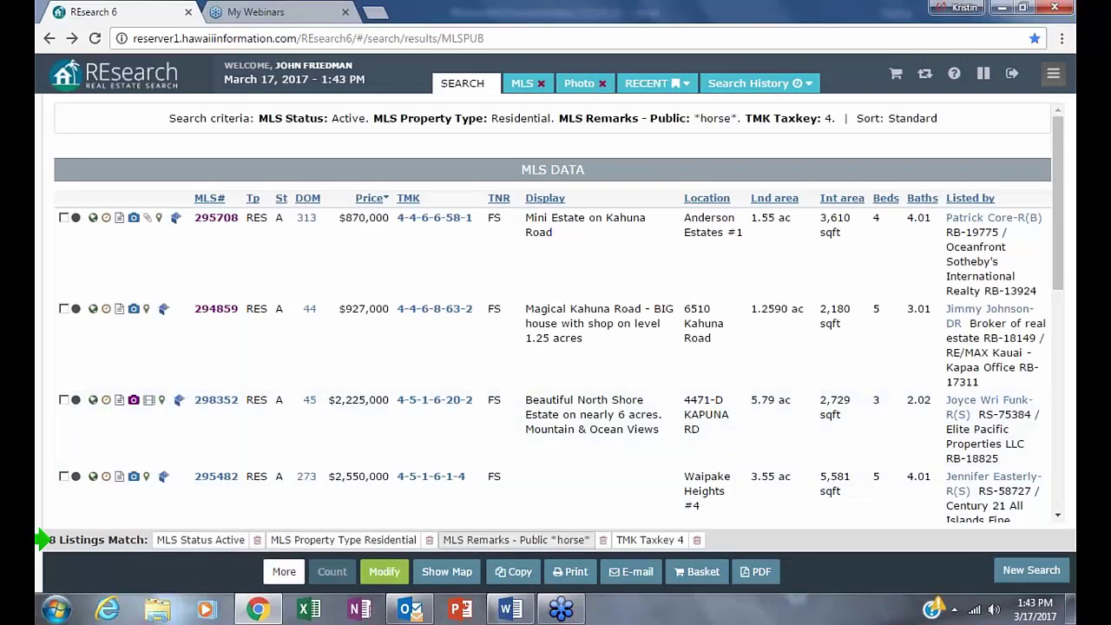
# - Open MLS# 295482 and highlight its horse pasture remark through 'guest home'
pyautogui.click(216, 479)
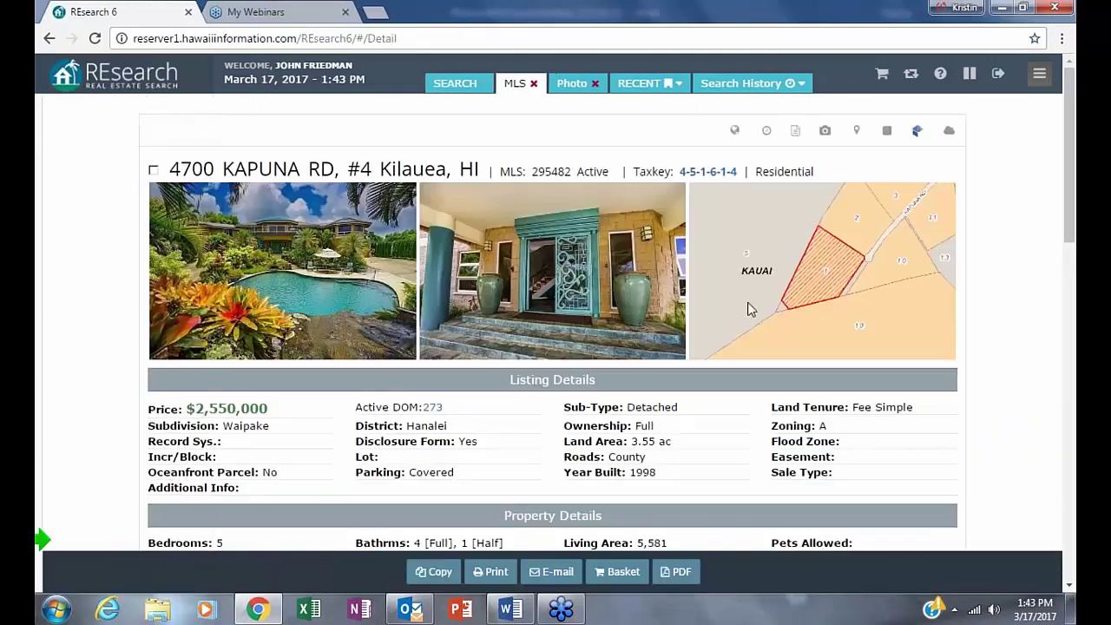
pyautogui.scroll(-1, 707, 402)
pyautogui.scroll(-4, 682, 419)
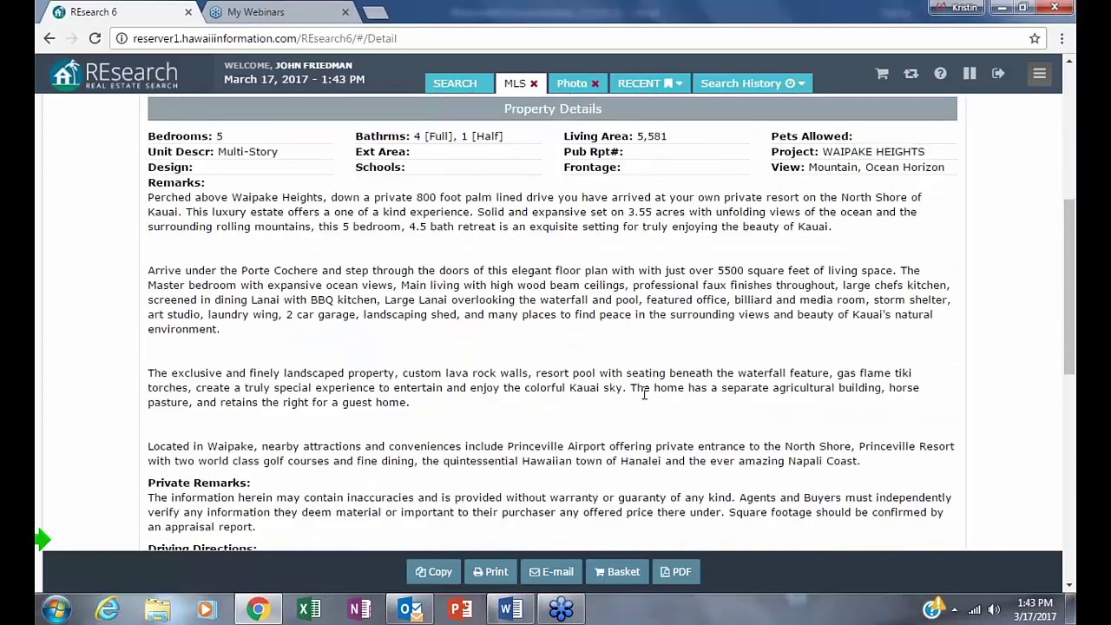
pyautogui.moveTo(627, 388); pyautogui.dragTo(623, 461)
pyautogui.moveTo(783, 461); pyautogui.dragTo(355, 423)
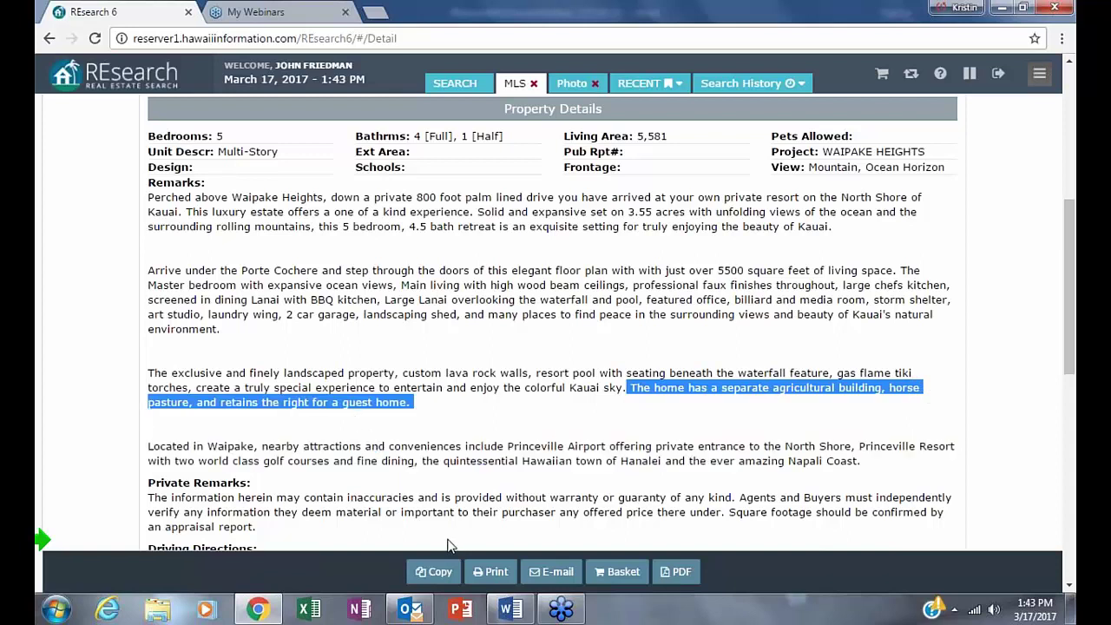
pyautogui.click(1007, 340)
pyautogui.scroll(1, 997, 426)
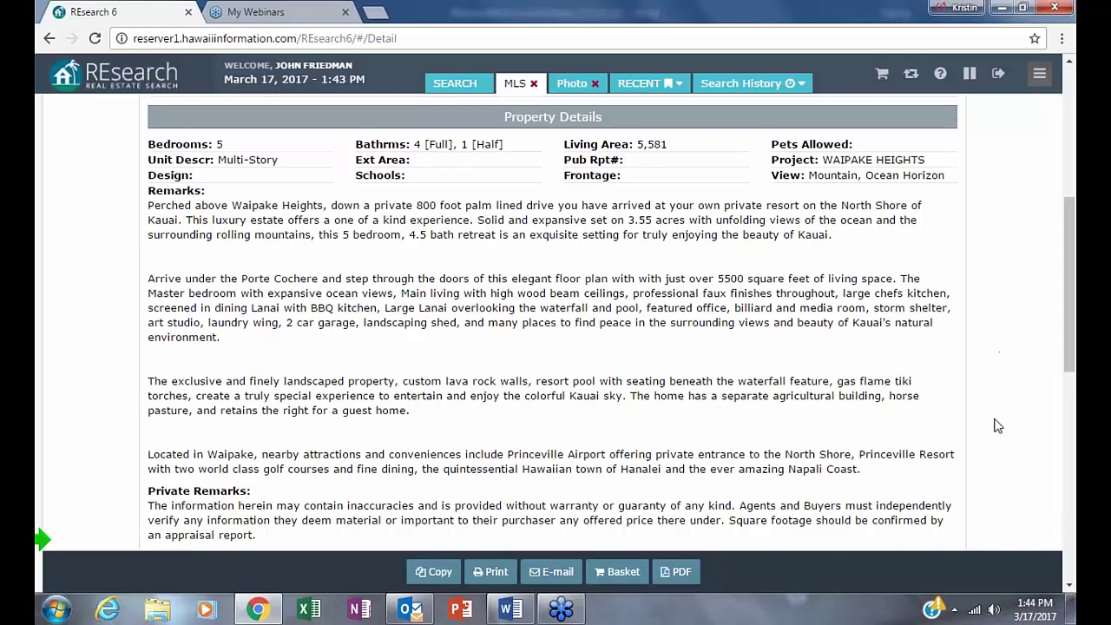
pyautogui.scroll(5, 998, 421)
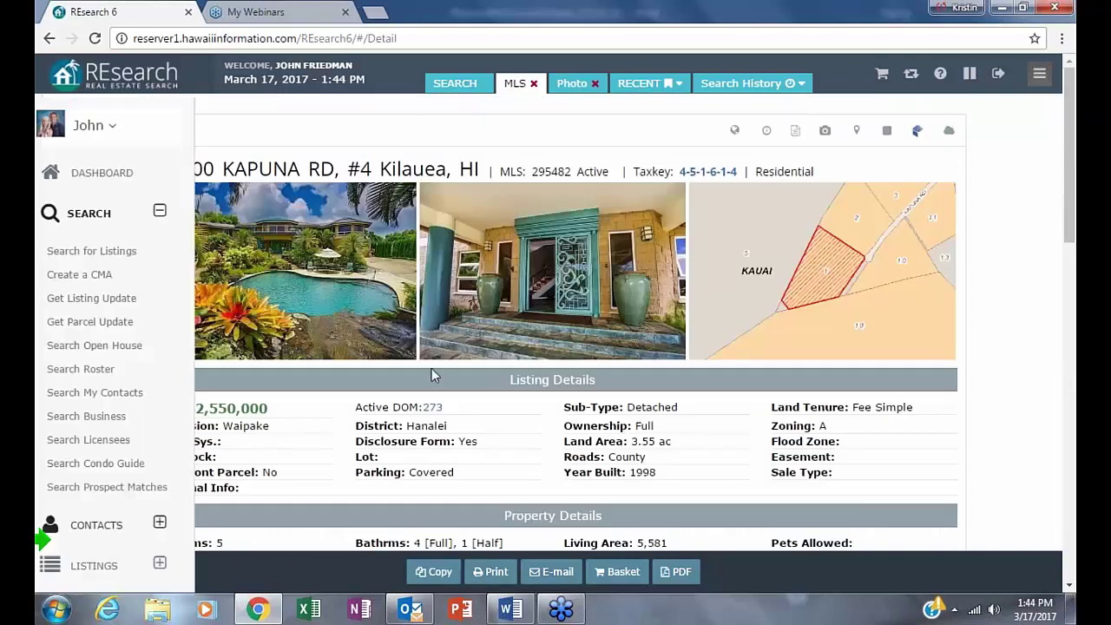
# - Browse all 24 photos of listing 295482 in enlarged one-per-row view, then return to the results
pyautogui.click(825, 132)
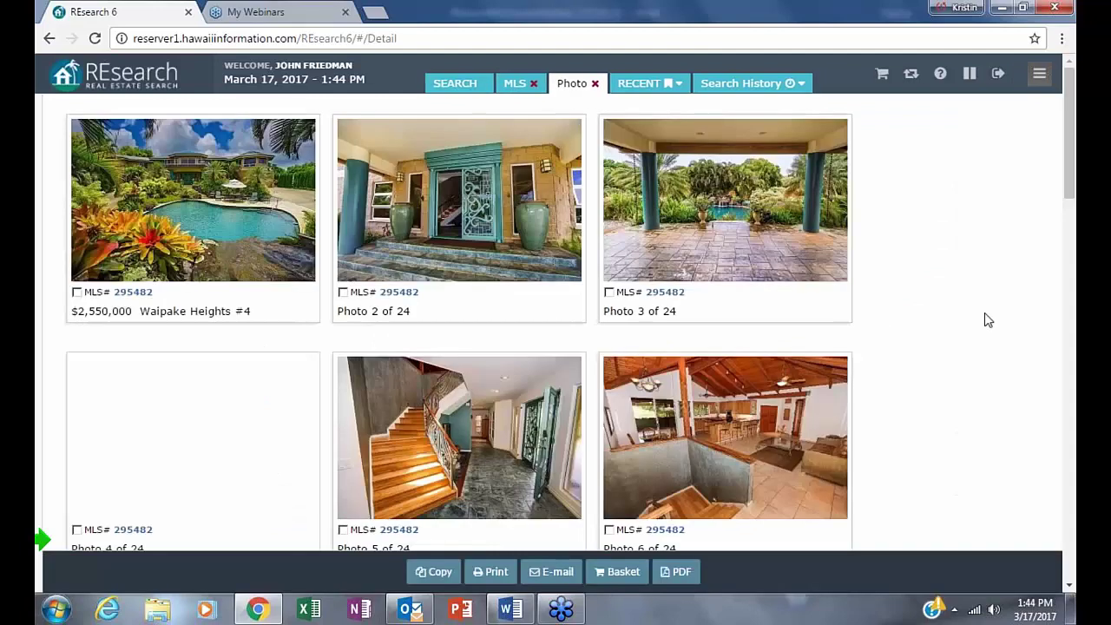
pyautogui.click(173, 193)
pyautogui.scroll(-1, 734, 257)
pyautogui.scroll(-15, 734, 257)
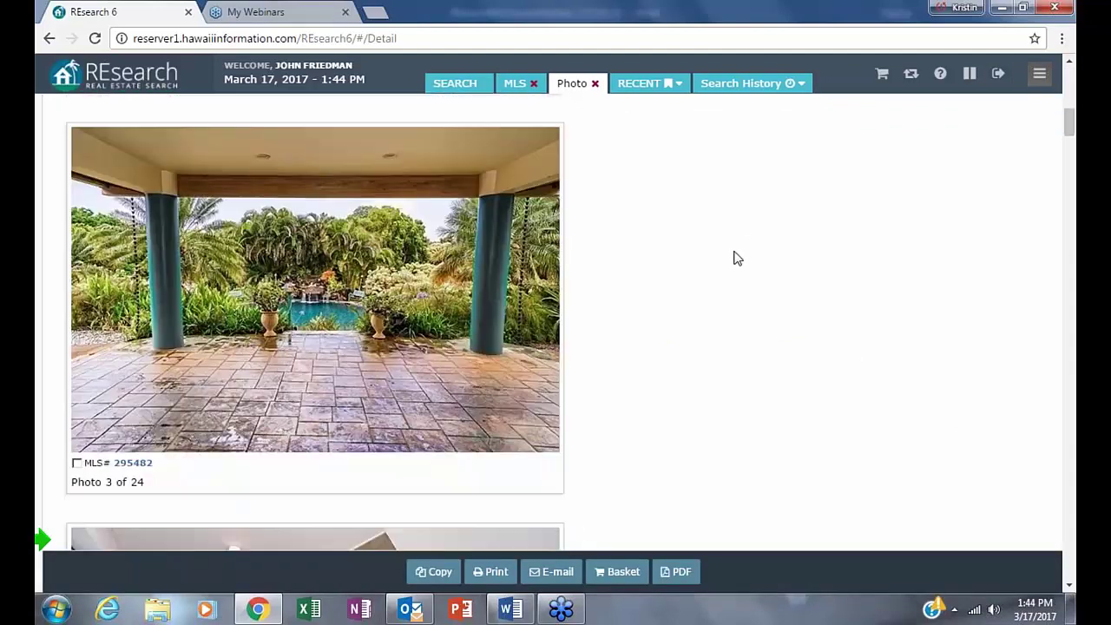
pyautogui.scroll(-5, 737, 258)
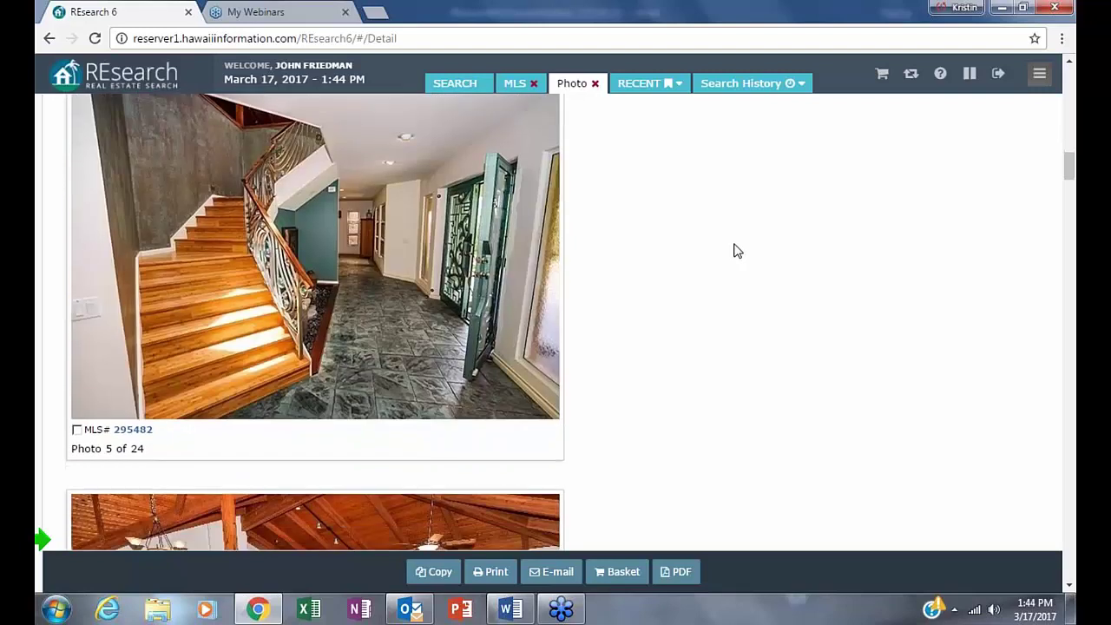
pyautogui.scroll(-5, 737, 250)
pyautogui.scroll(-5, 735, 250)
pyautogui.scroll(-5, 734, 248)
pyautogui.scroll(-5, 735, 248)
pyautogui.scroll(-5, 735, 248)
pyautogui.scroll(-1, 735, 248)
pyautogui.scroll(-5, 735, 248)
pyautogui.scroll(-1, 735, 248)
pyautogui.scroll(-12, 735, 248)
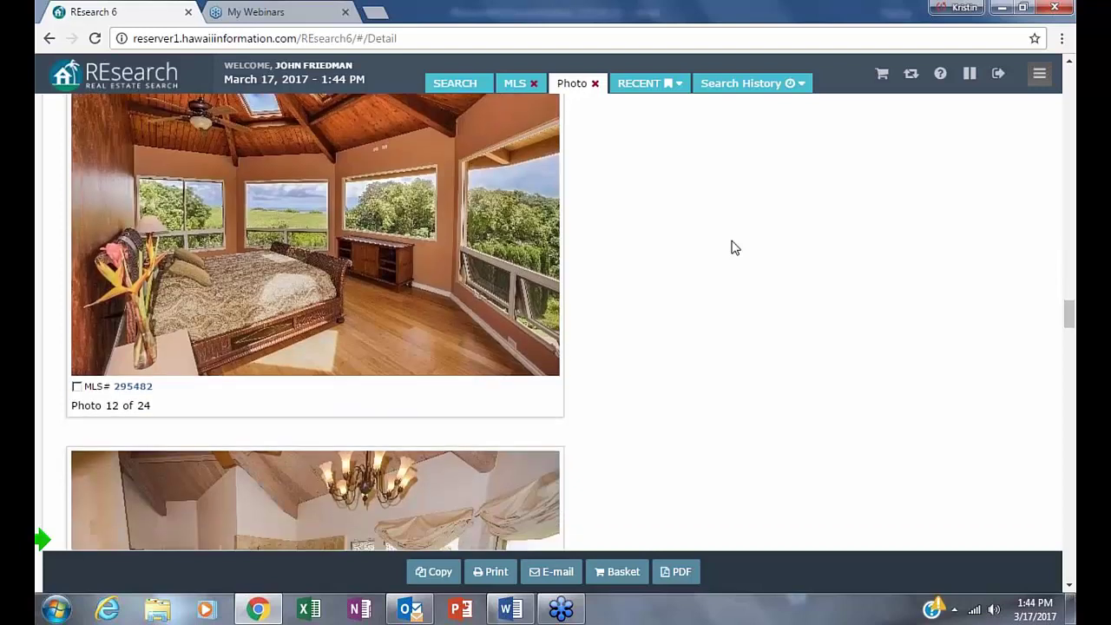
pyautogui.scroll(-5, 731, 248)
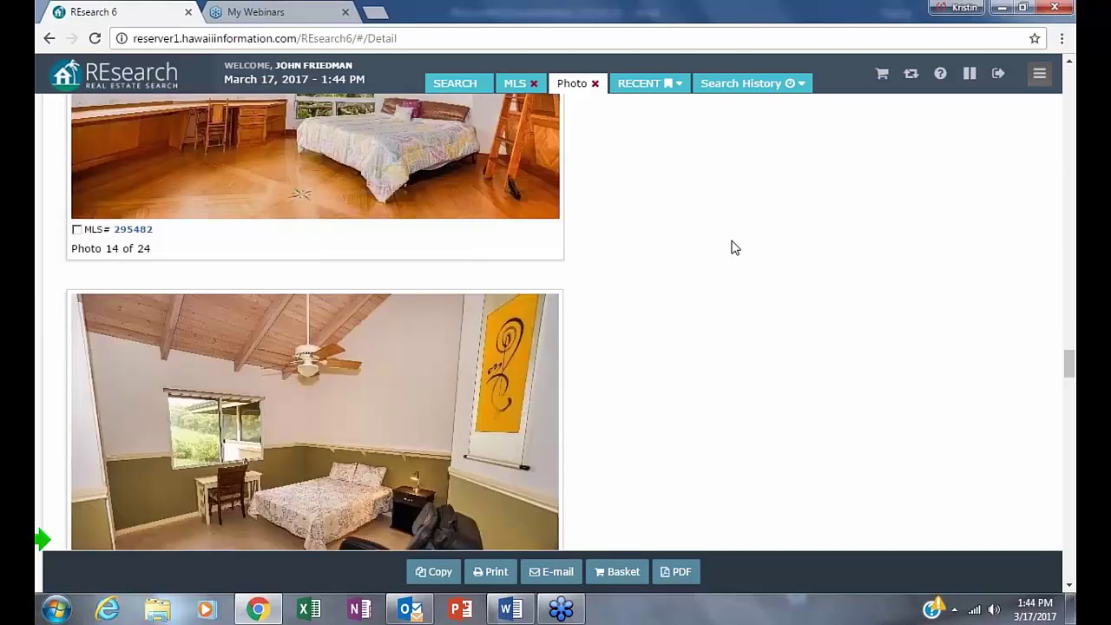
pyautogui.scroll(-5, 711, 241)
pyautogui.scroll(-5, 711, 240)
pyautogui.scroll(20, 712, 240)
pyautogui.scroll(20, 796, 220)
pyautogui.scroll(12, 705, 147)
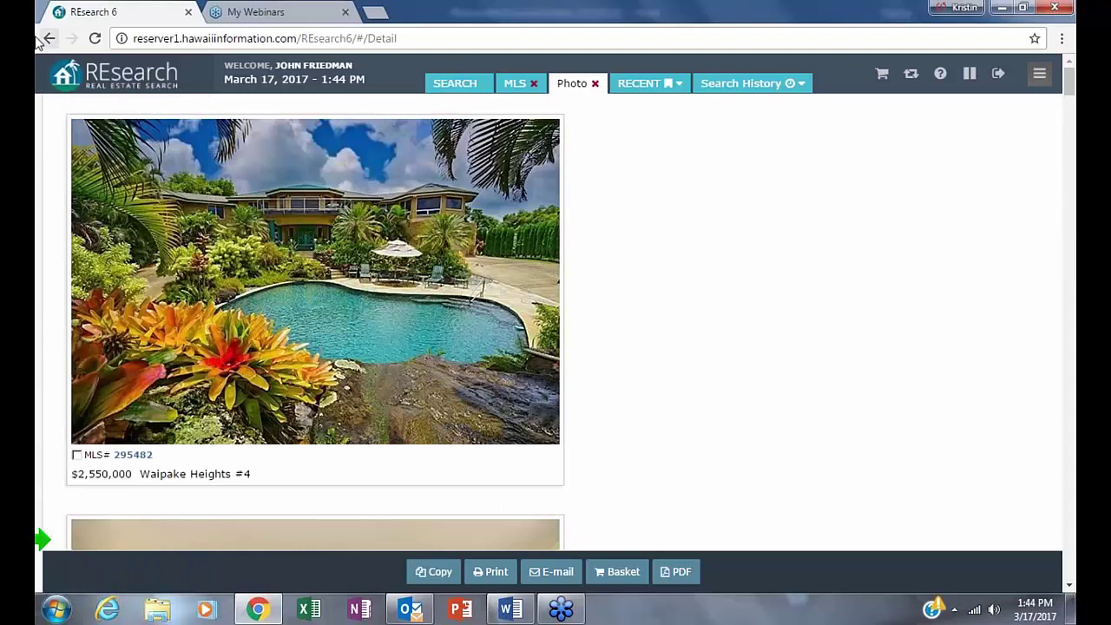
pyautogui.click(47, 38)
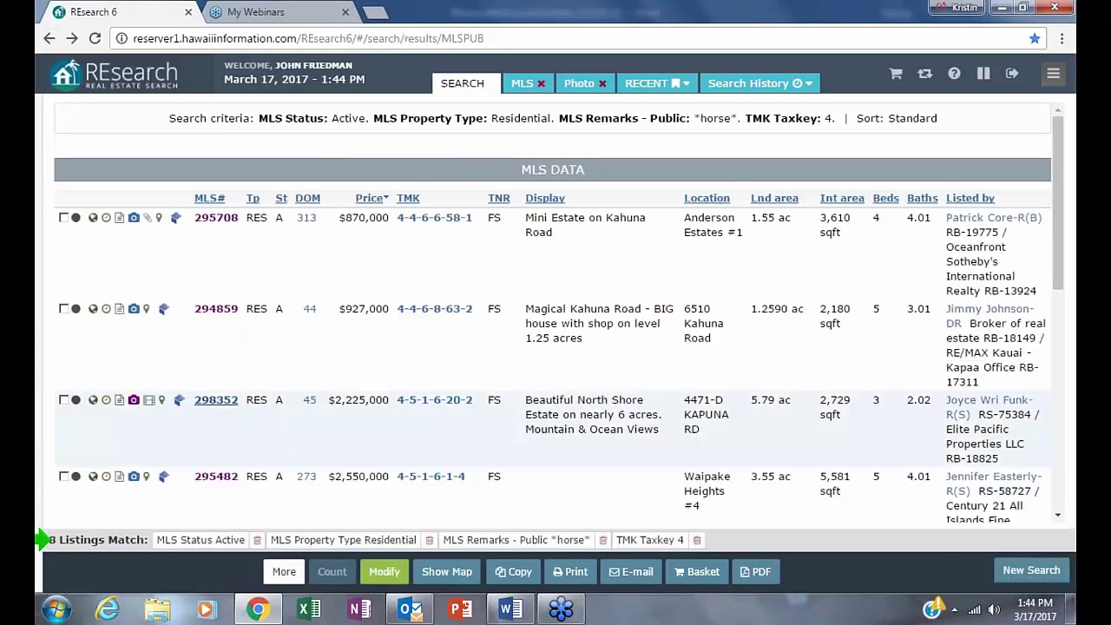
# - Reopen the search as an editable form, clear all criteria, and start on the Taxkey field
pyautogui.click(384, 572)
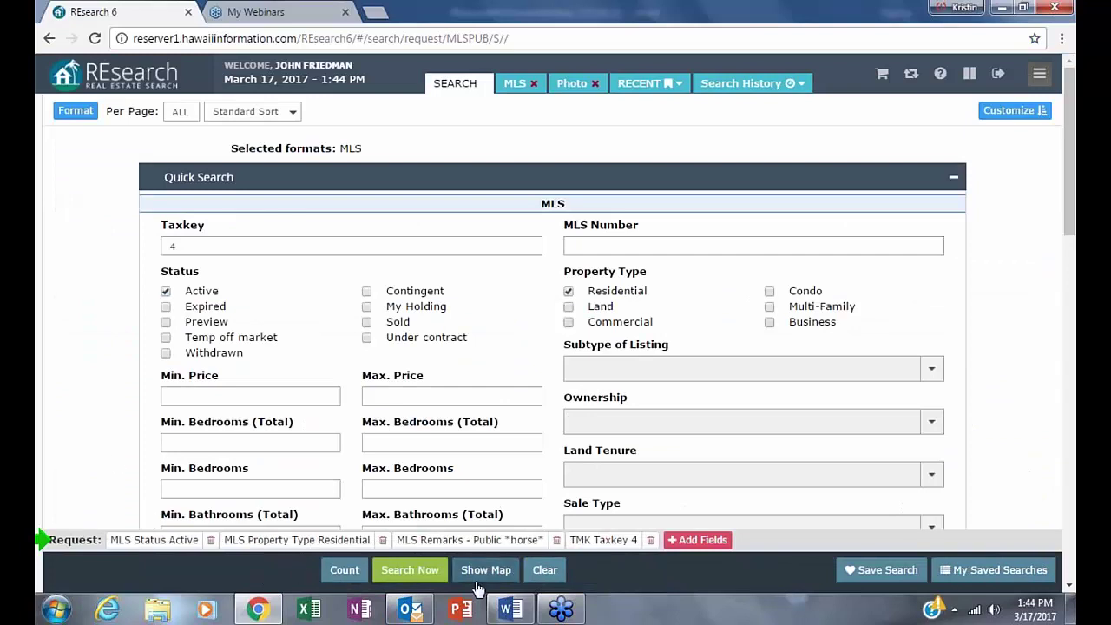
pyautogui.click(547, 571)
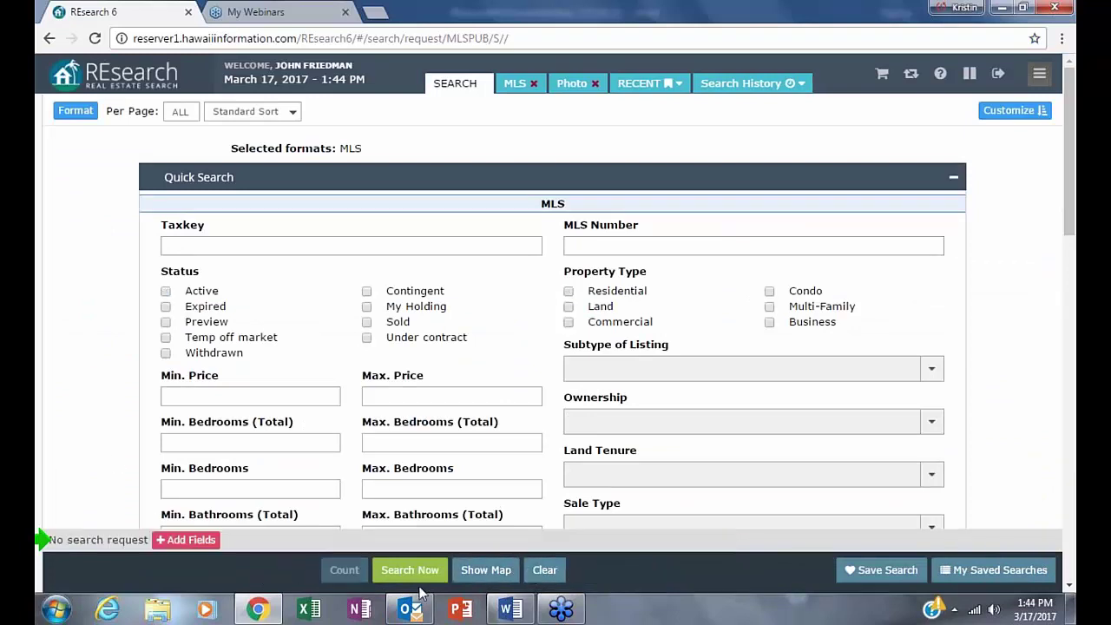
pyautogui.moveTo(599, 425)
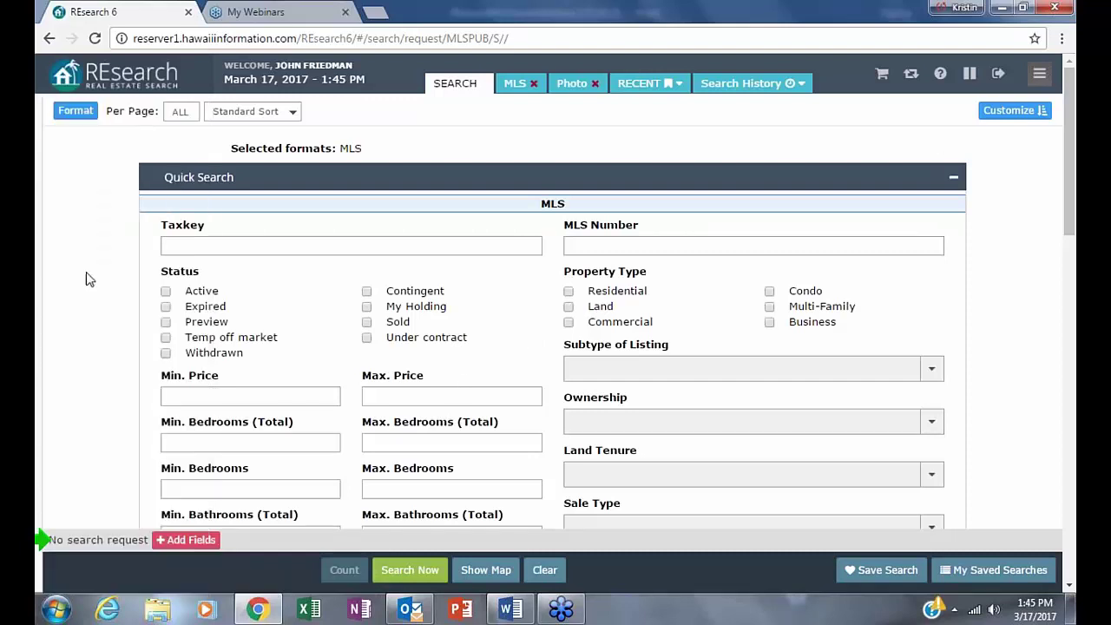
pyautogui.click(189, 246)
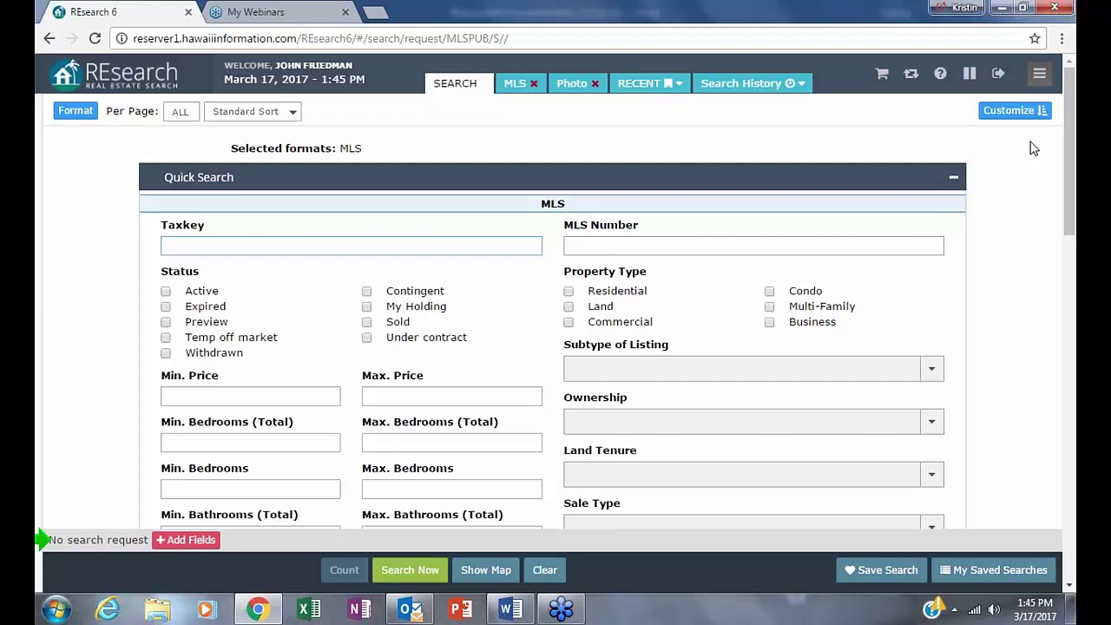
# - Enter the Taxkey range 4-3 to 4-5-9 and commit it to the request
pyautogui.write('4-3 to 4-5-9')
pyautogui.press('BackSpace')
pyautogui.write('o')
pyautogui.click(536, 316)
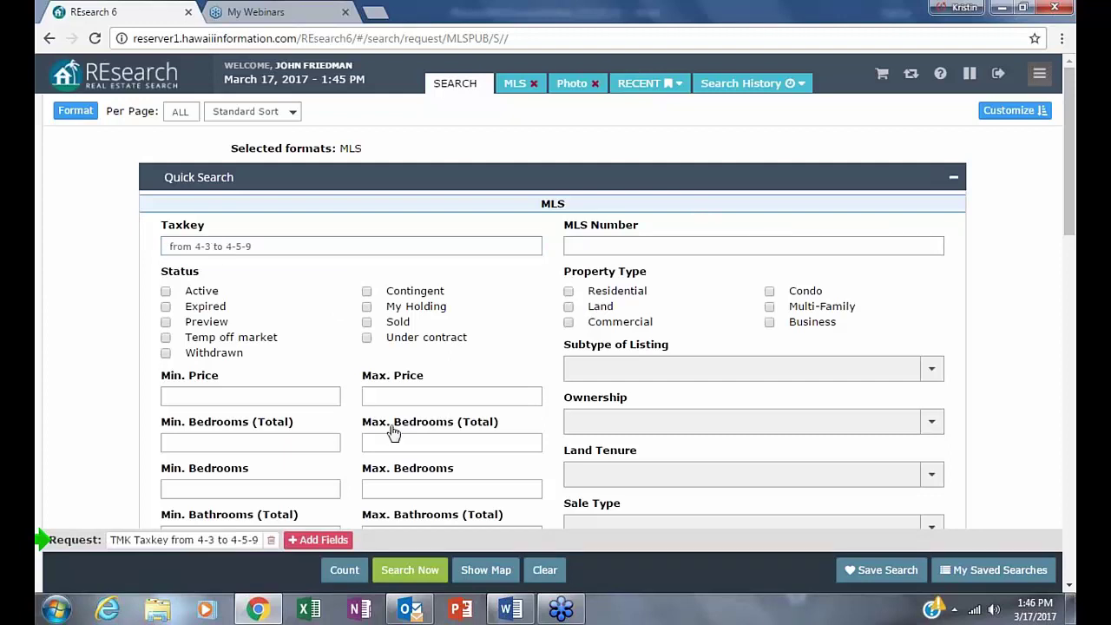
# - Limit the search to Active status and Residential property type
pyautogui.click(165, 292)
pyautogui.click(569, 293)
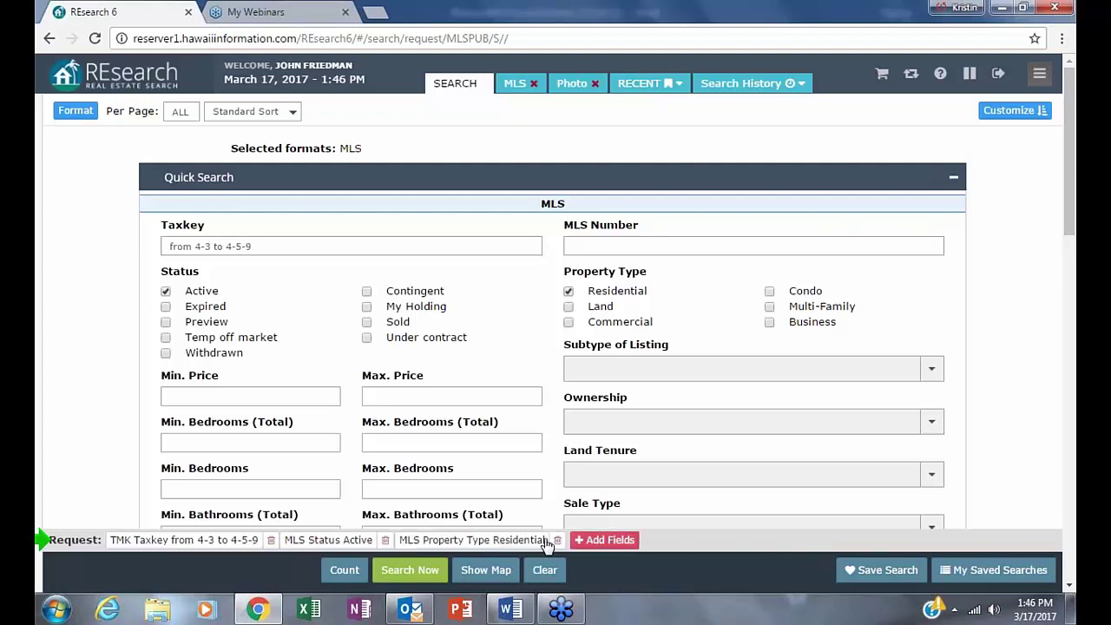
pyautogui.scroll(-2, 712, 350)
pyautogui.click(605, 540)
# - Add an MLS Land Area criterion with a 10ac minimum and close the Search Criteria picker
pyautogui.moveTo(203, 461); pyautogui.dragTo(83, 458)
pyautogui.press('BackSpace')
pyautogui.write('land')
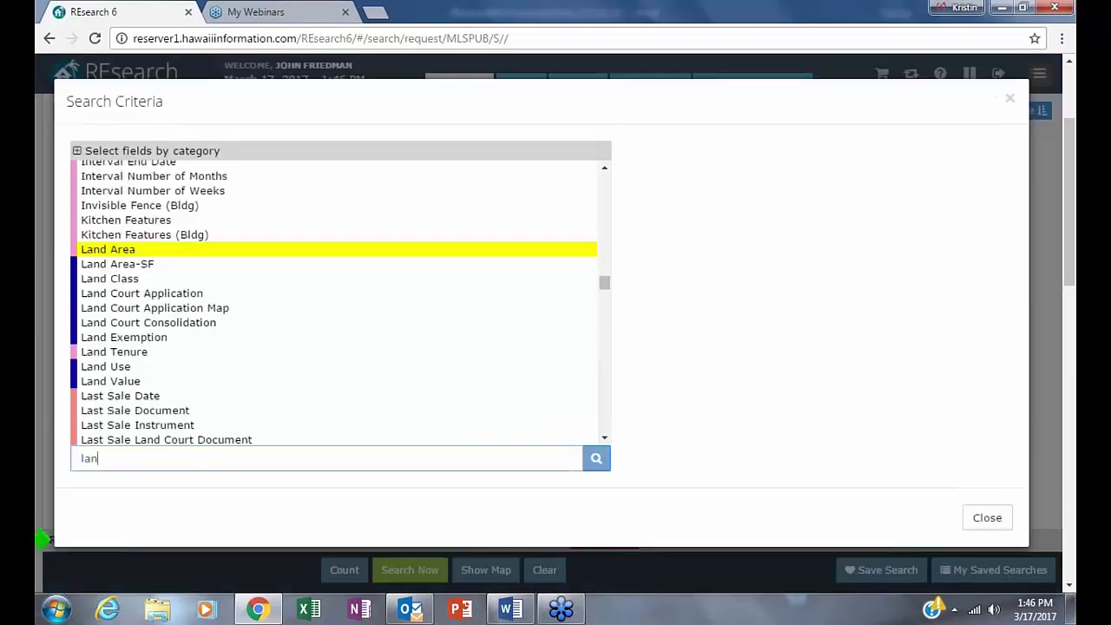
pyautogui.click(169, 253)
pyautogui.click(673, 193)
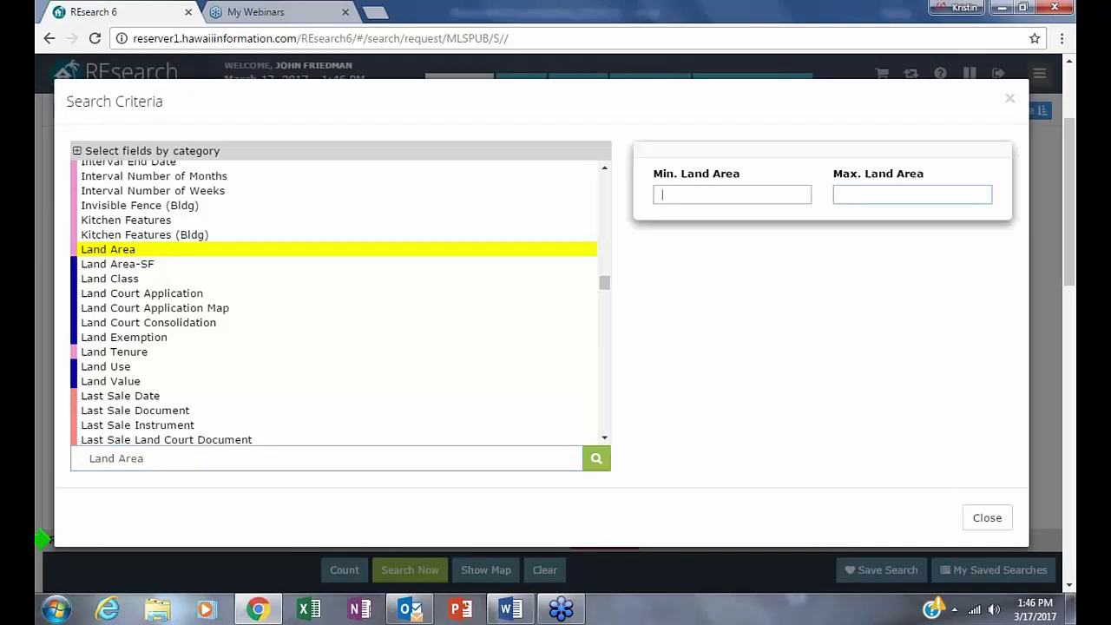
pyautogui.write('10ac')
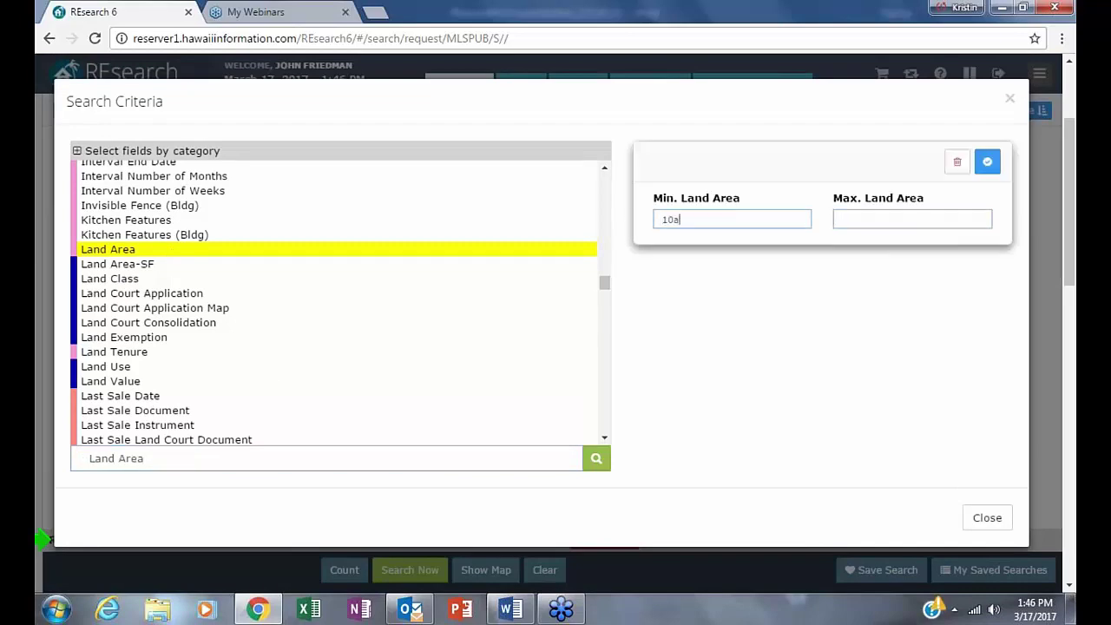
pyautogui.click(986, 163)
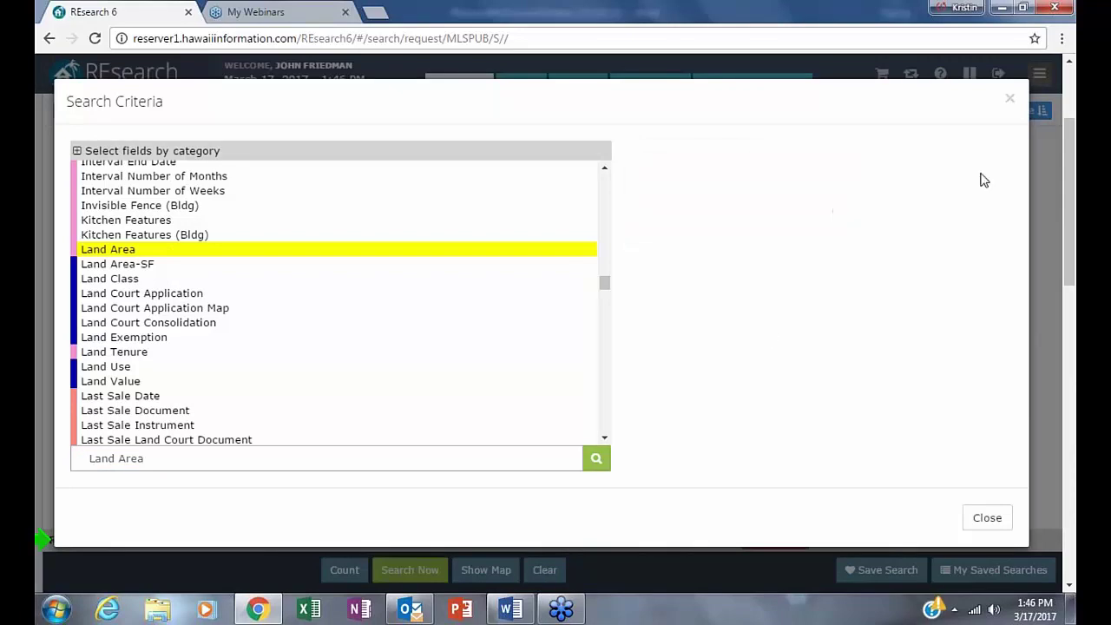
pyautogui.click(1009, 98)
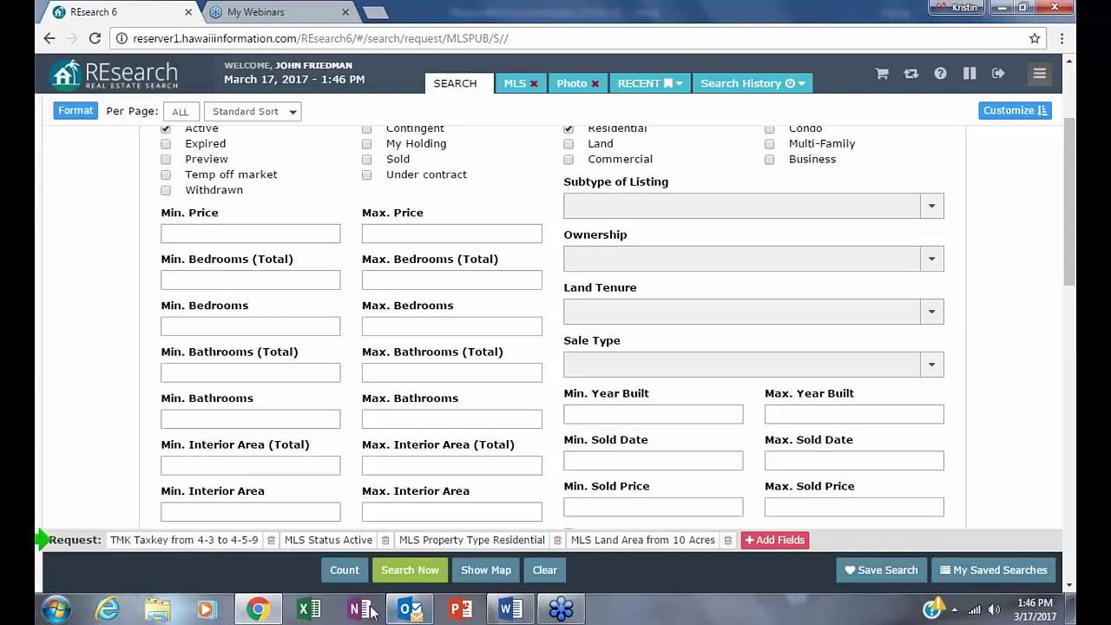
# - Count the matches for the four-criteria search and run it
pyautogui.click(344, 569)
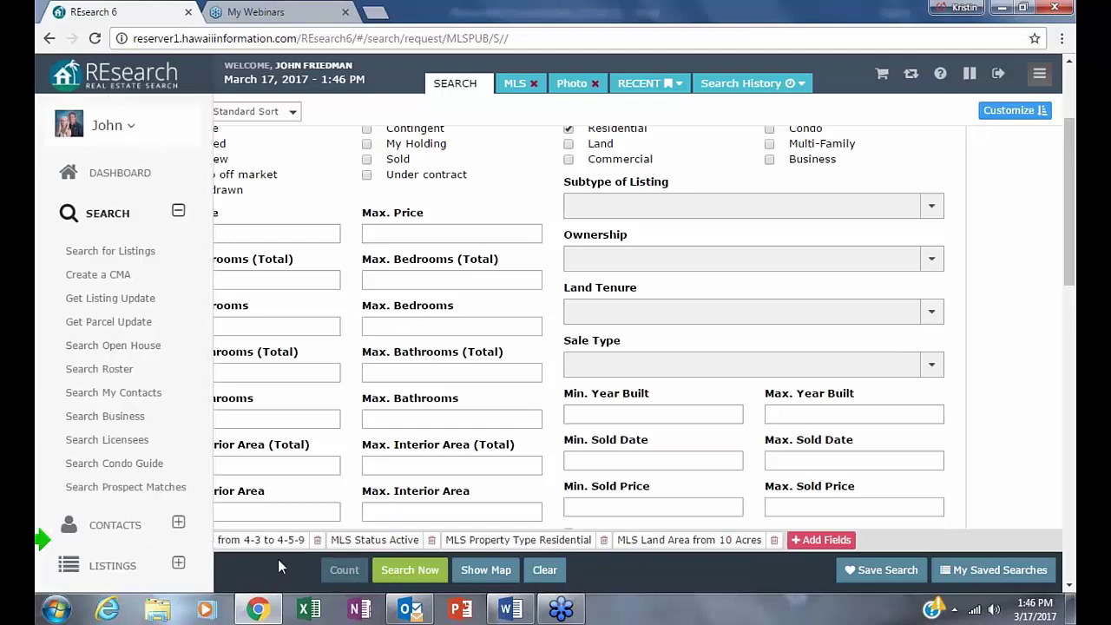
pyautogui.click(415, 573)
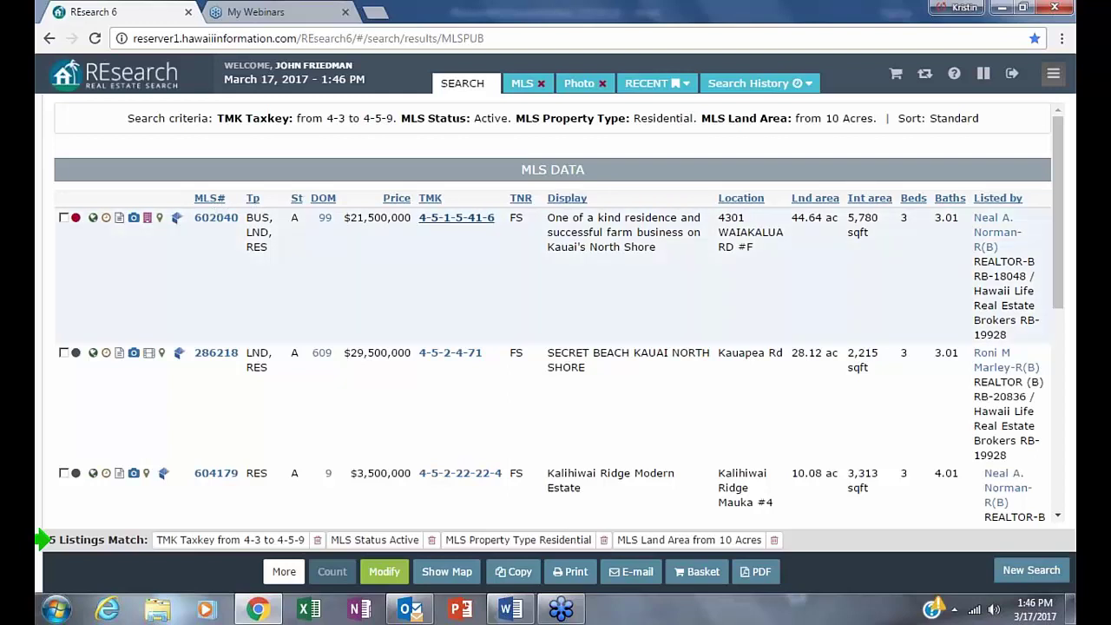
# - Sort the five results by price, then return to the criteria form and rerun the search
pyautogui.click(396, 198)
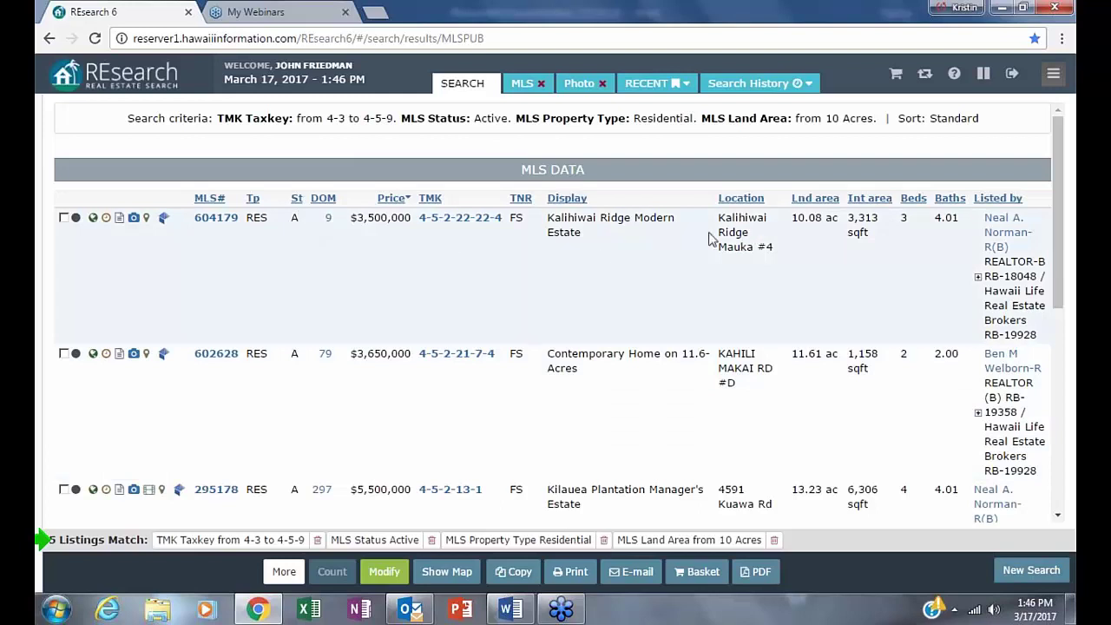
pyautogui.scroll(-1, 606, 271)
pyautogui.scroll(-5, 602, 269)
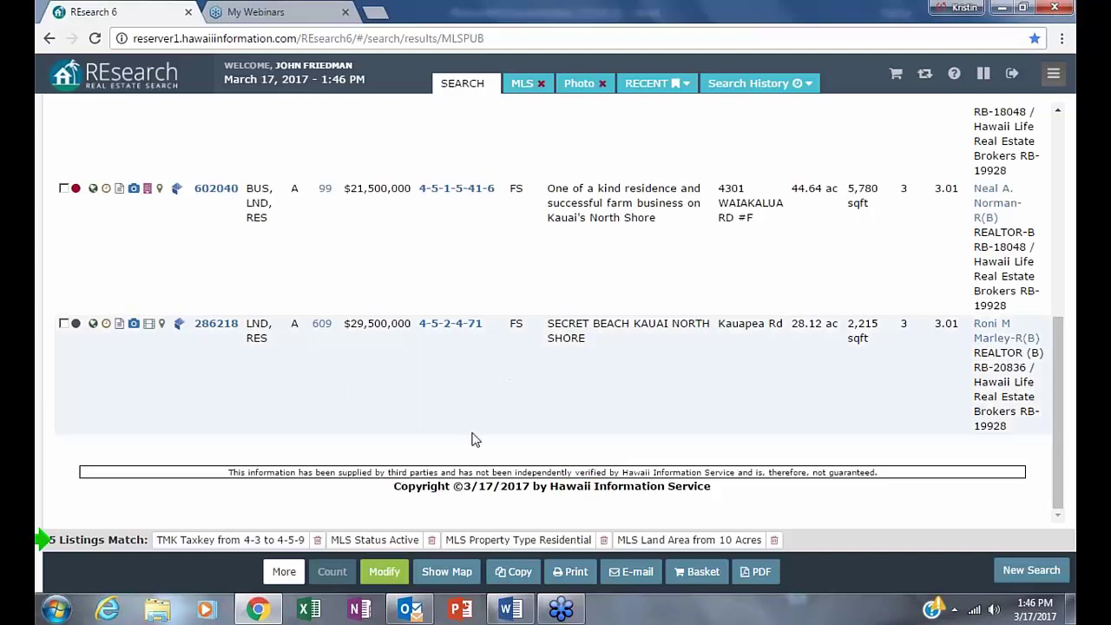
pyautogui.click(384, 571)
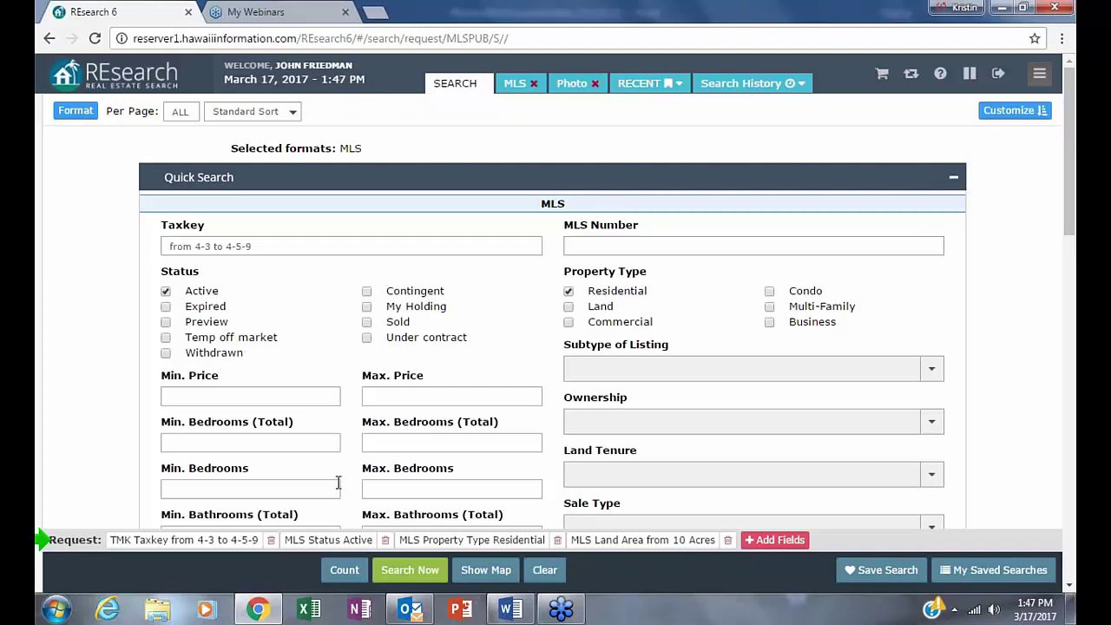
pyautogui.click(395, 573)
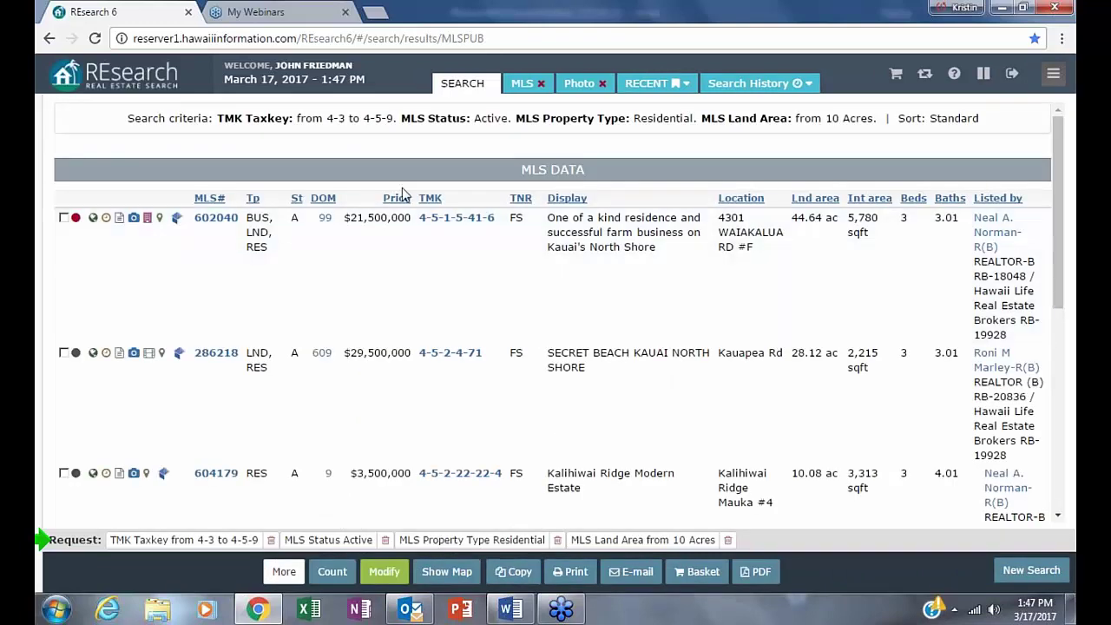
# - Sort results by price, lowest first from $3,500,000, and open TMK record 4-5-2-22-22-4
pyautogui.click(395, 197)
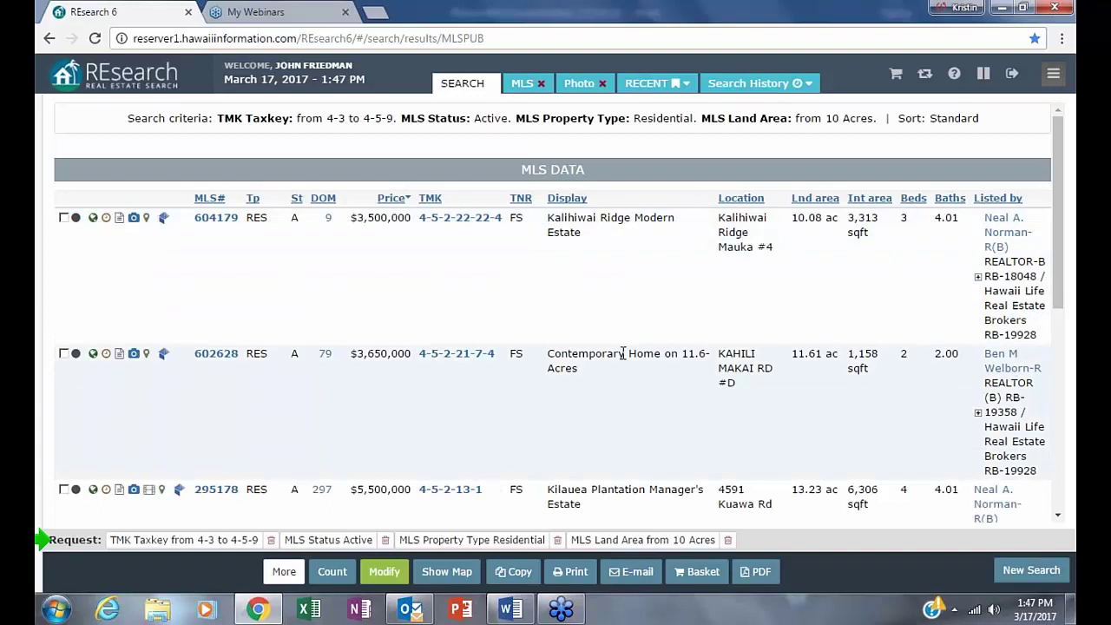
pyautogui.scroll(-1, 631, 394)
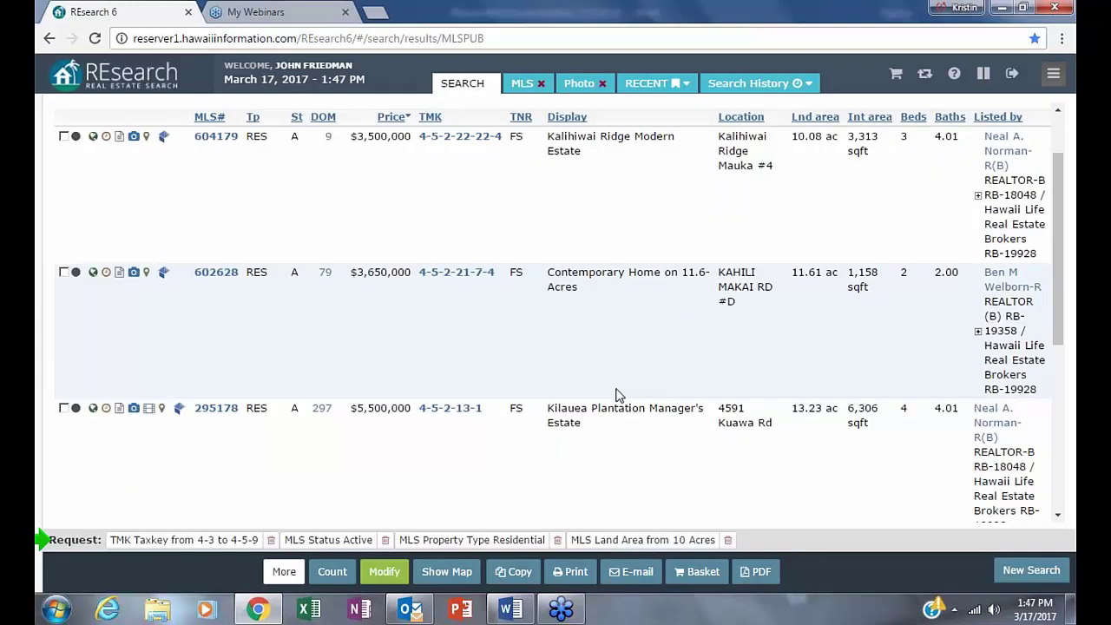
pyautogui.scroll(1, 618, 396)
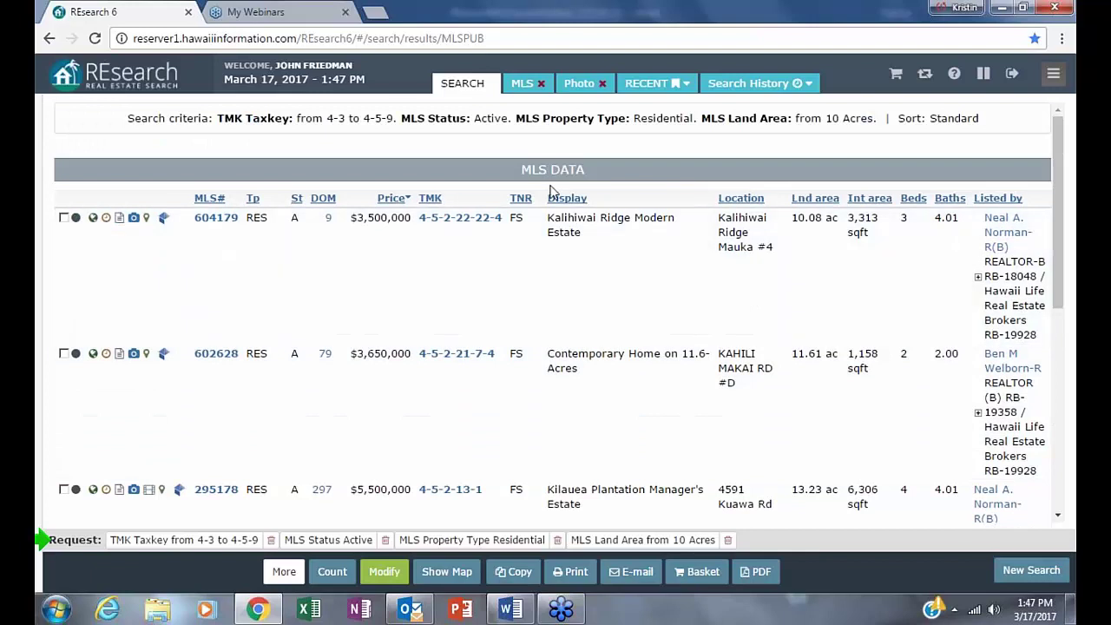
pyautogui.scroll(-1, 759, 357)
pyautogui.scroll(-2, 757, 359)
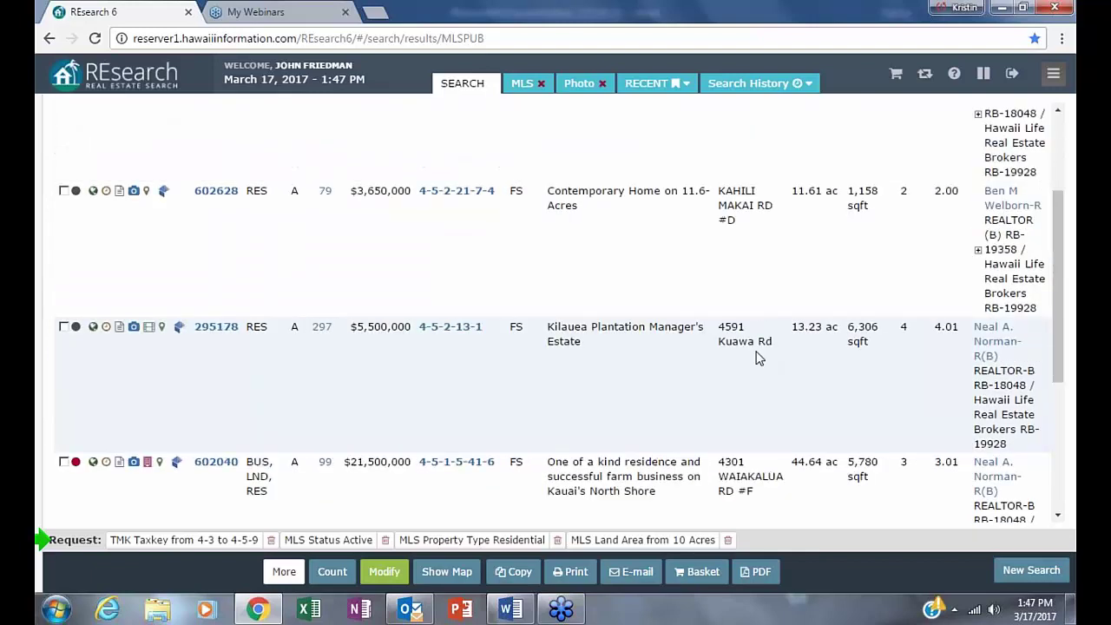
pyautogui.scroll(-3, 746, 351)
pyautogui.scroll(3, 738, 343)
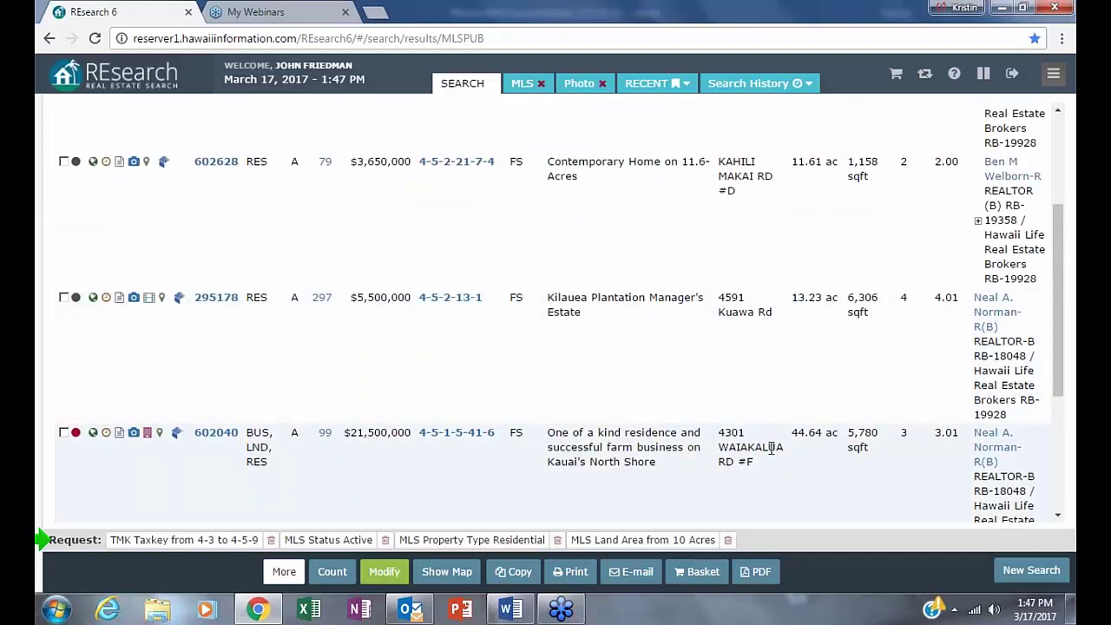
pyautogui.scroll(1, 770, 448)
pyautogui.scroll(5, 765, 446)
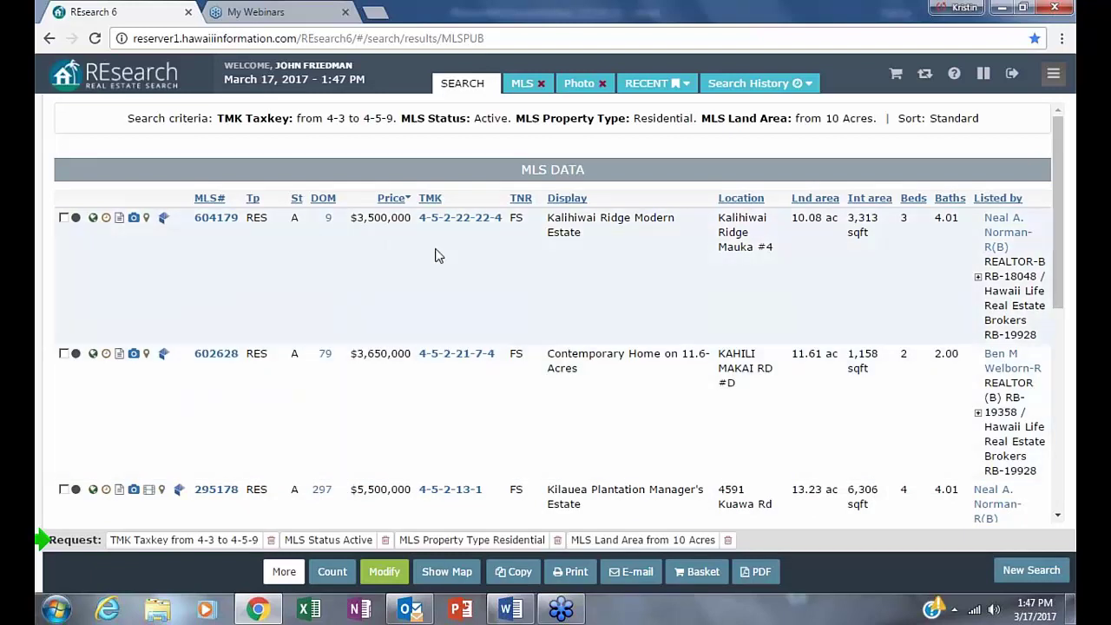
pyautogui.click(460, 217)
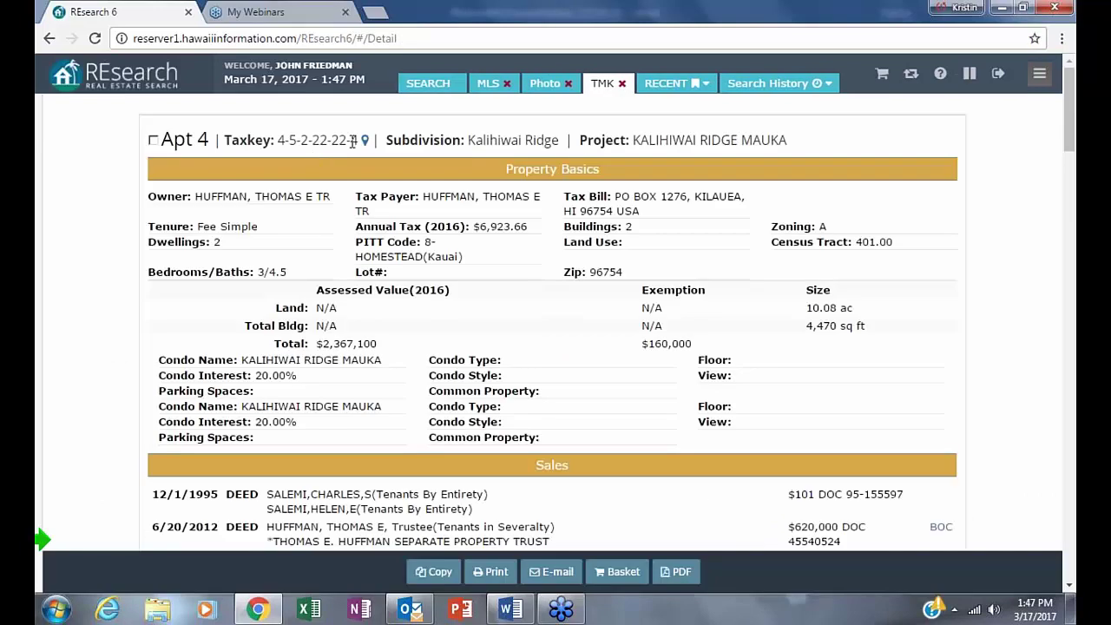
# - Copy taxkey 4-5-2-22-22-4 from the Kalihiwai Ridge record, return to results, and reopen the search form
pyautogui.moveTo(357, 140); pyautogui.dragTo(279, 144)
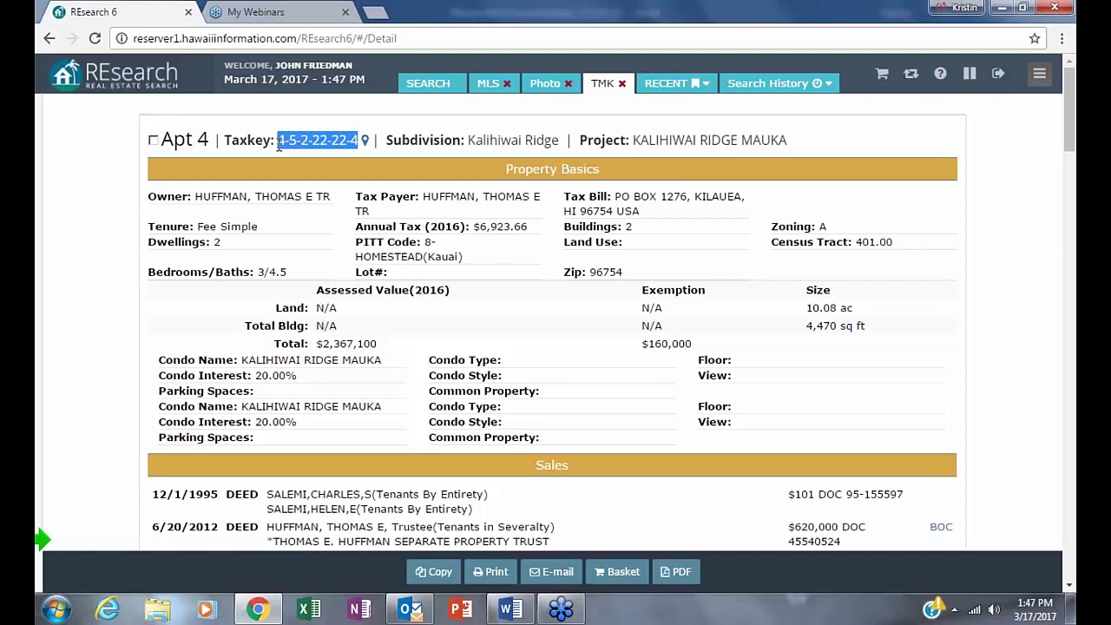
pyautogui.rightClick(289, 143)
pyautogui.click(319, 154)
pyautogui.click(48, 38)
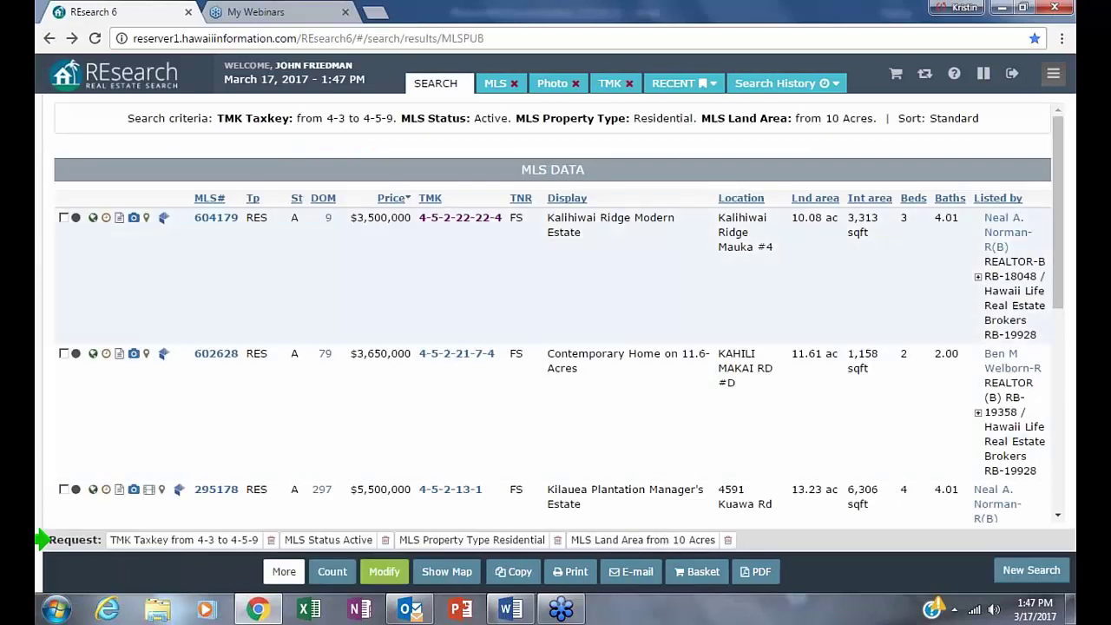
pyautogui.click(384, 573)
# - Append 'and not' plus the pasted taxkey to the Taxkey range, trimming it to 4-5-2-22
pyautogui.click(390, 570)
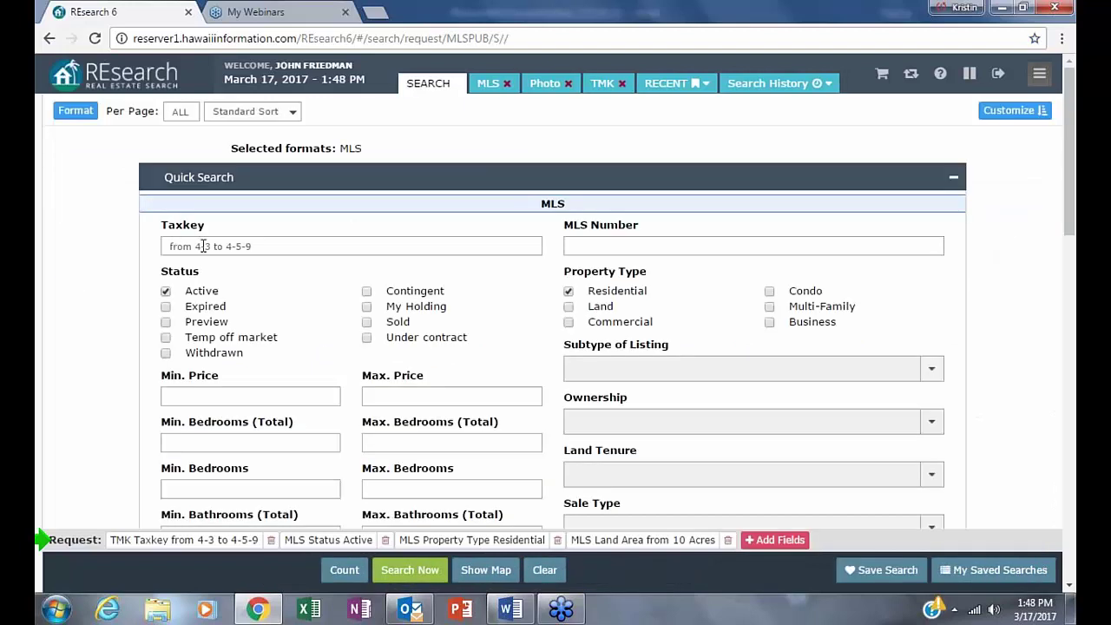
pyautogui.click(259, 247)
pyautogui.write('and')
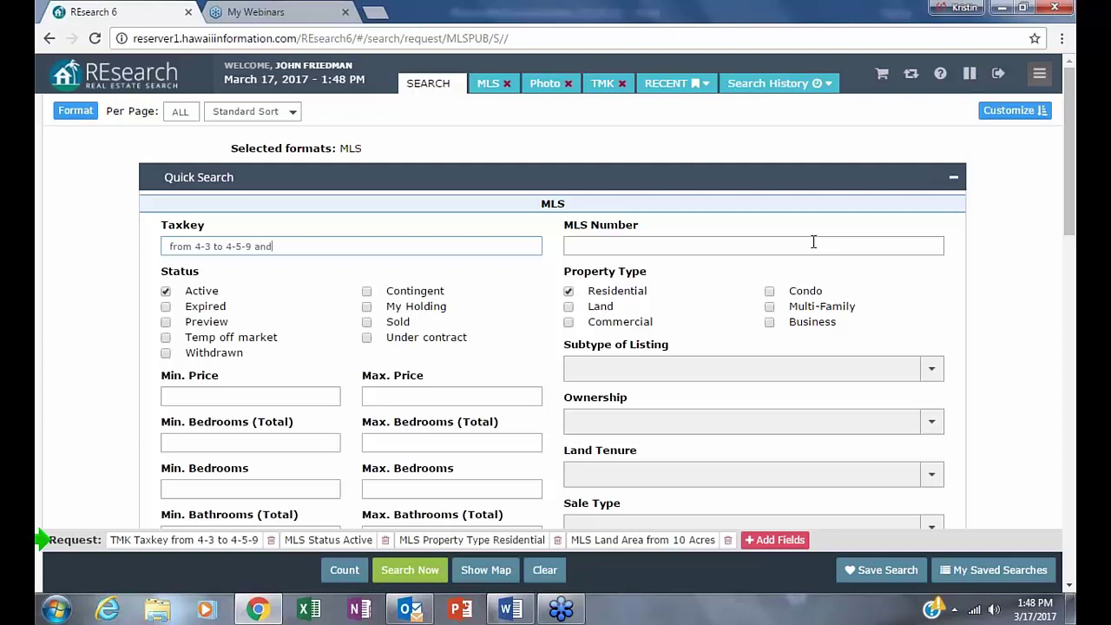
pyautogui.write('bn')
pyautogui.press('BackSpace')
pyautogui.press('BackSpace')
pyautogui.write('n')
pyautogui.write('oty')
pyautogui.press('BackSpace')
pyautogui.rightClick(304, 251)
pyautogui.click(347, 348)
pyautogui.press('BackSpace')
pyautogui.press('BackSpace')
pyautogui.press('BackSpace')
pyautogui.press('BackSpace')
pyautogui.press('BackSpace')
# - Apply the edited Taxkey criterion, count the matches (4), and run the revised search
pyautogui.click(520, 319)
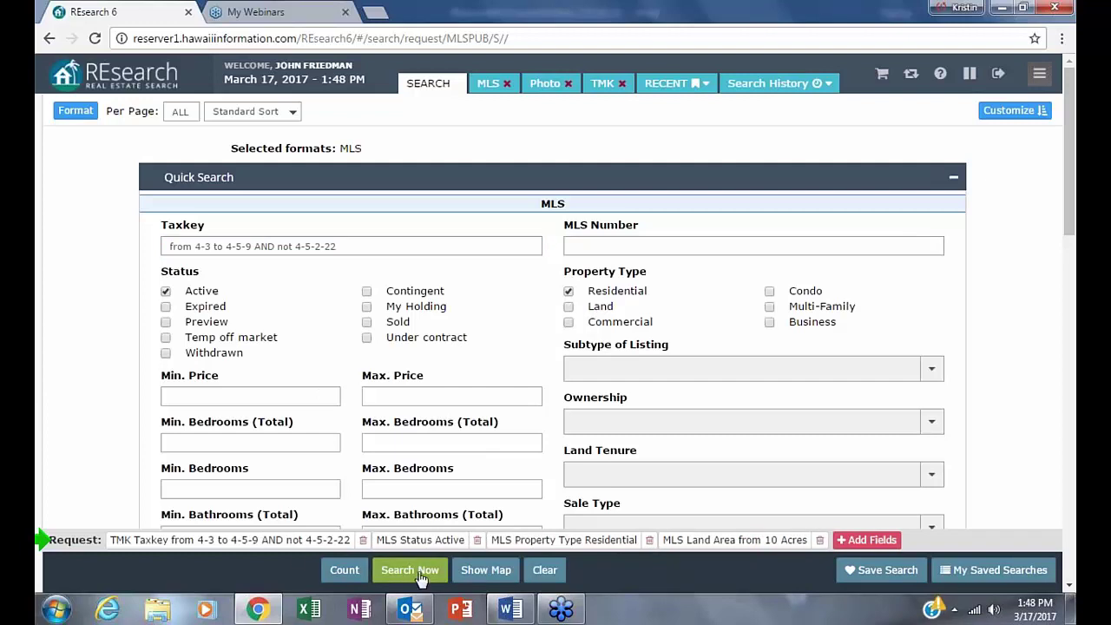
pyautogui.click(344, 570)
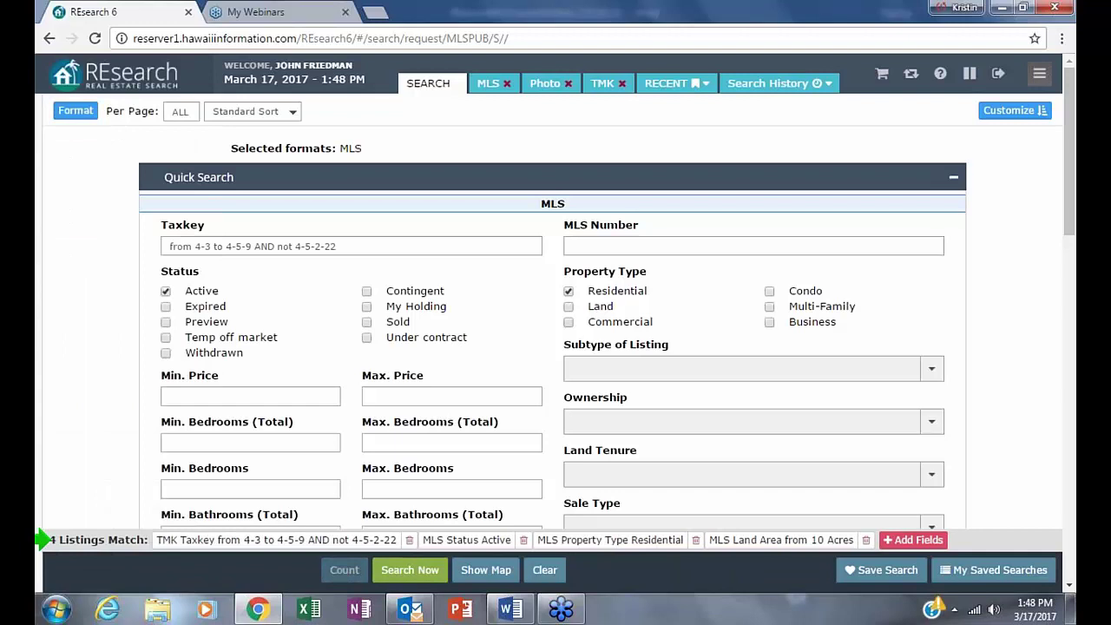
pyautogui.click(409, 570)
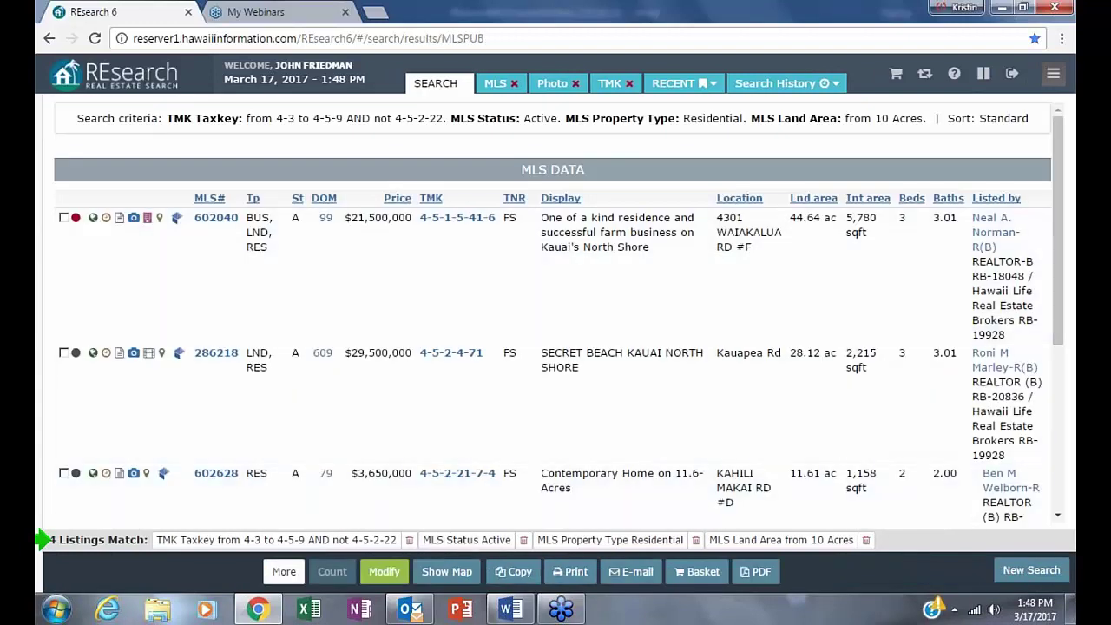
# - Sort the four matching listings by price and select the whole search criteria line
pyautogui.click(401, 198)
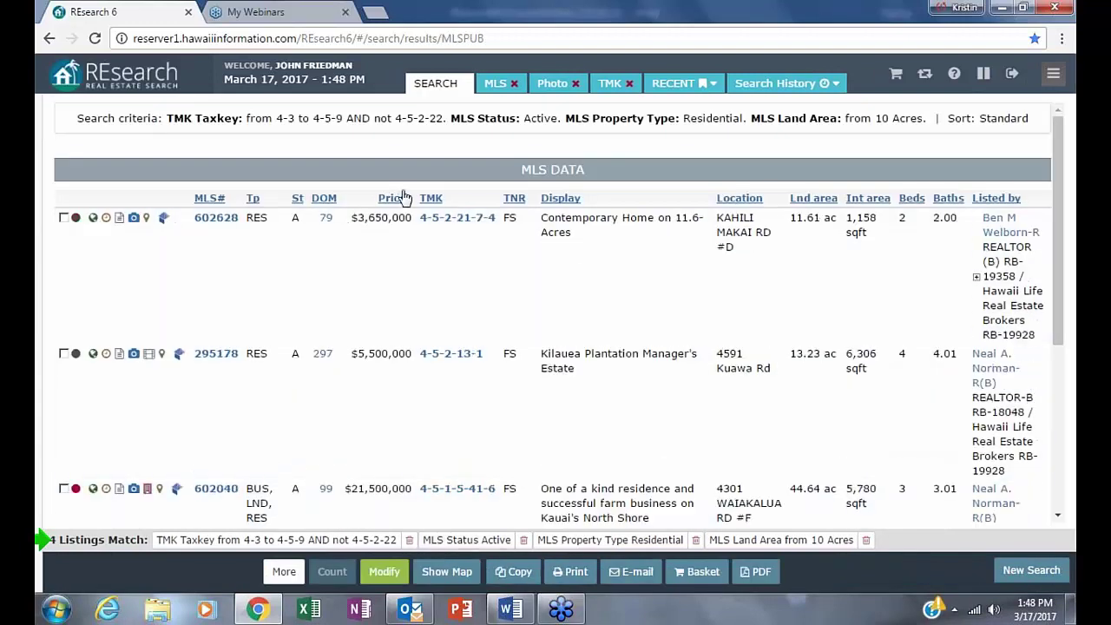
pyautogui.moveTo(1068, 620)
pyautogui.moveTo(78, 118); pyautogui.dragTo(657, 116)
pyautogui.click(710, 113)
pyautogui.moveTo(78, 118); pyautogui.dragTo(1074, 116)
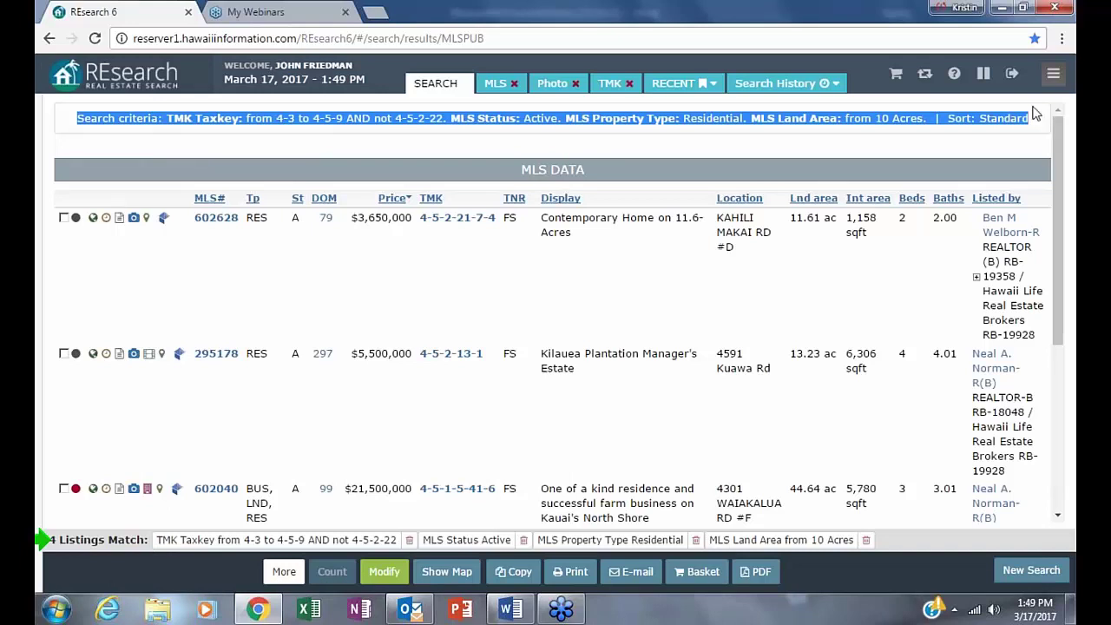
# - Review the price-sorted results, then return to the MLS Quick Search form
pyautogui.scroll(-1, 900, 273)
pyautogui.scroll(-4, 899, 273)
pyautogui.scroll(4, 888, 283)
pyautogui.moveTo(41, 540)
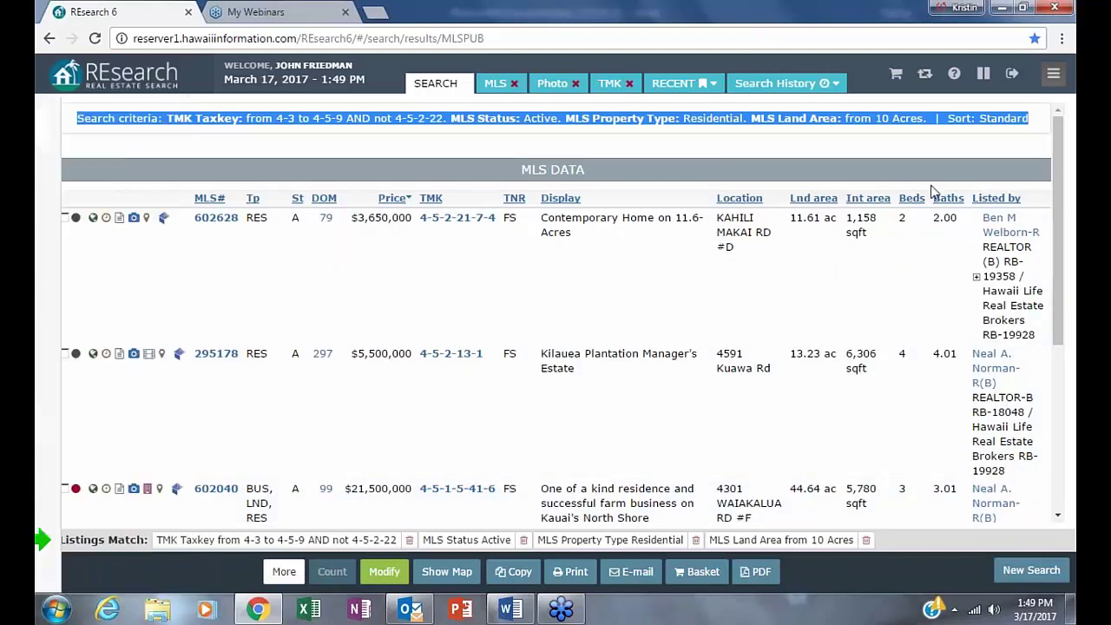
pyautogui.scroll(-1, 950, 373)
pyautogui.scroll(-2, 949, 376)
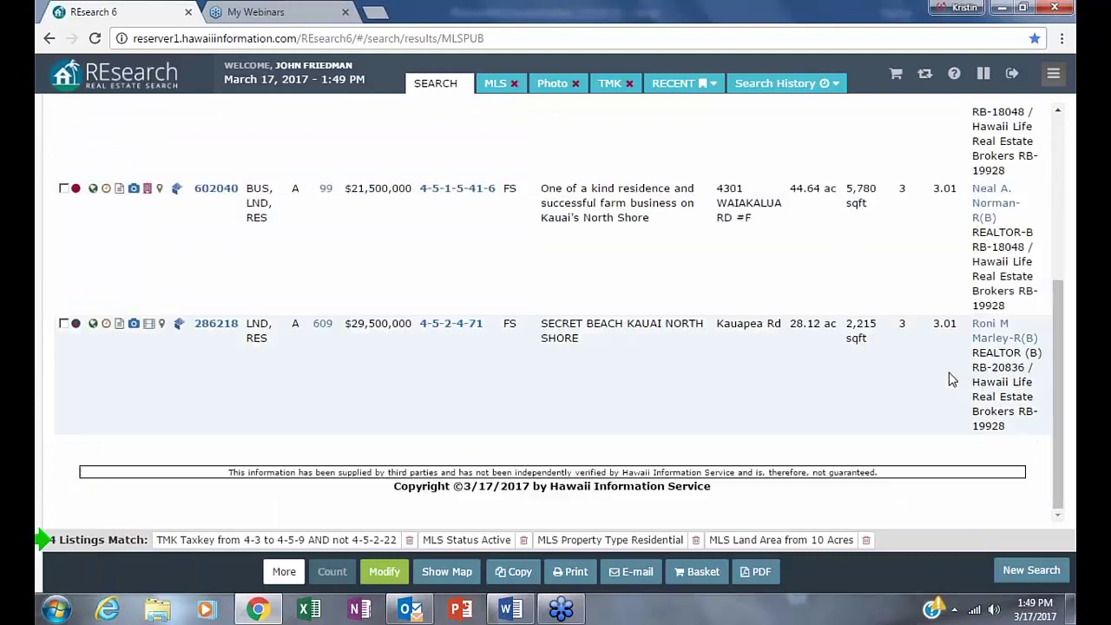
pyautogui.scroll(4, 955, 364)
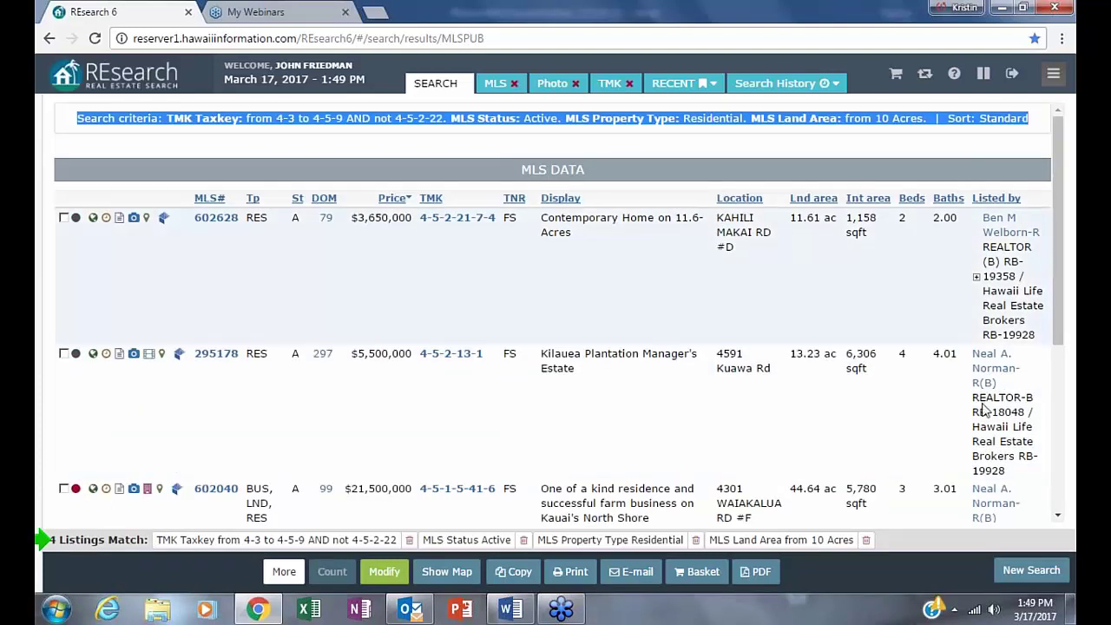
pyautogui.scroll(-4, 804, 337)
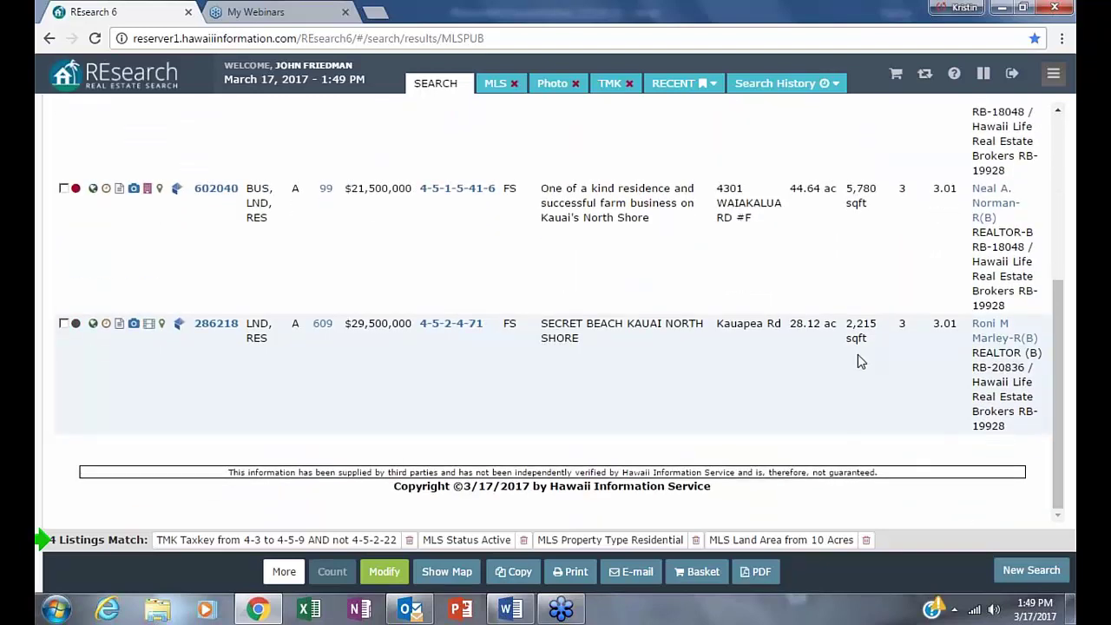
pyautogui.scroll(1, 833, 395)
pyautogui.scroll(4, 831, 401)
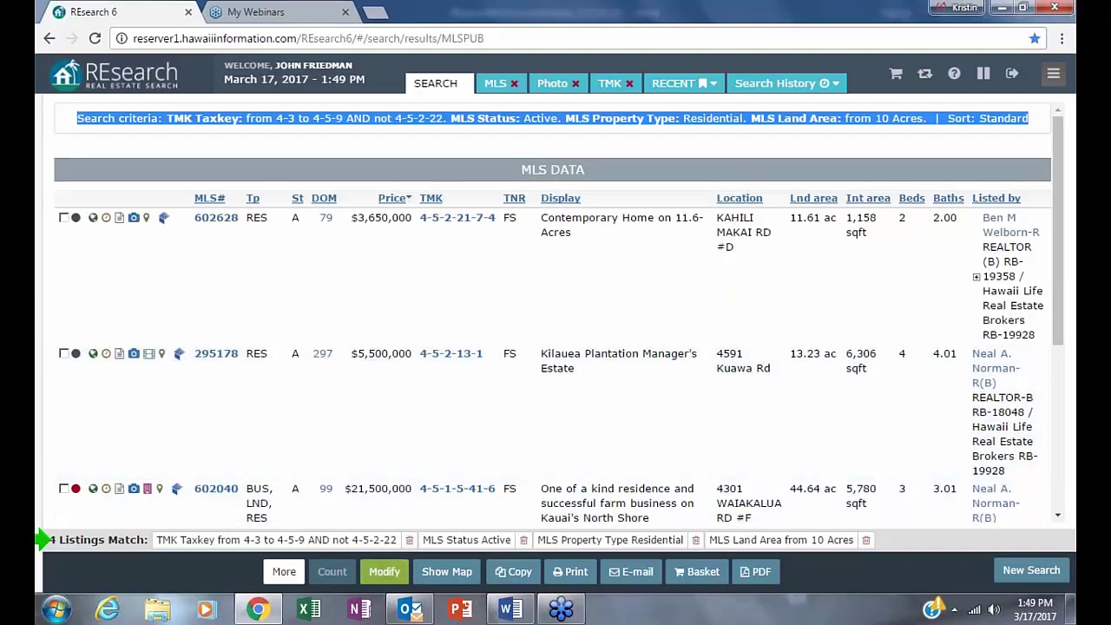
pyautogui.click(384, 572)
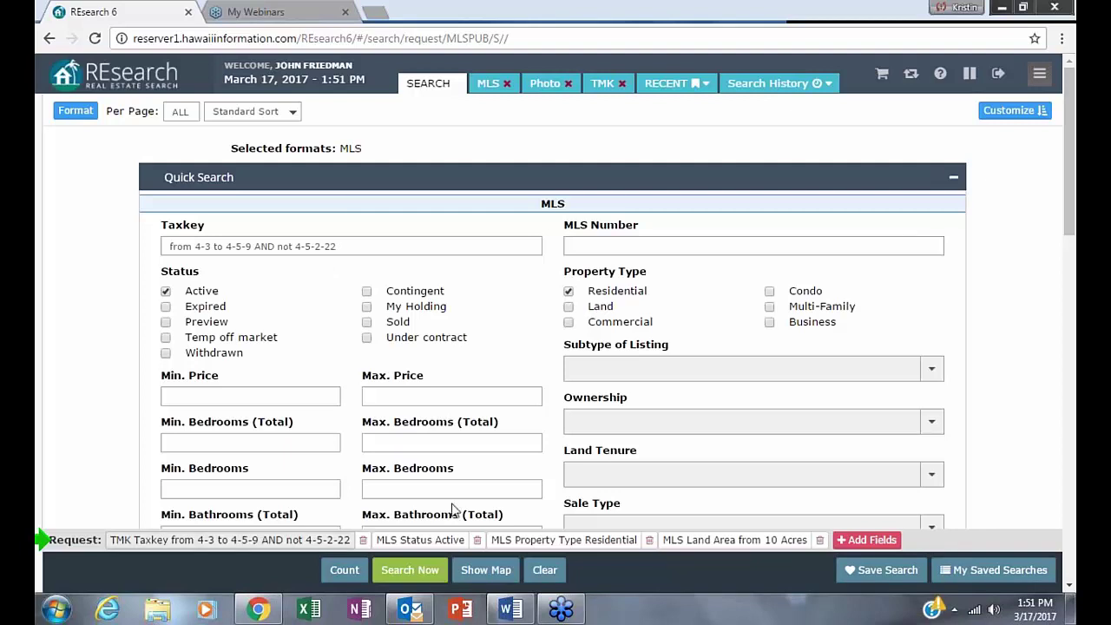
# - Clear the form, enter Taxkey 4, limit Status to Active, and open the Search Criteria field list
pyautogui.click(545, 569)
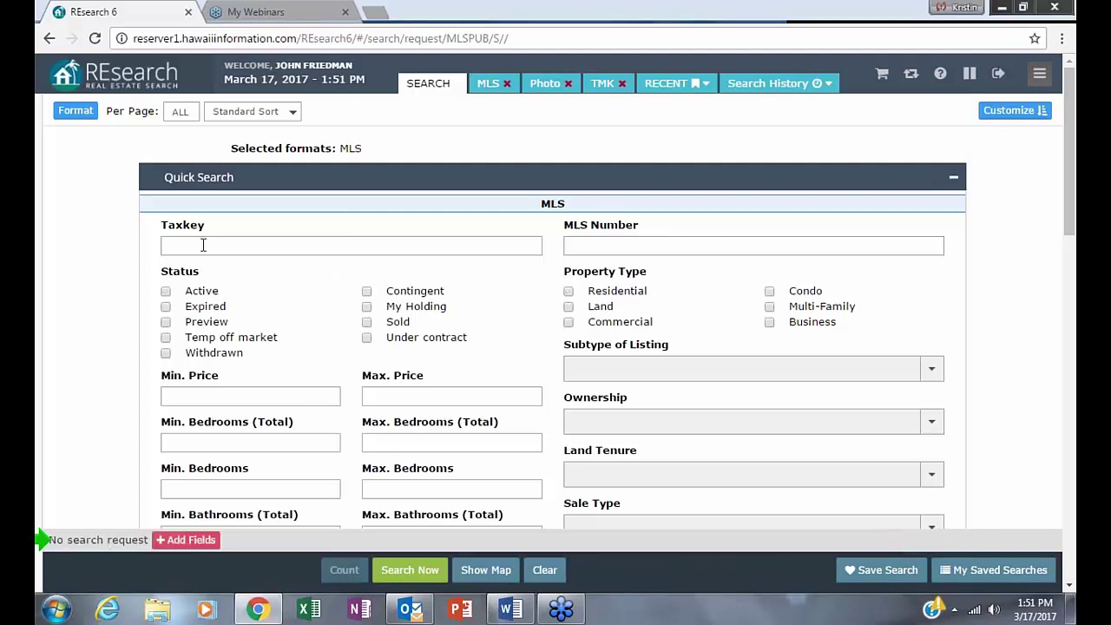
pyautogui.write('4')
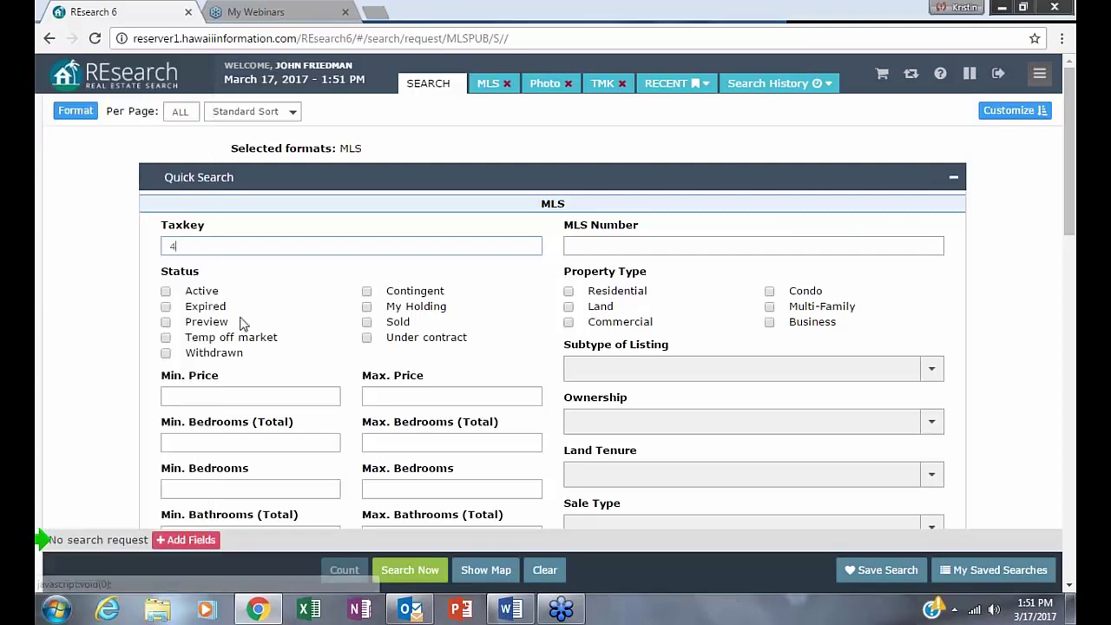
pyautogui.click(165, 291)
pyautogui.scroll(-1, 542, 385)
pyautogui.scroll(-15, 542, 385)
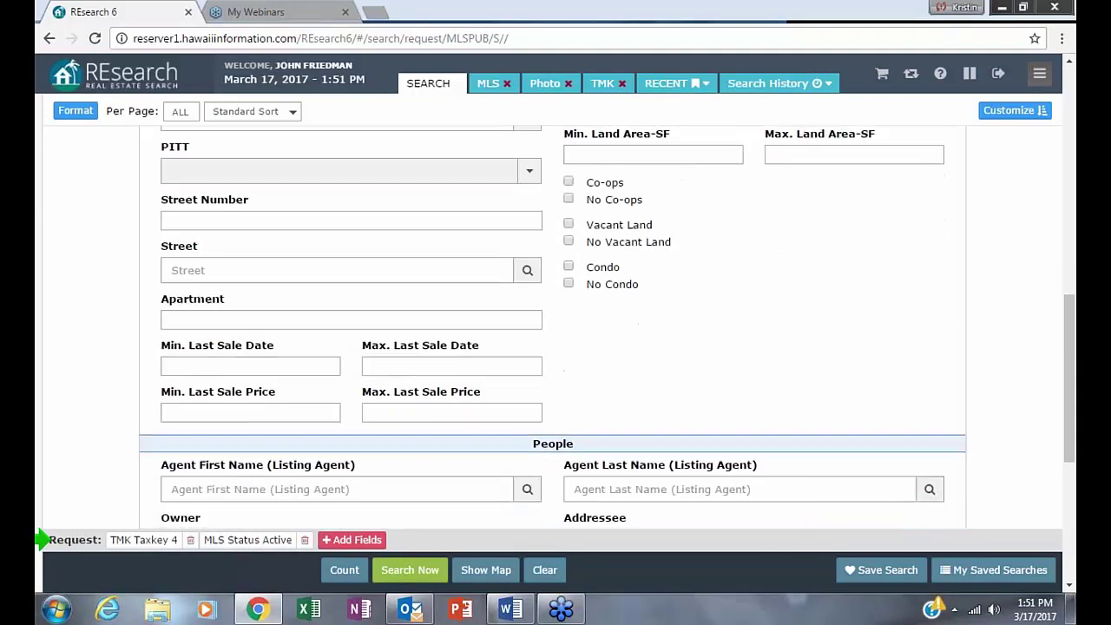
pyautogui.scroll(3, 555, 382)
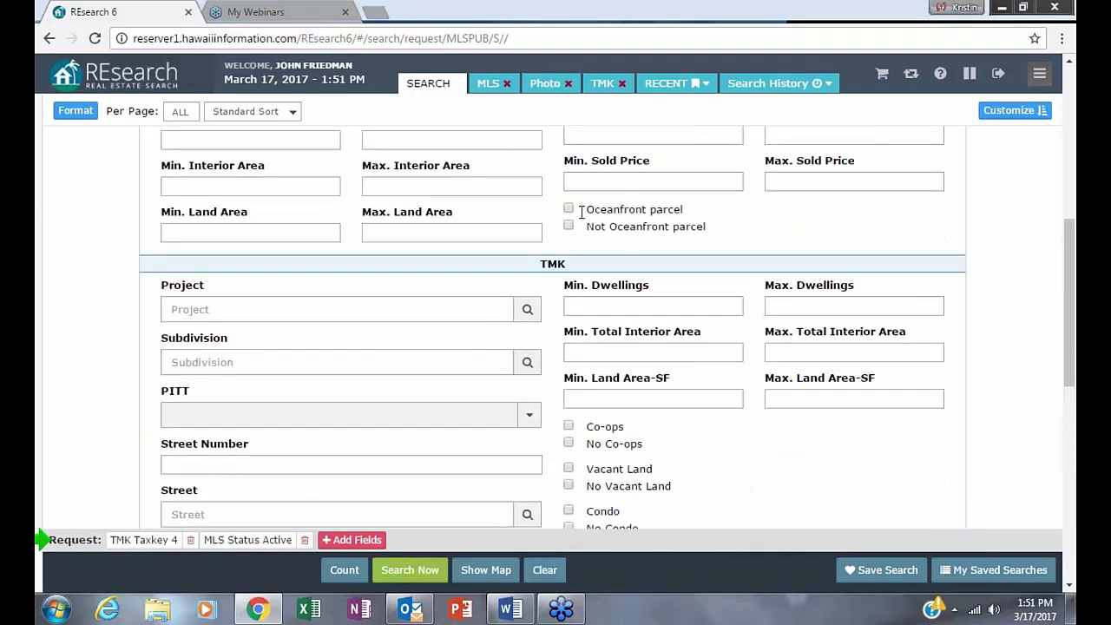
pyautogui.click(346, 540)
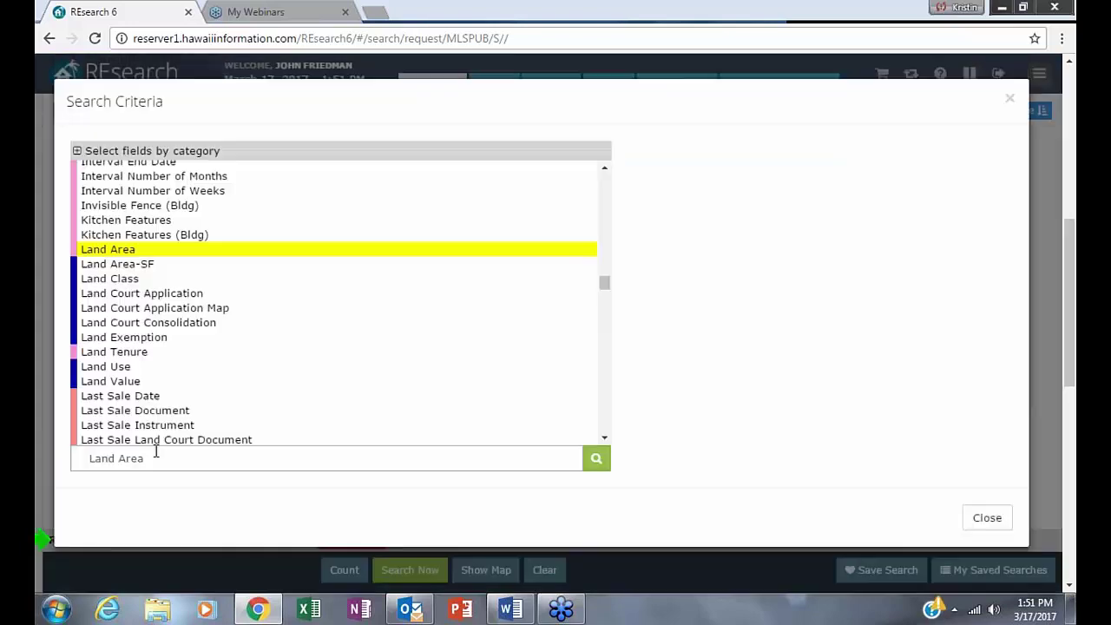
# - Search fields for 'ocean' and add Oceanfront Parcel (Property data) set to Yes as a criterion
pyautogui.tripleClick(157, 461)
pyautogui.write('o')
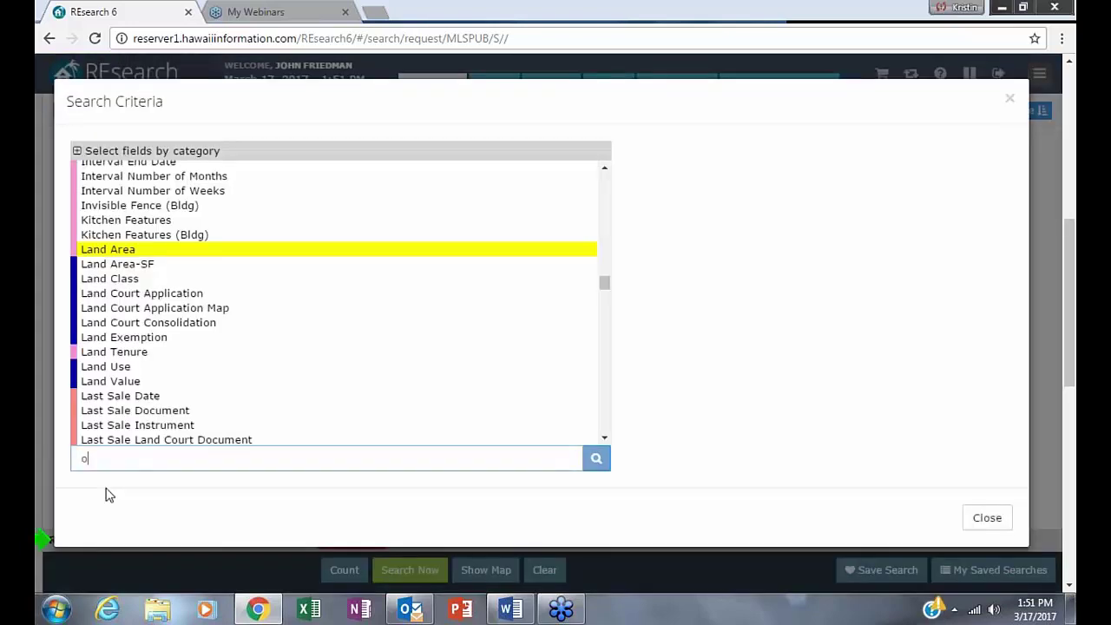
pyautogui.write('cean')
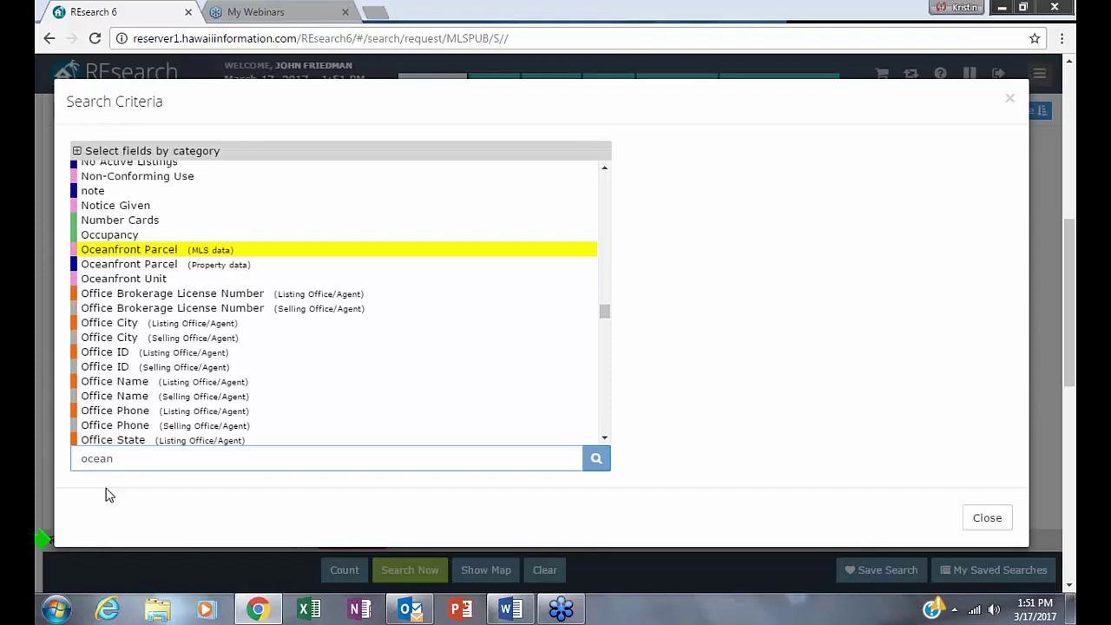
pyautogui.moveTo(165, 252)
pyautogui.moveTo(163, 279)
pyautogui.click(146, 251)
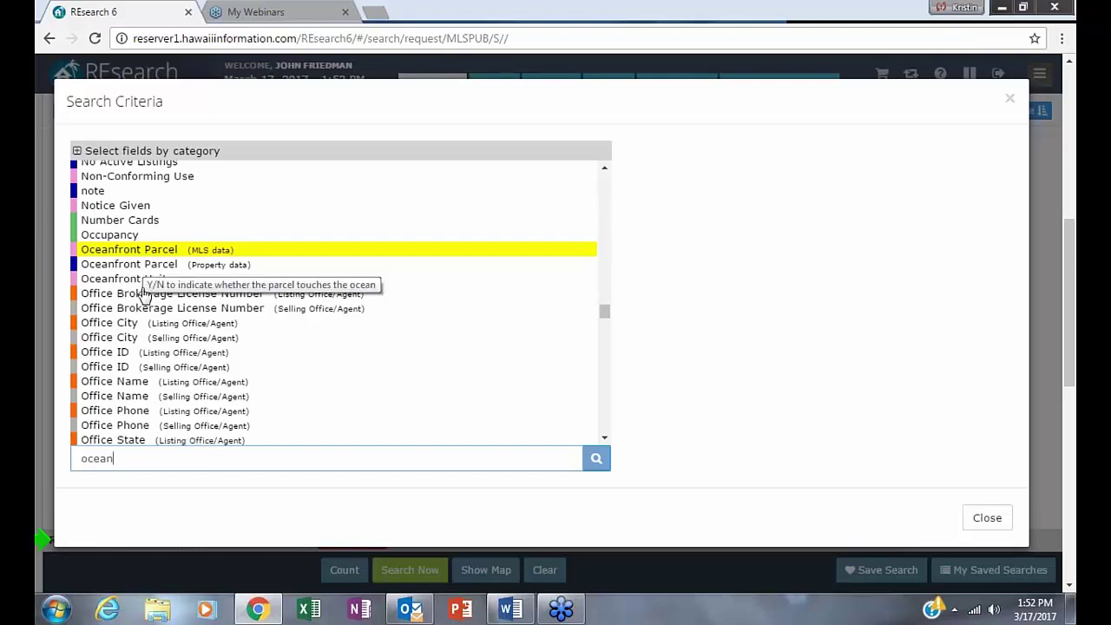
pyautogui.click(144, 266)
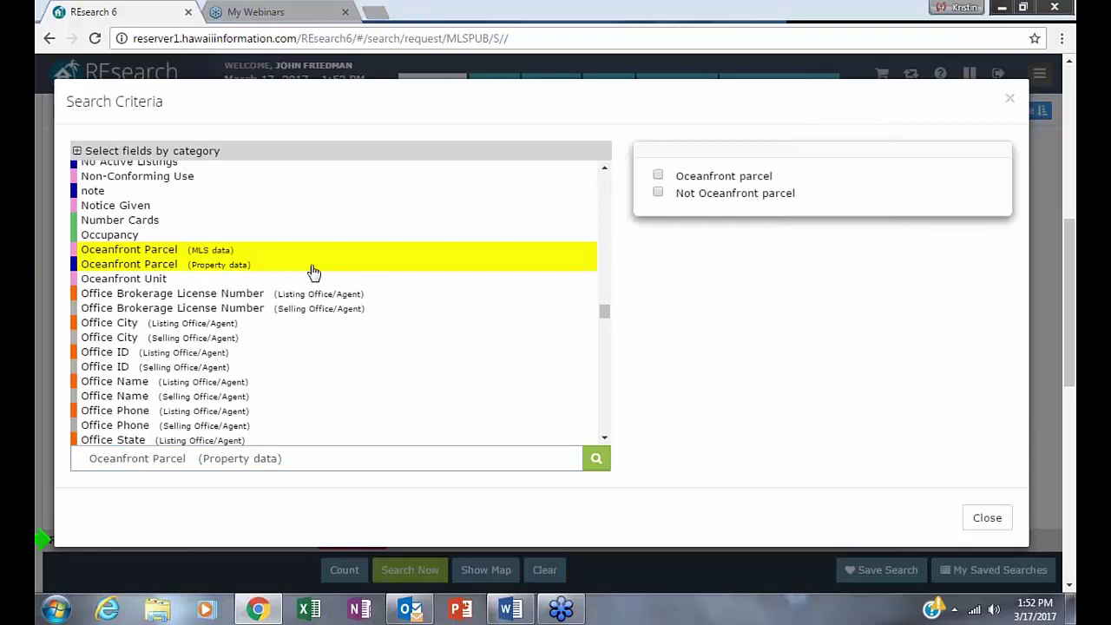
pyautogui.click(657, 177)
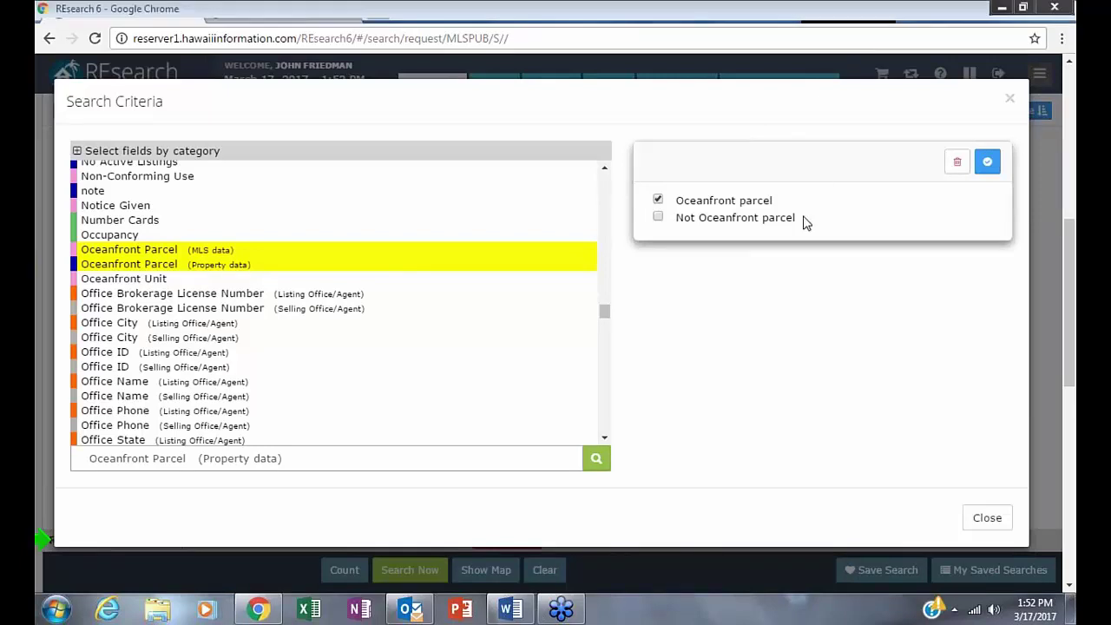
pyautogui.click(988, 164)
pyautogui.click(1009, 100)
pyautogui.scroll(-3, 678, 443)
pyautogui.scroll(-3, 680, 427)
pyautogui.scroll(7, 686, 417)
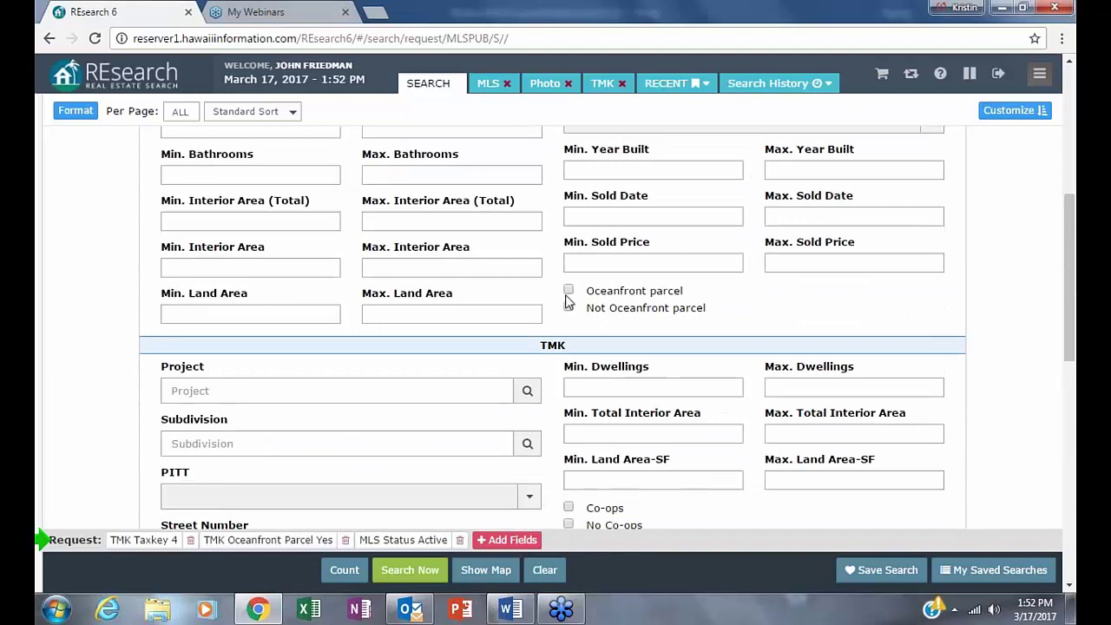
# - Require MLS Oceanfront Parcel instead of the TMK Oceanfront chip, count matches, and run the search
pyautogui.click(568, 290)
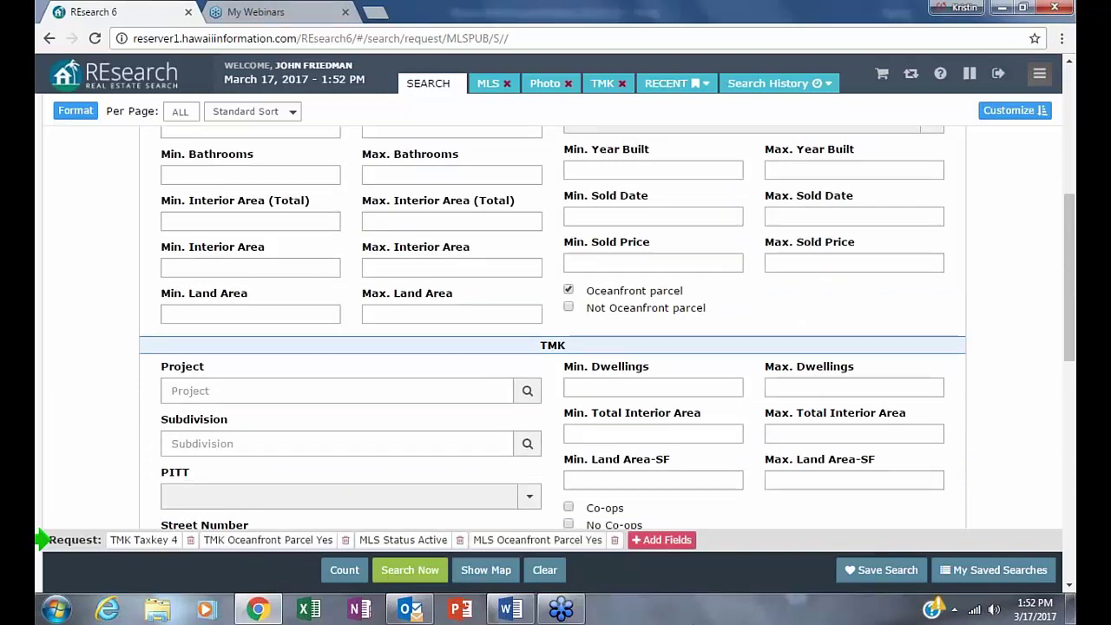
pyautogui.click(346, 541)
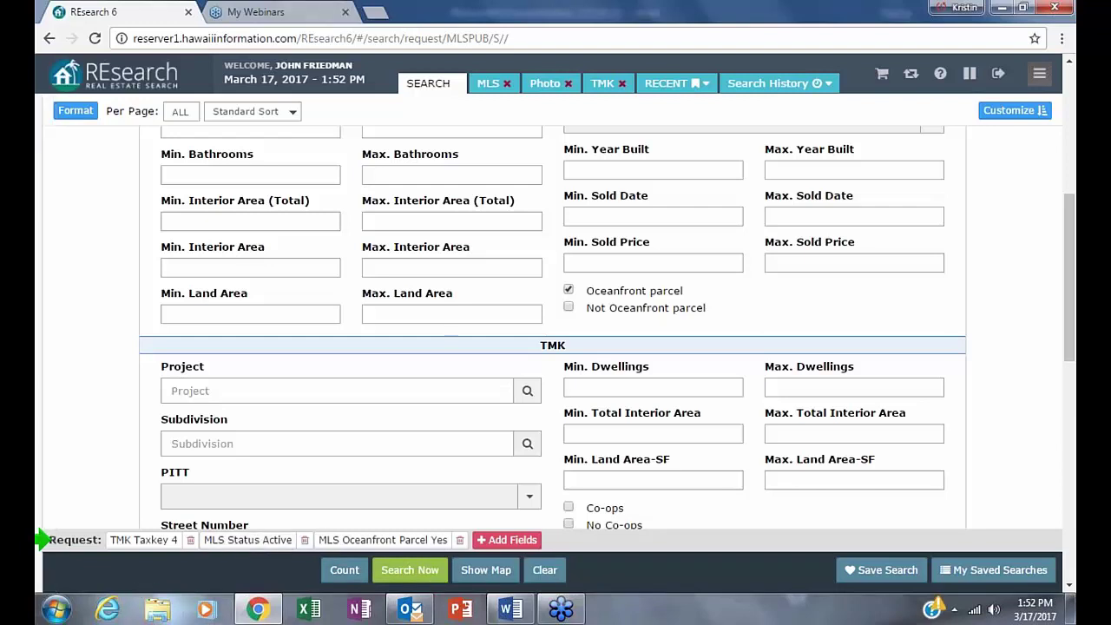
pyautogui.click(345, 570)
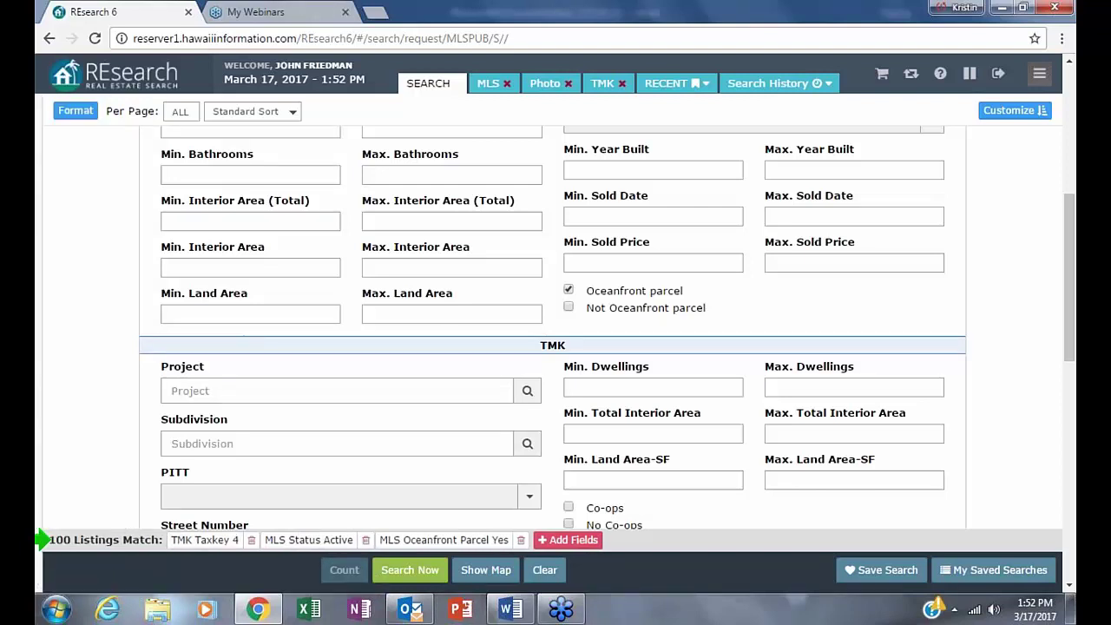
pyautogui.click(406, 573)
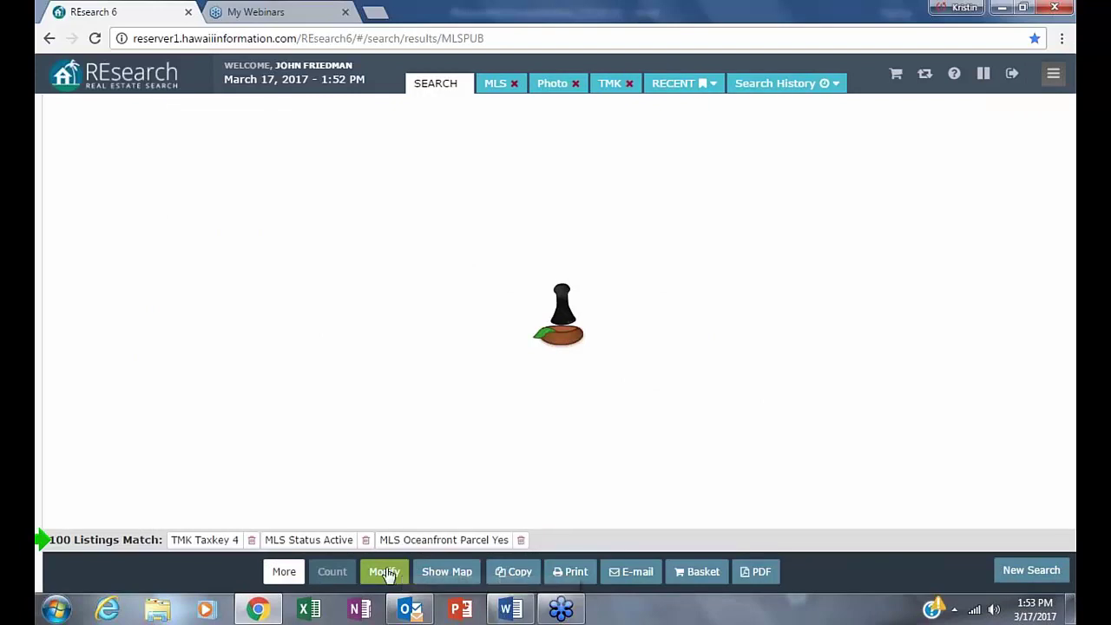
pyautogui.click(383, 571)
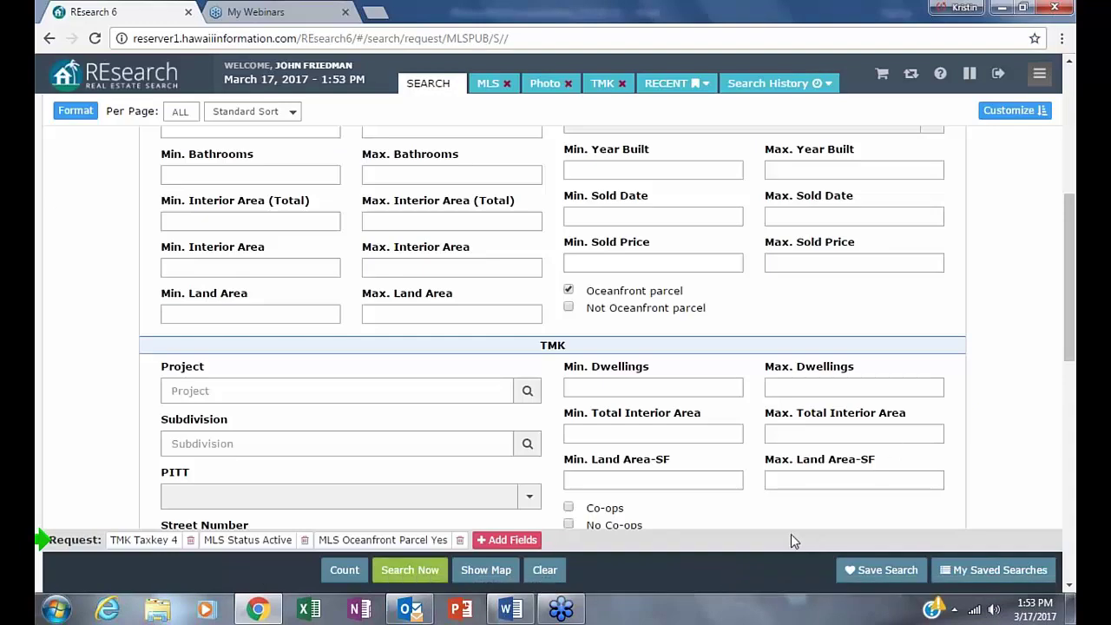
pyautogui.click(410, 569)
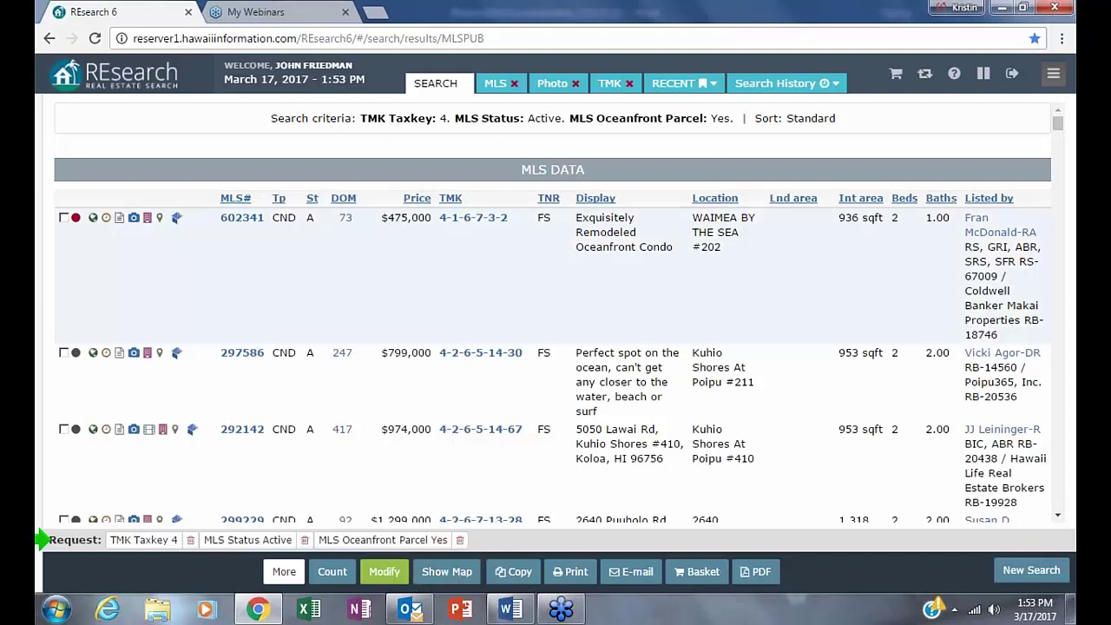
# - Sort the oceanfront results by Location and open the photo gallery for listing 299229
pyautogui.click(715, 199)
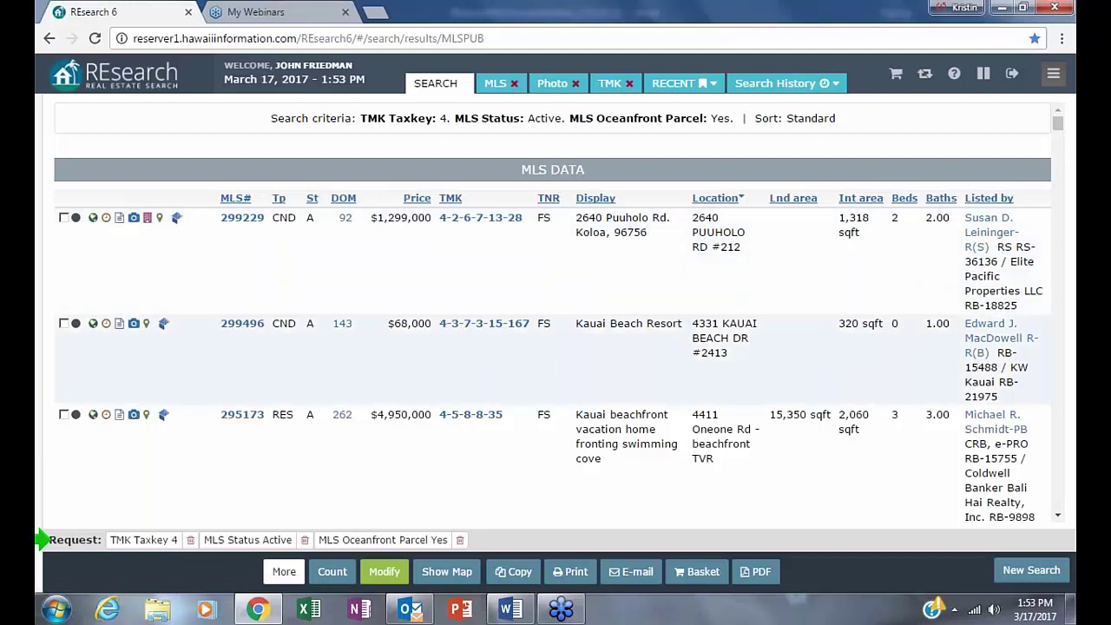
pyautogui.click(134, 219)
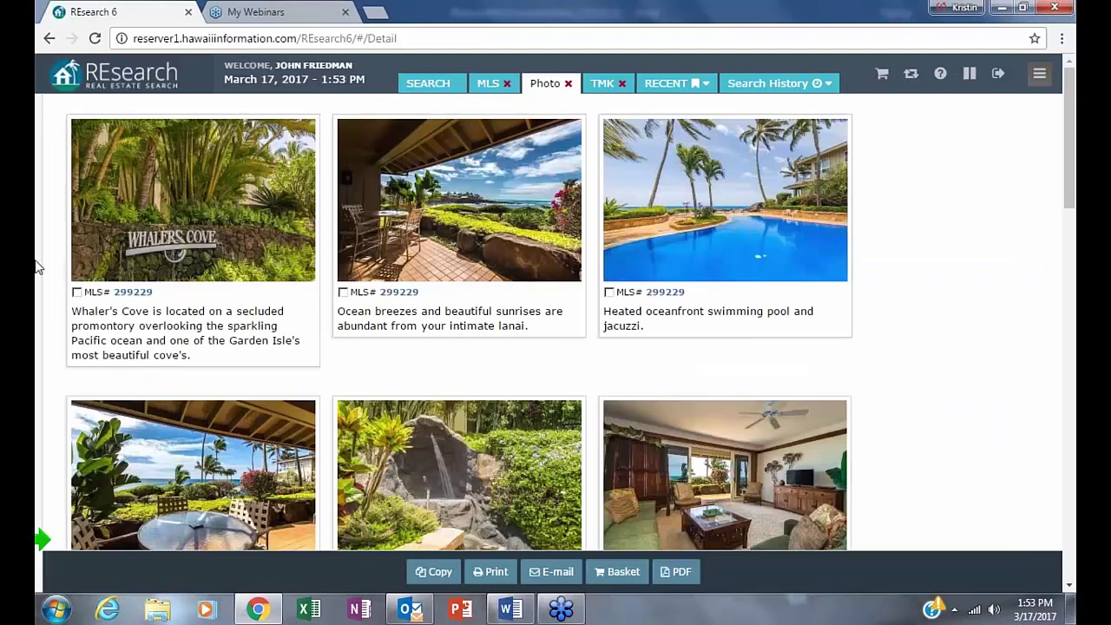
# - Leave the 299229 photo gallery and scroll down the oceanfront results list
pyautogui.click(48, 39)
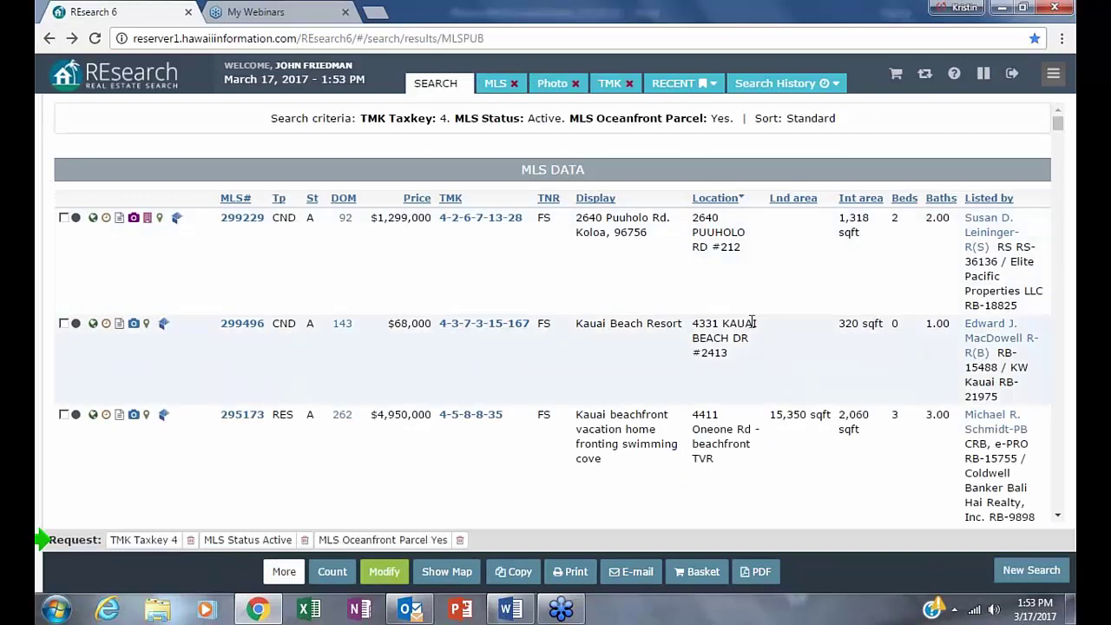
pyautogui.scroll(-2, 295, 323)
pyautogui.scroll(-1, 306, 321)
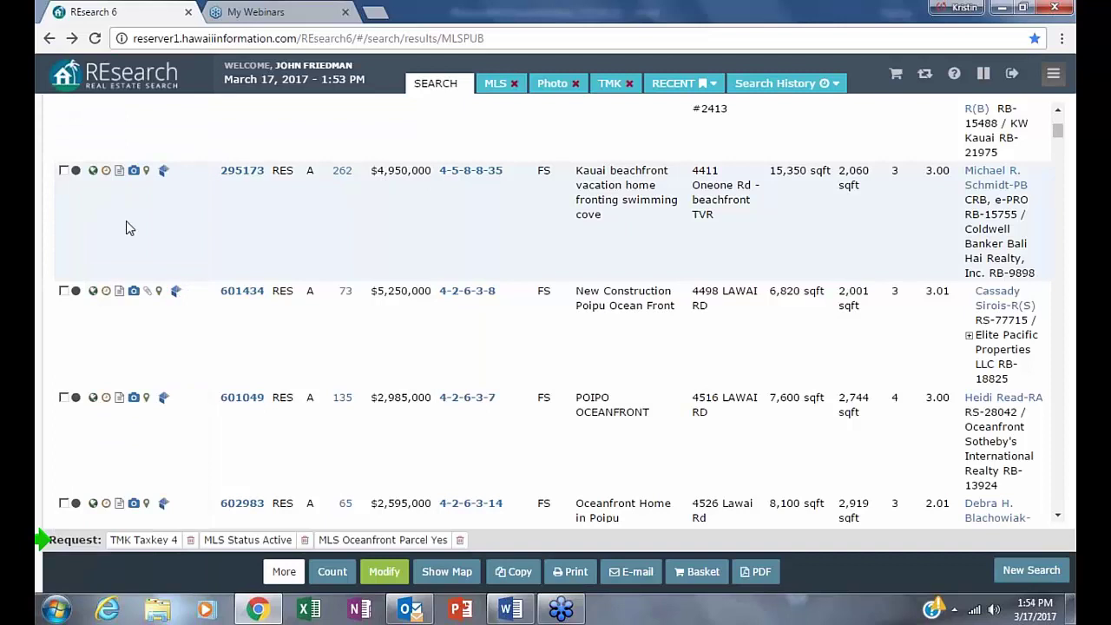
pyautogui.click(133, 171)
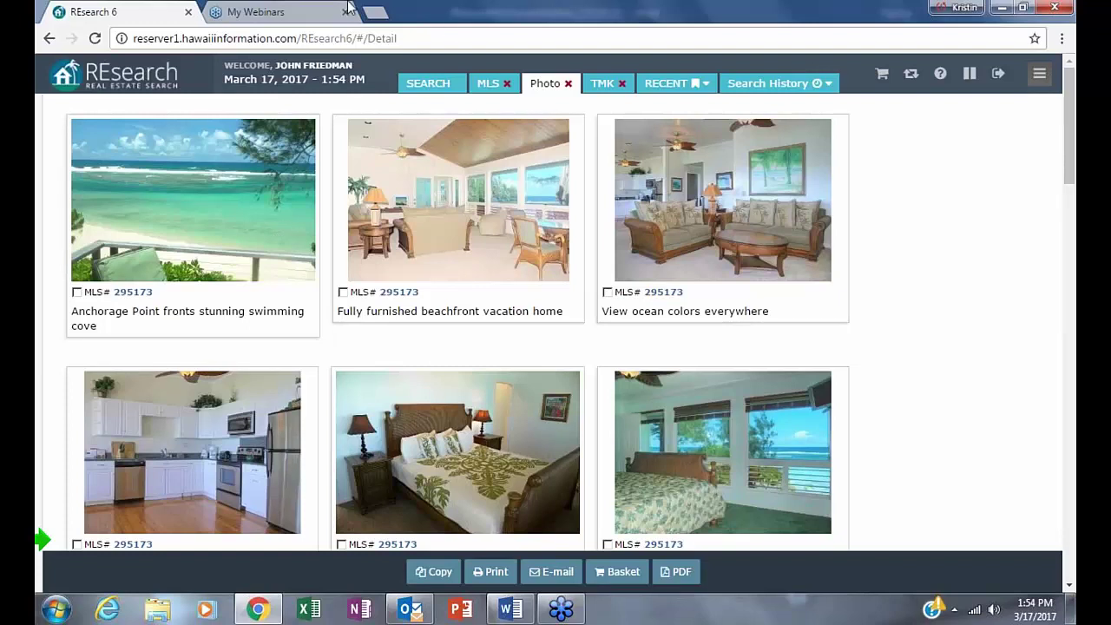
pyautogui.scroll(-1, 555, 321)
pyautogui.scroll(-7, 771, 382)
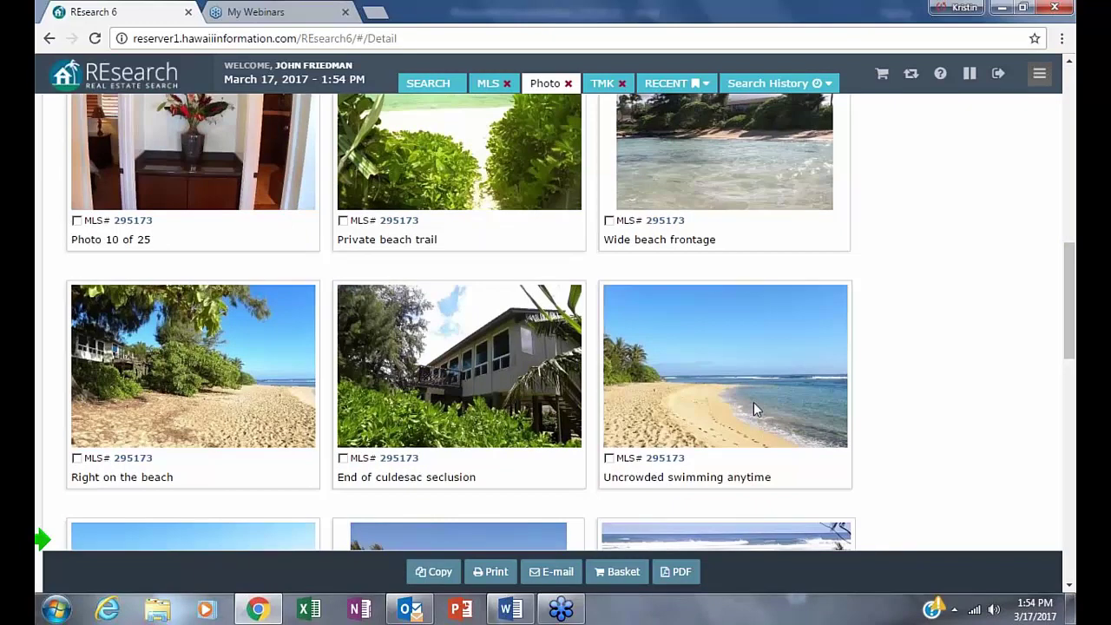
pyautogui.scroll(-4, 754, 402)
pyautogui.scroll(5, 749, 398)
pyautogui.click(48, 38)
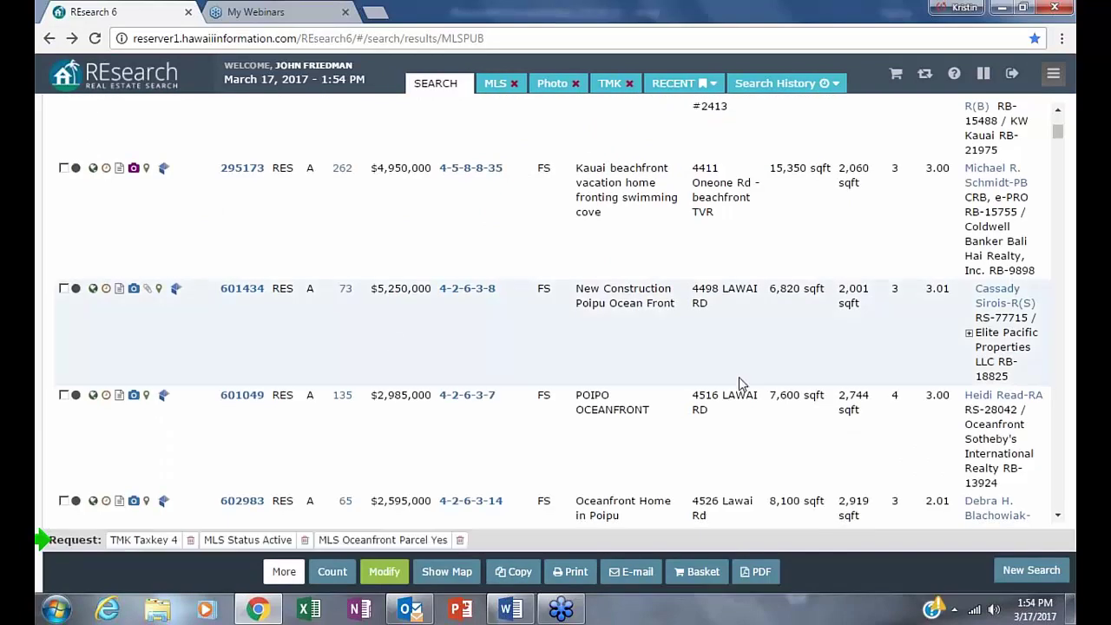
pyautogui.scroll(-4, 738, 378)
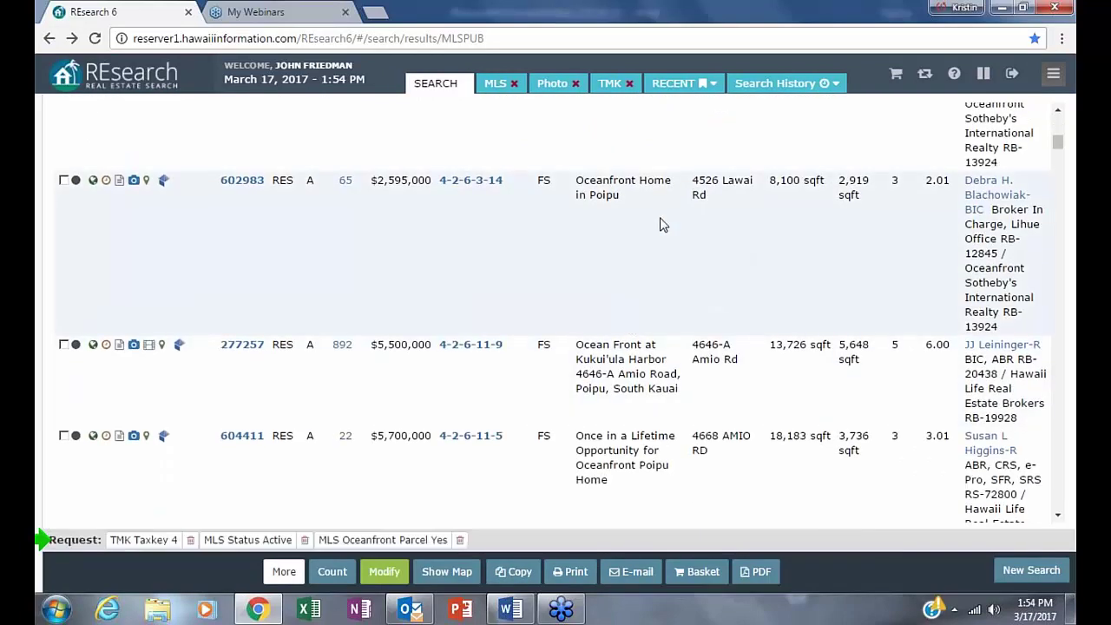
pyautogui.scroll(3, 659, 225)
pyautogui.scroll(5, 553, 312)
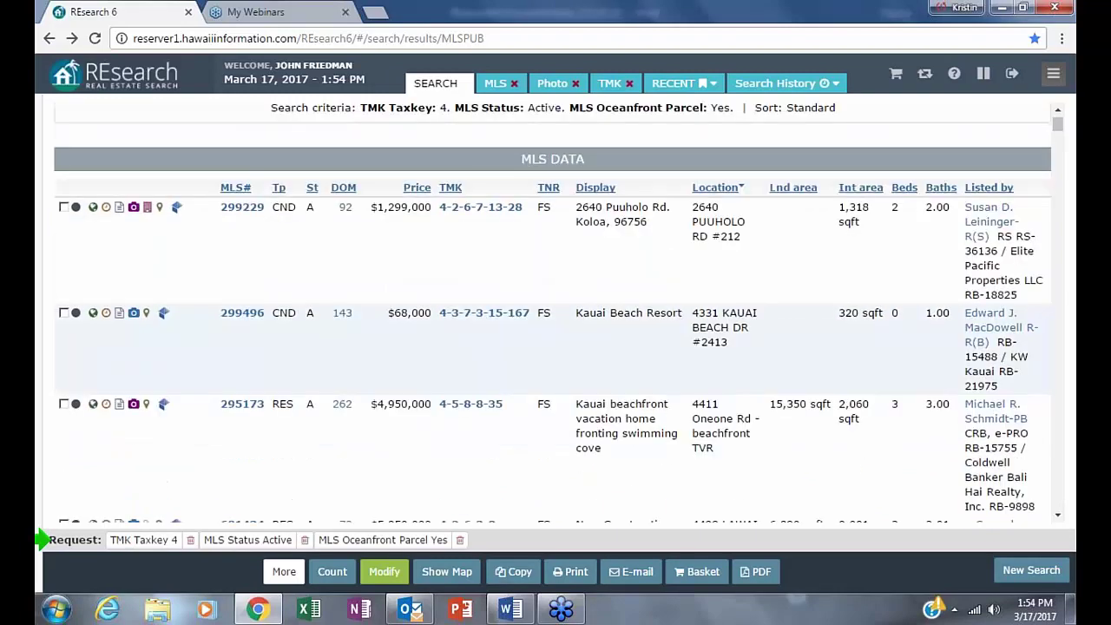
pyautogui.scroll(-1, 688, 392)
pyautogui.scroll(-7, 688, 393)
pyautogui.scroll(4, 709, 305)
pyautogui.scroll(1, 595, 377)
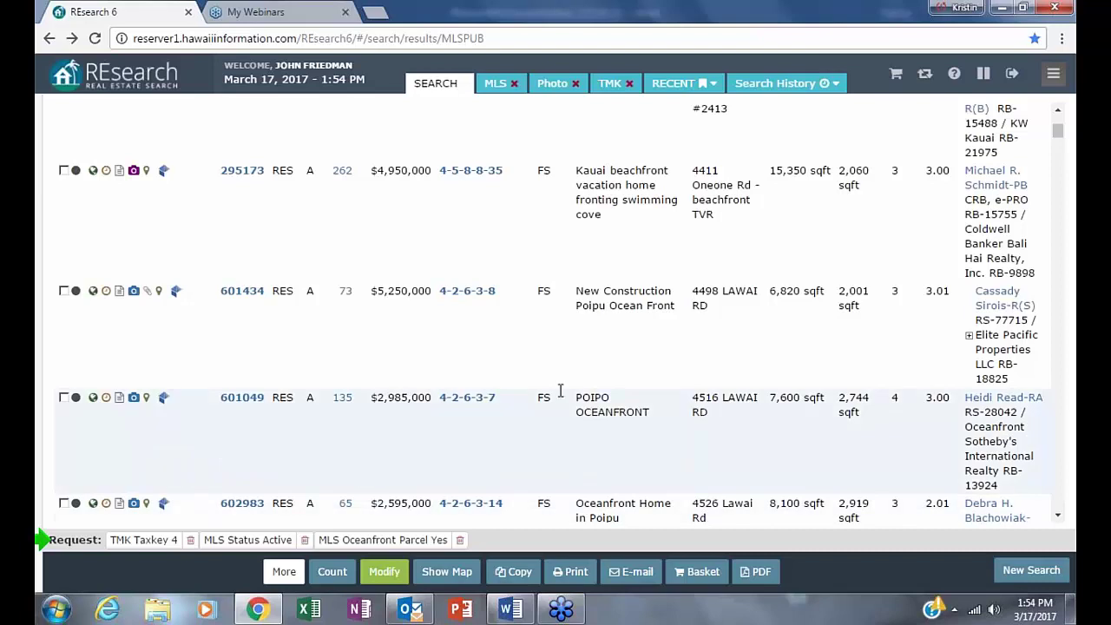
pyautogui.scroll(3, 608, 408)
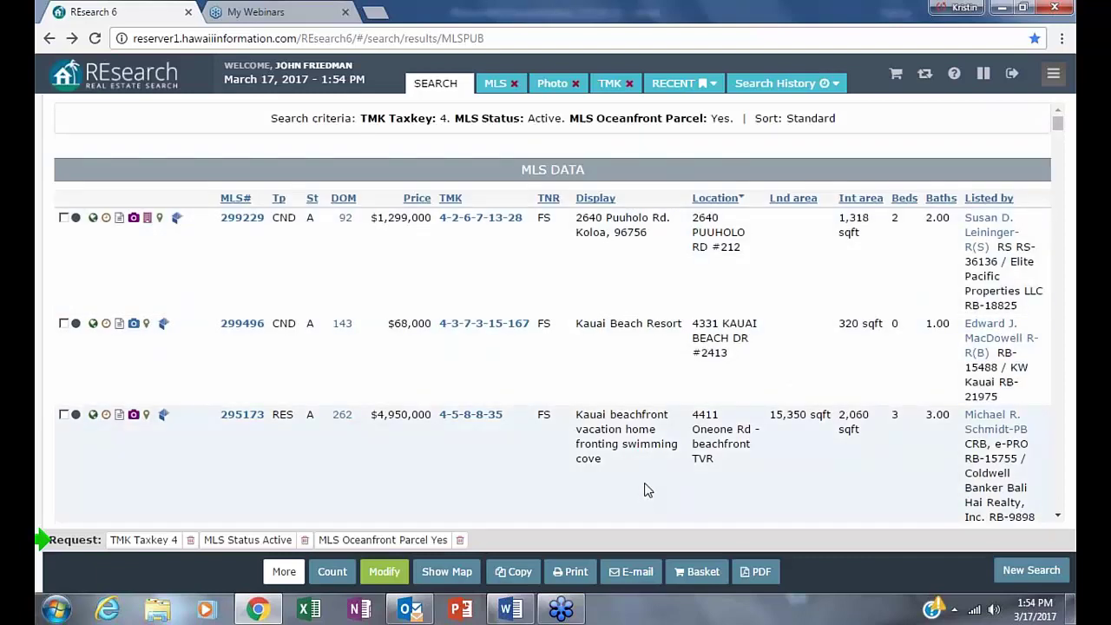
pyautogui.scroll(-2, 694, 443)
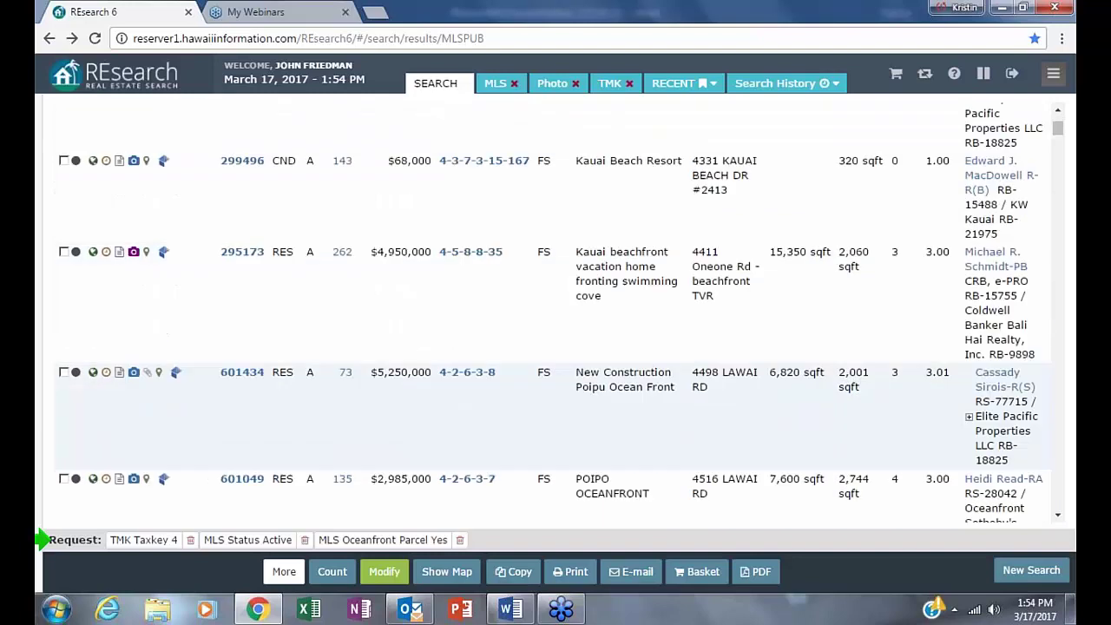
pyautogui.scroll(-7, 606, 434)
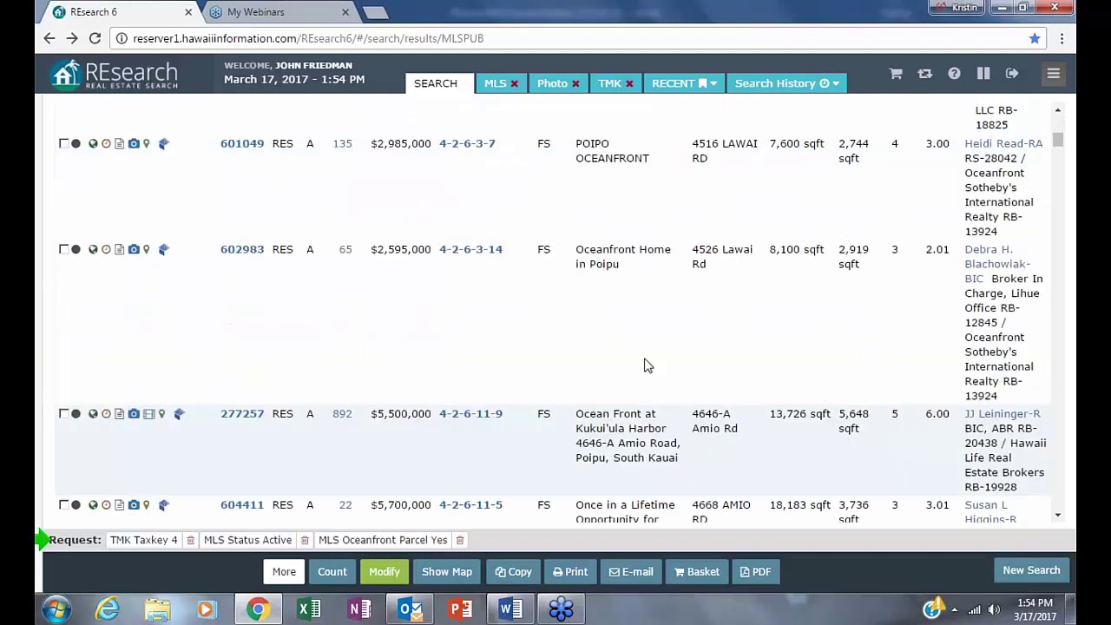
pyautogui.scroll(-1, 561, 197)
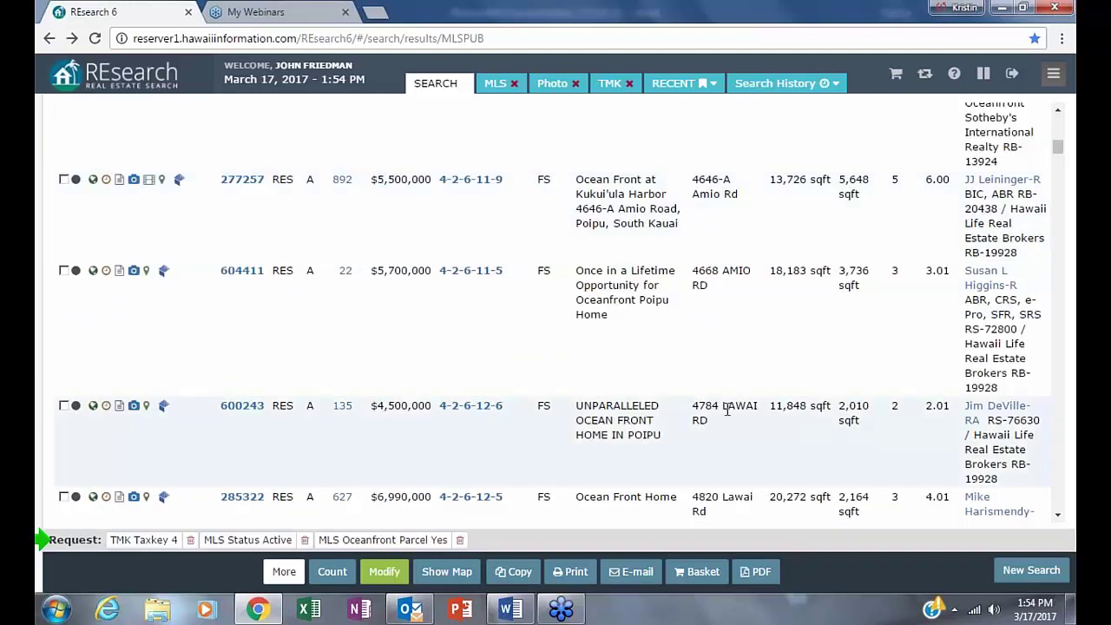
pyautogui.scroll(-1, 639, 415)
pyautogui.scroll(-8, 643, 319)
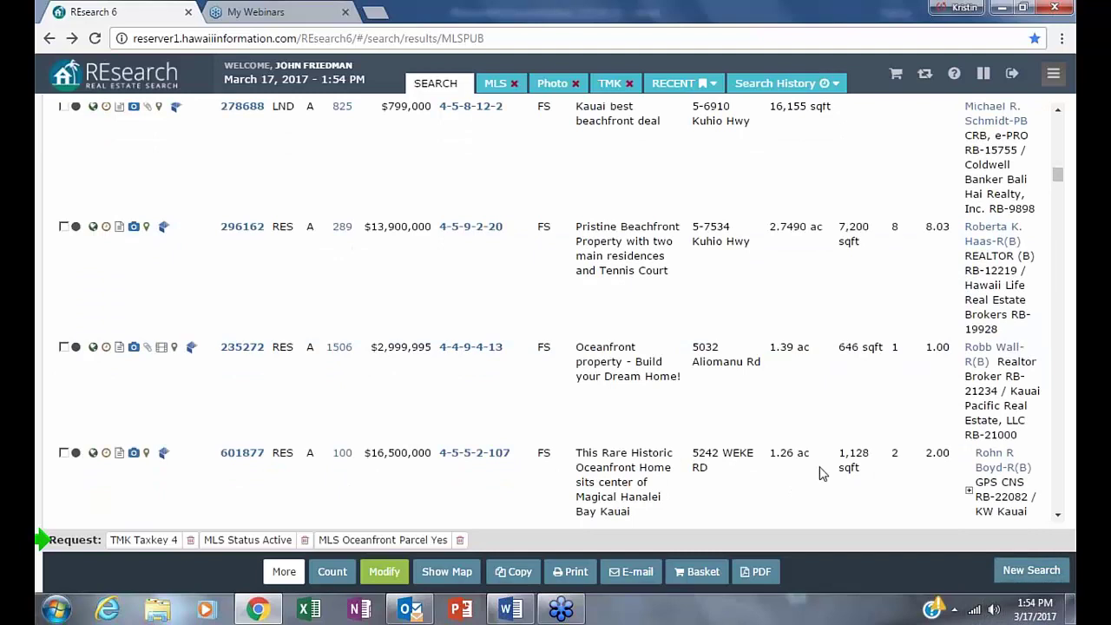
pyautogui.scroll(-3, 900, 440)
pyautogui.scroll(3, 900, 440)
pyautogui.scroll(5, 900, 441)
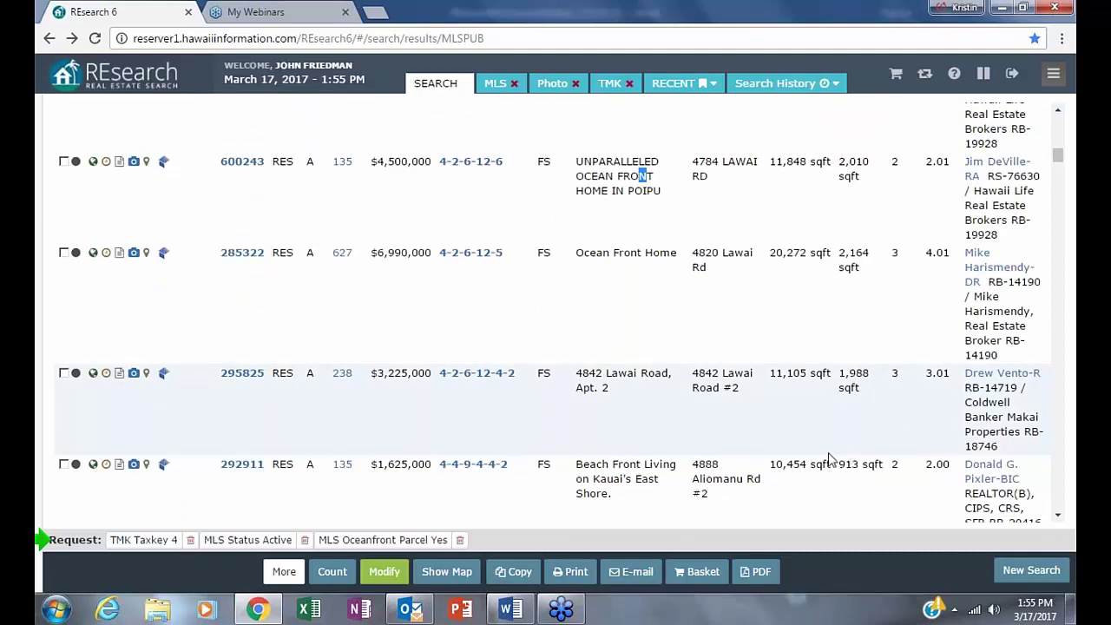
pyautogui.scroll(3, 828, 460)
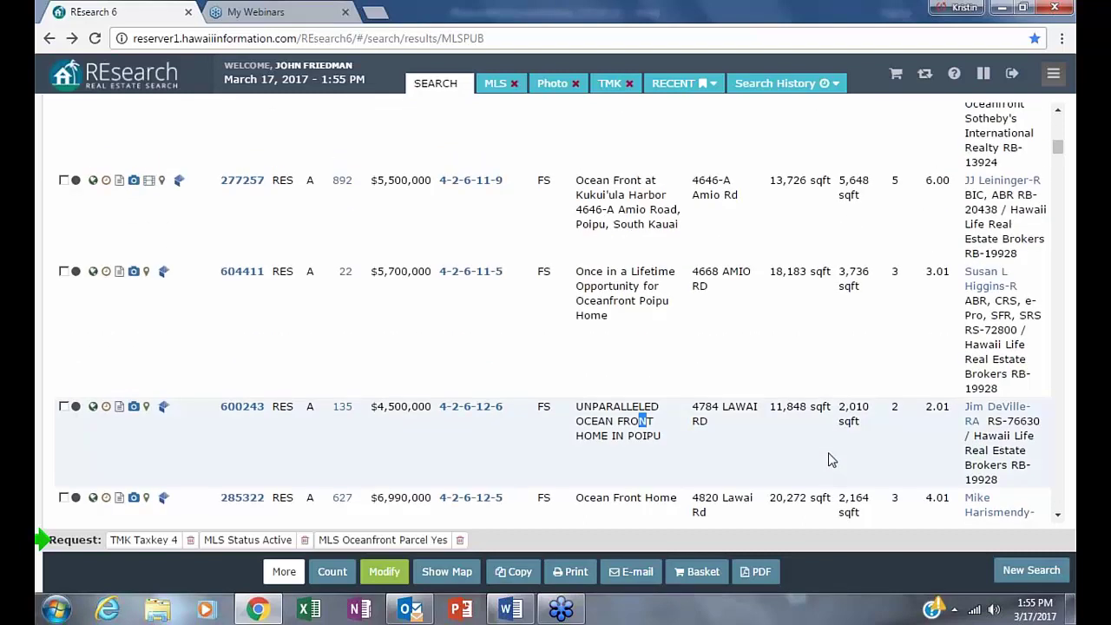
pyautogui.scroll(4, 828, 460)
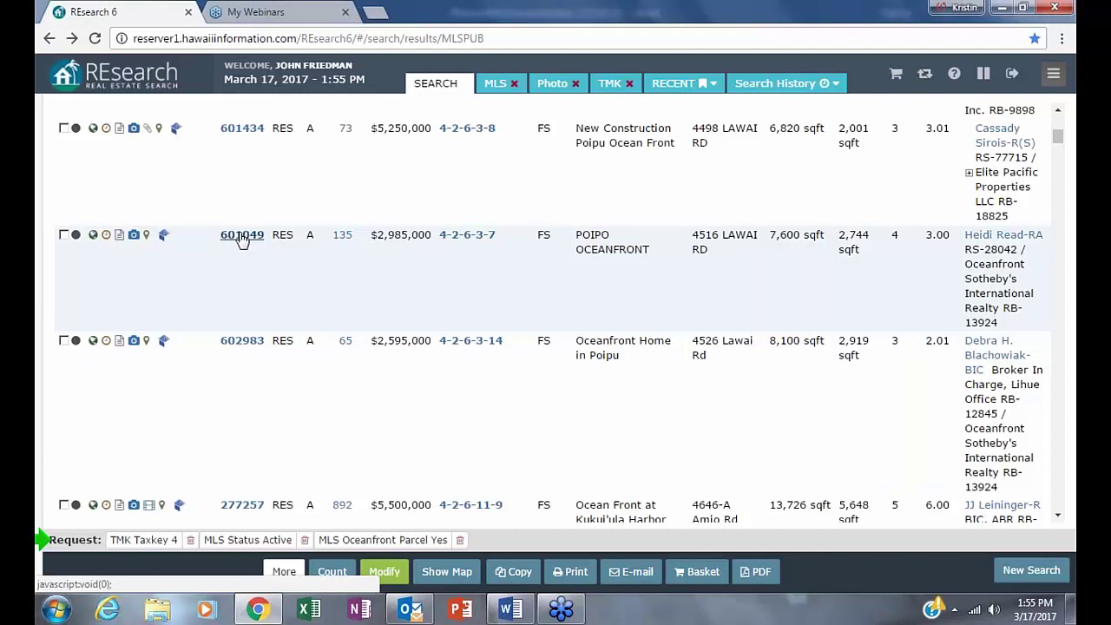
pyautogui.click(242, 235)
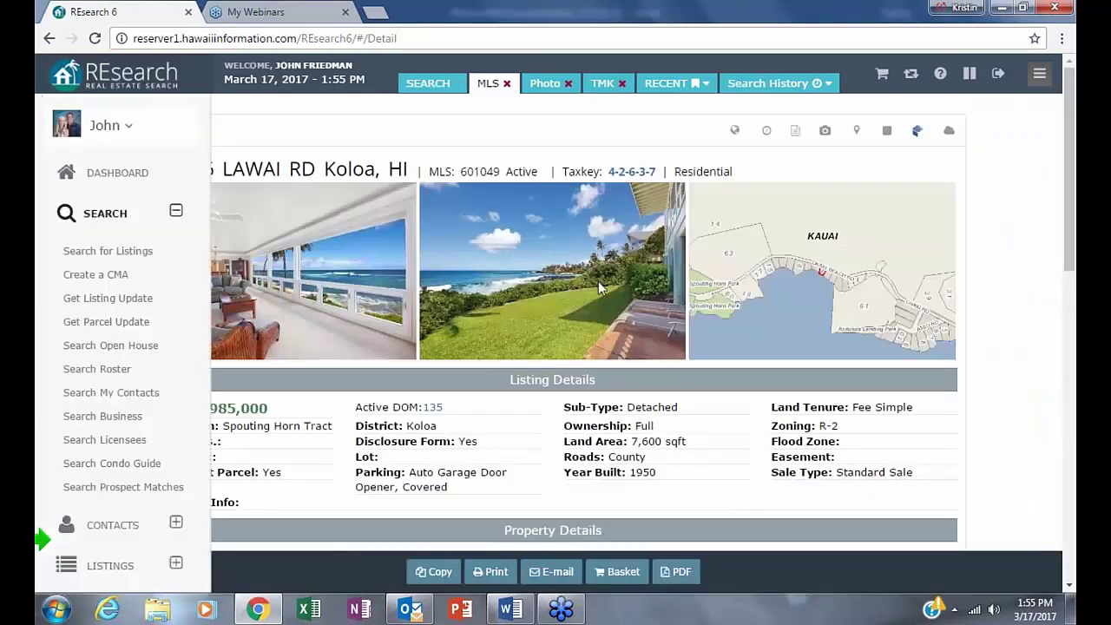
pyautogui.rightClick(609, 379)
pyautogui.scroll(-1, 612, 384)
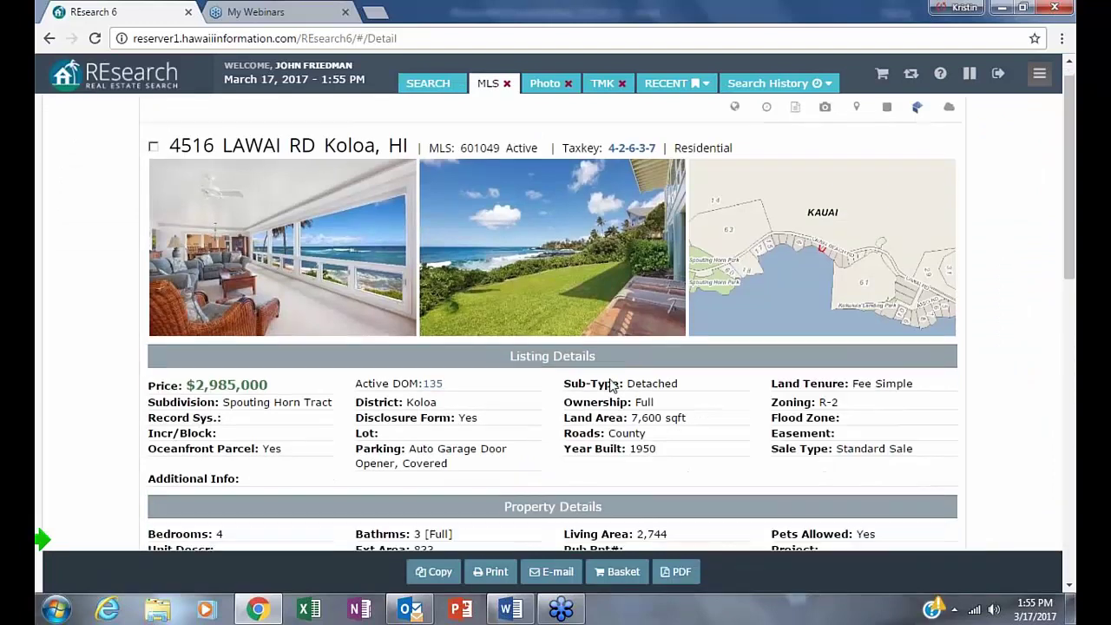
pyautogui.scroll(-10, 611, 384)
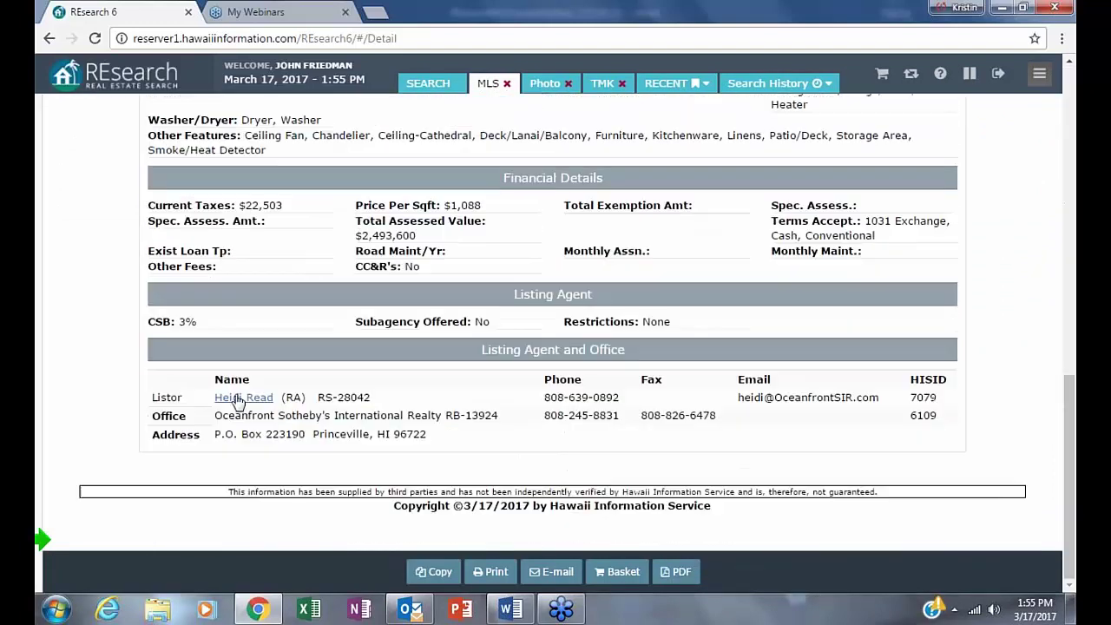
pyautogui.click(239, 398)
pyautogui.moveTo(405, 349); pyautogui.dragTo(473, 343)
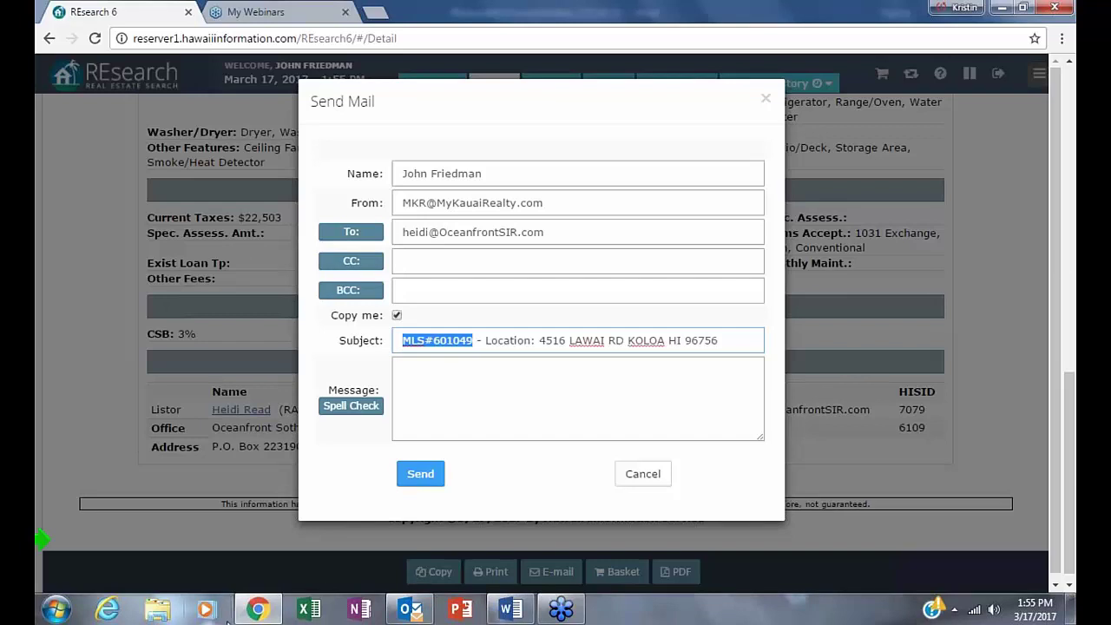
# - Email the listing agent that the listing says Poipo instead of Poipu, signing off Mahalo
pyautogui.click(615, 412)
pyautogui.write('A')
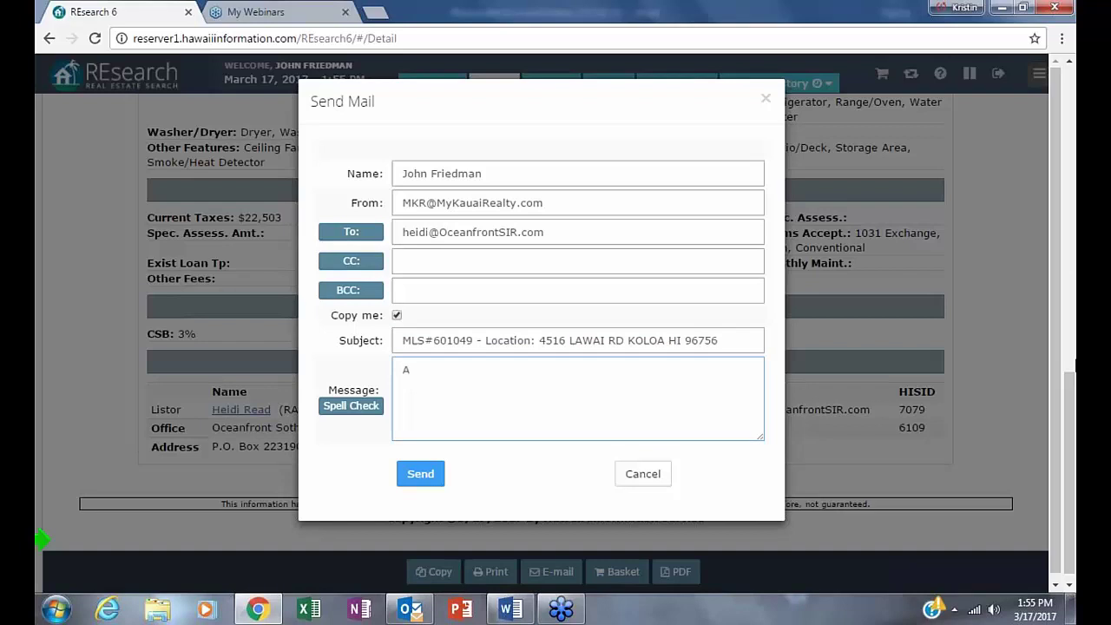
pyautogui.press('Return')
pyautogui.write('teaching classes today and noticed a TYPO')
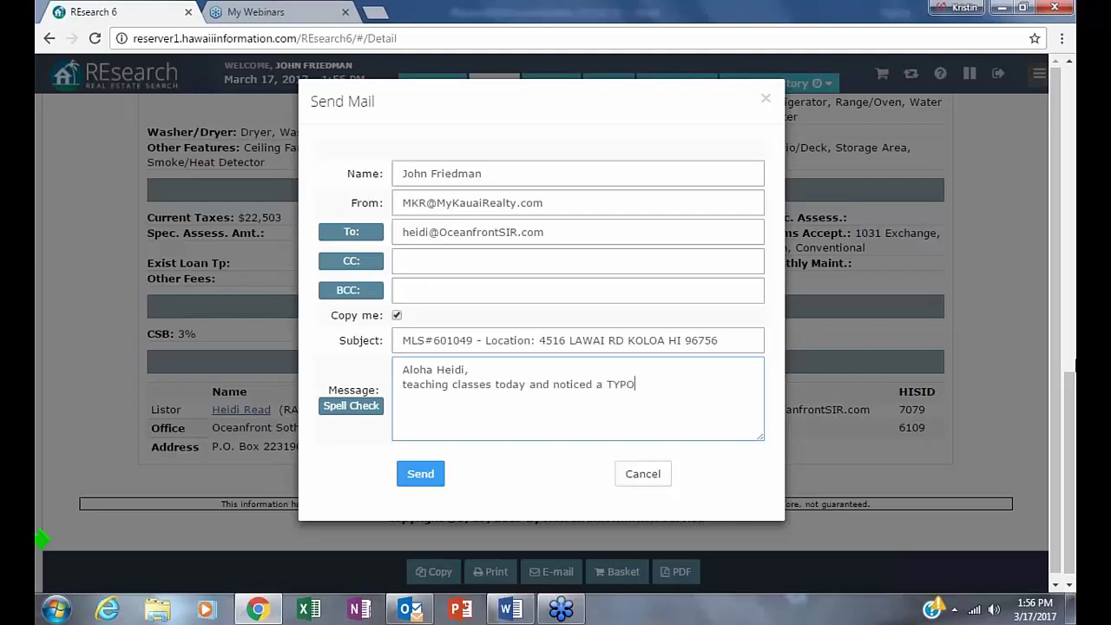
pyautogui.write(' in your online display it says Poipo')
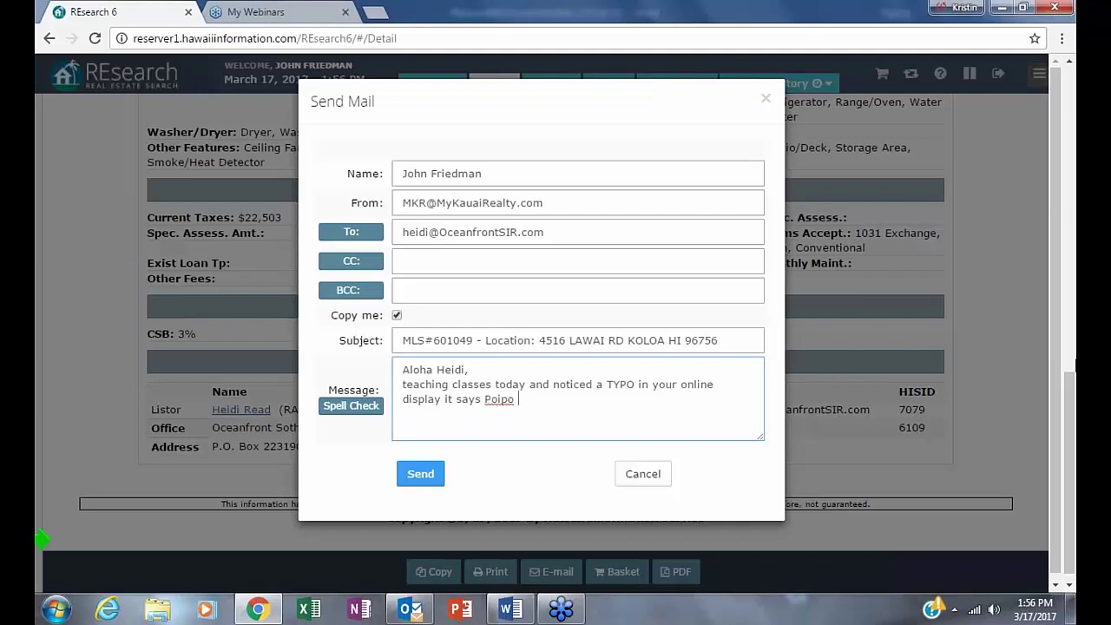
pyautogui.write(' instead of Poipu,')
pyautogui.press('BackSpace')
pyautogui.write('. thought you would want ')
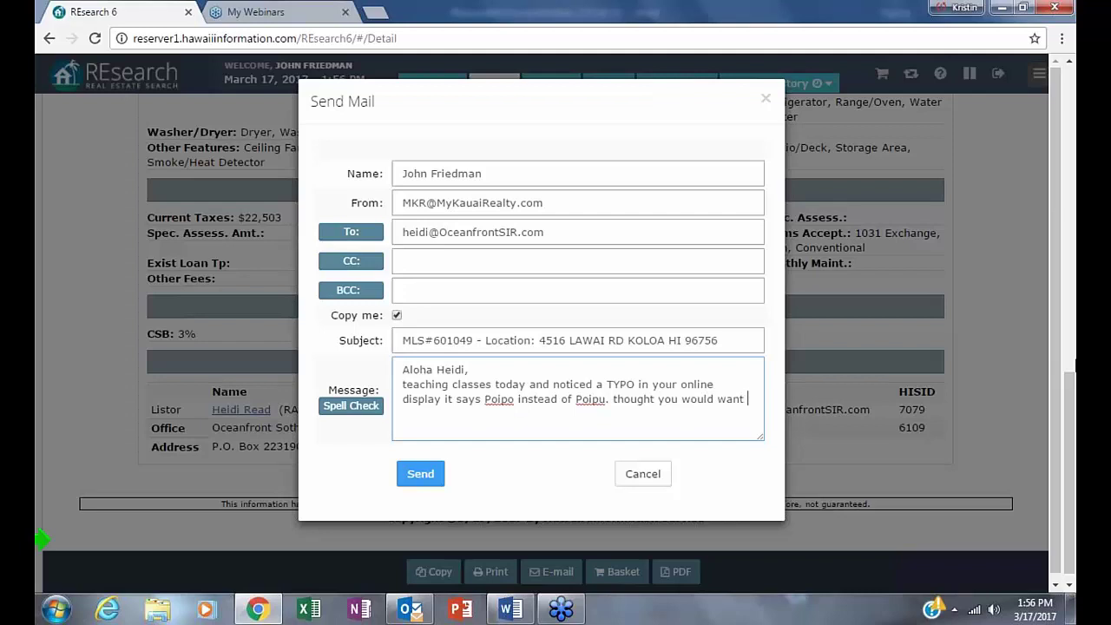
pyautogui.write('to know.')
pyautogui.press('Return')
pyautogui.write('Mahalo')
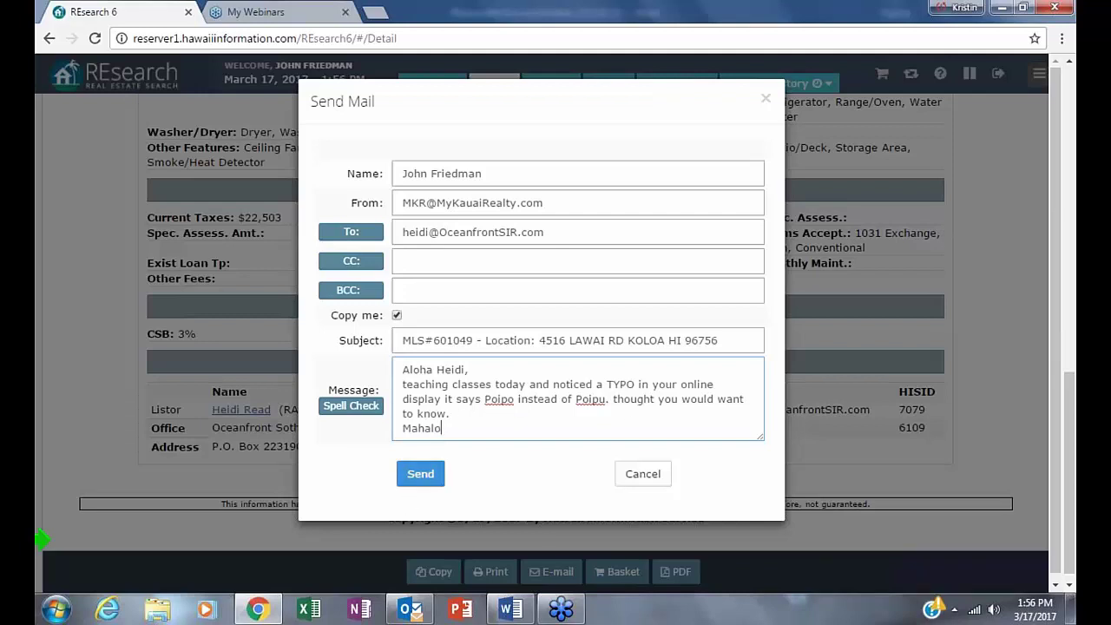
pyautogui.click(421, 475)
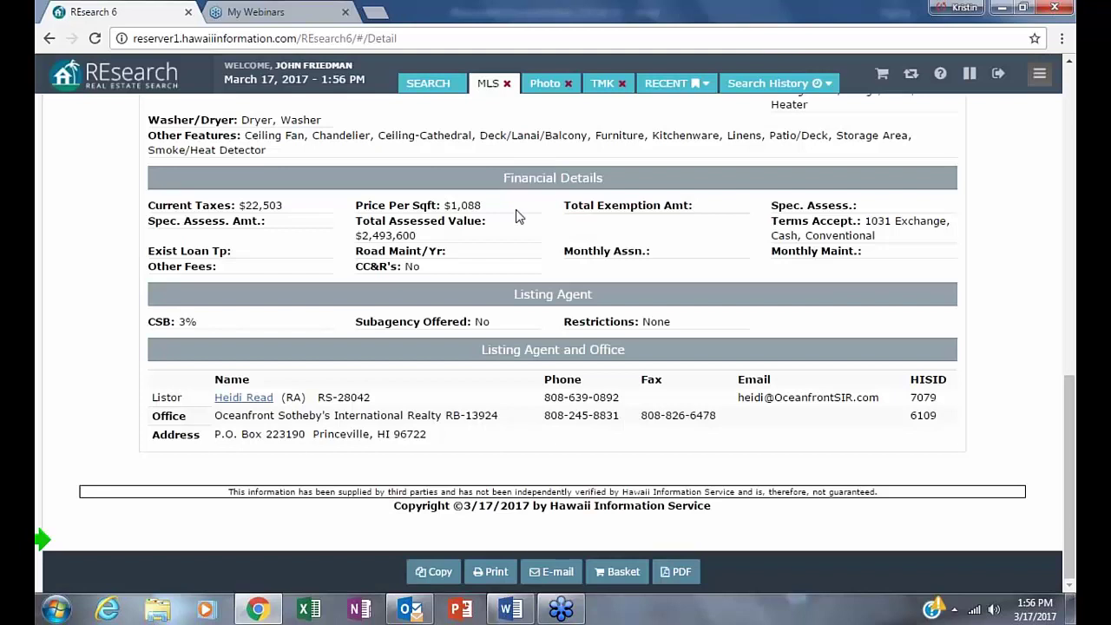
# - Read through the public remarks of listing 601049
pyautogui.moveTo(39, 313)
pyautogui.scroll(1, 447, 526)
pyautogui.scroll(8, 446, 527)
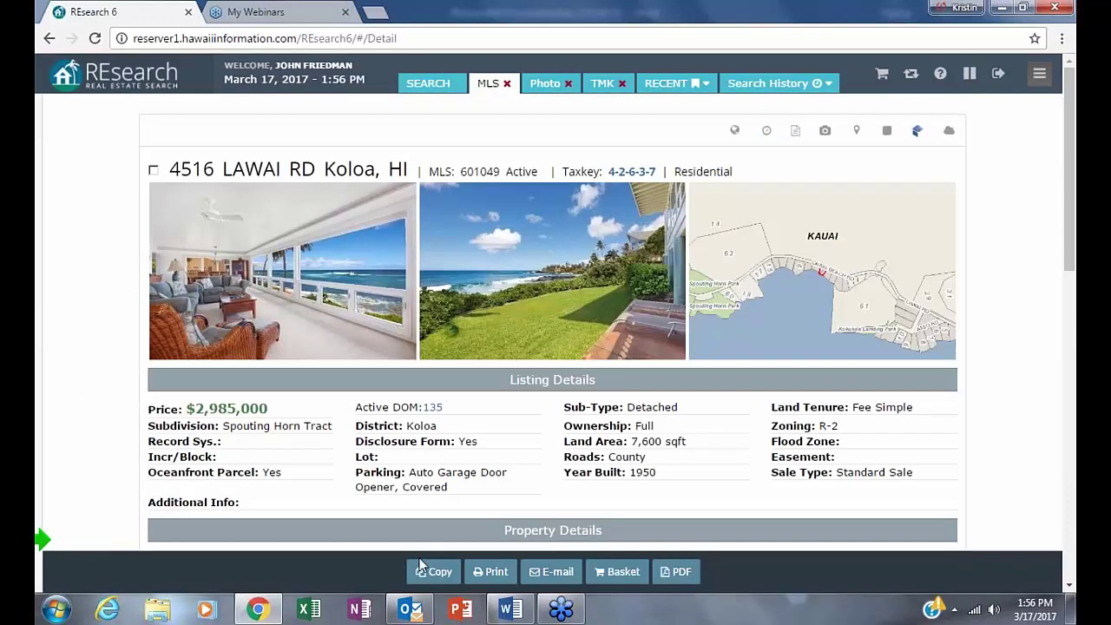
pyautogui.scroll(-1, 925, 217)
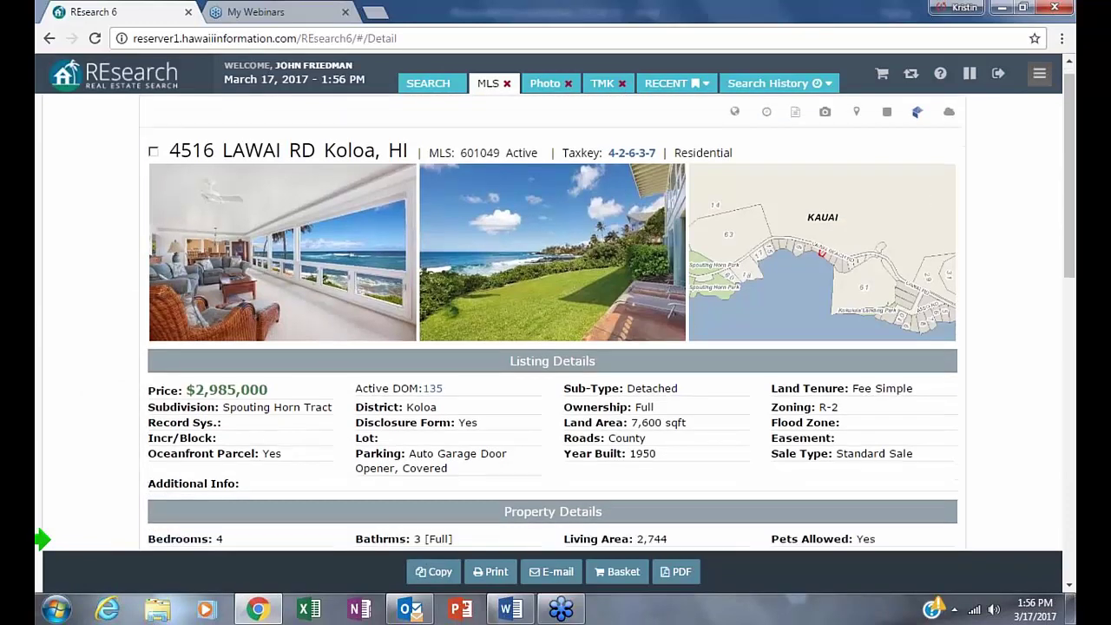
pyautogui.scroll(-3, 196, 384)
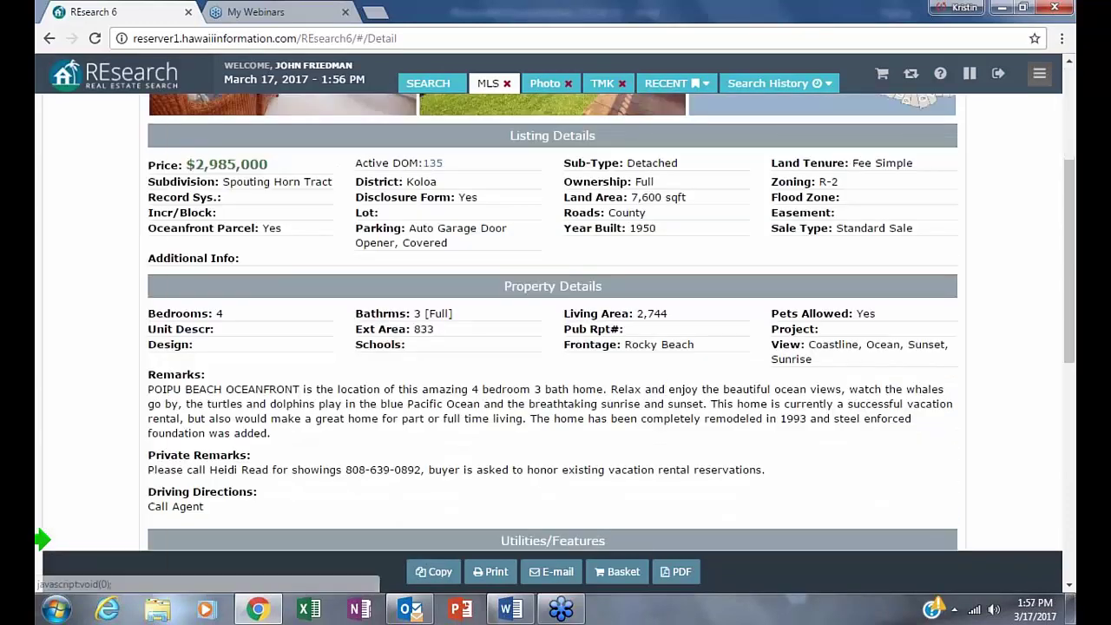
pyautogui.moveTo(178, 389); pyautogui.dragTo(106, 386)
pyautogui.click(106, 388)
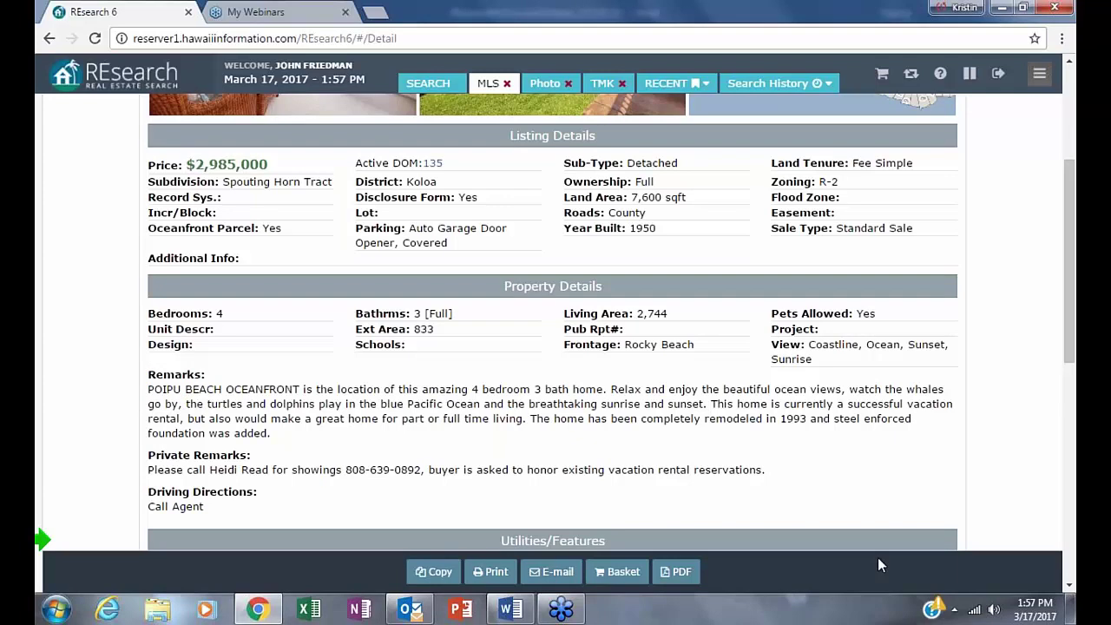
pyautogui.scroll(1, 1010, 420)
pyautogui.scroll(3, 947, 414)
pyautogui.scroll(-1, 650, 304)
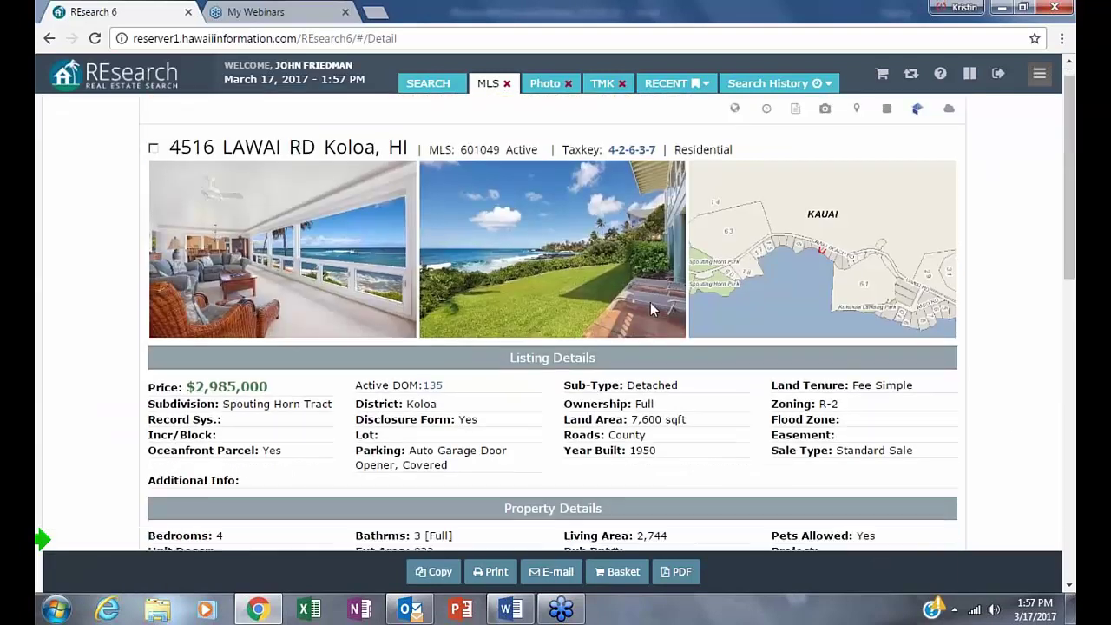
pyautogui.scroll(-8, 650, 302)
pyautogui.scroll(10, 37, 105)
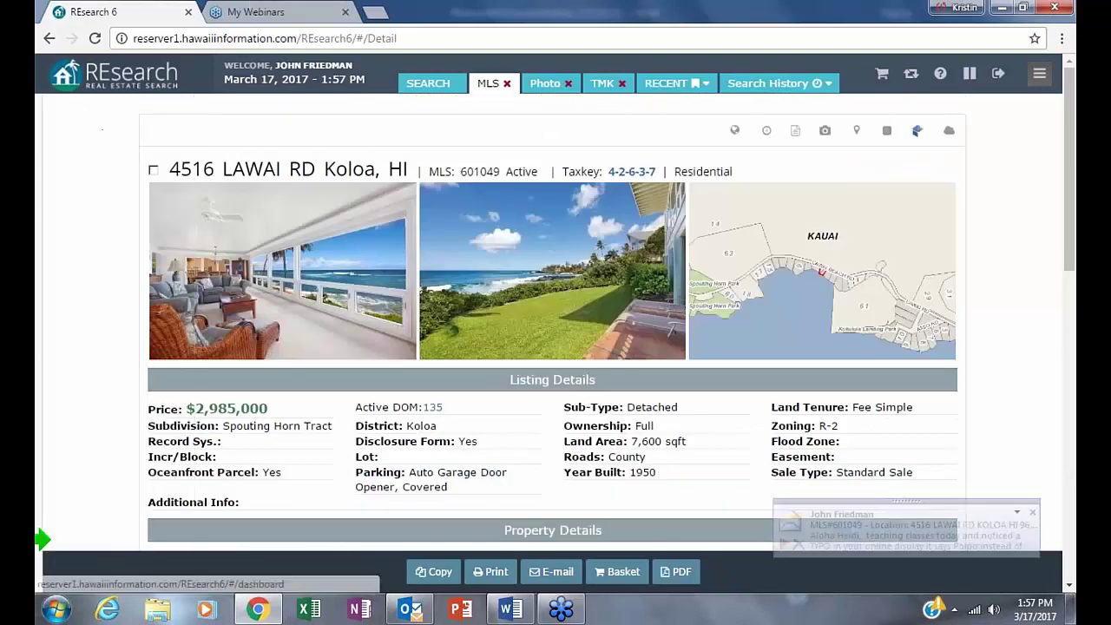
# - Return to the oceanfront results, dismiss the new-mail notification, and reopen the search with Modify
pyautogui.click(49, 38)
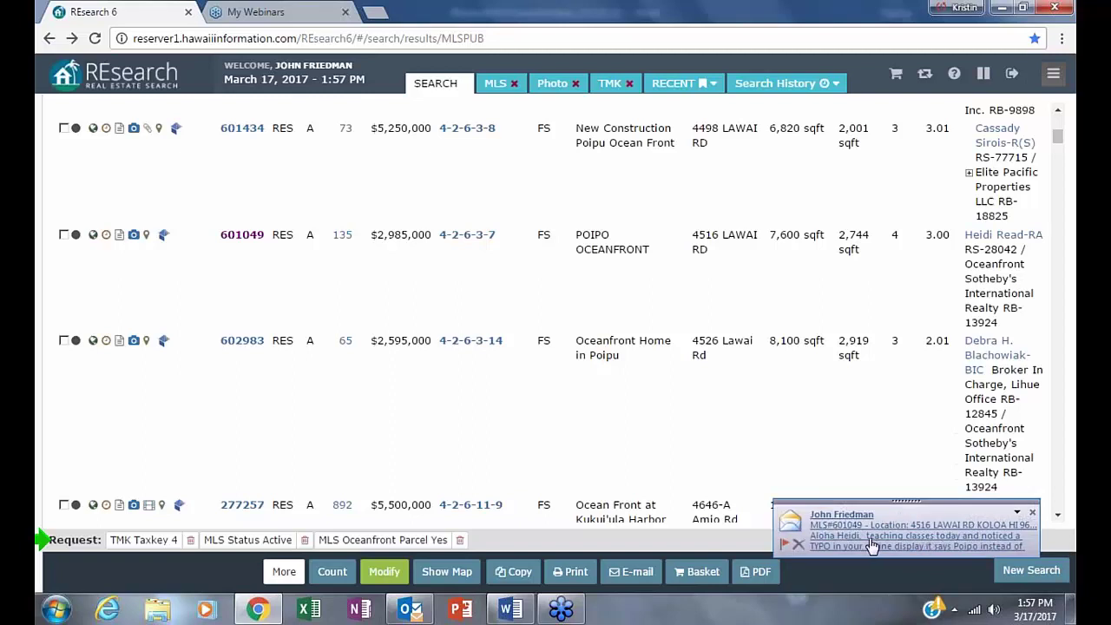
pyautogui.click(1033, 515)
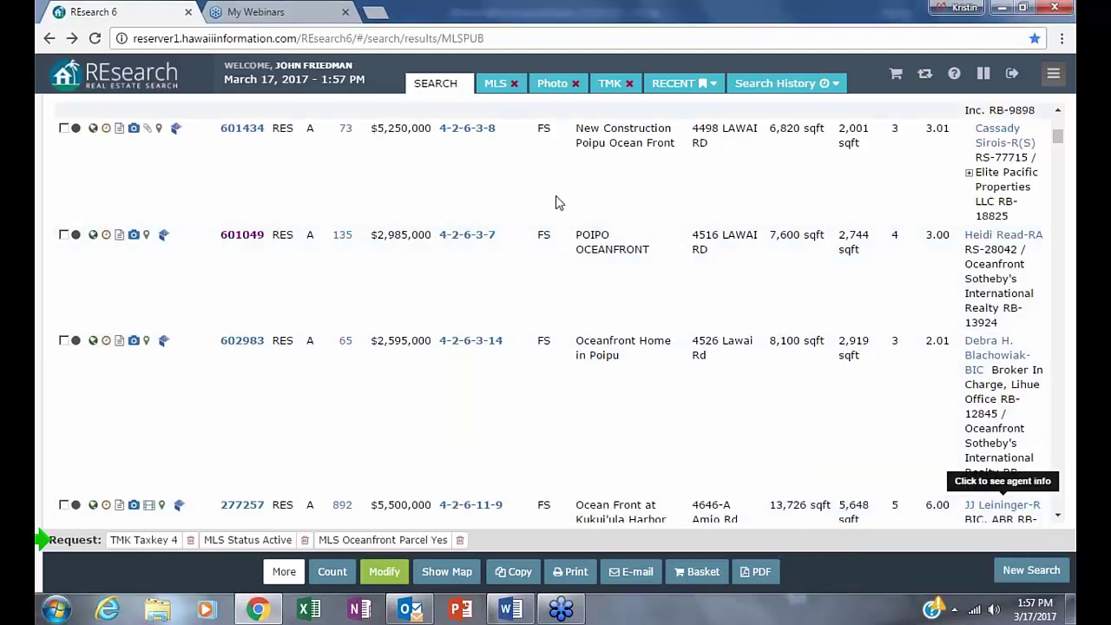
pyautogui.scroll(-3, 565, 324)
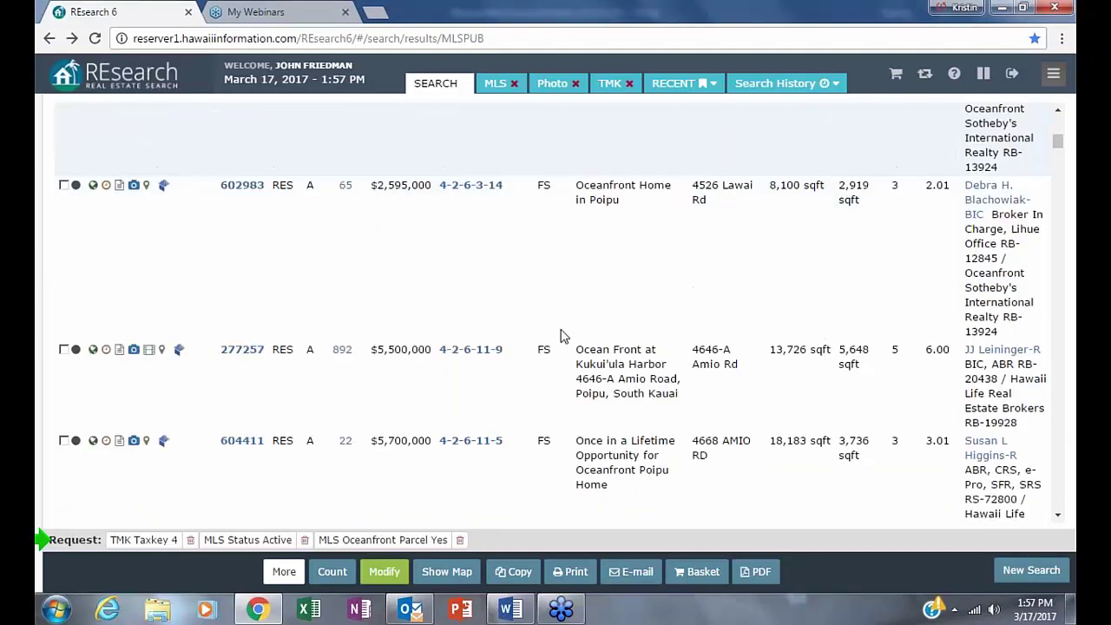
pyautogui.click(383, 571)
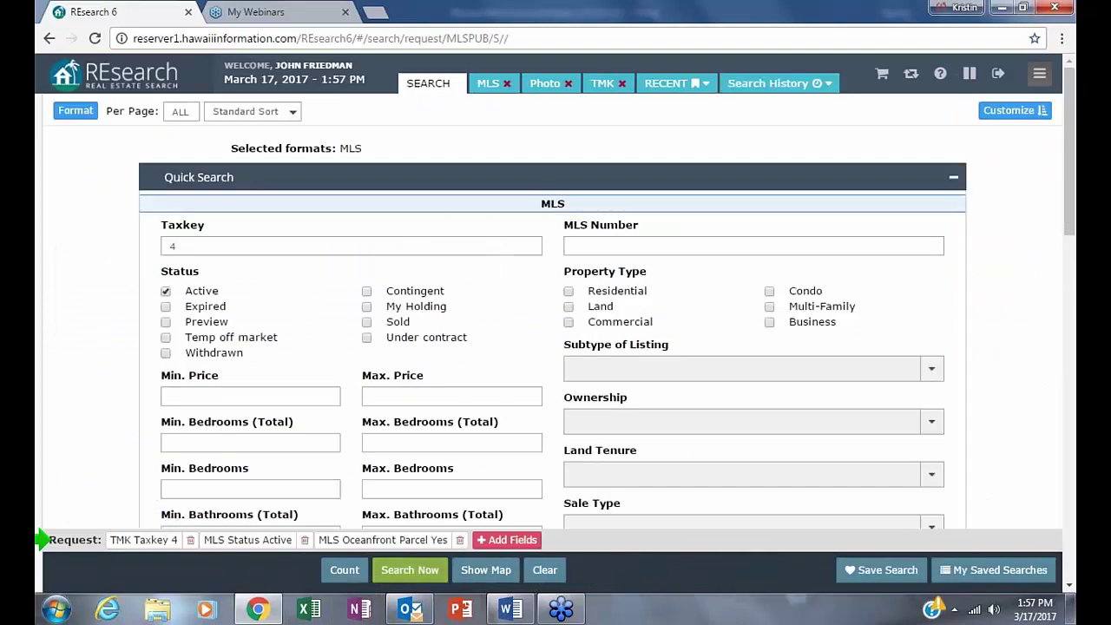
# - Clear the criteria and rebuild the search with Taxkey 4 and Active or Contingent status
pyautogui.click(545, 570)
pyautogui.moveTo(39, 238)
pyautogui.click(286, 245)
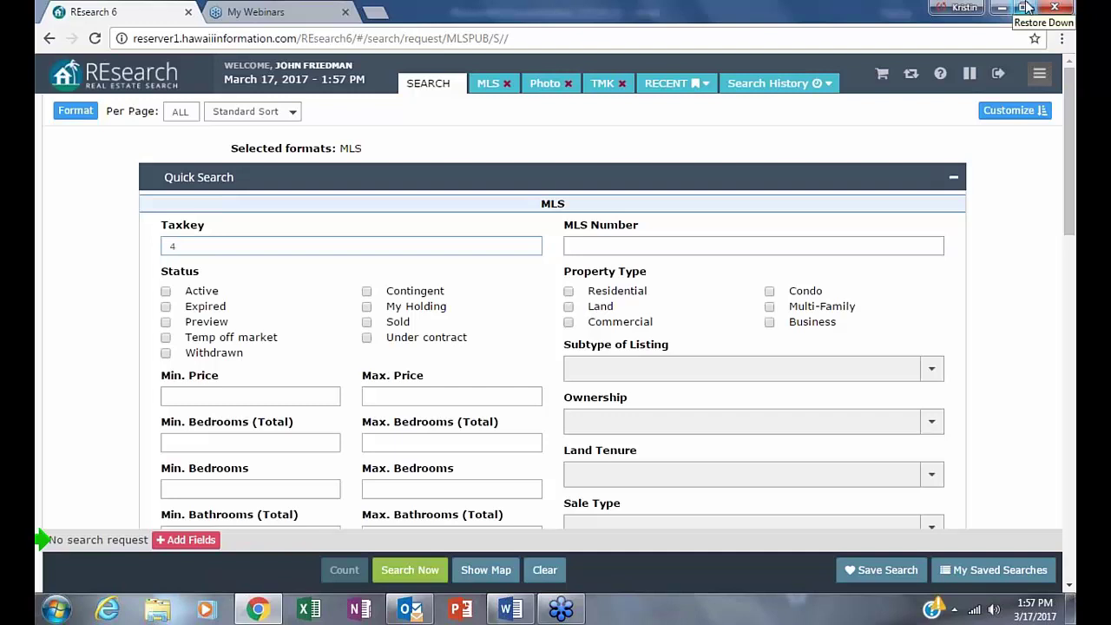
pyautogui.moveTo(217, 448)
pyautogui.click(166, 291)
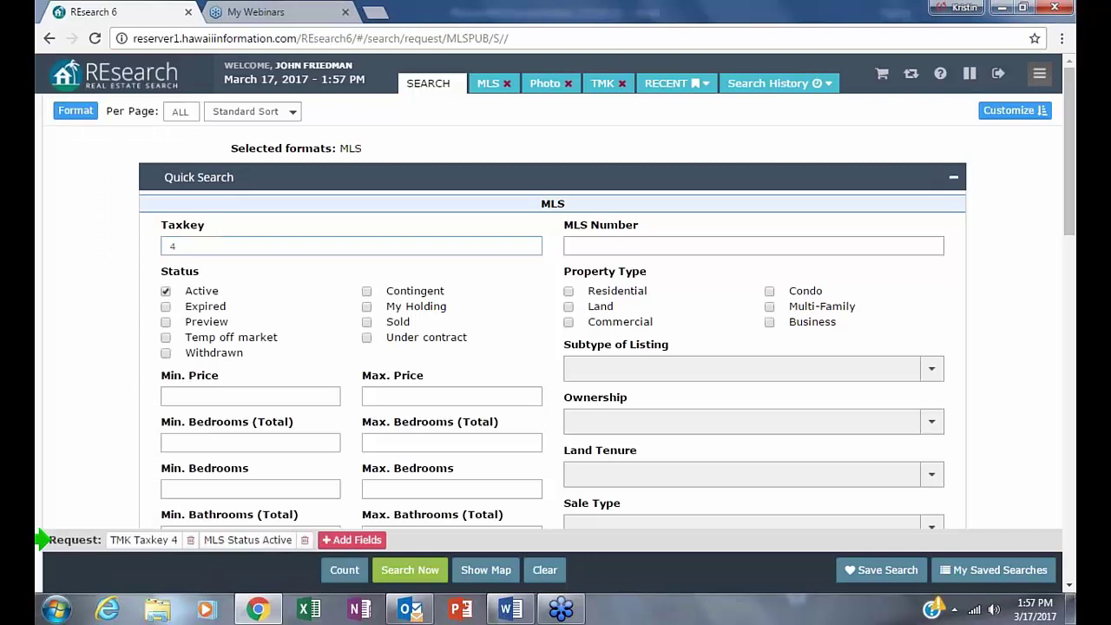
pyautogui.click(367, 292)
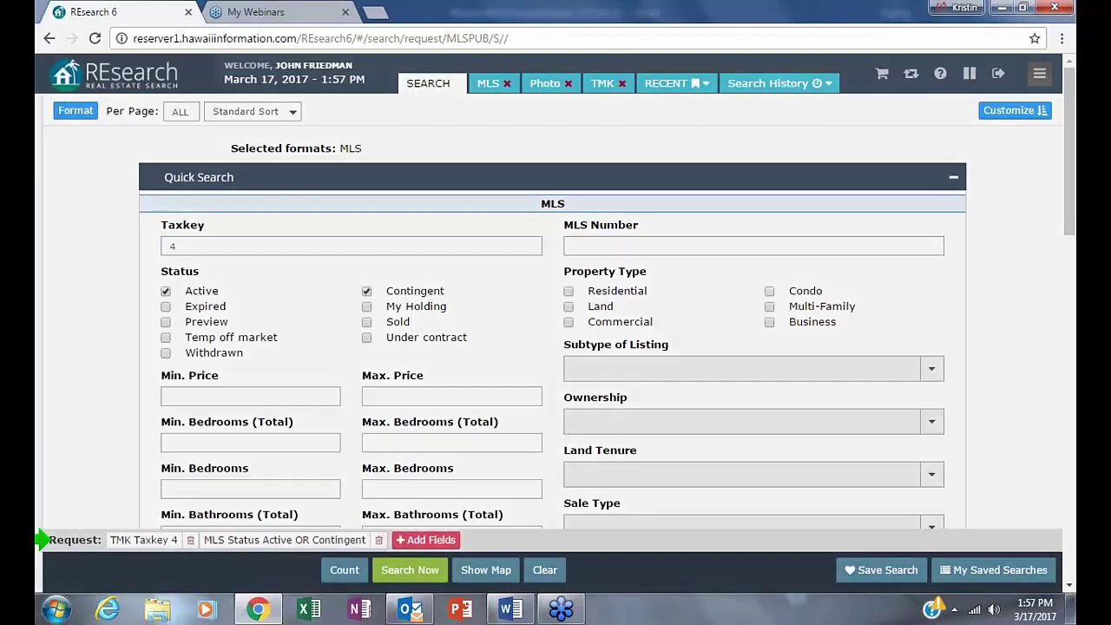
pyautogui.click(419, 540)
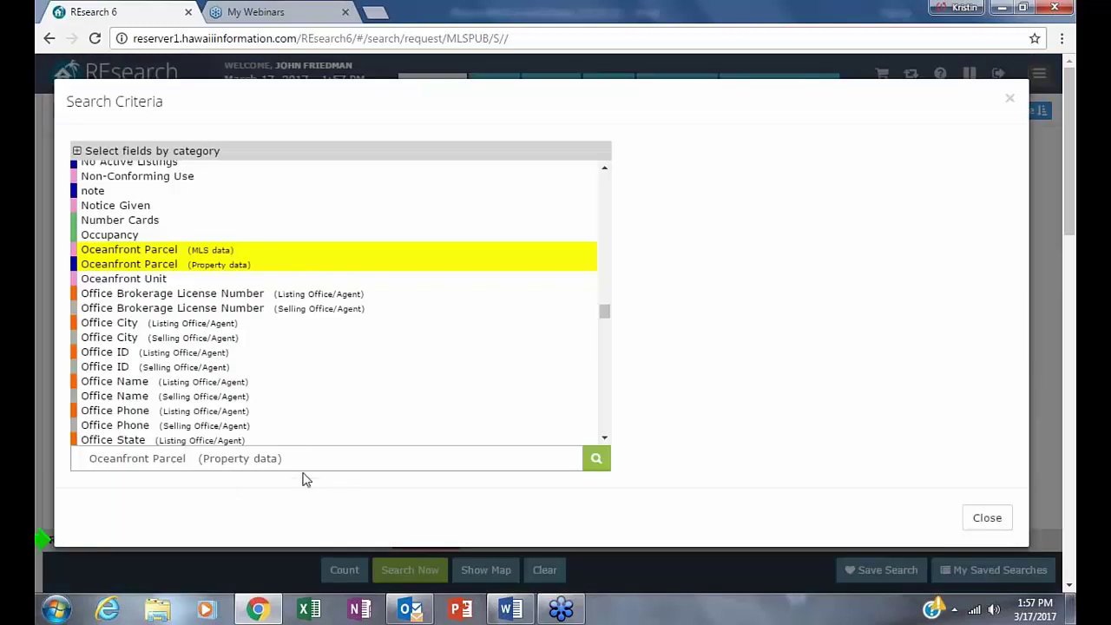
# - Find the remarks fields with the search term 'remark' and enter *bonus as the agent-remarks value
pyautogui.click(300, 457)
pyautogui.write('r')
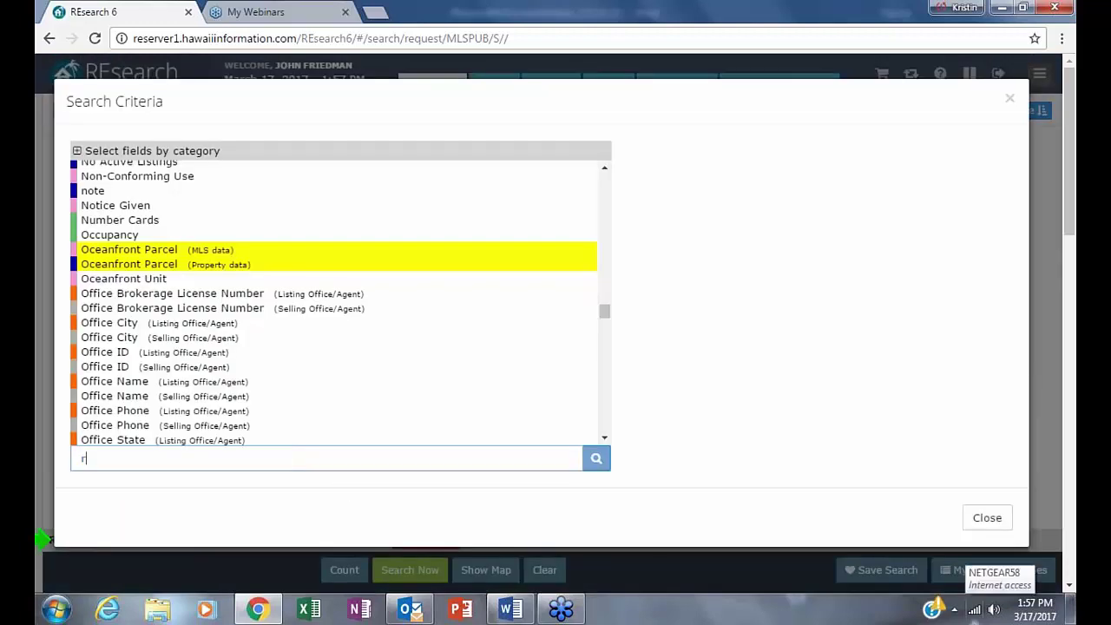
pyautogui.write('emarks')
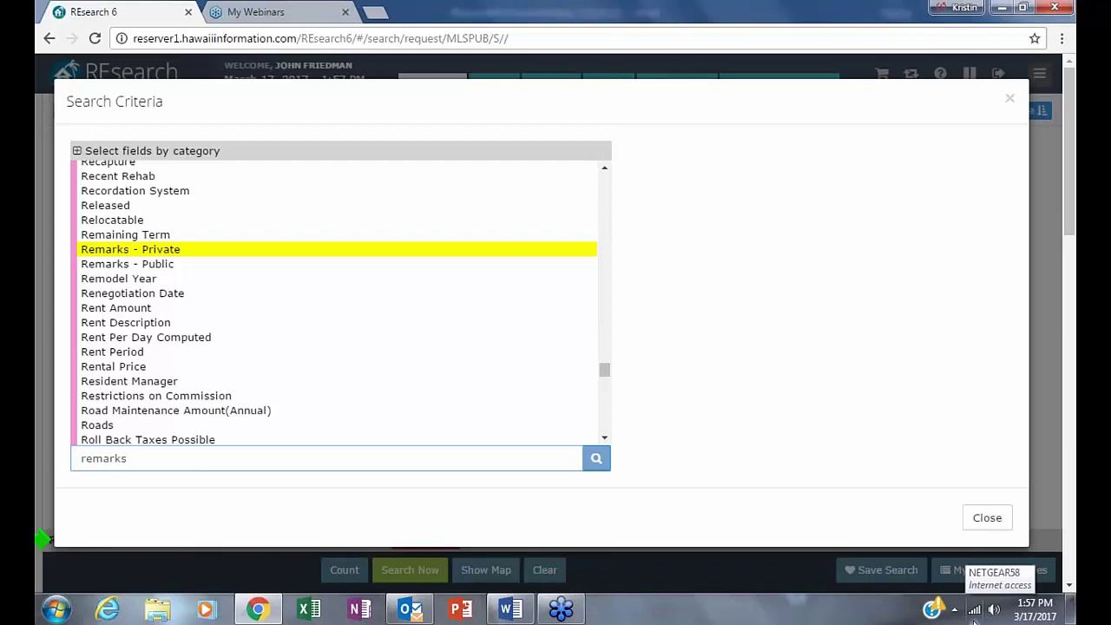
pyautogui.moveTo(347, 459); pyautogui.dragTo(78, 459)
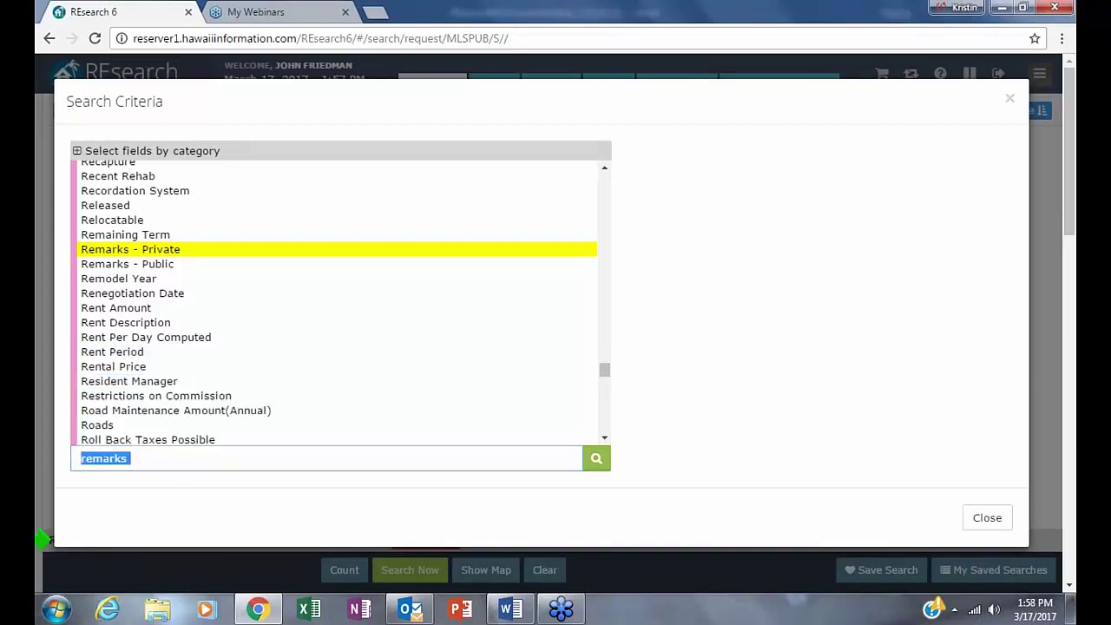
pyautogui.click(78, 328)
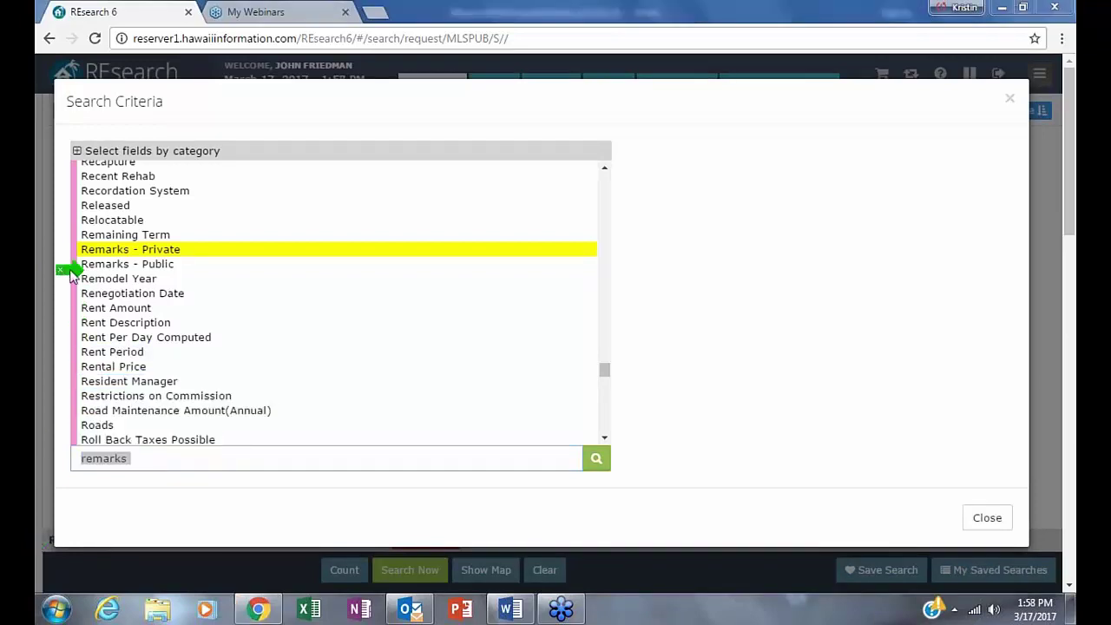
pyautogui.click(154, 248)
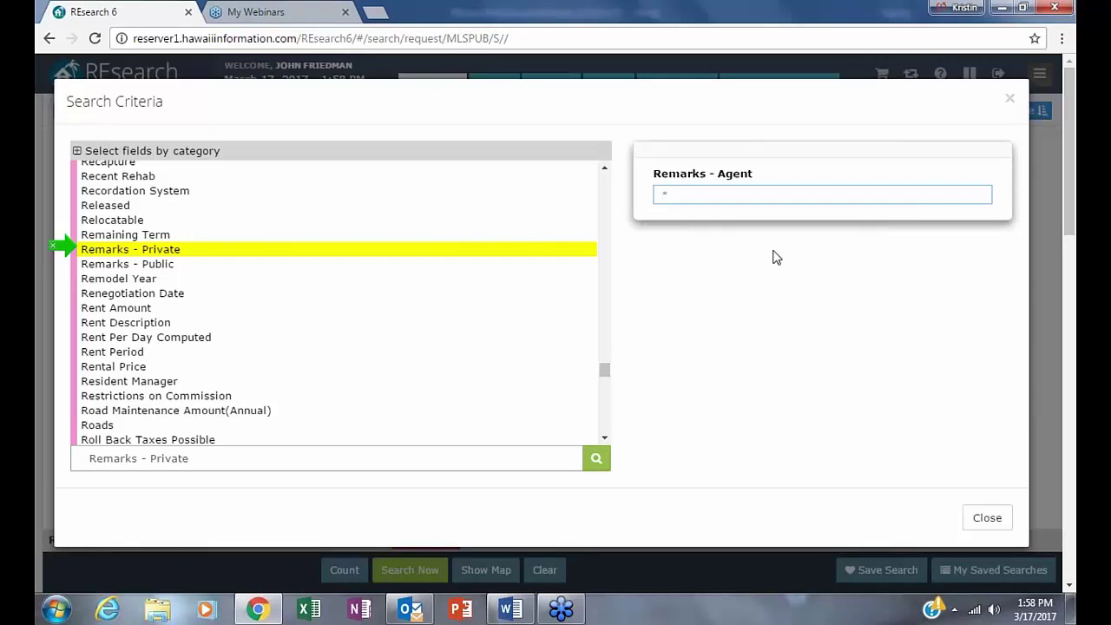
pyautogui.write('*bonus*')
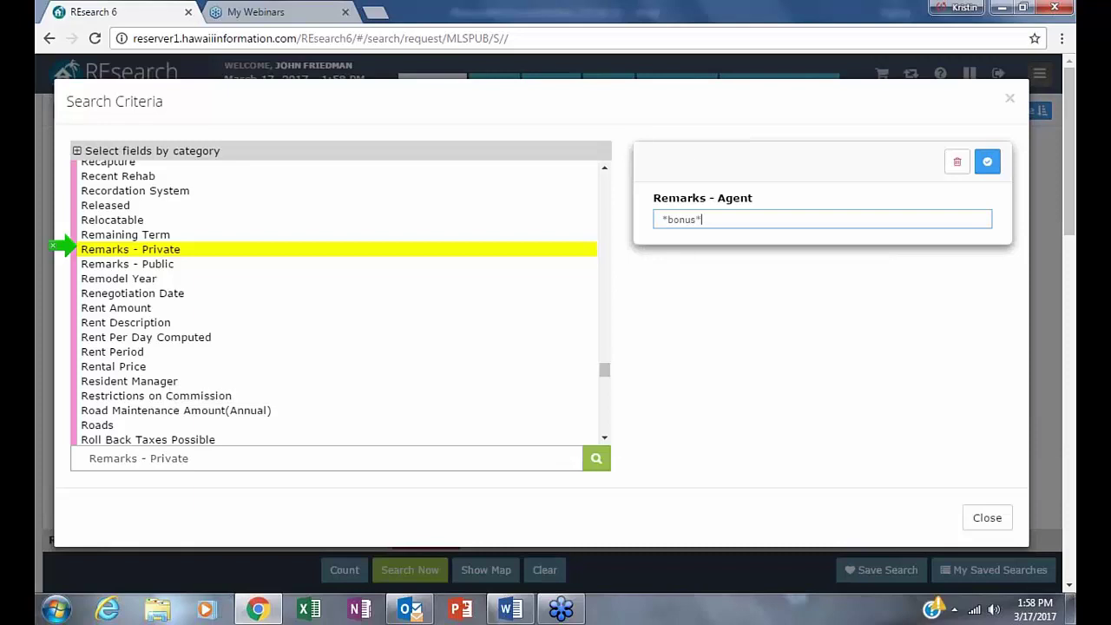
# - Add the 'bonus' private-remarks criterion, run the search for three listings, and expand the third listing's agents
pyautogui.click(987, 163)
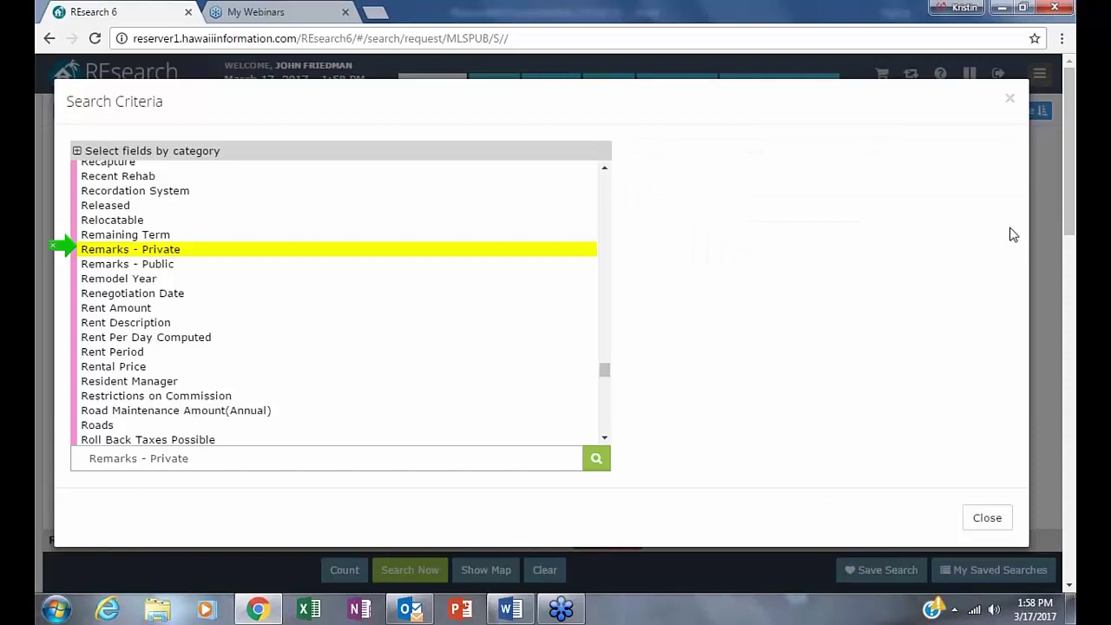
pyautogui.click(1010, 98)
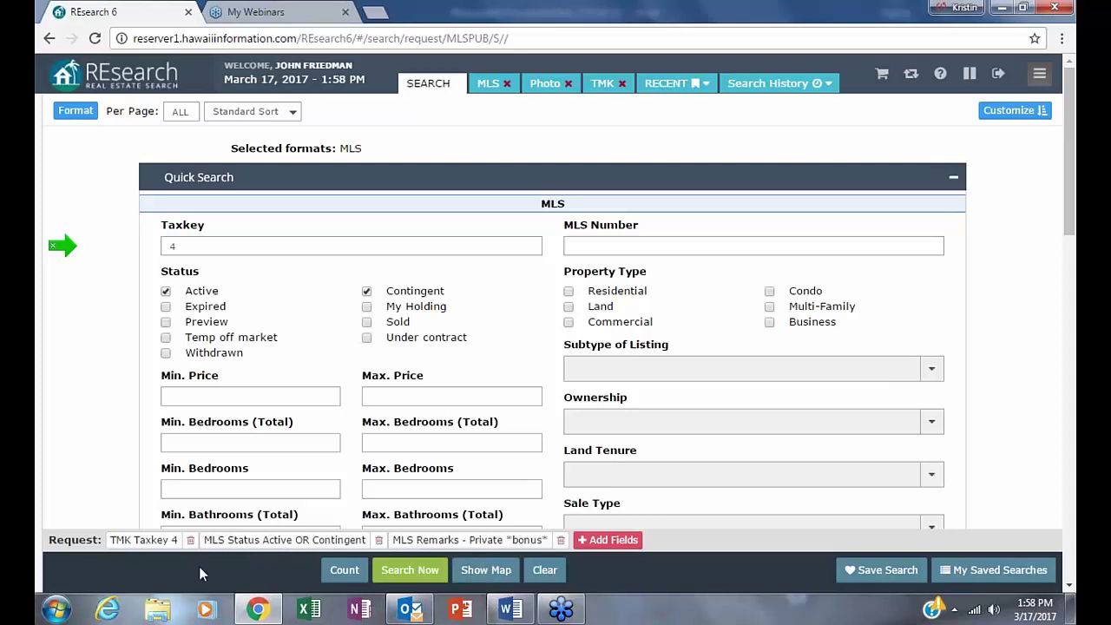
pyautogui.click(340, 569)
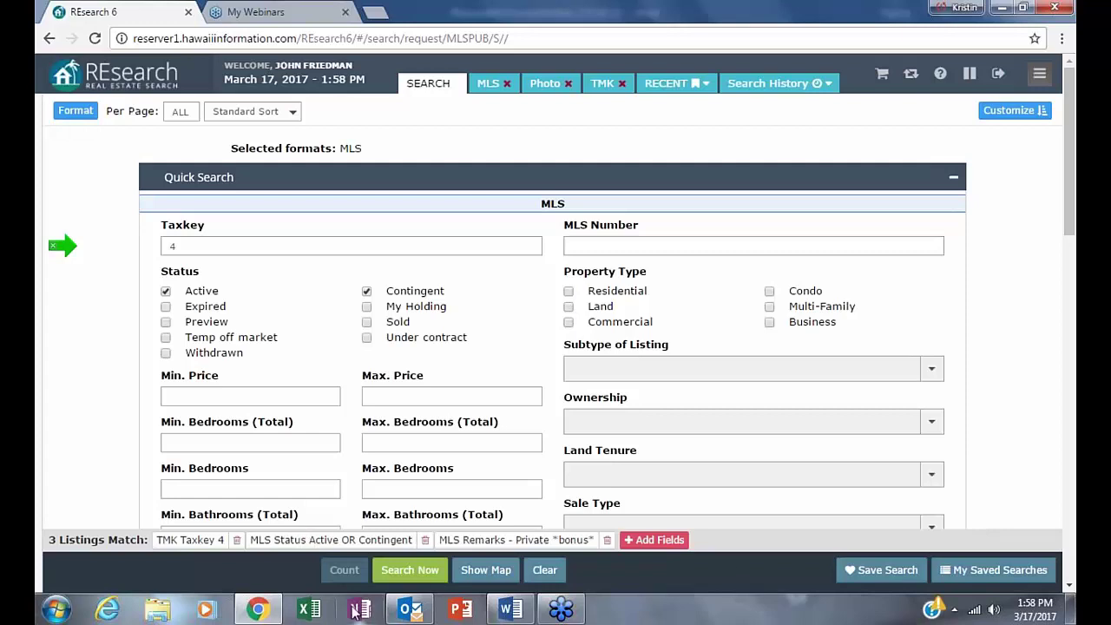
pyautogui.click(409, 573)
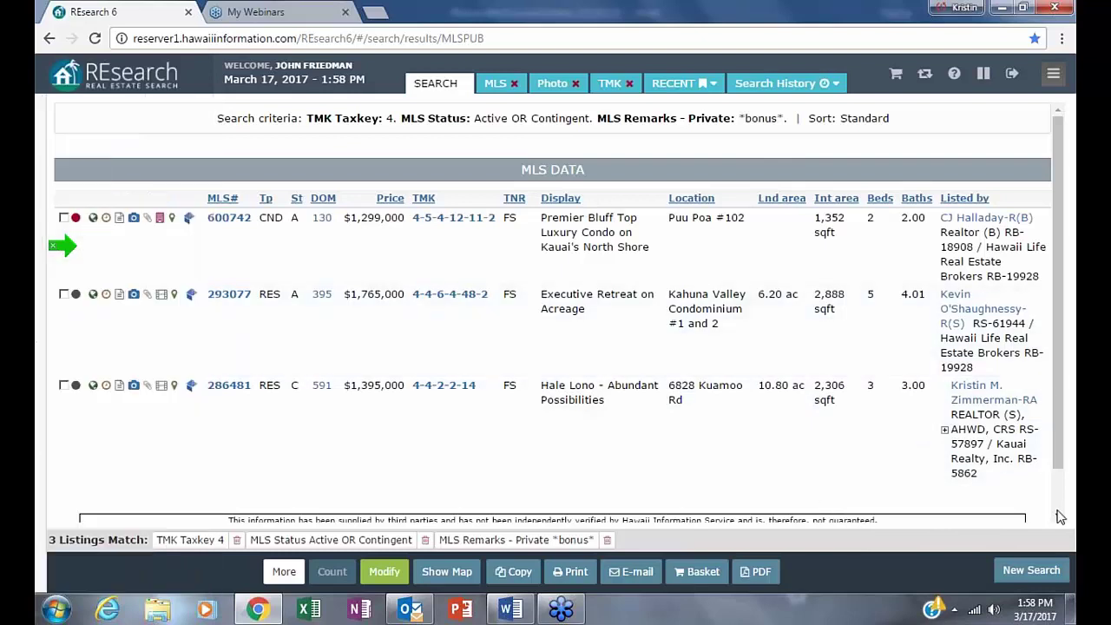
pyautogui.click(943, 432)
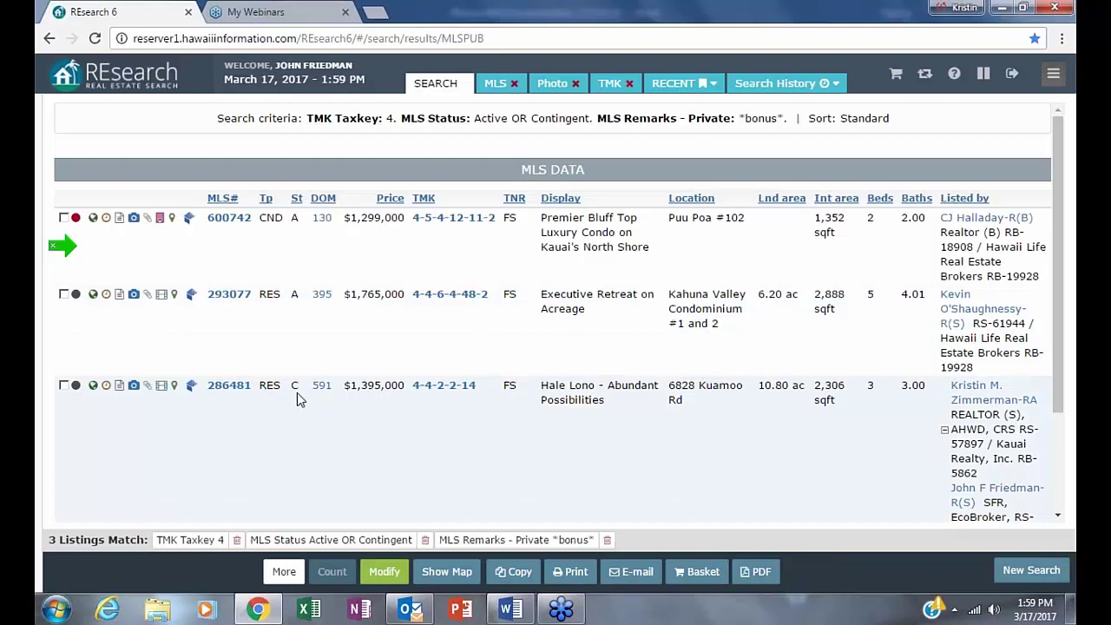
# - Open listing 286481 and highlight its $20,000 bonus remark and June 1, 2017 escrow deadline
pyautogui.click(236, 388)
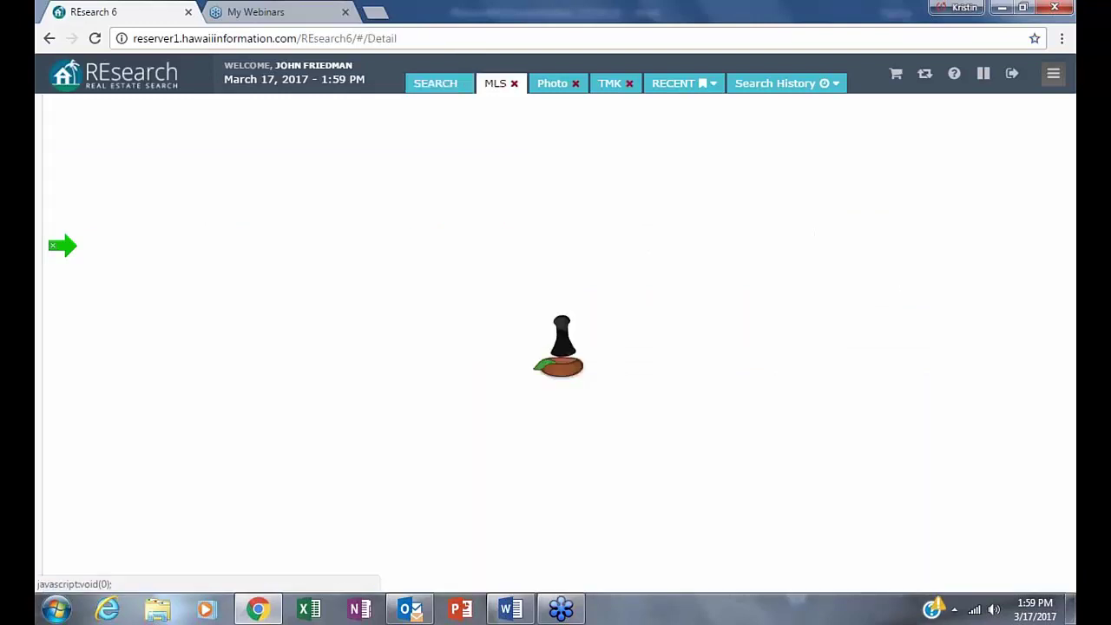
pyautogui.scroll(-1, 1004, 249)
pyautogui.scroll(-5, 217, 315)
pyautogui.moveTo(245, 209); pyautogui.dragTo(354, 224)
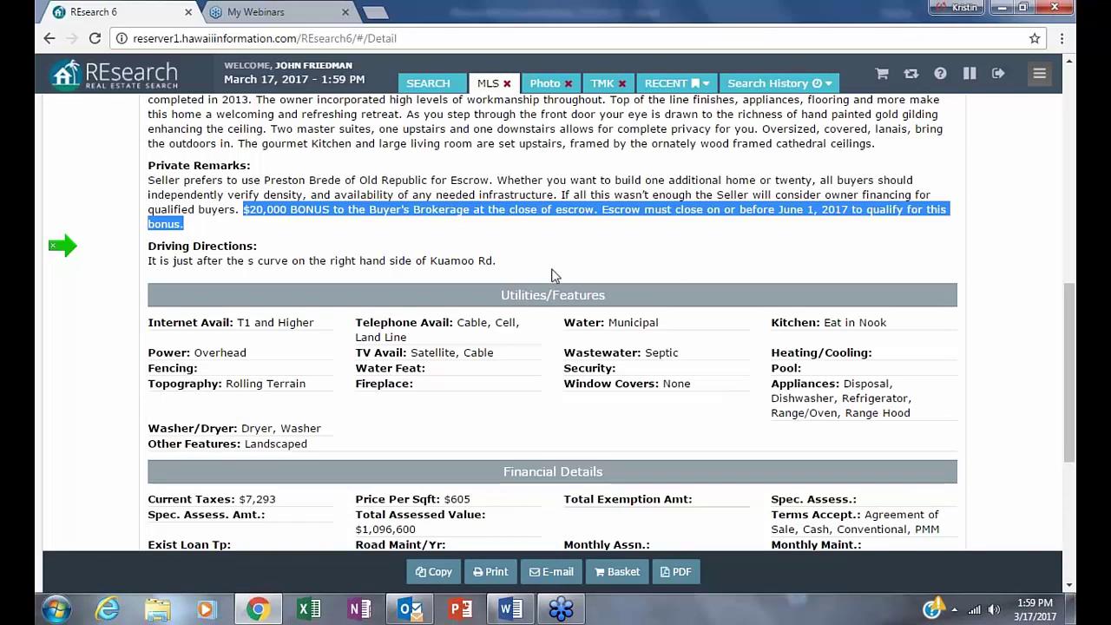
pyautogui.click(876, 260)
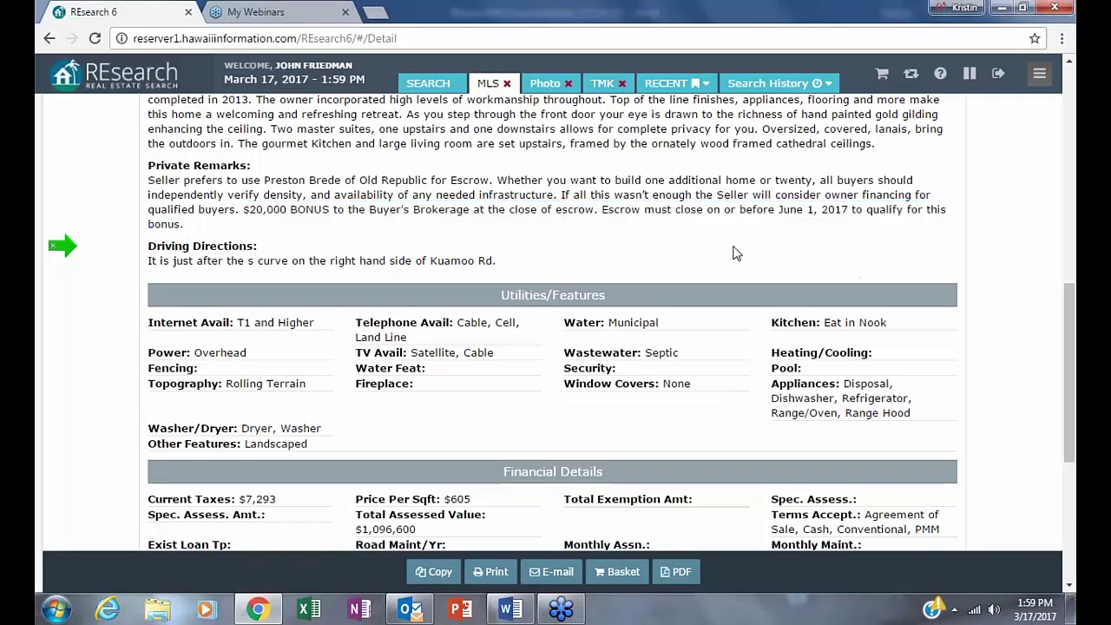
pyautogui.moveTo(777, 209); pyautogui.dragTo(870, 210)
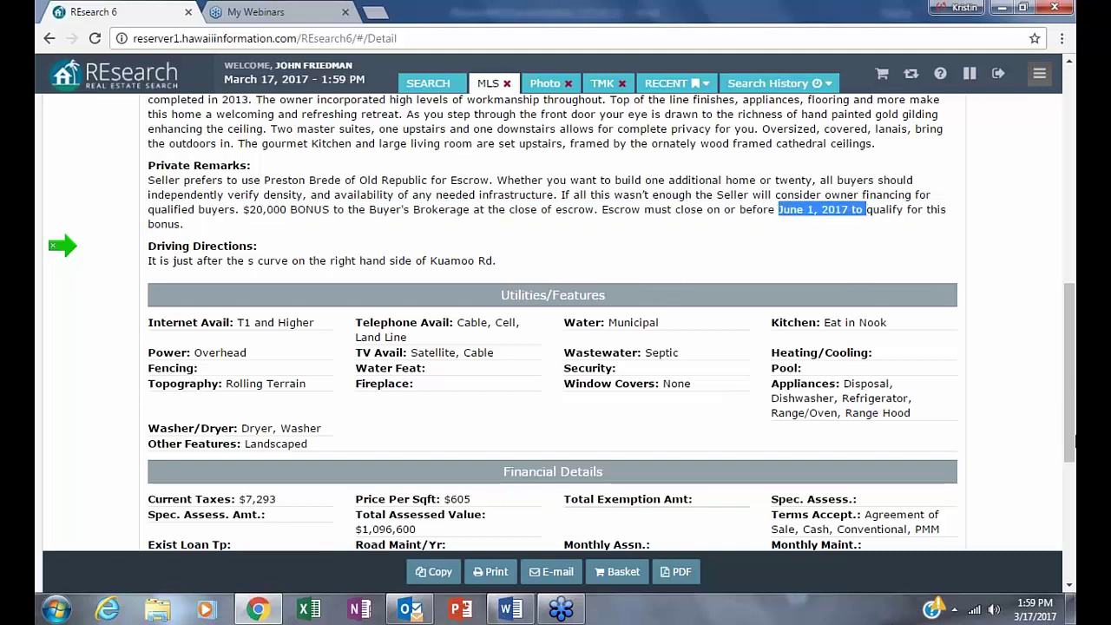
pyautogui.click(980, 247)
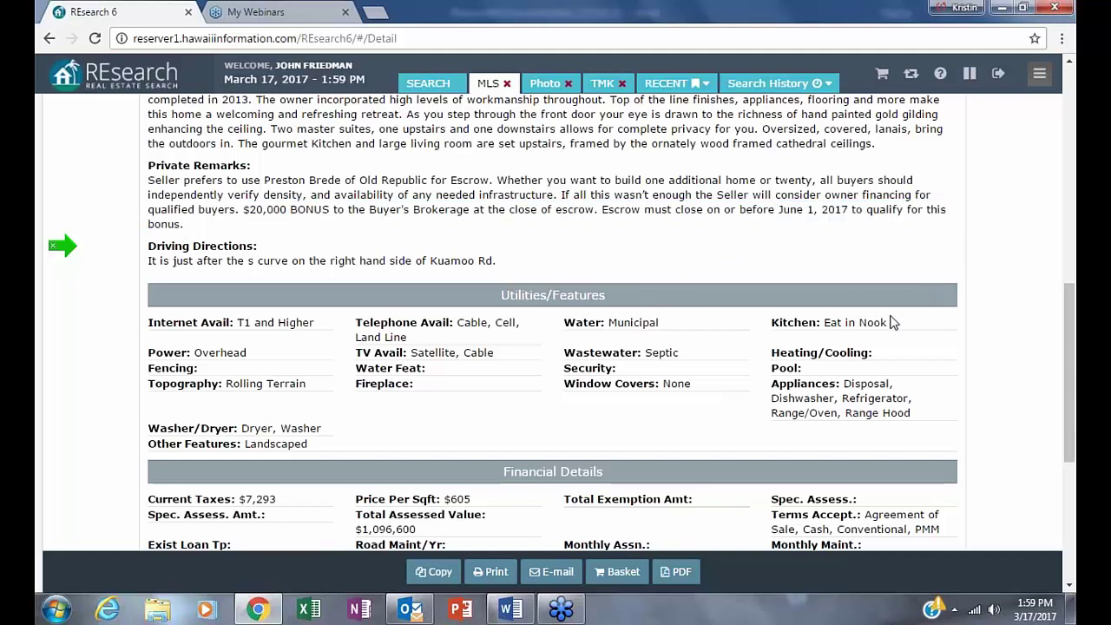
# - Return to the results list and open listing 600742
pyautogui.rightClick(875, 425)
pyautogui.click(664, 277)
pyautogui.scroll(4, 664, 283)
pyautogui.scroll(4, 616, 294)
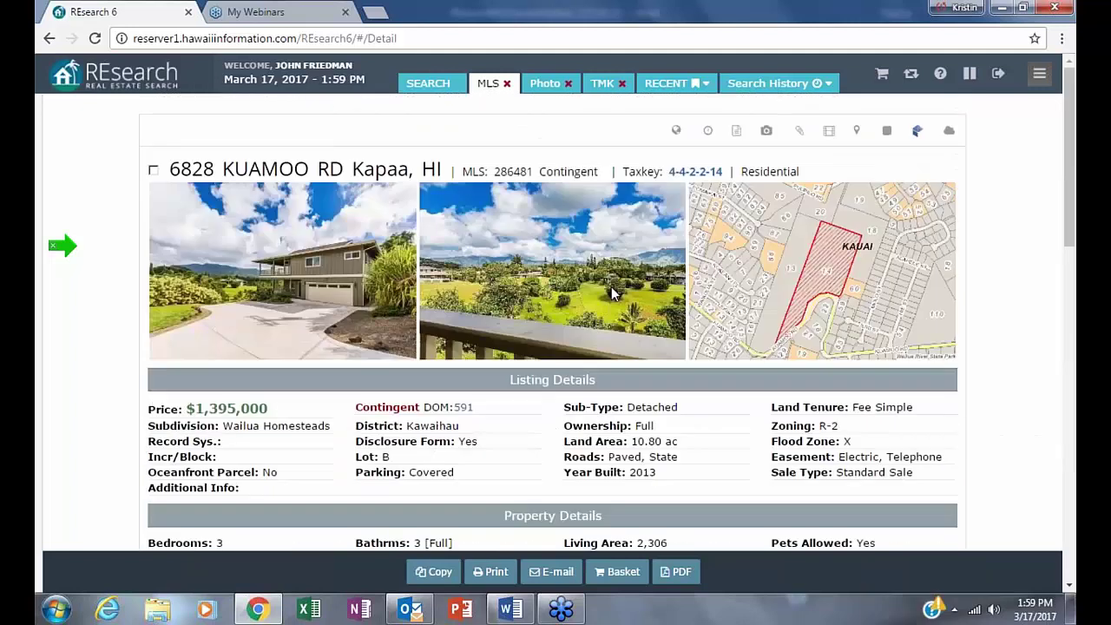
pyautogui.click(50, 38)
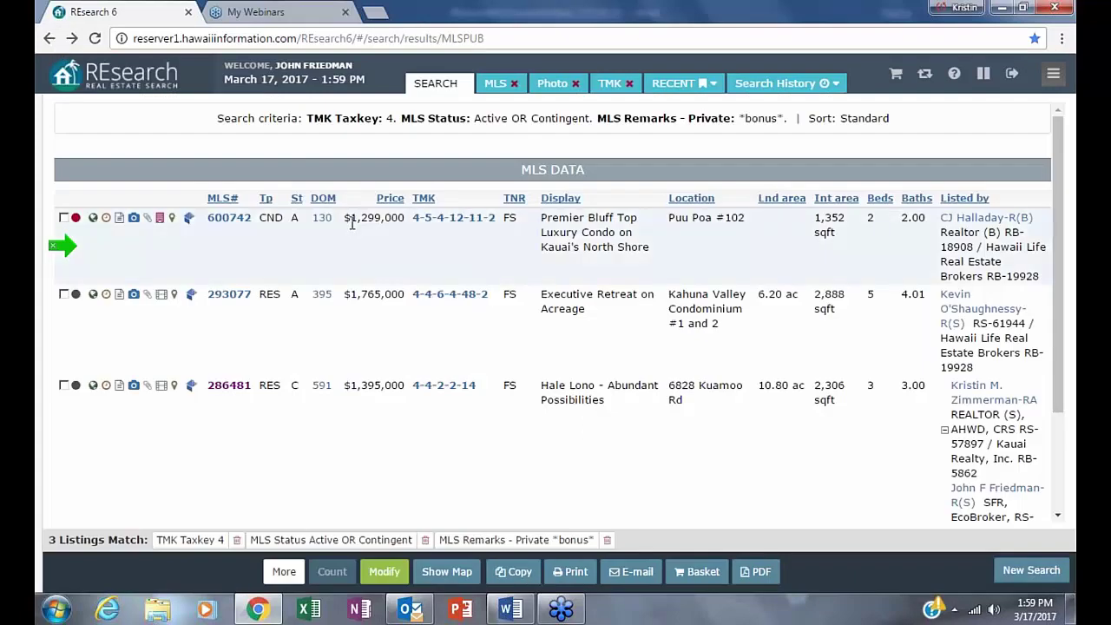
pyautogui.click(227, 218)
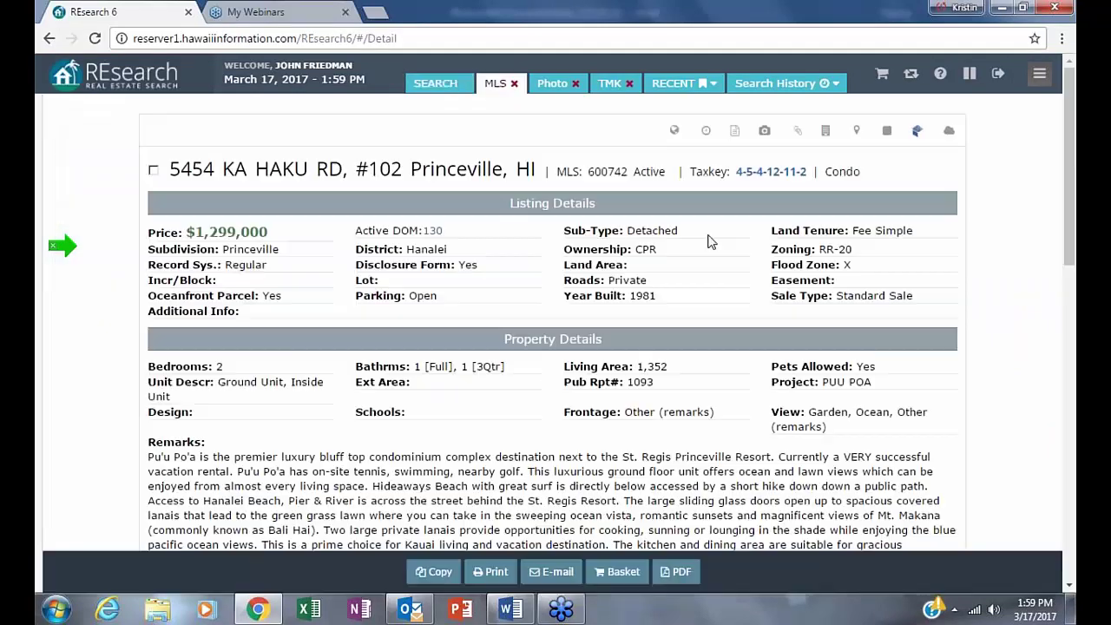
# - Scroll listing 600742's detail page and highlight the +.5% buyer agent bonus in the remarks
pyautogui.scroll(-3, 699, 276)
pyautogui.scroll(3, 694, 289)
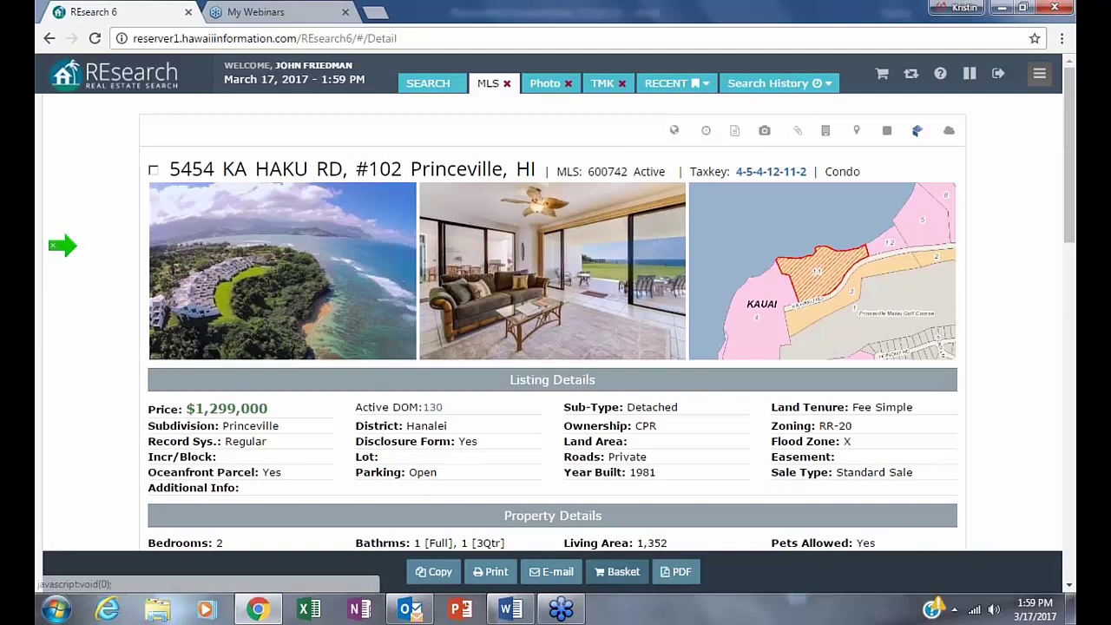
pyautogui.scroll(-1, 751, 402)
pyautogui.scroll(-1, 751, 402)
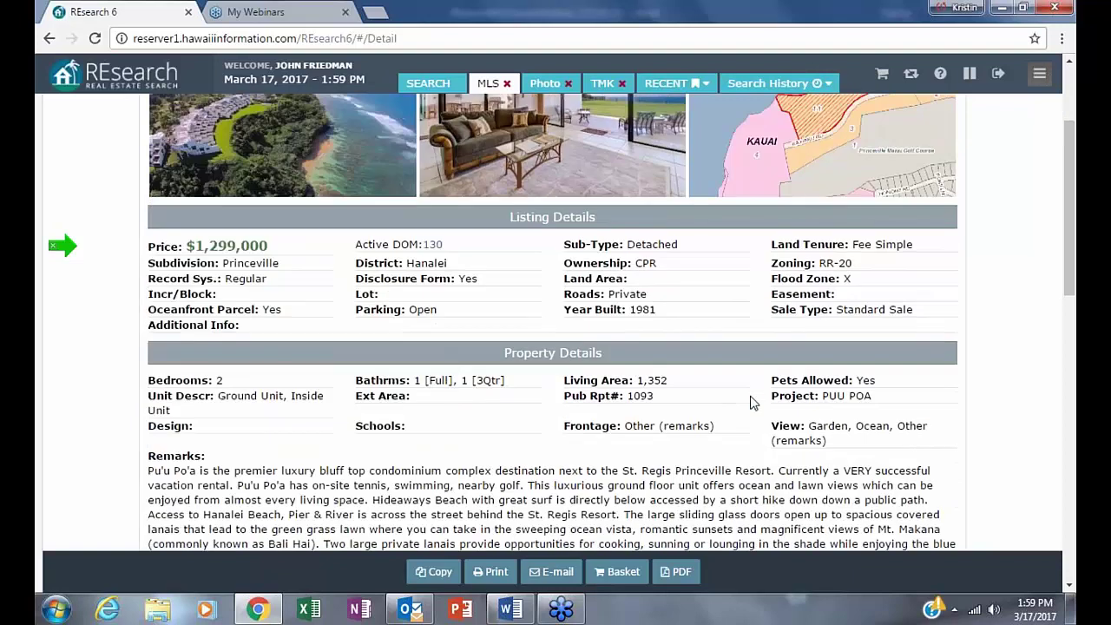
pyautogui.moveTo(63, 246)
pyautogui.scroll(-1, 692, 265)
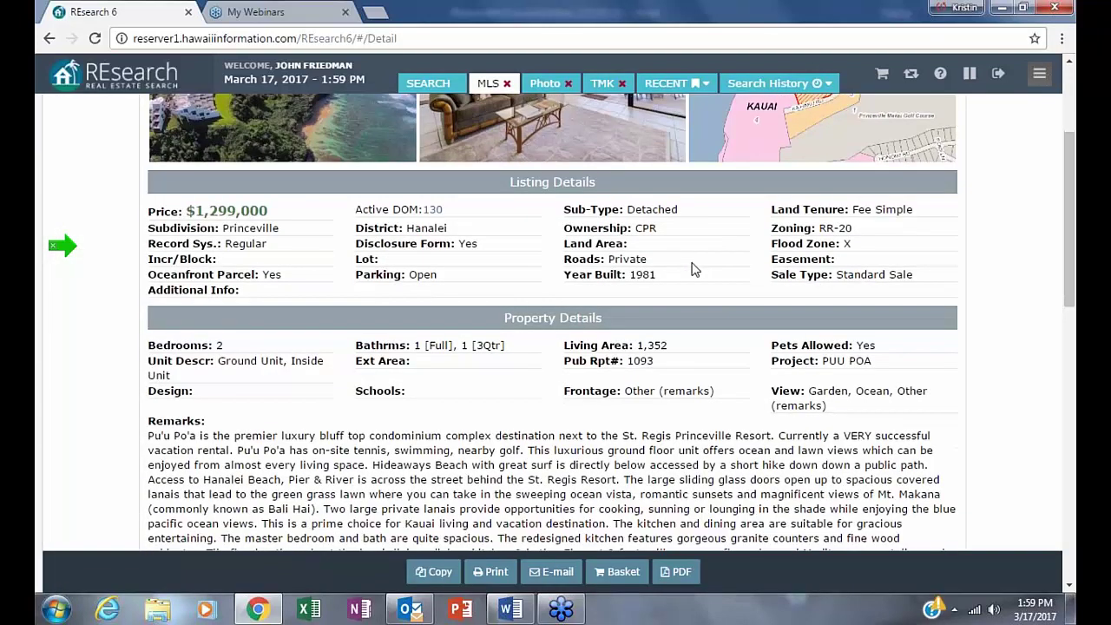
pyautogui.scroll(-4, 692, 269)
pyautogui.moveTo(53, 347)
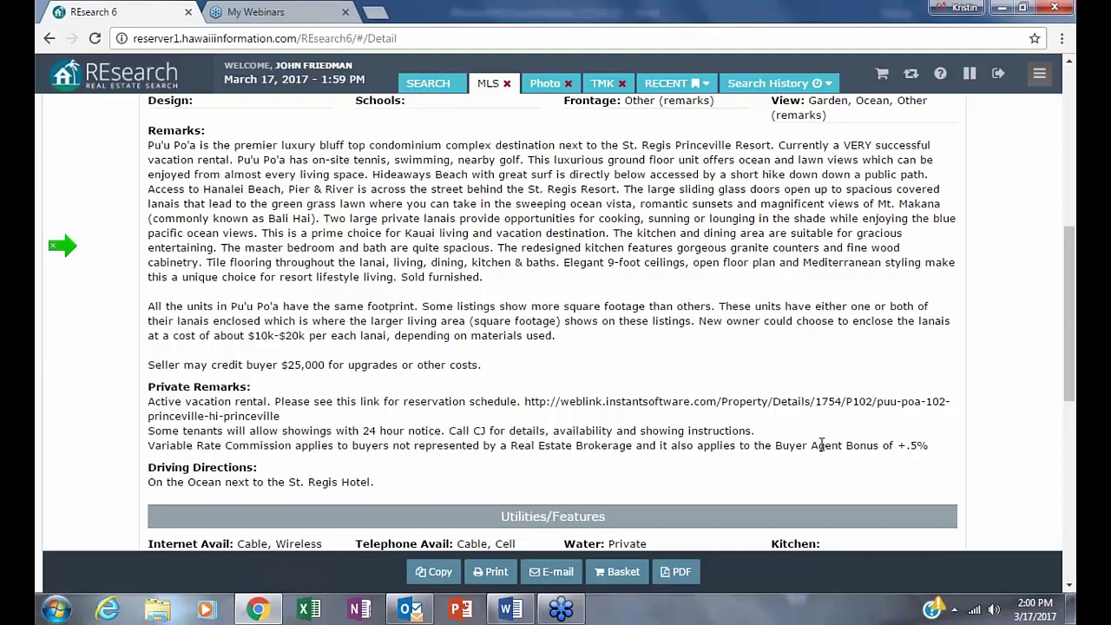
pyautogui.moveTo(817, 445); pyautogui.dragTo(959, 445)
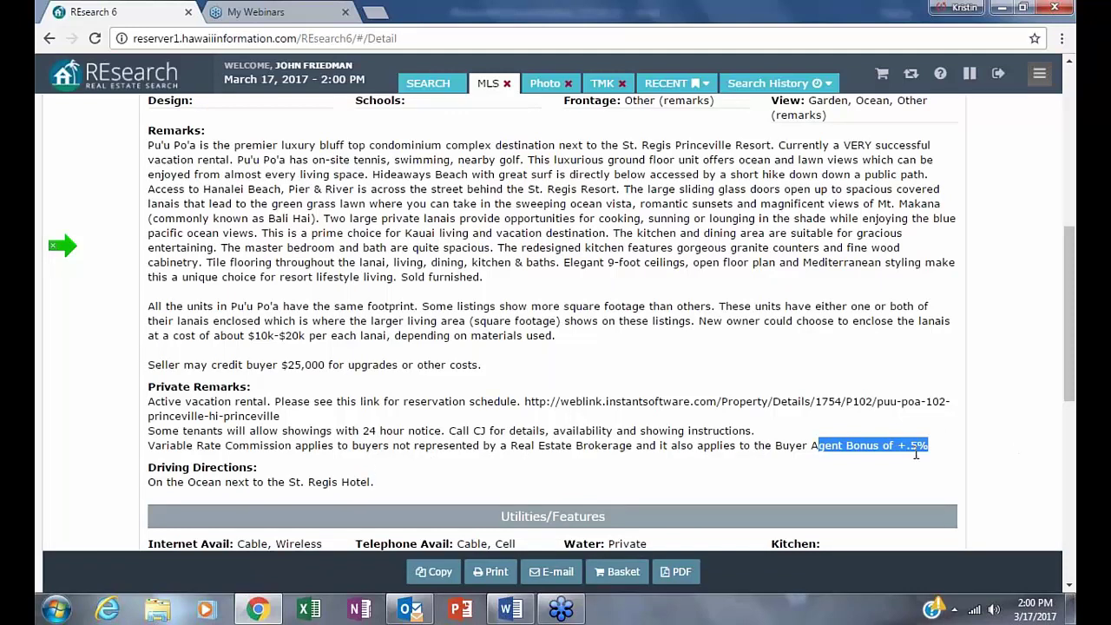
# - Highlight the CSB value of 3, then return to the results list
pyautogui.scroll(-1, 502, 484)
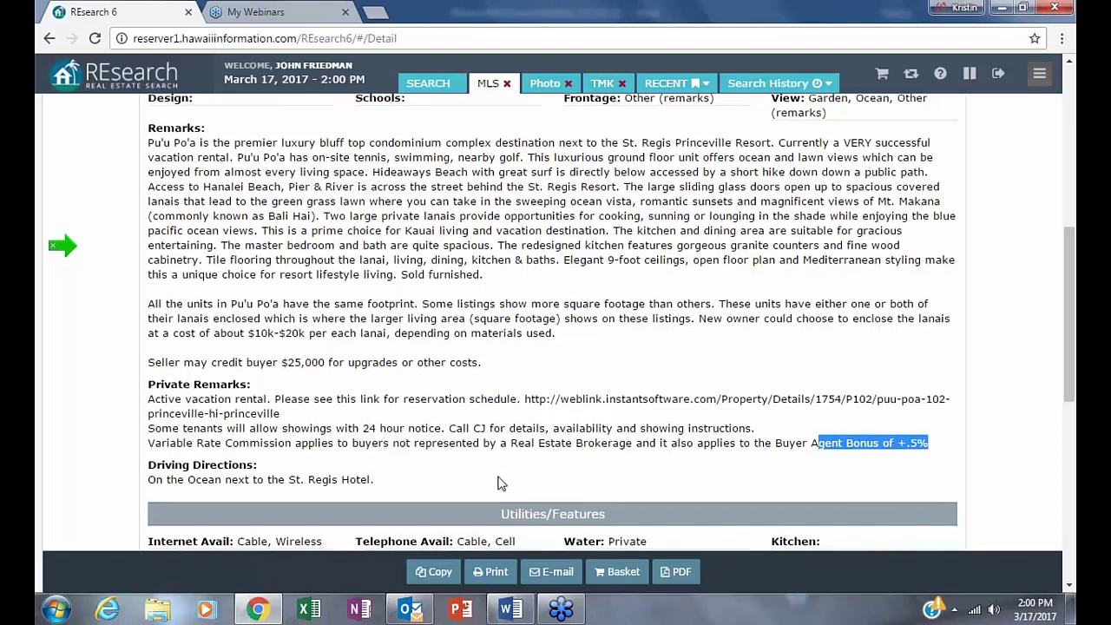
pyautogui.scroll(-6, 501, 484)
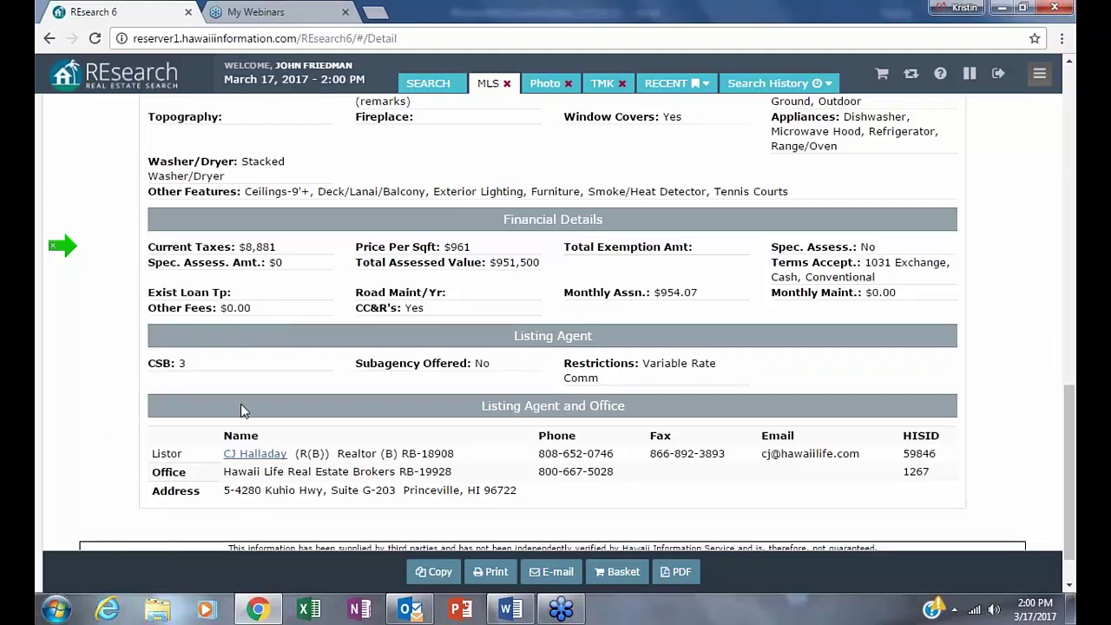
pyautogui.doubleClick(181, 363)
pyautogui.scroll(1, 274, 525)
pyautogui.scroll(5, 556, 321)
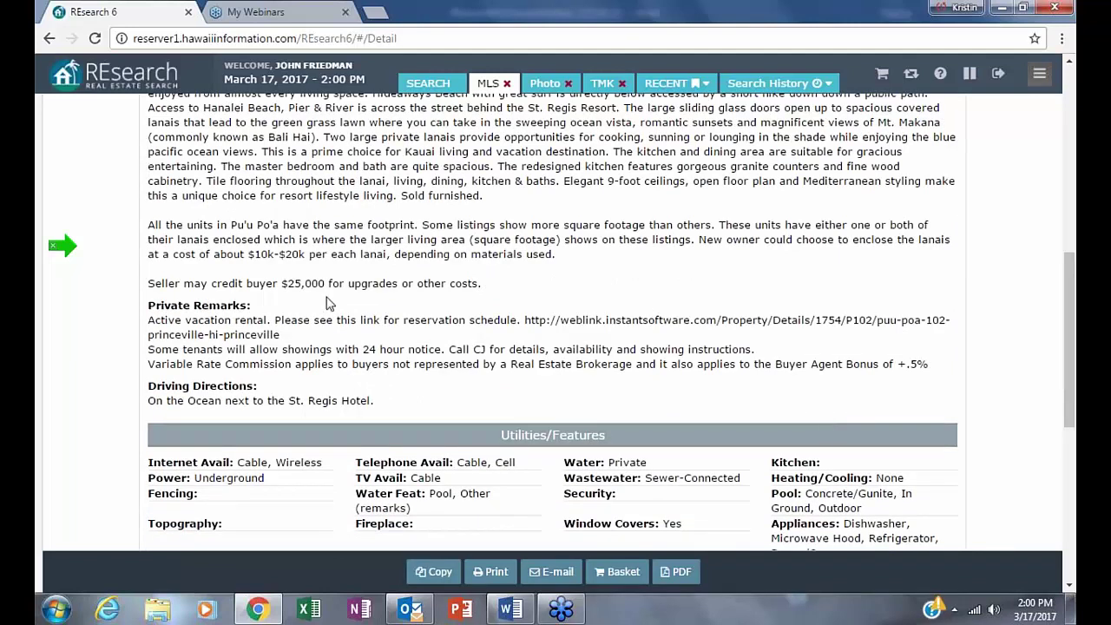
pyautogui.moveTo(39, 173)
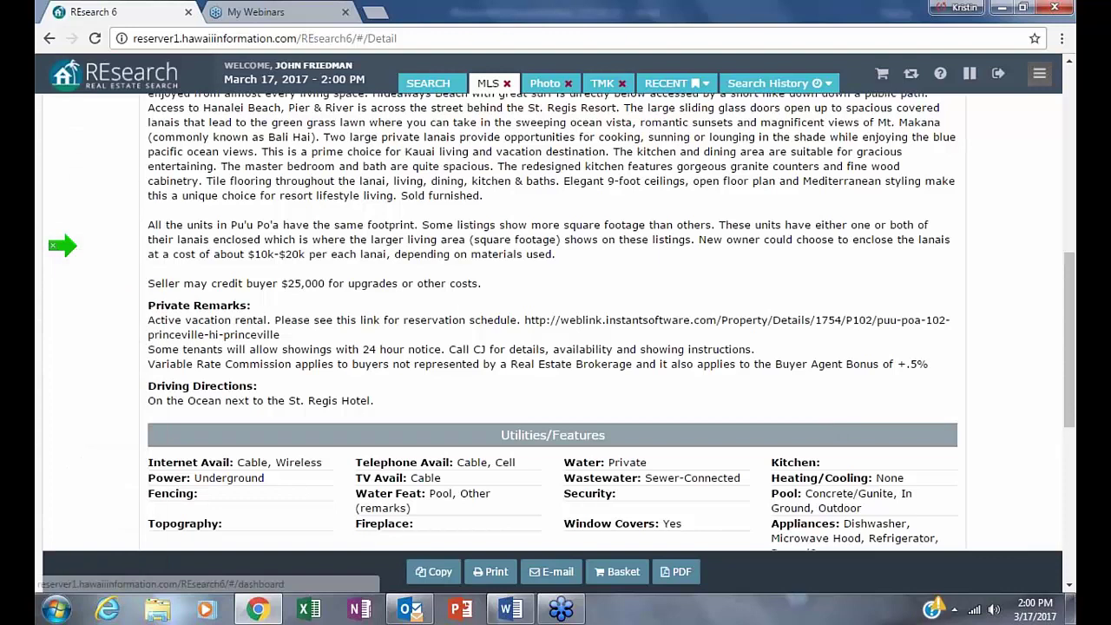
pyautogui.click(49, 38)
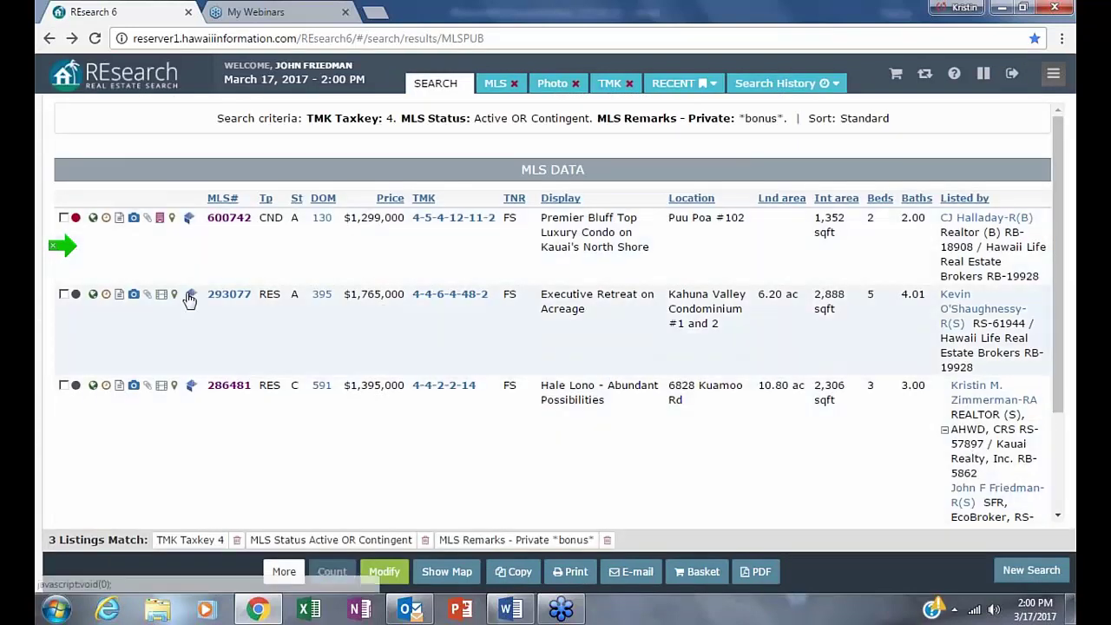
# - Open listing 293077, highlight its $5,000 buyer's agent bonus remarks, and return to the results
pyautogui.click(227, 294)
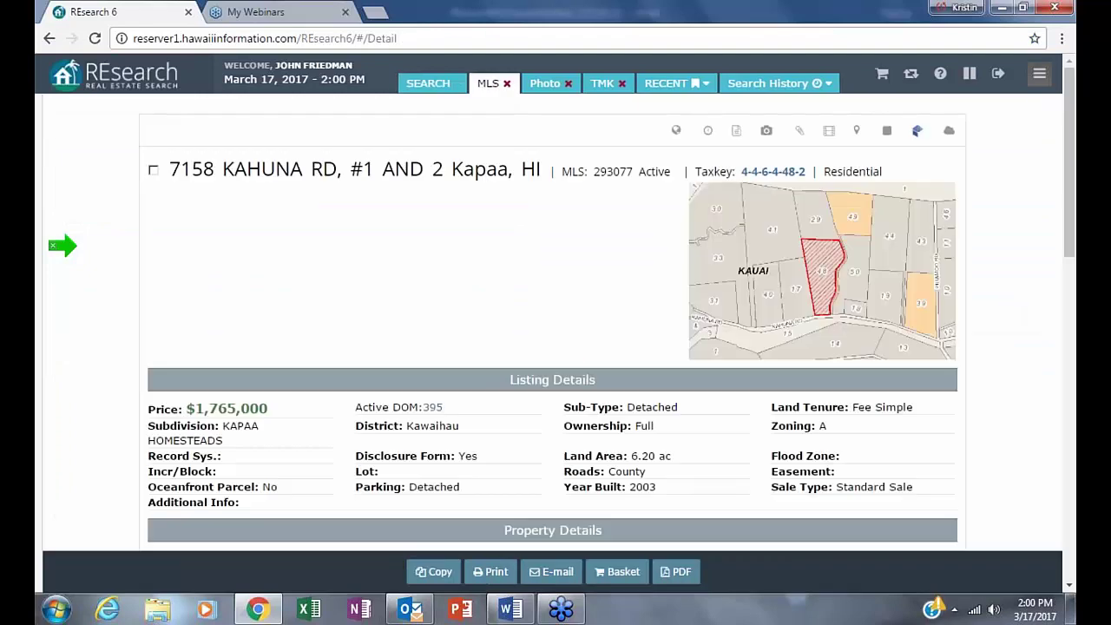
pyautogui.scroll(-1, 553, 315)
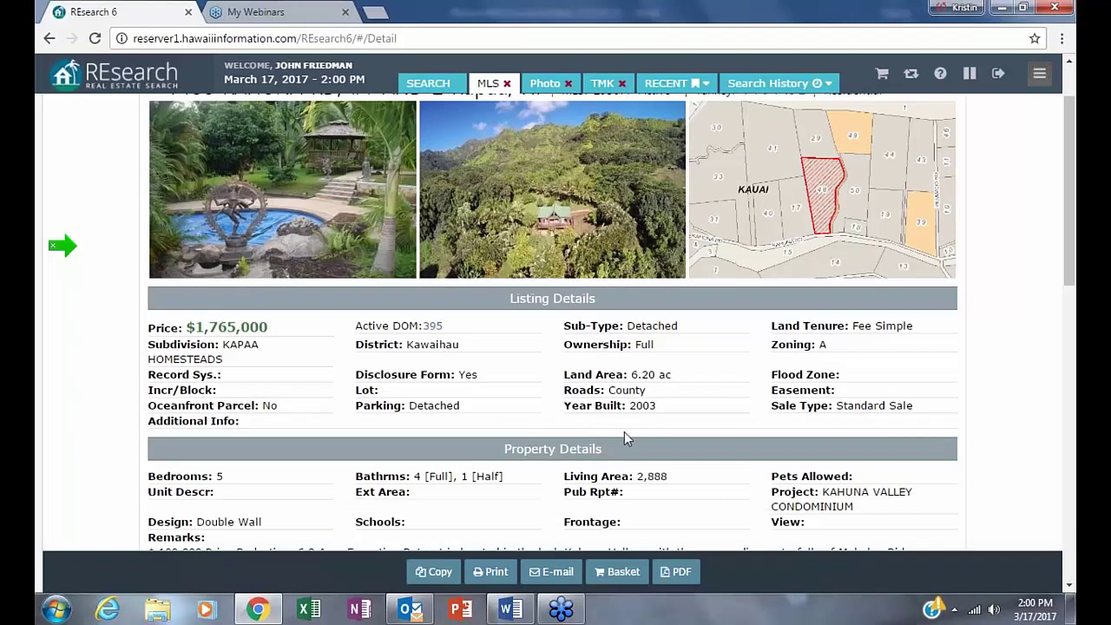
pyautogui.scroll(1, 618, 431)
pyautogui.scroll(-4, 612, 425)
pyautogui.scroll(-6, 610, 420)
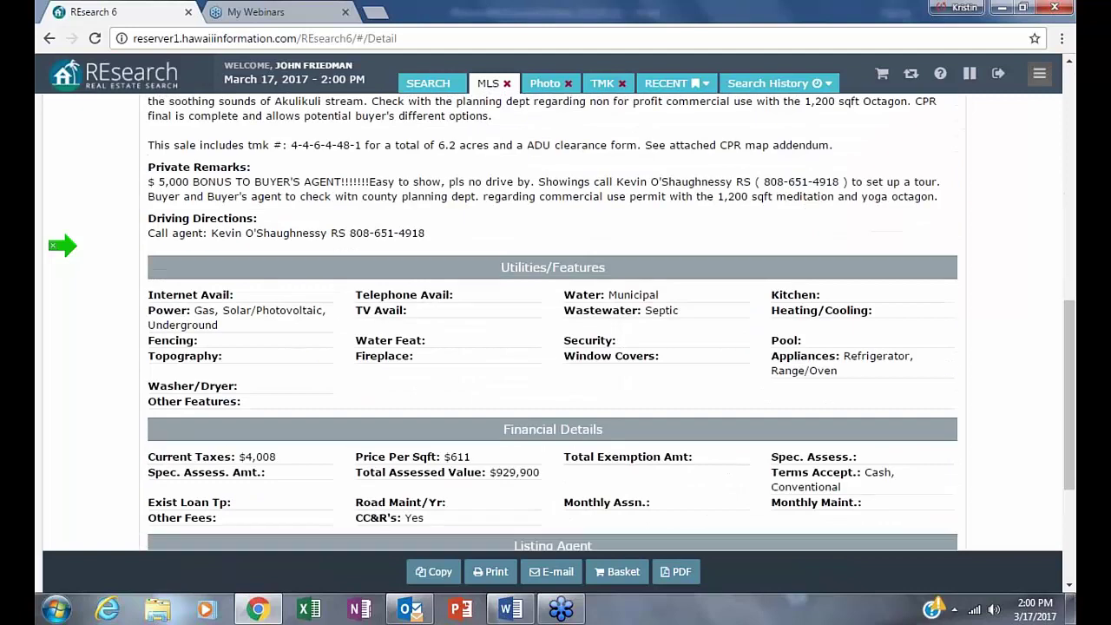
pyautogui.scroll(1, 610, 421)
pyautogui.scroll(3, 610, 421)
pyautogui.moveTo(154, 194); pyautogui.dragTo(855, 234)
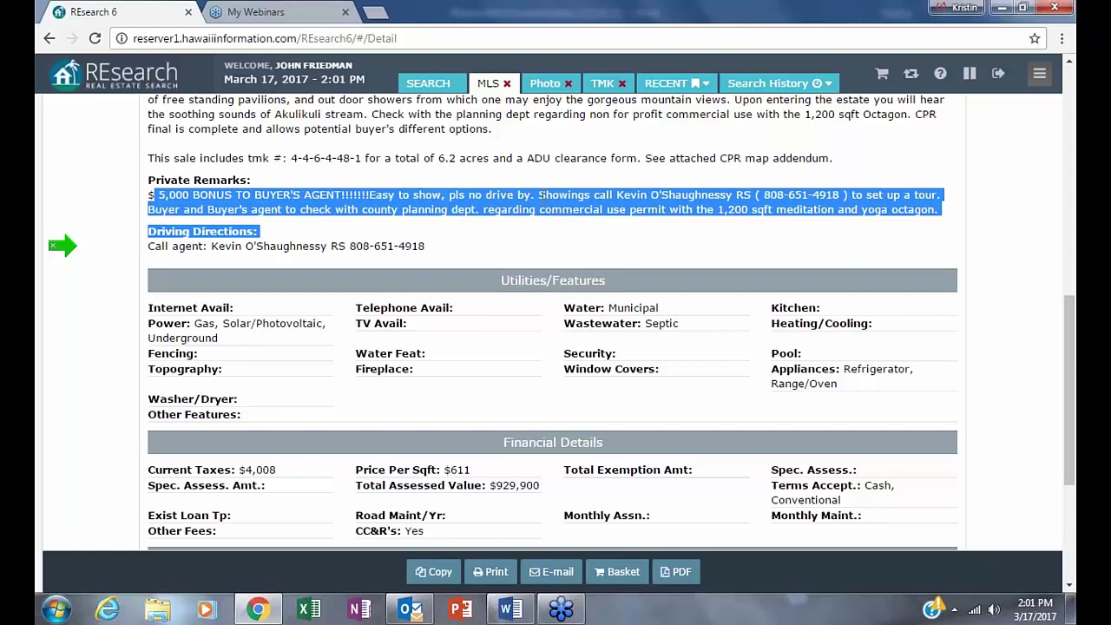
pyautogui.click(736, 303)
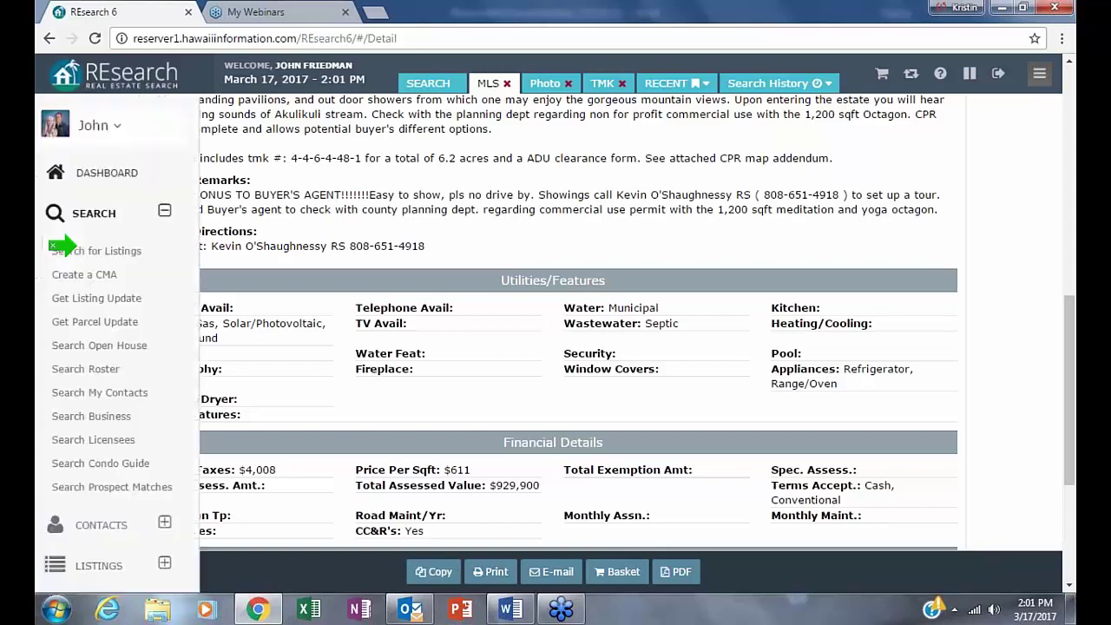
pyautogui.click(48, 39)
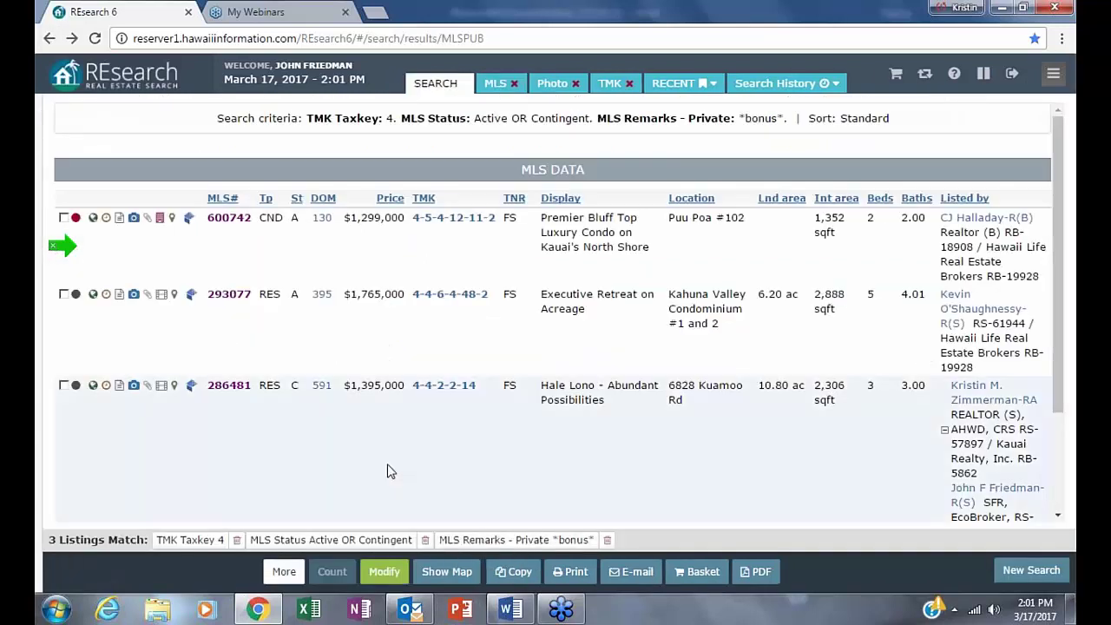
# - Change the taxkey criterion to 3 and recount the matching listings
pyautogui.click(385, 571)
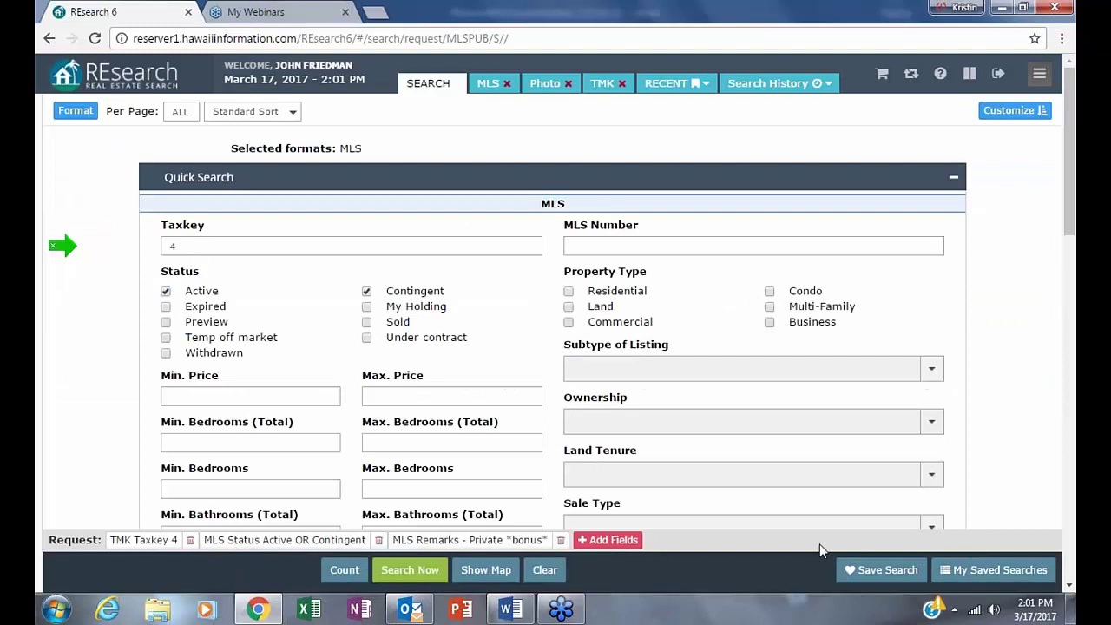
pyautogui.click(145, 542)
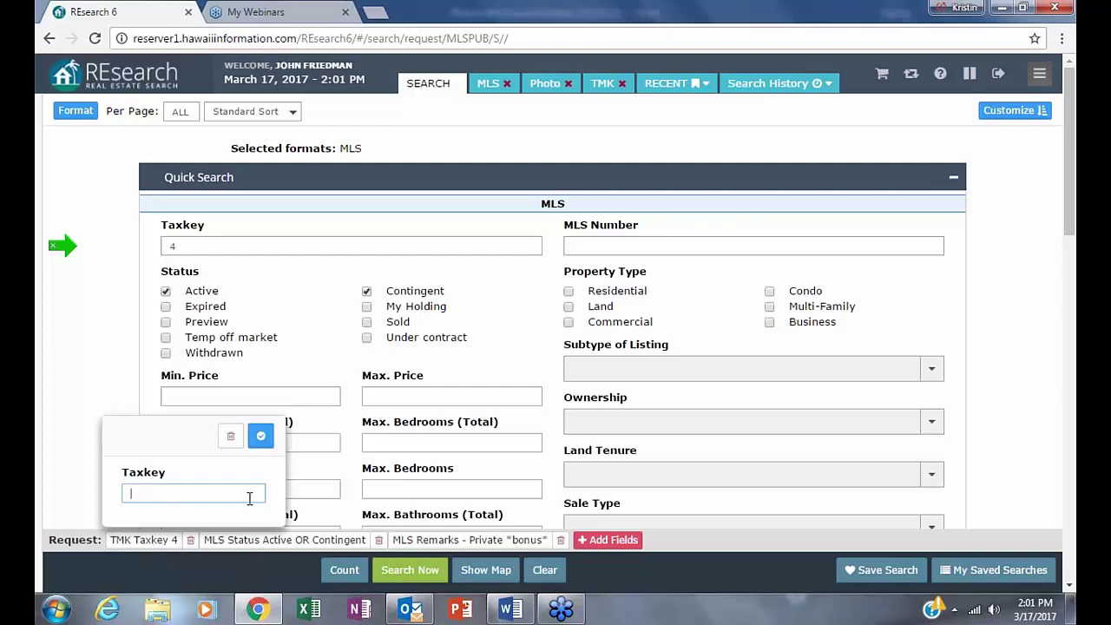
pyautogui.write('3')
pyautogui.click(261, 436)
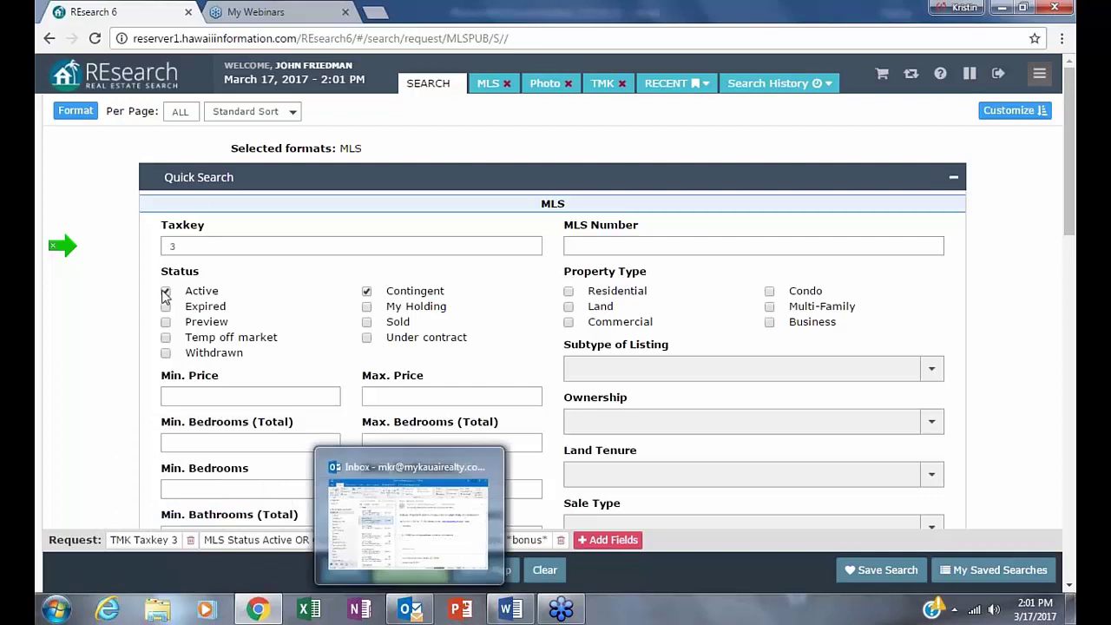
pyautogui.click(345, 570)
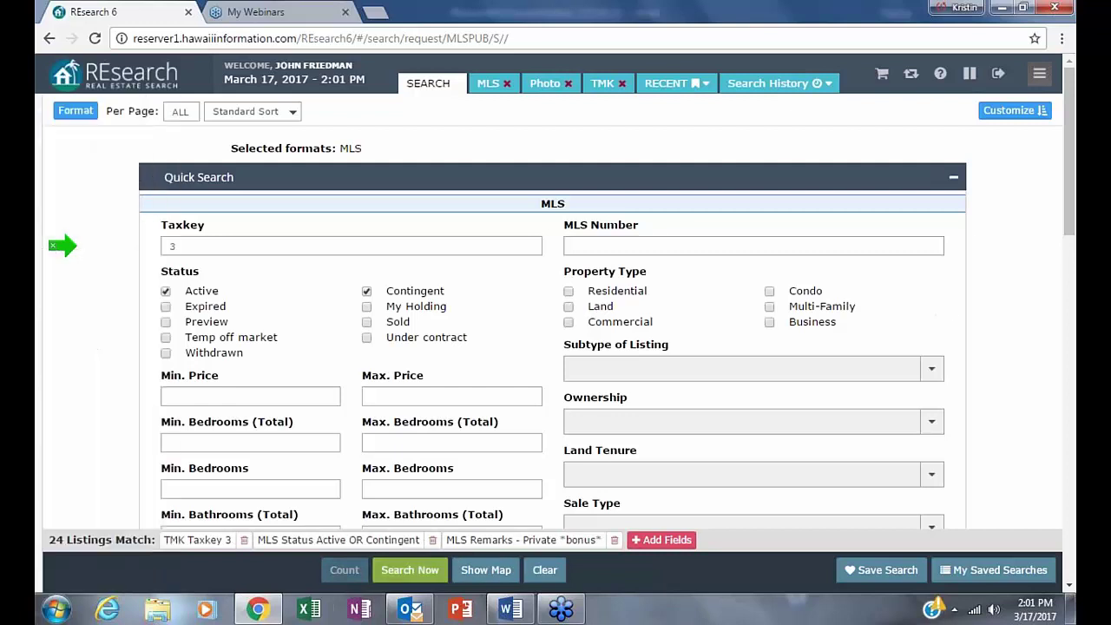
# - Limit status to Active by removing Contingent, then run the search
pyautogui.click(338, 540)
pyautogui.click(671, 434)
pyautogui.click(686, 544)
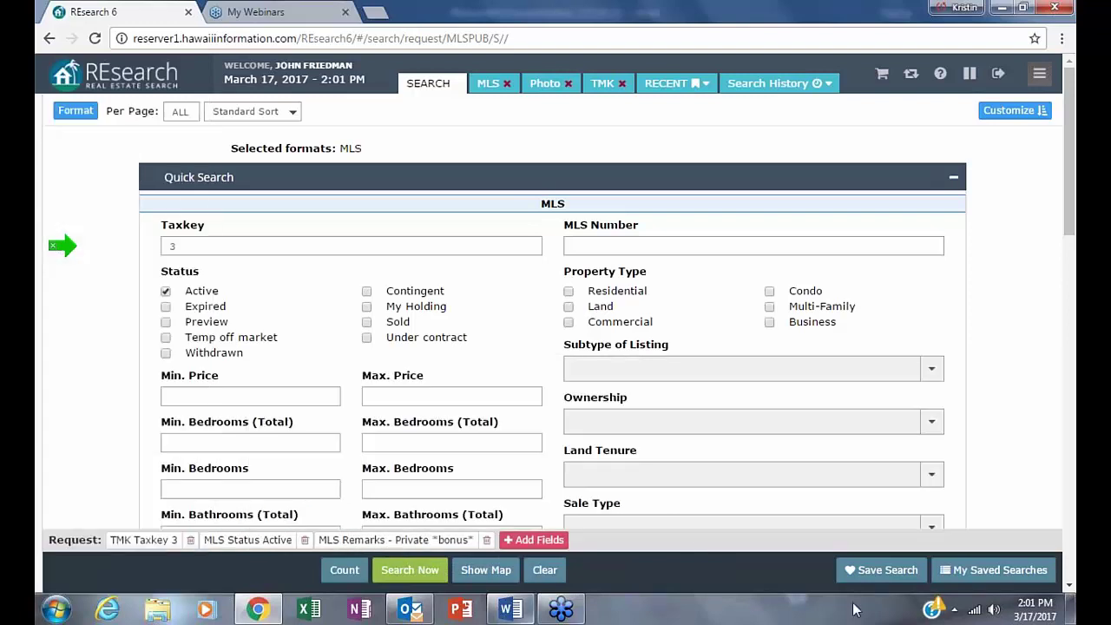
pyautogui.click(398, 570)
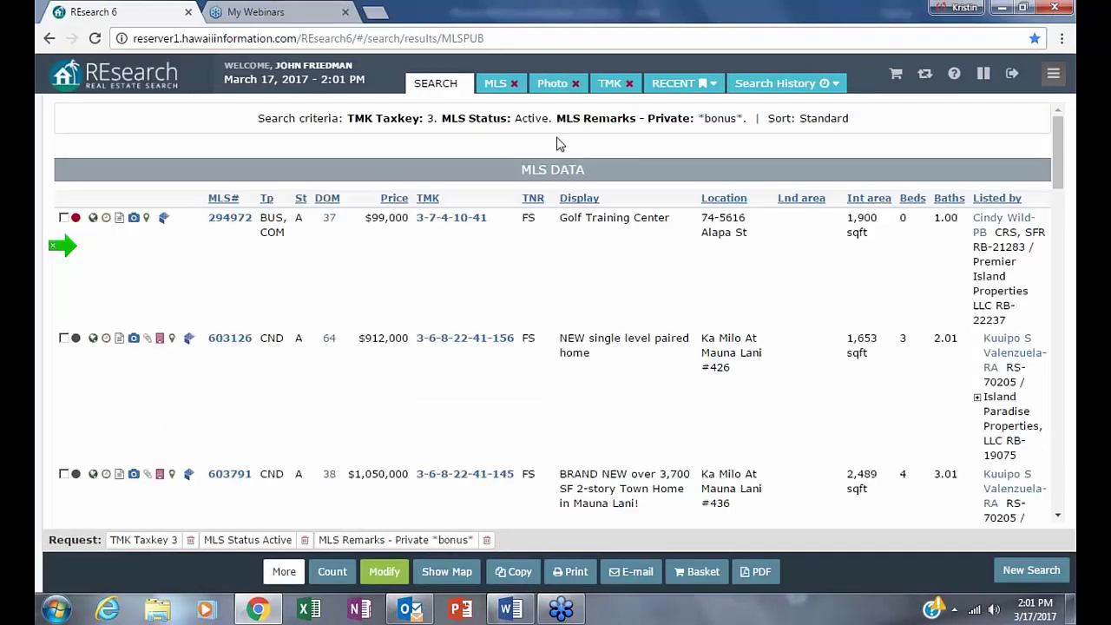
# - Sort results by lowest price, then review listing 604959's unpermitted bonus rooms remark and return
pyautogui.click(396, 200)
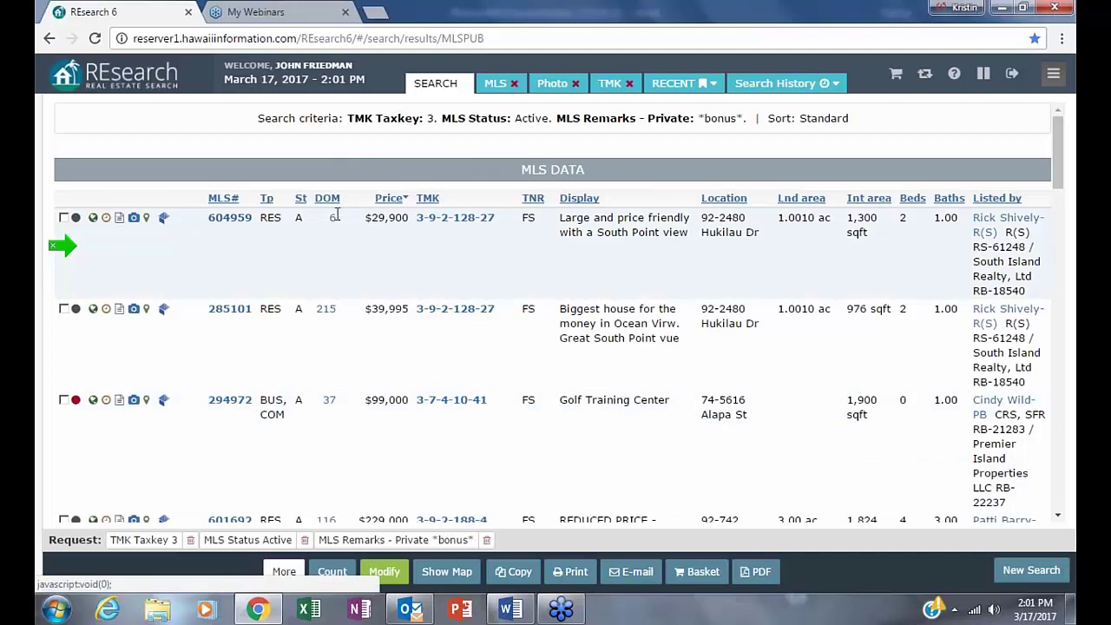
pyautogui.click(224, 219)
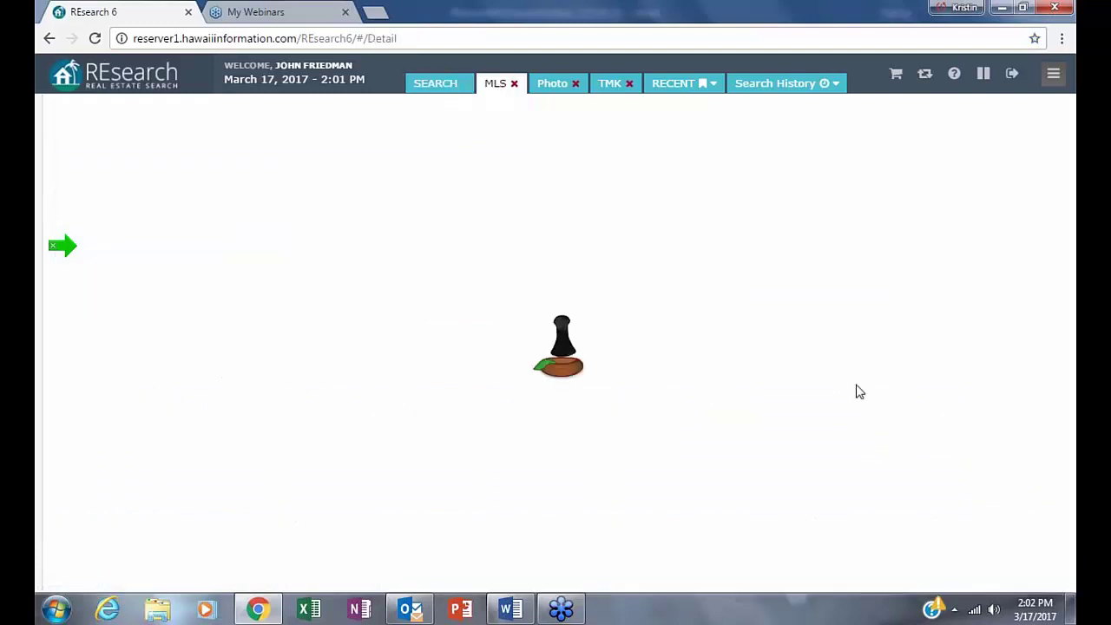
pyautogui.scroll(-5, 855, 390)
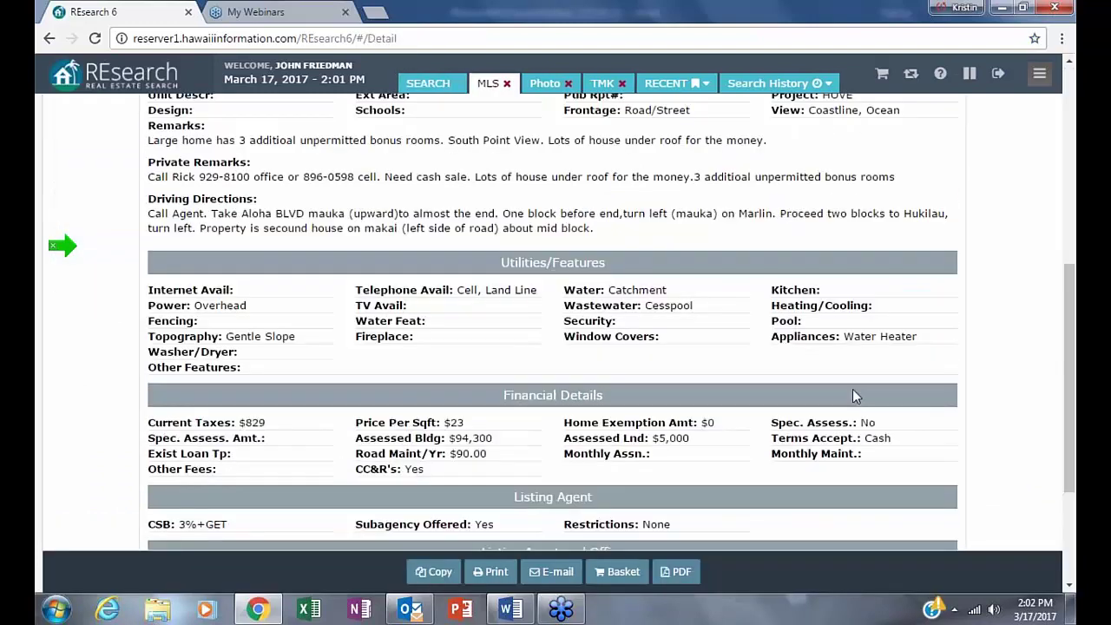
pyautogui.scroll(1, 852, 389)
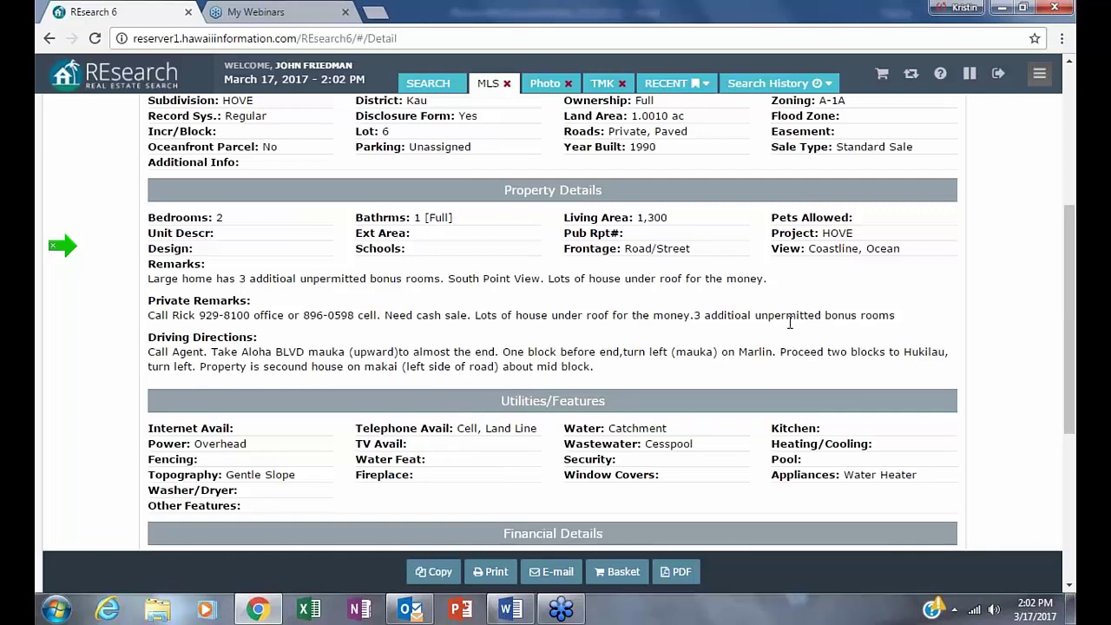
pyautogui.moveTo(697, 318); pyautogui.dragTo(894, 316)
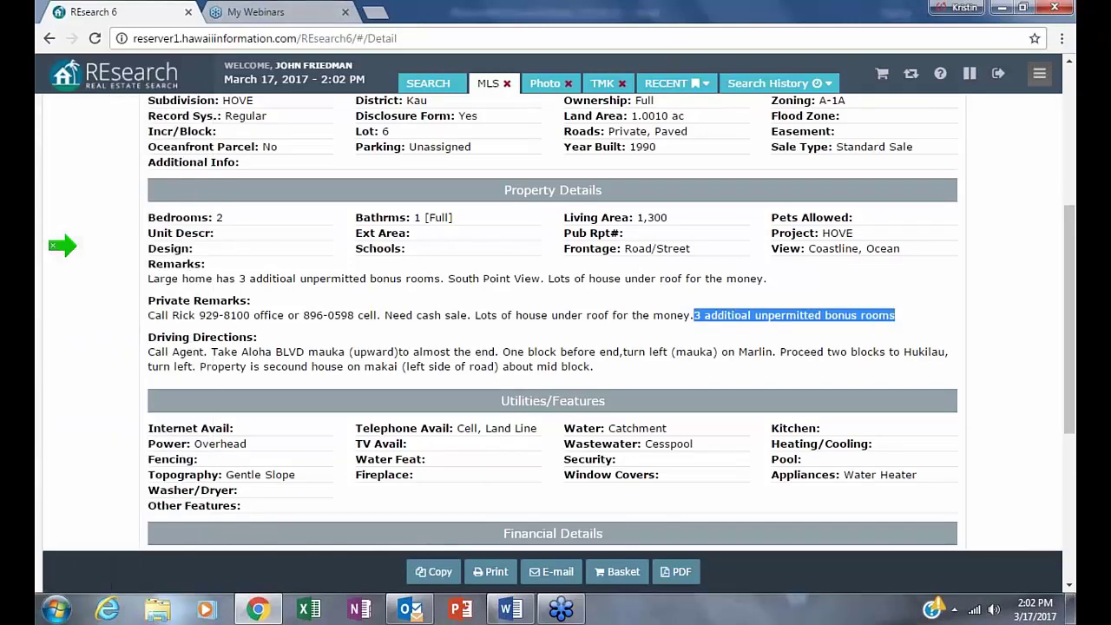
pyautogui.click(52, 40)
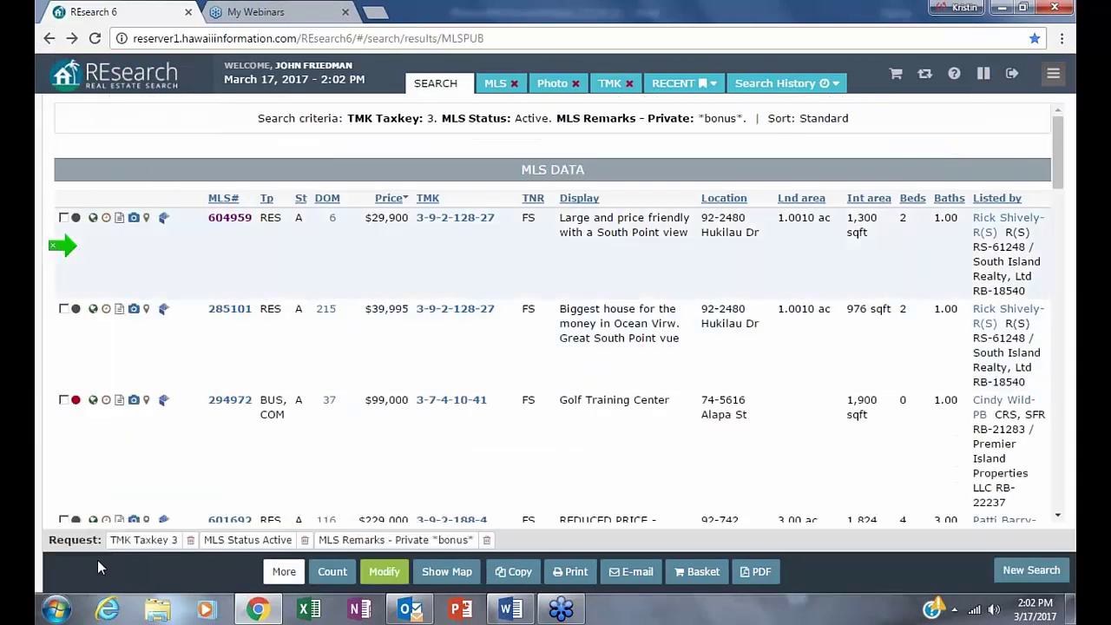
# - Scroll the results, open Golf Training Center listing 294972, and mark its $4000 bonus line
pyautogui.rightClick(405, 425)
pyautogui.click(839, 399)
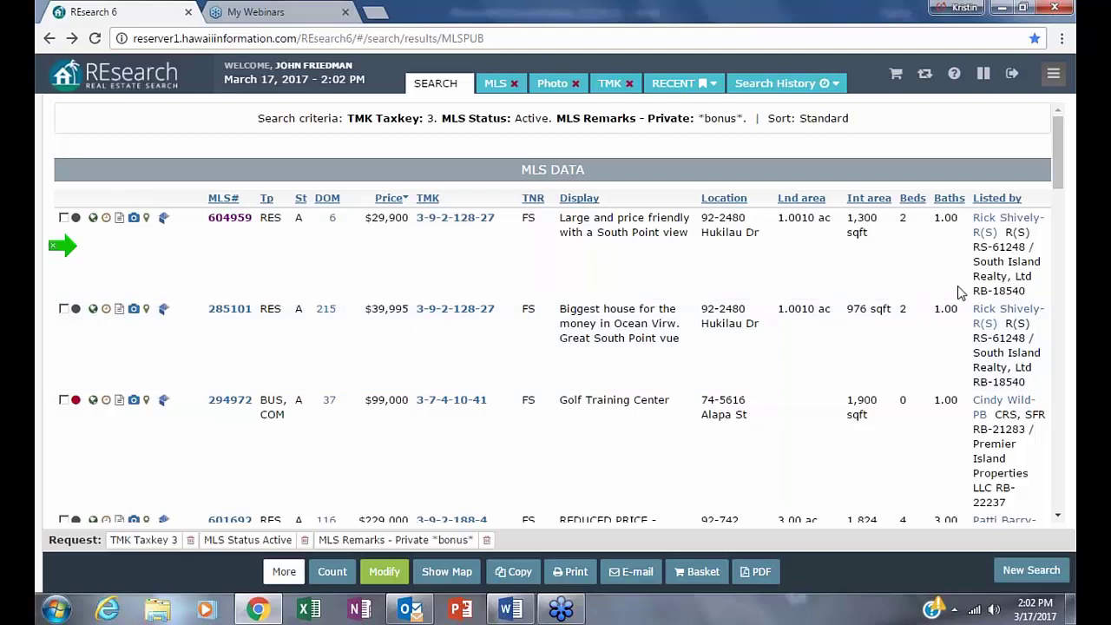
pyautogui.scroll(-1, 778, 459)
pyautogui.scroll(-2, 778, 458)
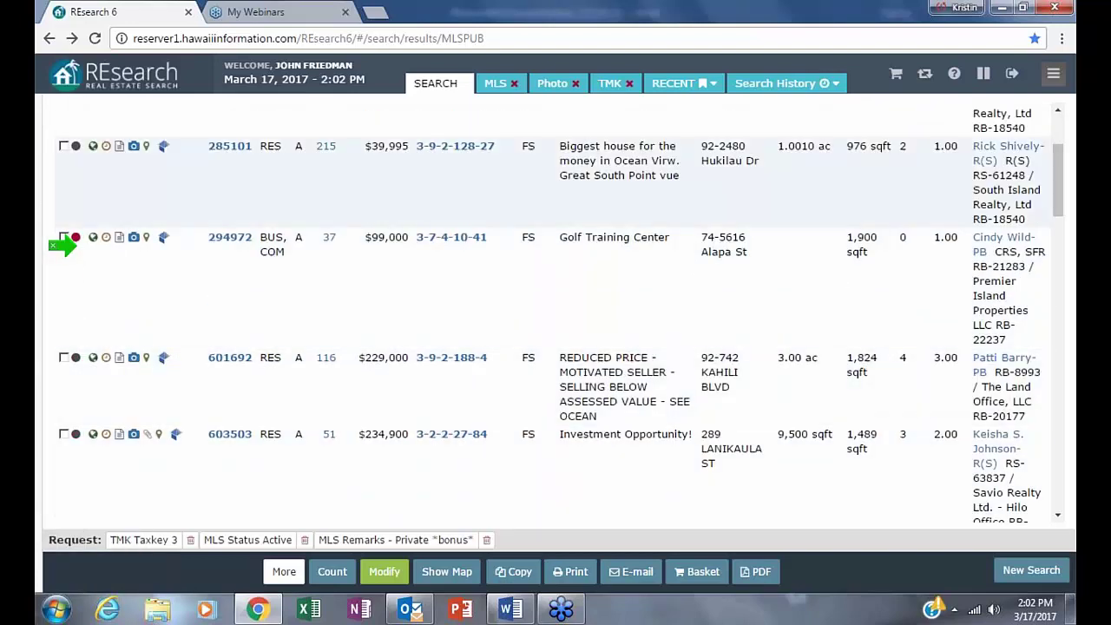
pyautogui.click(218, 241)
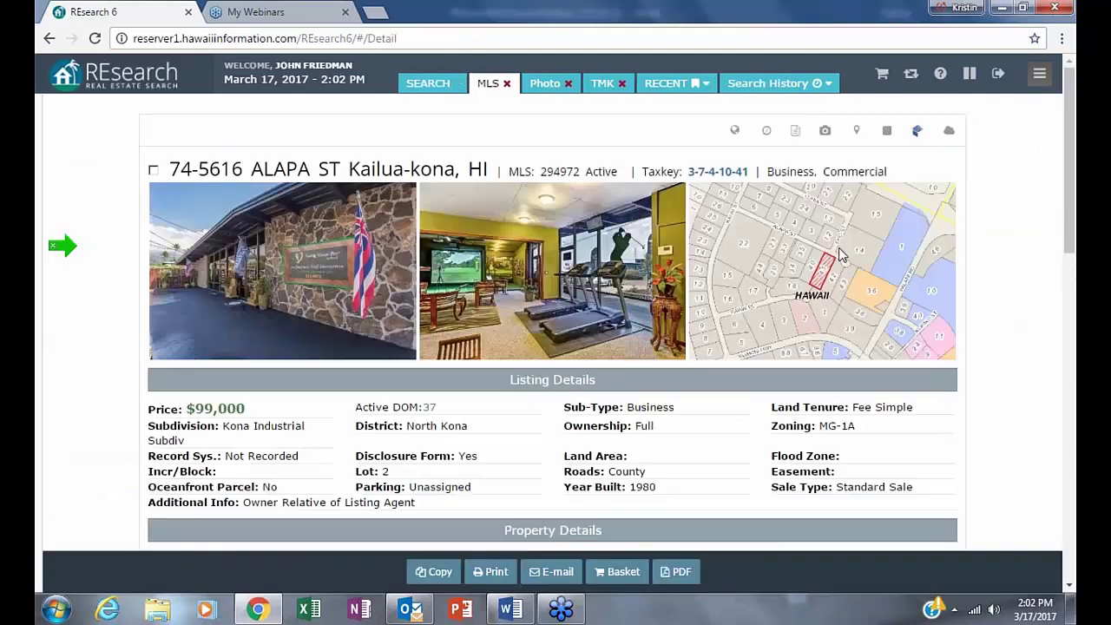
pyautogui.scroll(-5, 840, 291)
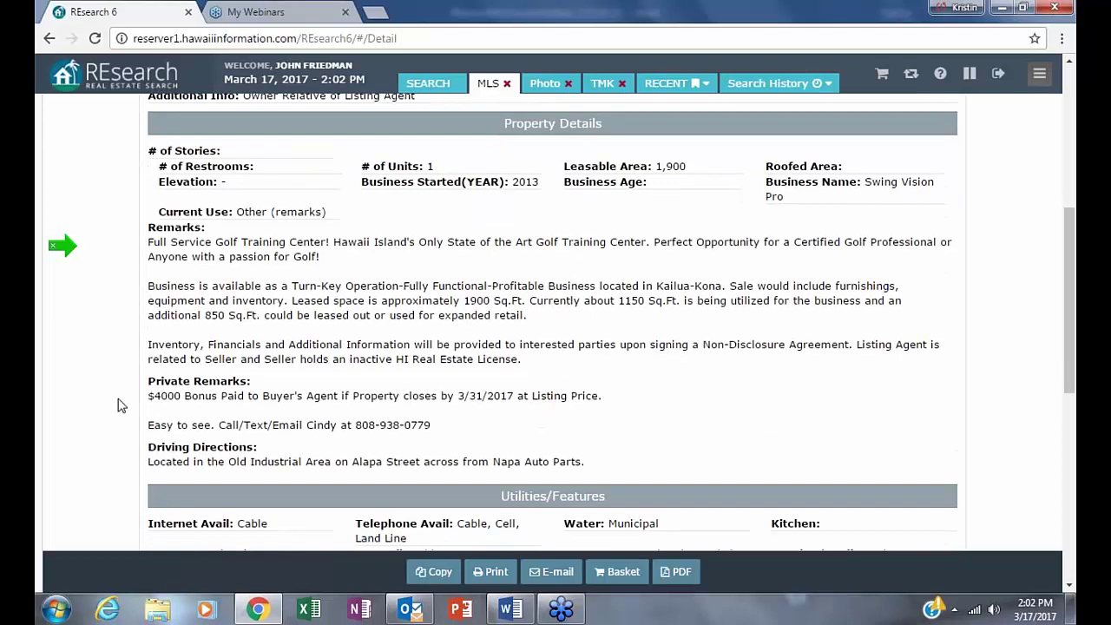
pyautogui.moveTo(150, 395); pyautogui.dragTo(932, 376)
# - Scroll back to the top and bring up the browser's back history list
pyautogui.scroll(2, 873, 382)
pyautogui.scroll(3, 859, 356)
pyautogui.rightClick(856, 352)
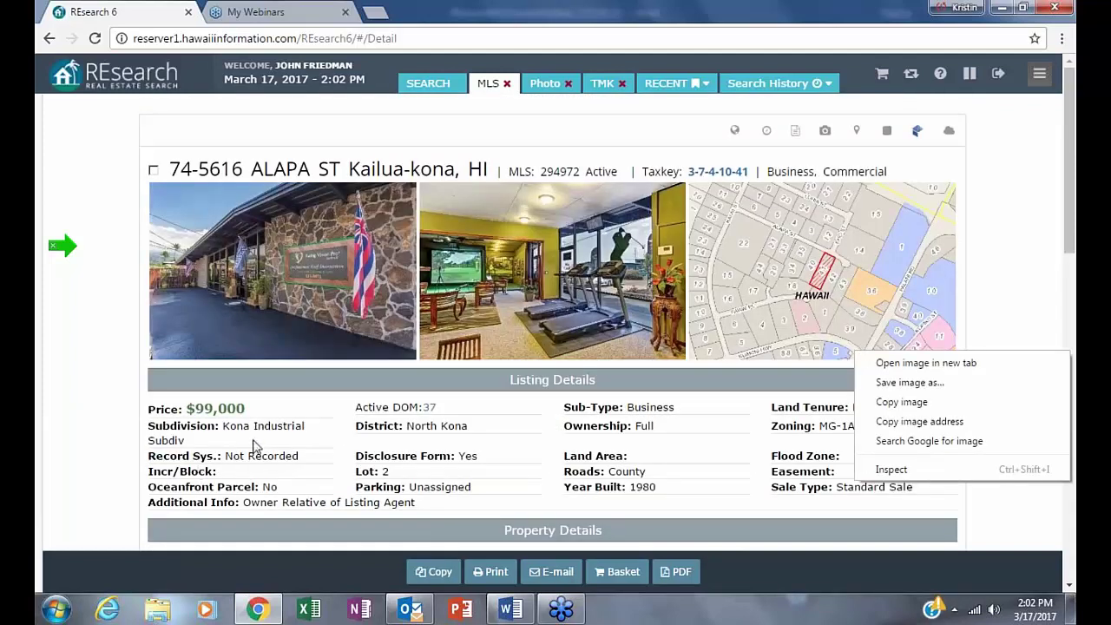
pyautogui.click(52, 42)
pyautogui.rightClick(49, 38)
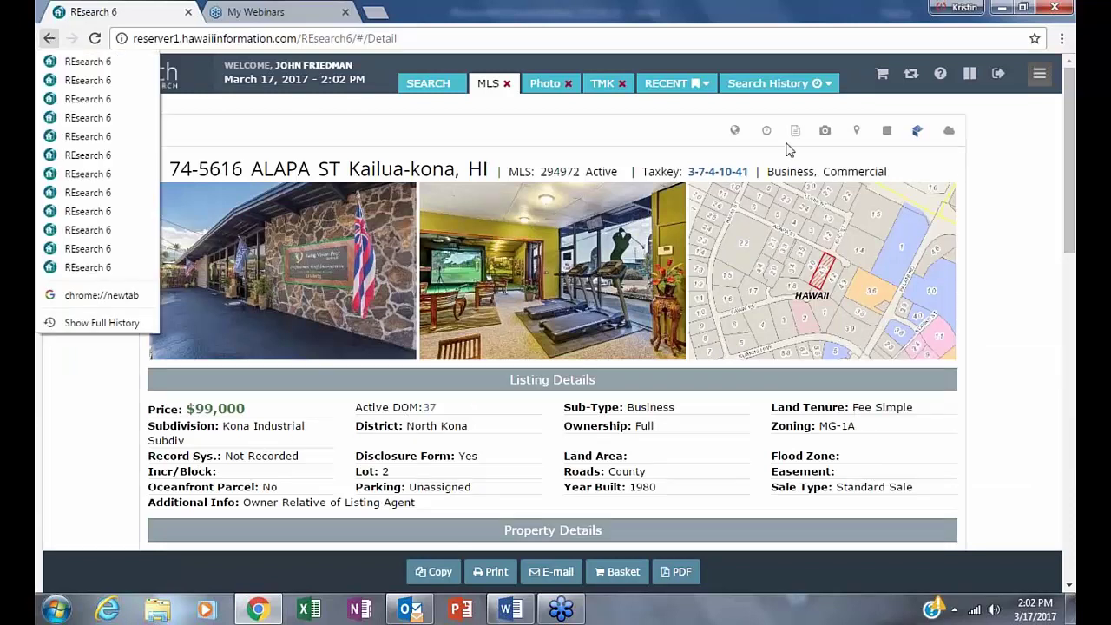
# - Go back to the results, open listing 601692 on Kahili Blvd, and mark its little cabin bonus note
pyautogui.click(50, 39)
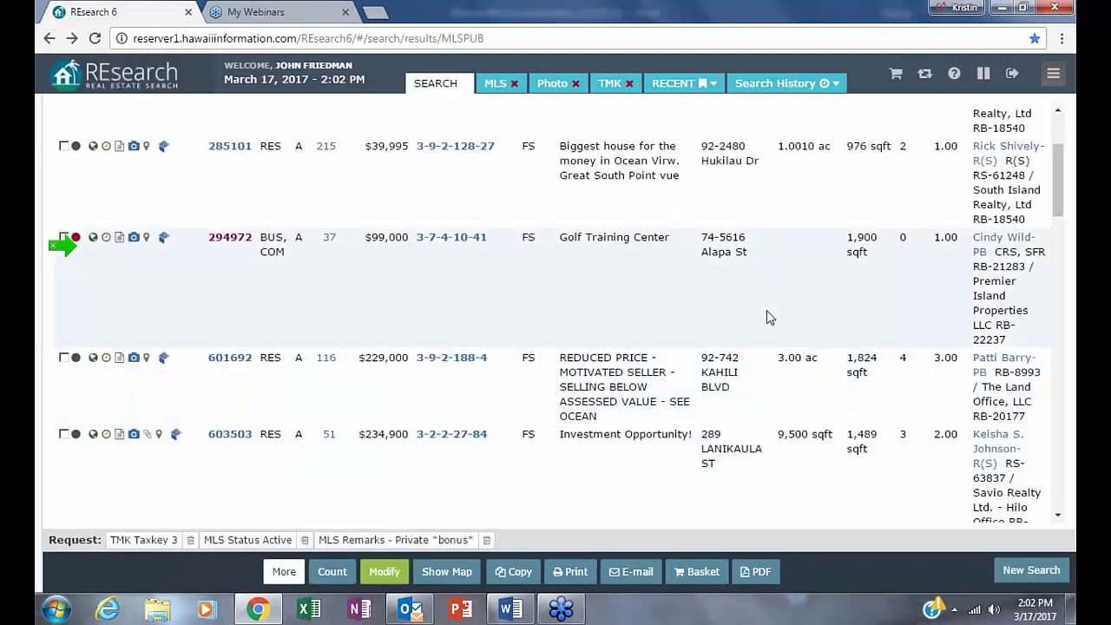
pyautogui.scroll(-2, 803, 425)
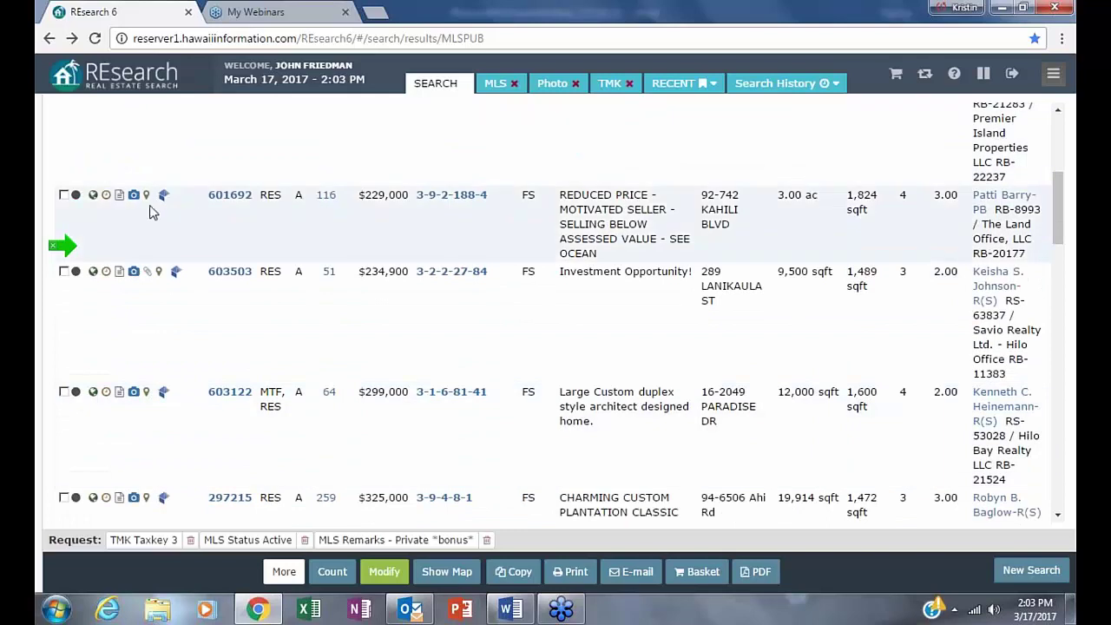
pyautogui.click(230, 195)
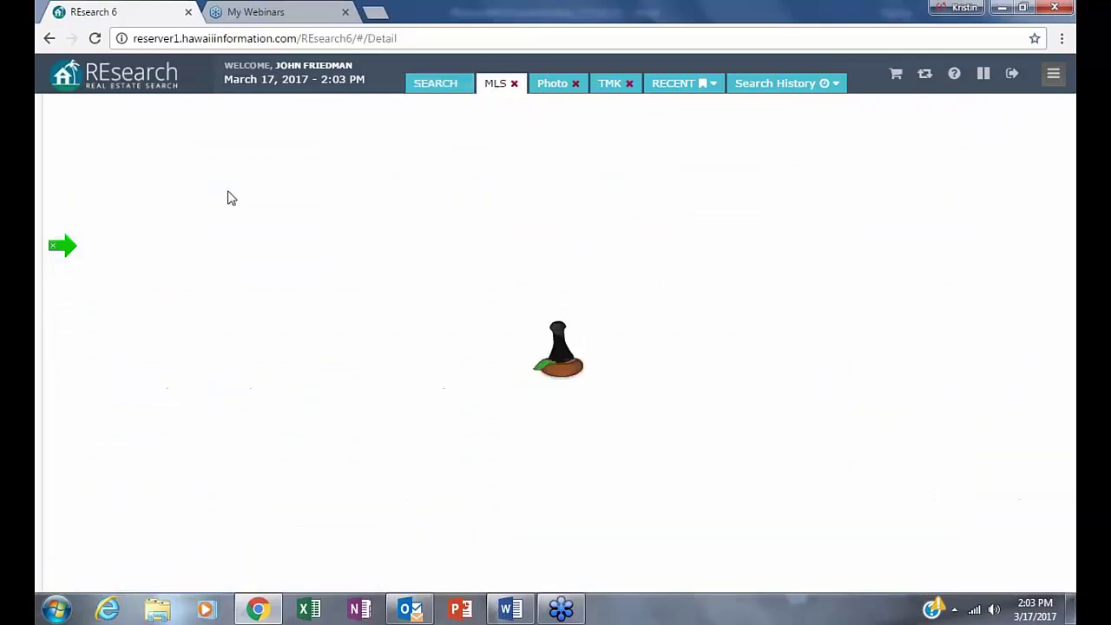
pyautogui.scroll(-1, 756, 324)
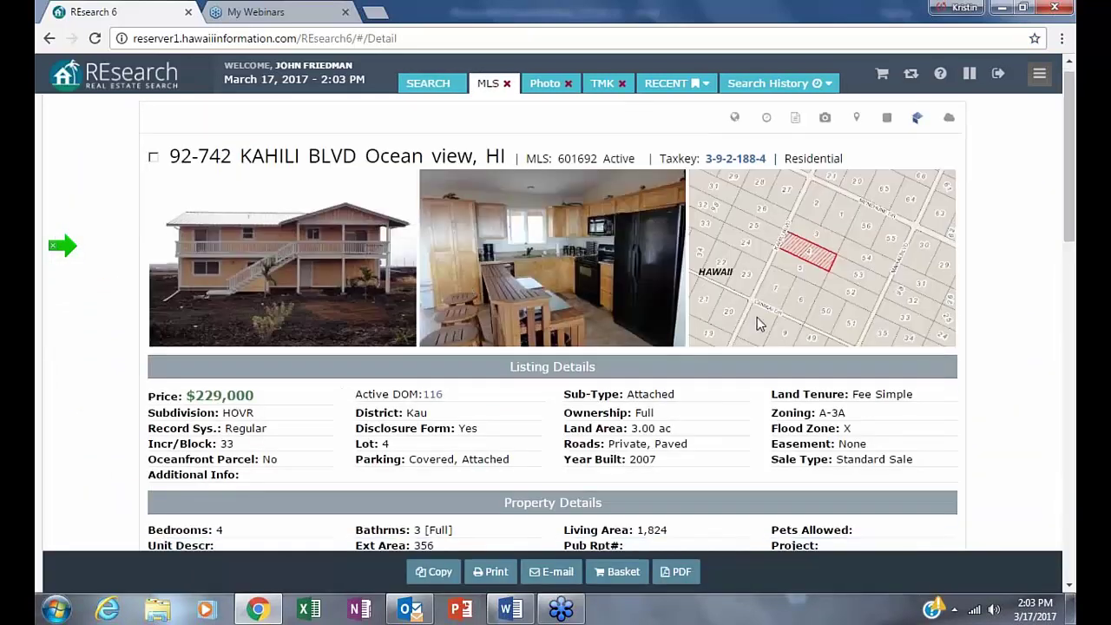
pyautogui.scroll(-5, 757, 324)
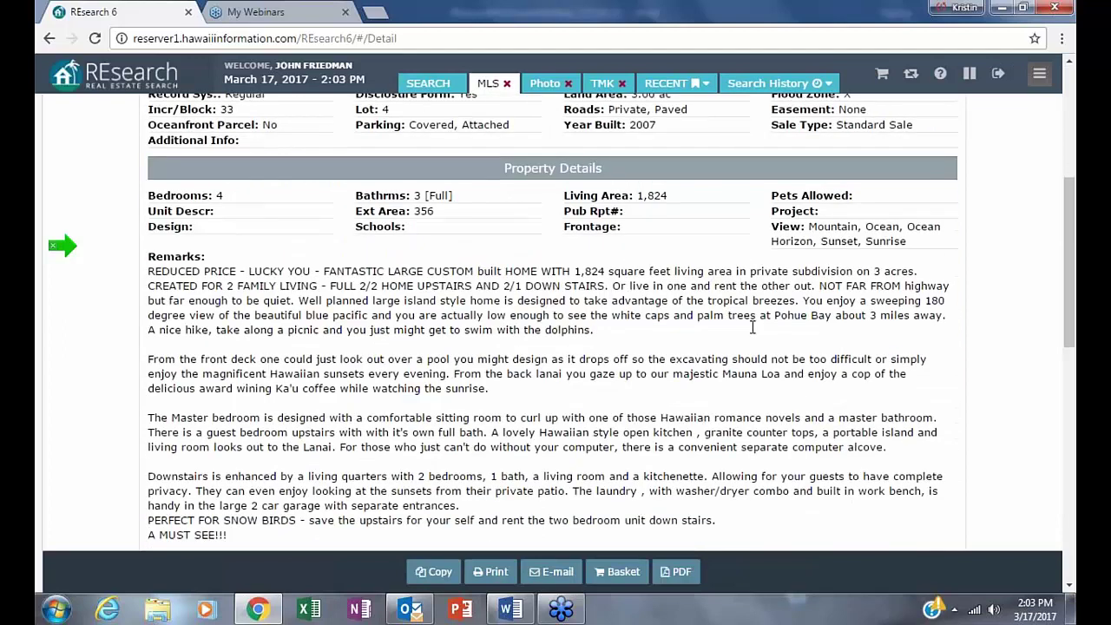
pyautogui.scroll(-1, 740, 341)
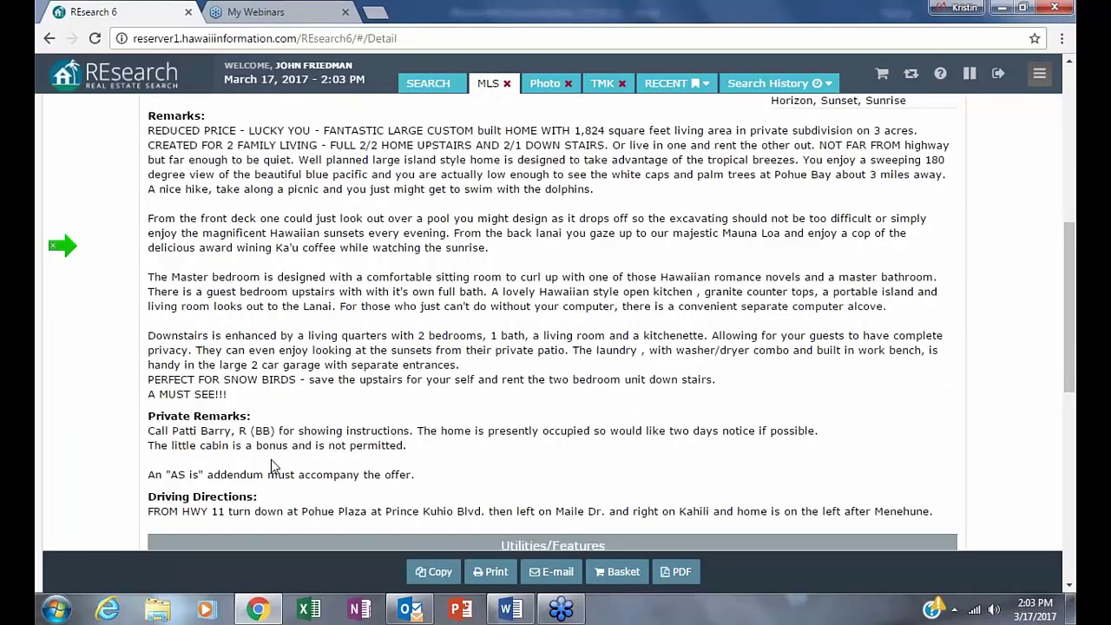
pyautogui.moveTo(155, 448); pyautogui.dragTo(429, 447)
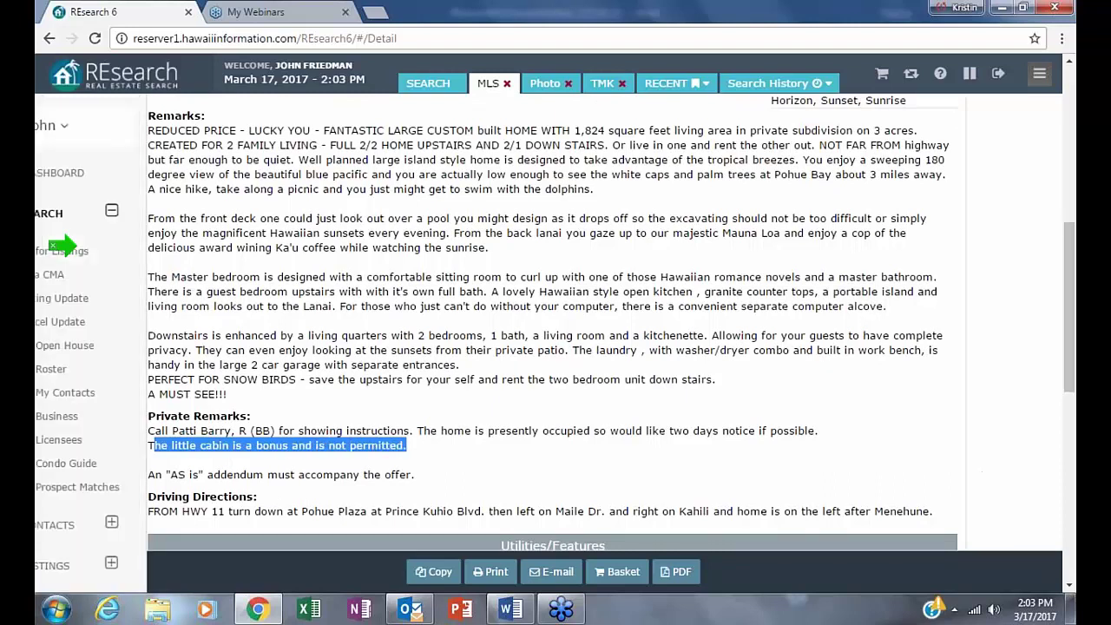
# - Return to the taxkey 3 results and scroll through the list
pyautogui.click(48, 38)
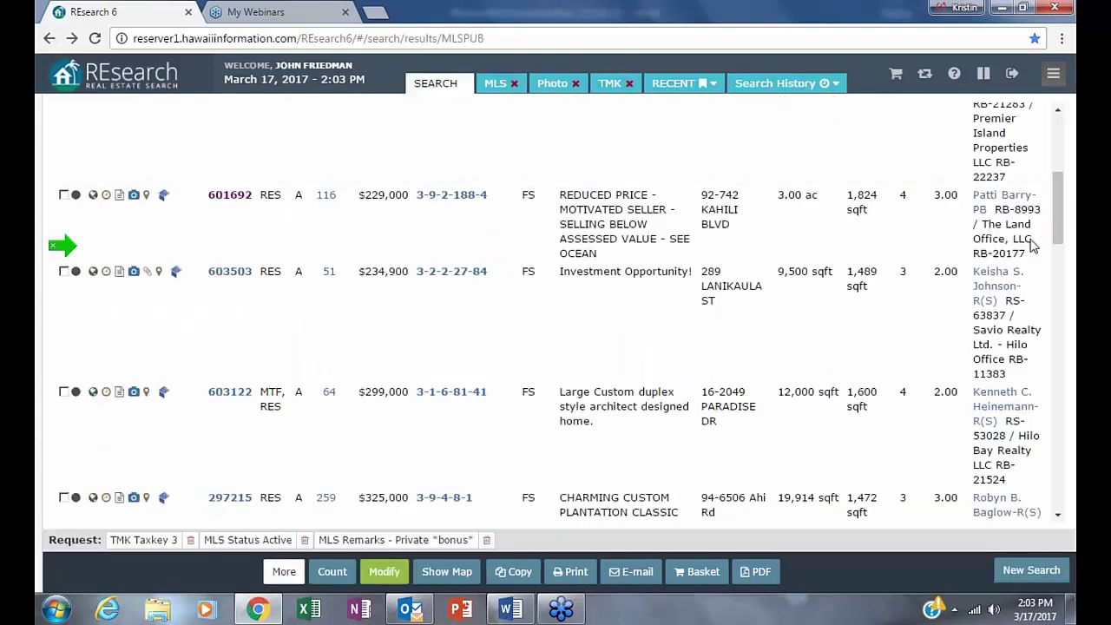
pyautogui.scroll(-1, 750, 522)
pyautogui.scroll(-3, 753, 521)
pyautogui.scroll(-2, 807, 521)
pyautogui.scroll(-2, 868, 348)
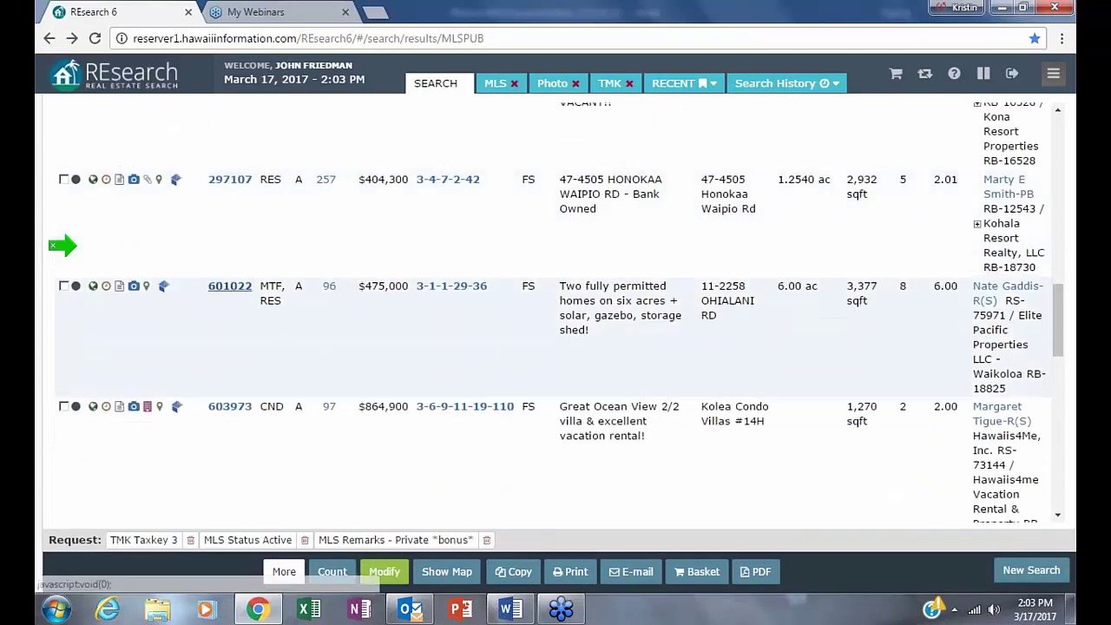
pyautogui.scroll(1, 353, 154)
pyautogui.scroll(10, 352, 154)
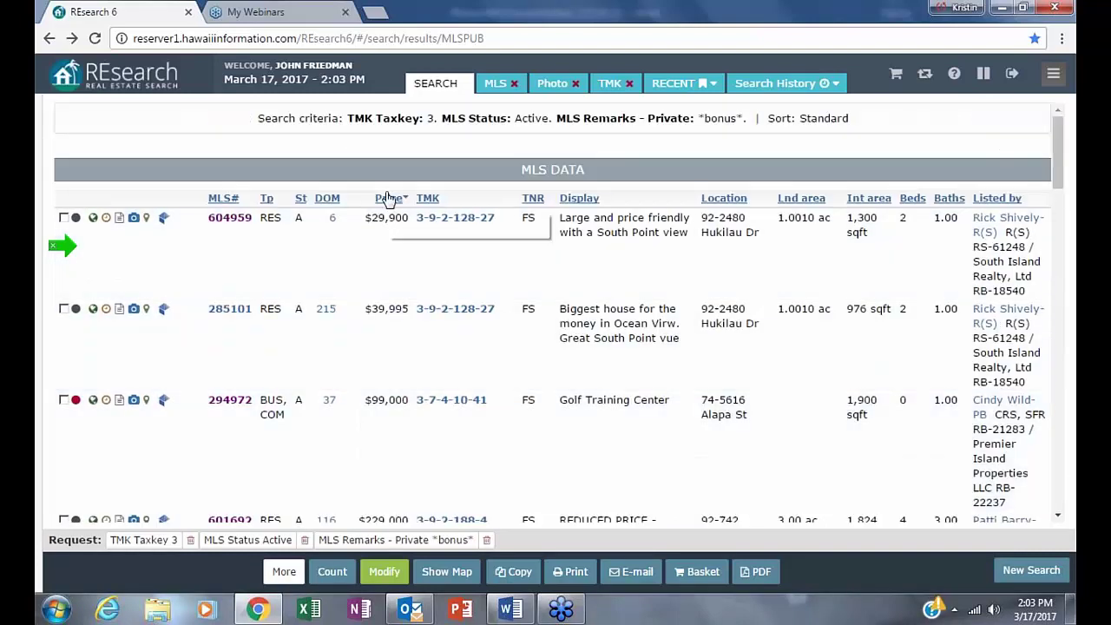
pyautogui.click(387, 198)
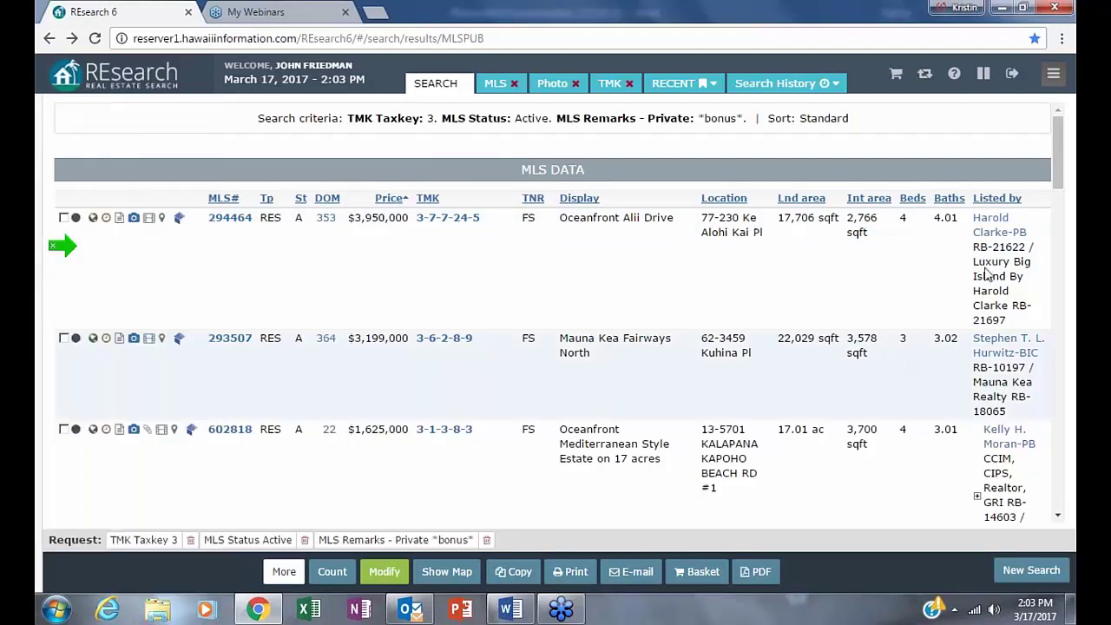
pyautogui.moveTo(65, 259)
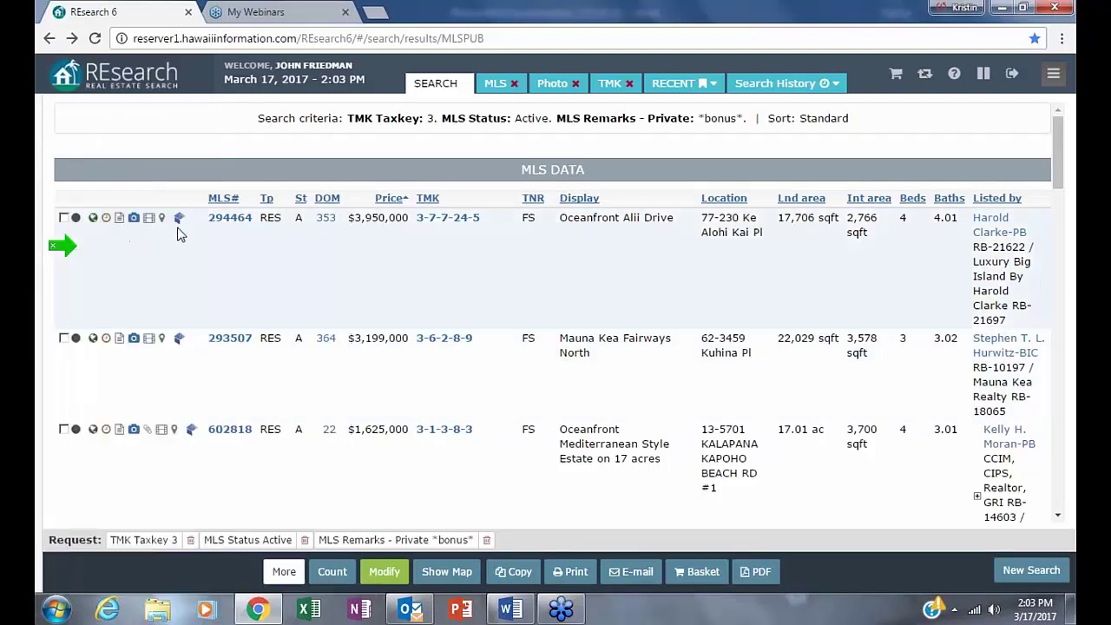
pyautogui.click(225, 219)
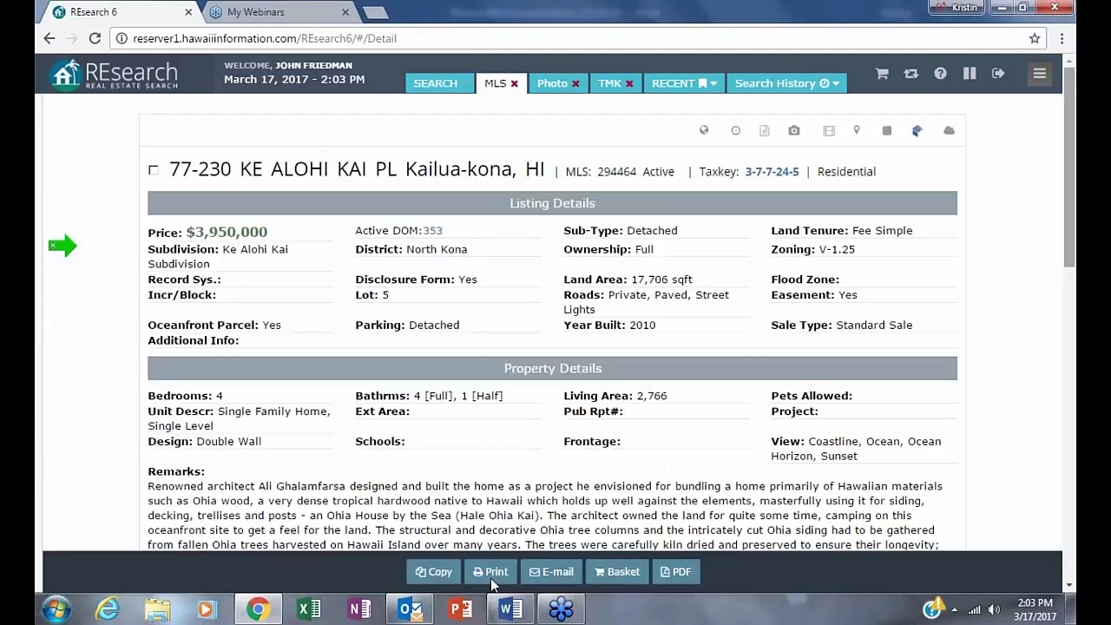
pyautogui.scroll(-1, 897, 219)
pyautogui.scroll(-5, 896, 220)
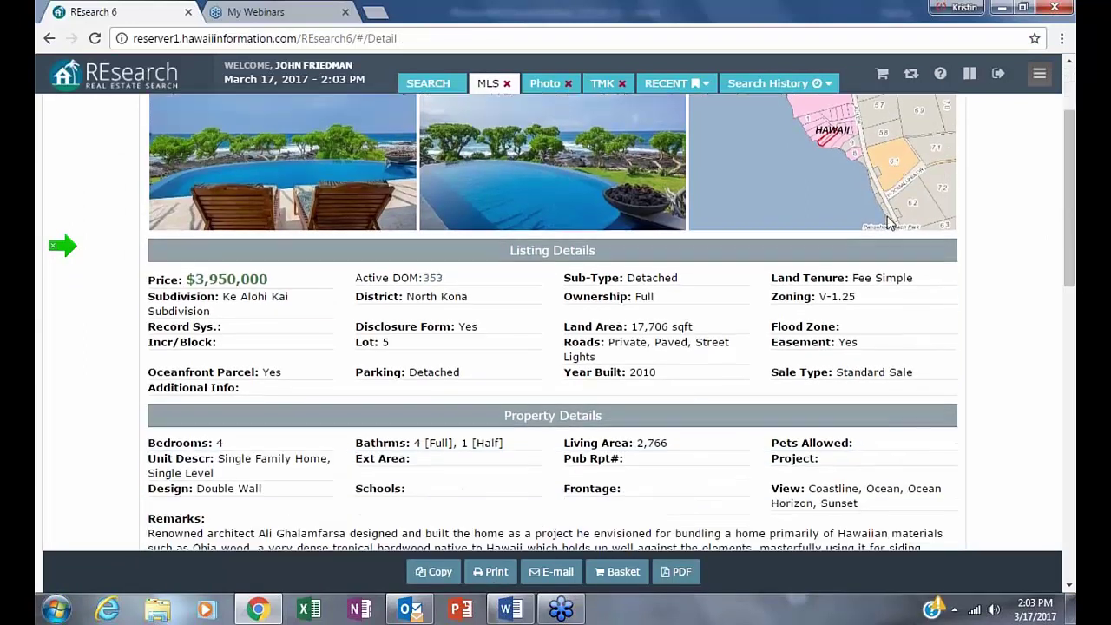
pyautogui.scroll(-2, 555, 323)
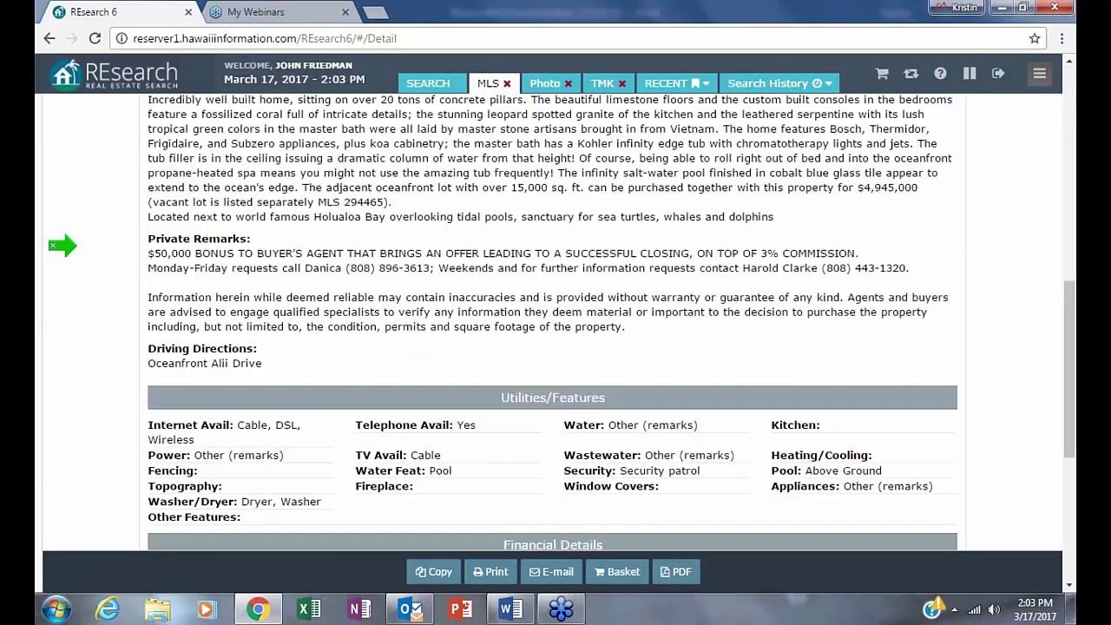
pyautogui.moveTo(164, 252); pyautogui.dragTo(842, 267)
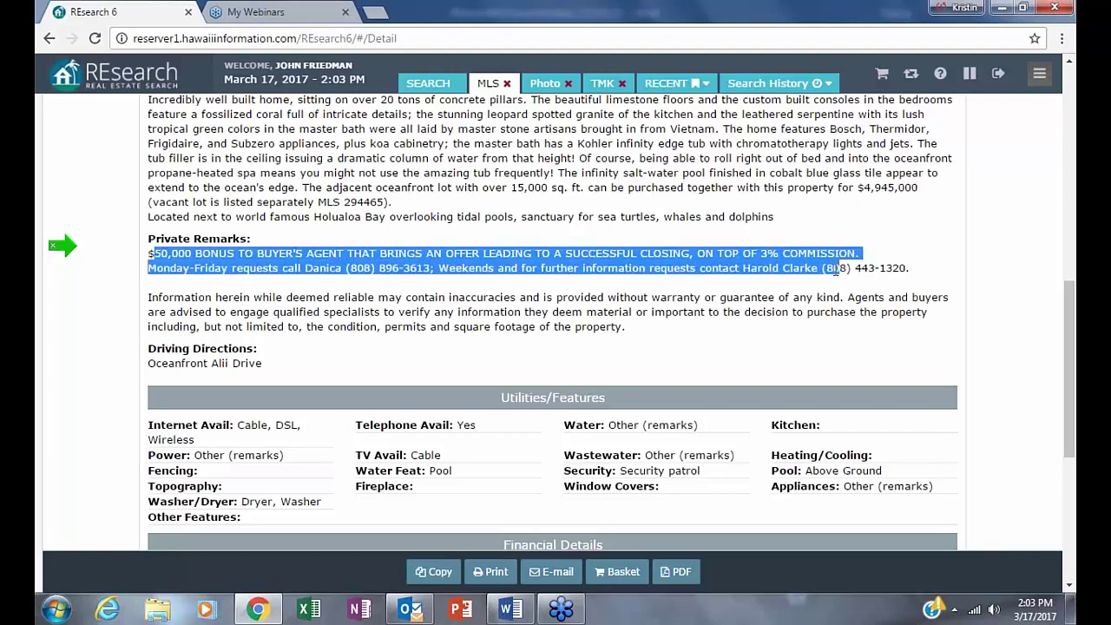
pyautogui.click(993, 300)
pyautogui.scroll(1, 982, 302)
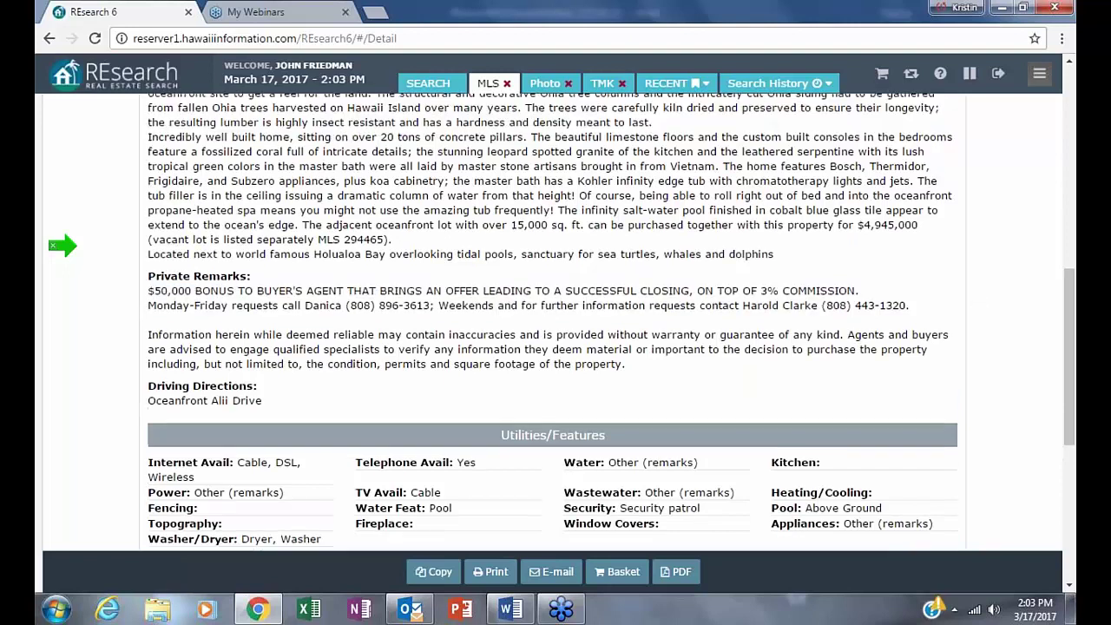
pyautogui.scroll(10, 555, 321)
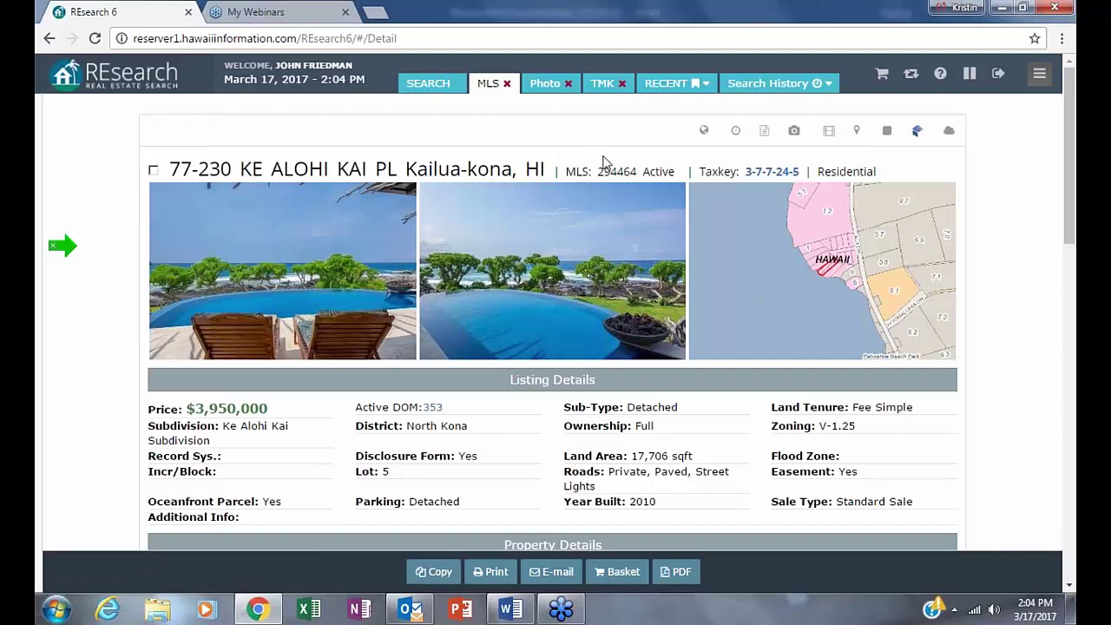
pyautogui.scroll(-1, 668, 331)
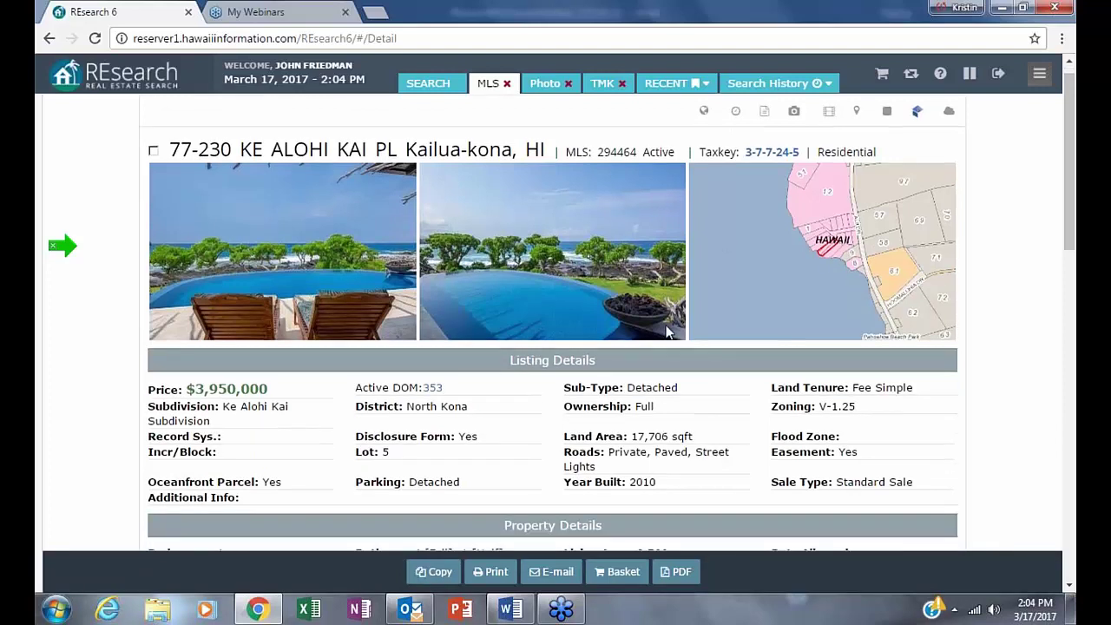
pyautogui.scroll(-6, 668, 331)
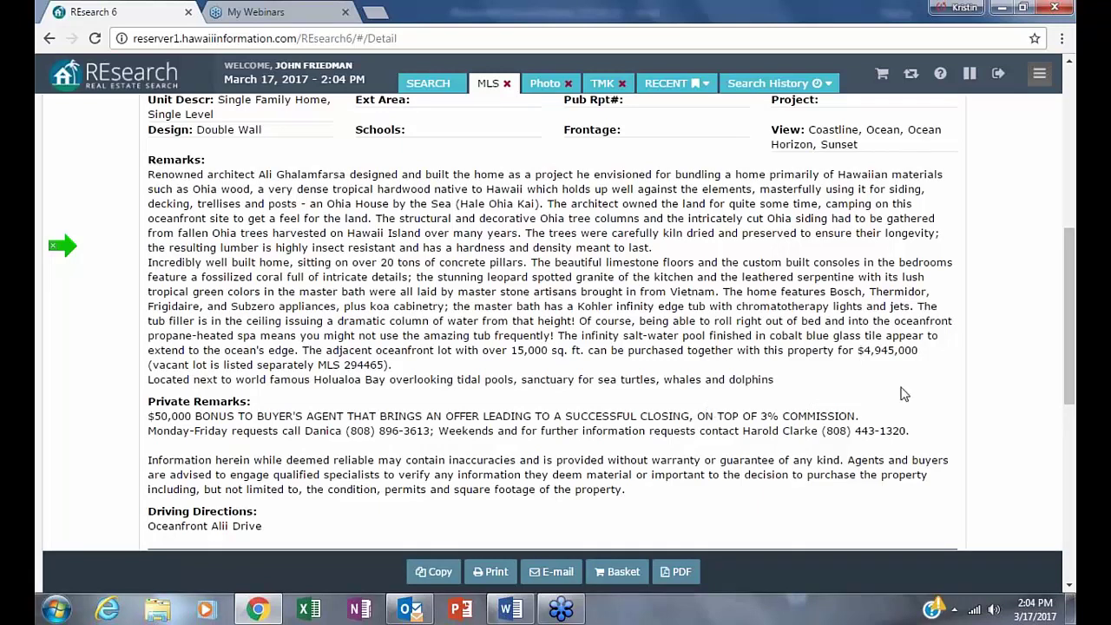
pyautogui.scroll(1, 848, 413)
pyautogui.scroll(8, 848, 413)
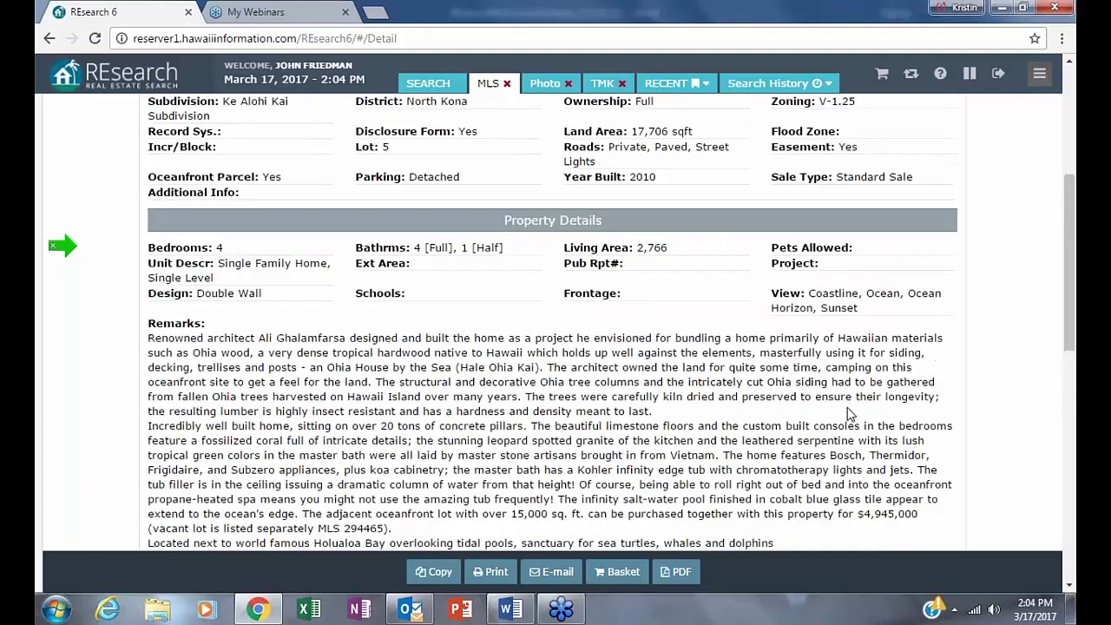
# - Go back to the search request form and remove the private-remarks bonus criterion
pyautogui.click(53, 40)
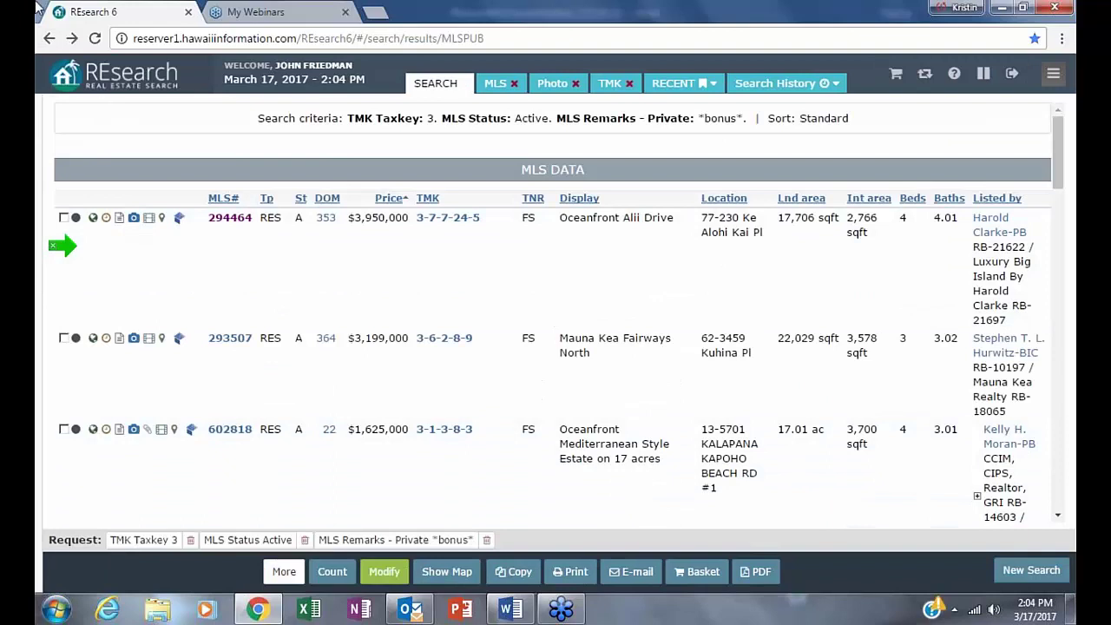
pyautogui.click(47, 39)
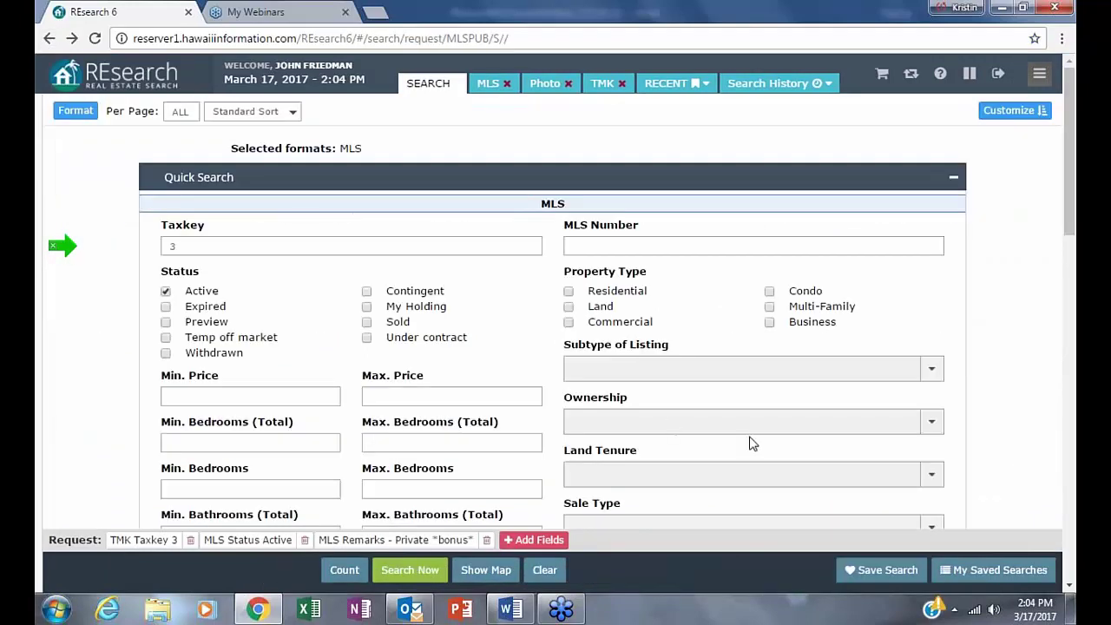
pyautogui.click(486, 540)
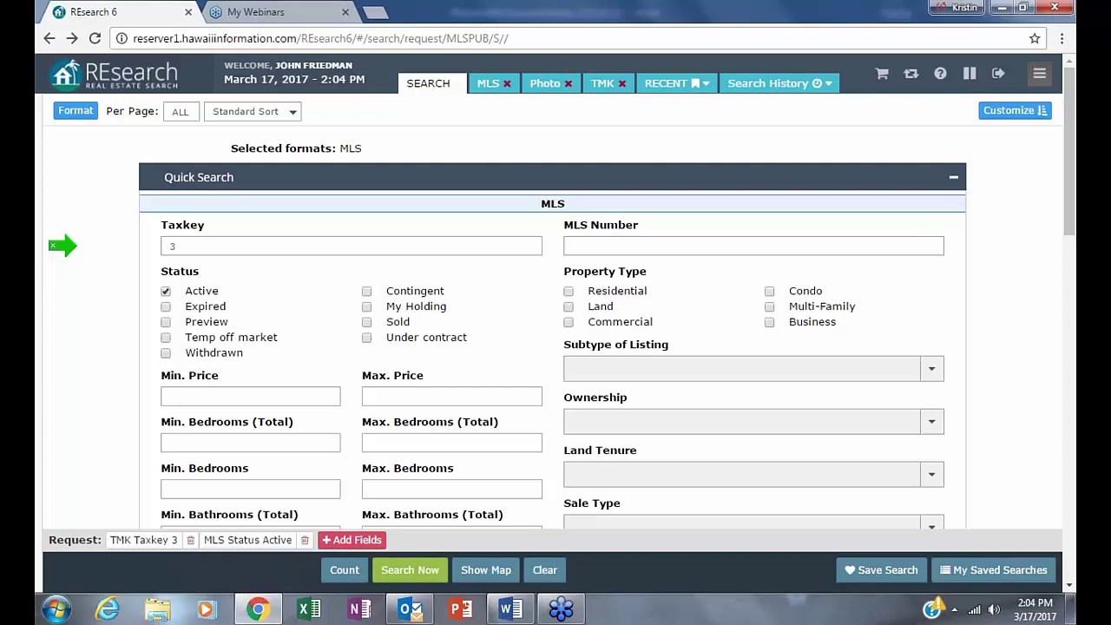
# - Add a CSB criterion with value over 3 and close the search criteria dialog
pyautogui.click(353, 539)
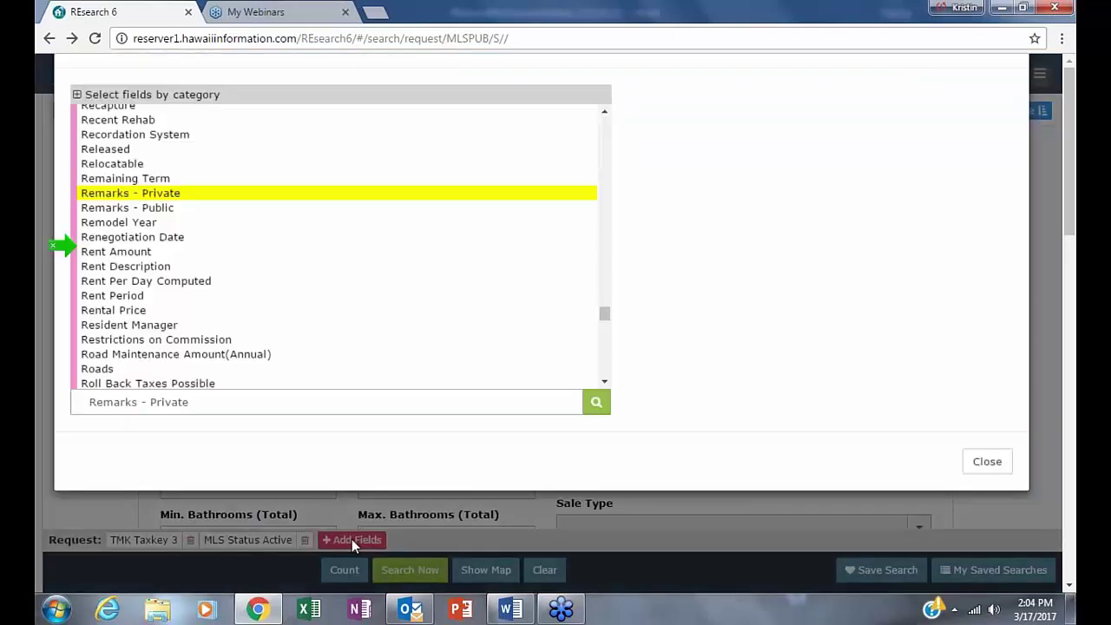
pyautogui.click(208, 457)
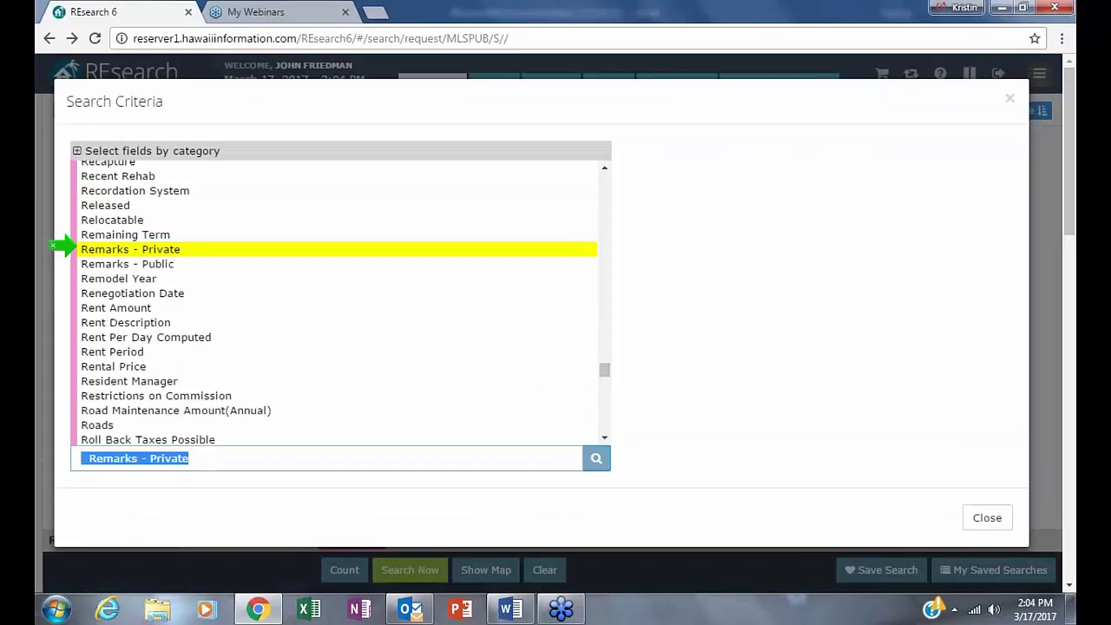
pyautogui.write('cs')
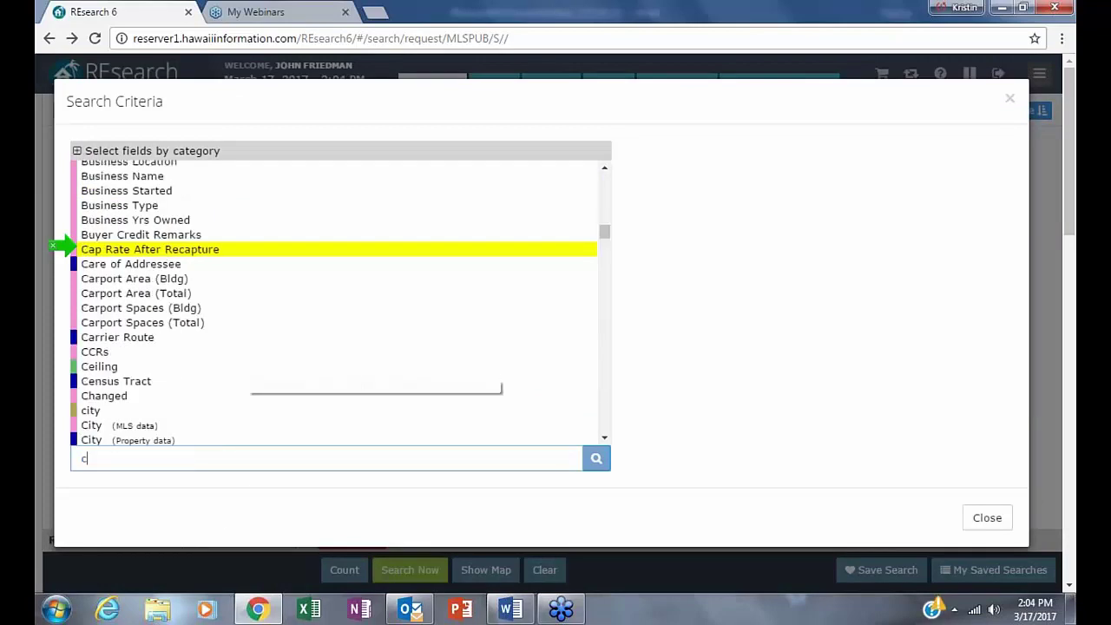
pyautogui.click(93, 252)
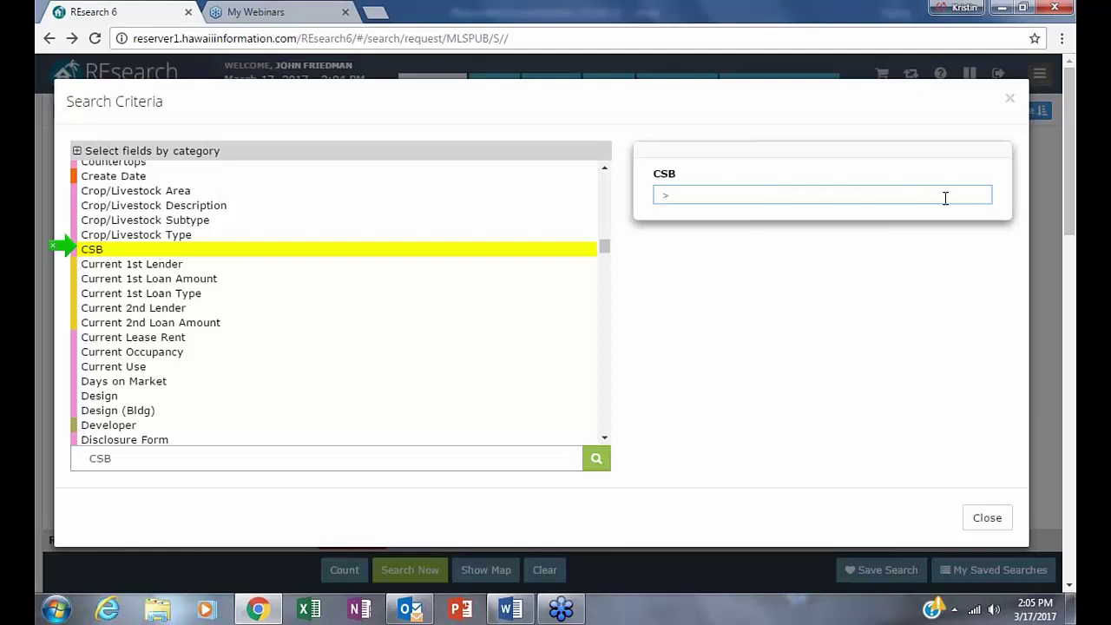
pyautogui.write('3')
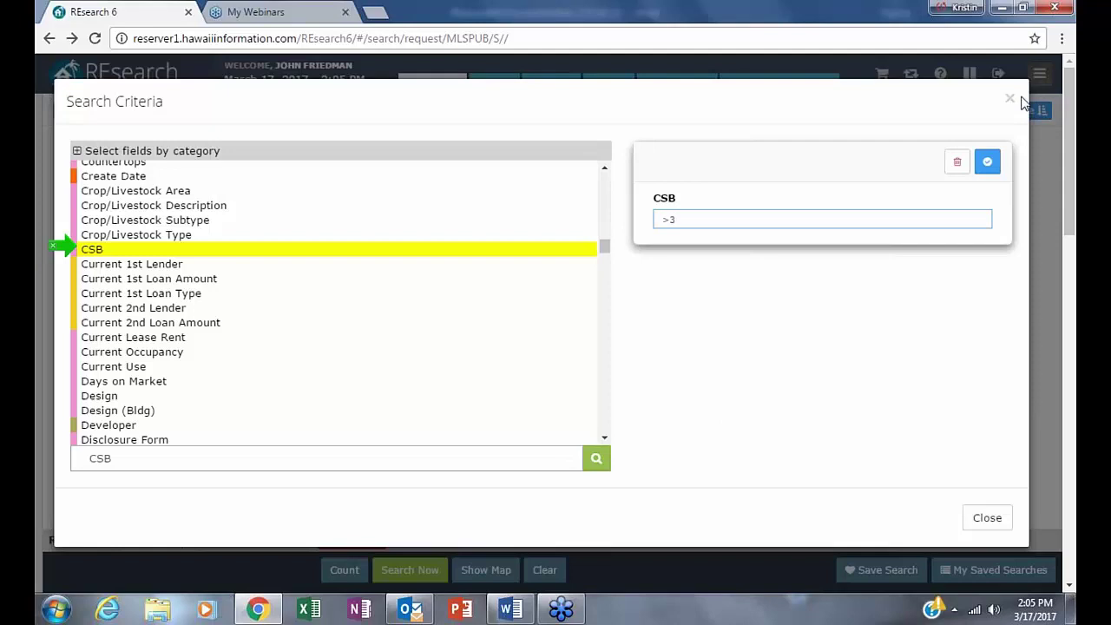
pyautogui.click(987, 162)
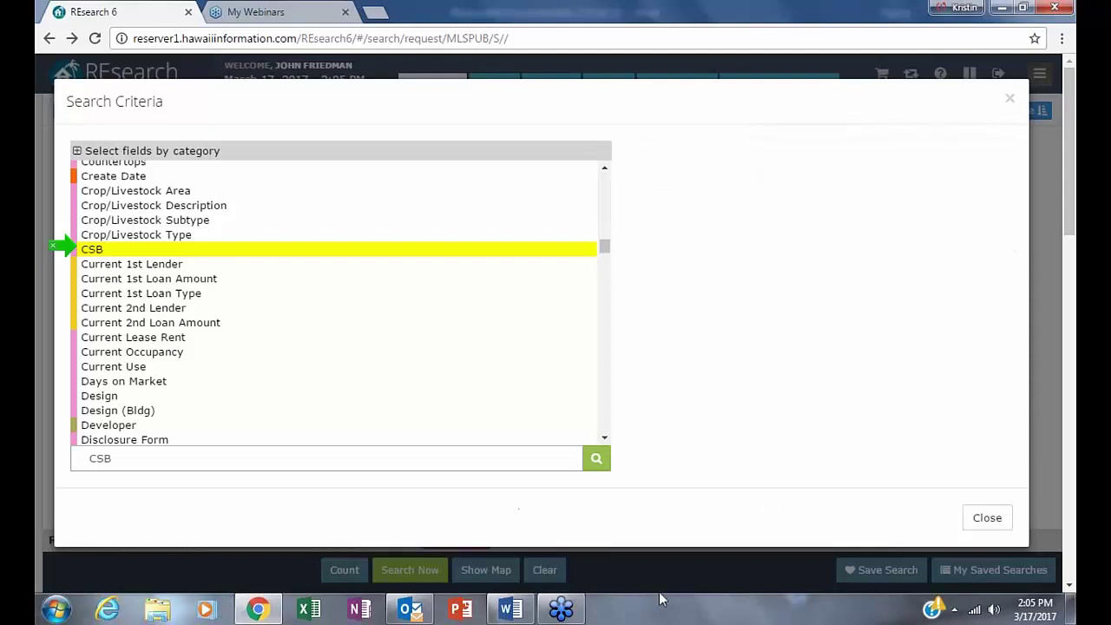
pyautogui.click(1012, 101)
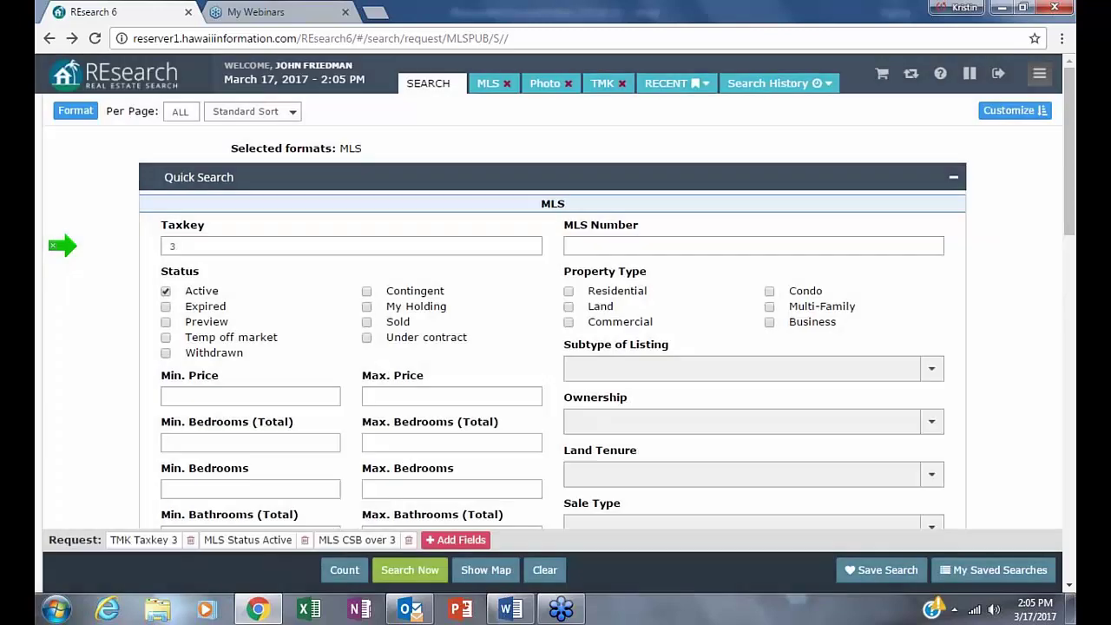
pyautogui.moveTo(406, 616)
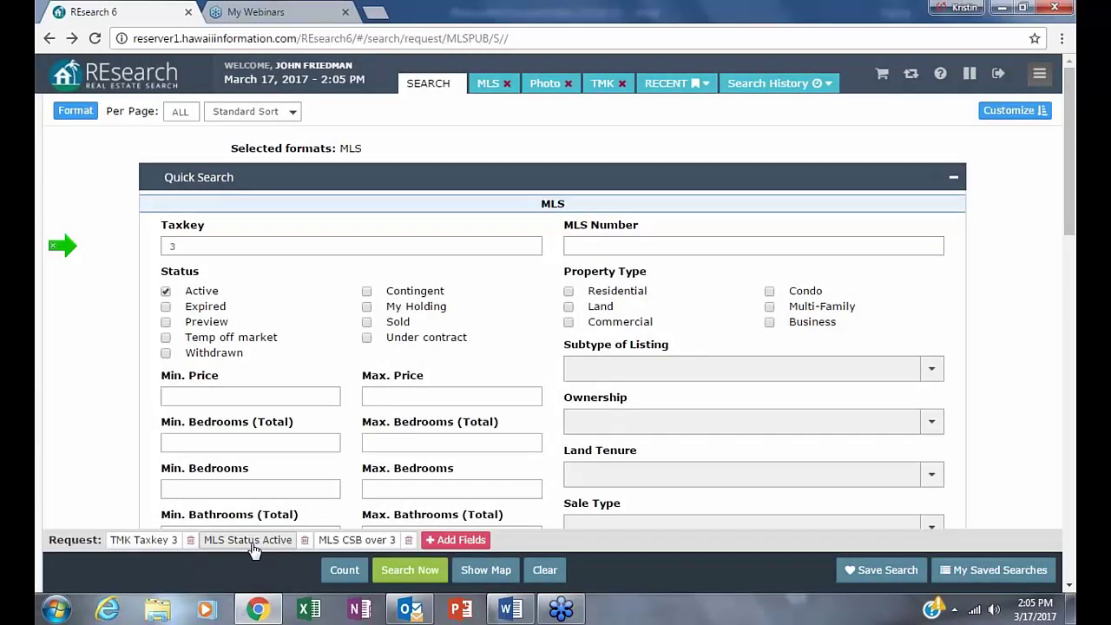
# - Recount with Taxkey 3-8 and run the search, returning 97 Active listings with CSB over 3
pyautogui.click(344, 571)
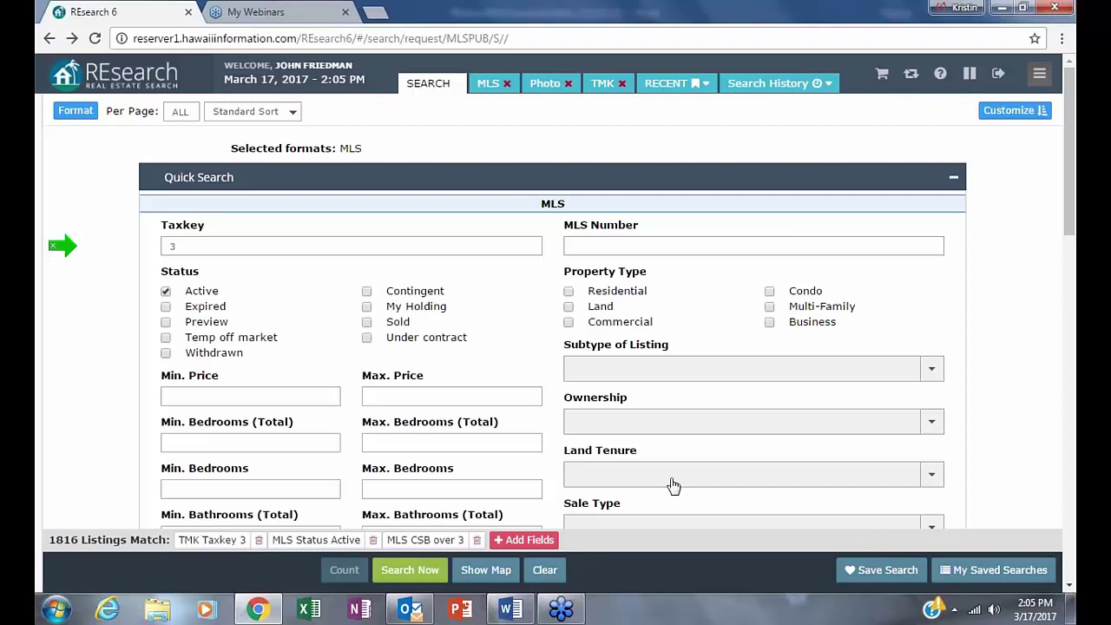
pyautogui.click(209, 251)
pyautogui.press('Tab')
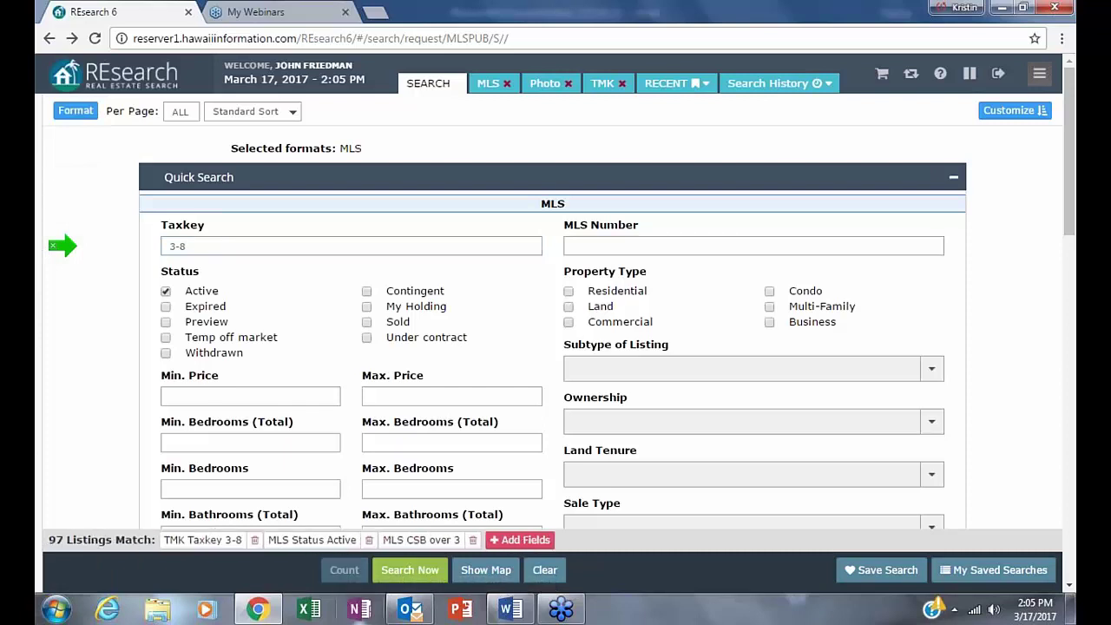
pyautogui.click(410, 570)
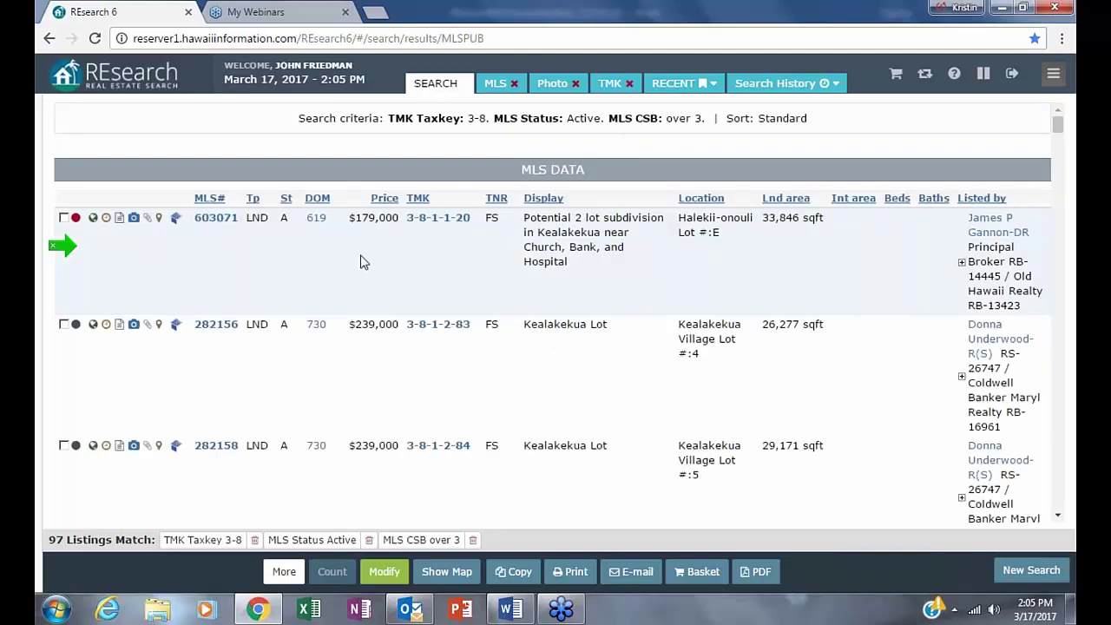
# - Sort the results by price, highest first, and review listing 272668's details before returning
pyautogui.click(385, 198)
pyautogui.click(373, 201)
pyautogui.moveTo(139, 245)
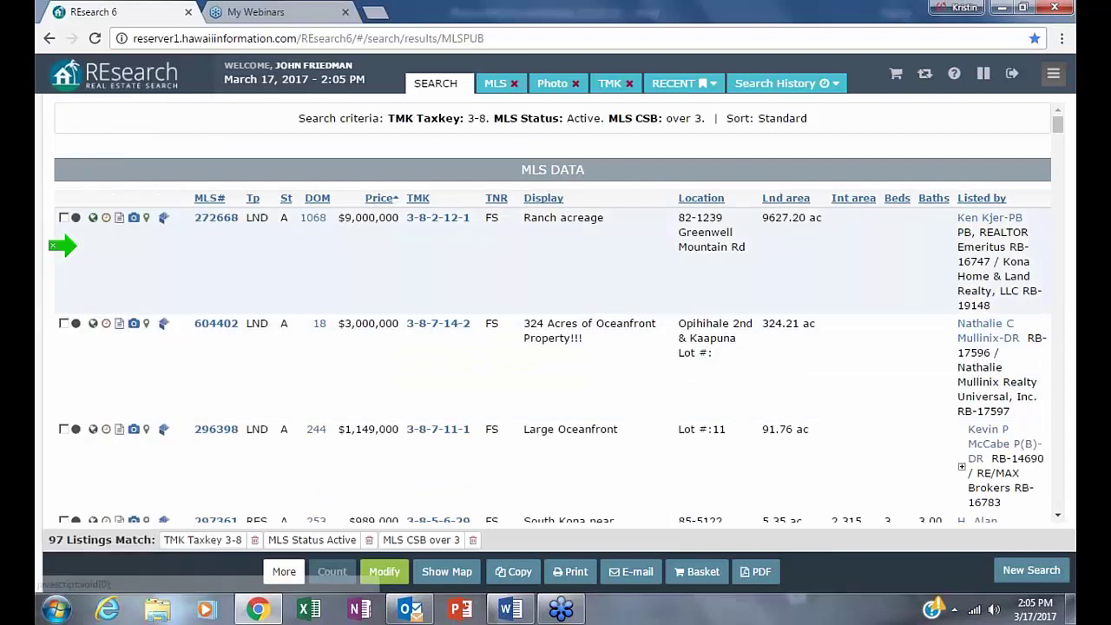
pyautogui.click(216, 221)
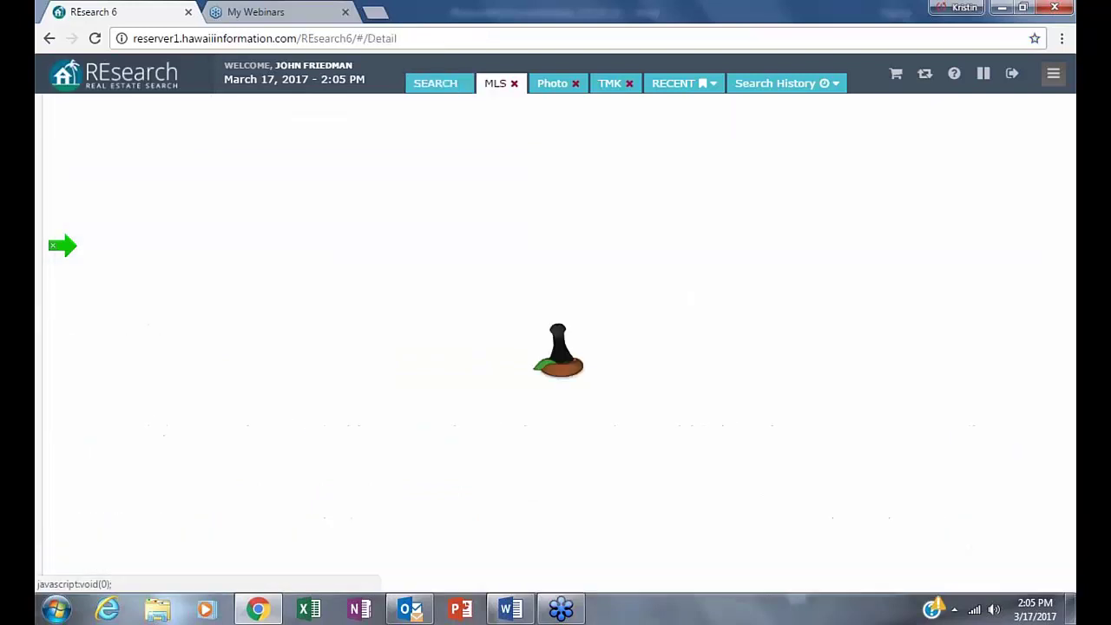
pyautogui.scroll(-12, 760, 469)
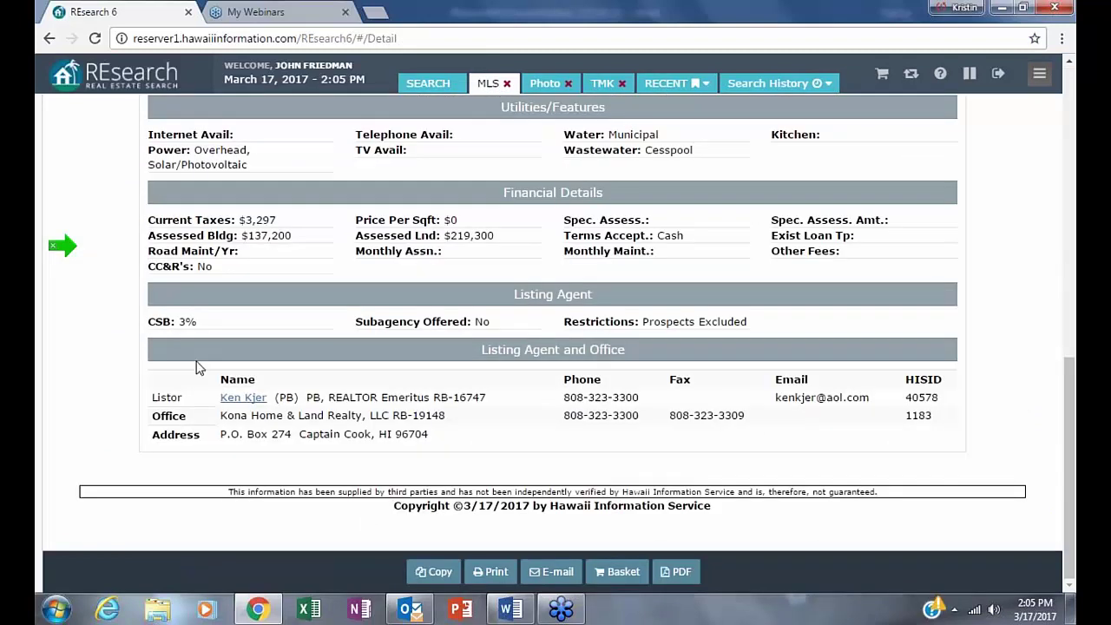
pyautogui.scroll(4, 201, 371)
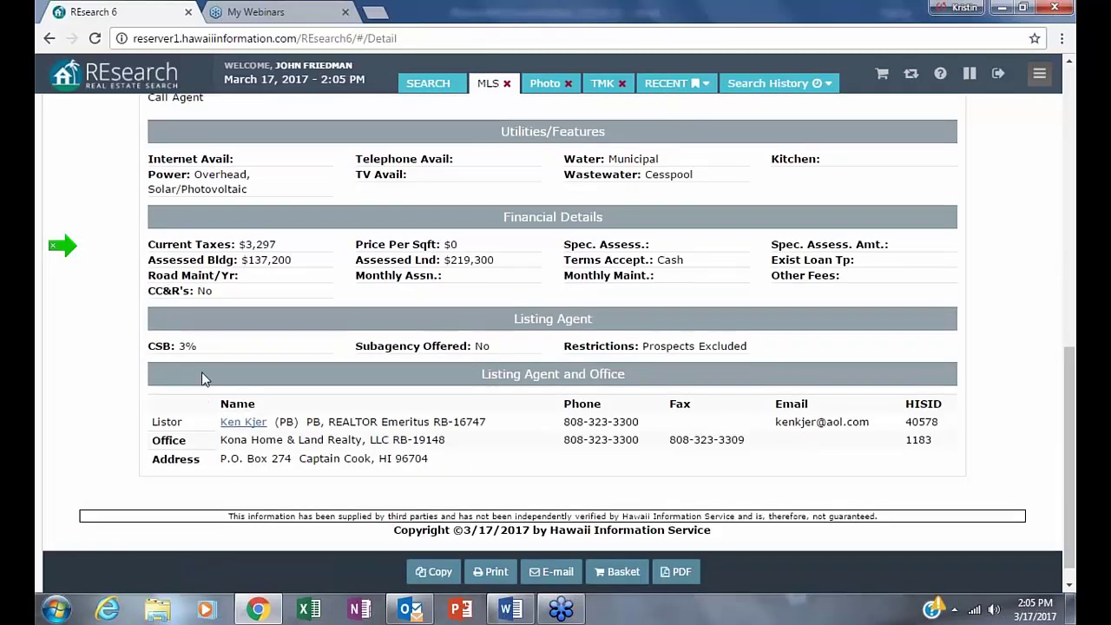
pyautogui.scroll(3, 599, 455)
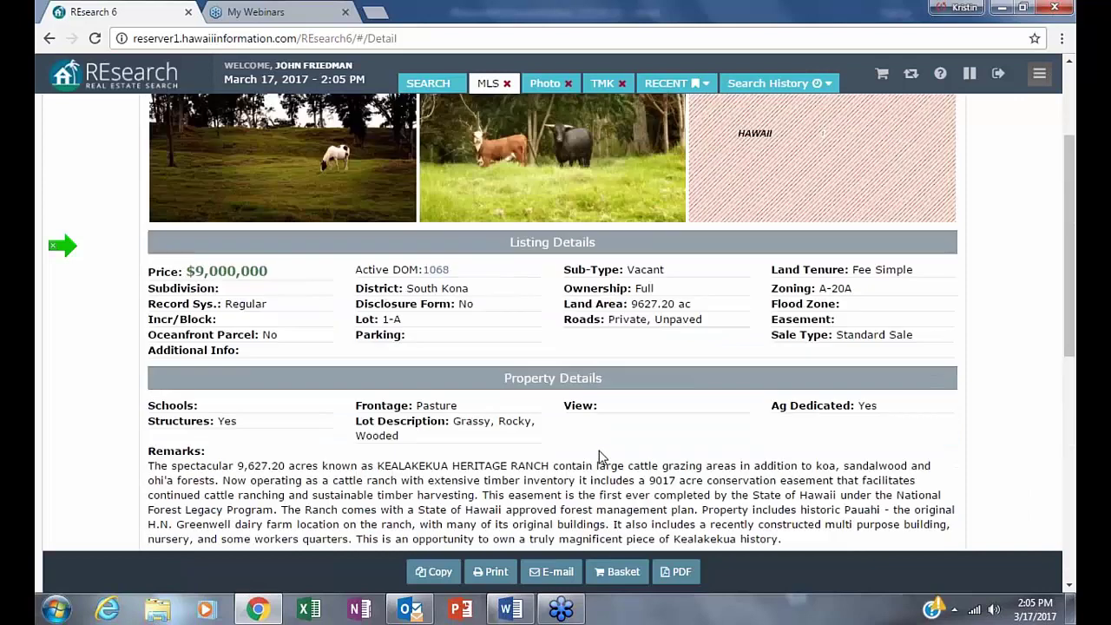
pyautogui.scroll(2, 598, 456)
pyautogui.moveTo(39, 456)
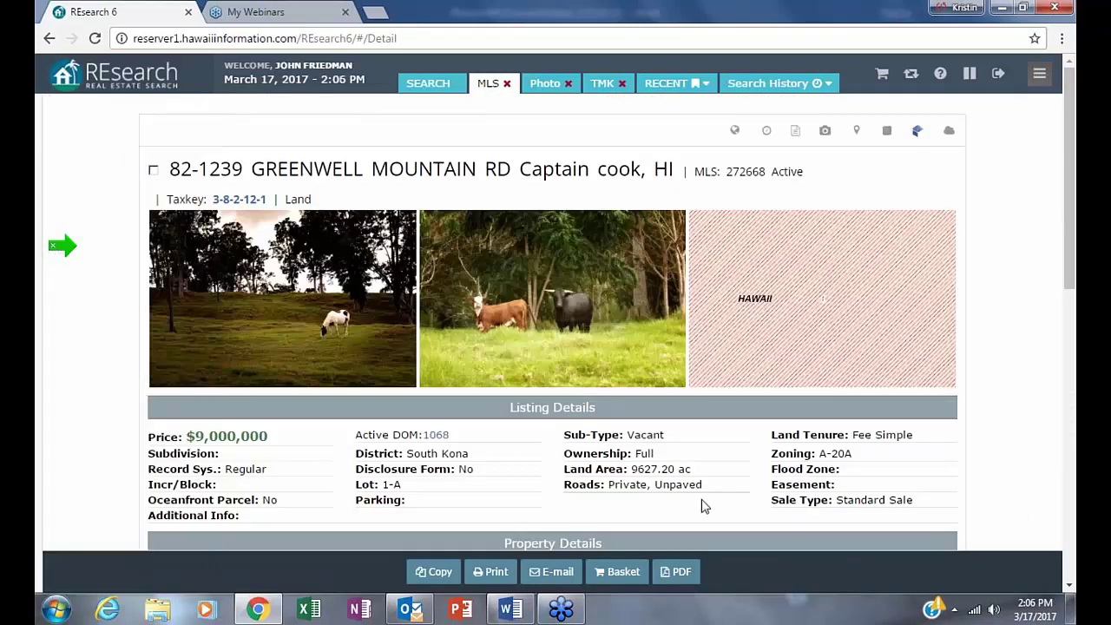
pyautogui.click(51, 39)
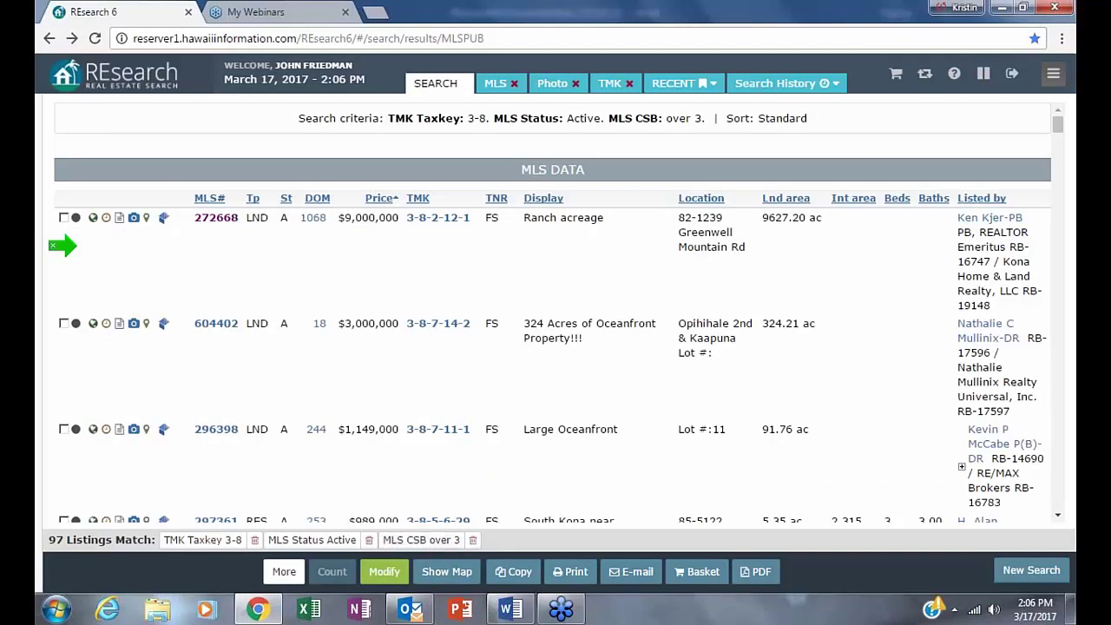
pyautogui.hotkey('ctrl', 'a')
# - Tighten the MLS CSB criterion to over 3.1, recount, and rerun the search for 40 results
pyautogui.click(425, 543)
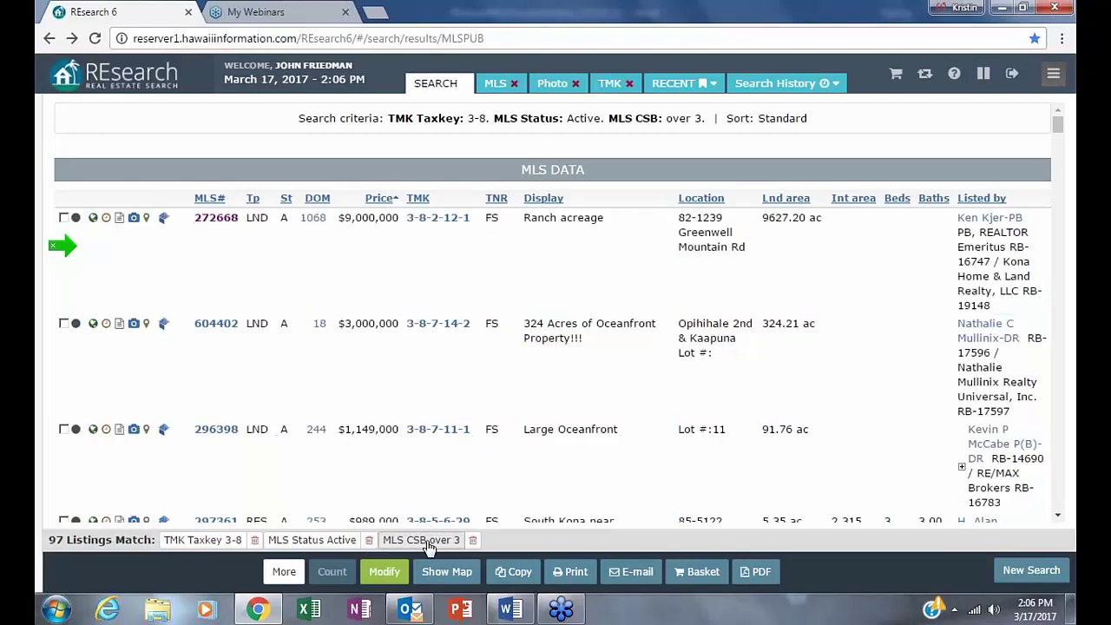
pyautogui.click(384, 573)
pyautogui.click(388, 571)
pyautogui.click(368, 539)
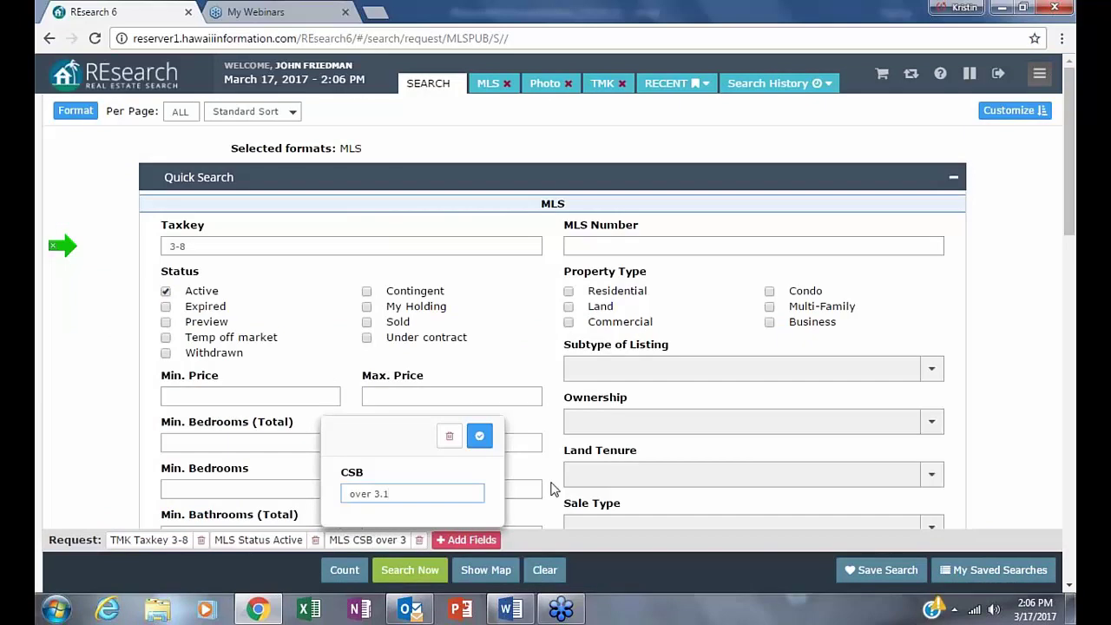
pyautogui.click(479, 436)
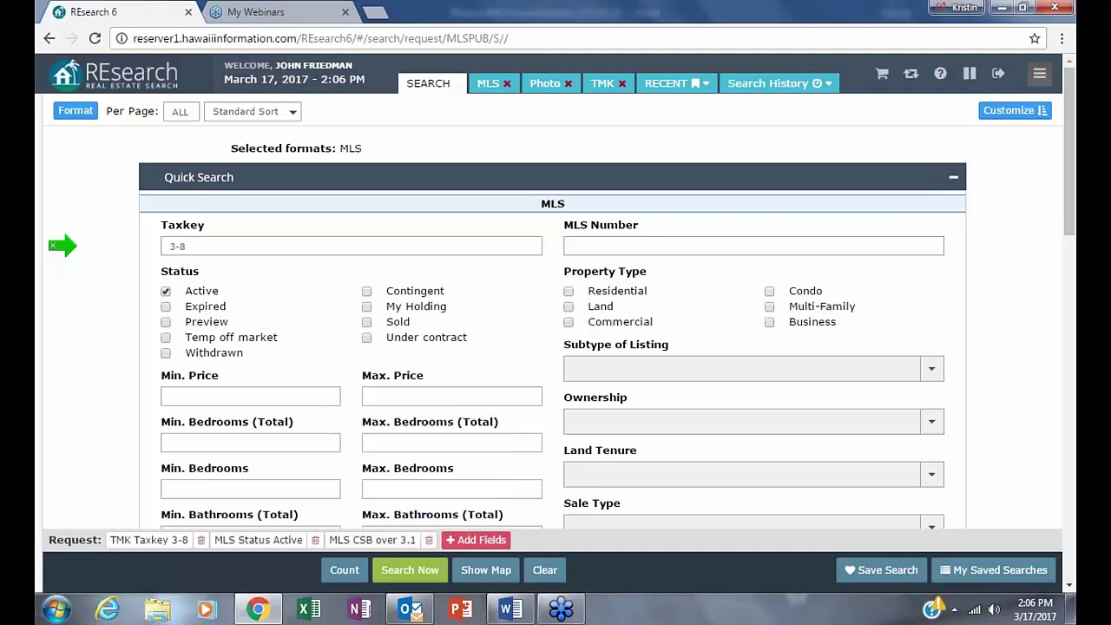
pyautogui.click(344, 570)
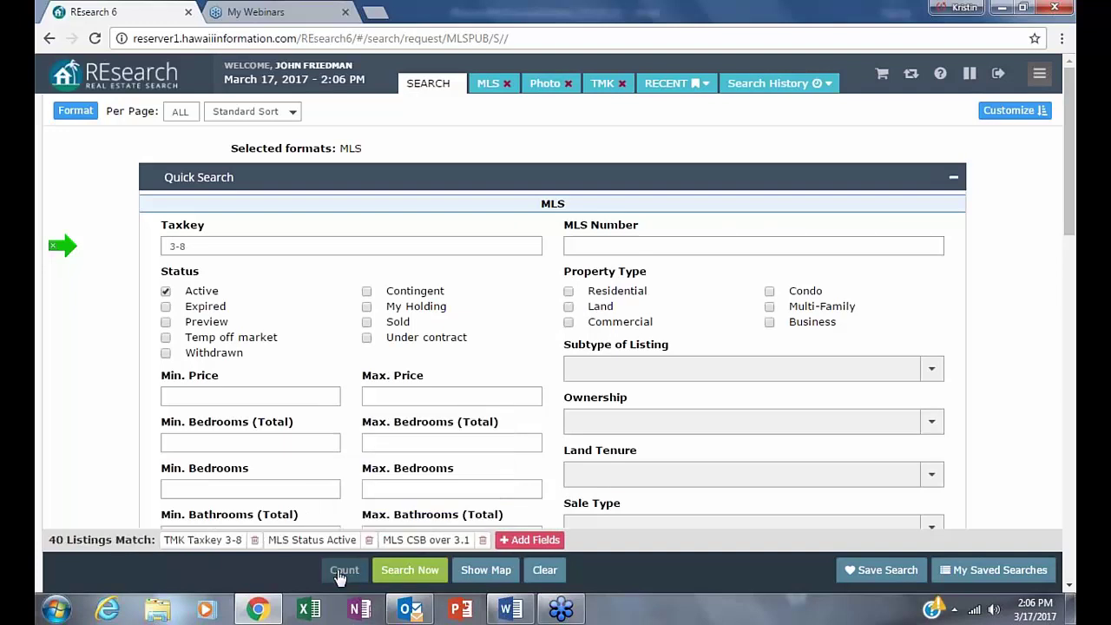
pyautogui.click(409, 570)
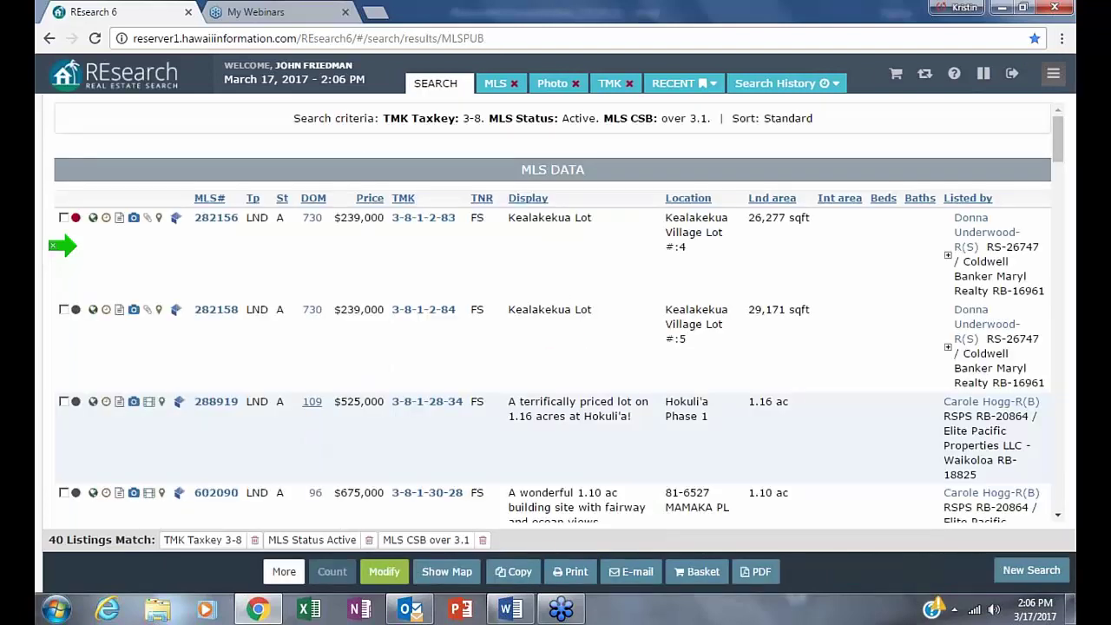
pyautogui.click(368, 199)
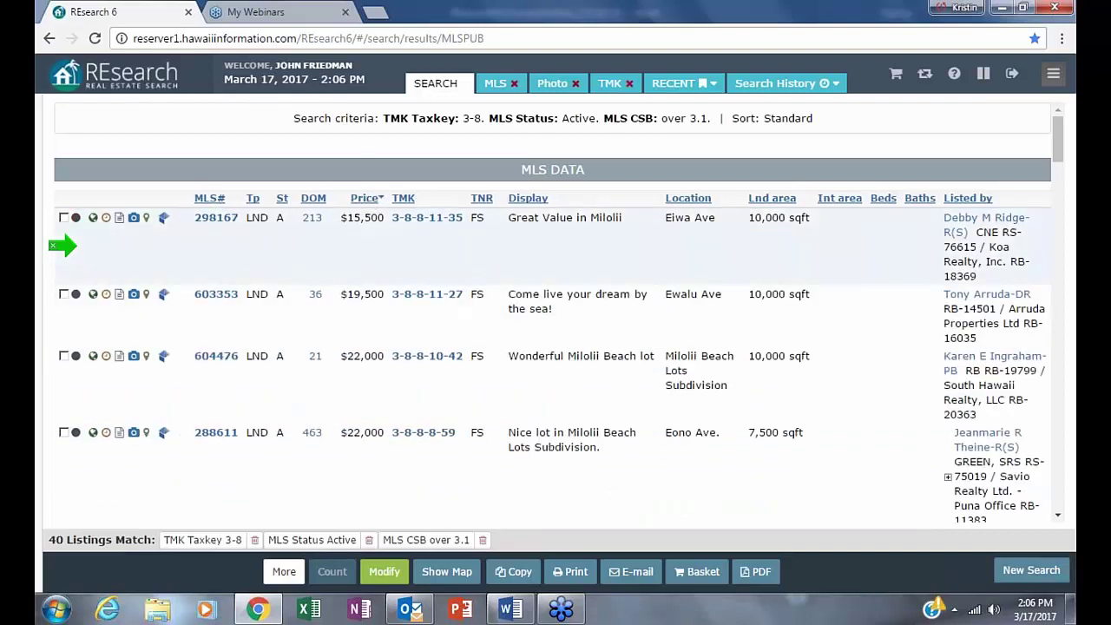
pyautogui.click(368, 199)
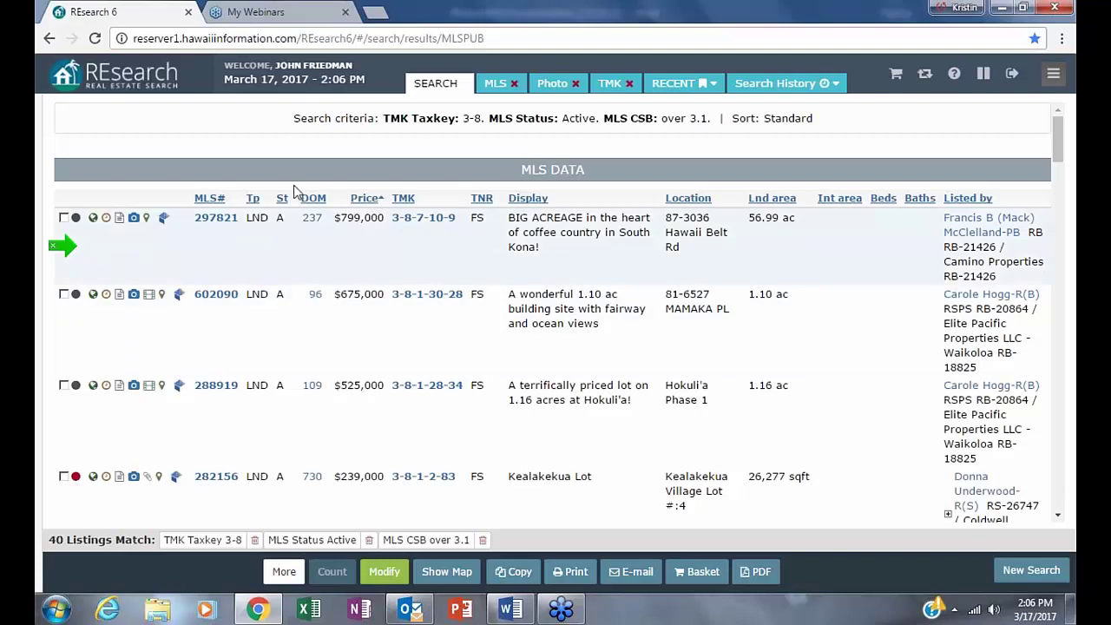
pyautogui.click(215, 218)
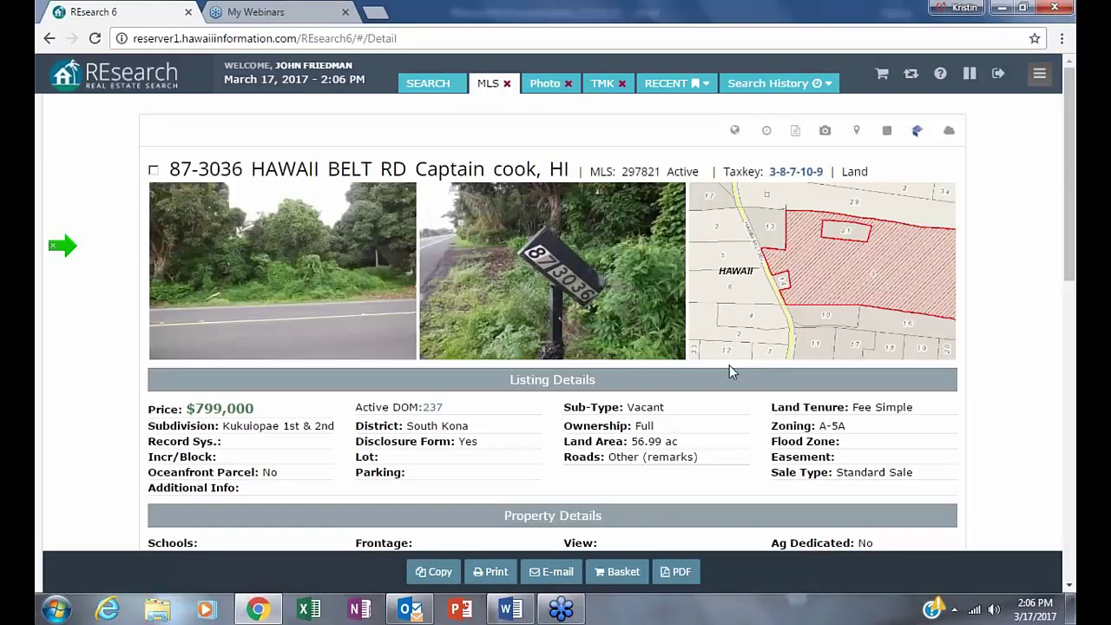
pyautogui.scroll(-10, 734, 364)
pyautogui.scroll(-1, 730, 372)
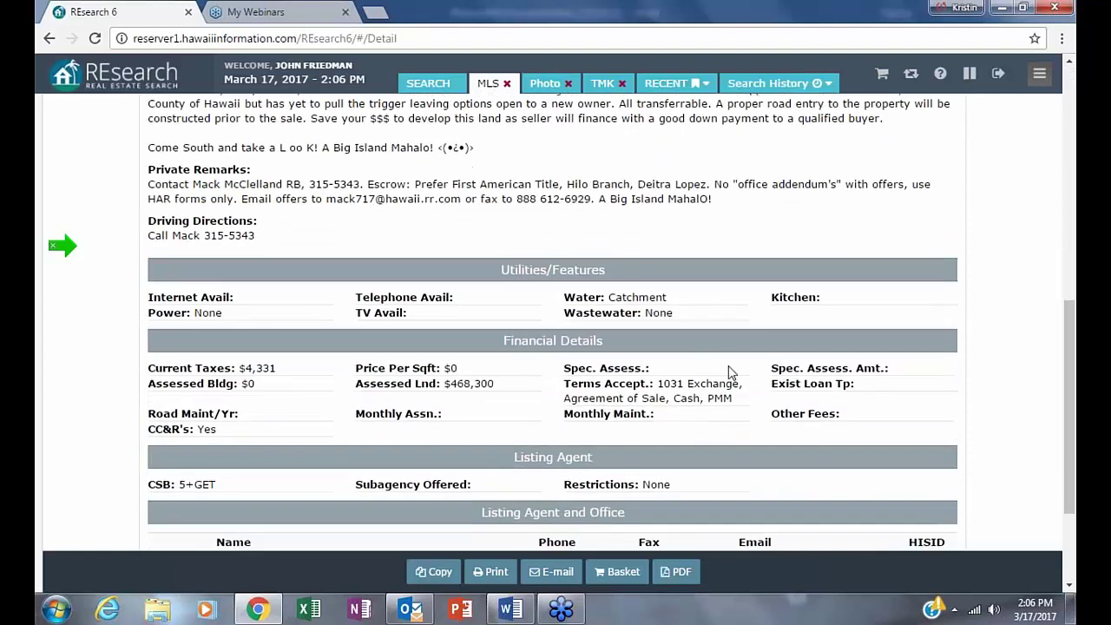
pyautogui.scroll(-3, 728, 366)
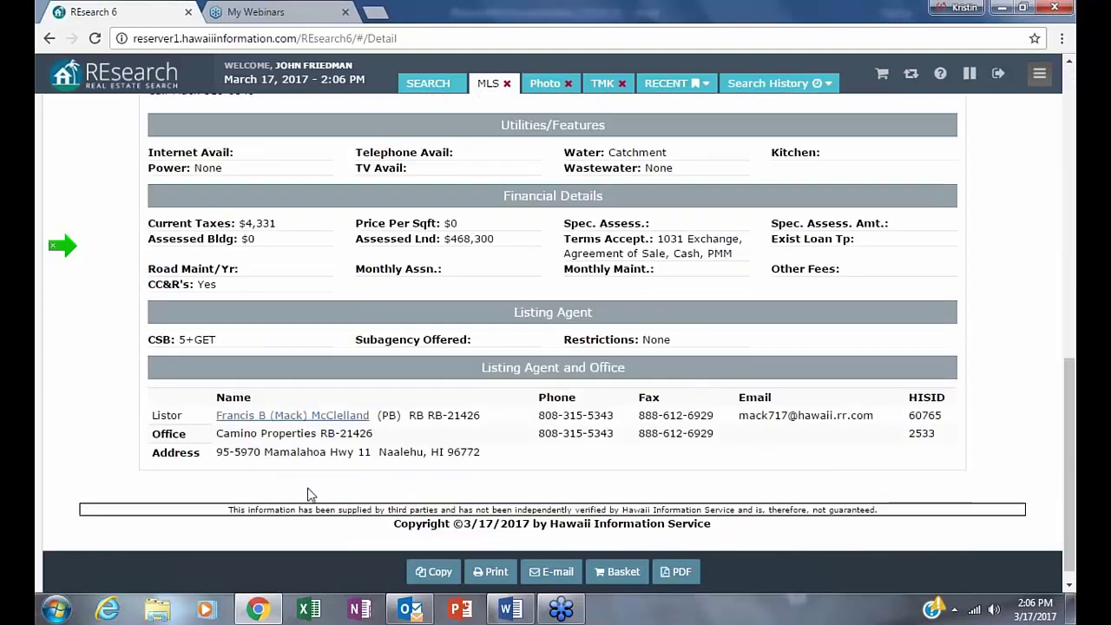
pyautogui.scroll(1, 164, 546)
pyautogui.scroll(10, 598, 388)
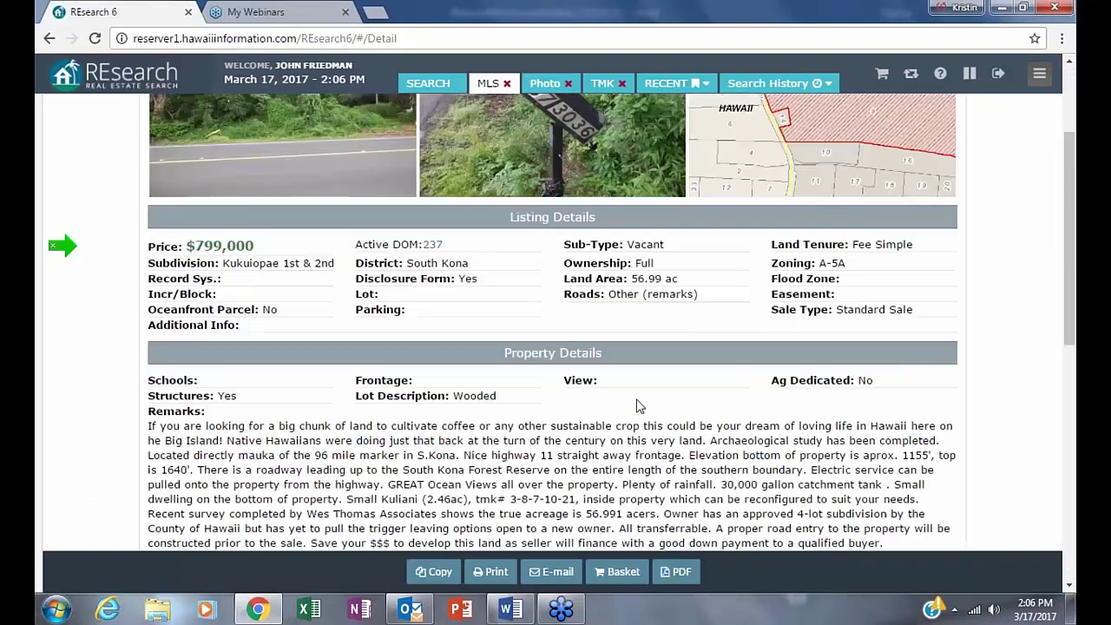
pyautogui.scroll(2, 599, 388)
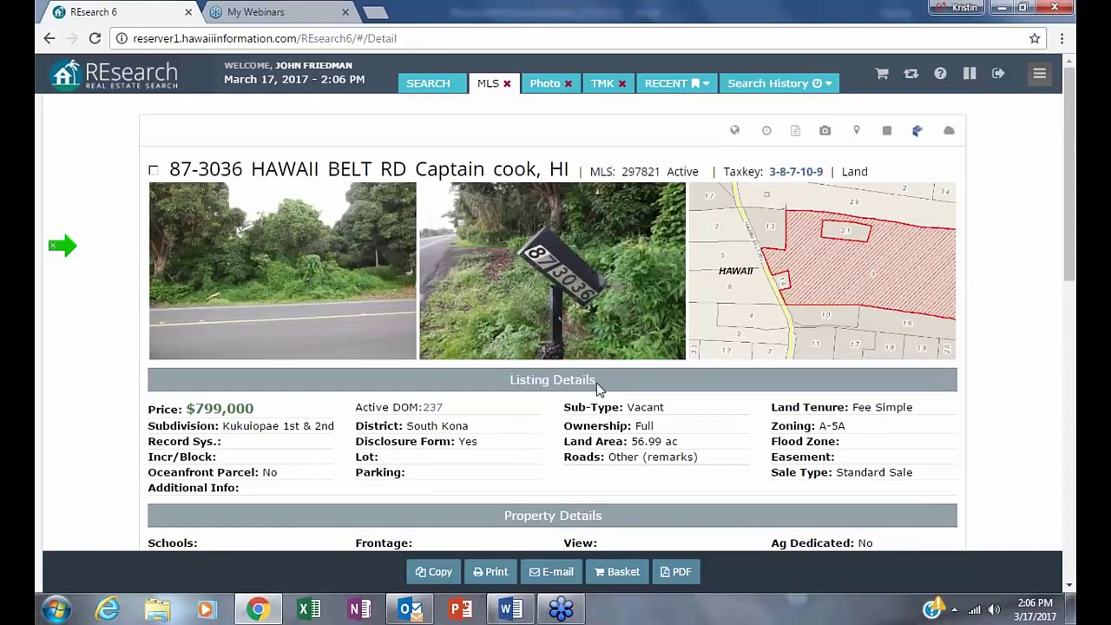
pyautogui.click(47, 39)
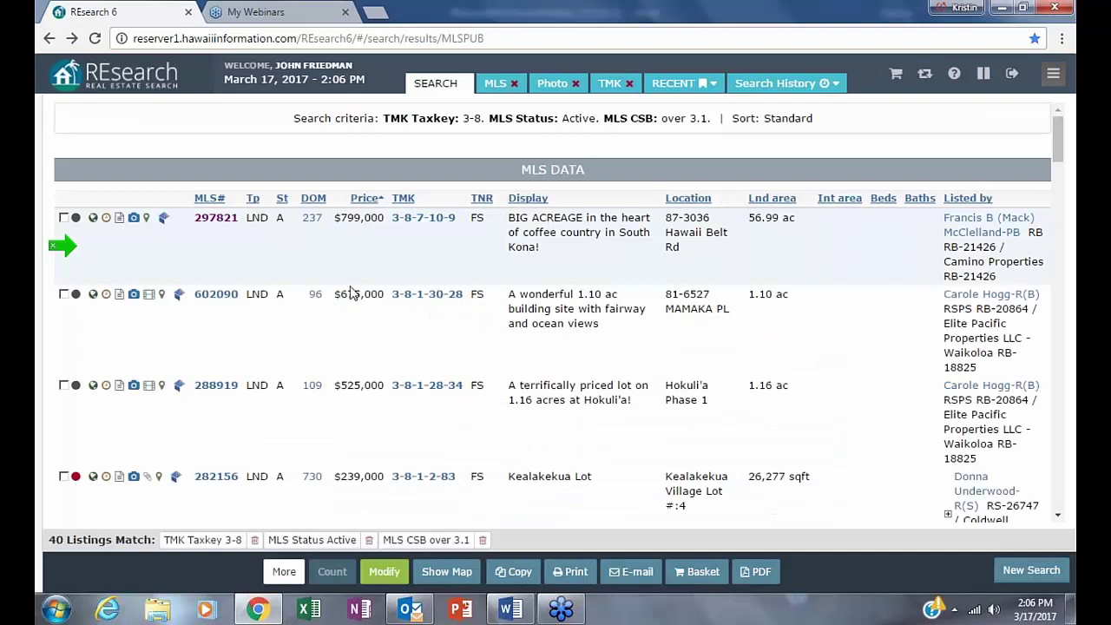
pyautogui.click(217, 294)
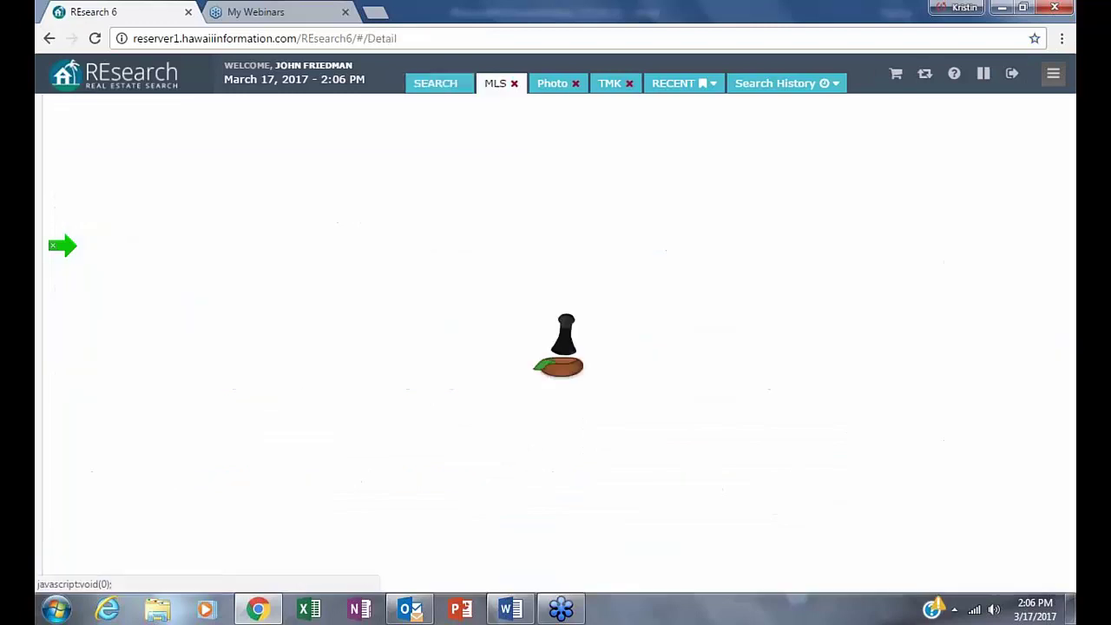
pyautogui.scroll(-1, 561, 306)
pyautogui.scroll(-10, 561, 306)
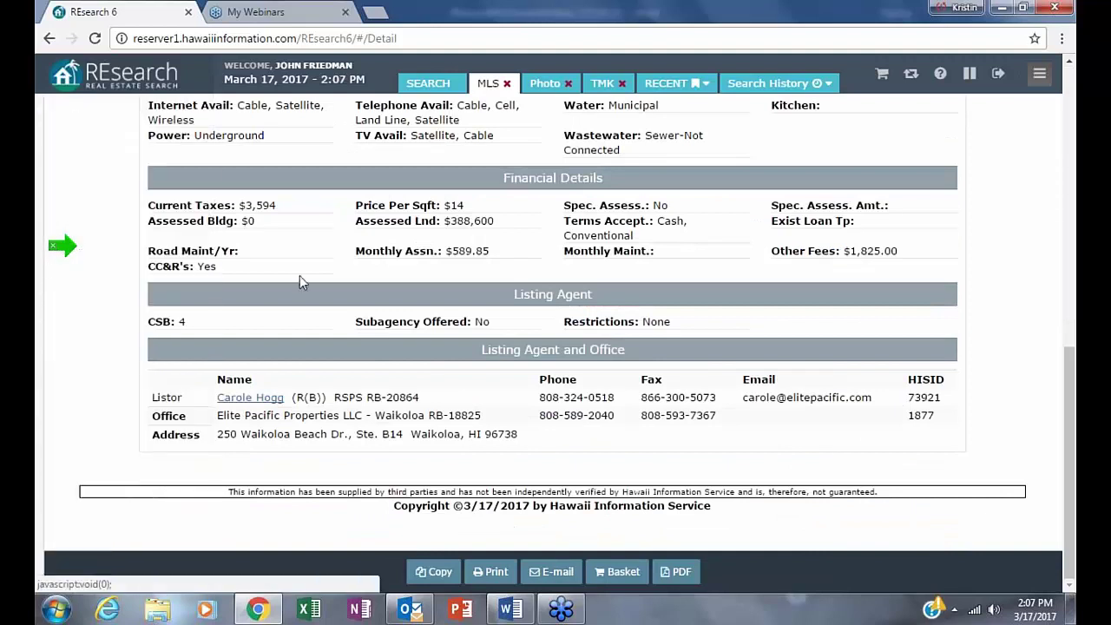
pyautogui.click(49, 38)
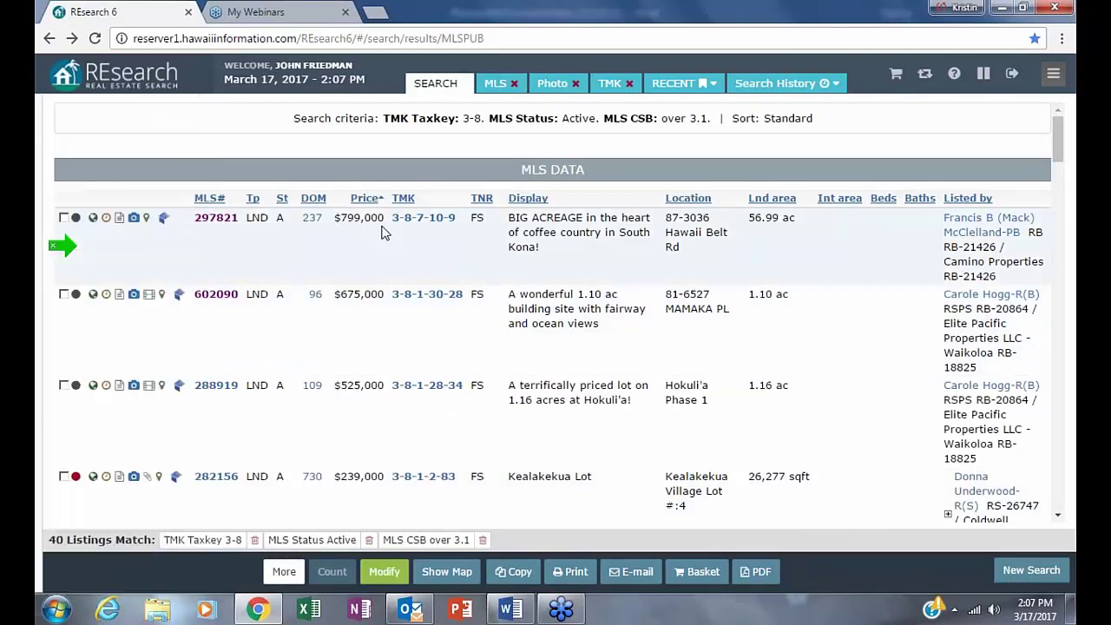
# - Return to the Quick Search form and look over the Ownership dropdown options
pyautogui.click(49, 39)
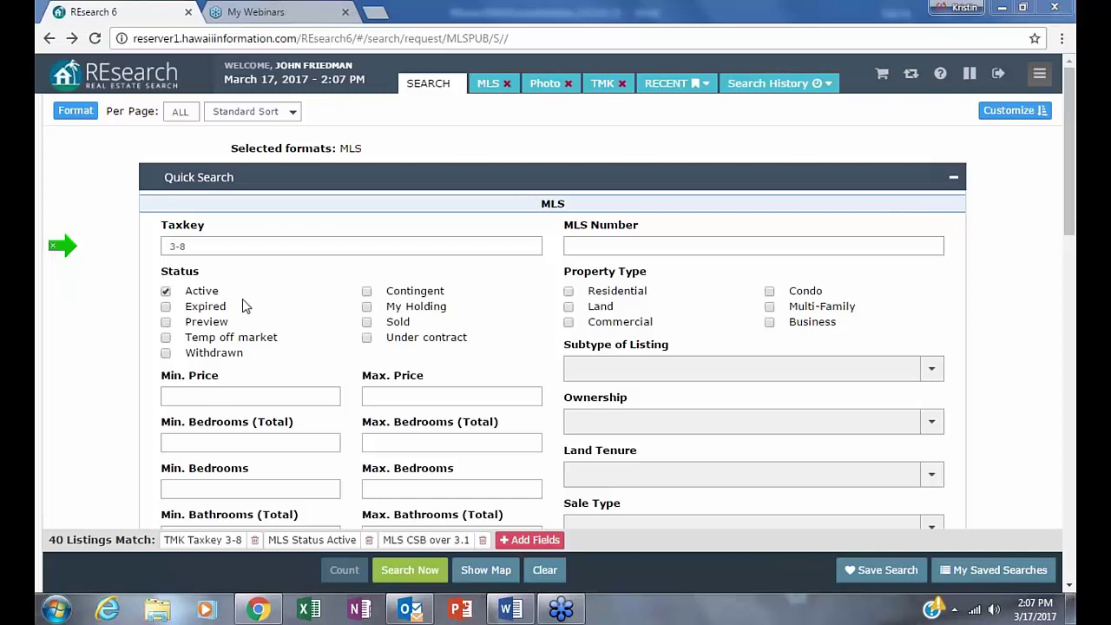
pyautogui.click(853, 421)
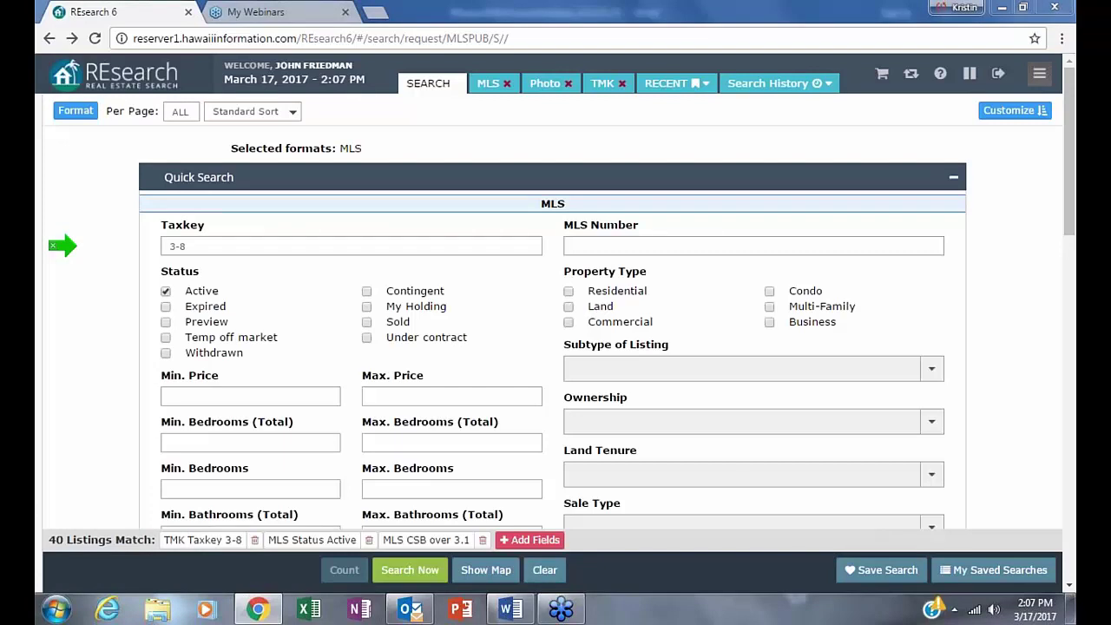
# - Switch output to the saved !!!!EXPIRES!!!! custom format, dropping the MLS format
pyautogui.click(70, 112)
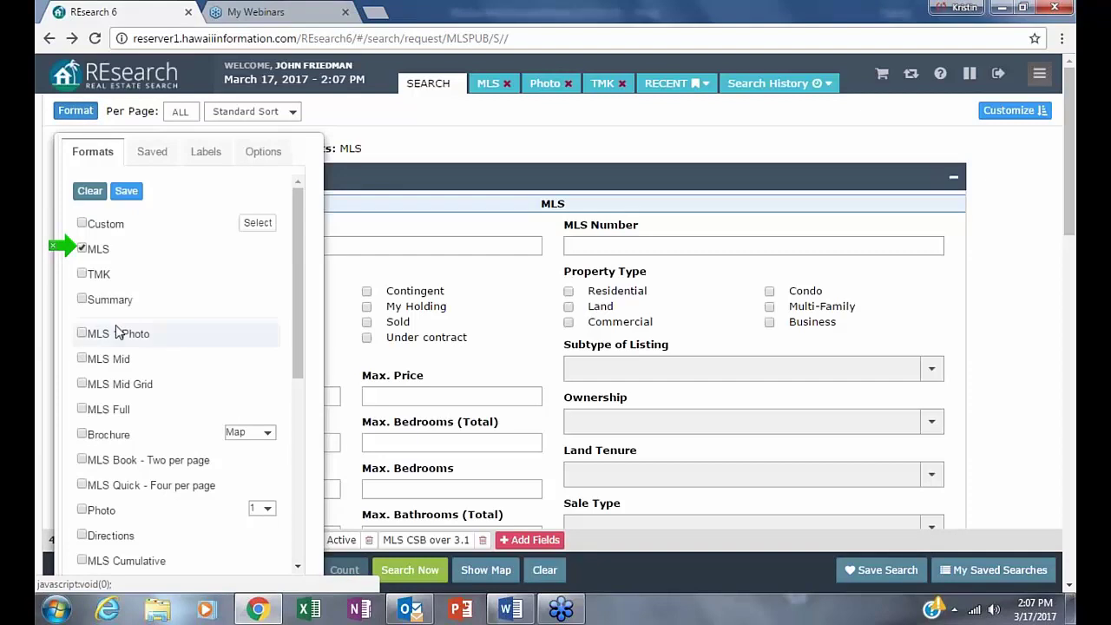
pyautogui.click(87, 231)
pyautogui.click(93, 251)
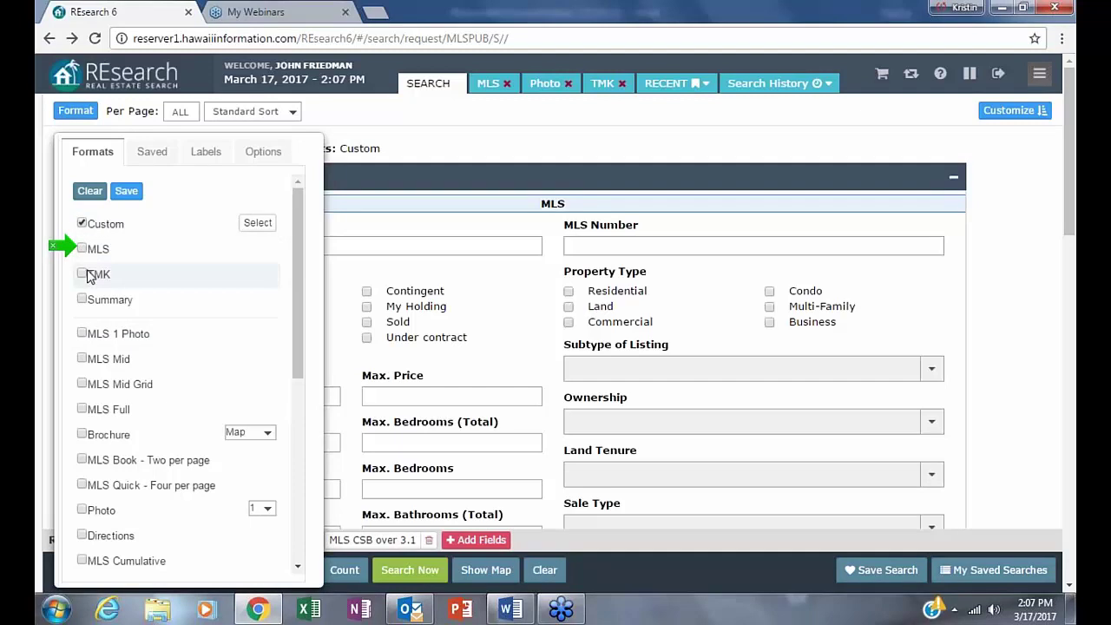
pyautogui.click(158, 156)
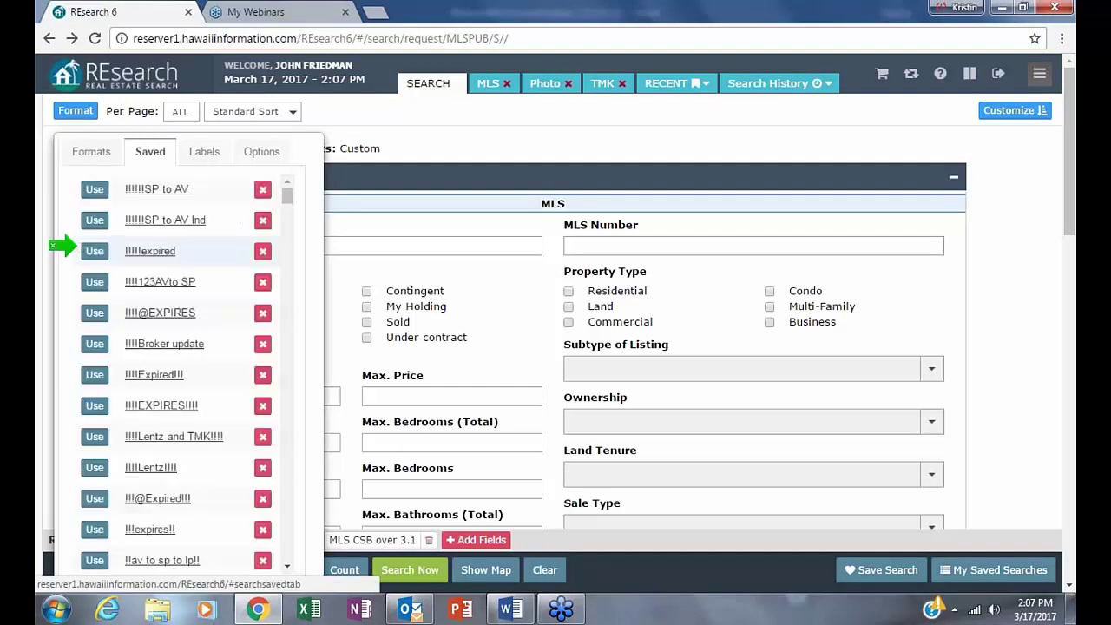
pyautogui.click(94, 406)
pyautogui.click(293, 114)
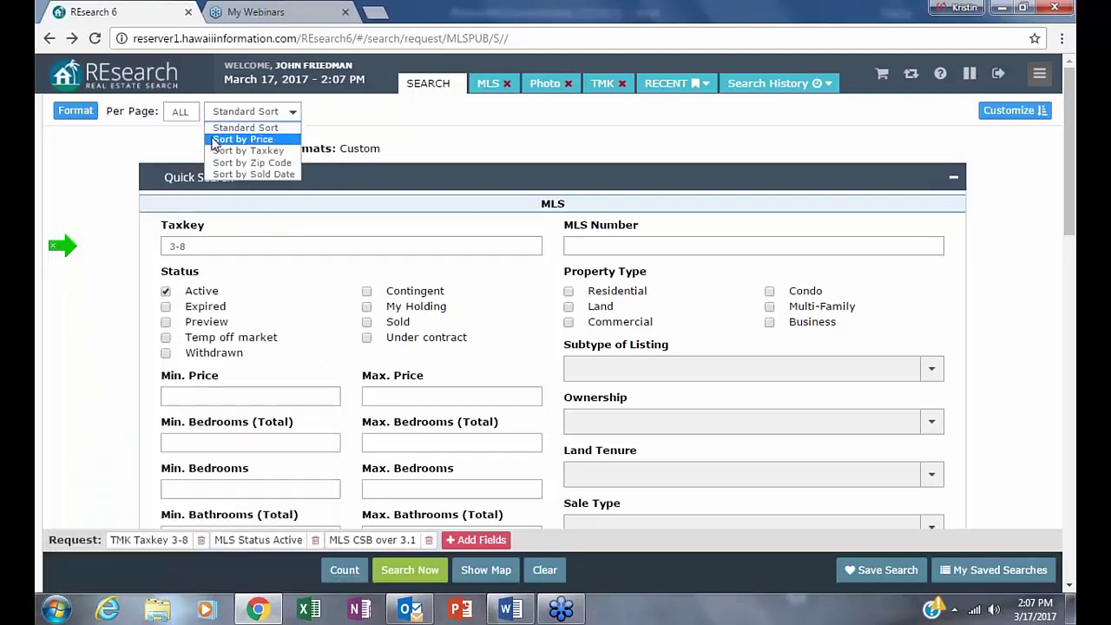
pyautogui.click(76, 112)
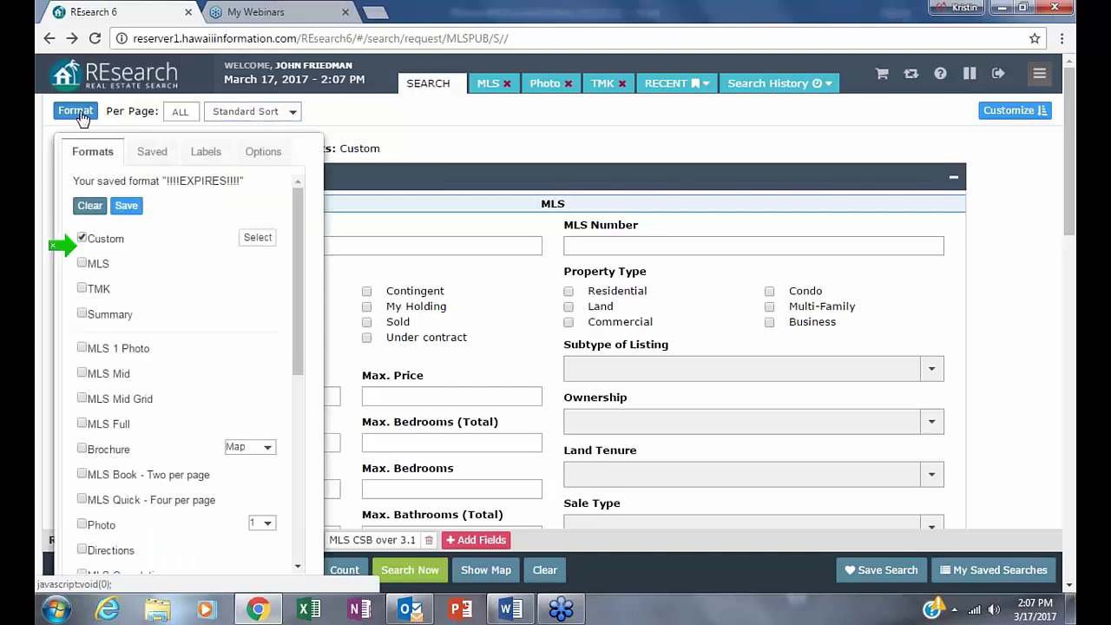
# - Turn on Download Format using (XLS) Excel Format without links
pyautogui.click(266, 150)
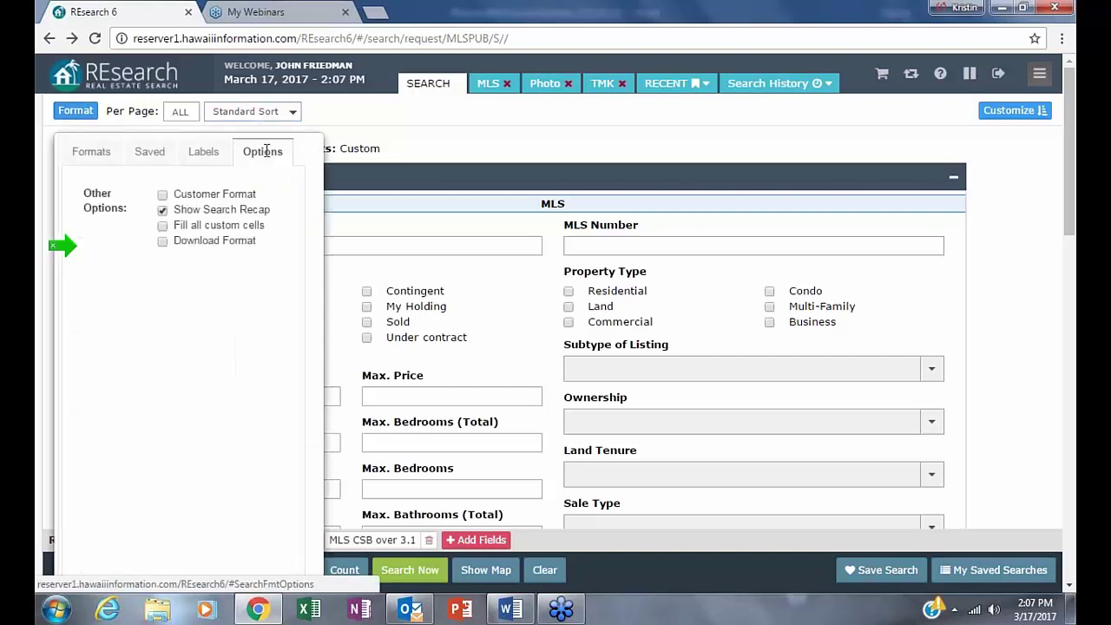
pyautogui.click(164, 242)
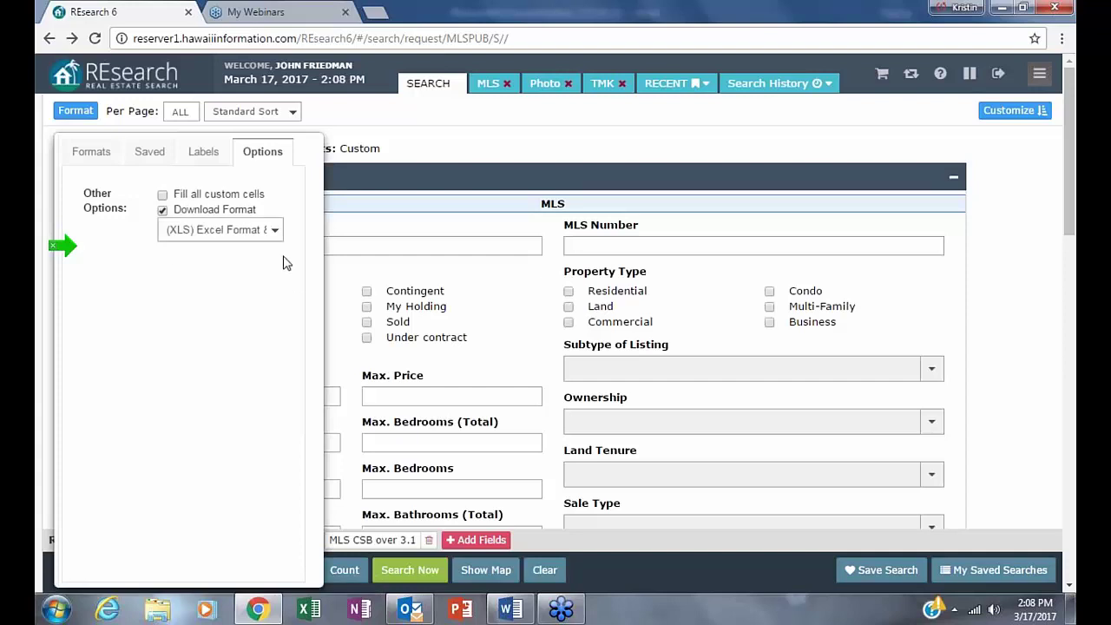
pyautogui.click(275, 231)
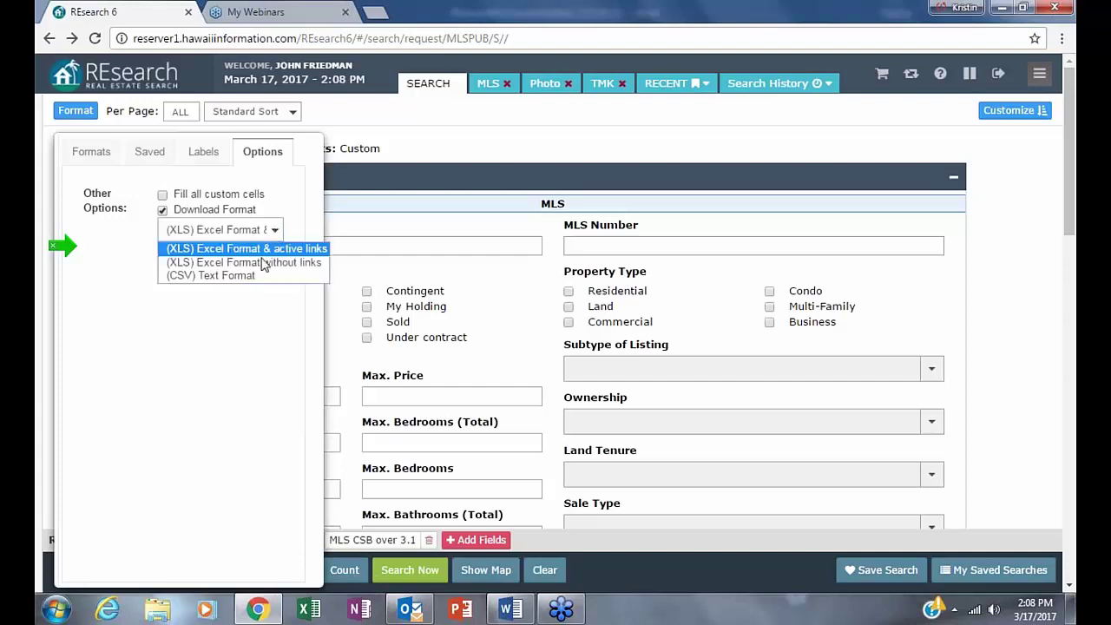
pyautogui.click(316, 267)
pyautogui.click(280, 231)
pyautogui.click(277, 263)
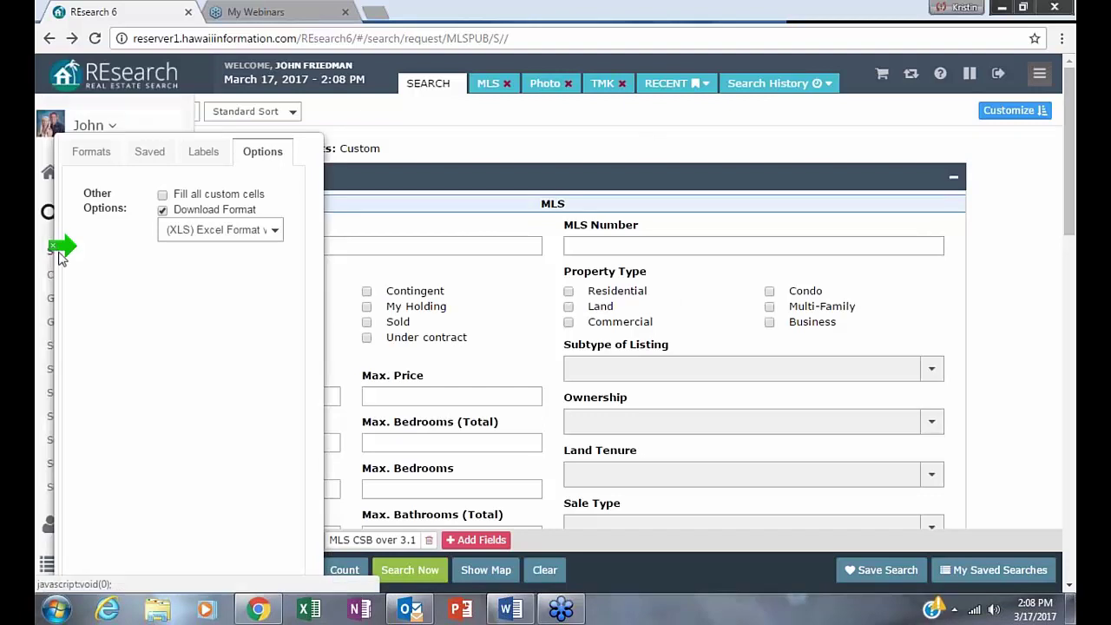
# - Turn off Download Format and select the Customer Format and MLS output formats
pyautogui.click(163, 210)
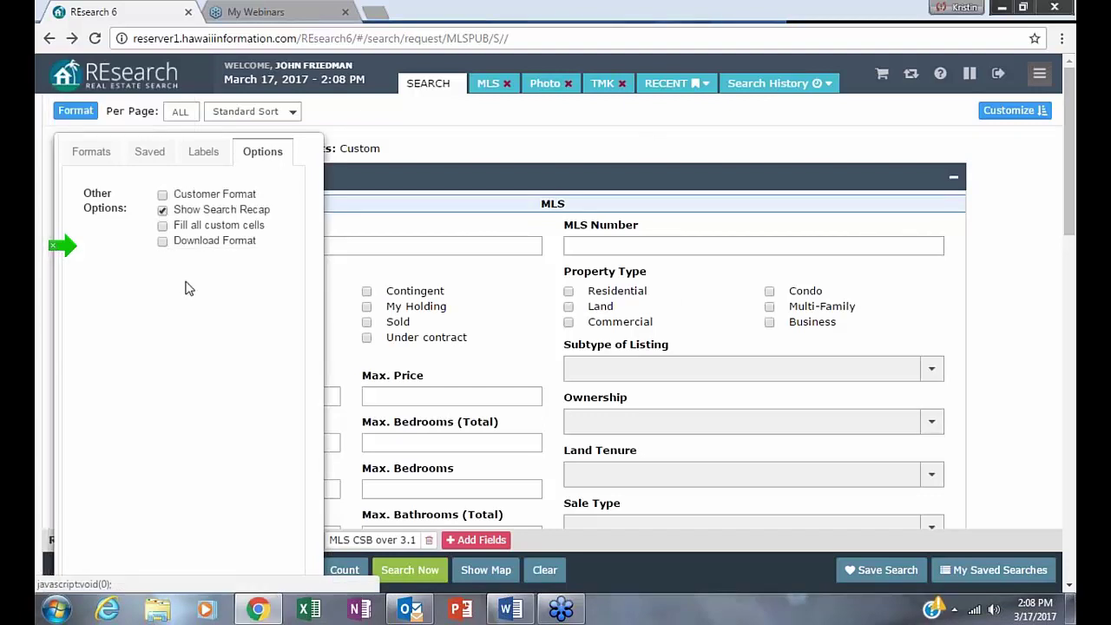
pyautogui.click(162, 195)
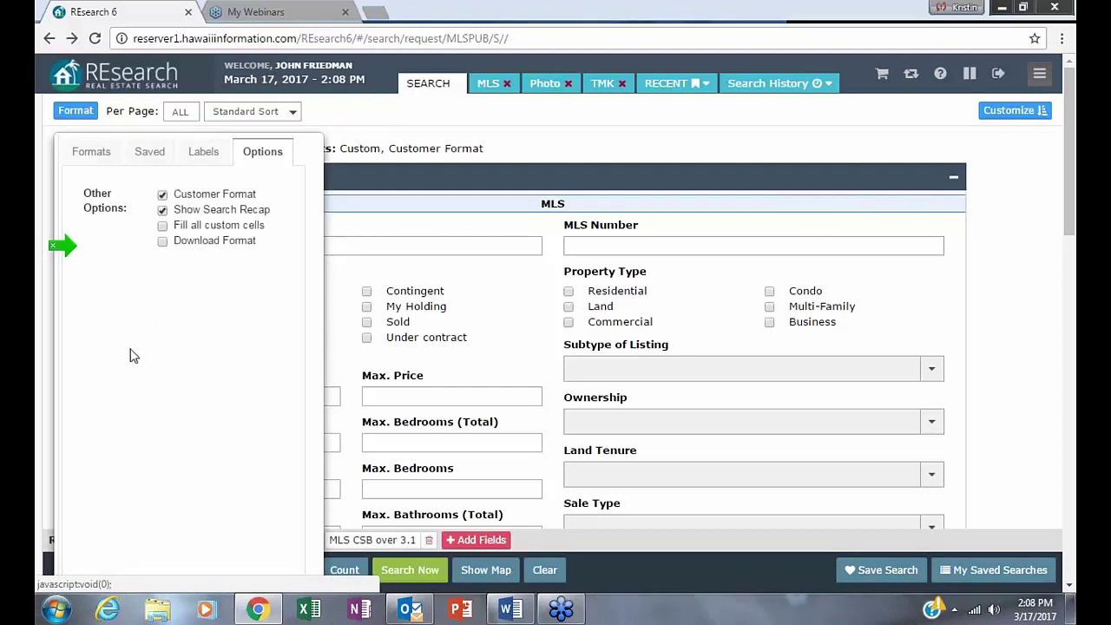
pyautogui.moveTo(39, 404)
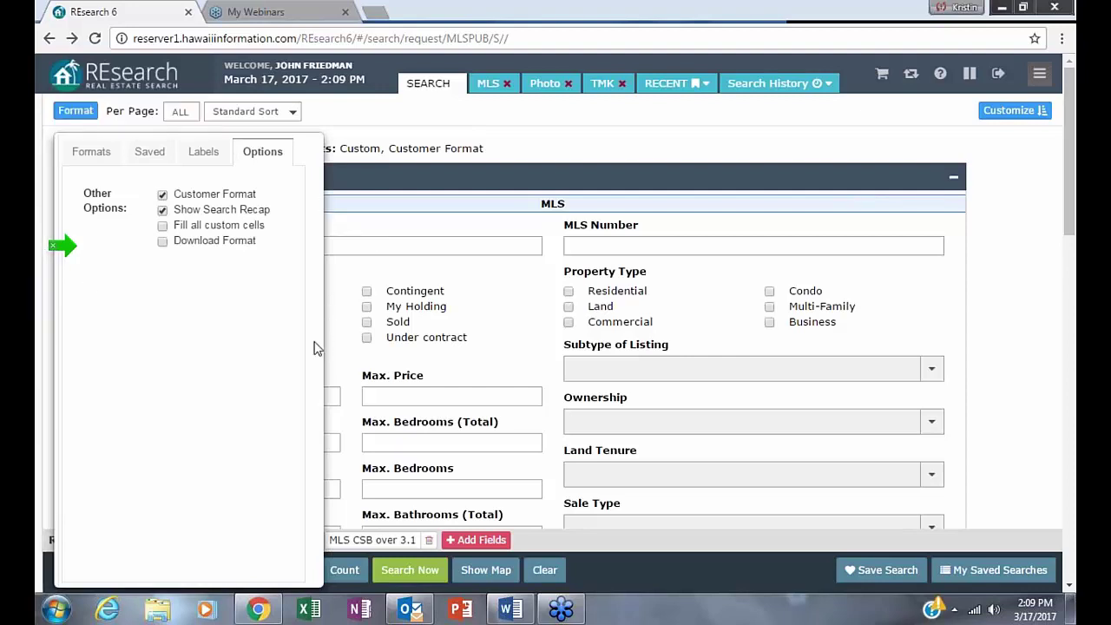
pyautogui.click(203, 151)
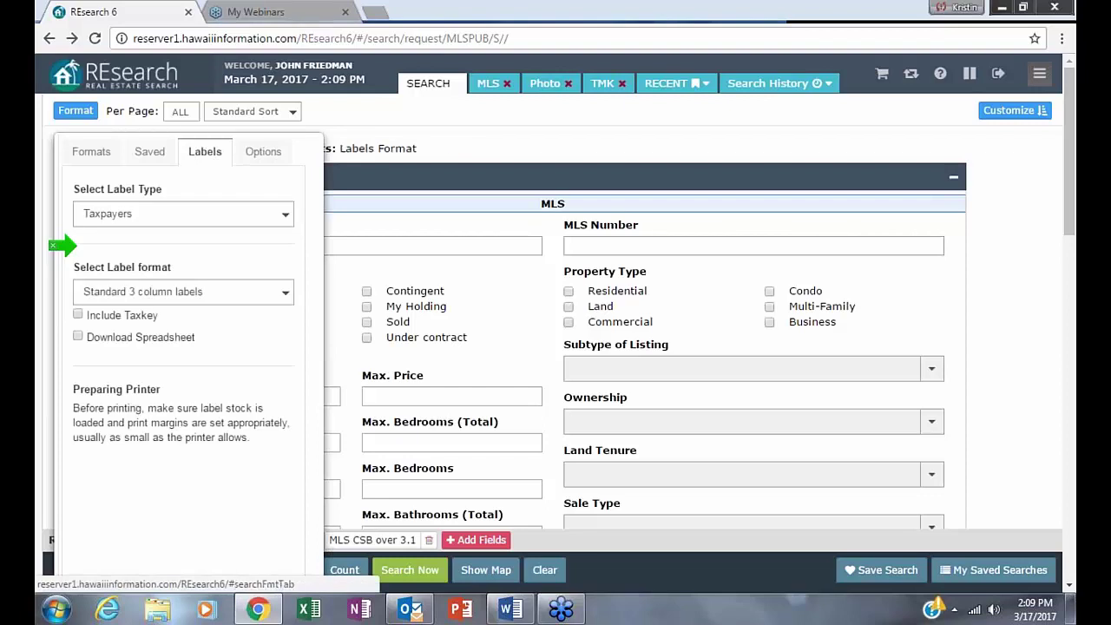
pyautogui.click(85, 151)
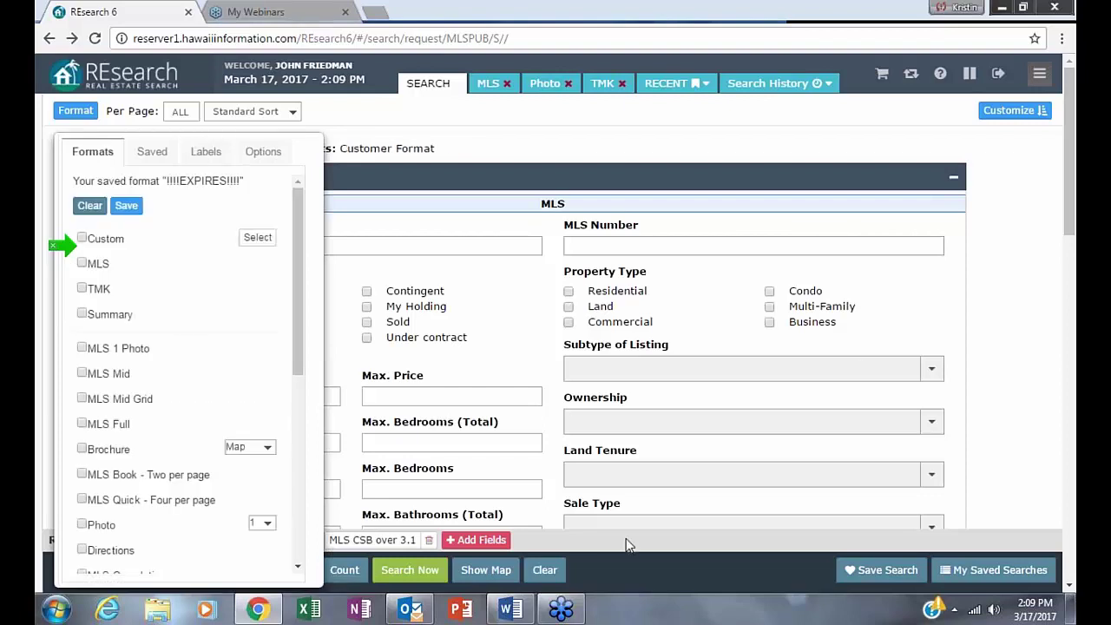
pyautogui.click(83, 265)
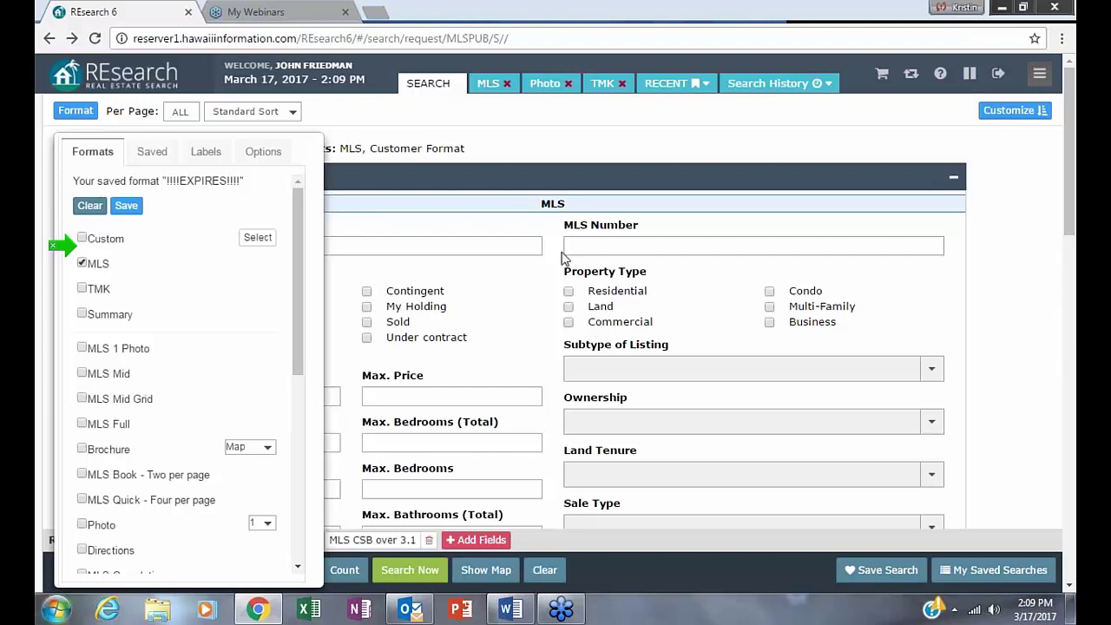
# - Close the format panel and clear all criteria from the search form
pyautogui.click(530, 126)
pyautogui.click(170, 436)
pyautogui.click(553, 570)
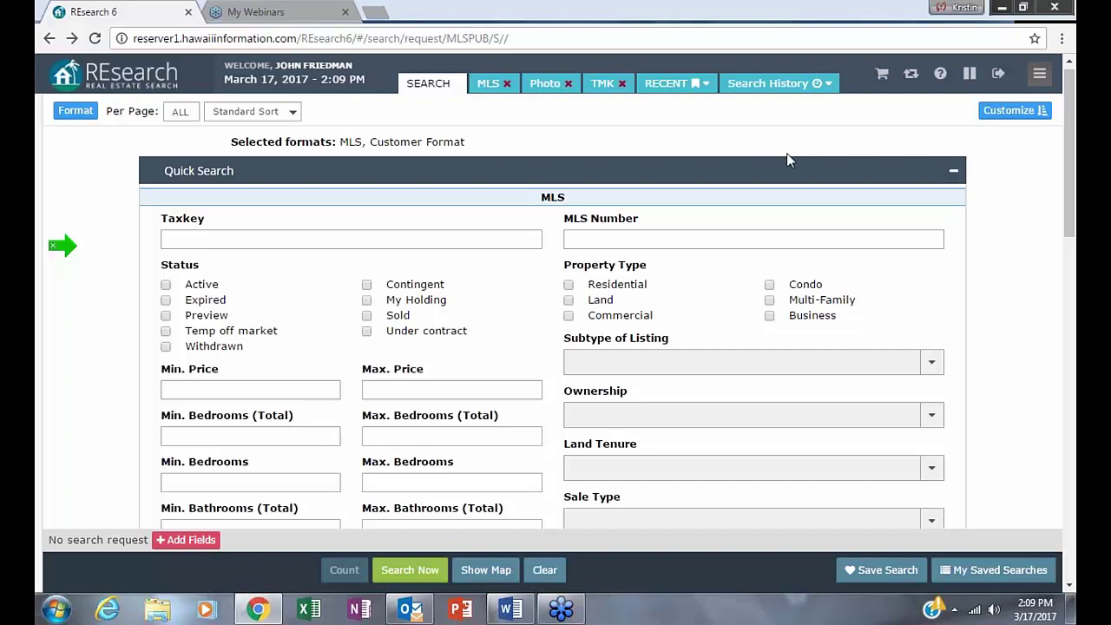
# - Build the request for Active status with Taxkey 3-7 OR 3-8, and clear the recent searches list
pyautogui.click(166, 286)
pyautogui.click(186, 237)
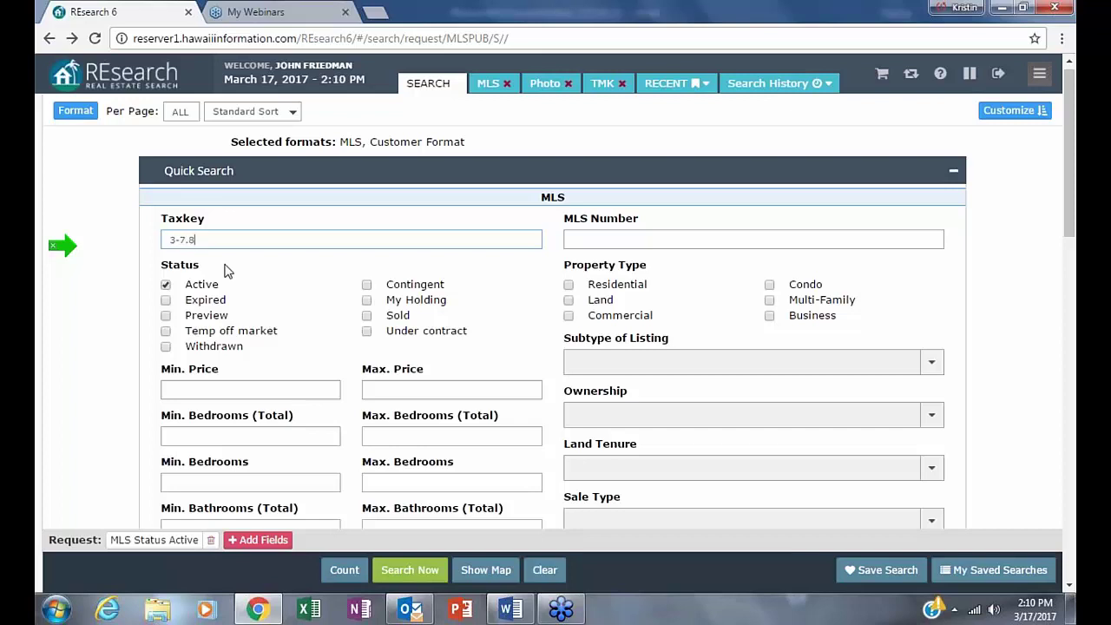
pyautogui.press('BackSpace')
pyautogui.press('BackSpace')
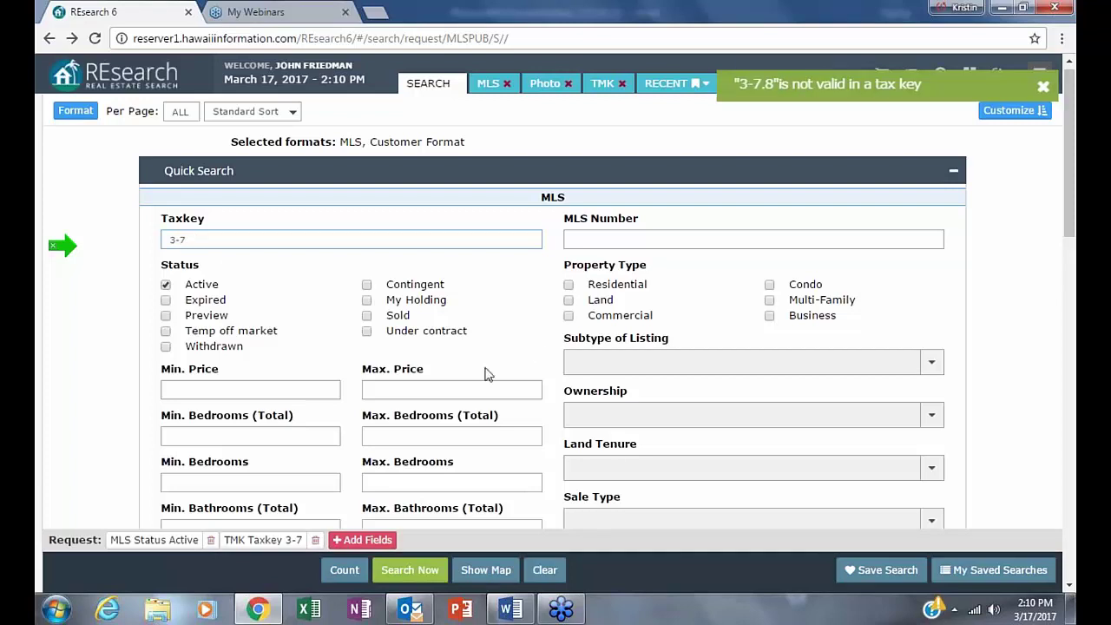
pyautogui.write(',')
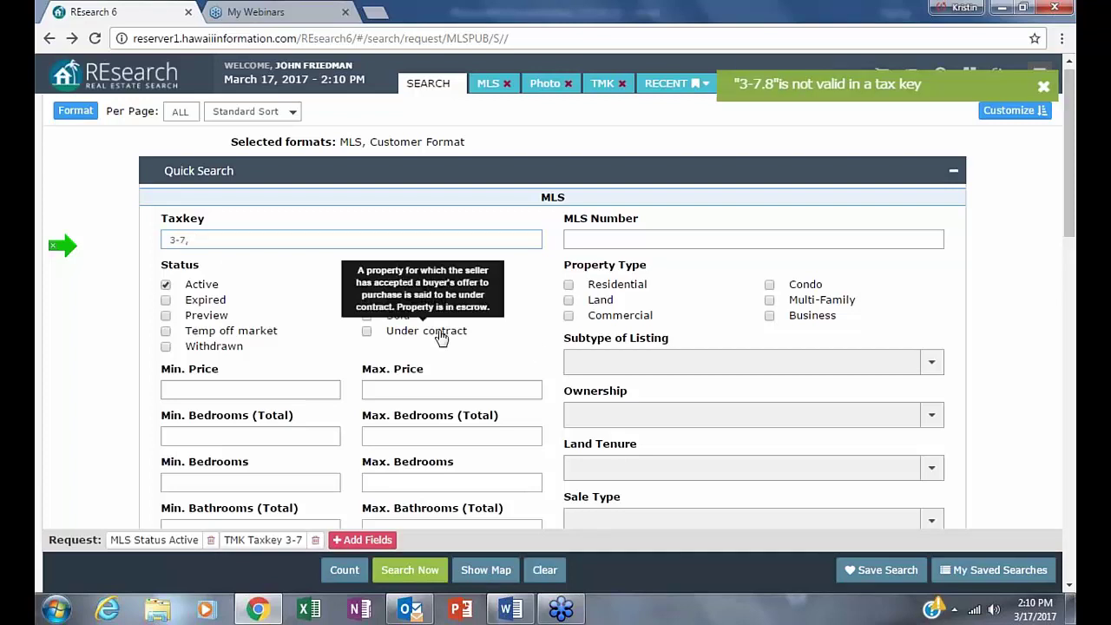
pyautogui.write('8')
pyautogui.press('BackSpace')
pyautogui.press('BackSpace')
pyautogui.write('OR 3-8')
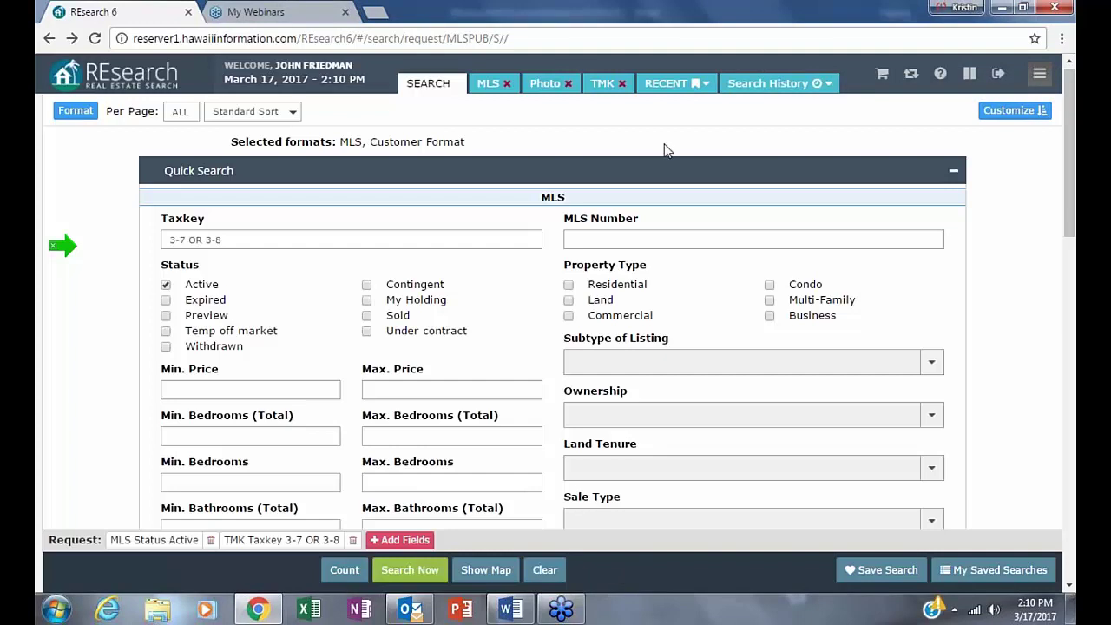
pyautogui.click(704, 83)
pyautogui.click(702, 418)
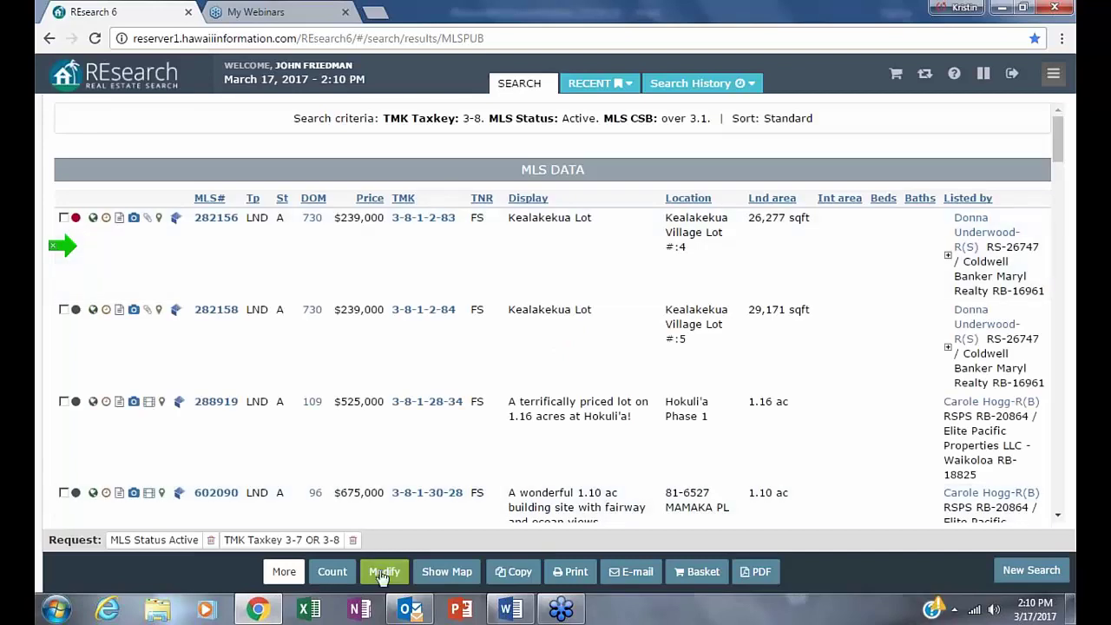
# - Count the 897 matching listings and sort them by days on market, reversed
pyautogui.click(333, 573)
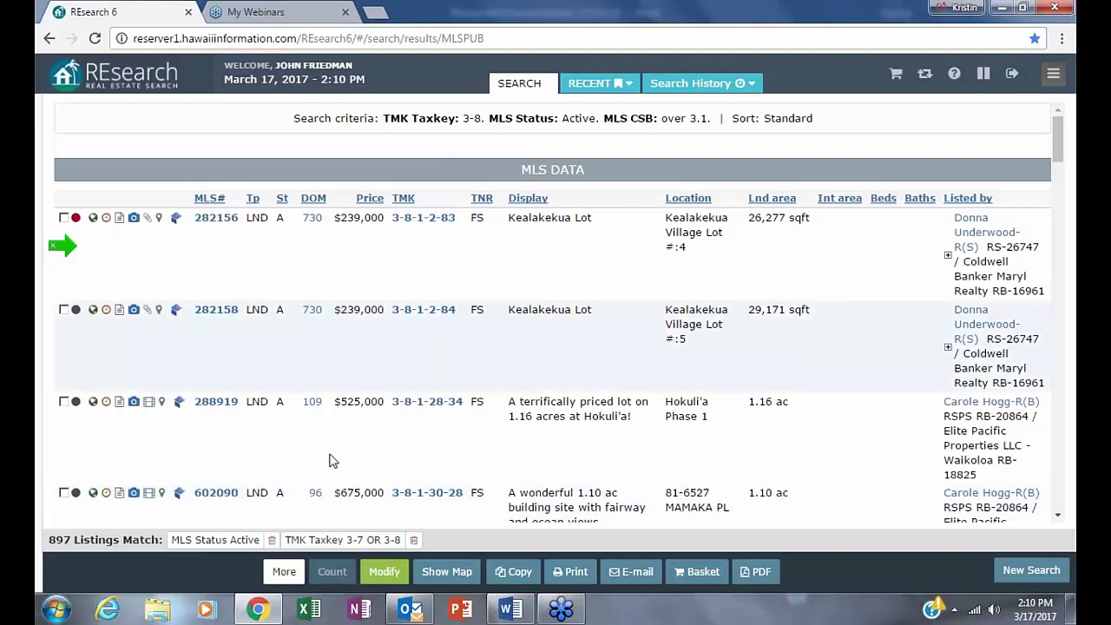
pyautogui.click(308, 199)
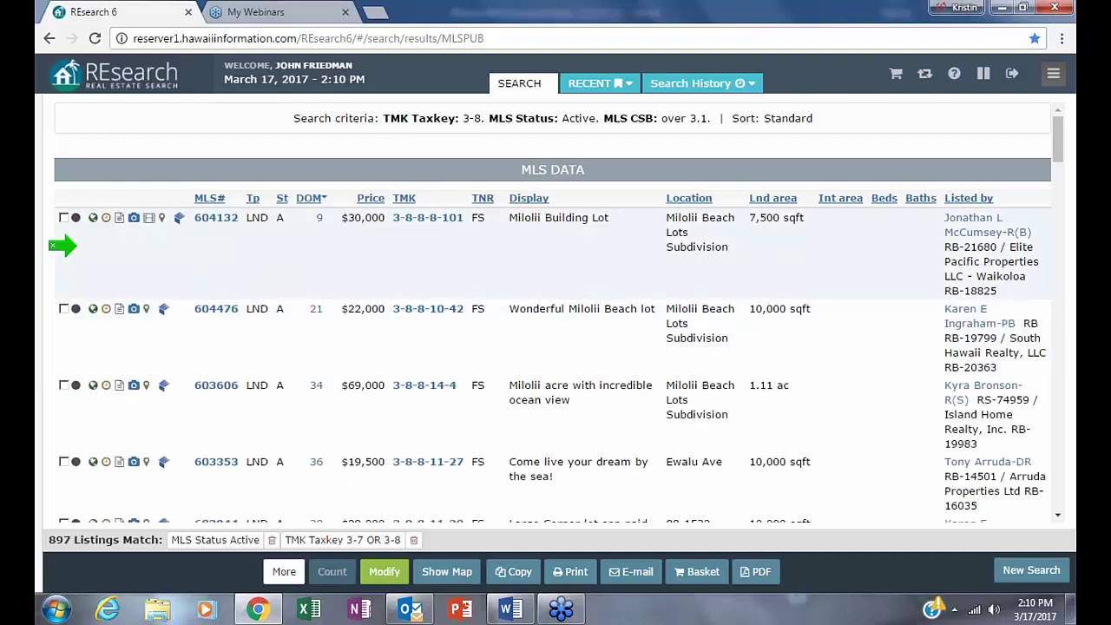
pyautogui.click(302, 199)
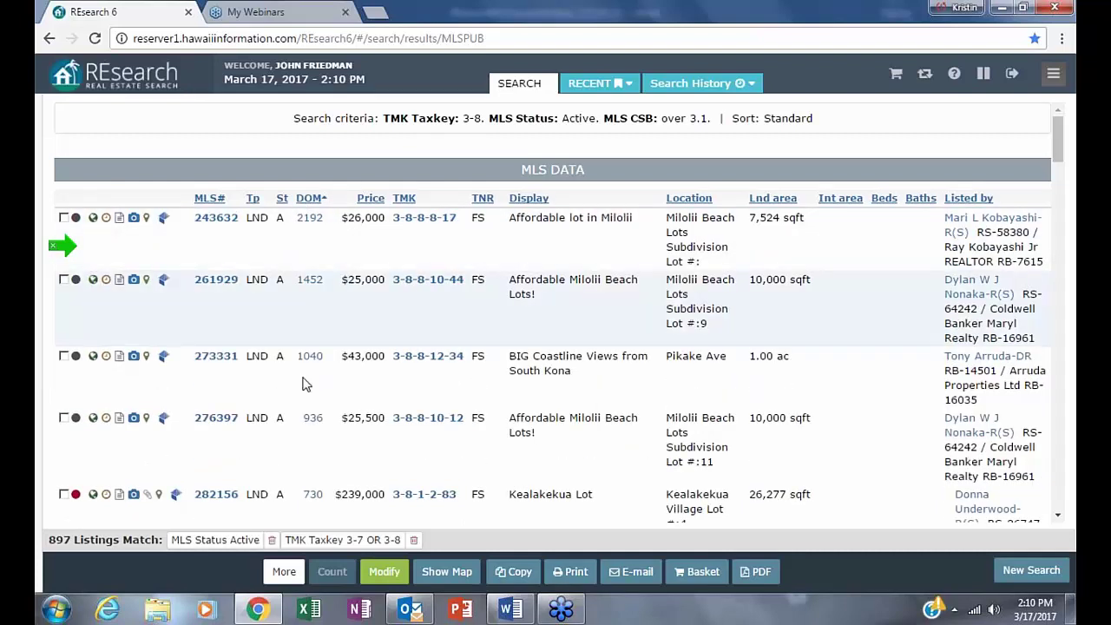
pyautogui.rightClick(303, 445)
pyautogui.click(611, 447)
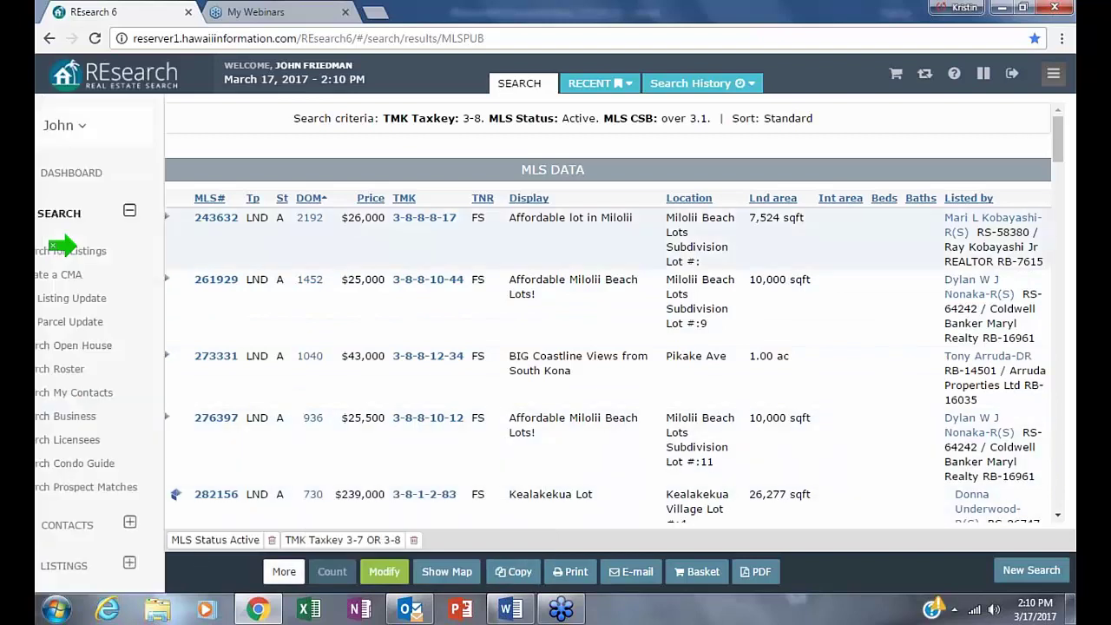
# - Return to the request form and open the + Add Fields picker's search box
pyautogui.click(382, 572)
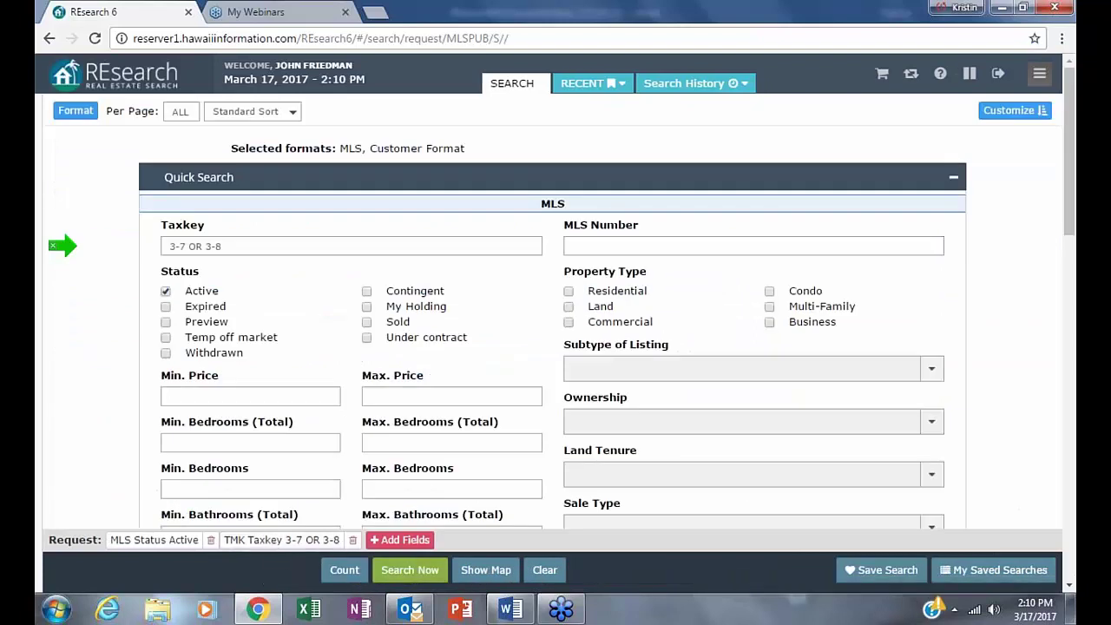
pyautogui.click(401, 539)
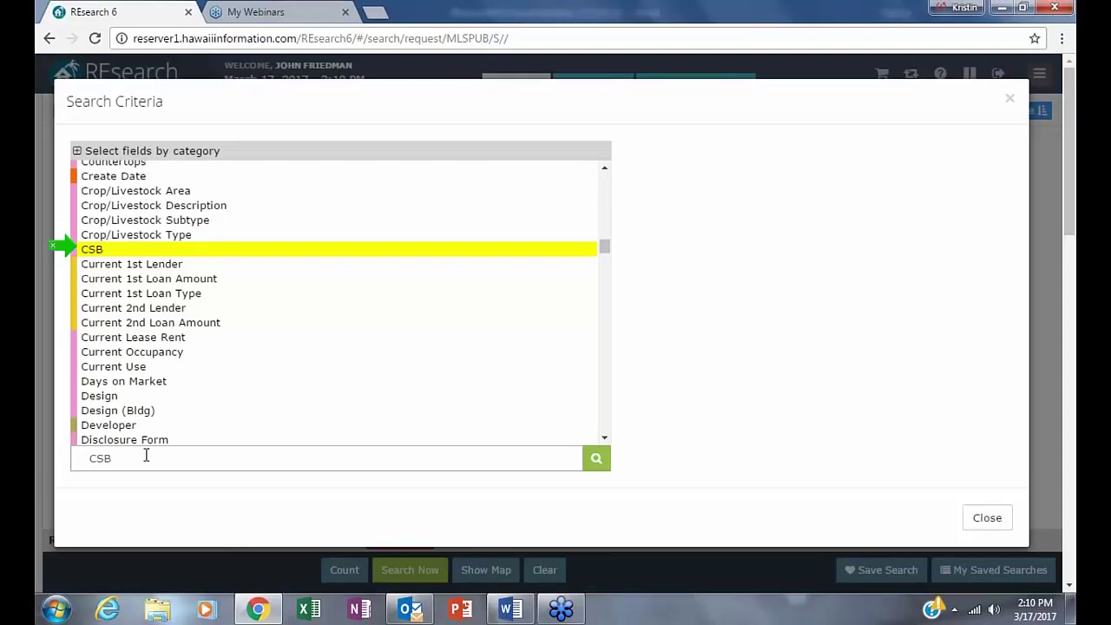
pyautogui.click(145, 457)
# - Look up 'expir' and add the Expires Date field as a criterion
pyautogui.write('e')
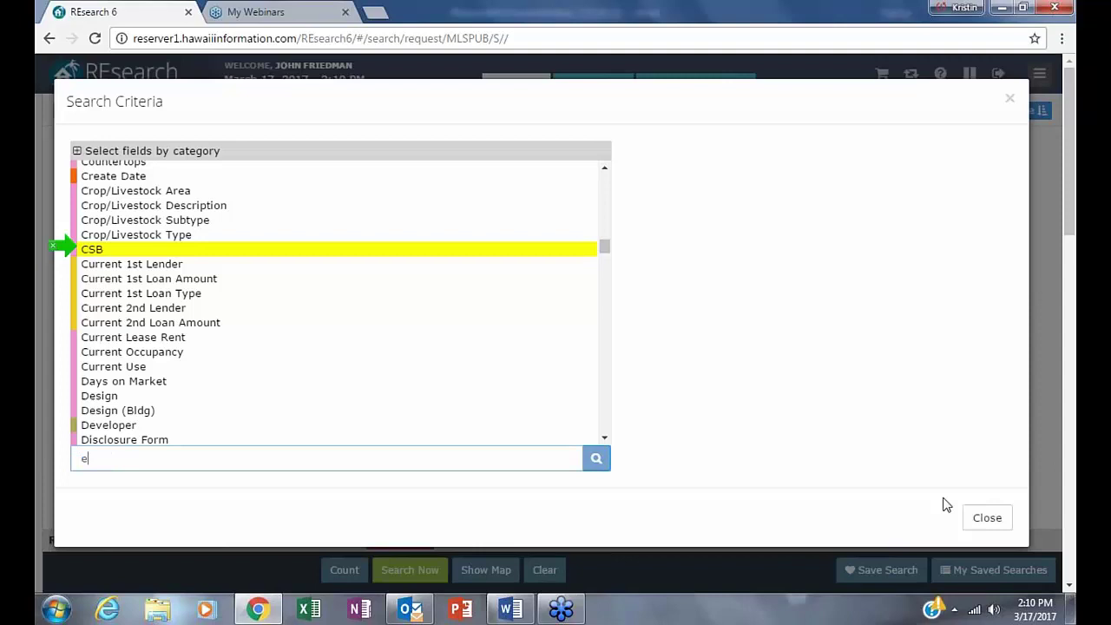
pyautogui.write('xpire')
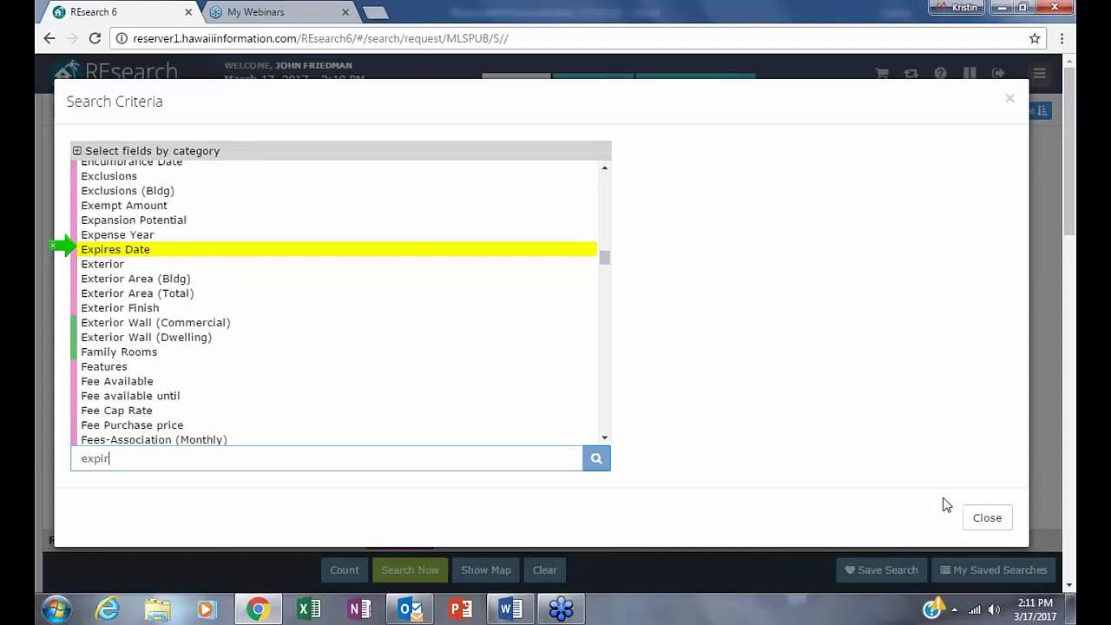
pyautogui.click(304, 241)
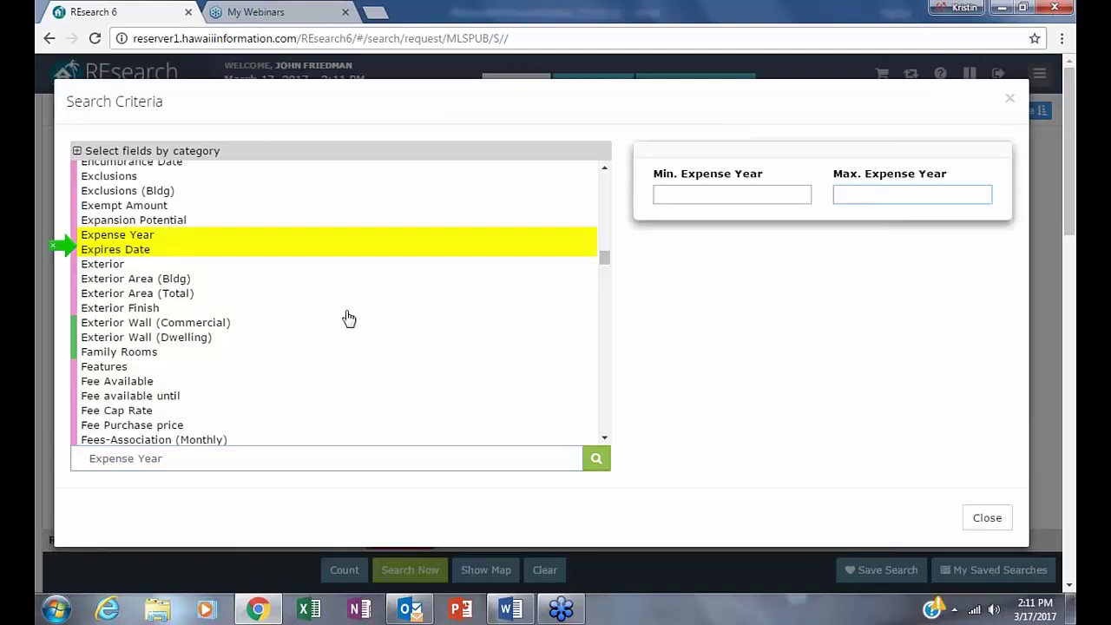
pyautogui.click(139, 254)
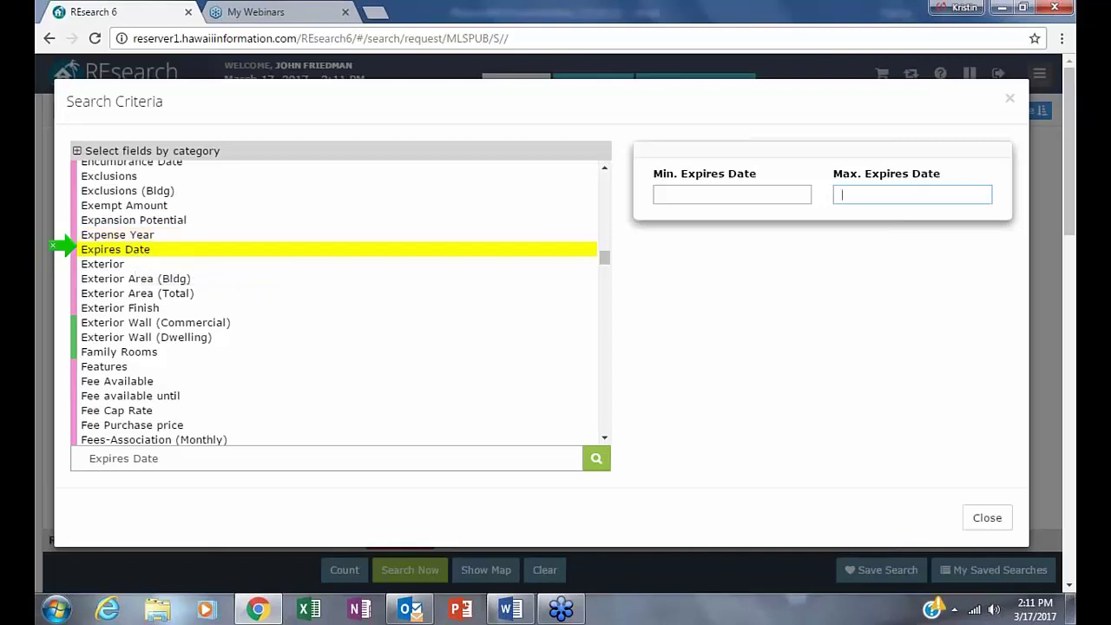
# - Set the Expires Date range from 4/1/2017 to 4/30/2017 and confirm it
pyautogui.click(664, 193)
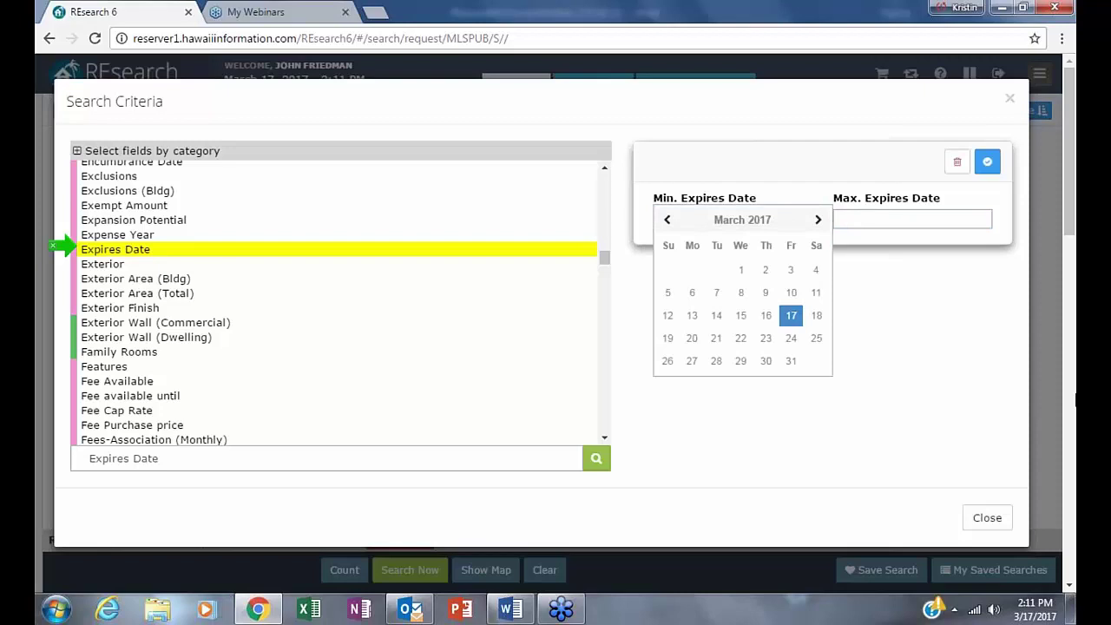
pyautogui.click(817, 220)
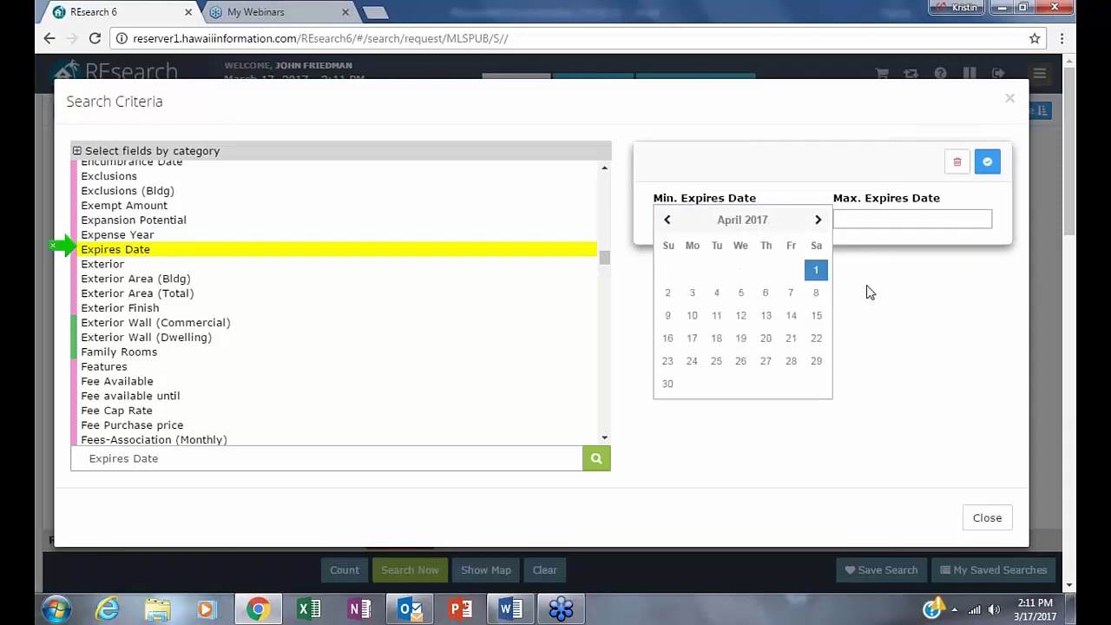
pyautogui.click(816, 270)
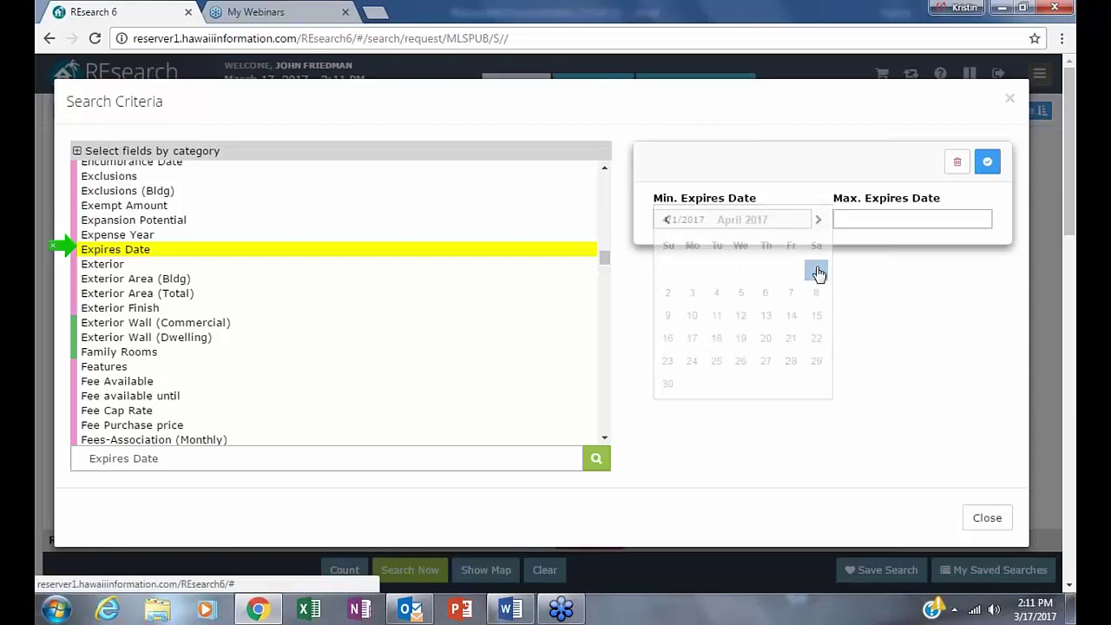
pyautogui.click(842, 216)
pyautogui.click(999, 246)
pyautogui.click(846, 409)
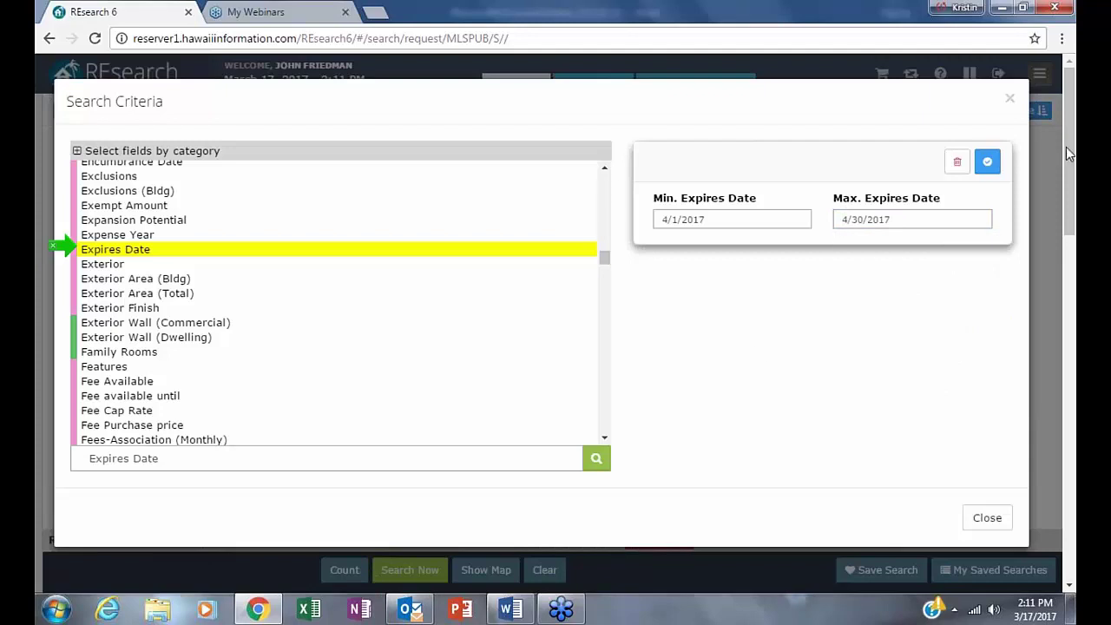
pyautogui.click(986, 161)
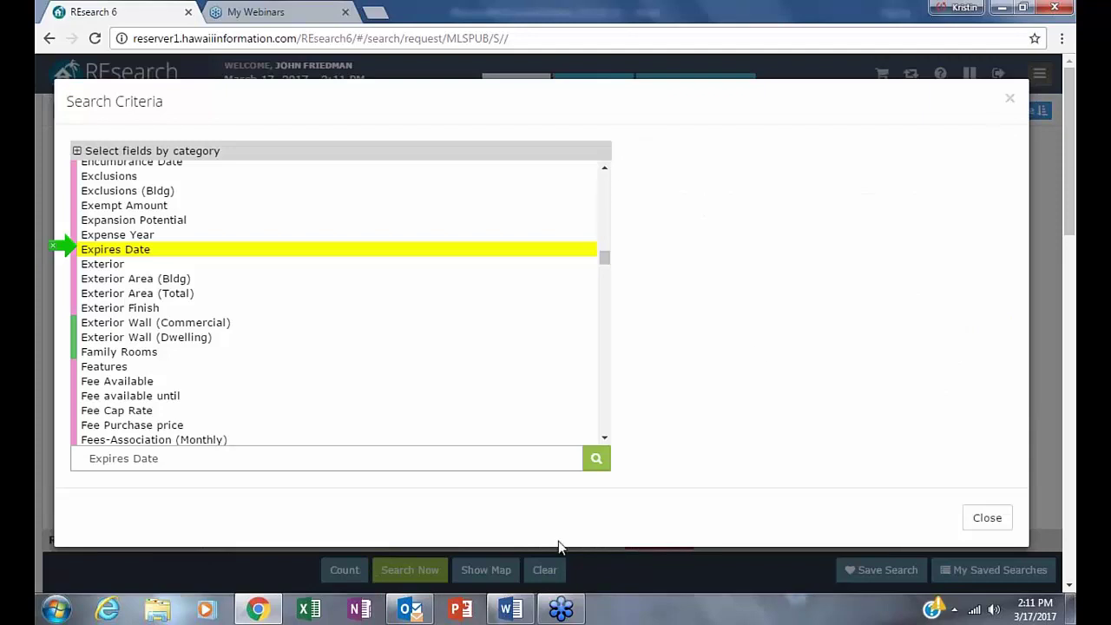
pyautogui.click(1006, 100)
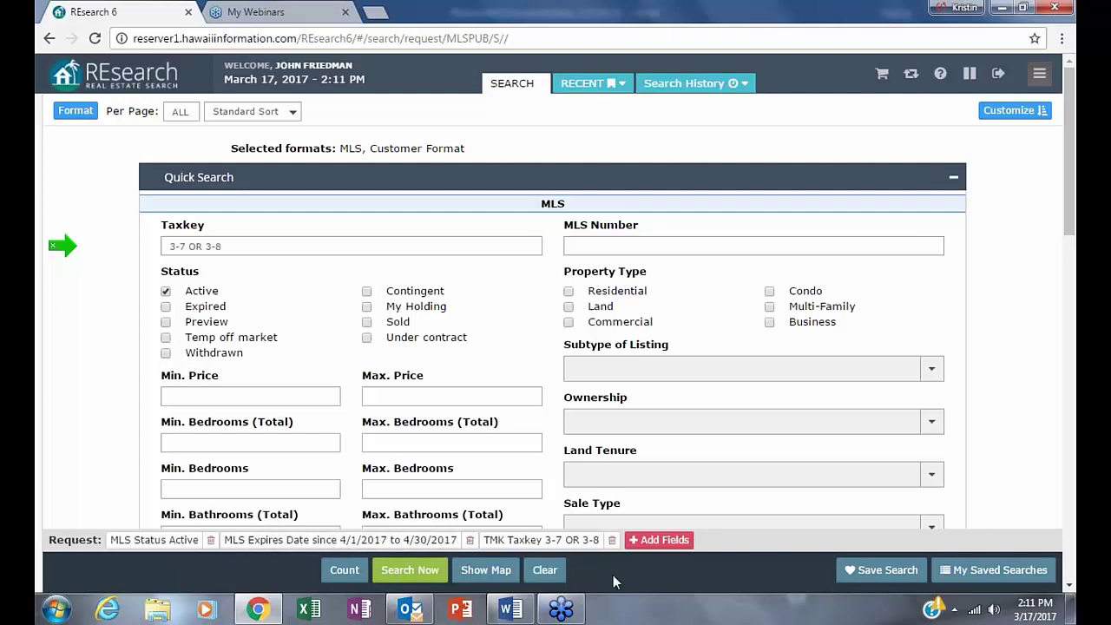
# - Run the search with the new expiry criteria and count the 97 matches
pyautogui.click(402, 571)
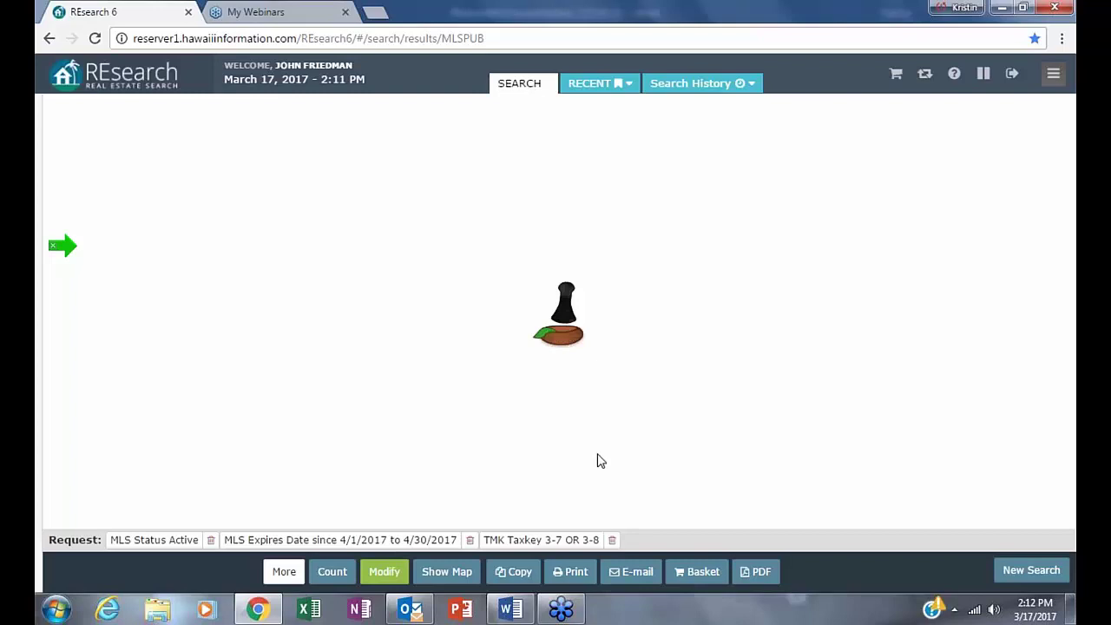
pyautogui.click(333, 573)
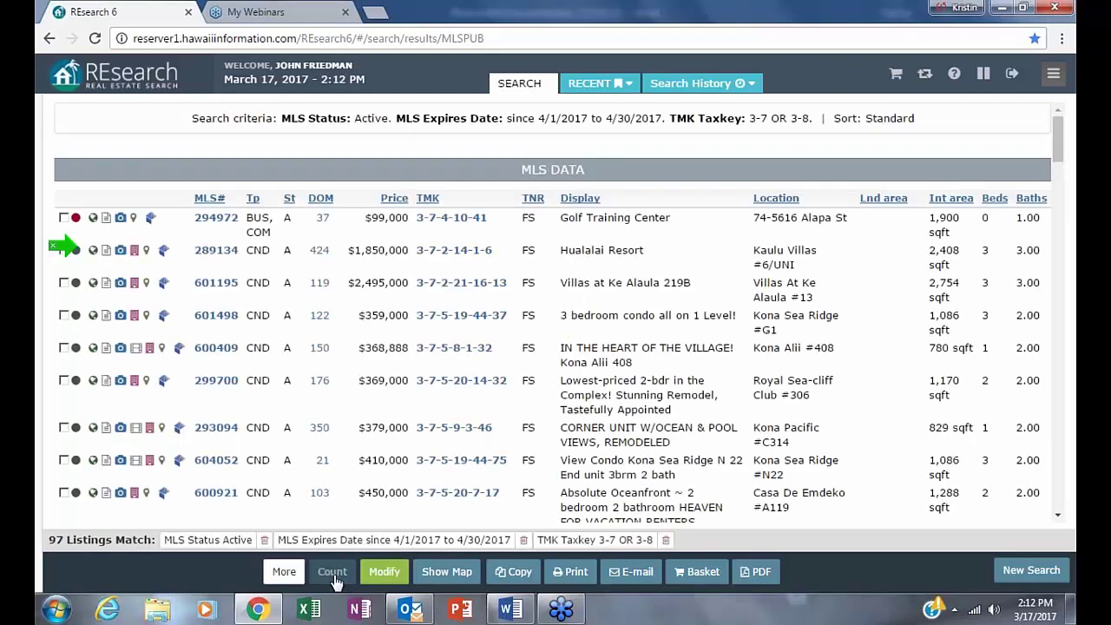
pyautogui.click(282, 573)
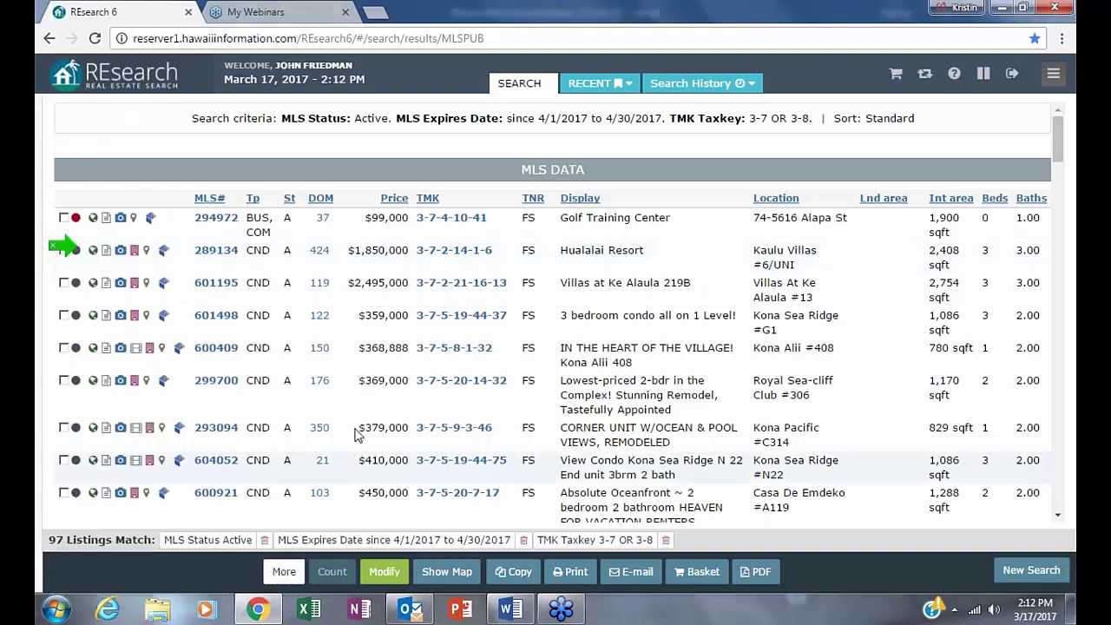
# - Sort the results by price, then by days on market longest first, and scroll through them
pyautogui.click(393, 199)
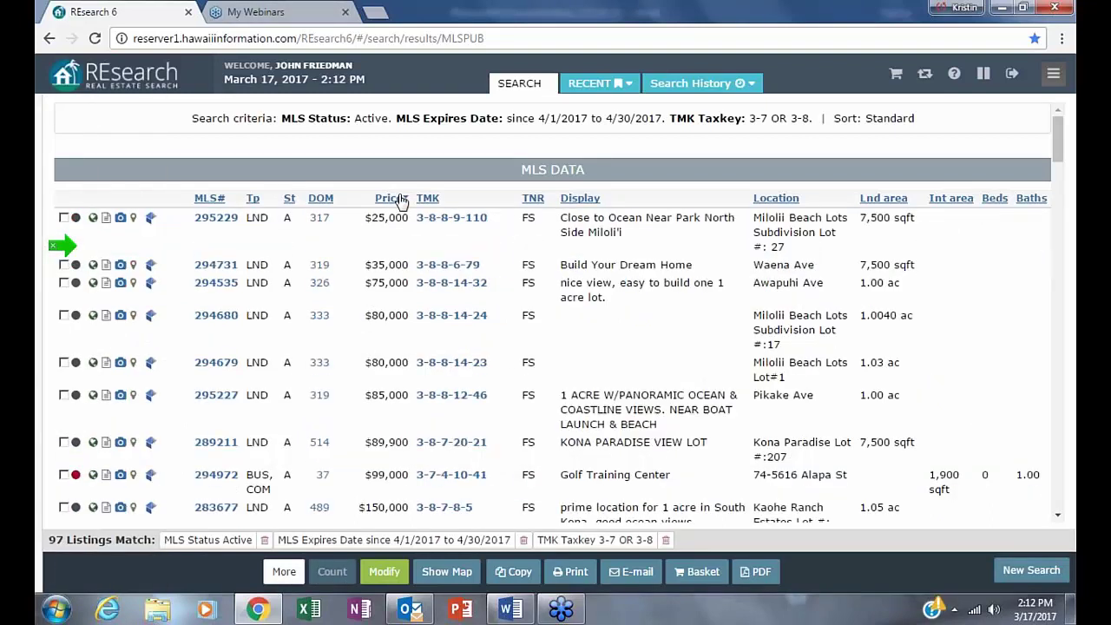
pyautogui.click(402, 200)
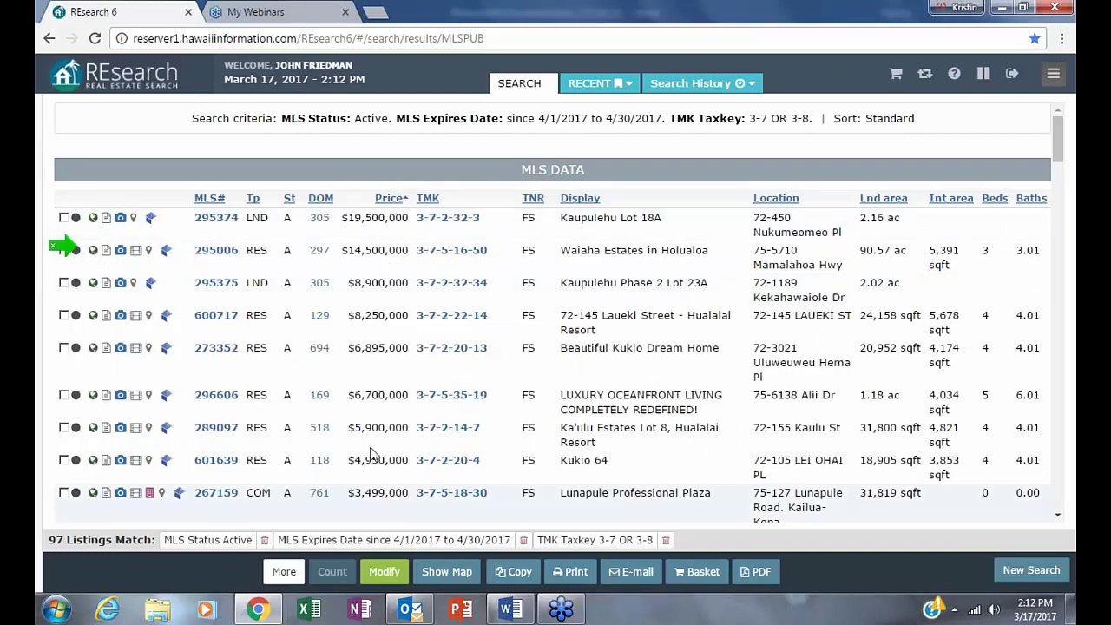
pyautogui.click(321, 200)
pyautogui.click(323, 199)
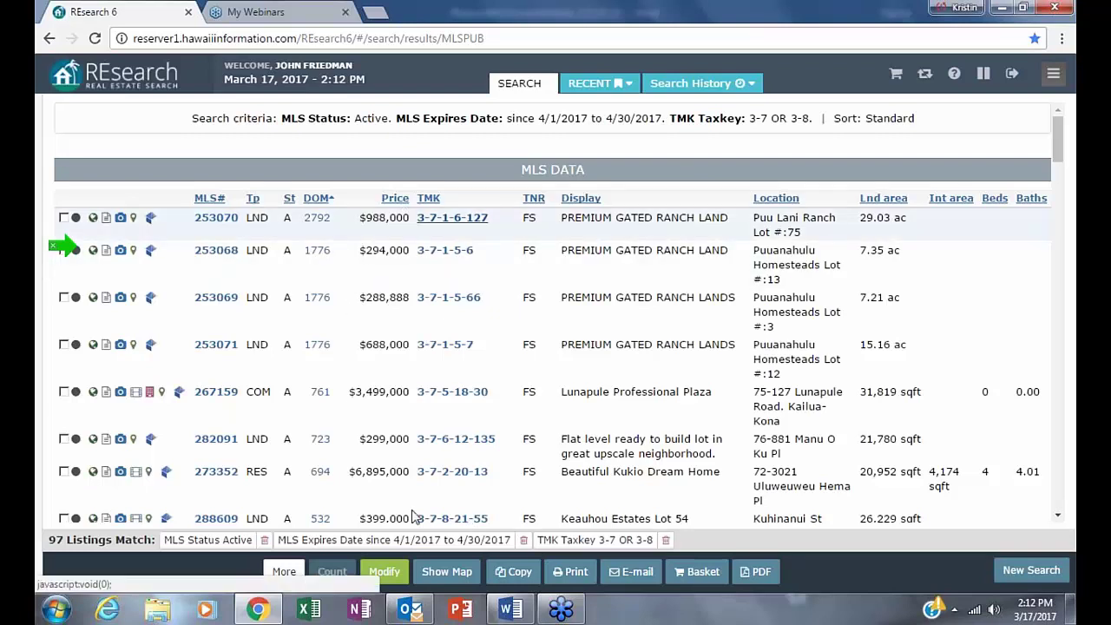
pyautogui.scroll(-5, 340, 371)
pyautogui.scroll(-10, 313, 492)
pyautogui.scroll(-10, 305, 516)
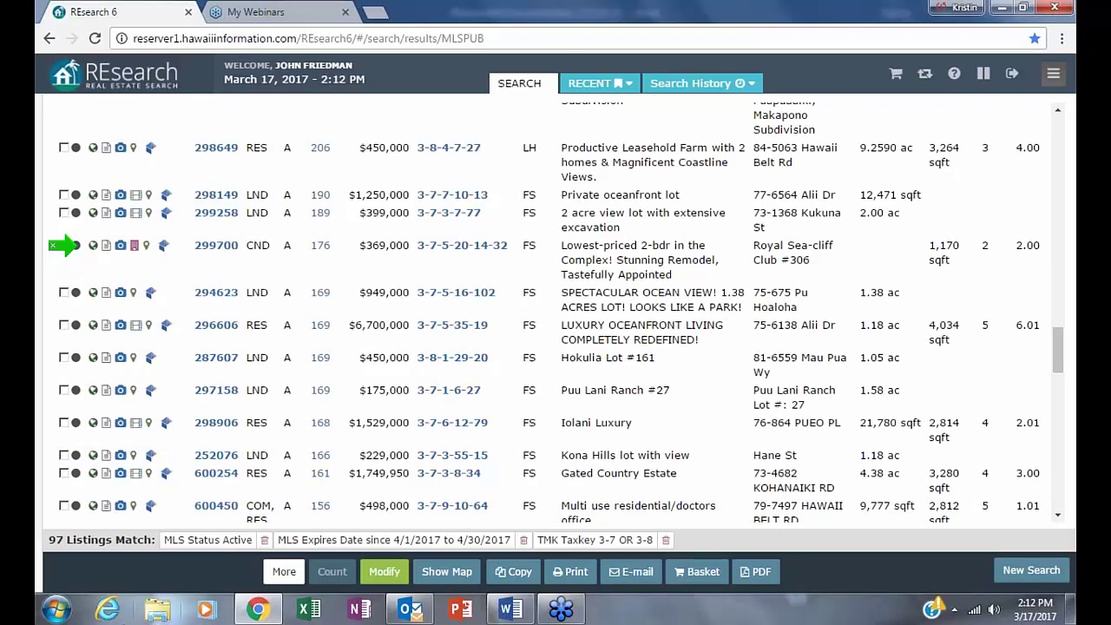
pyautogui.click(384, 572)
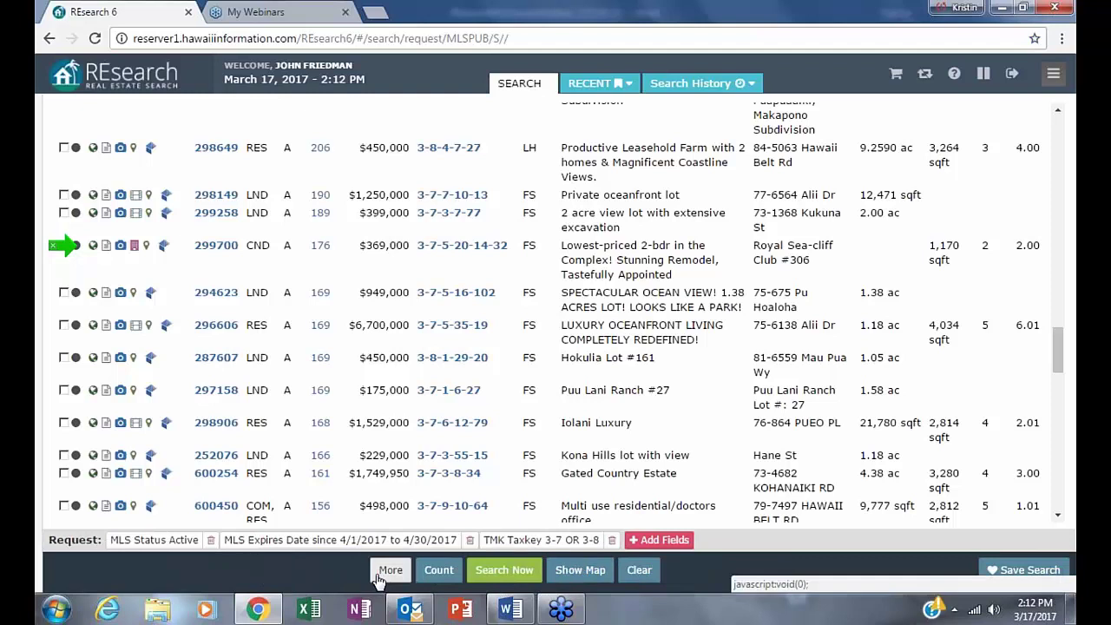
pyautogui.click(1039, 73)
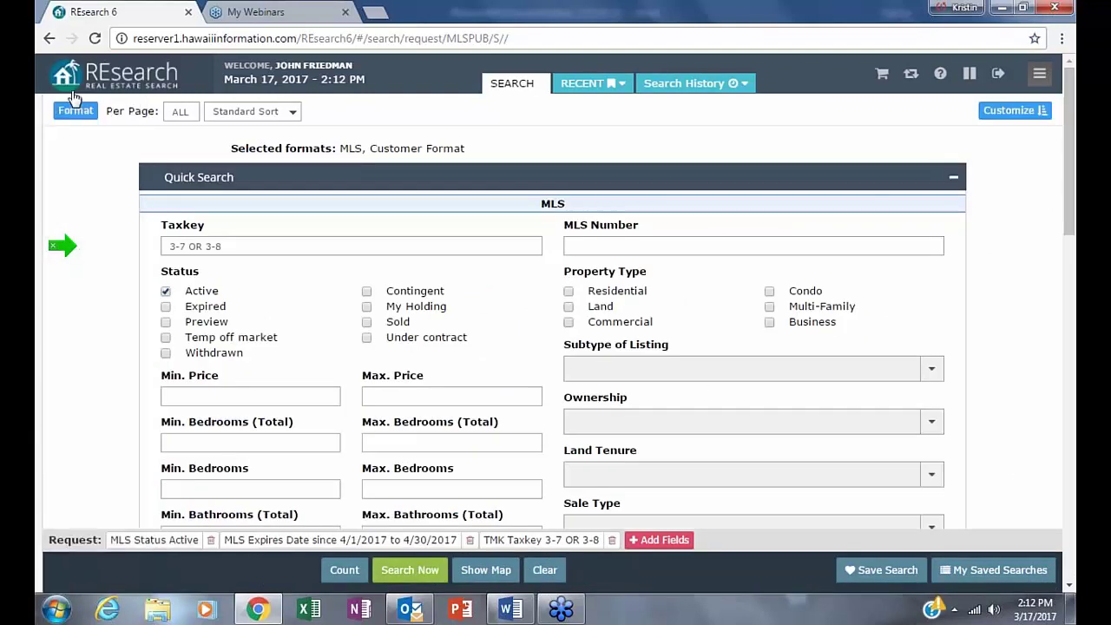
pyautogui.click(75, 112)
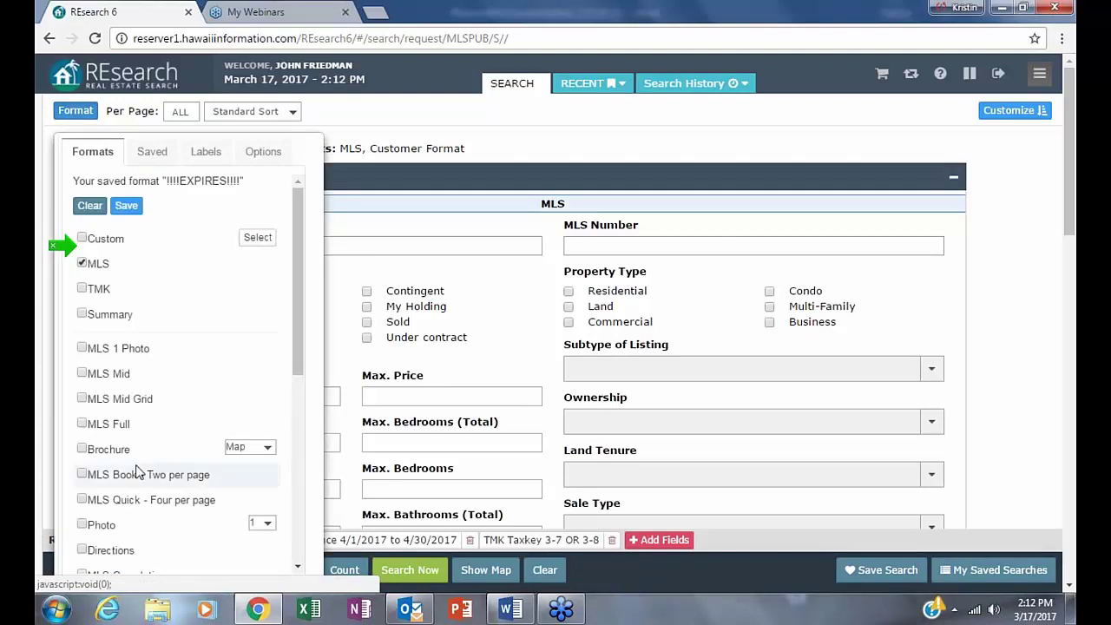
pyautogui.click(150, 152)
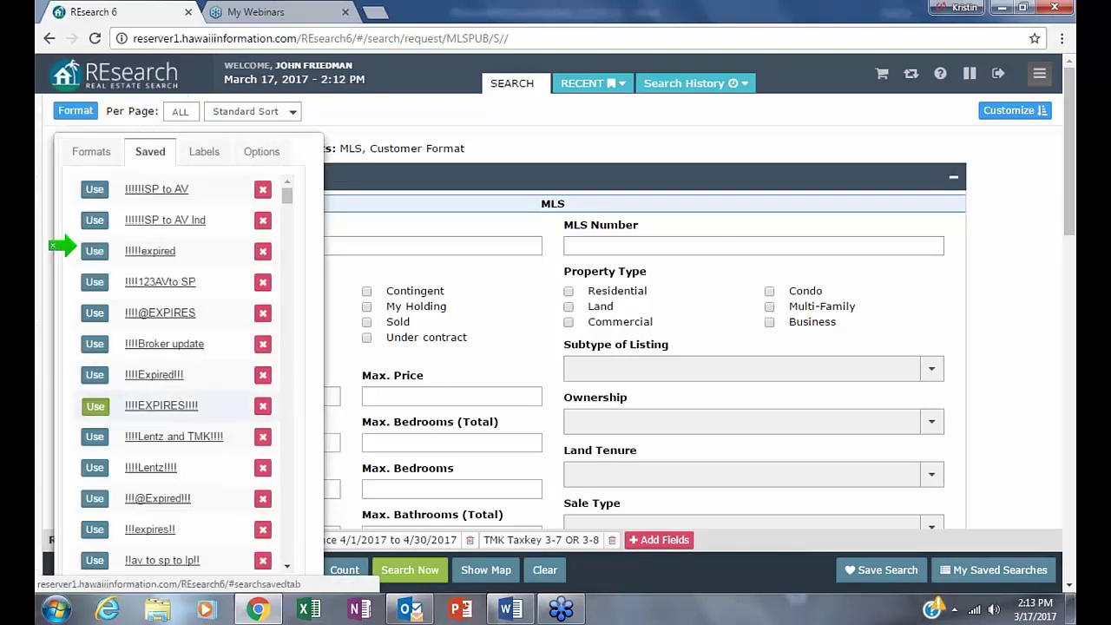
pyautogui.click(96, 406)
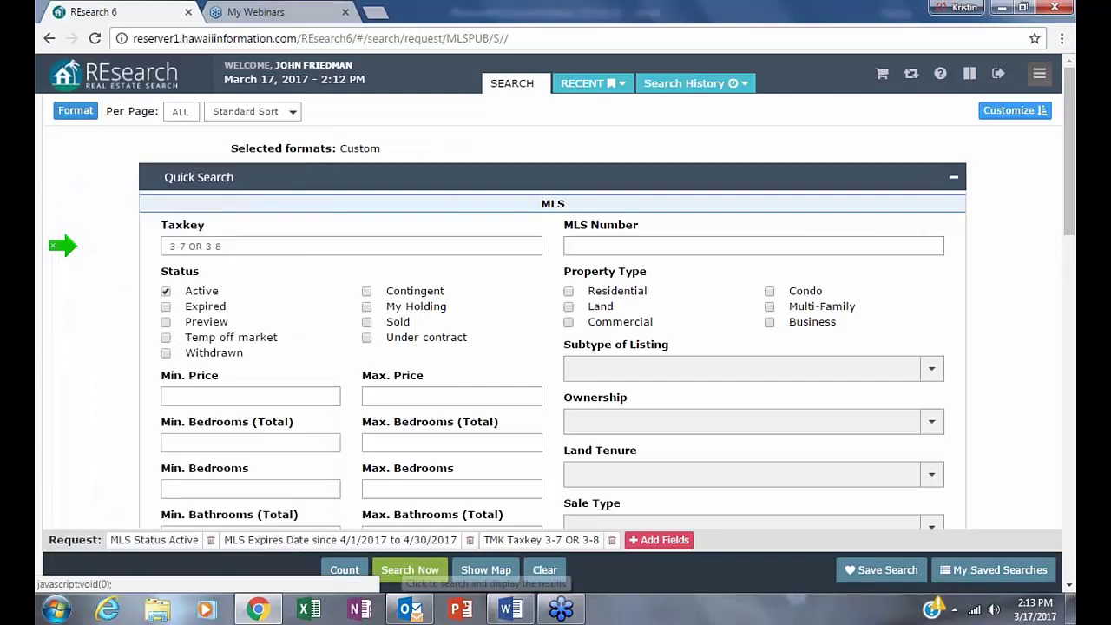
pyautogui.click(405, 571)
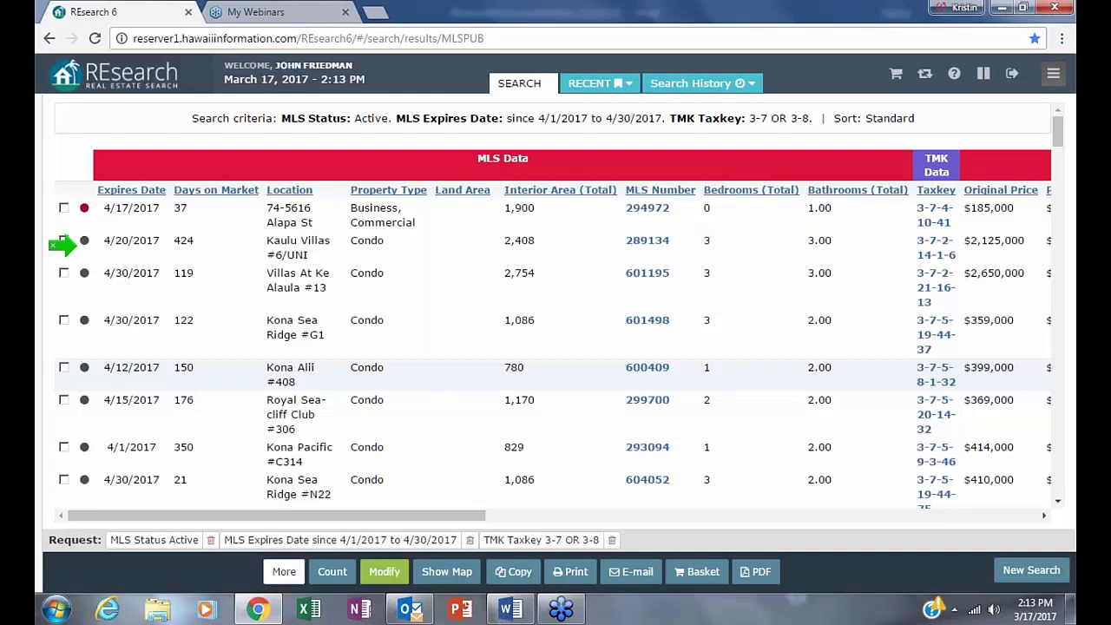
pyautogui.moveTo(39, 260)
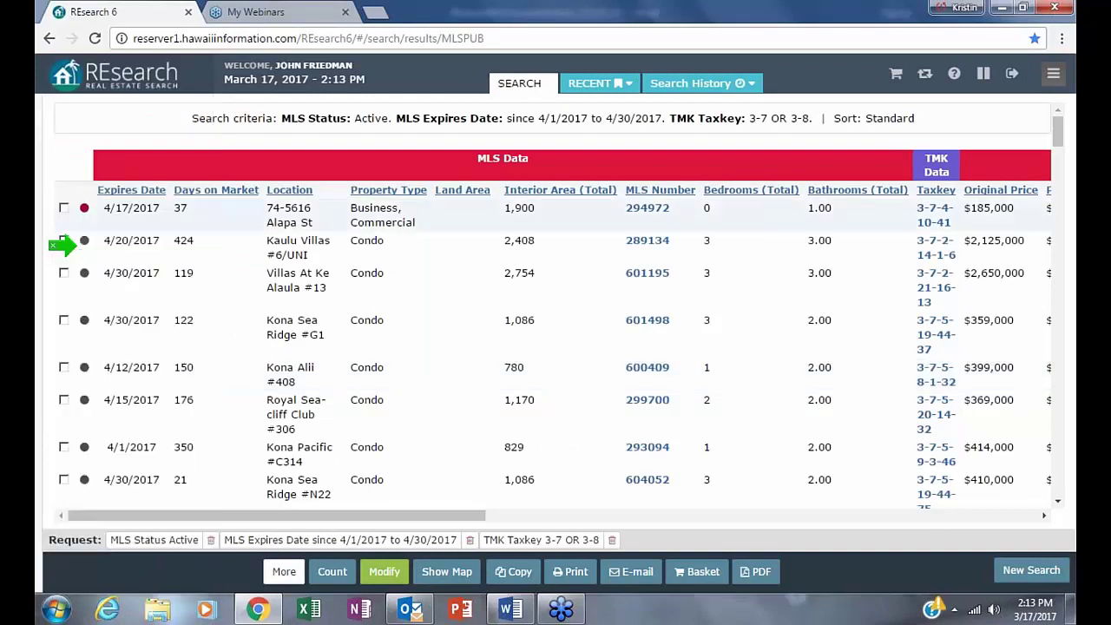
pyautogui.click(131, 190)
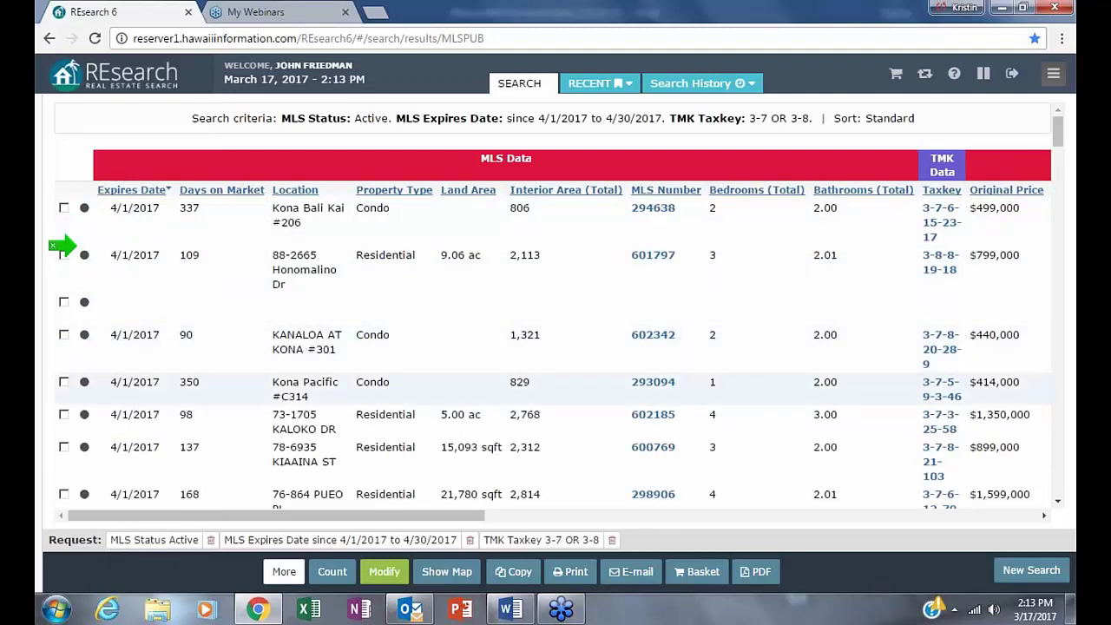
pyautogui.scroll(-3, 174, 482)
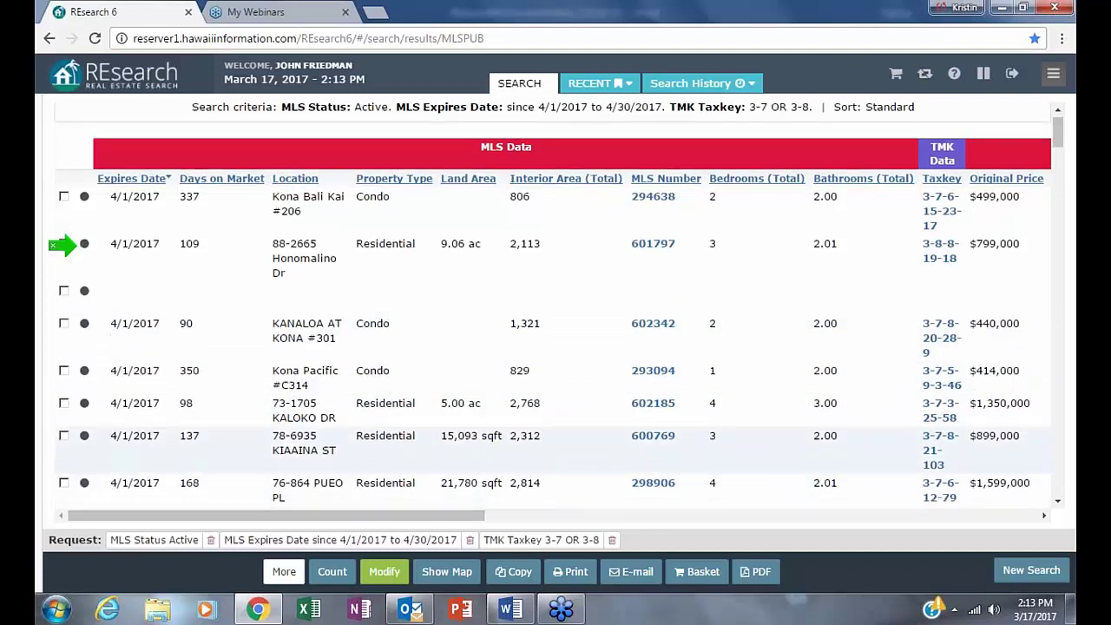
pyautogui.scroll(-1, 182, 477)
pyautogui.scroll(1, 169, 451)
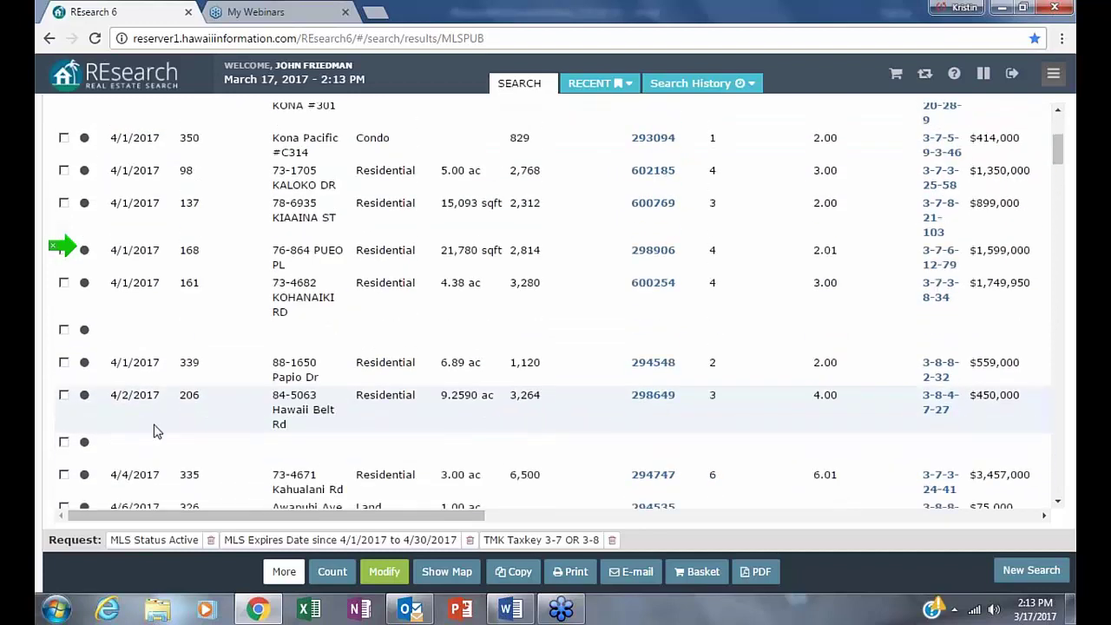
pyautogui.scroll(-2, 156, 447)
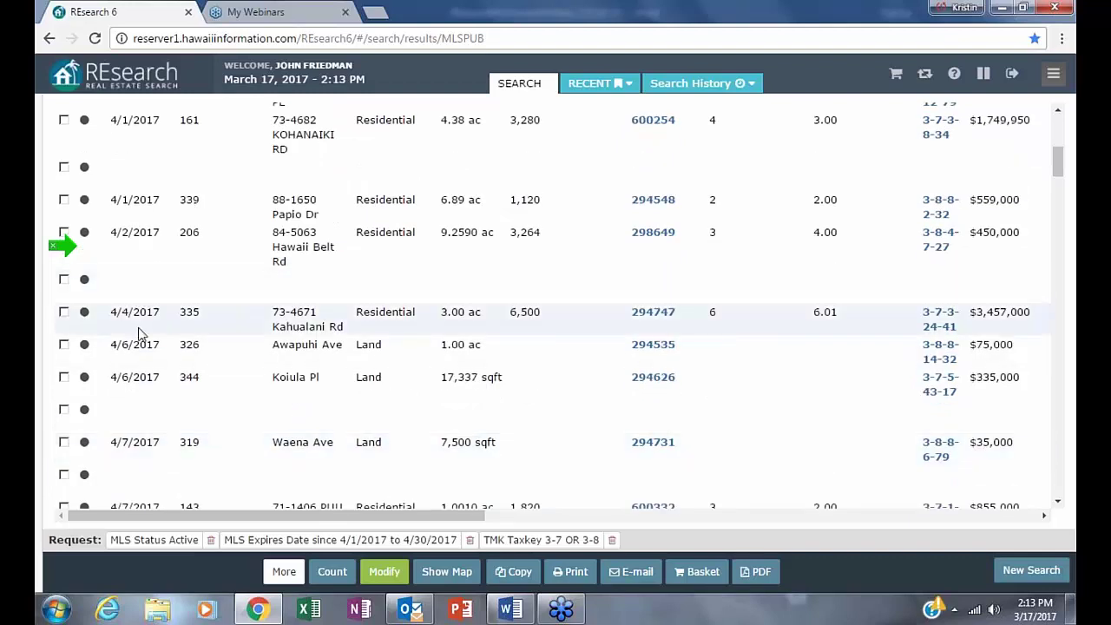
pyautogui.rightClick(134, 405)
pyautogui.scroll(-1, 133, 458)
pyautogui.scroll(-1, 133, 458)
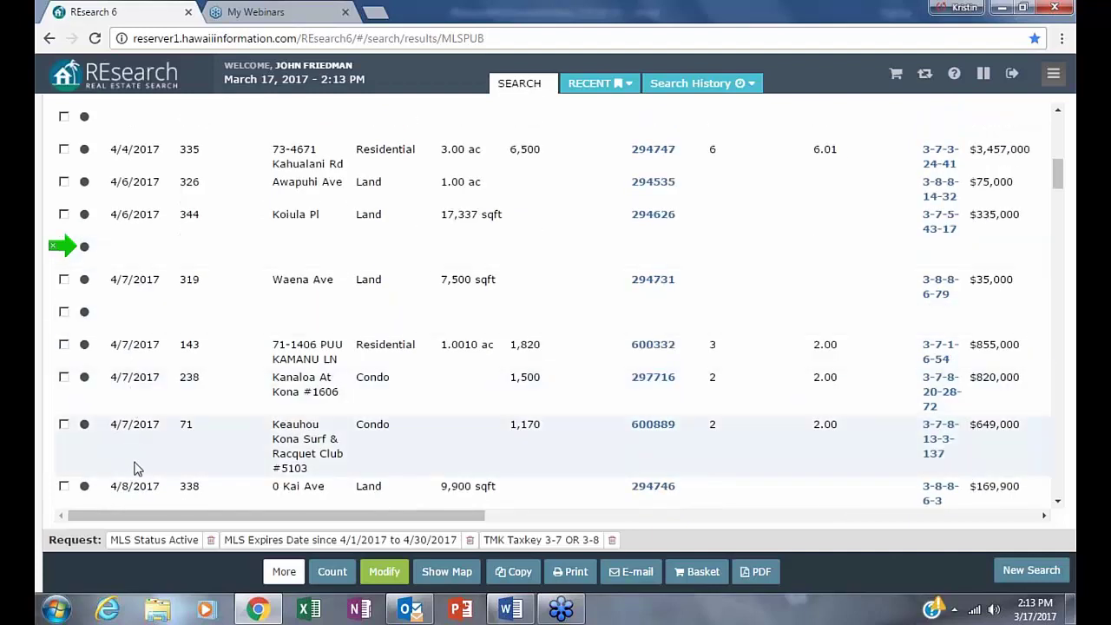
pyautogui.scroll(-1, 134, 468)
pyautogui.scroll(-2, 135, 469)
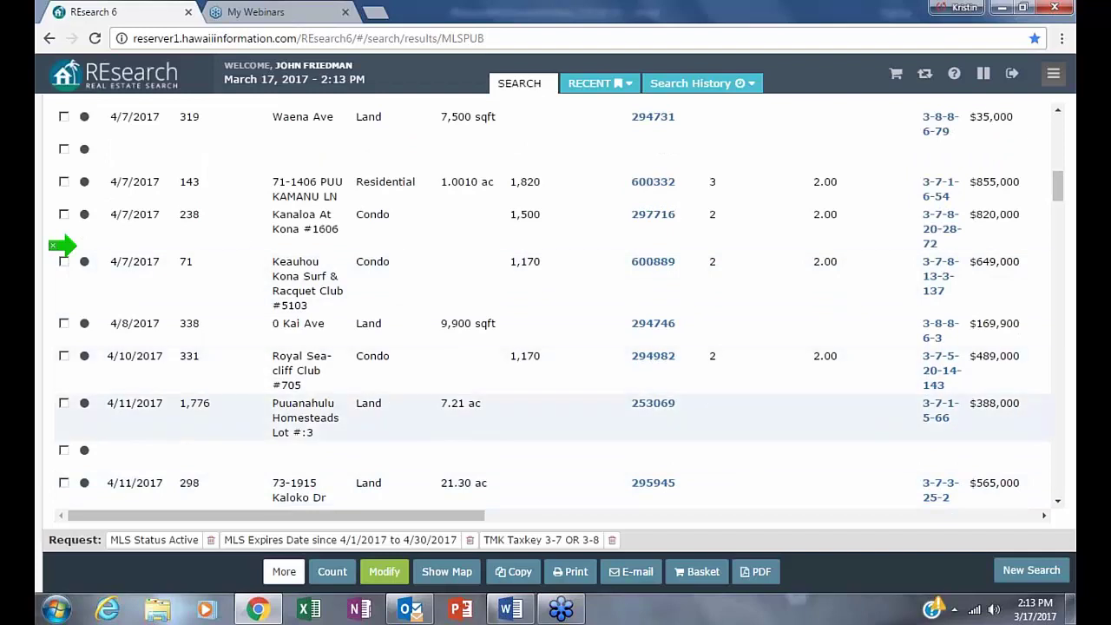
pyautogui.scroll(1, 646, 416)
pyautogui.scroll(5, 646, 416)
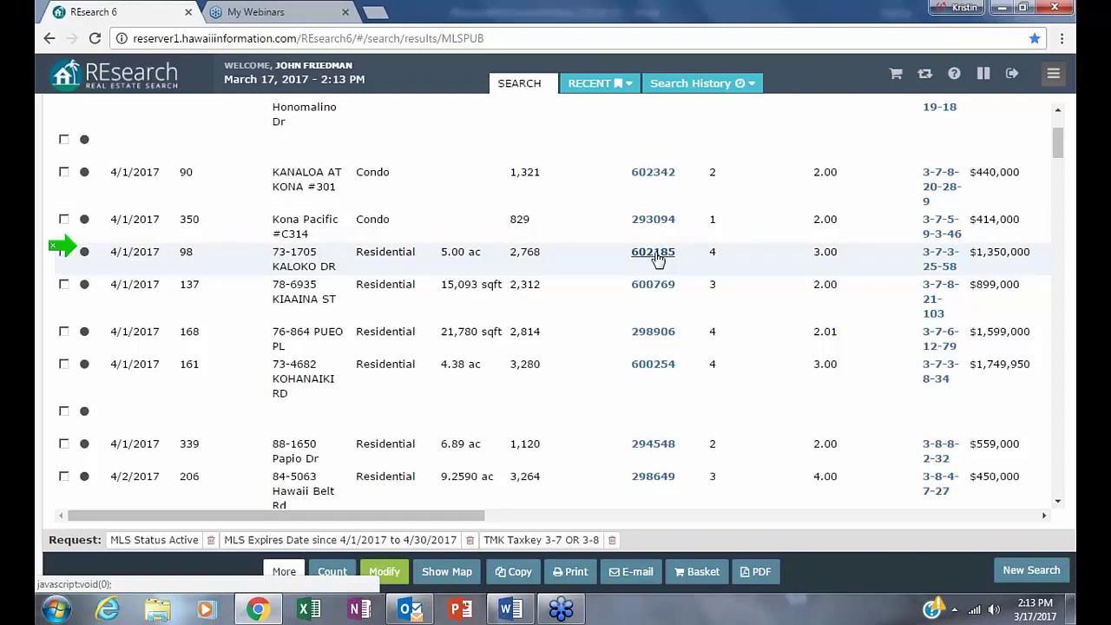
# - Open listing 602185's tax record for taxkey 3-7-3-25-58 and highlight the tax payer and owner names
pyautogui.click(653, 252)
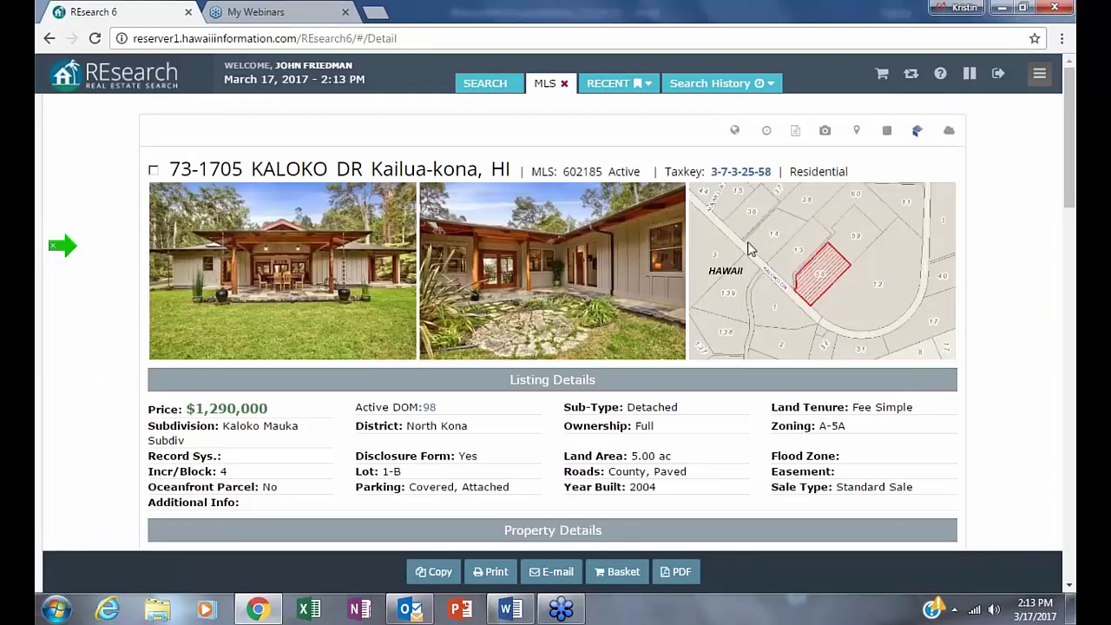
pyautogui.click(741, 171)
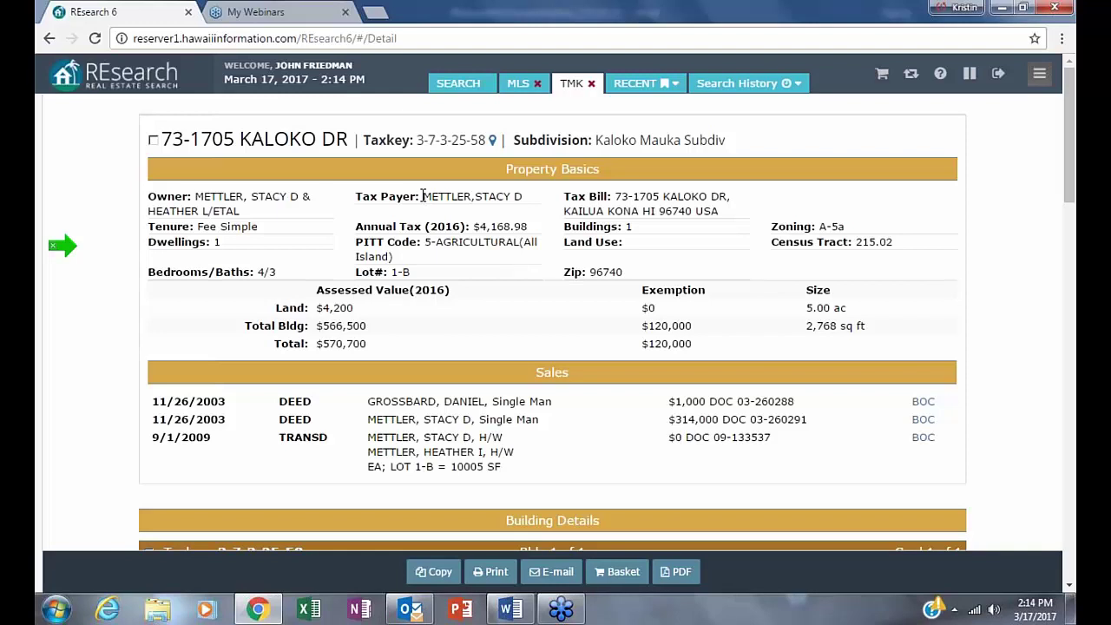
pyautogui.tripleClick(491, 191)
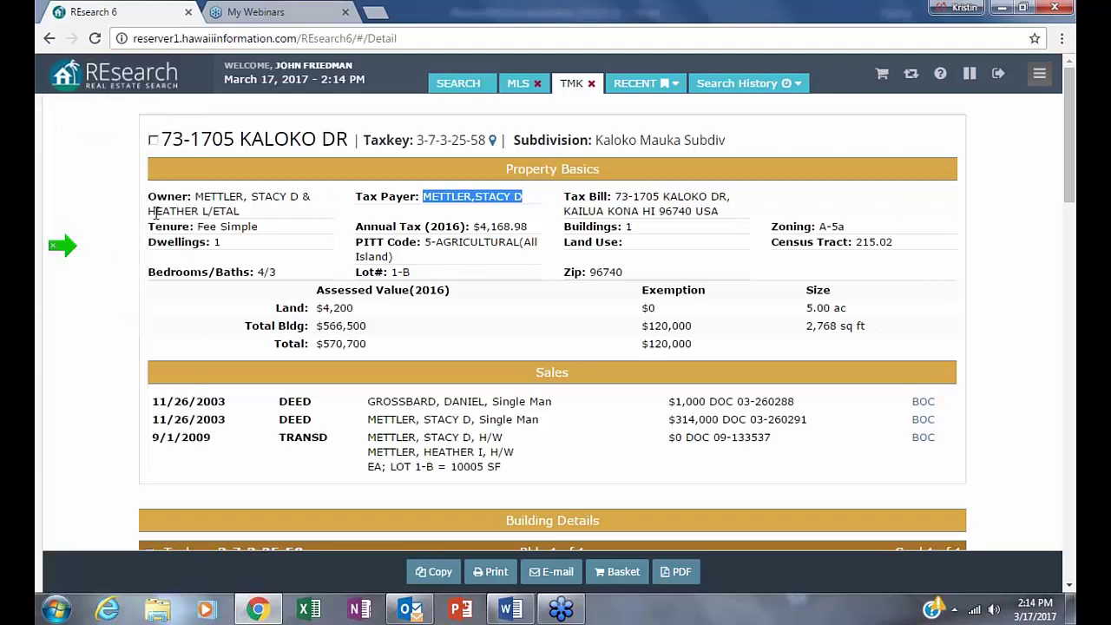
pyautogui.click(199, 195)
pyautogui.moveTo(196, 196); pyautogui.dragTo(349, 203)
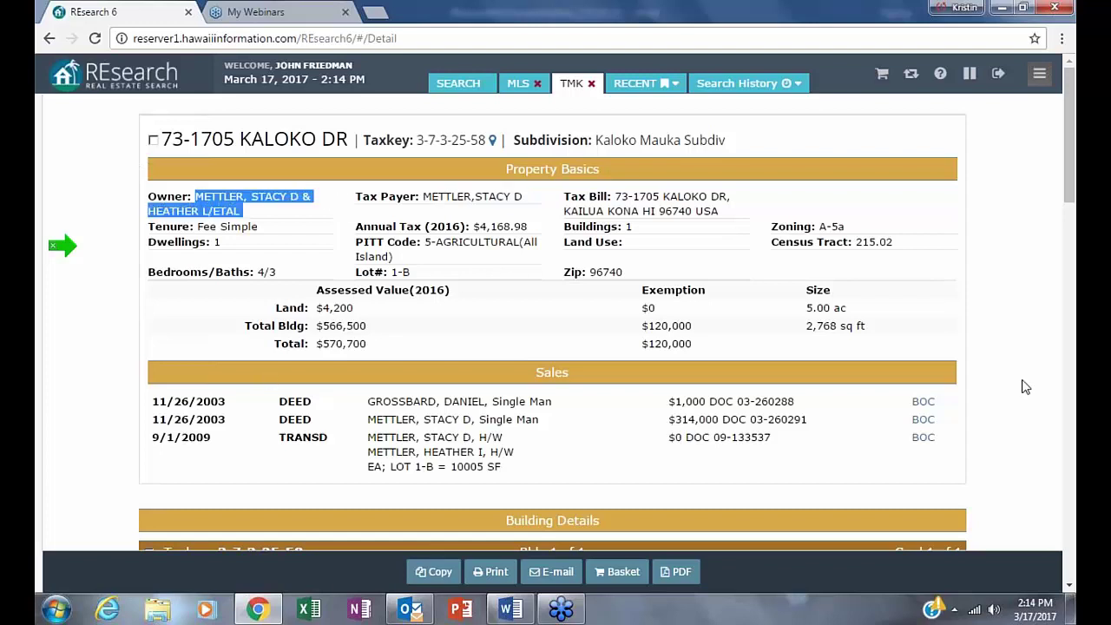
pyautogui.click(581, 210)
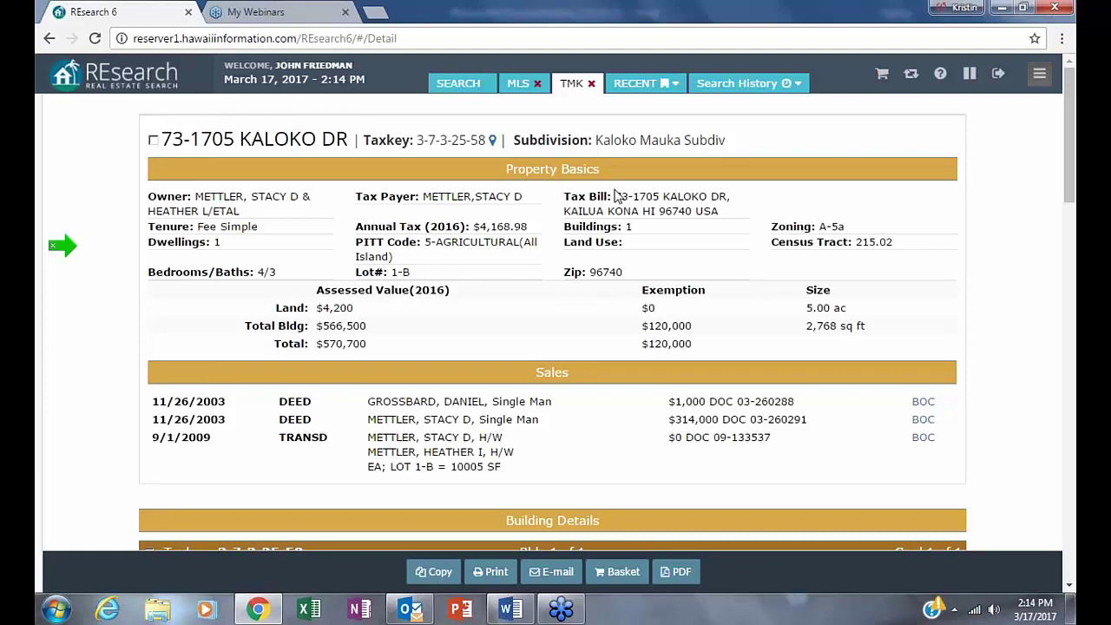
# - Highlight the tax bill address, tenure and assessment values, then return to the results
pyautogui.moveTo(619, 196); pyautogui.dragTo(695, 243)
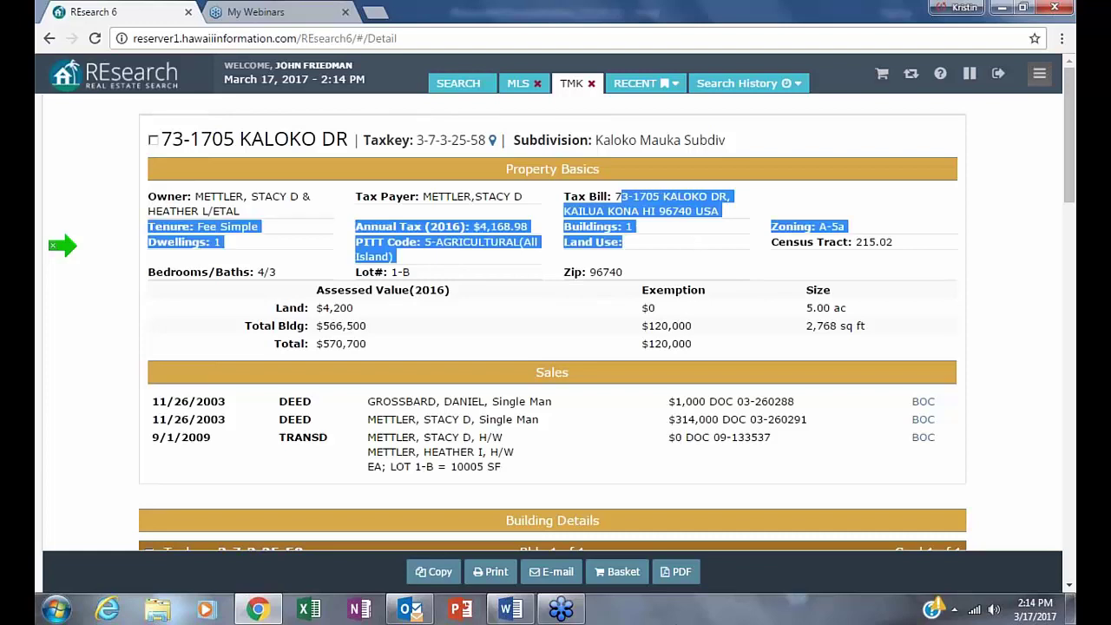
pyautogui.click(641, 328)
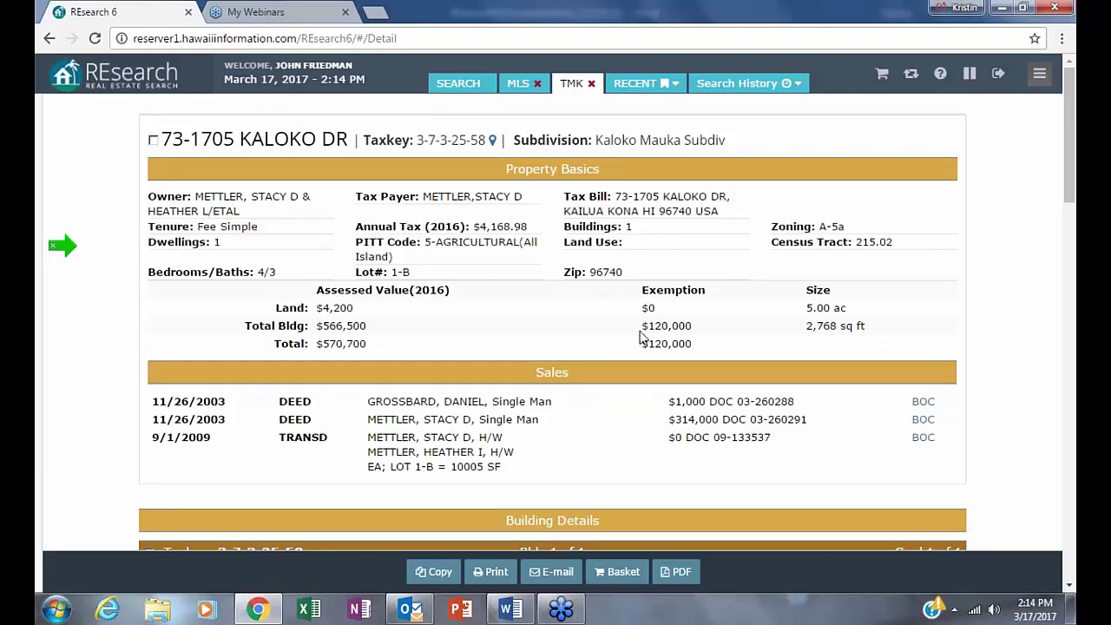
pyautogui.moveTo(649, 327); pyautogui.dragTo(746, 340)
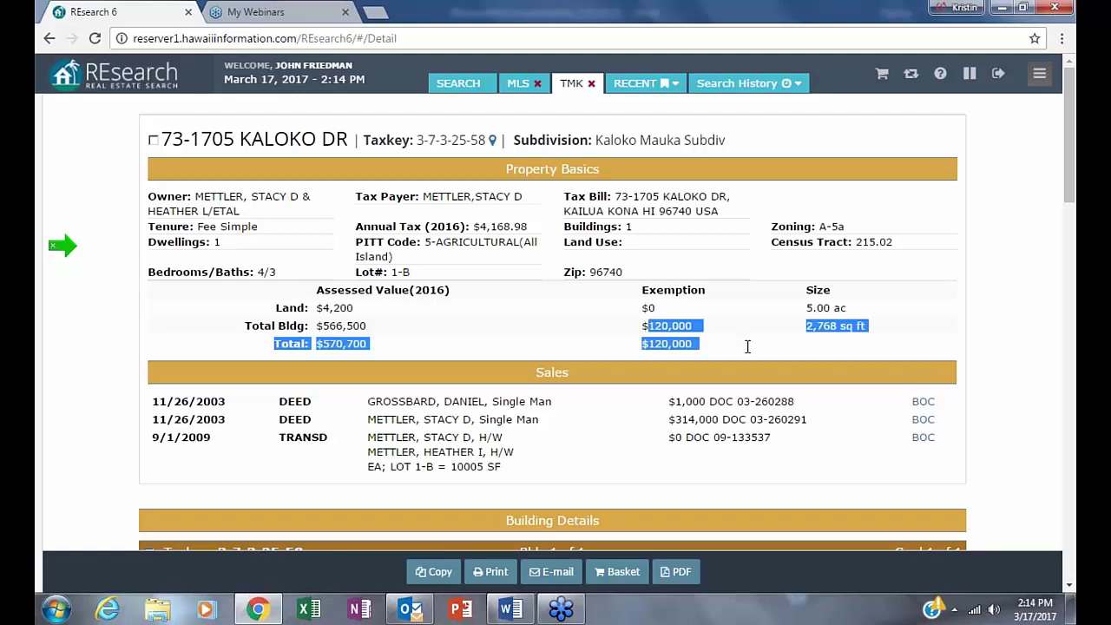
pyautogui.click(612, 438)
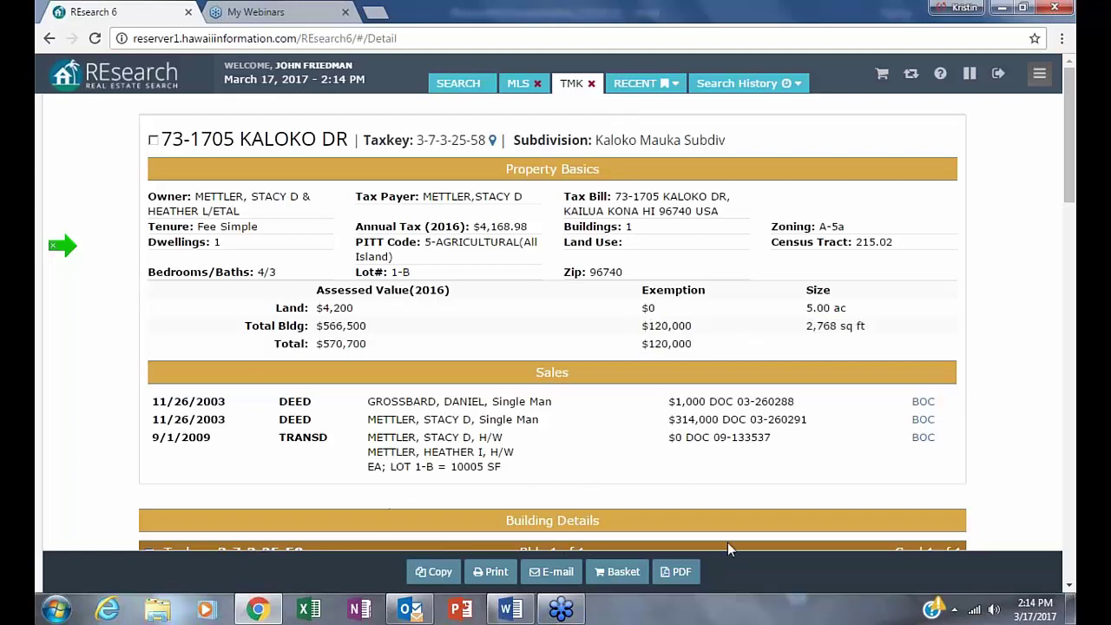
pyautogui.click(458, 82)
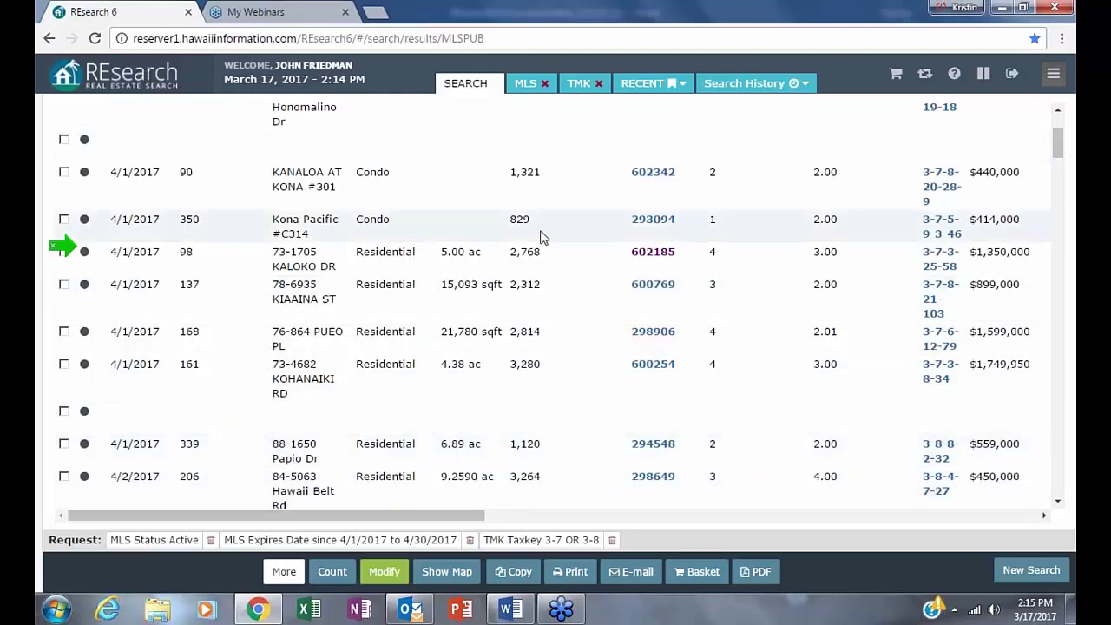
pyautogui.click(648, 259)
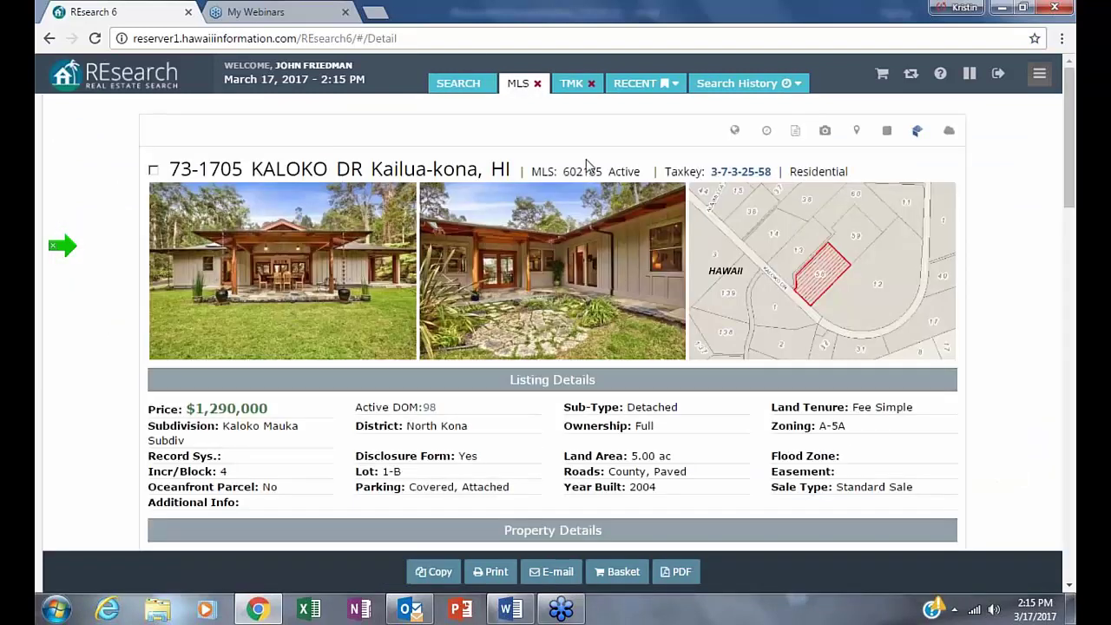
pyautogui.doubleClick(642, 171)
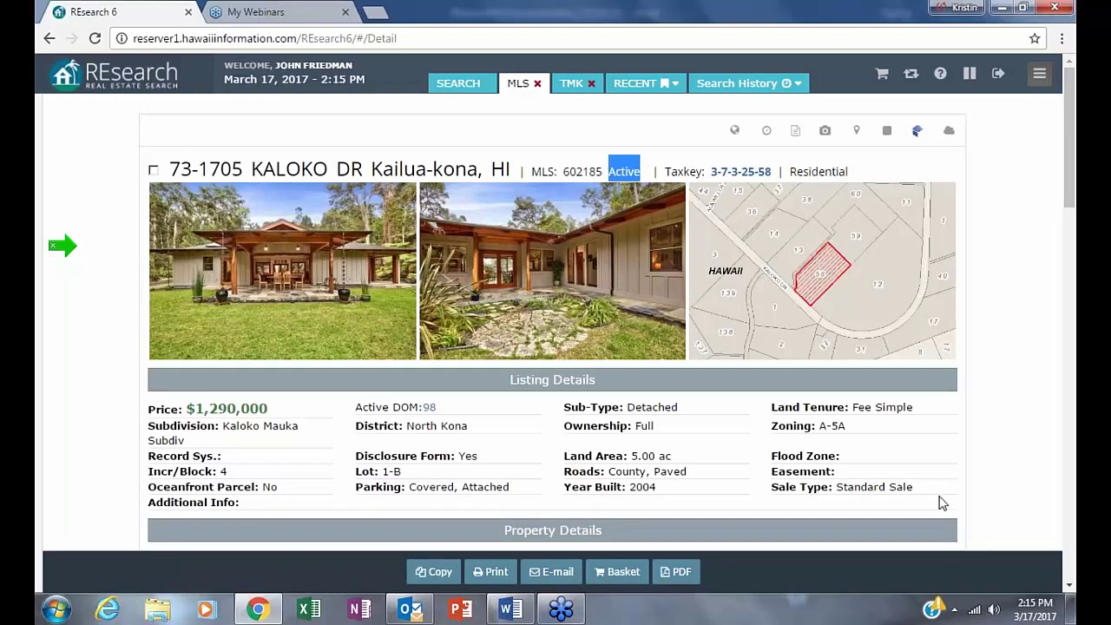
pyautogui.scroll(-4, 897, 515)
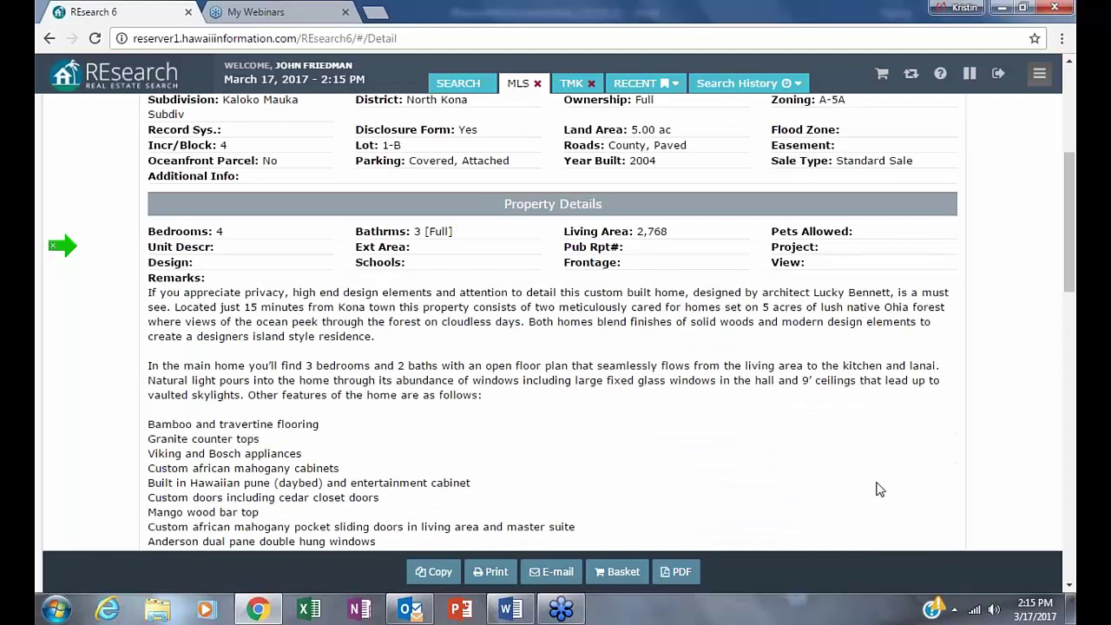
pyautogui.scroll(-10, 877, 489)
pyautogui.scroll(-4, 872, 485)
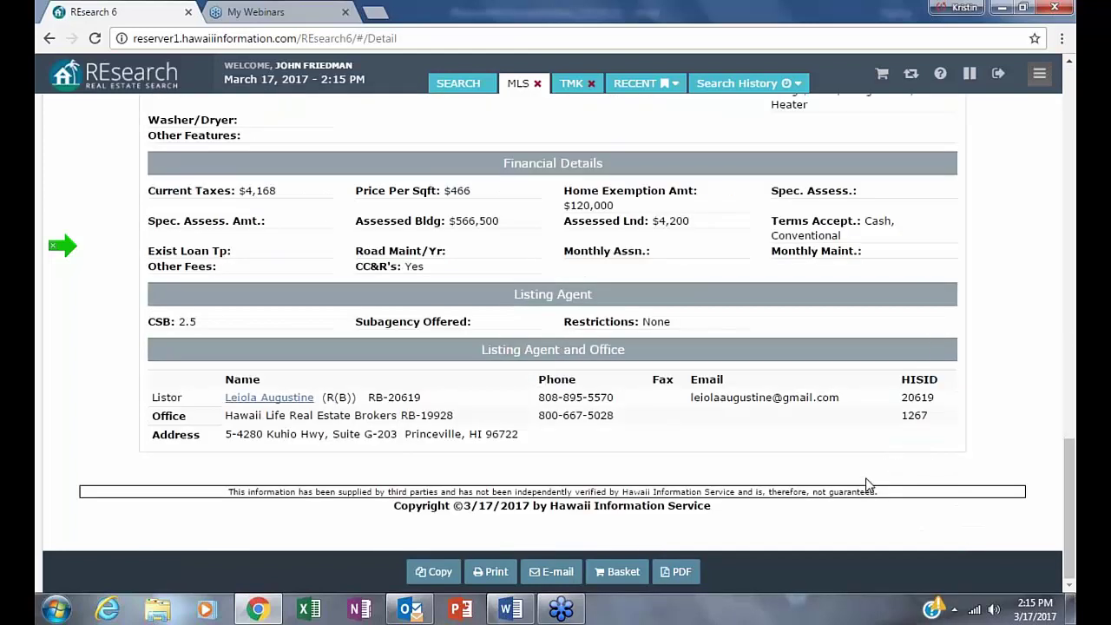
pyautogui.scroll(5, 867, 484)
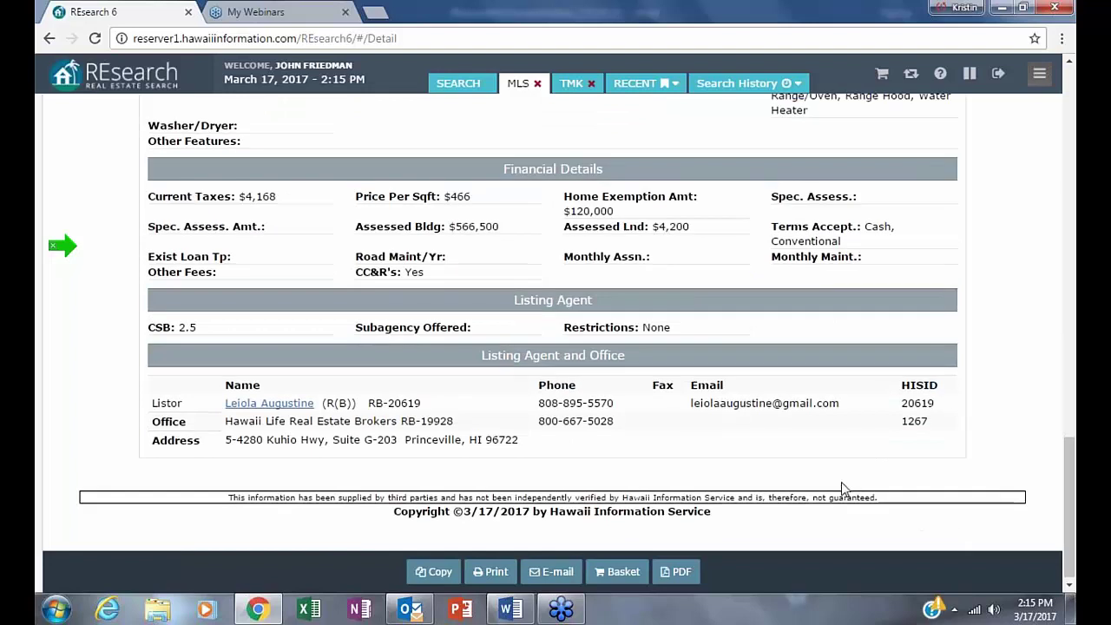
pyautogui.scroll(10, 842, 486)
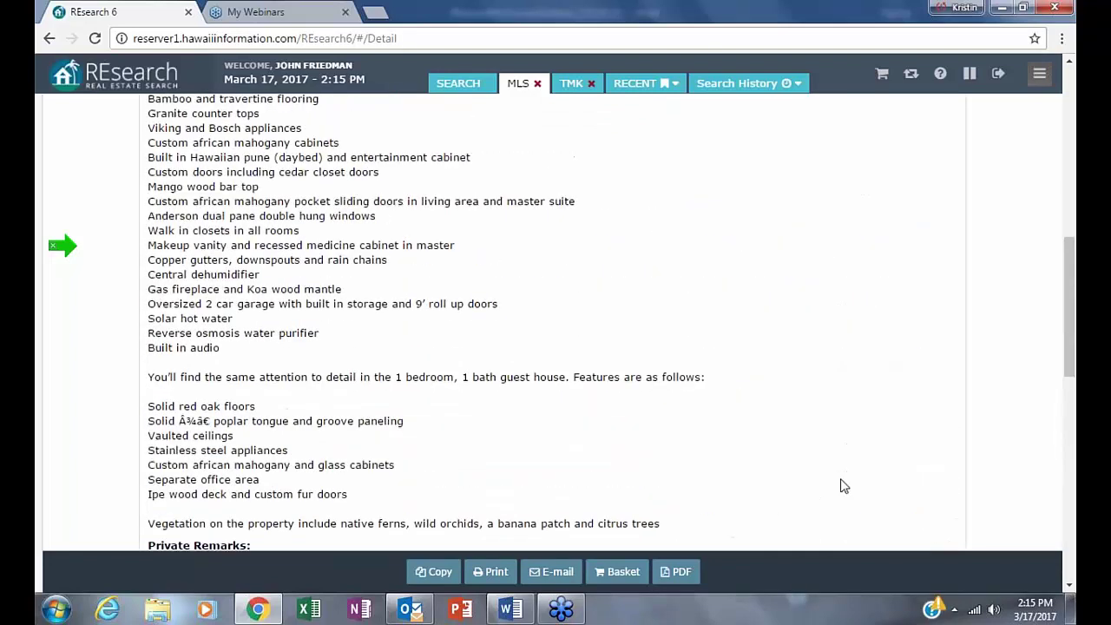
pyautogui.scroll(-10, 840, 486)
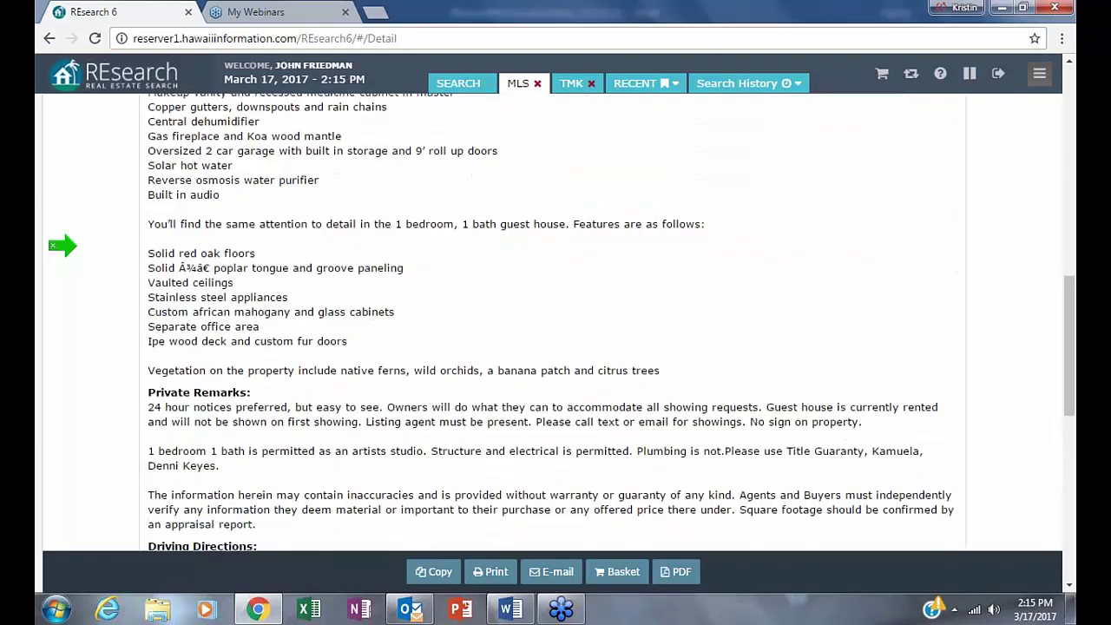
pyautogui.scroll(-2, 739, 493)
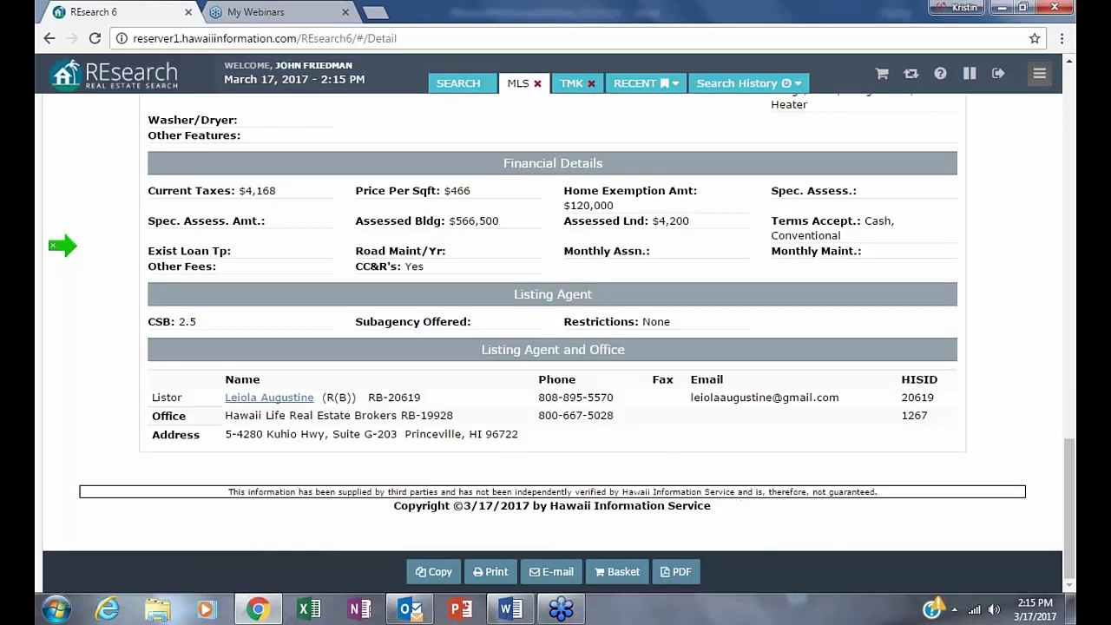
pyautogui.scroll(6, 686, 508)
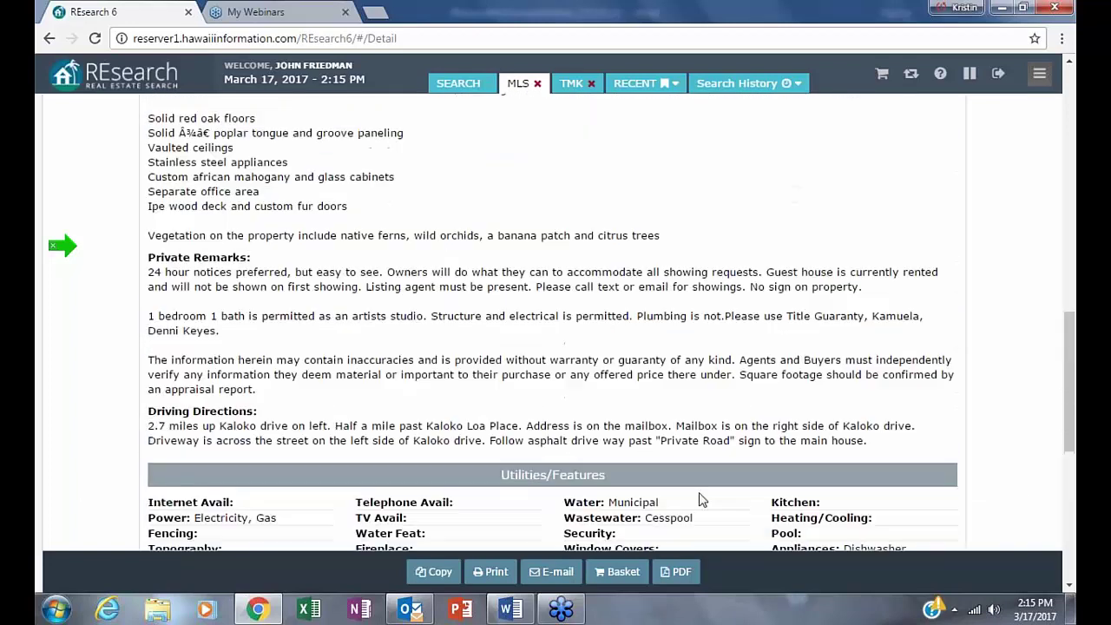
pyautogui.scroll(6, 700, 497)
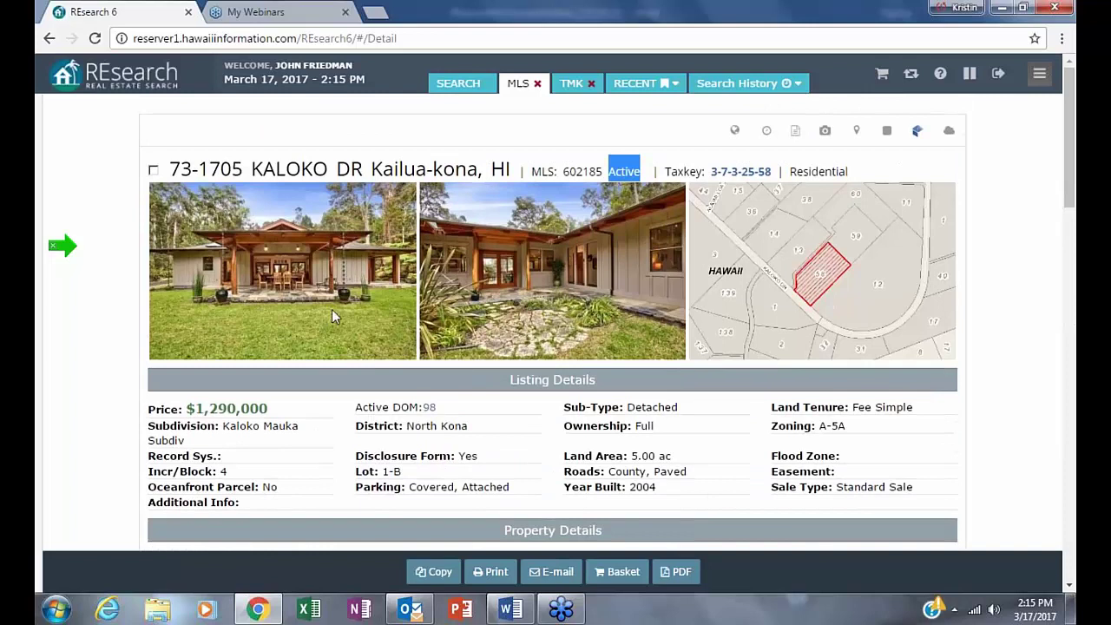
pyautogui.moveTo(560, 171); pyautogui.dragTo(676, 171)
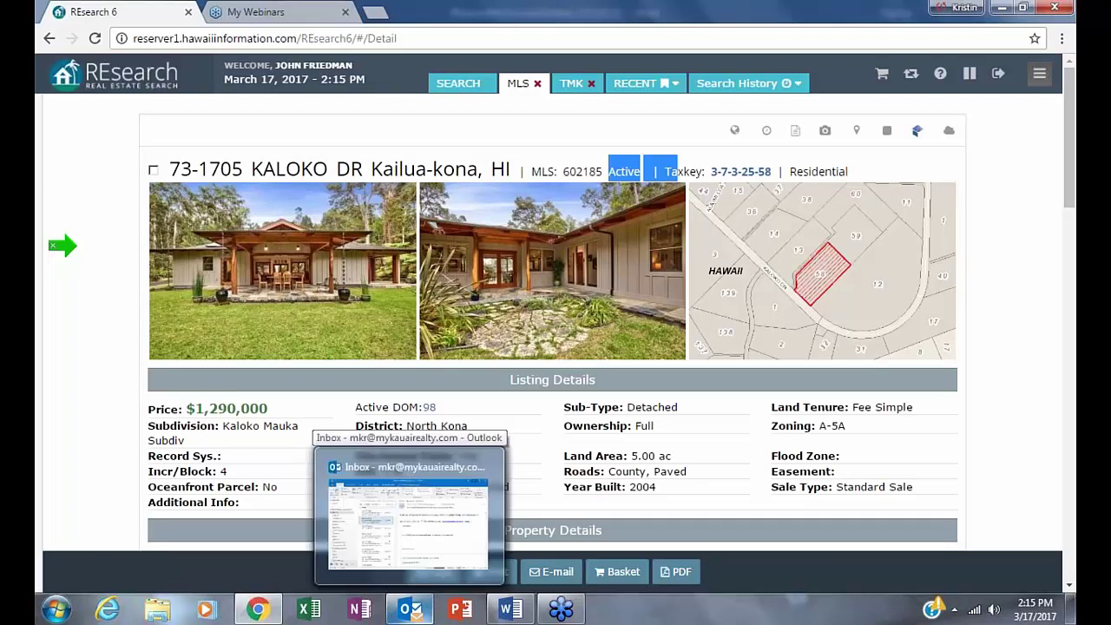
pyautogui.click(1019, 437)
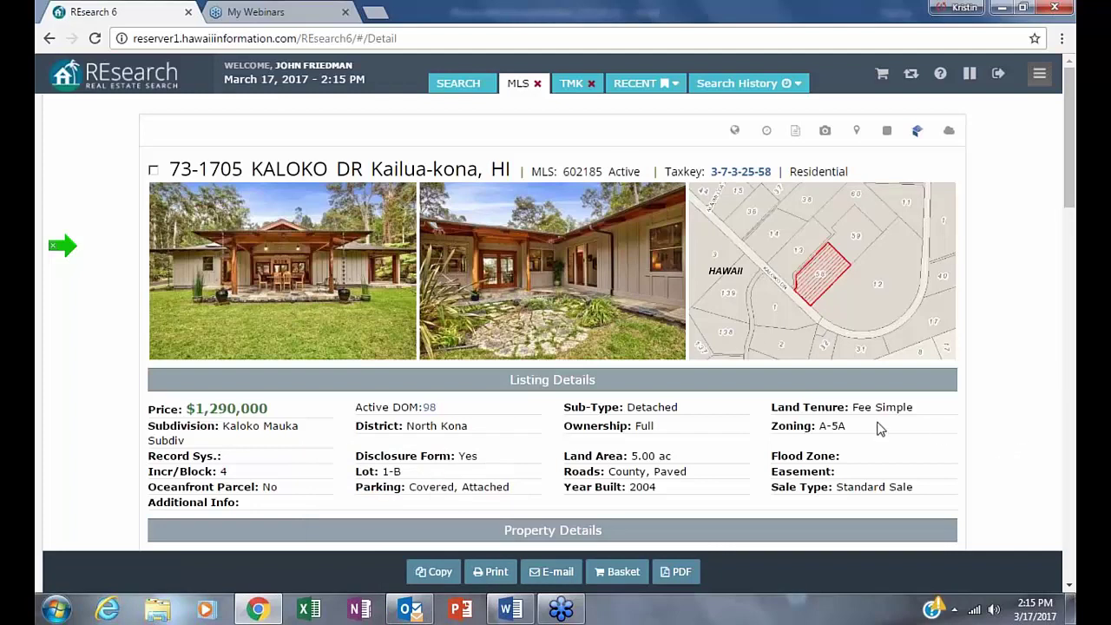
pyautogui.rightClick(737, 489)
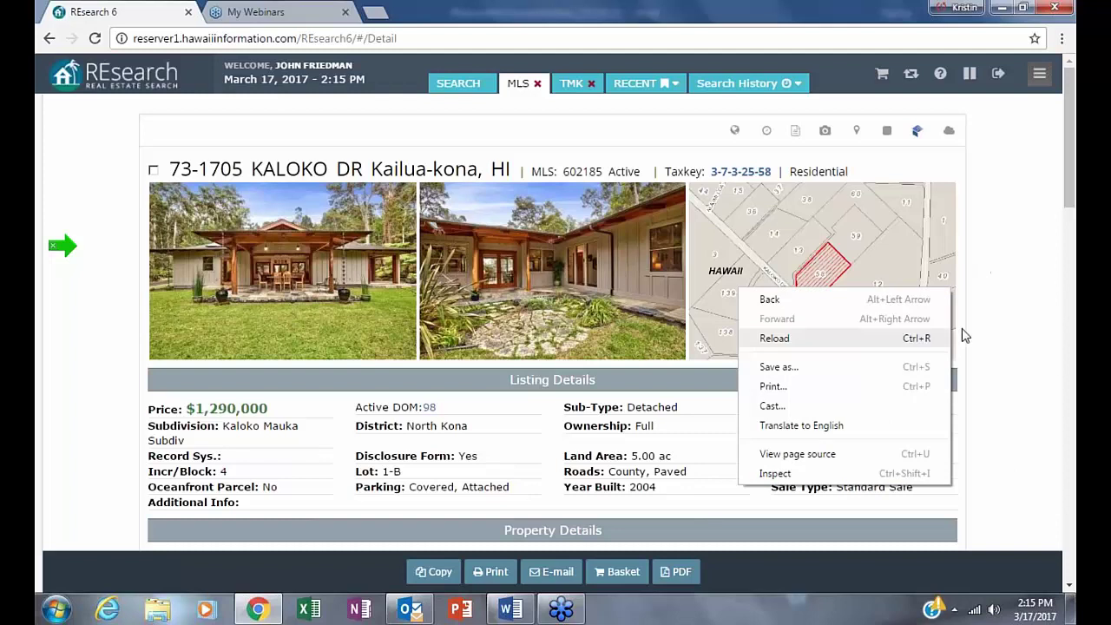
pyautogui.scroll(-1, 1074, 313)
pyautogui.scroll(-12, 893, 405)
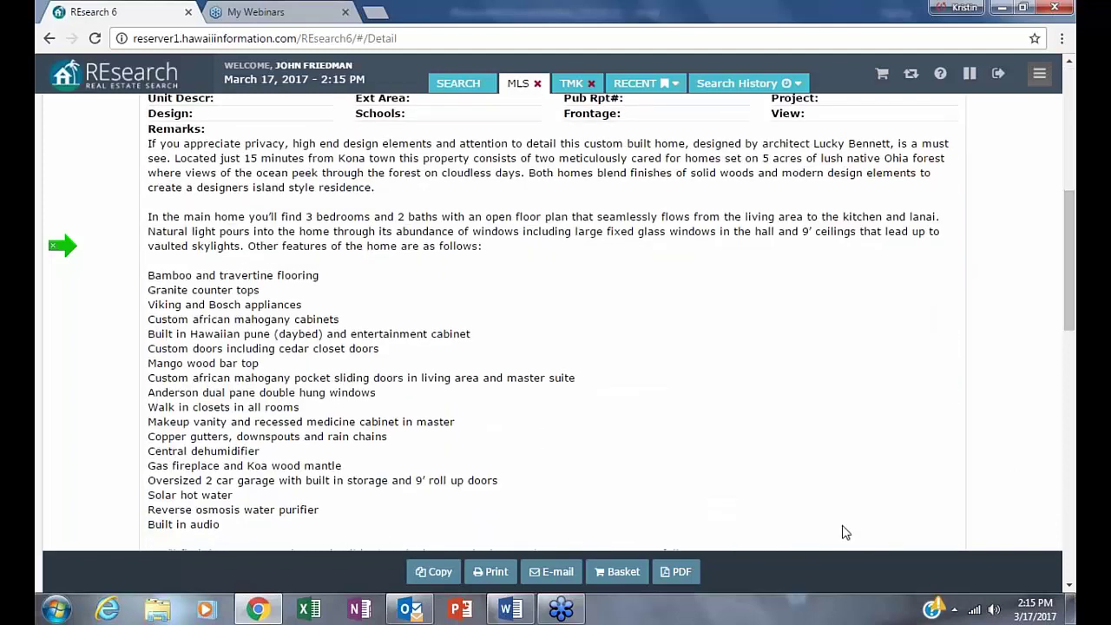
pyautogui.scroll(-5, 350, 499)
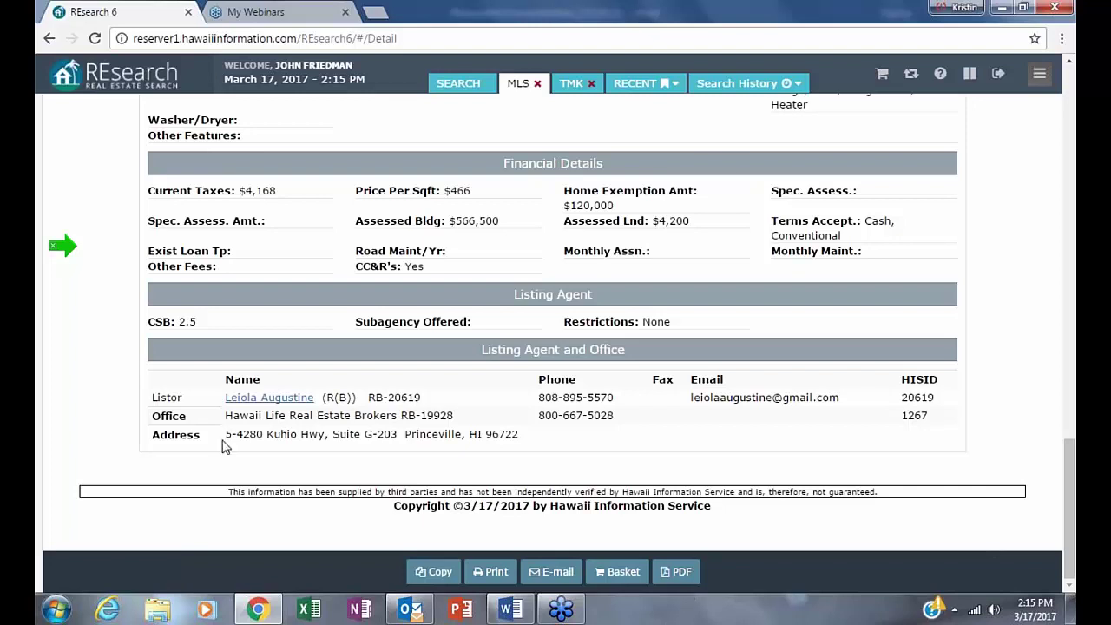
# - Return to the search request and switch the results format from Custom to MLS
pyautogui.click(49, 38)
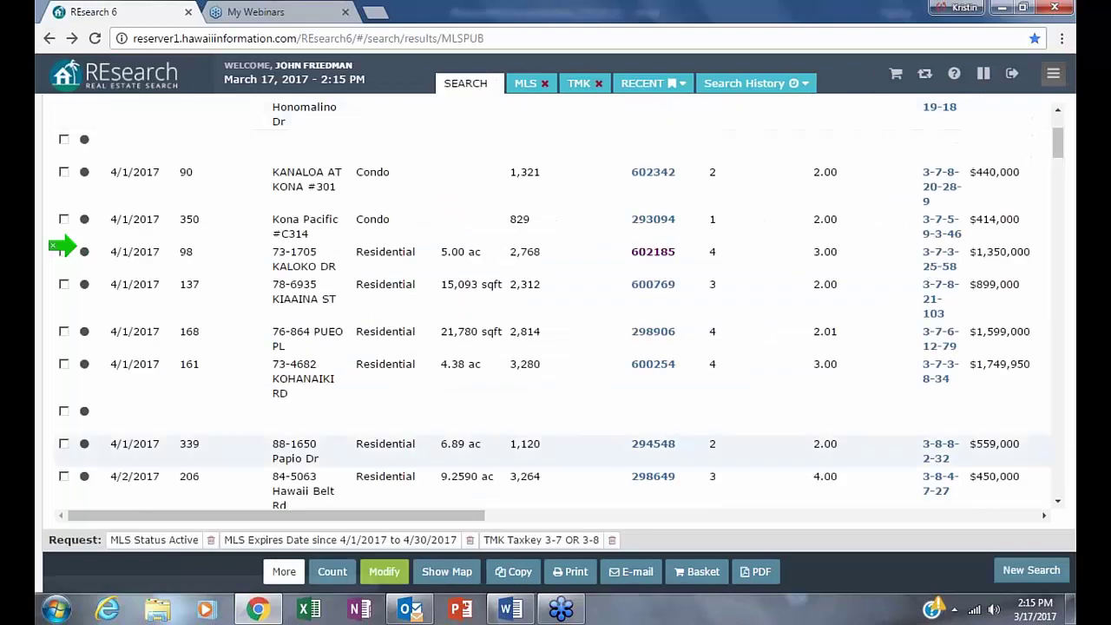
pyautogui.click(385, 573)
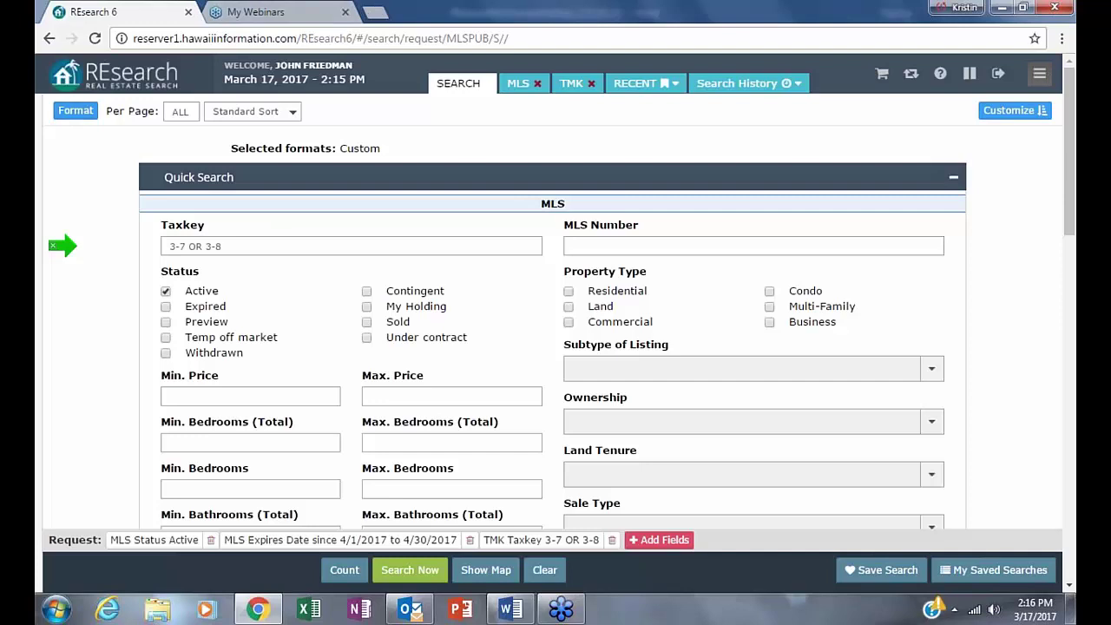
pyautogui.click(75, 113)
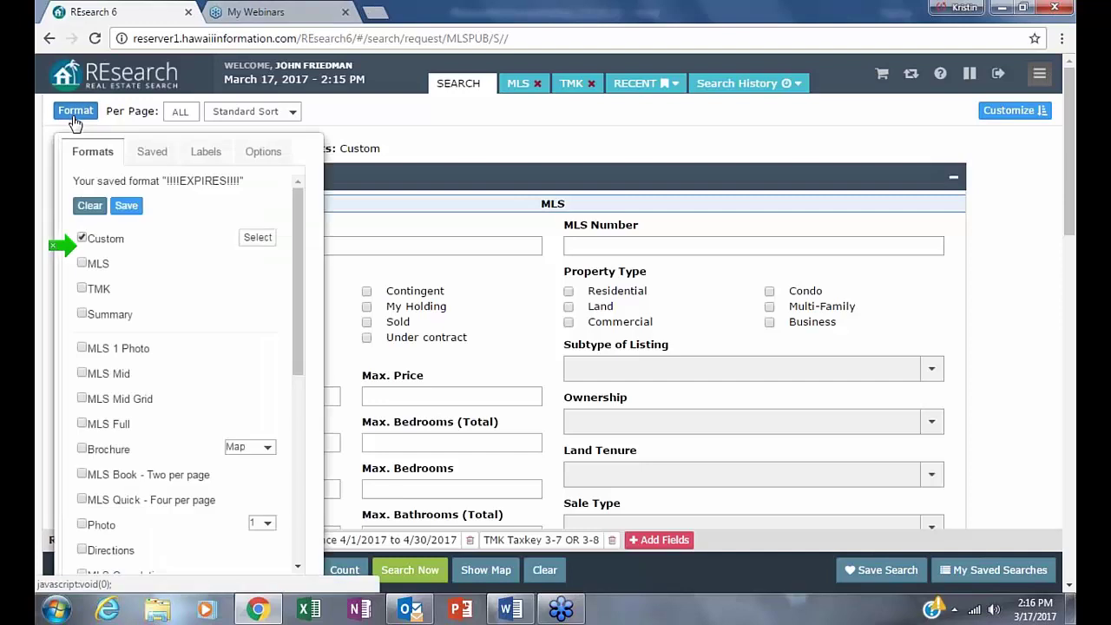
pyautogui.click(82, 239)
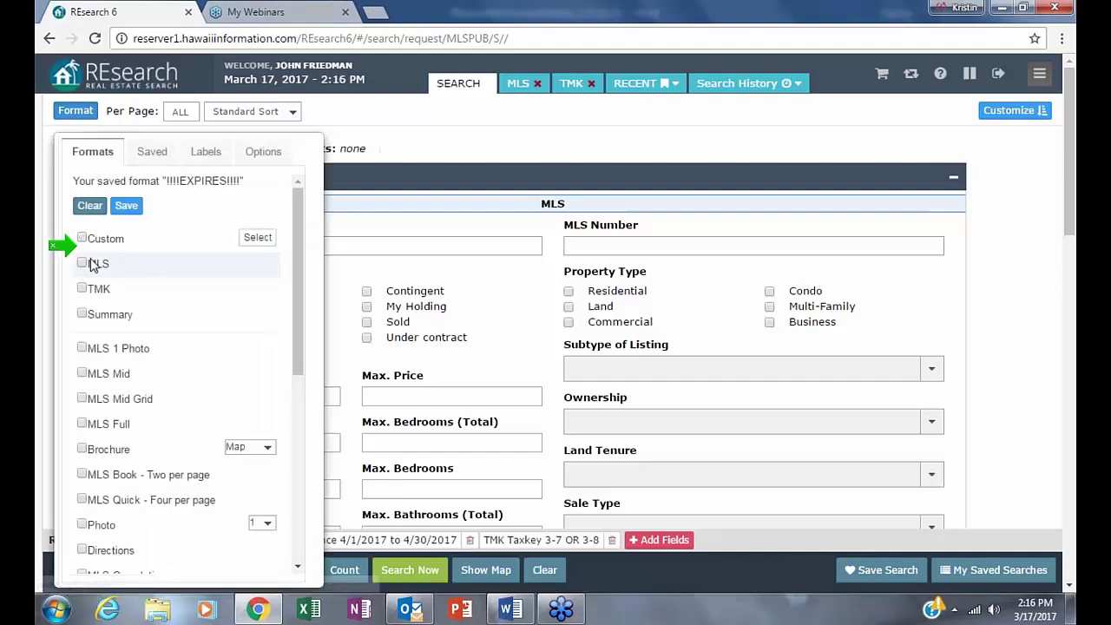
pyautogui.click(82, 264)
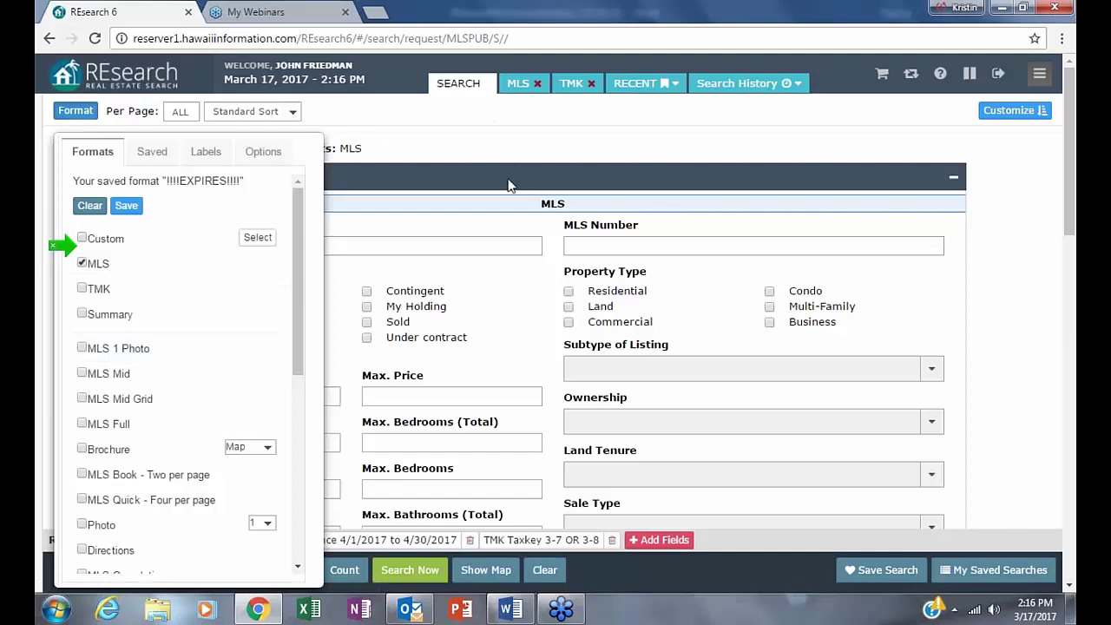
pyautogui.click(475, 201)
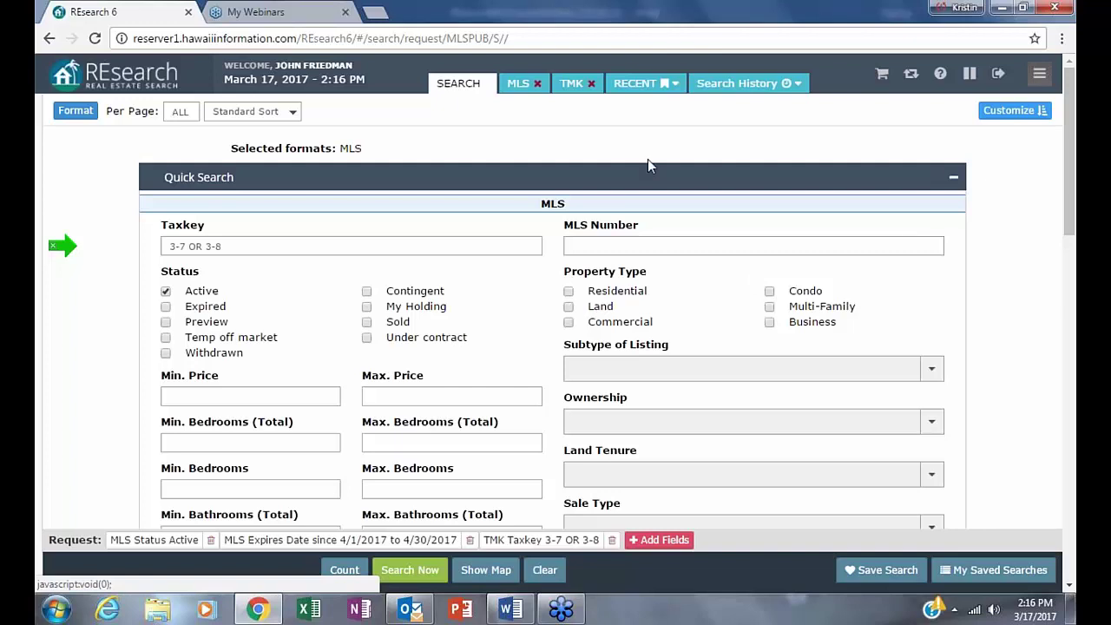
# - Clear the old criteria, enter 3 as the Taxkey, and browse My Saved Searches
pyautogui.click(545, 570)
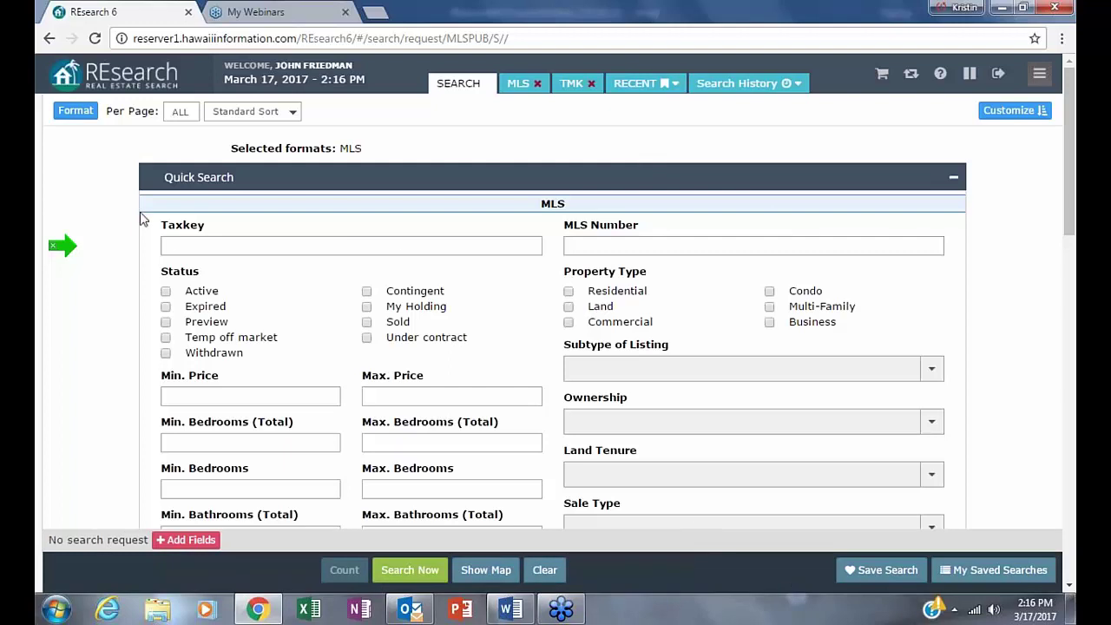
pyautogui.click(166, 247)
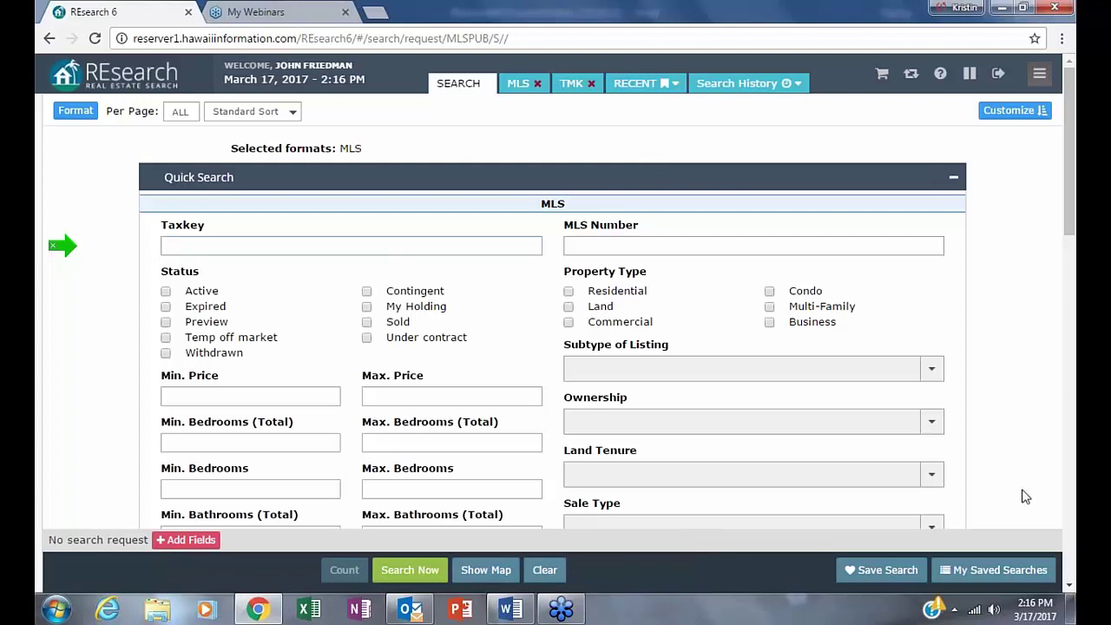
pyautogui.write('3')
pyautogui.click(993, 566)
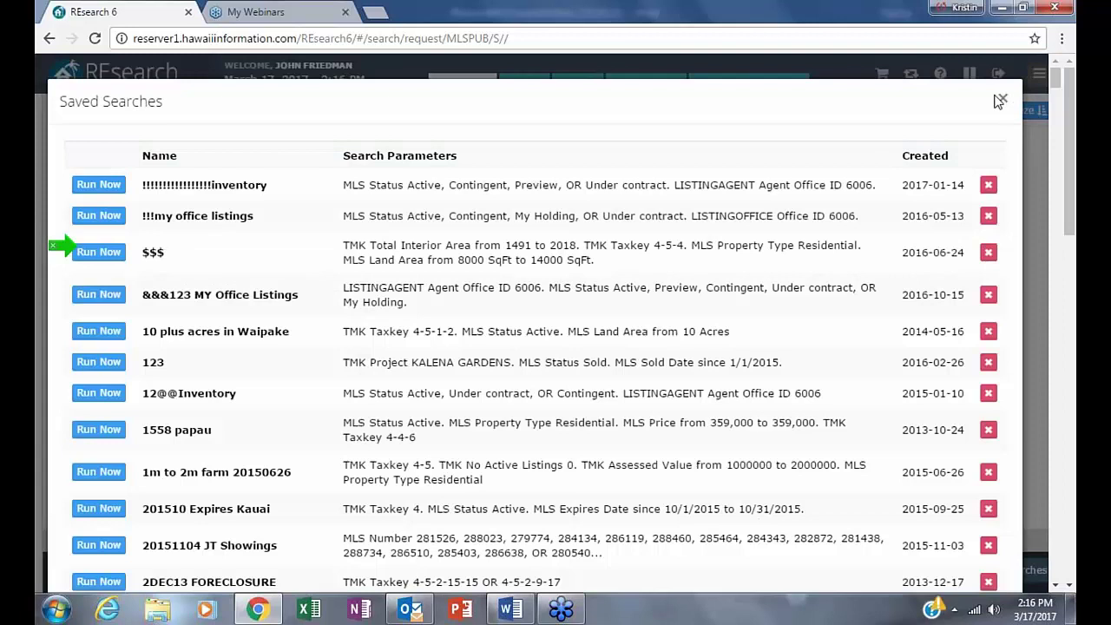
pyautogui.scroll(-5, 556, 347)
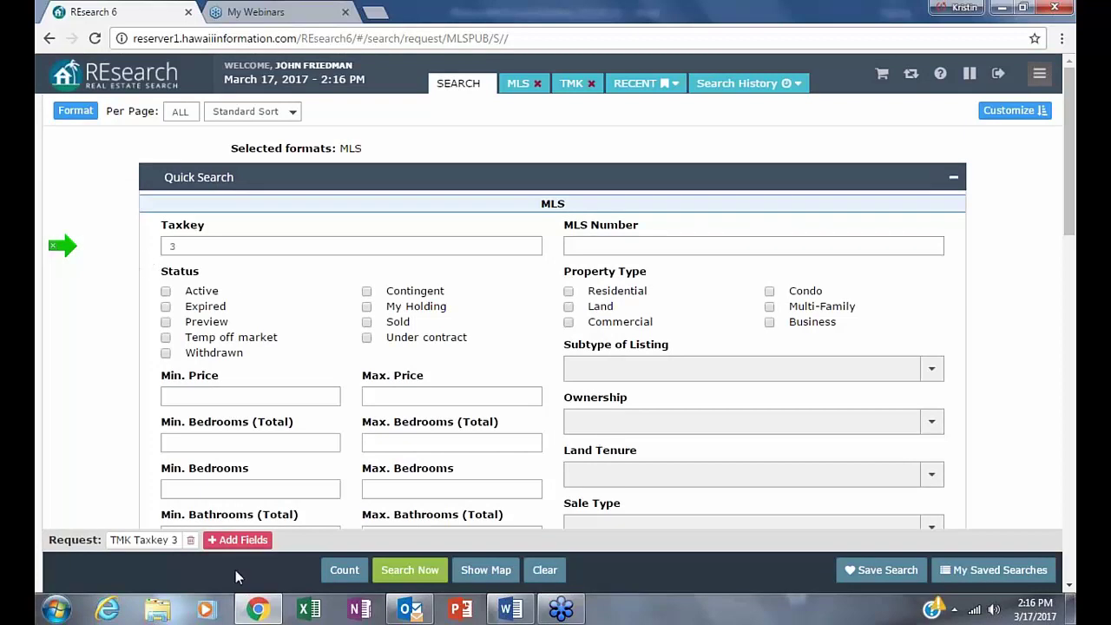
# - Add a Taxbill City State criterion of 'santa fe', found by searching fields for 'taxb'
pyautogui.click(233, 541)
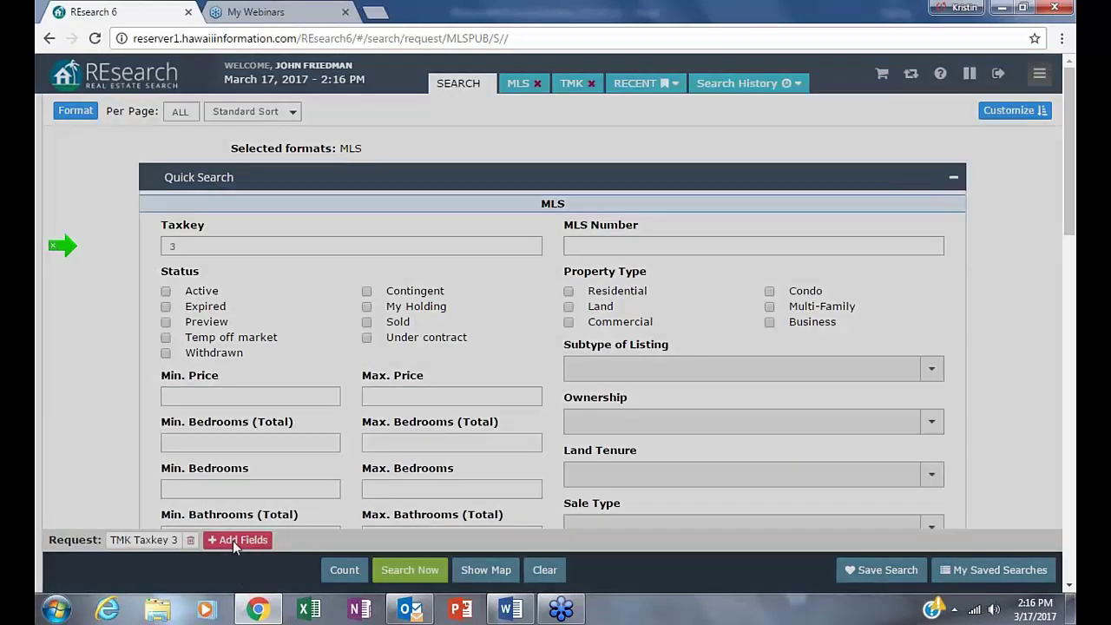
pyautogui.hotkey('ctrl', 'a')
pyautogui.moveTo(1072, 608)
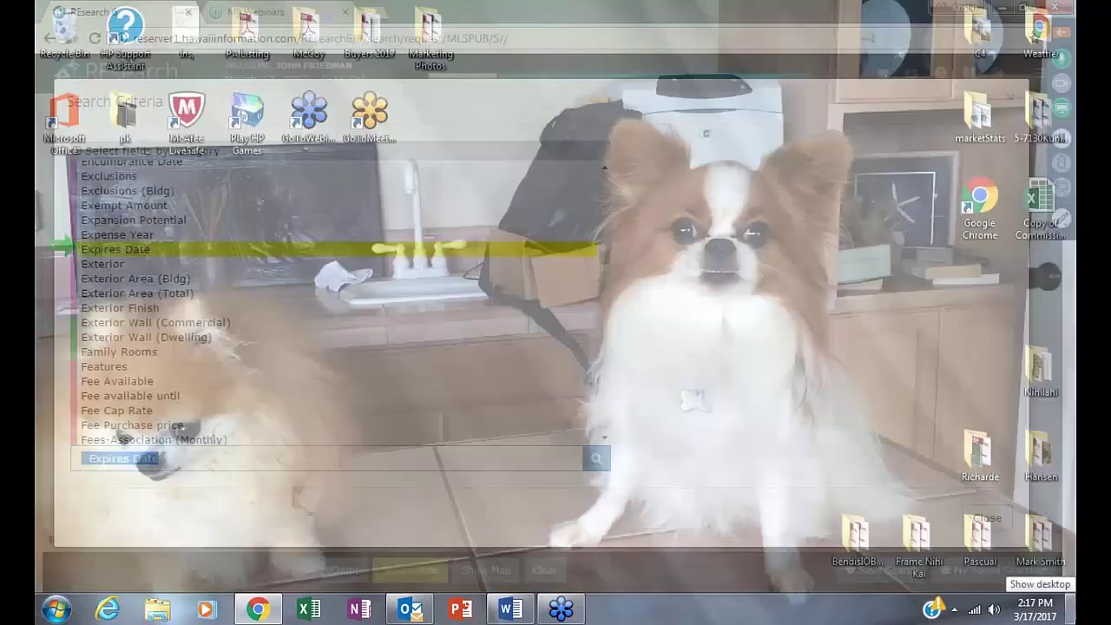
pyautogui.write('tax')
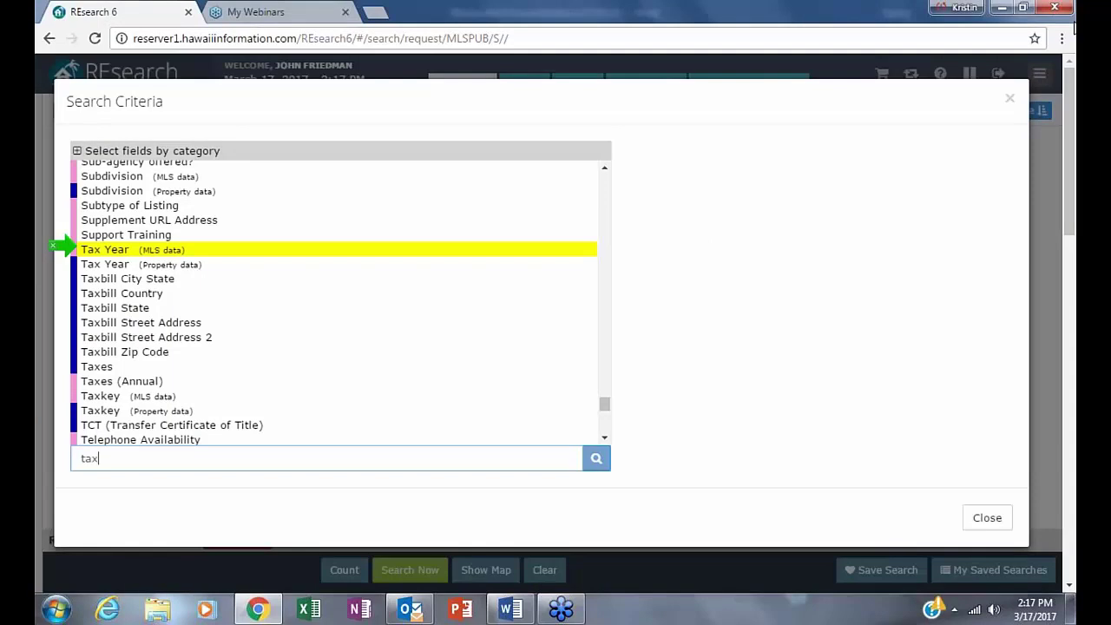
pyautogui.write('b')
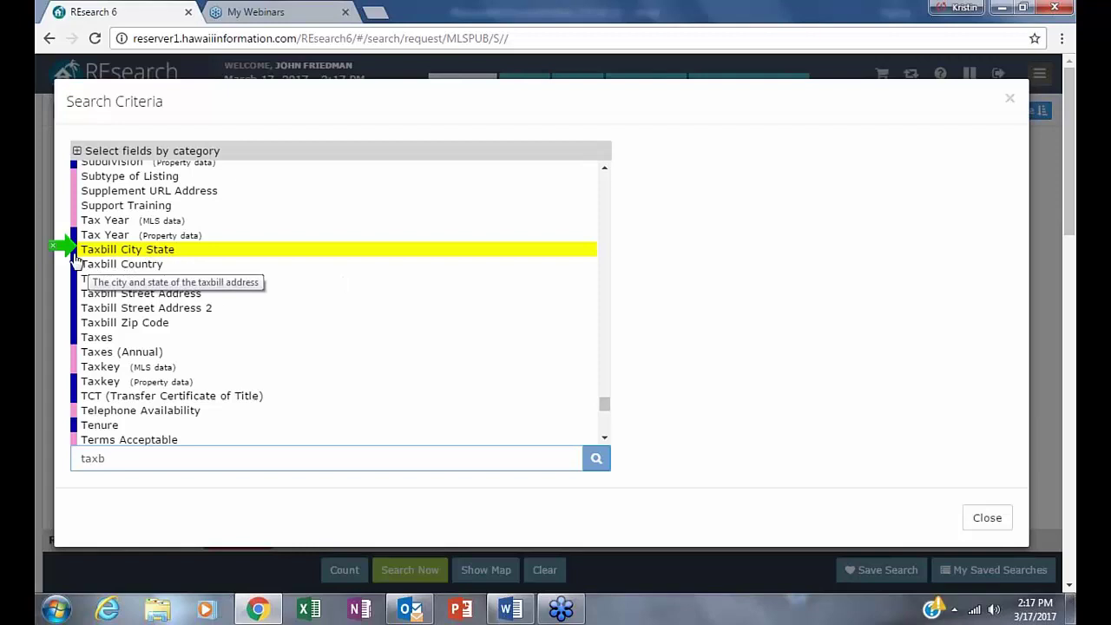
pyautogui.click(187, 249)
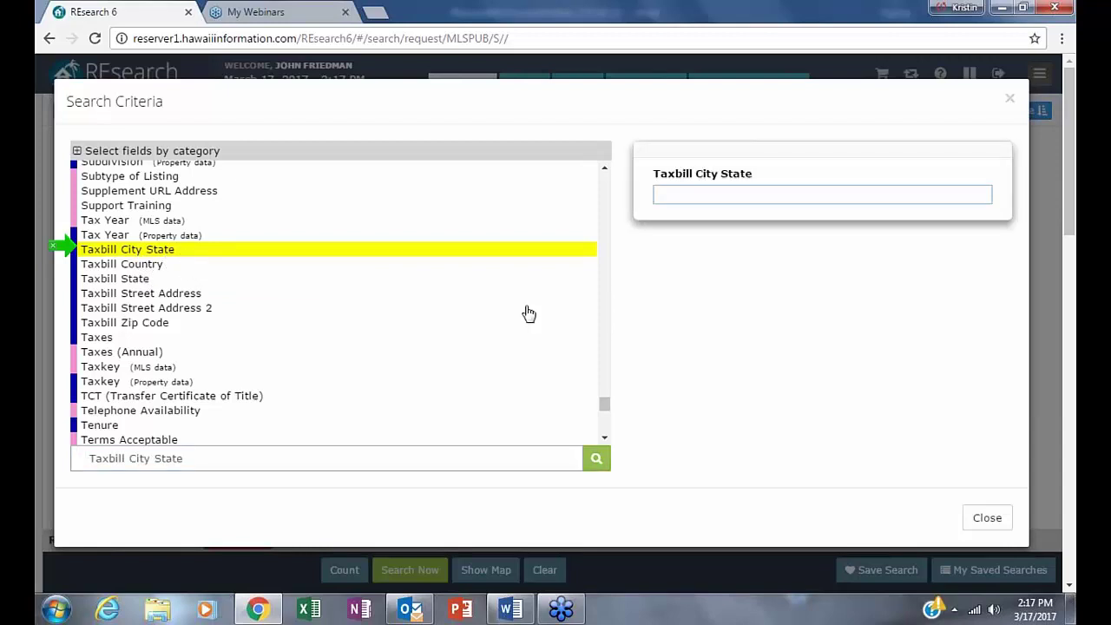
pyautogui.write('santa fe')
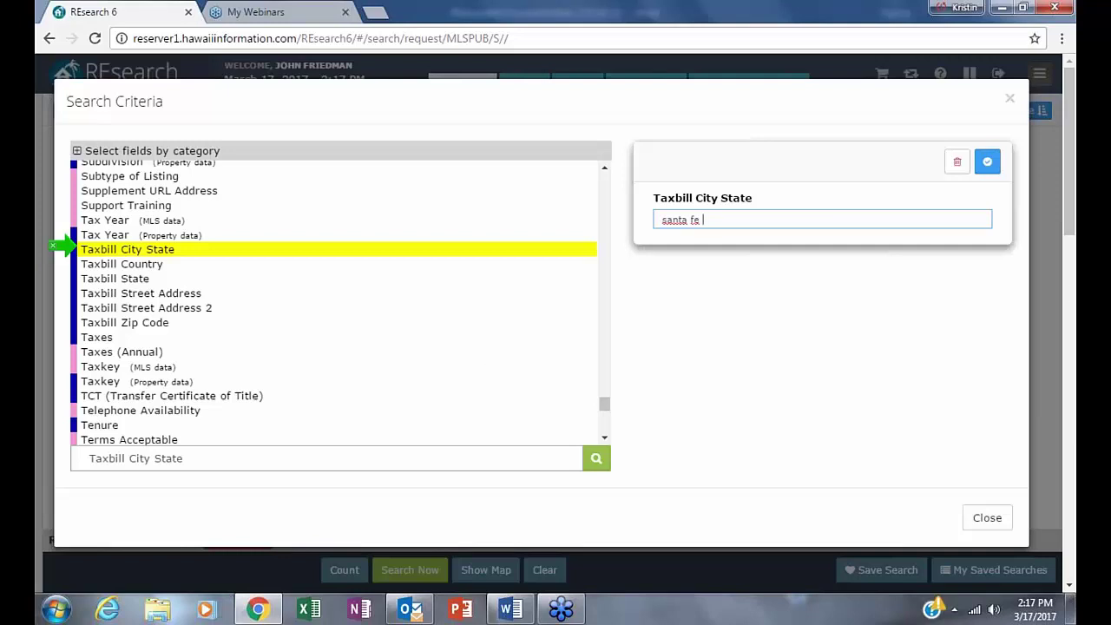
pyautogui.click(986, 161)
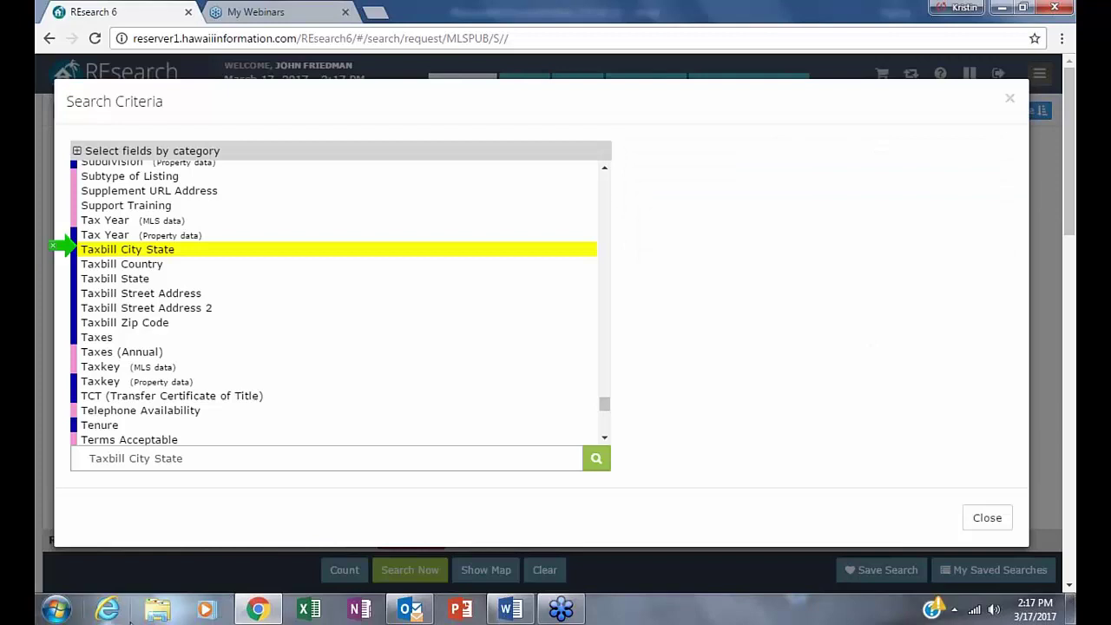
pyautogui.click(1011, 93)
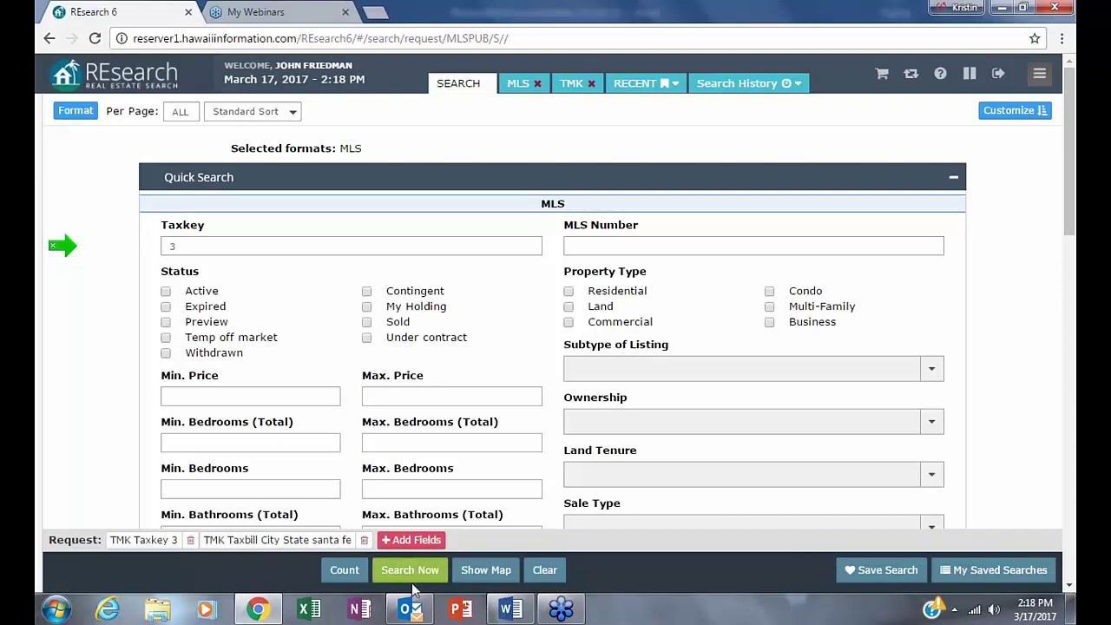
# - Count the 103 matches, change the results format from MLS to TMK, and run the search
pyautogui.click(344, 570)
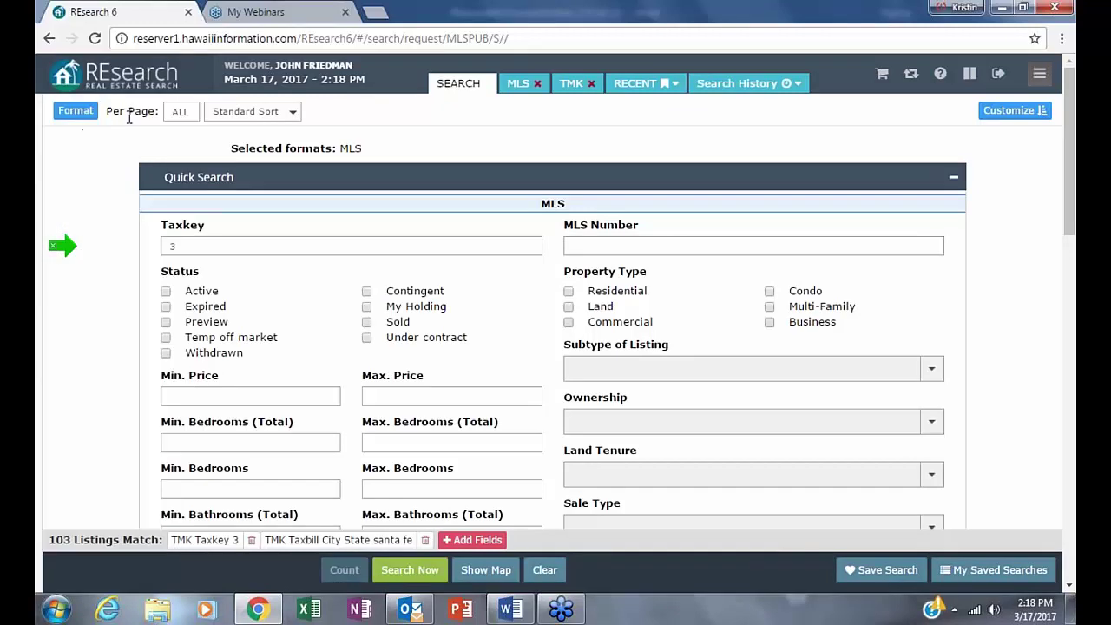
pyautogui.click(75, 111)
pyautogui.click(81, 263)
pyautogui.click(82, 288)
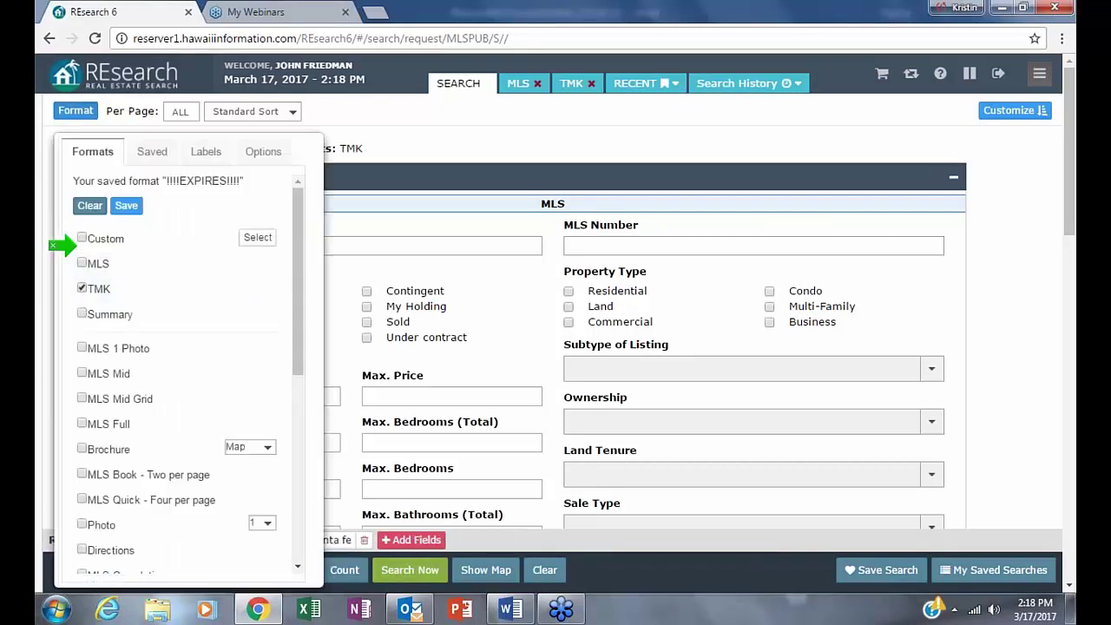
pyautogui.click(409, 570)
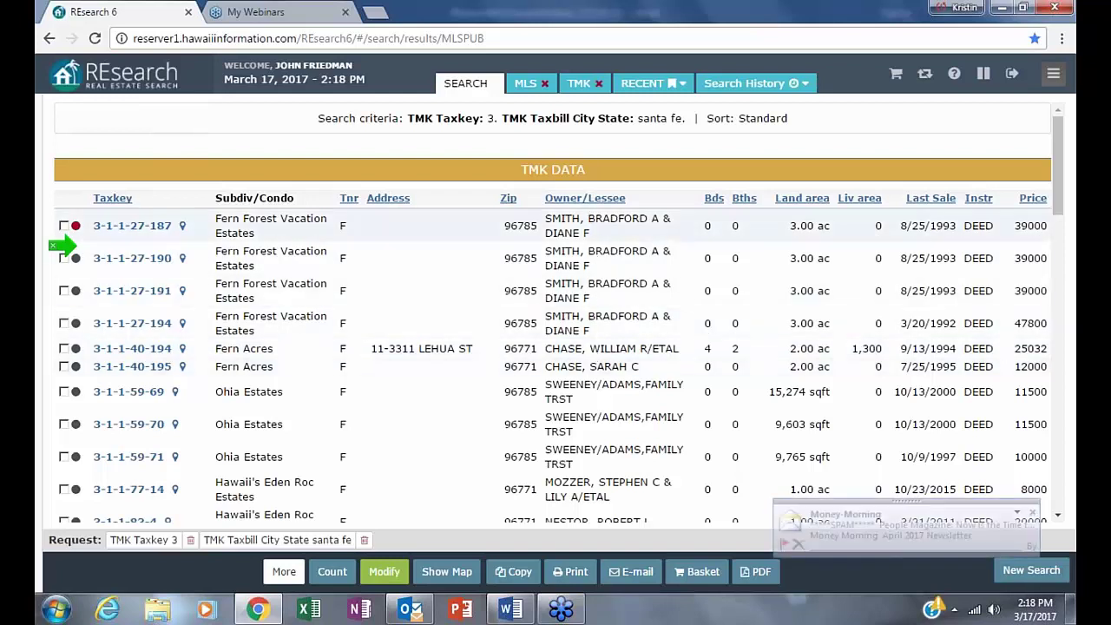
pyautogui.click(121, 227)
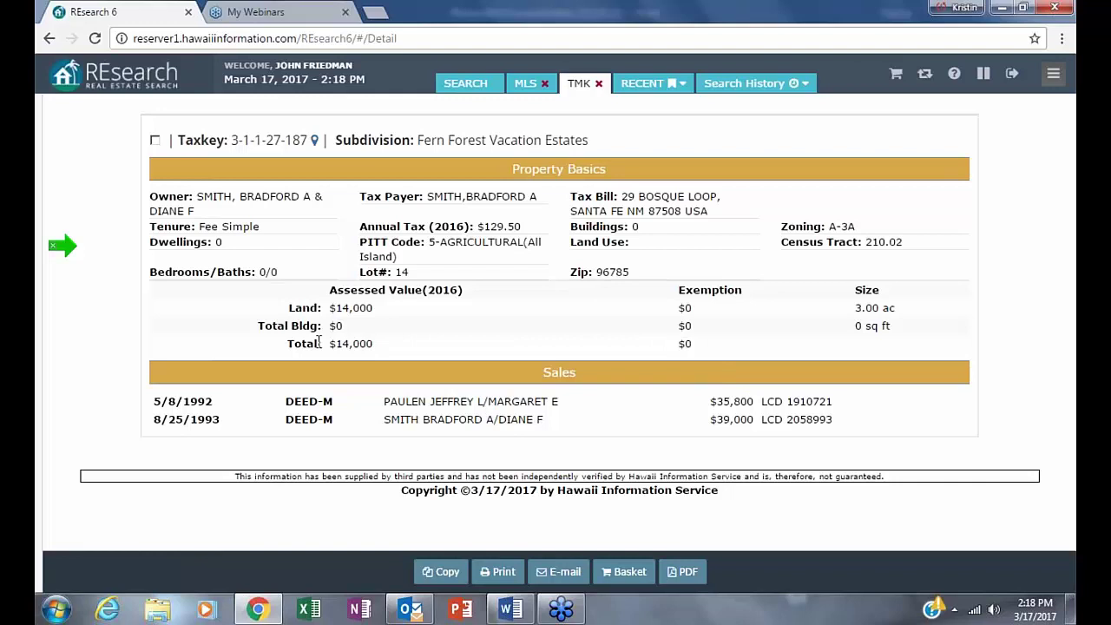
pyautogui.moveTo(339, 343); pyautogui.dragTo(415, 344)
pyautogui.click(681, 480)
pyautogui.moveTo(571, 211); pyautogui.dragTo(699, 210)
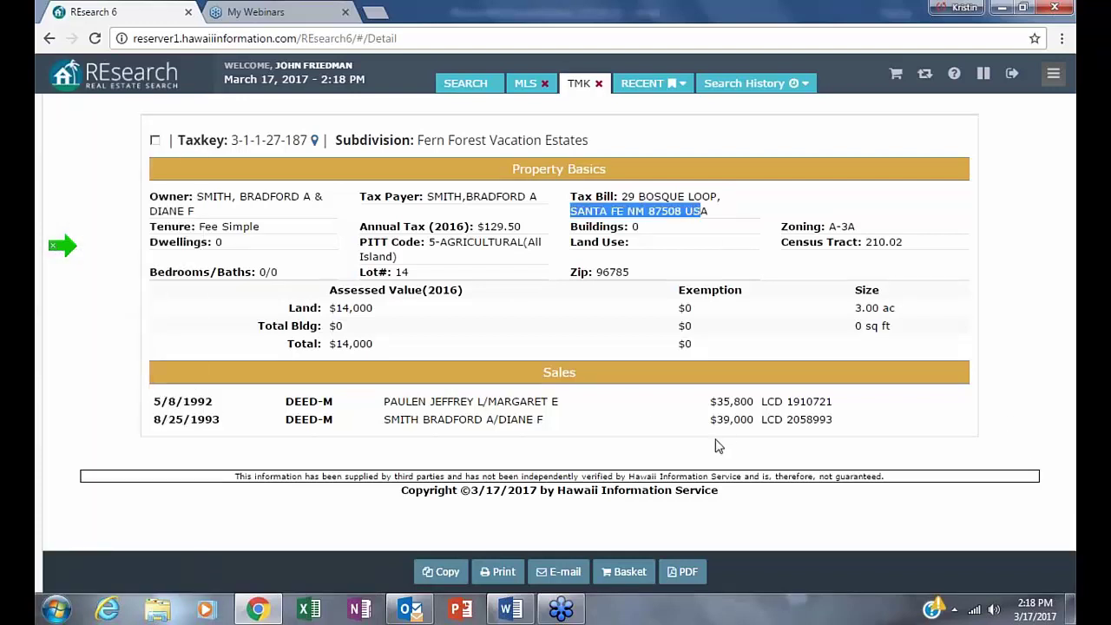
pyautogui.click(49, 38)
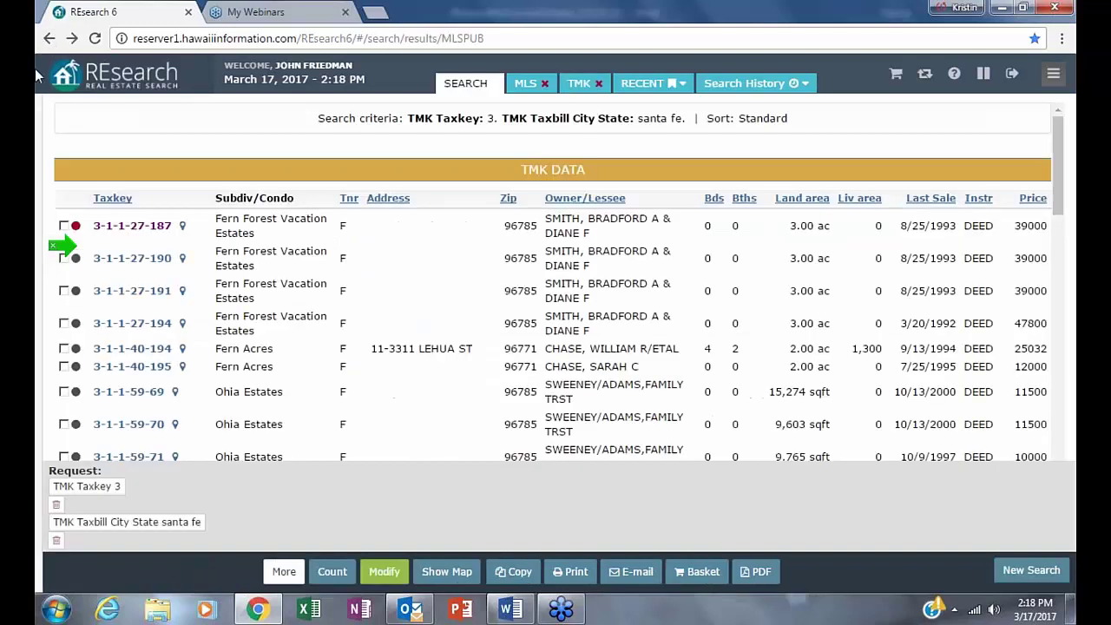
pyautogui.scroll(-6, 69, 247)
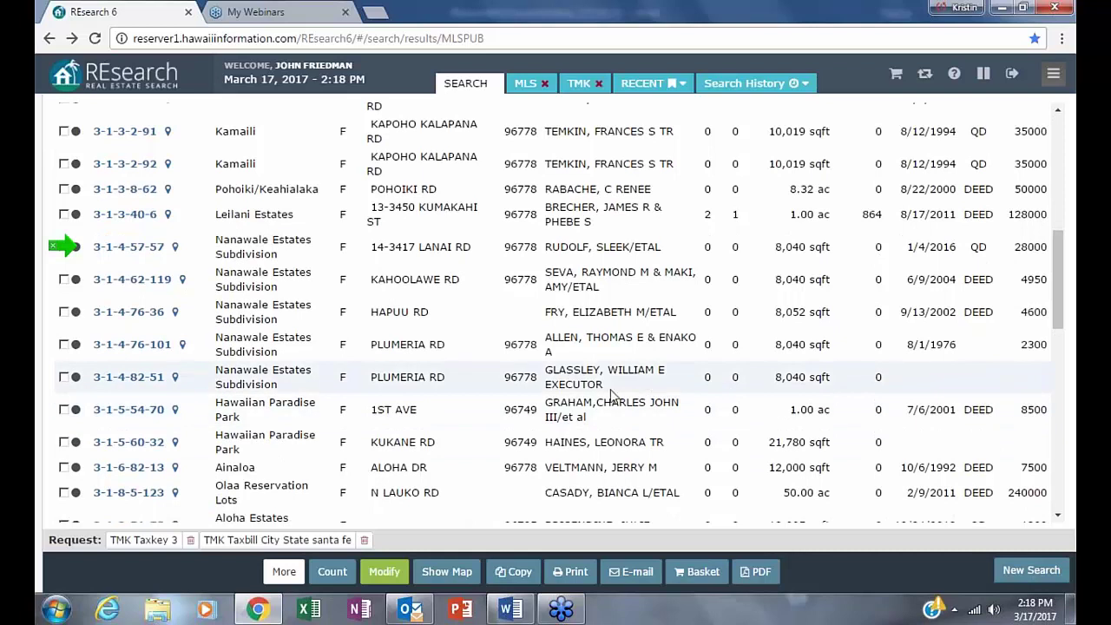
pyautogui.click(134, 383)
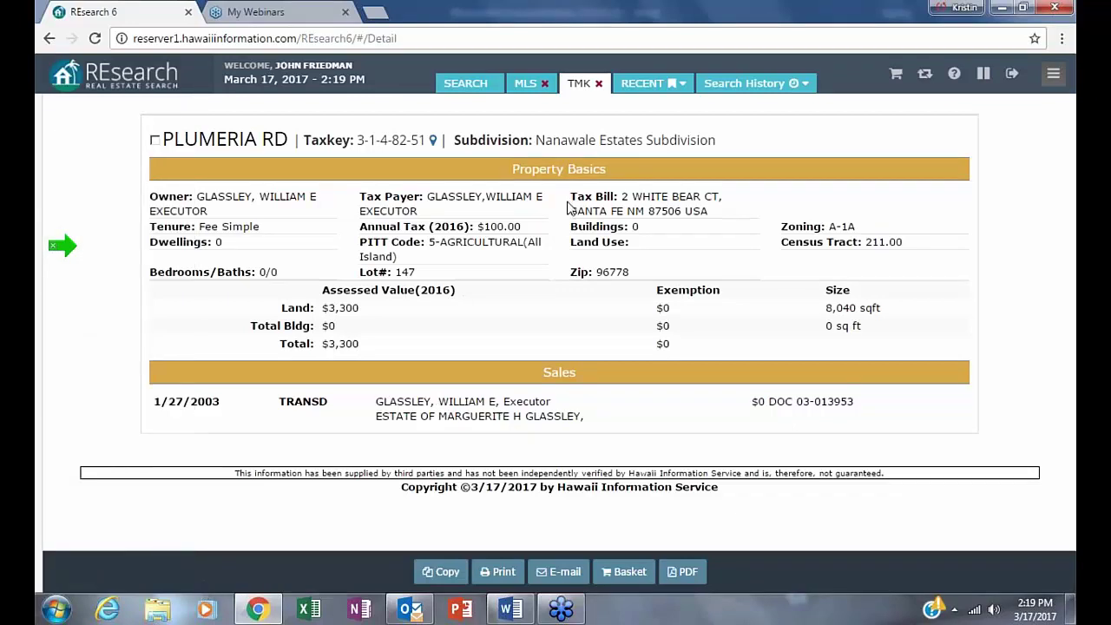
pyautogui.moveTo(570, 210); pyautogui.dragTo(651, 210)
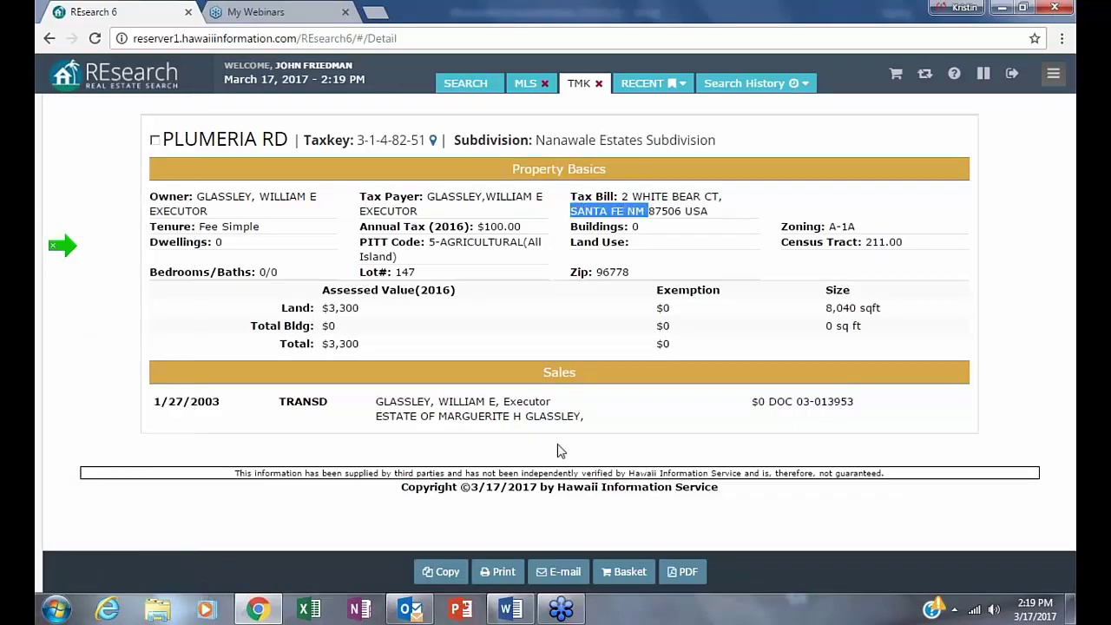
pyautogui.hotkey('alt', 'Left')
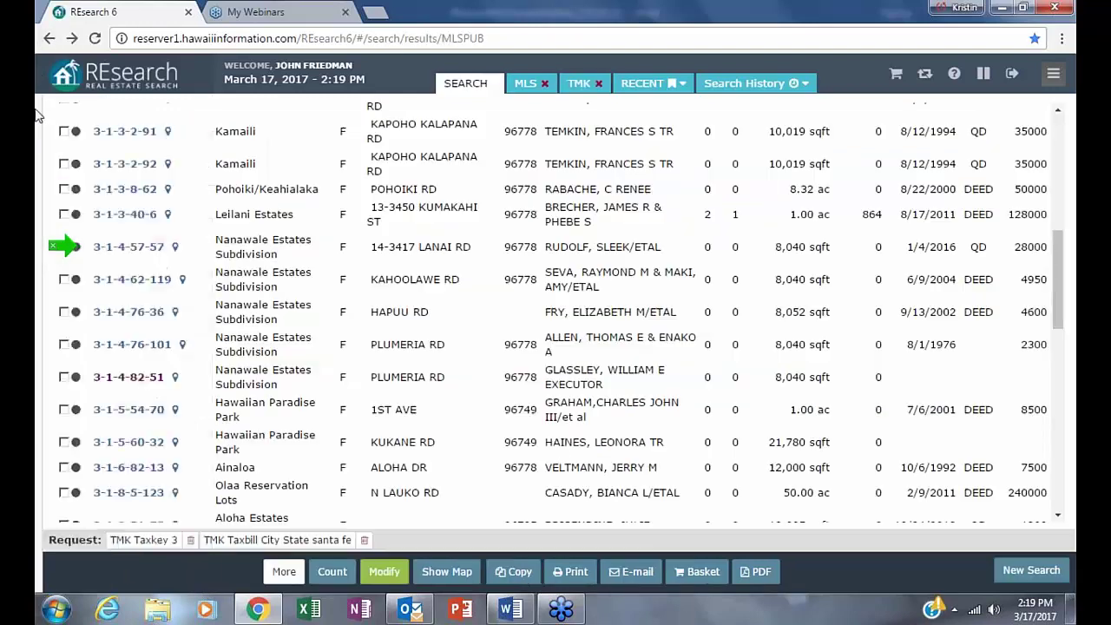
# - Open parcel 3-9-4-7-49 in Mark Twain Estates and review its tax bill through zoning details
pyautogui.scroll(-12, 562, 438)
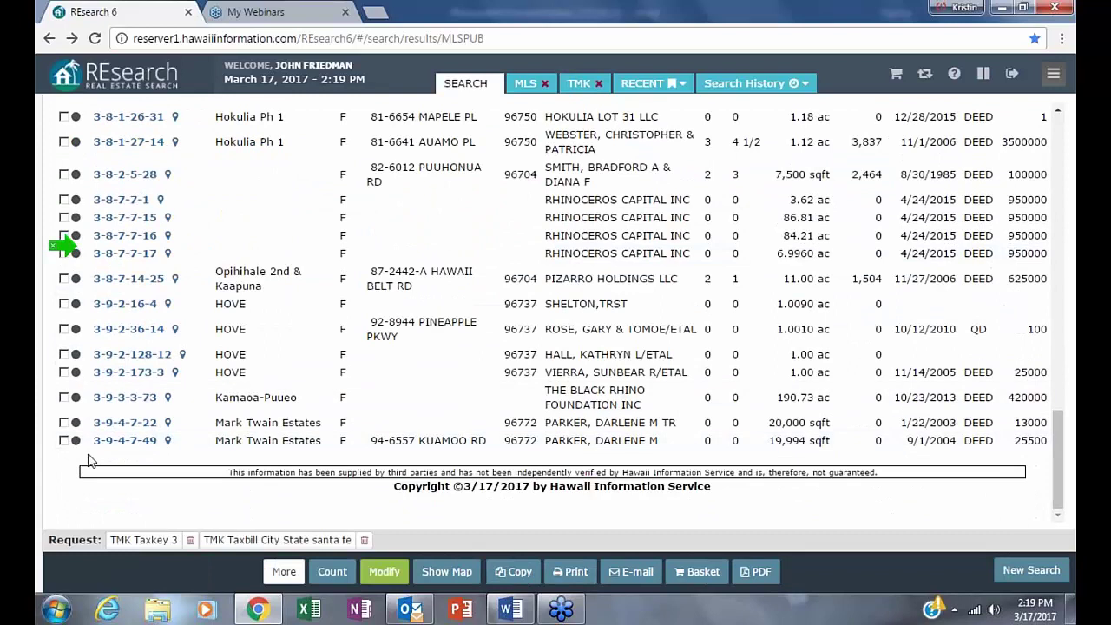
pyautogui.click(124, 440)
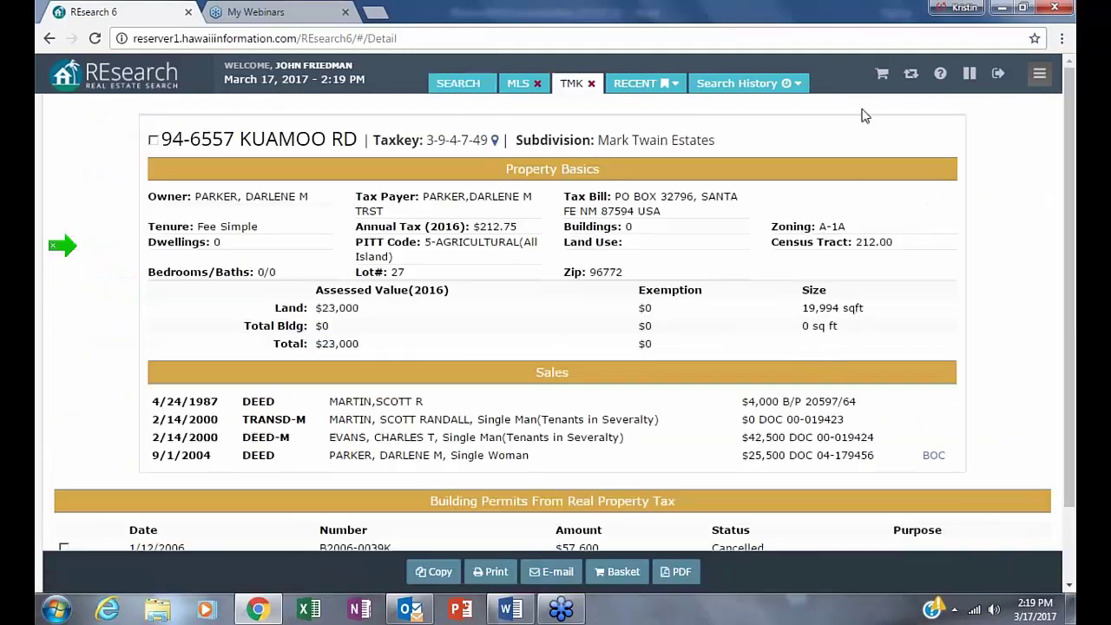
pyautogui.moveTo(612, 197); pyautogui.dragTo(919, 222)
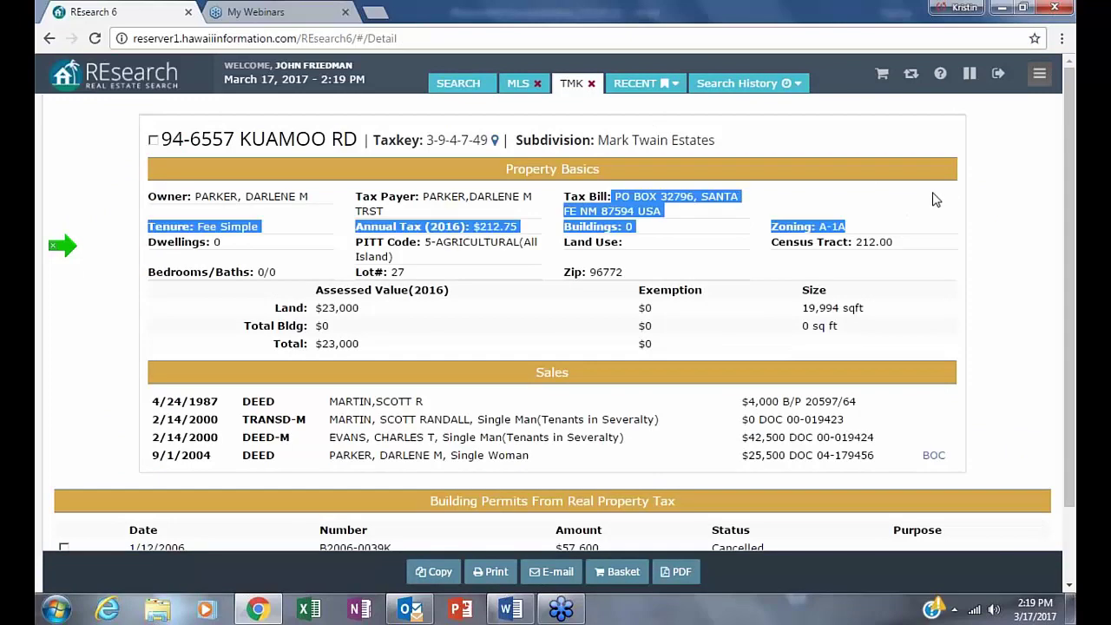
pyautogui.click(343, 198)
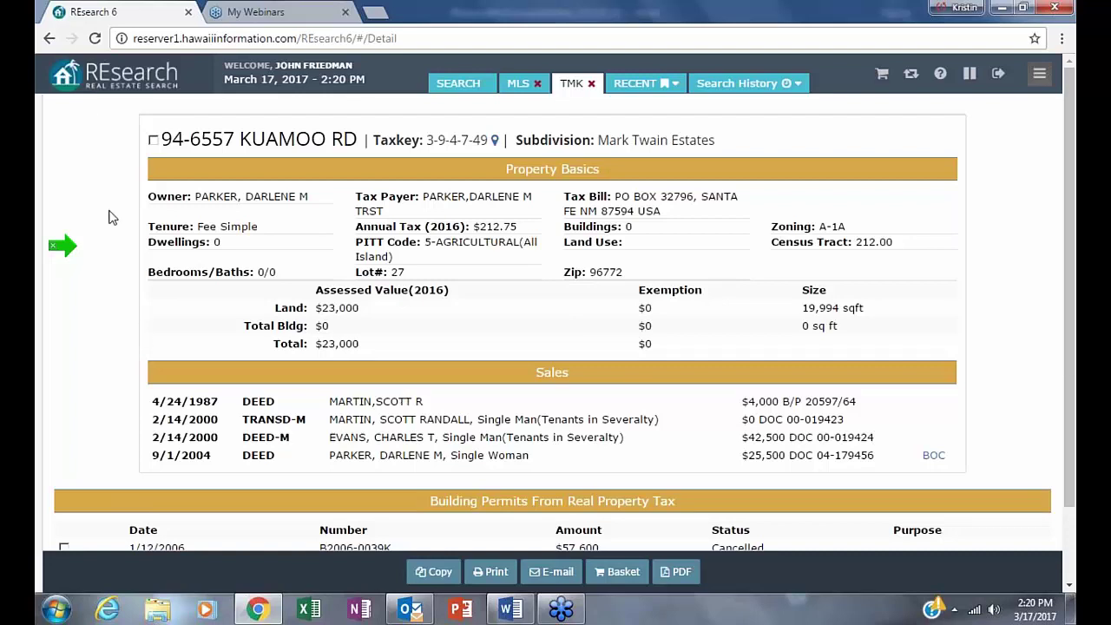
# - Return to the TMK results list and count the matches: 53 properties
pyautogui.click(48, 38)
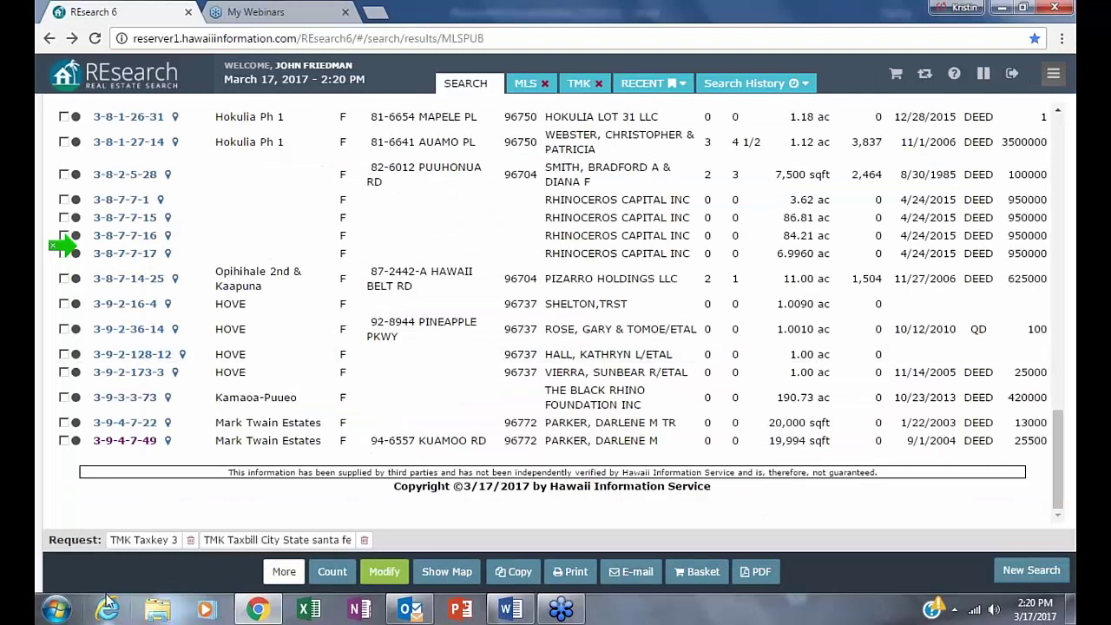
pyautogui.click(333, 577)
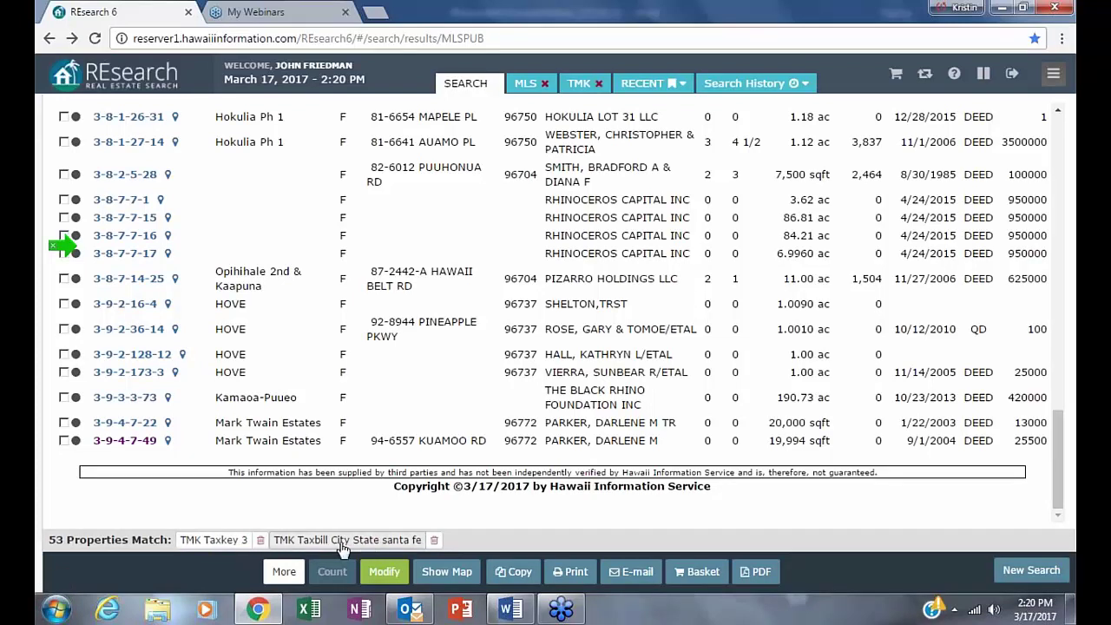
pyautogui.moveTo(432, 614)
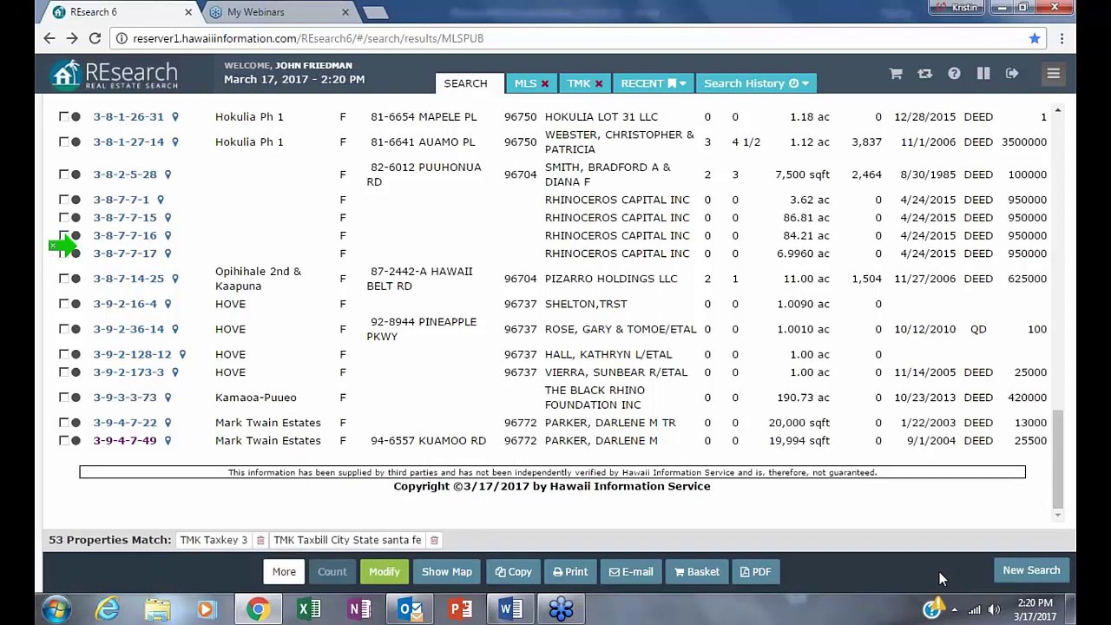
# - Find the No Active Listings field by searching 'no' and add it as a checked search criterion
pyautogui.click(388, 572)
pyautogui.click(392, 571)
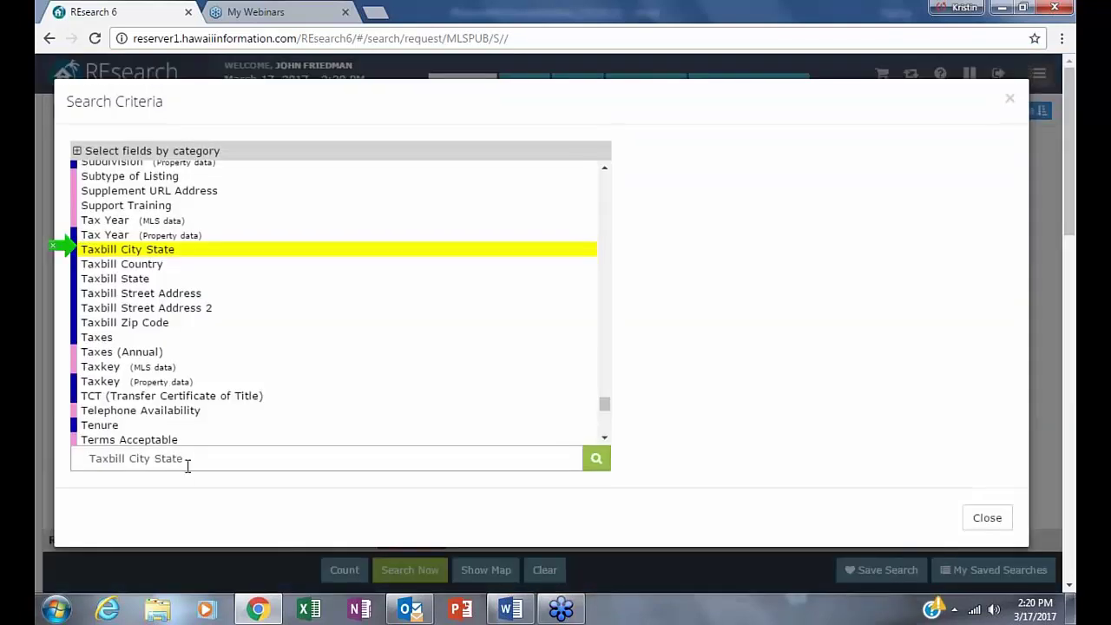
pyautogui.click(189, 461)
pyautogui.write('no')
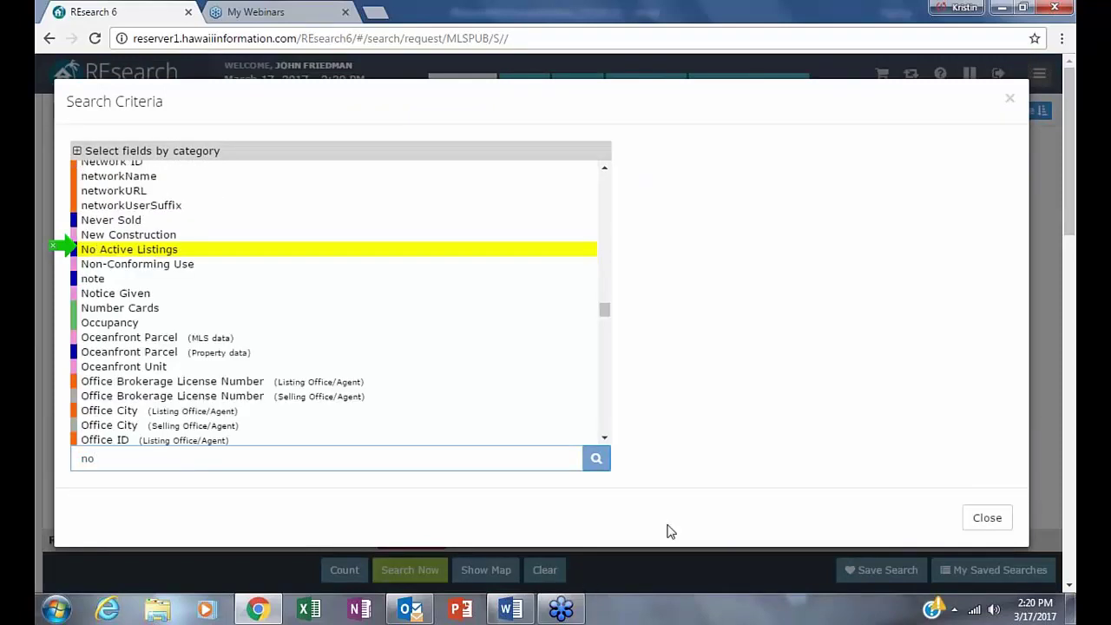
pyautogui.click(89, 252)
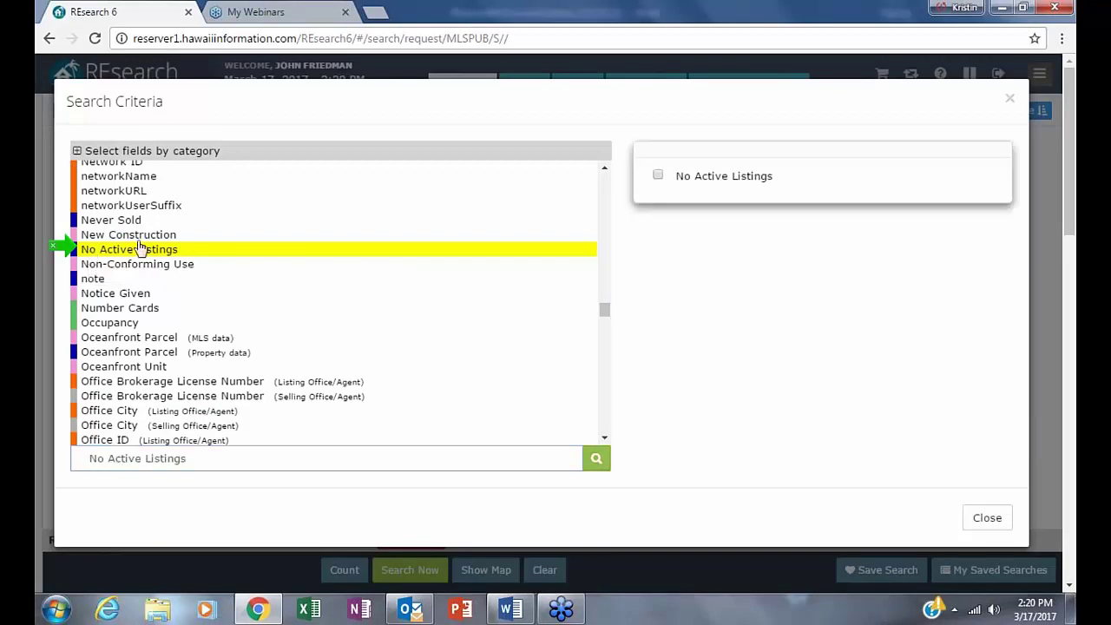
pyautogui.click(653, 176)
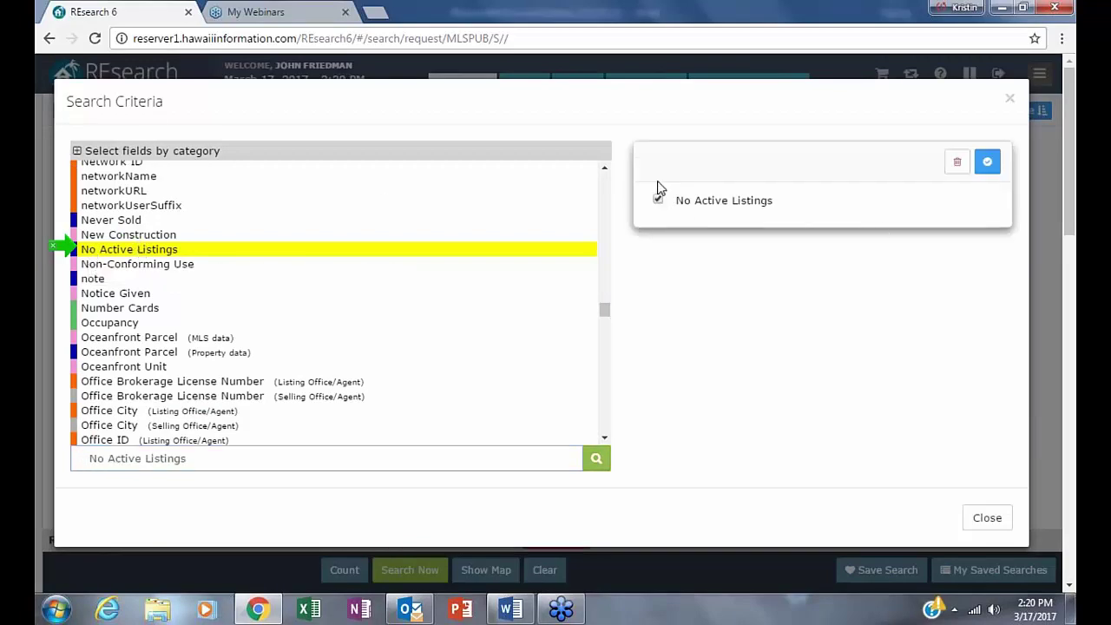
pyautogui.click(990, 166)
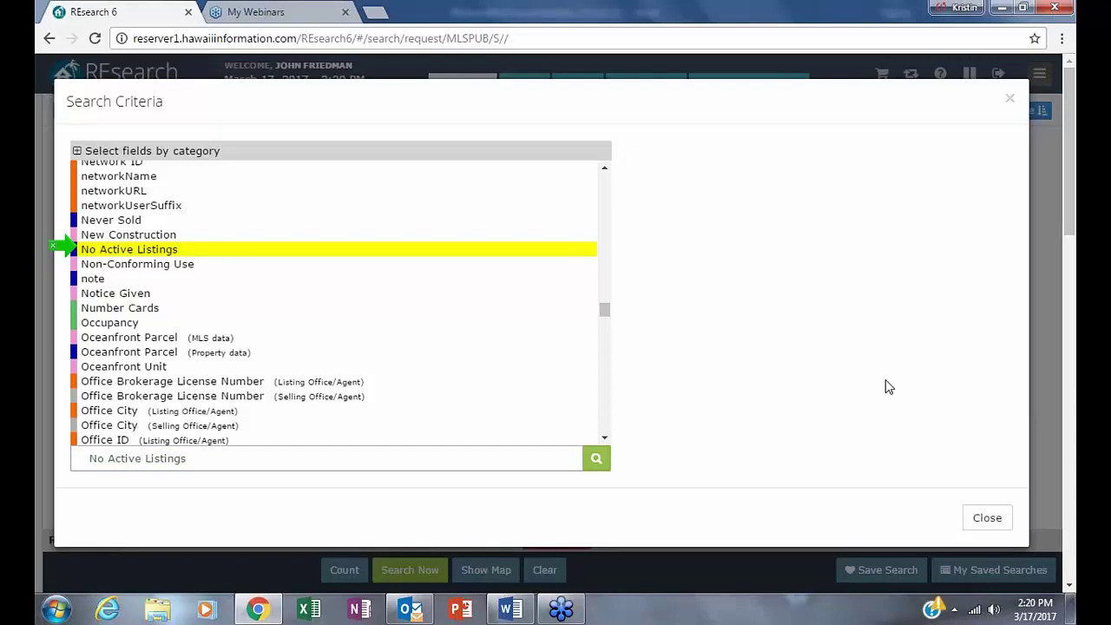
pyautogui.click(1010, 101)
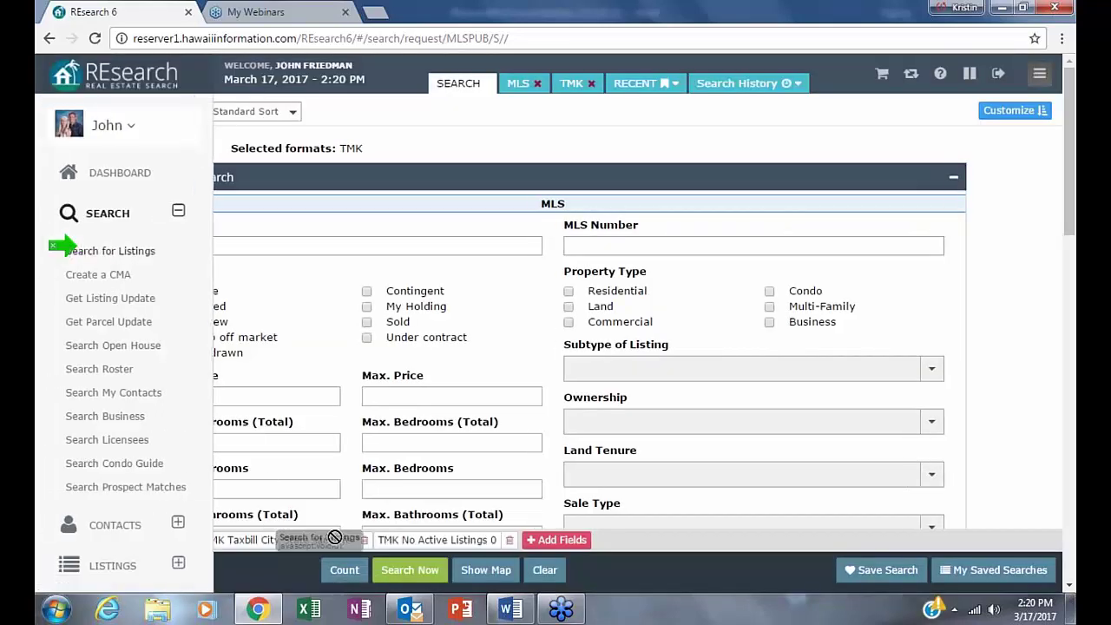
# - Count the revised three-criteria search at 48 matches and run it
pyautogui.click(64, 250)
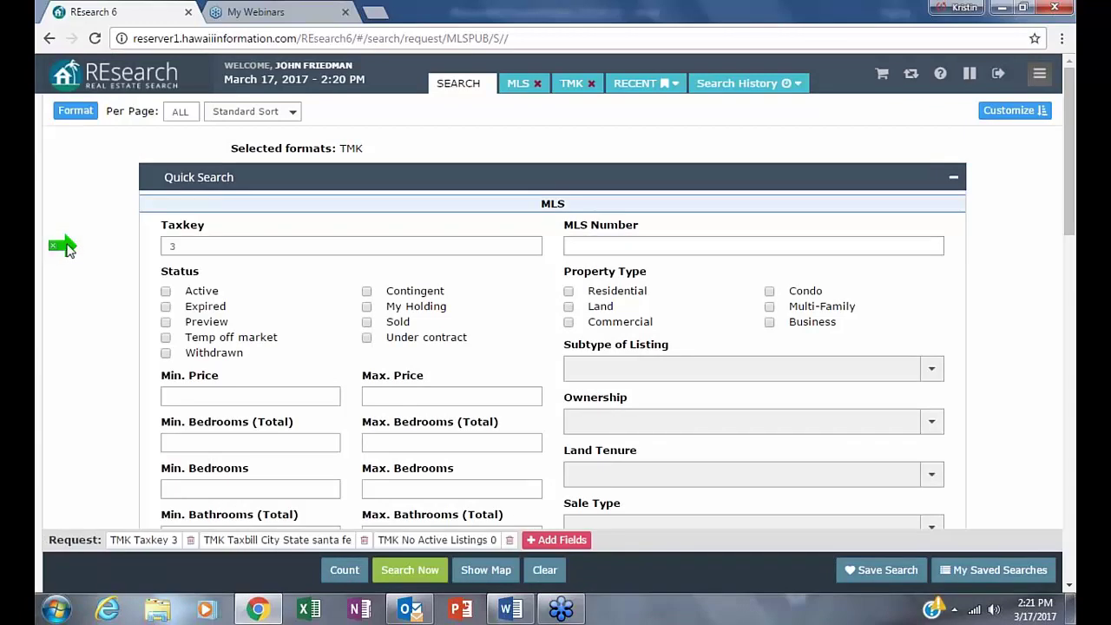
pyautogui.moveTo(364, 538); pyautogui.dragTo(234, 589)
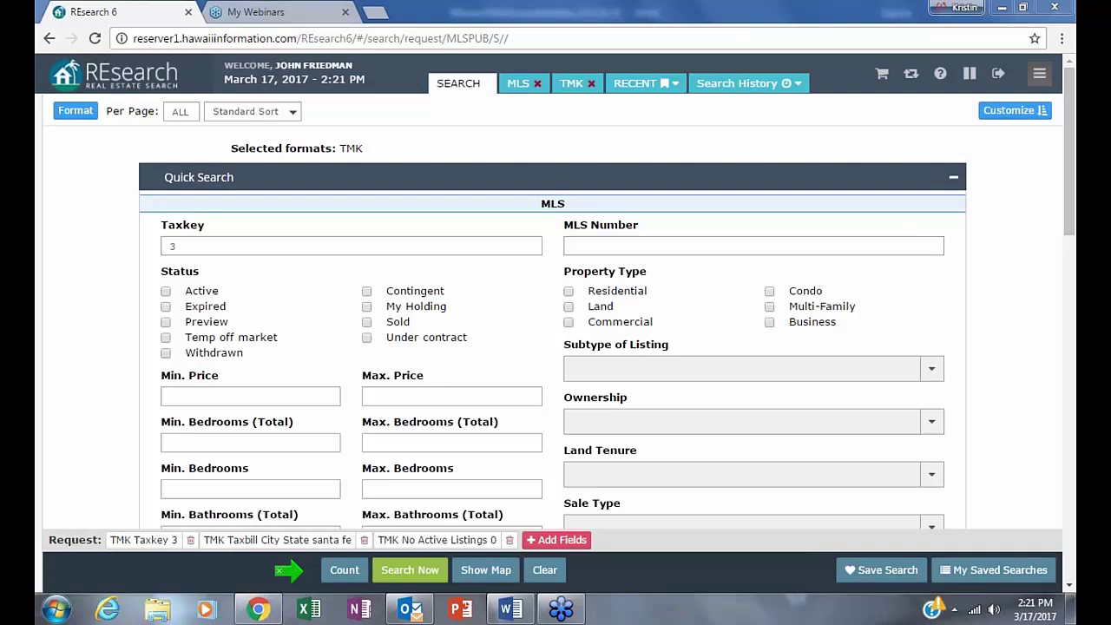
pyautogui.click(330, 579)
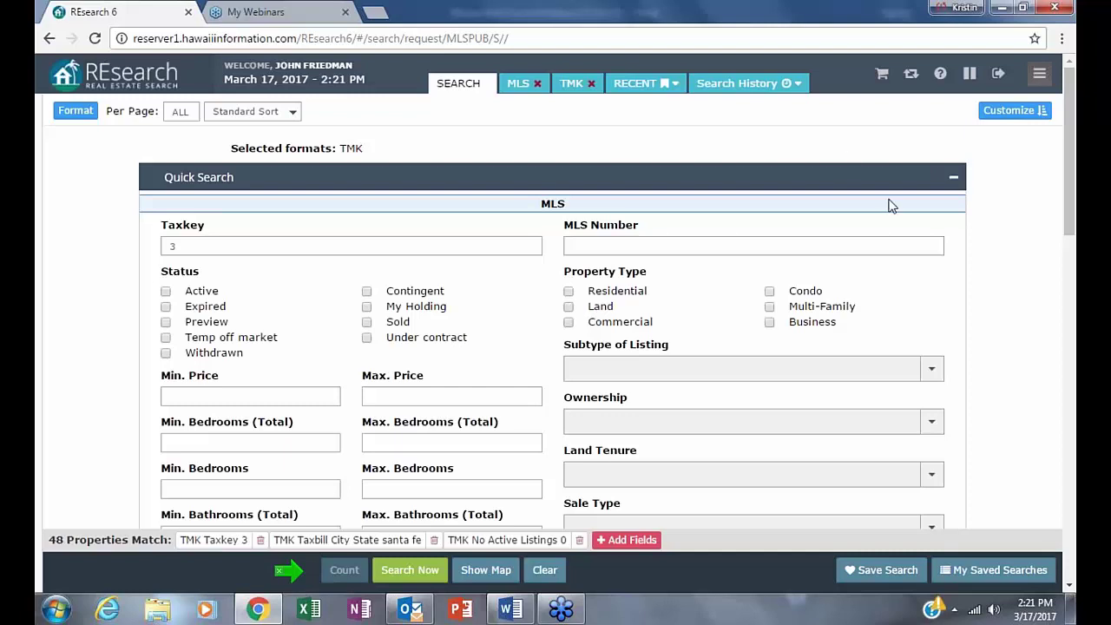
pyautogui.click(425, 570)
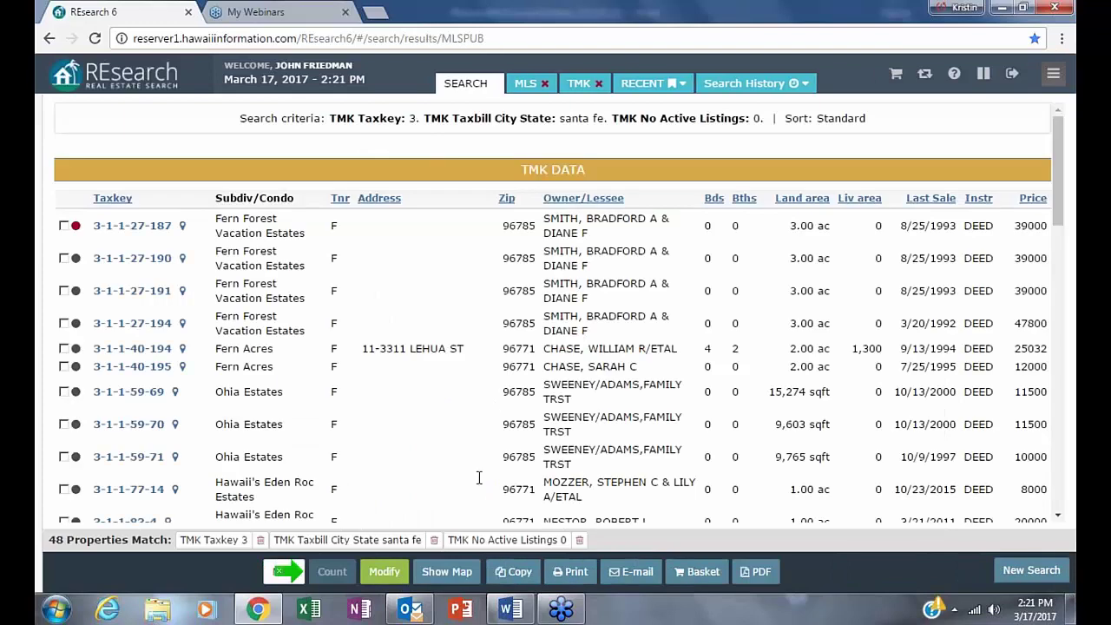
# - Sort the 48 TMK results by price descending, with 3-8-1-27-14 at 3500000 first
pyautogui.scroll(-10, 493, 418)
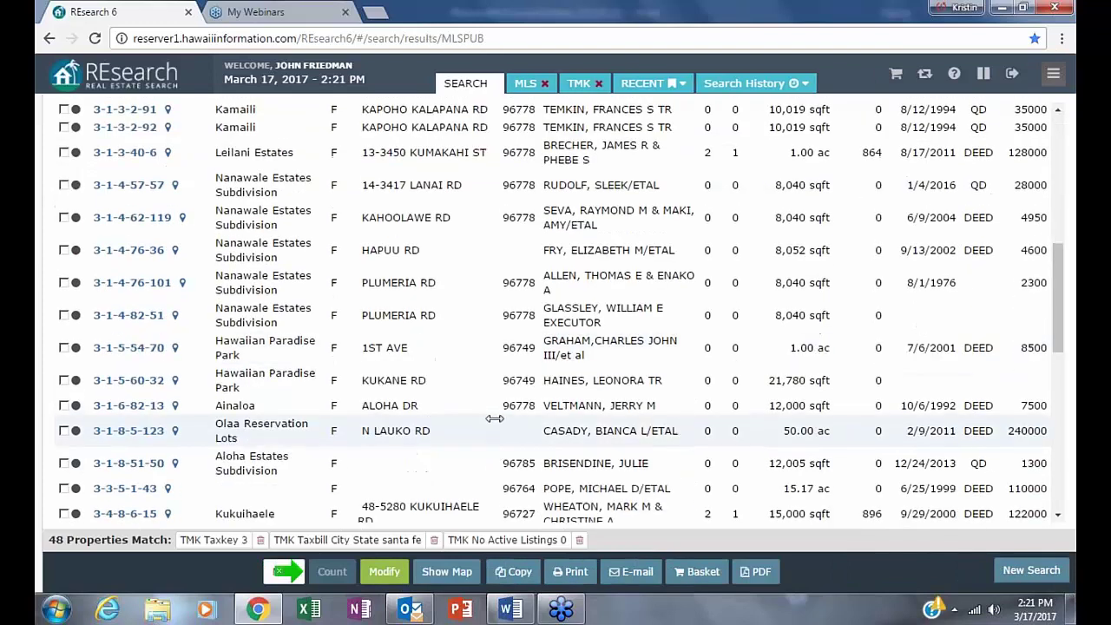
pyautogui.scroll(-10, 494, 418)
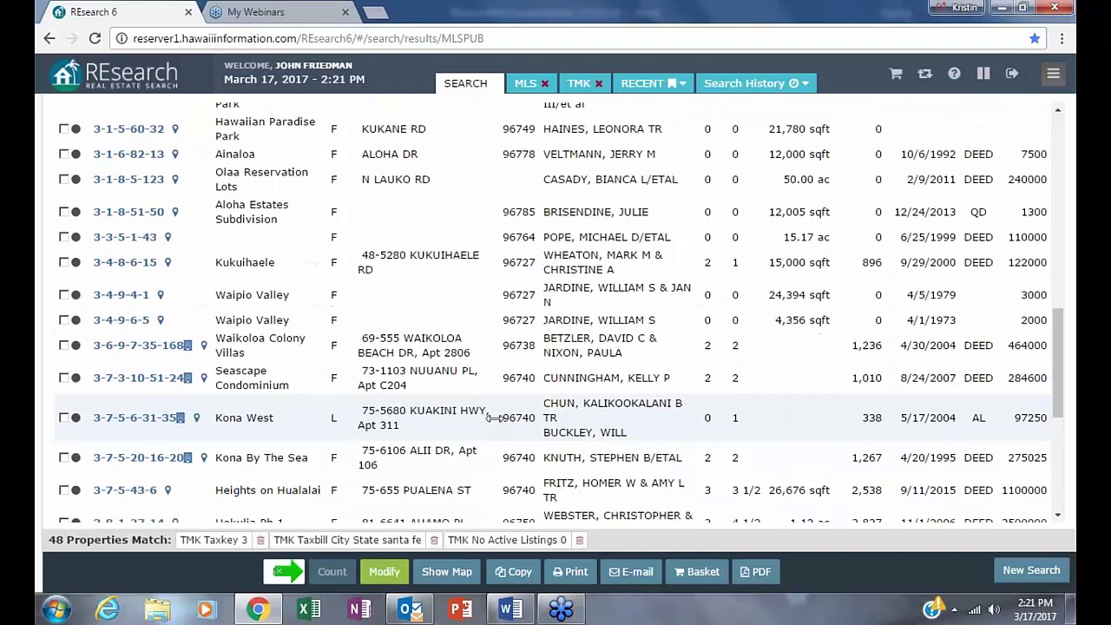
pyautogui.scroll(-3, 494, 418)
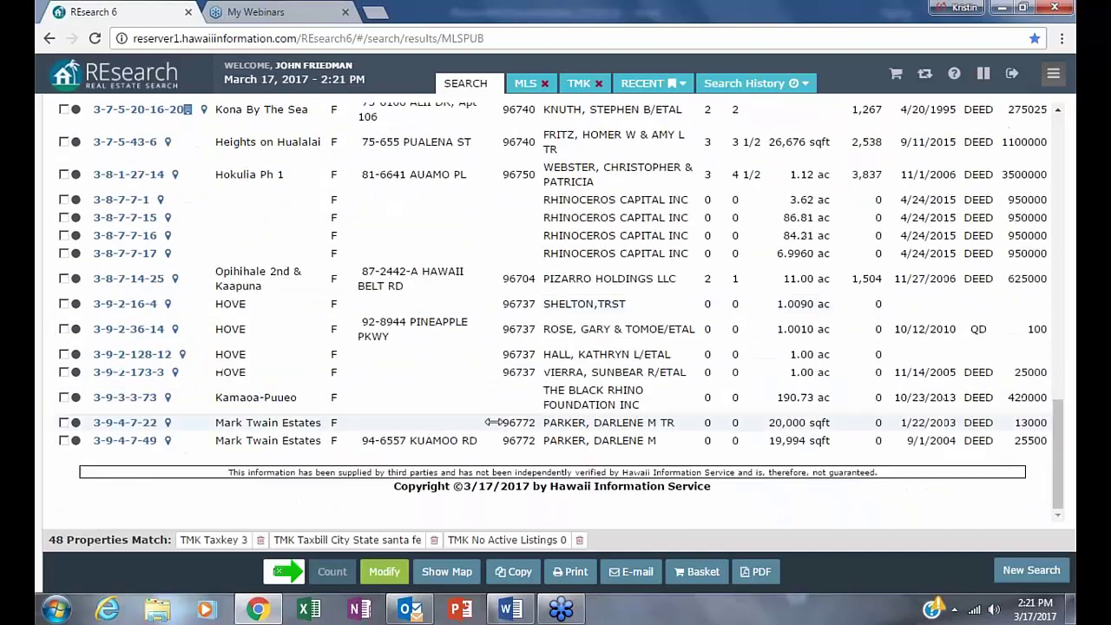
pyautogui.scroll(1, 640, 471)
pyautogui.scroll(1, 640, 471)
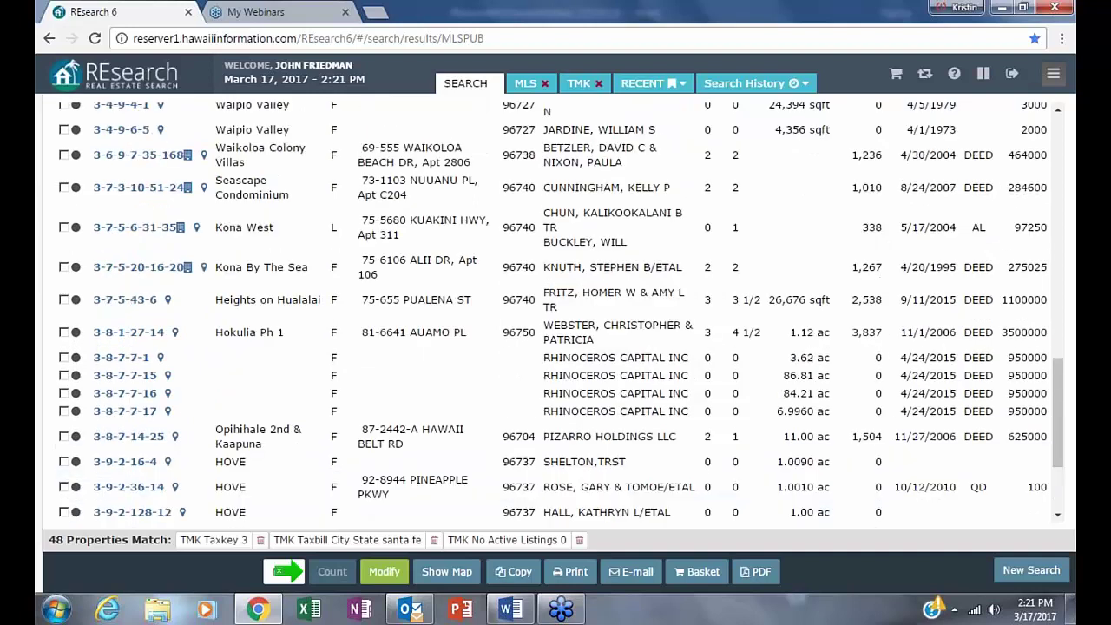
pyautogui.scroll(1, 639, 479)
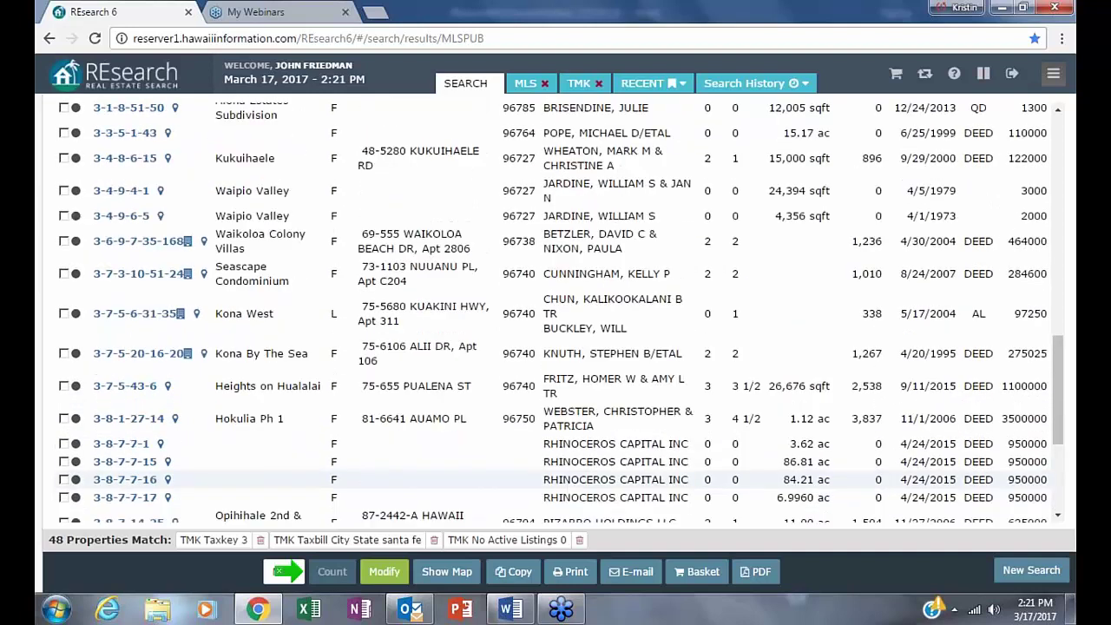
pyautogui.scroll(8, 559, 312)
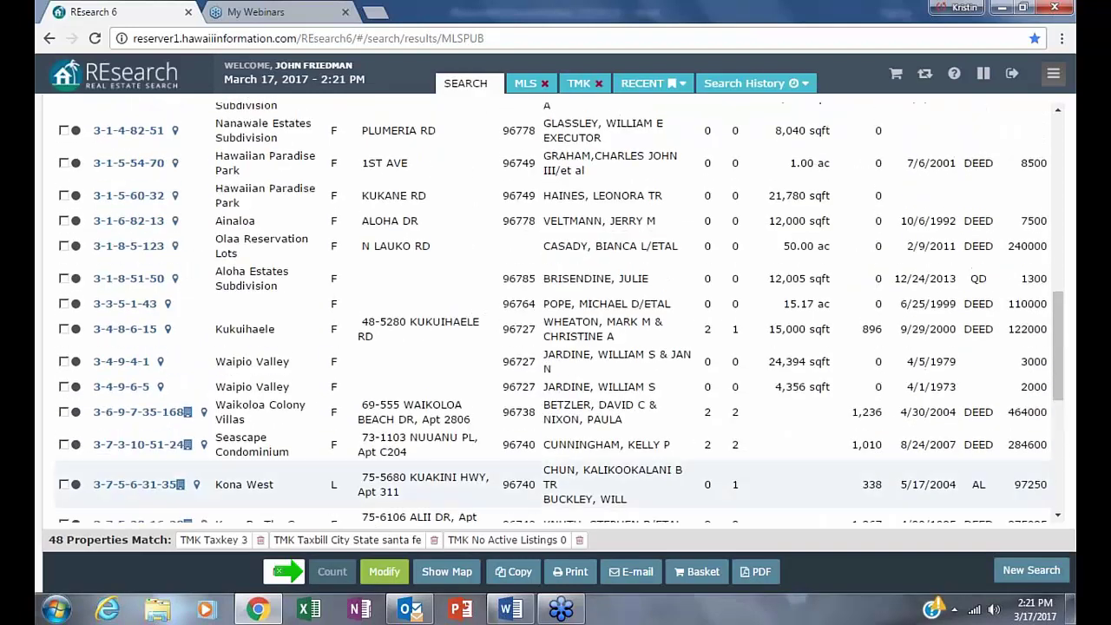
pyautogui.scroll(4, 560, 312)
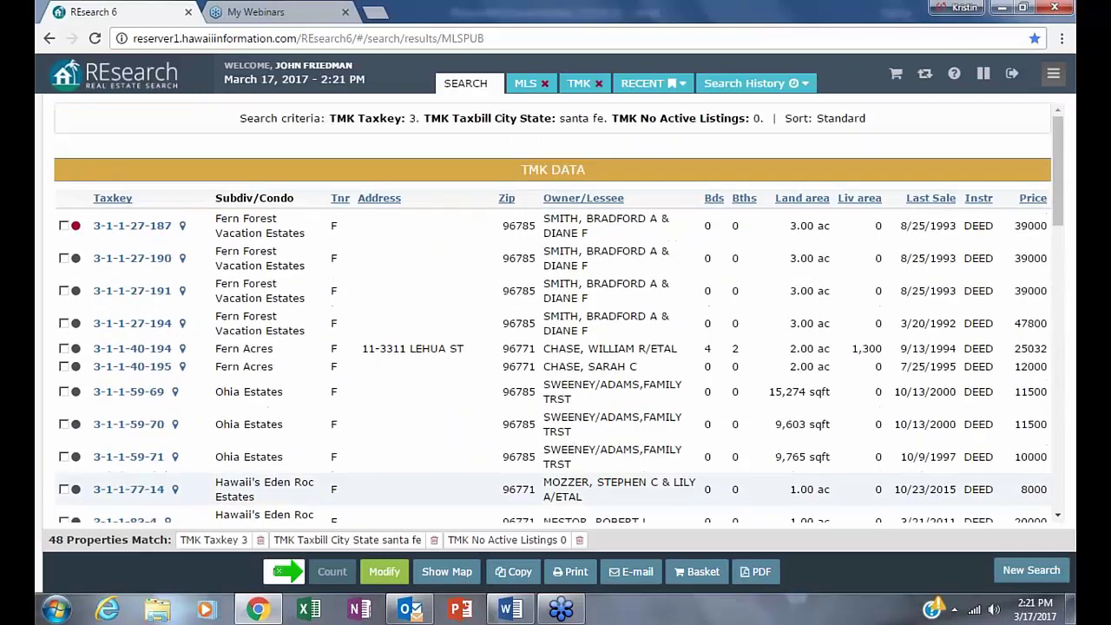
pyautogui.click(1033, 199)
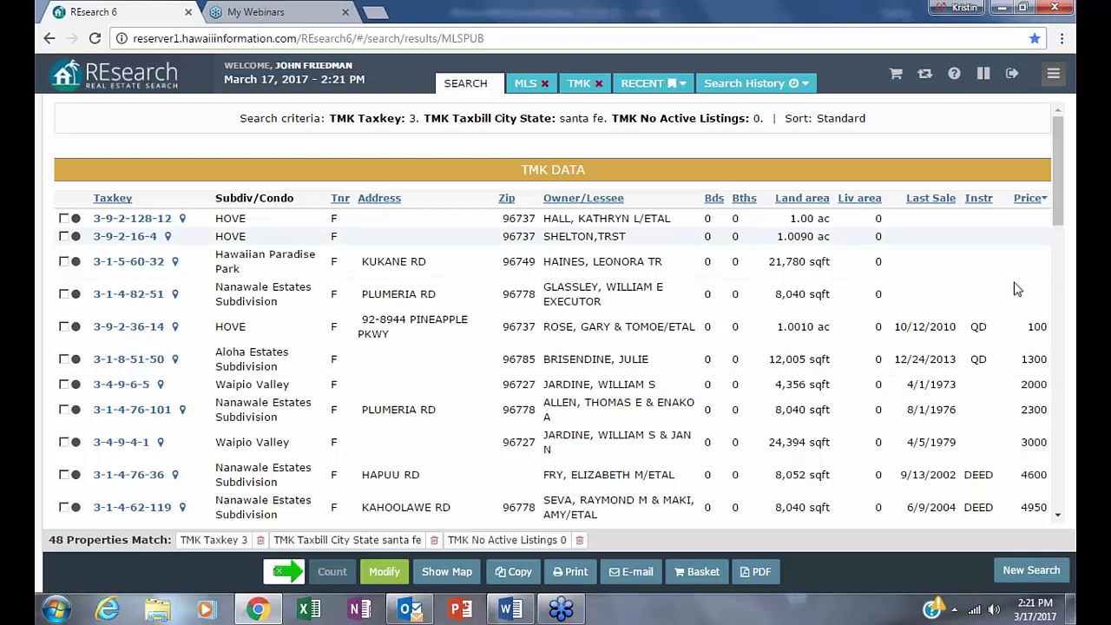
pyautogui.click(1031, 199)
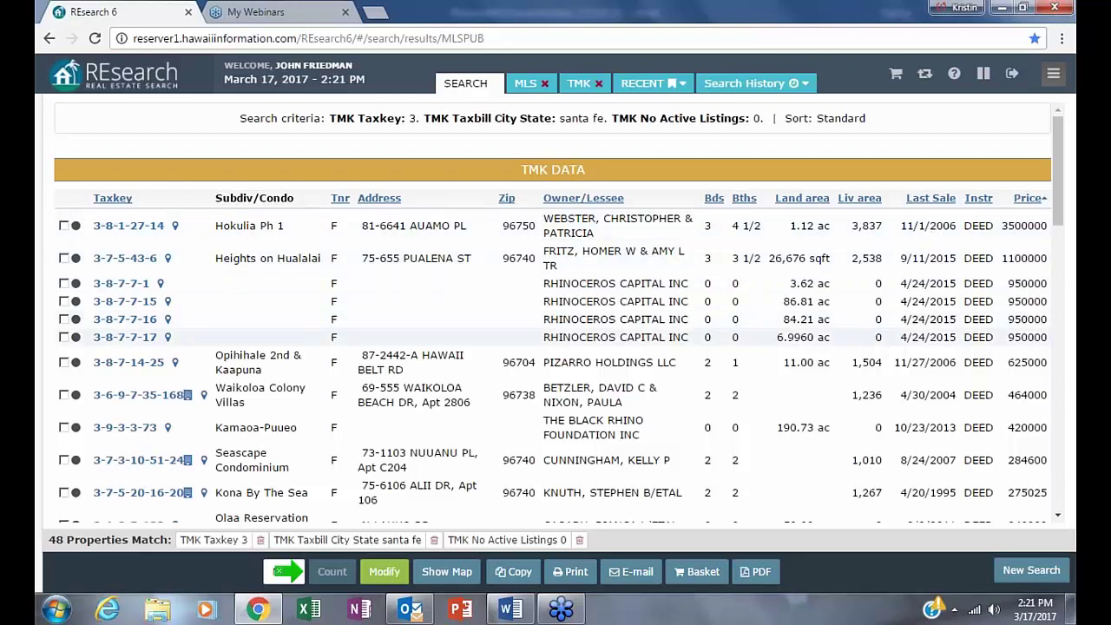
# - Open the 3-8-1-27-14 property record and review its 2,173,800 assessed value and 2006 sale
pyautogui.click(122, 227)
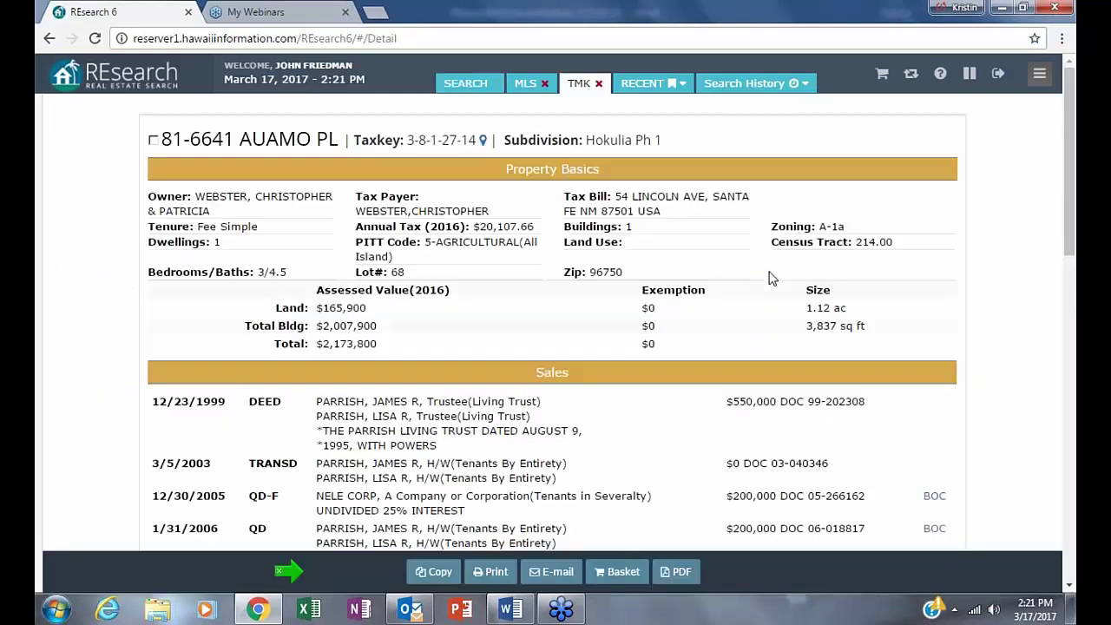
pyautogui.doubleClick(326, 344)
pyautogui.scroll(-4, 724, 336)
pyautogui.scroll(1, 725, 336)
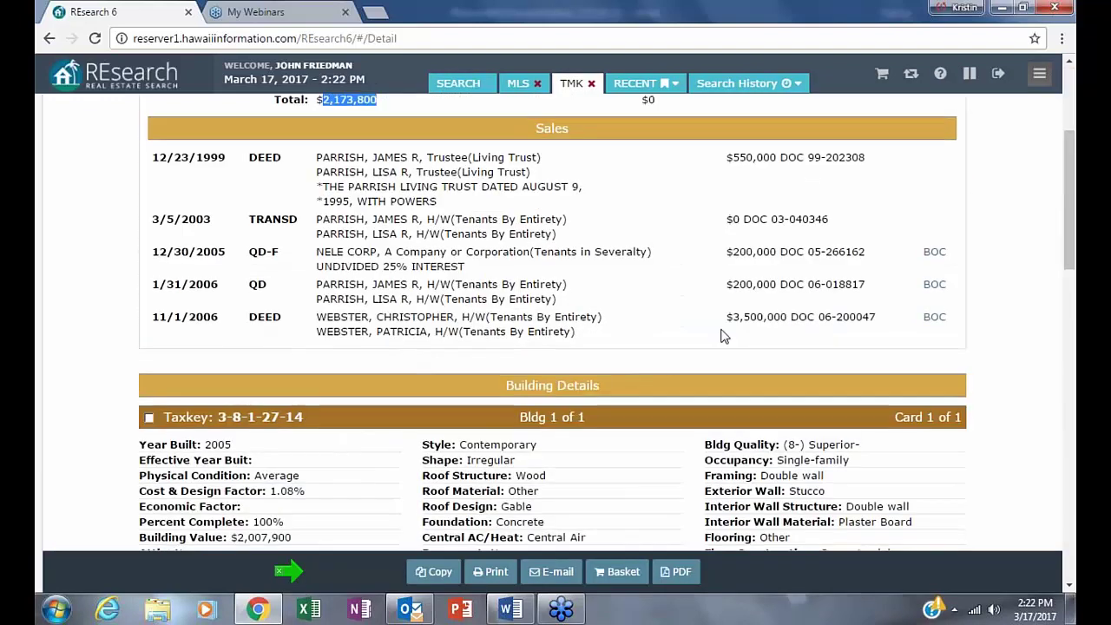
pyautogui.moveTo(734, 316); pyautogui.dragTo(833, 325)
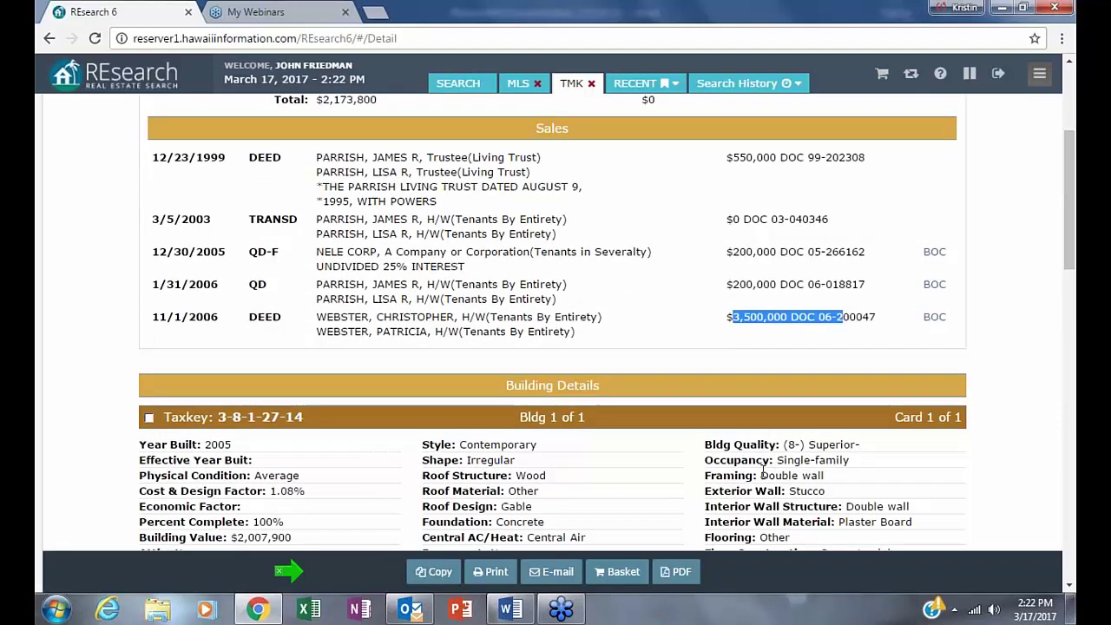
pyautogui.click(719, 327)
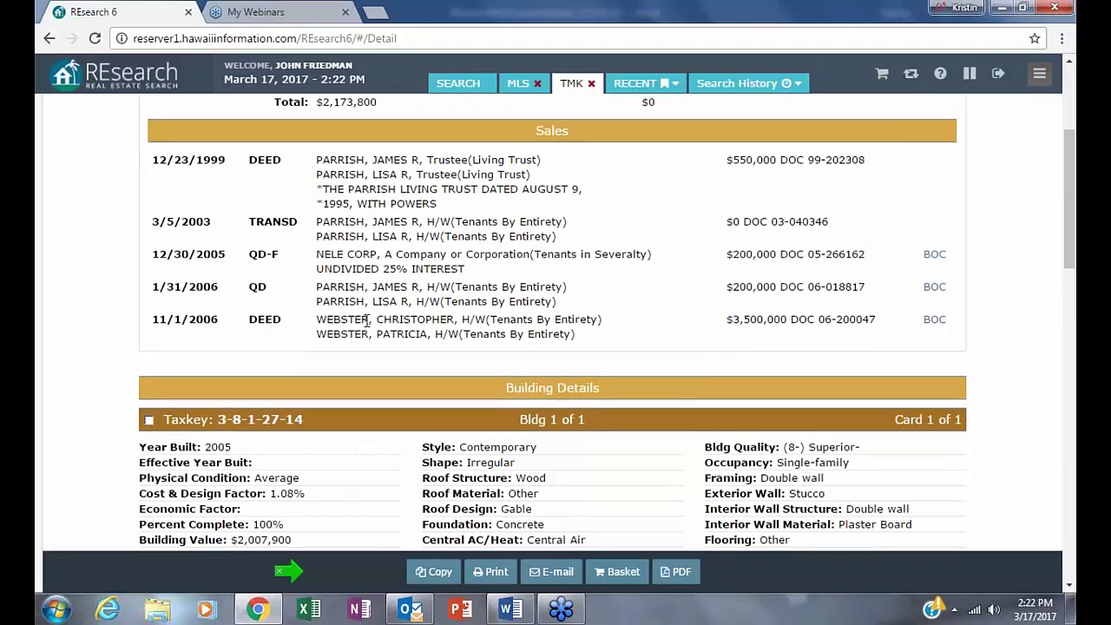
pyautogui.scroll(3, 367, 321)
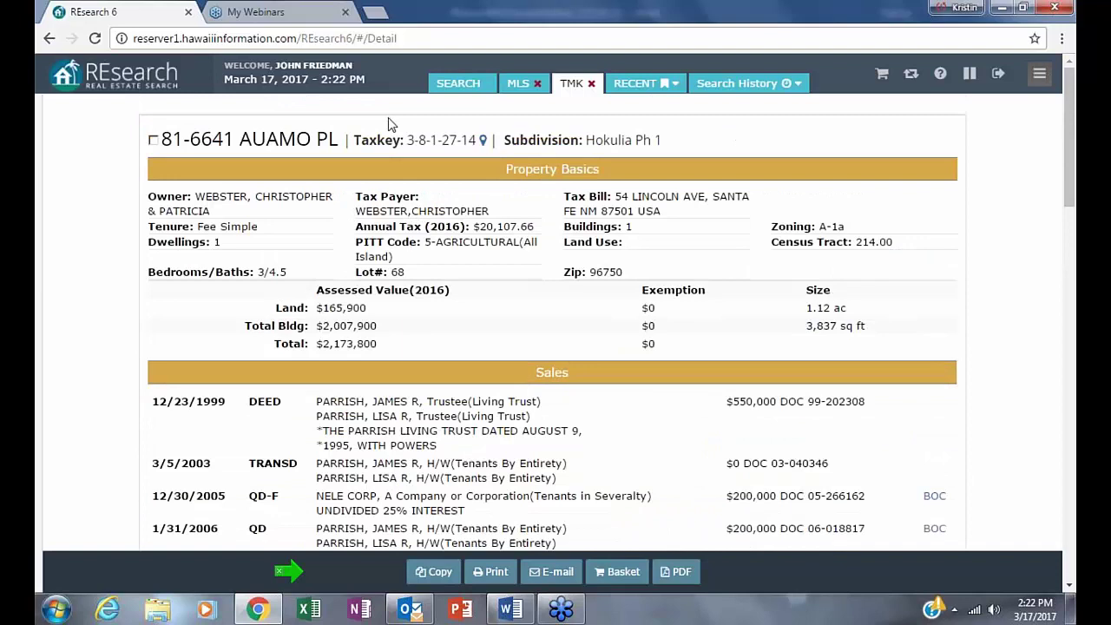
# - Copy the taxkey 3-8-1-27-14 and go back to the price-sorted results list
pyautogui.moveTo(409, 140); pyautogui.dragTo(477, 140)
pyautogui.rightClick(453, 131)
pyautogui.click(486, 144)
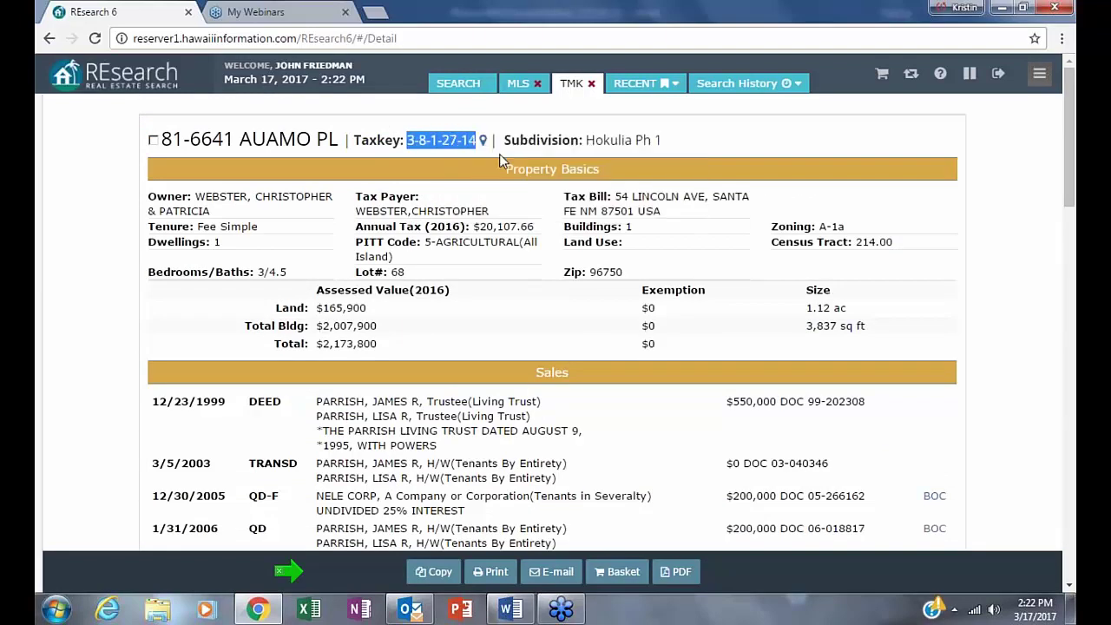
pyautogui.click(47, 38)
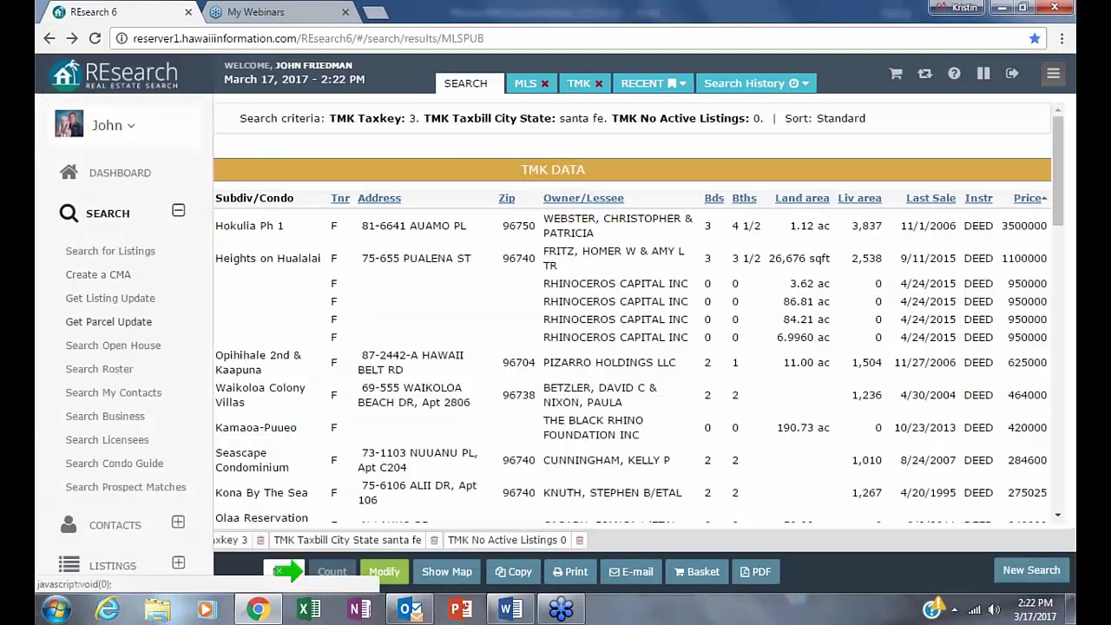
# - Replace the Taxkey criterion value 3 with the pasted 3-8-1-27-14
pyautogui.click(385, 571)
pyautogui.doubleClick(189, 247)
pyautogui.rightClick(206, 246)
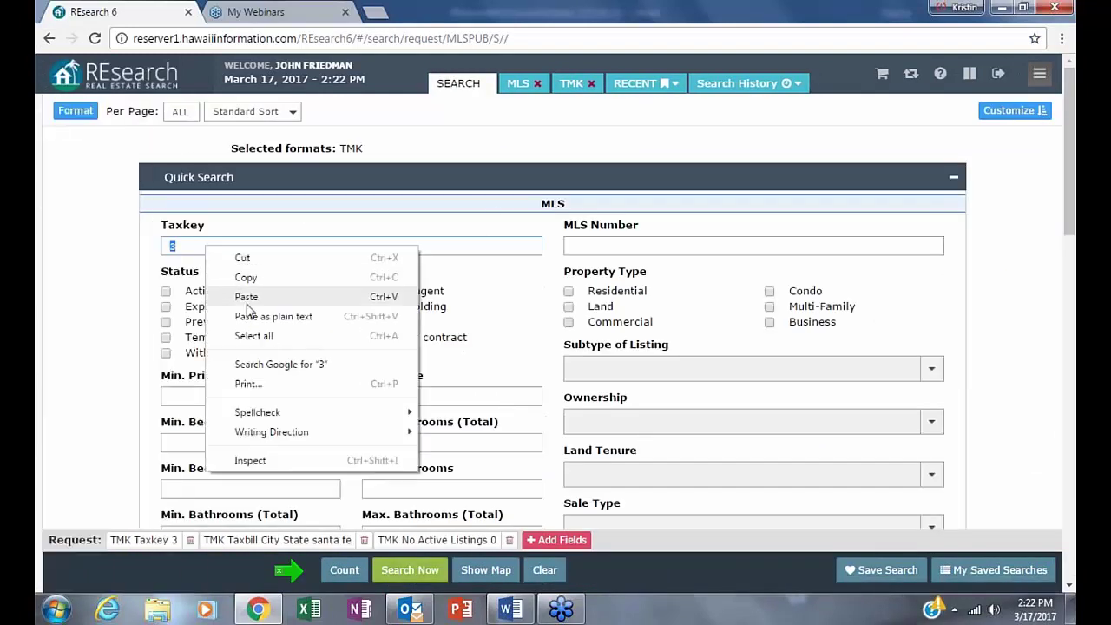
pyautogui.click(243, 297)
# - Switch the result format from TMK to MLS 1 Photo and run the search
pyautogui.click(76, 110)
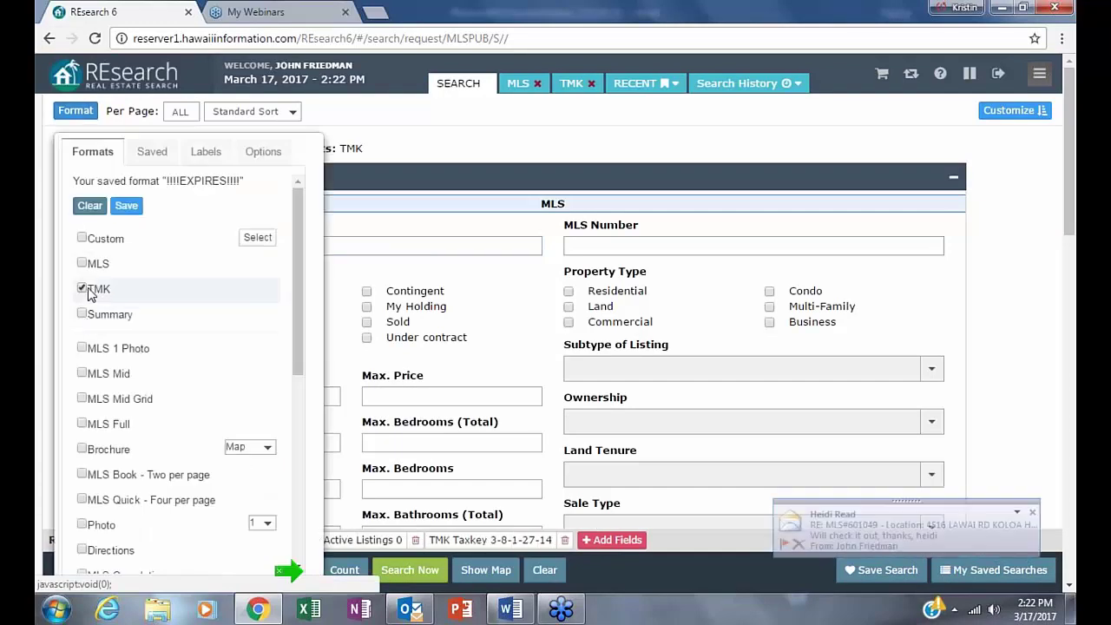
pyautogui.click(86, 291)
pyautogui.click(83, 348)
pyautogui.click(410, 570)
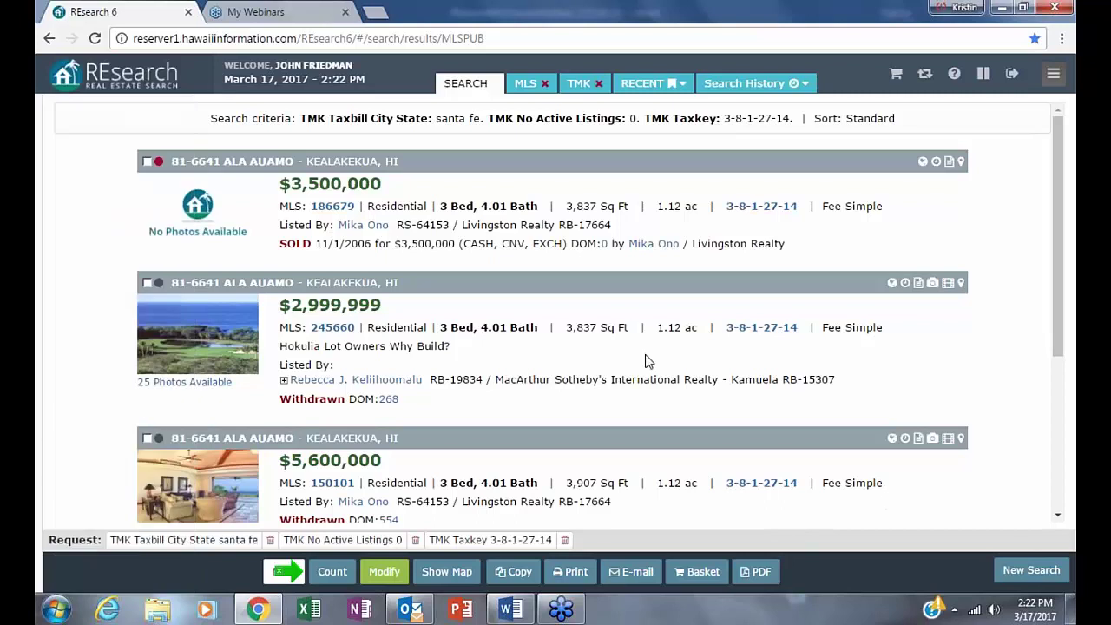
pyautogui.scroll(-3, 1011, 373)
pyautogui.scroll(3, 1015, 391)
pyautogui.scroll(-2, 403, 323)
pyautogui.scroll(2, 403, 323)
pyautogui.scroll(-2, 404, 323)
pyautogui.scroll(-1, 424, 306)
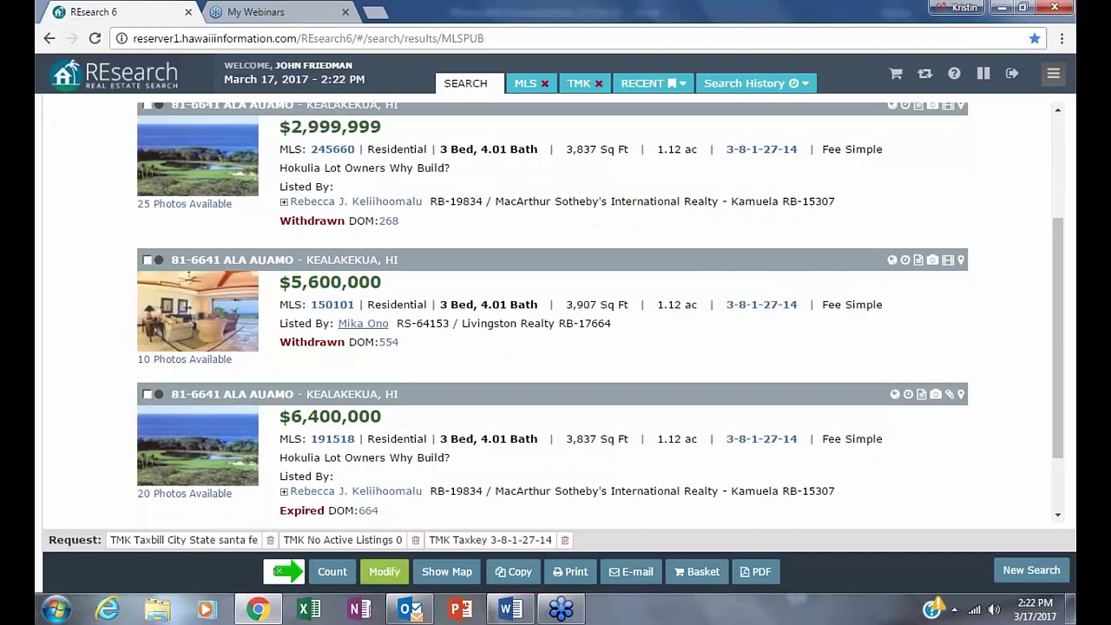
pyautogui.scroll(-1, 425, 305)
pyautogui.scroll(2, 424, 305)
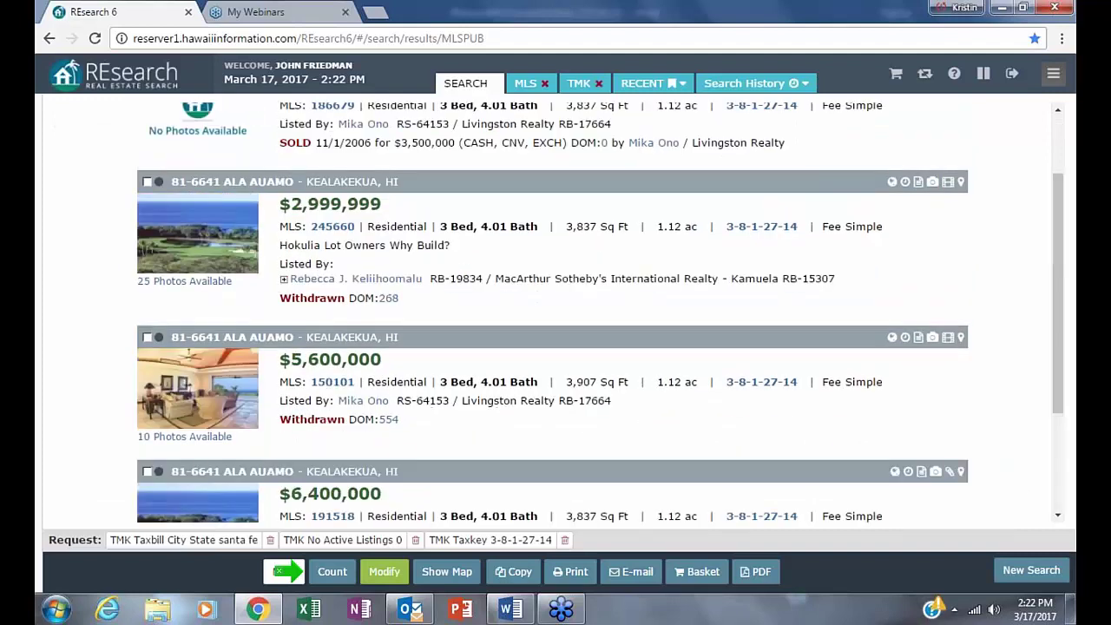
pyautogui.scroll(1, 335, 303)
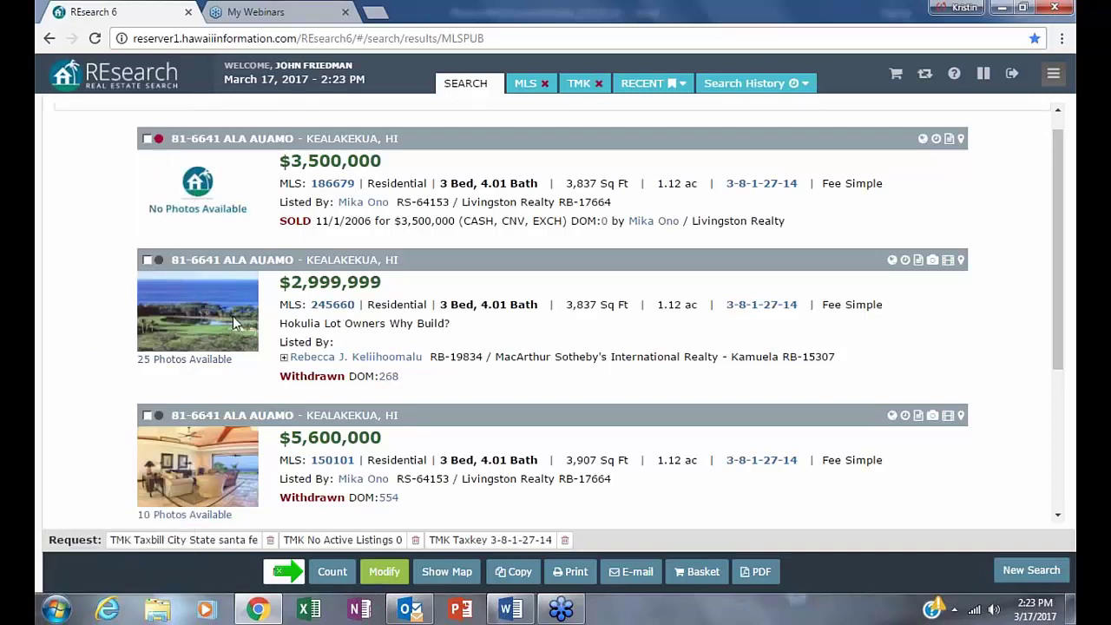
pyautogui.scroll(-1, 328, 489)
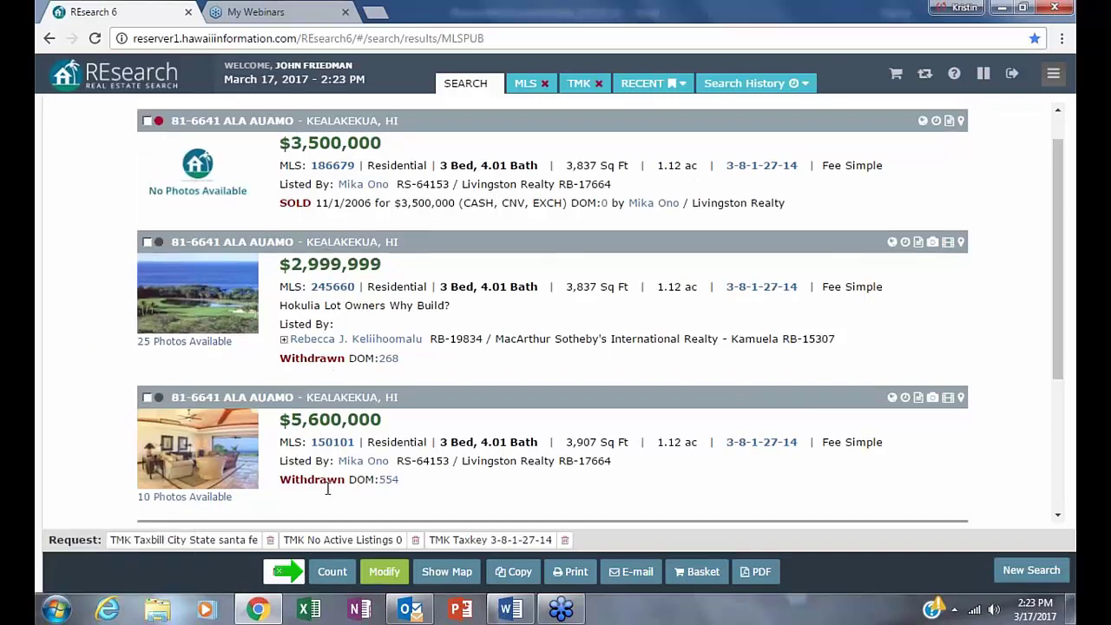
pyautogui.scroll(-3, 327, 489)
pyautogui.scroll(3, 327, 488)
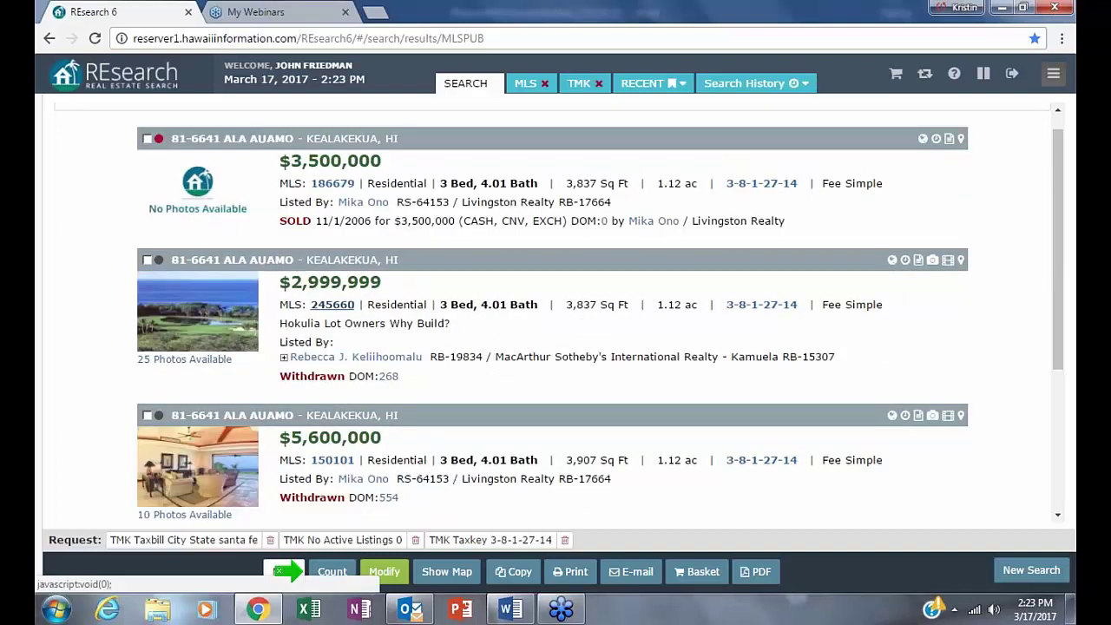
pyautogui.click(334, 305)
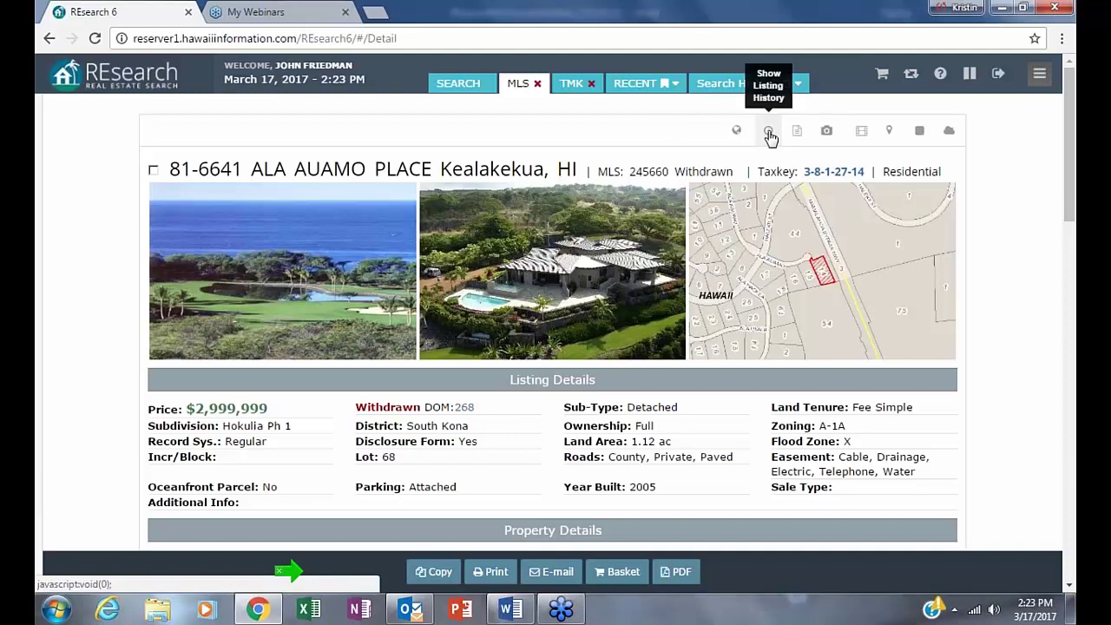
# - Review MLS 245660's change history through its status change from A to W, then show Recent Searches
pyautogui.click(769, 133)
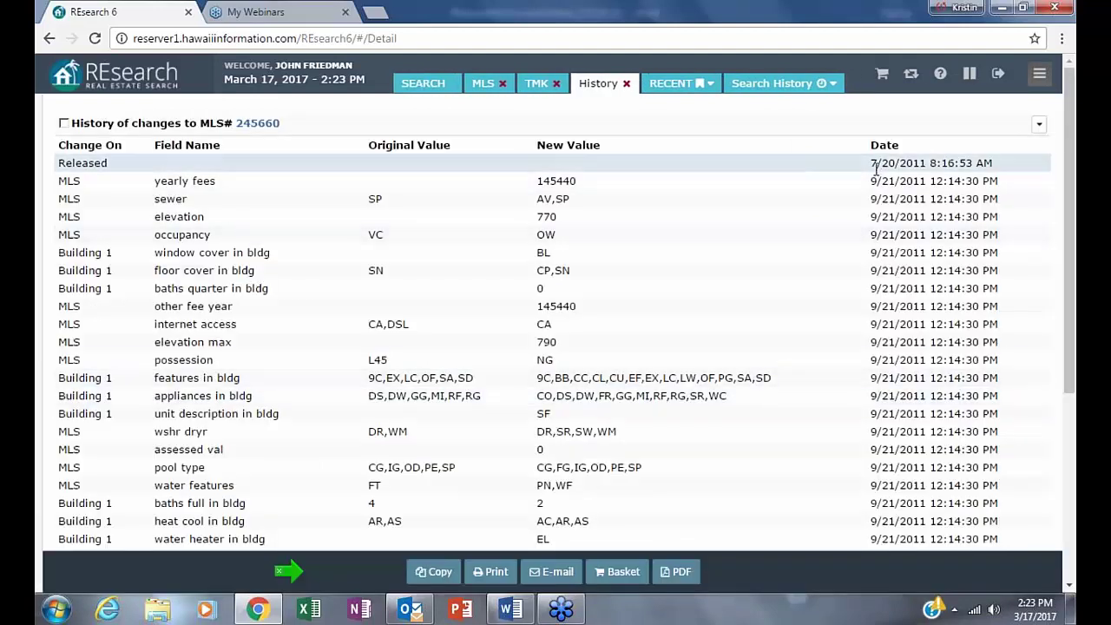
pyautogui.scroll(-5, 640, 302)
pyautogui.scroll(-1, 642, 307)
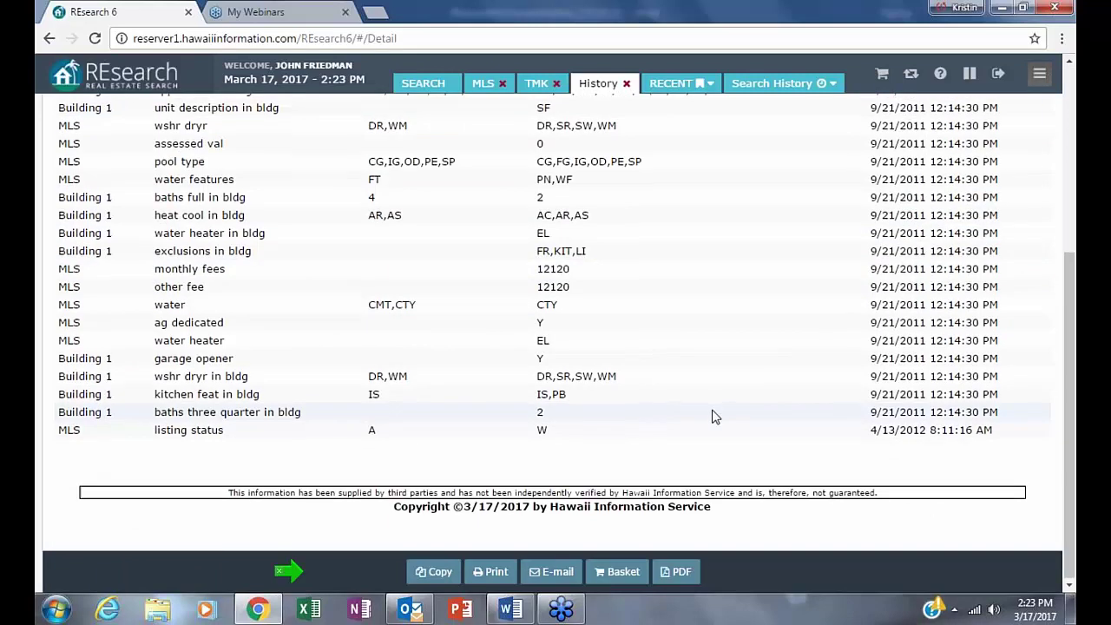
pyautogui.scroll(4, 712, 416)
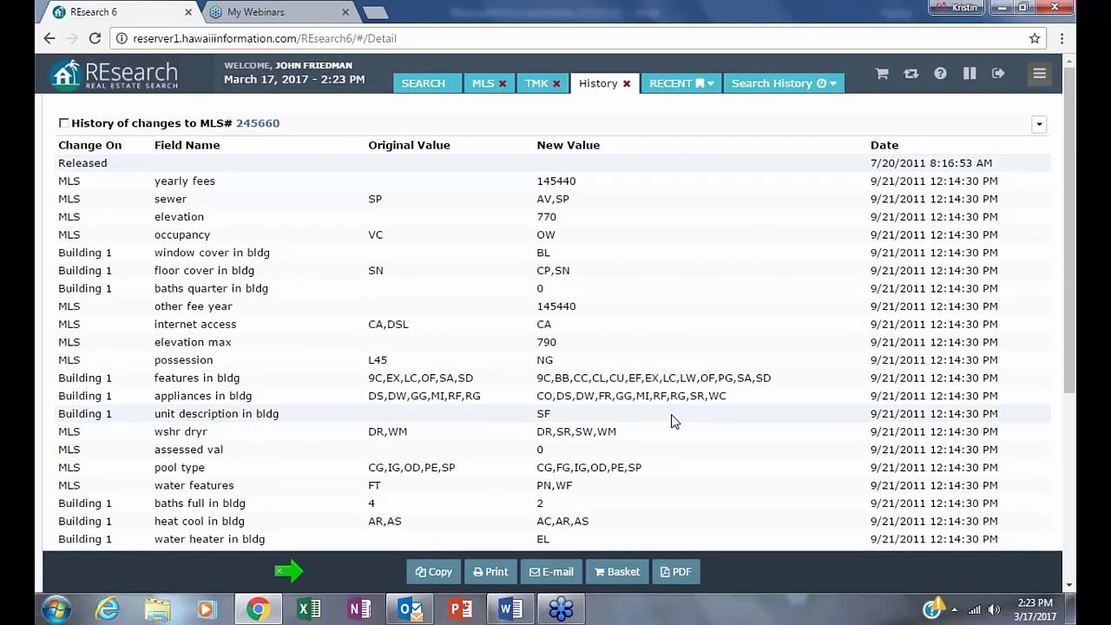
pyautogui.scroll(-1, 673, 421)
pyautogui.scroll(-3, 556, 321)
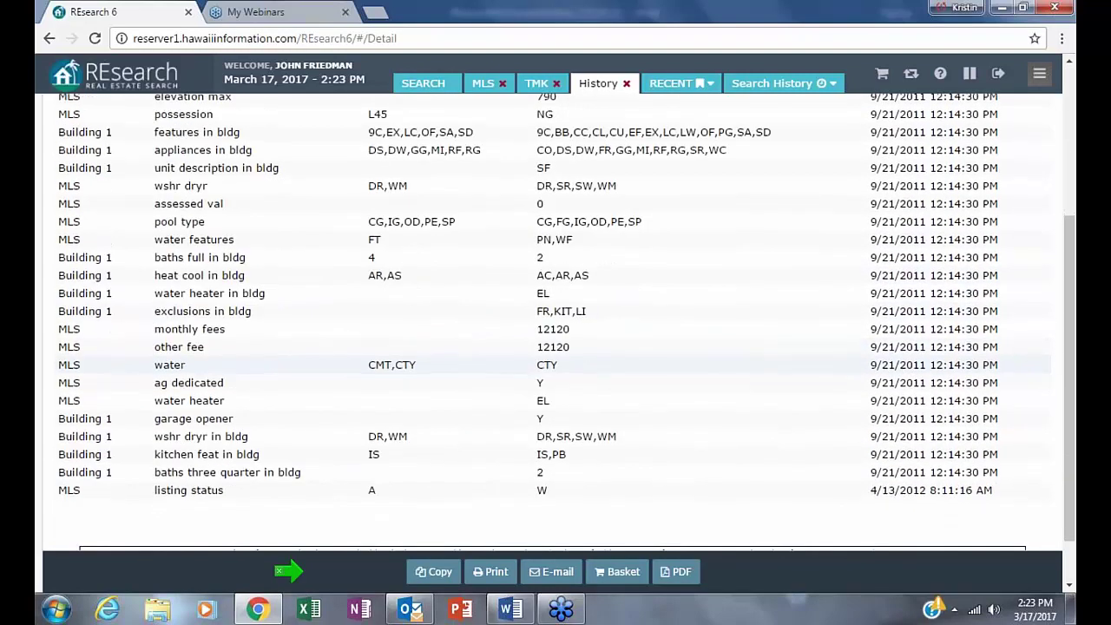
pyautogui.scroll(-1, 368, 441)
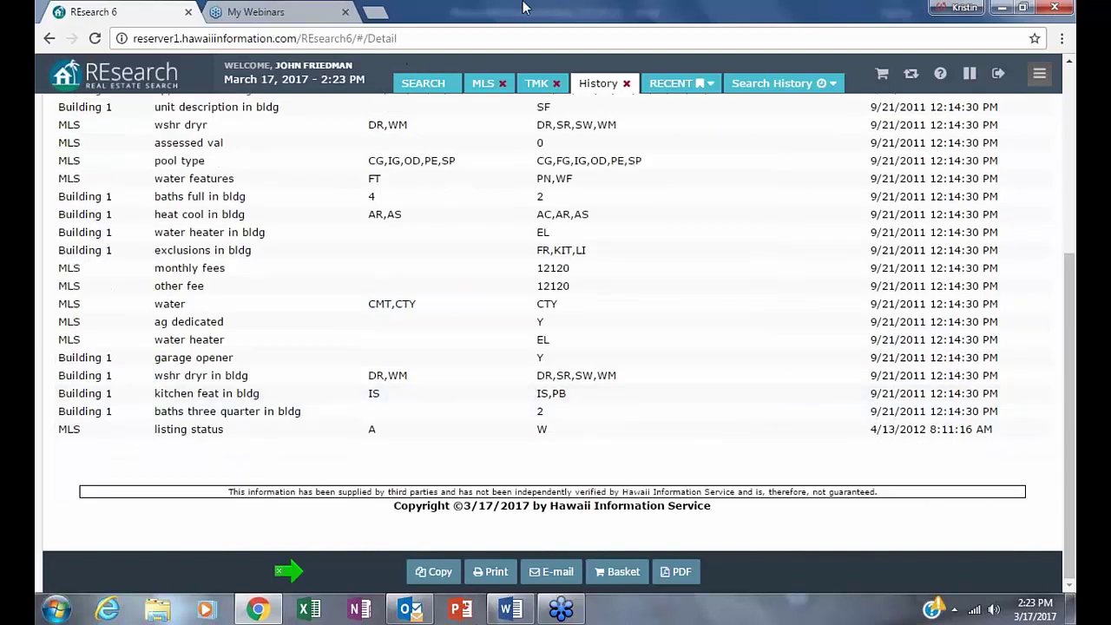
pyautogui.scroll(4, 826, 267)
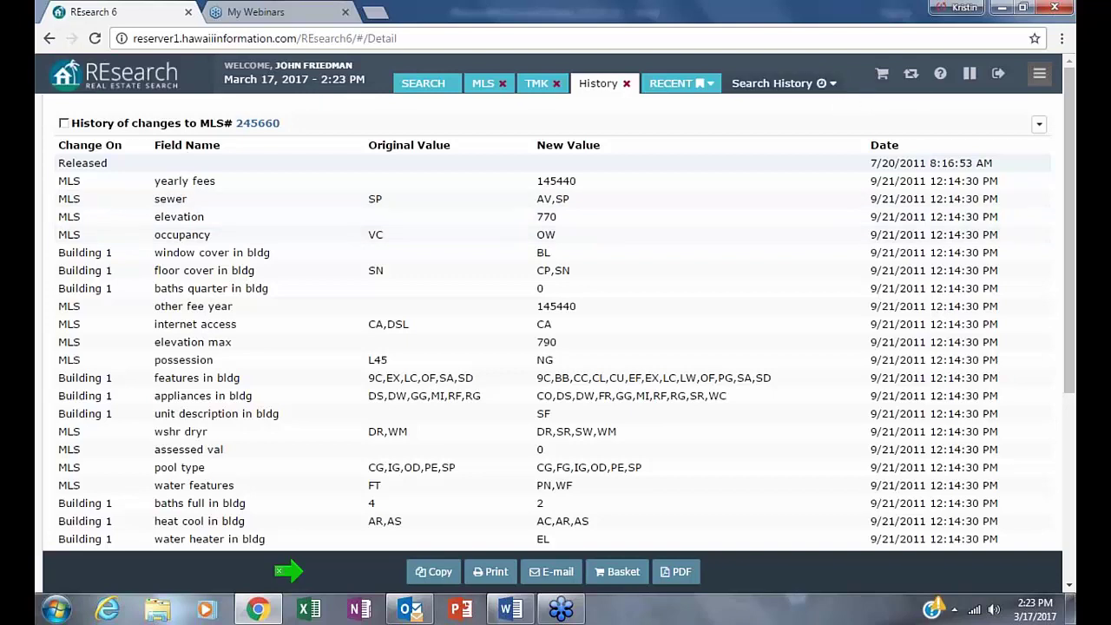
pyautogui.click(832, 87)
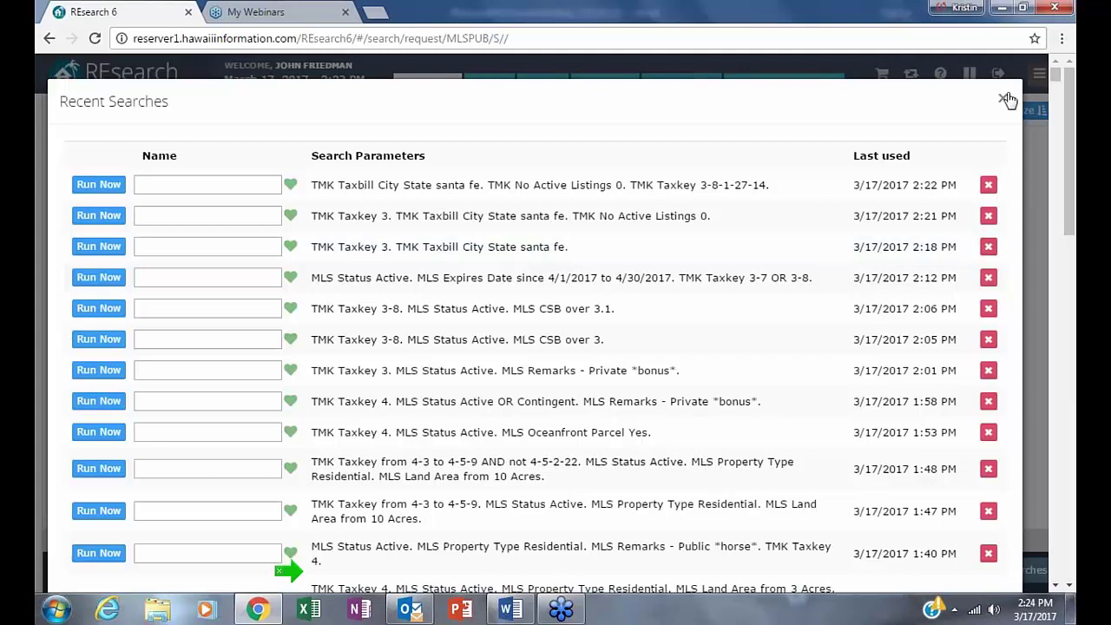
# - Close Recent Searches, drop the Taxkey 3-8-1-27-14 criterion and rerun the search
pyautogui.click(1005, 99)
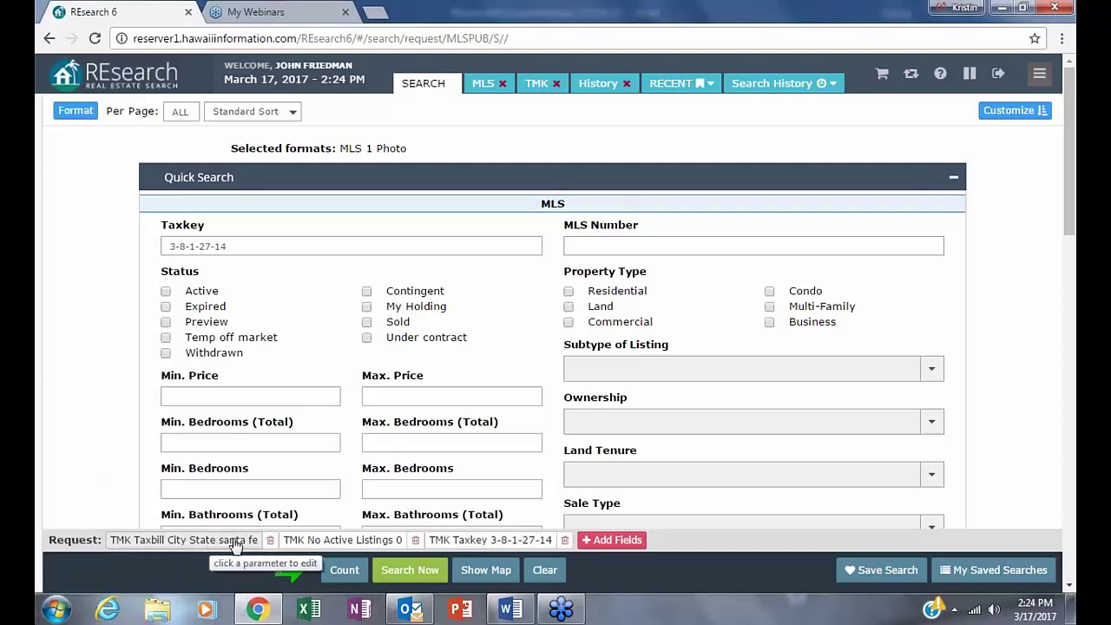
pyautogui.click(564, 540)
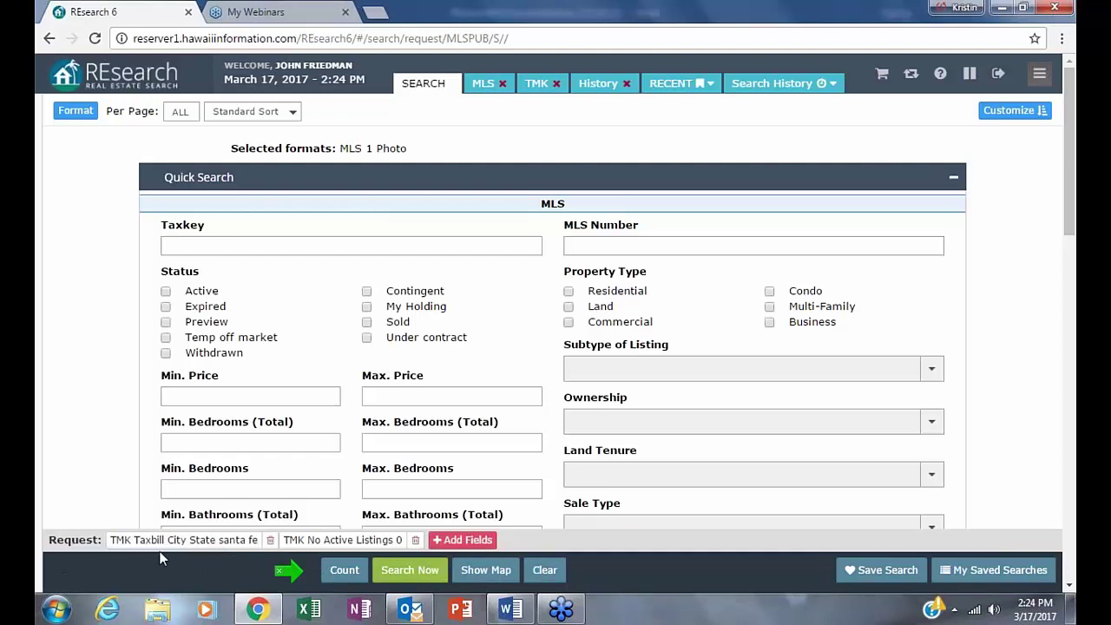
pyautogui.click(230, 541)
pyautogui.hotkey('ctrl', 'a')
pyautogui.click(235, 441)
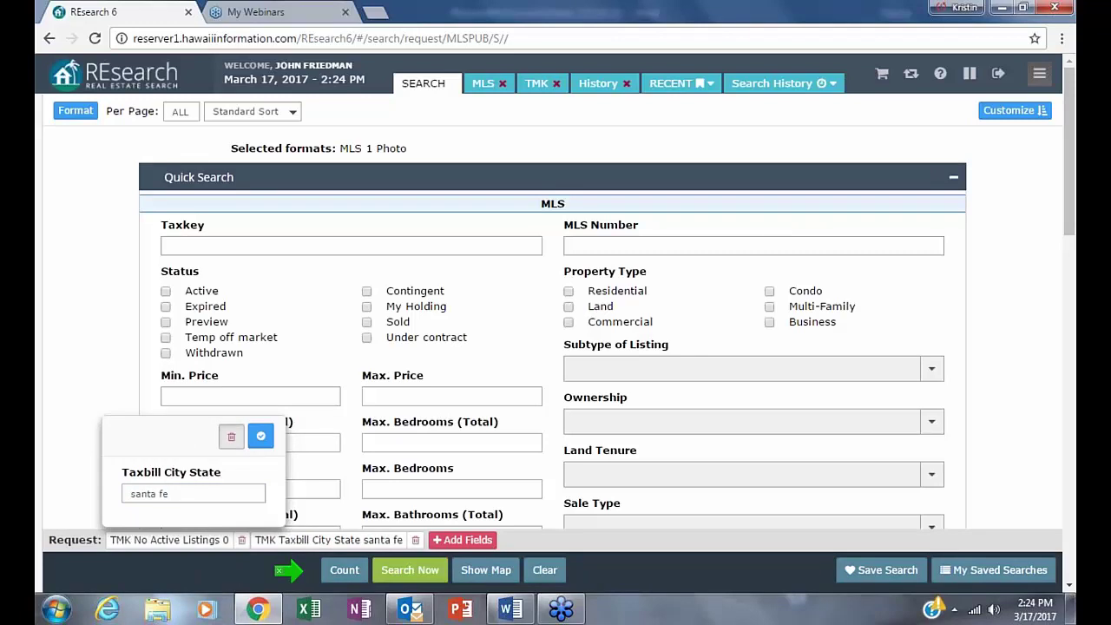
pyautogui.click(410, 569)
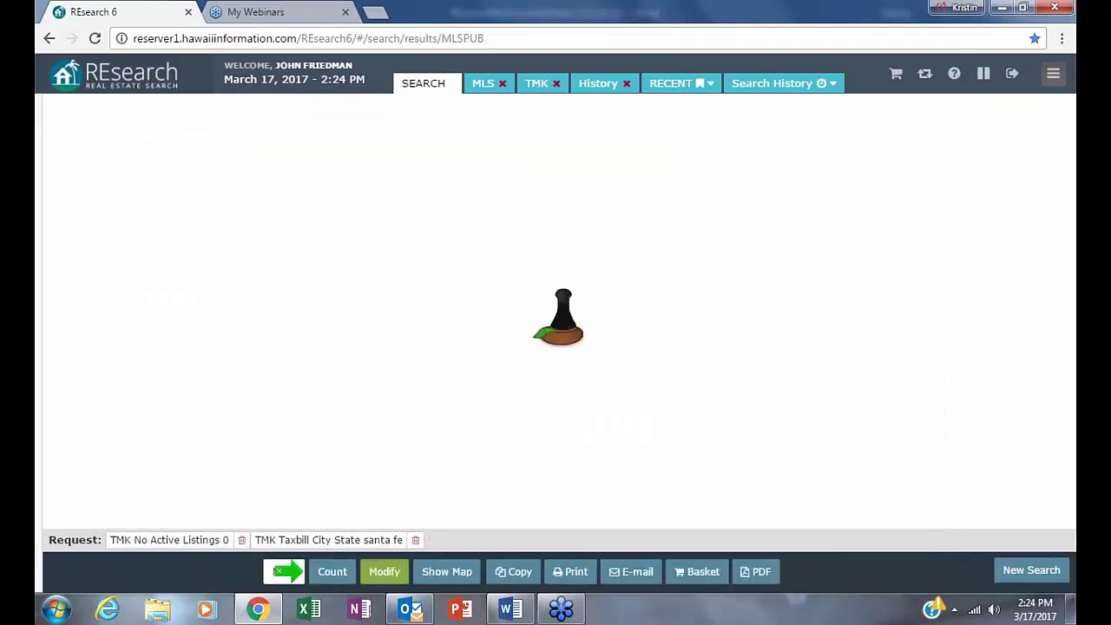
# - Delete the Taxbill City State santa fe criterion and enter 4 in the Taxkey field
pyautogui.click(397, 573)
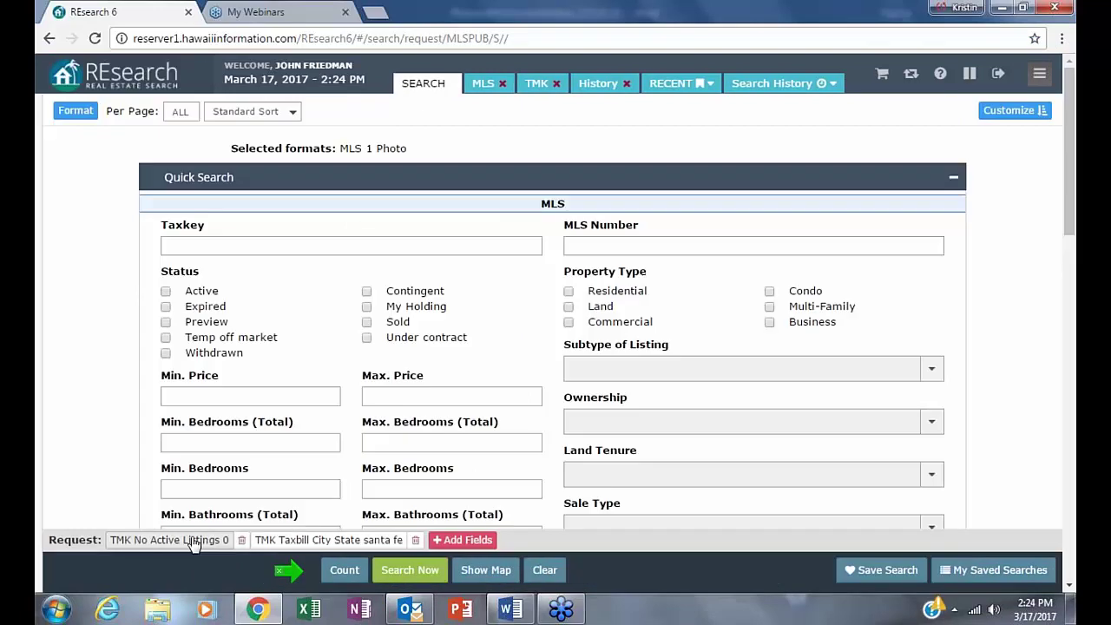
pyautogui.click(347, 540)
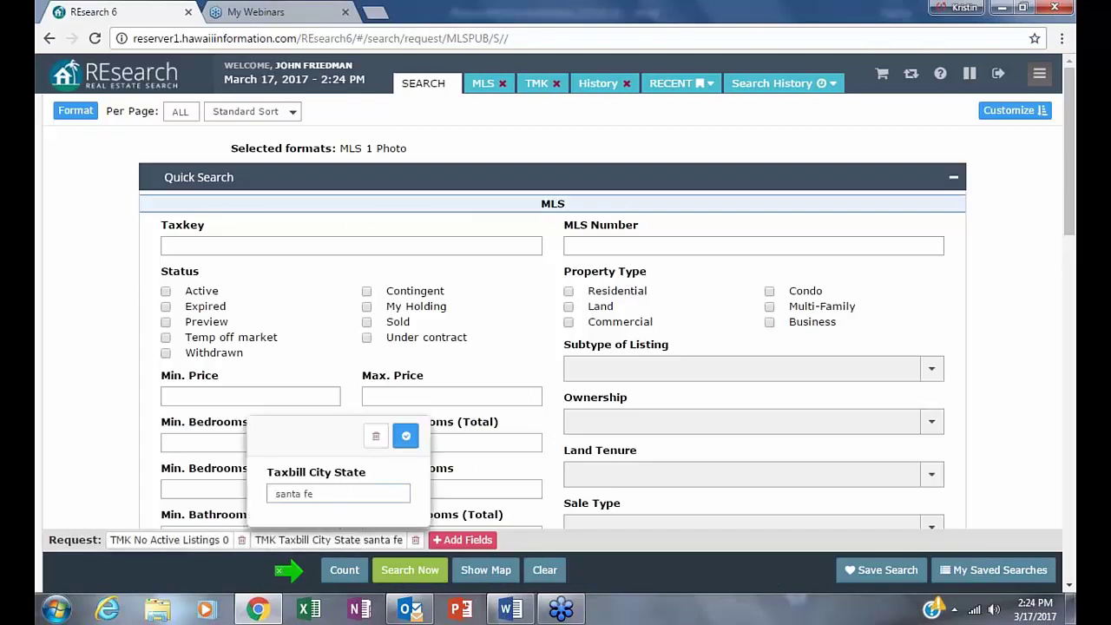
pyautogui.hotkey('ctrl', 'a')
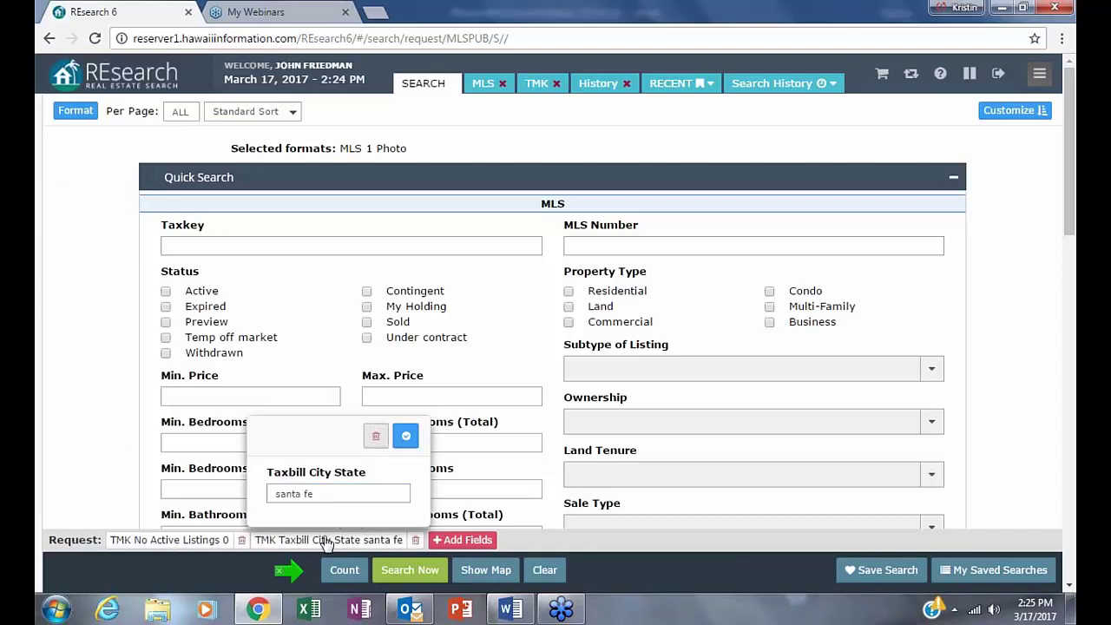
pyautogui.click(415, 540)
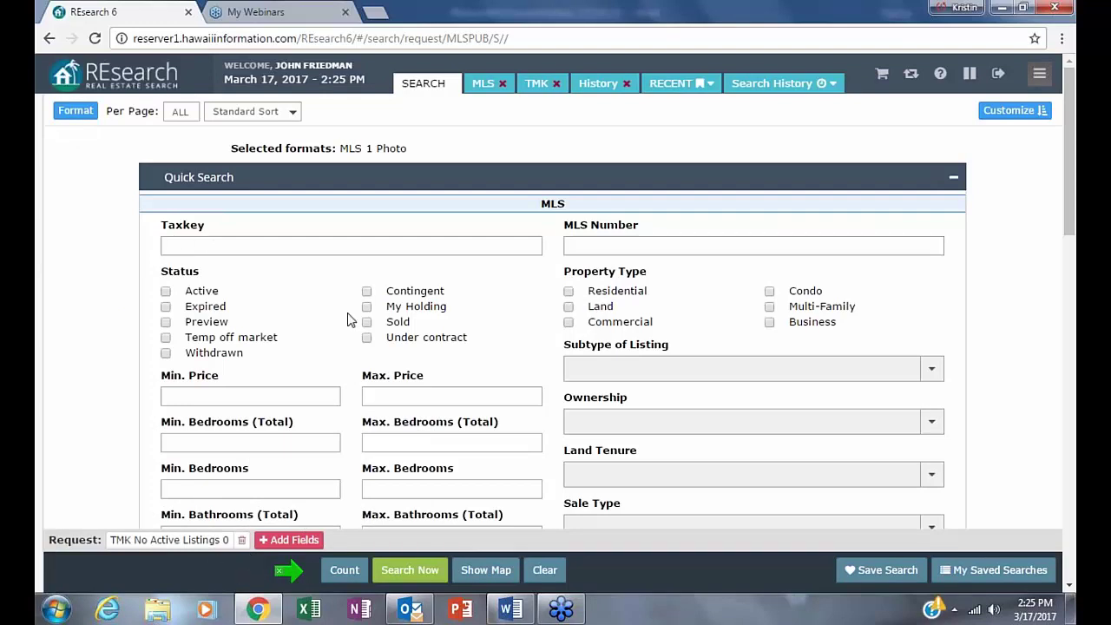
pyautogui.rightClick(169, 250)
pyautogui.click(735, 280)
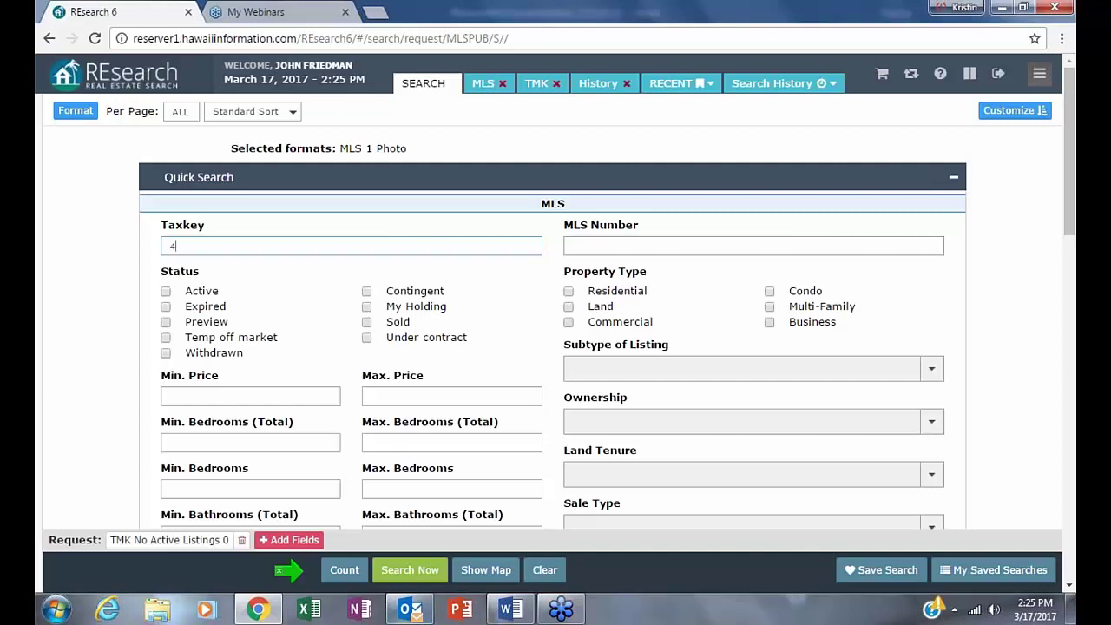
pyautogui.click(808, 433)
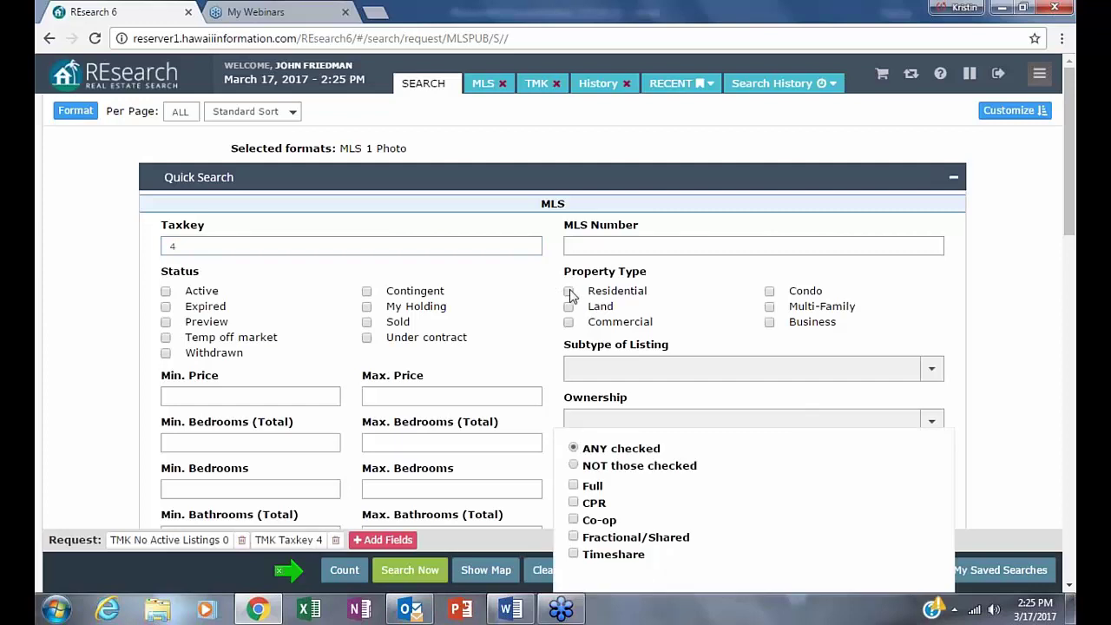
pyautogui.click(568, 293)
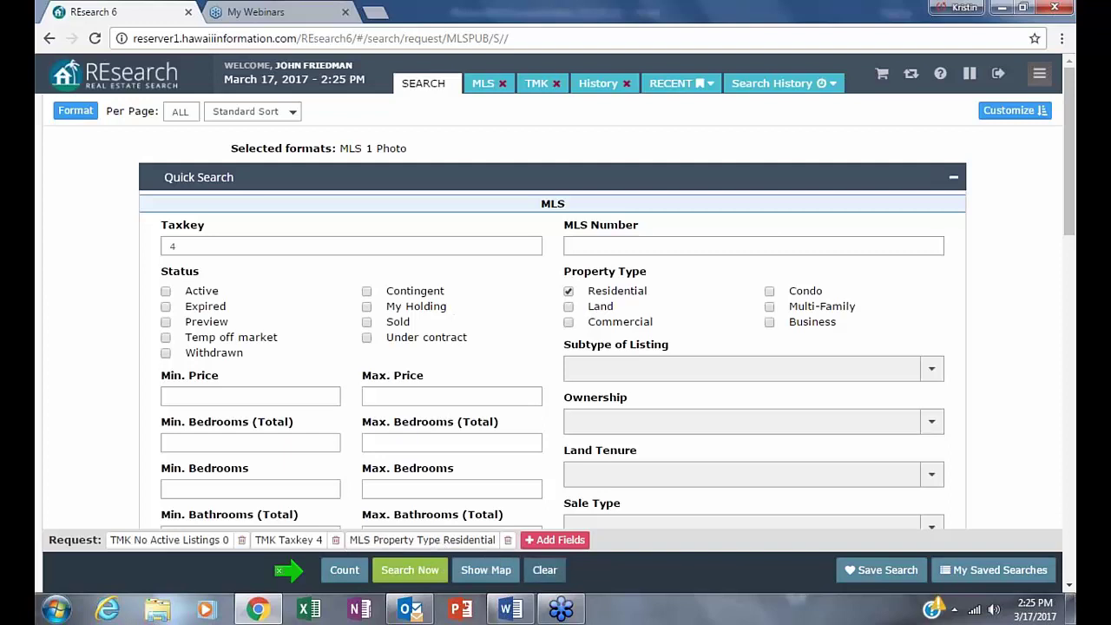
pyautogui.click(547, 570)
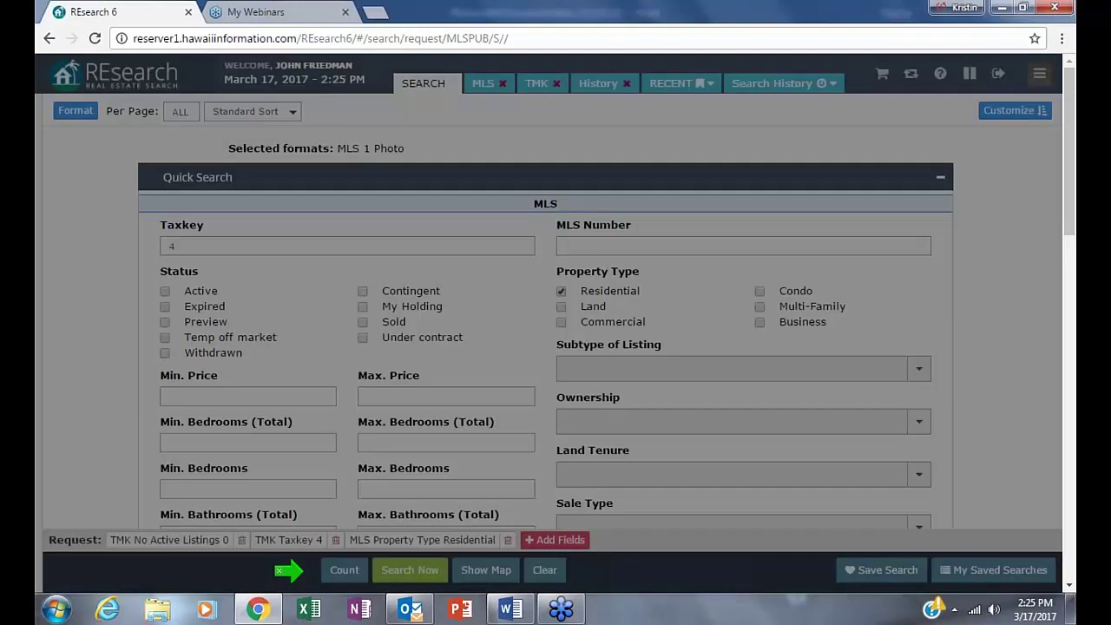
pyautogui.click(164, 457)
pyautogui.write('tax')
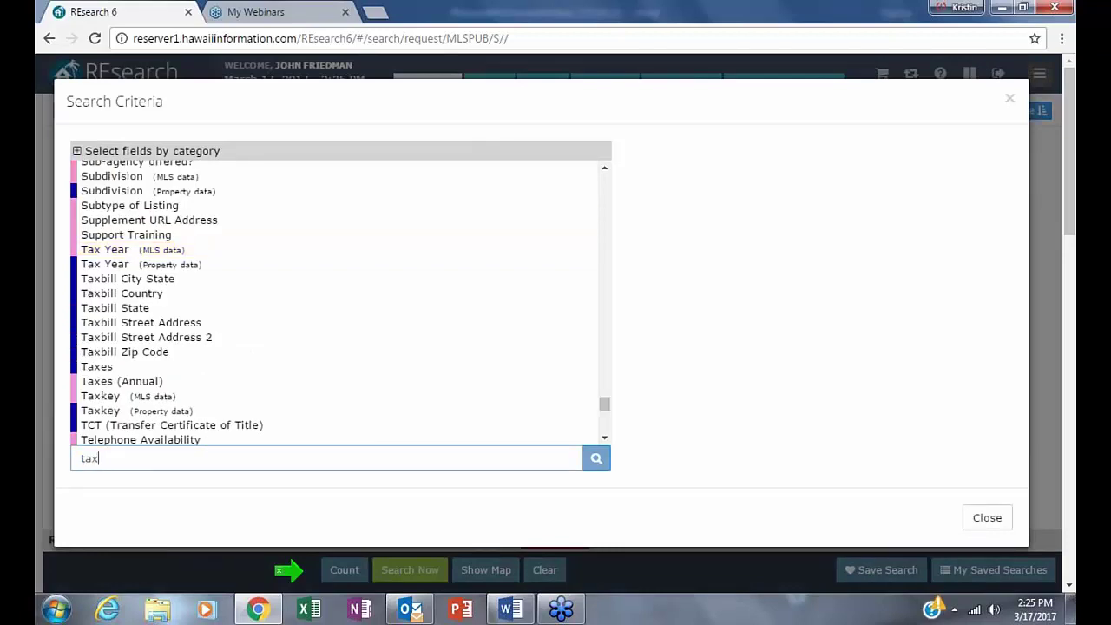
pyautogui.write('db')
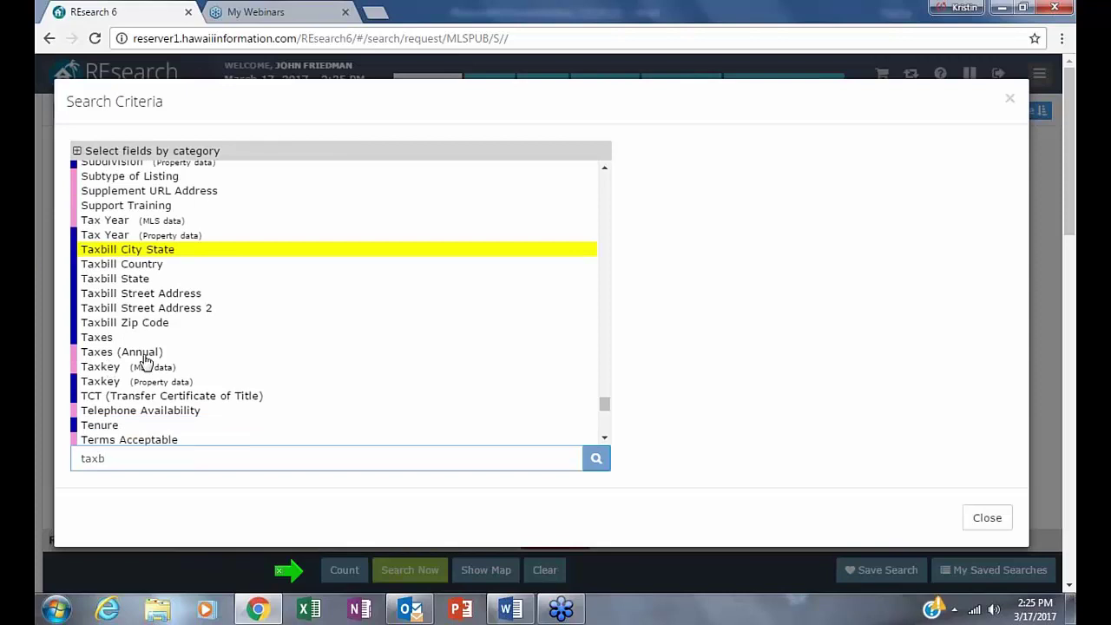
pyautogui.click(121, 280)
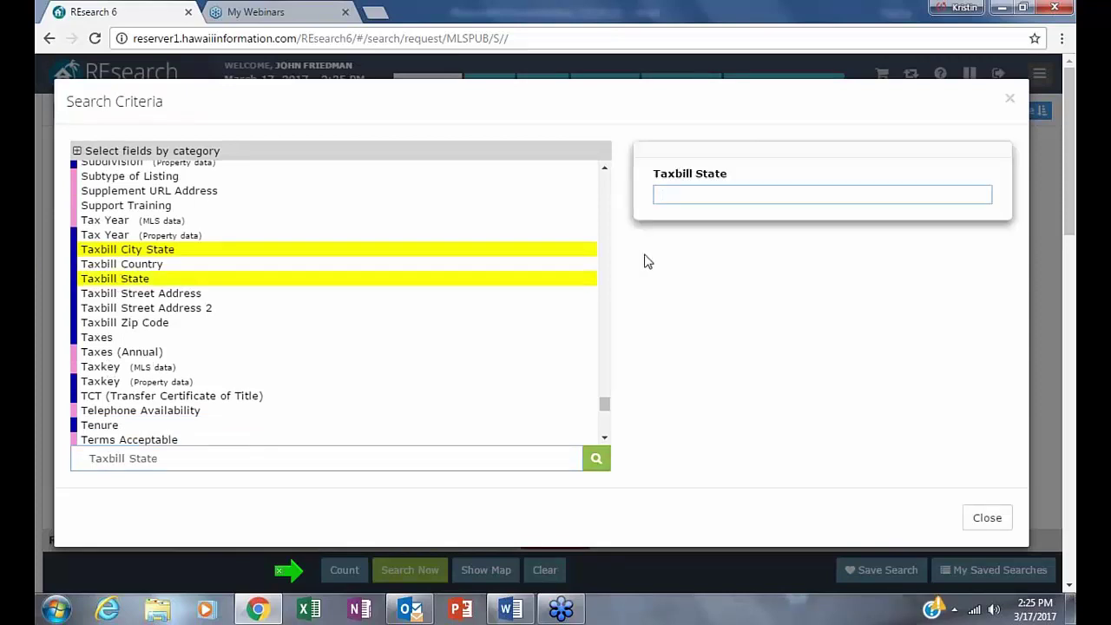
pyautogui.write('az')
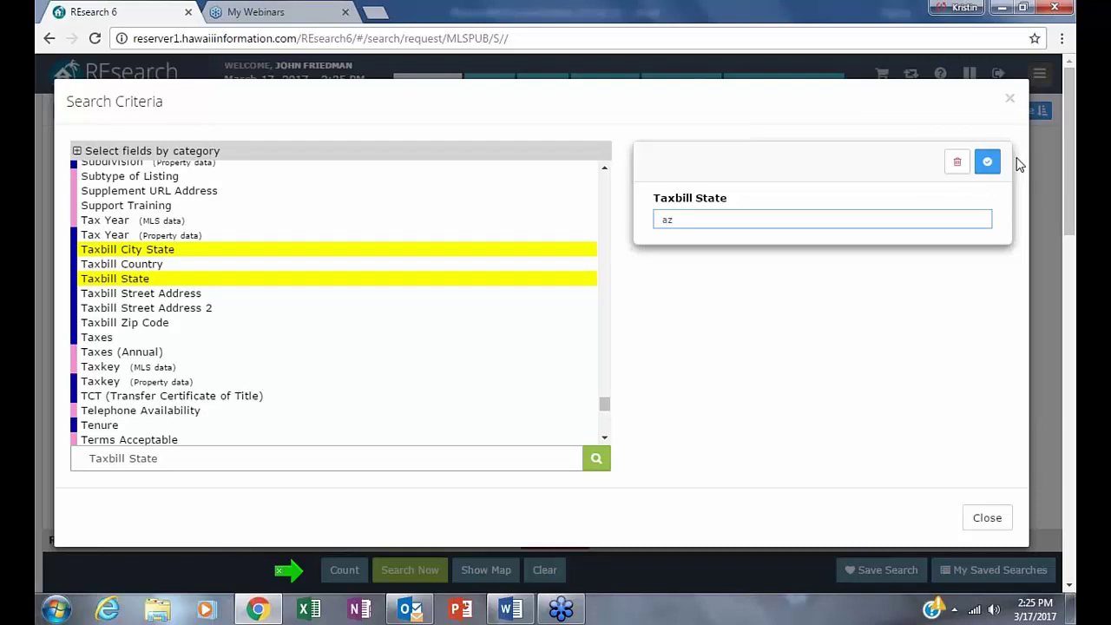
pyautogui.click(989, 162)
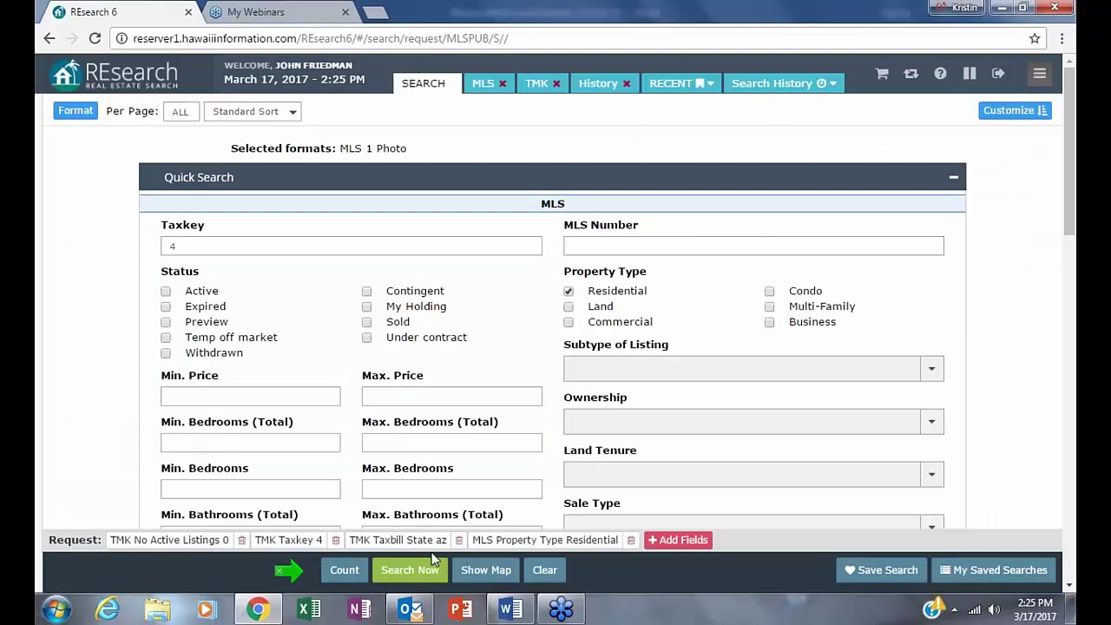
# - Count the four-criteria search at 104 matching listings and run it to show the results
pyautogui.moveTo(40, 342)
pyautogui.rightClick(257, 608)
pyautogui.click(935, 139)
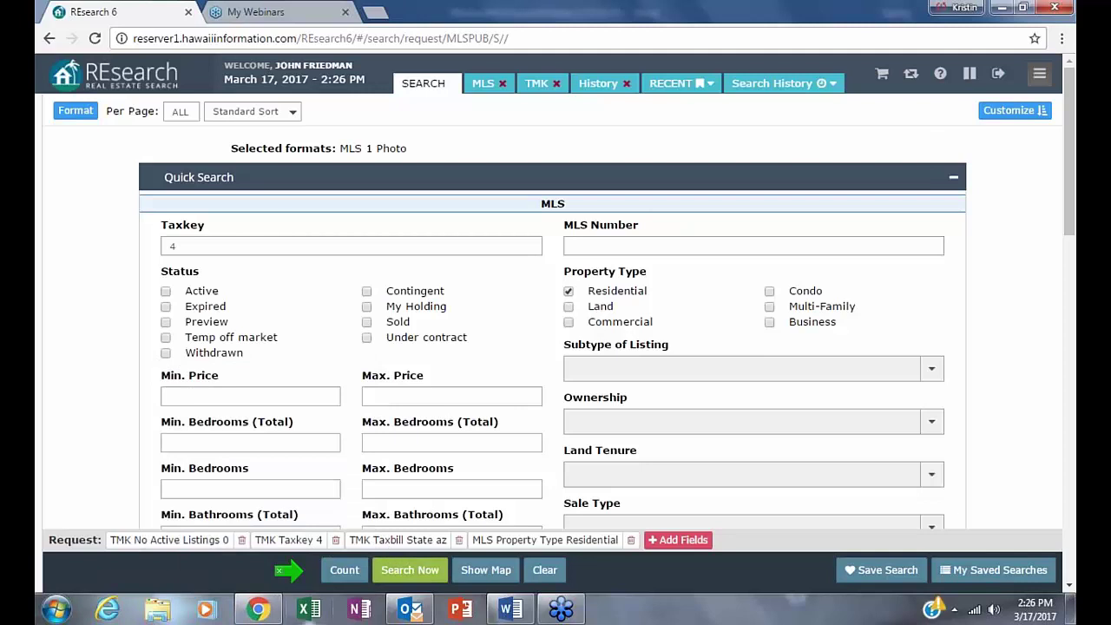
pyautogui.click(343, 572)
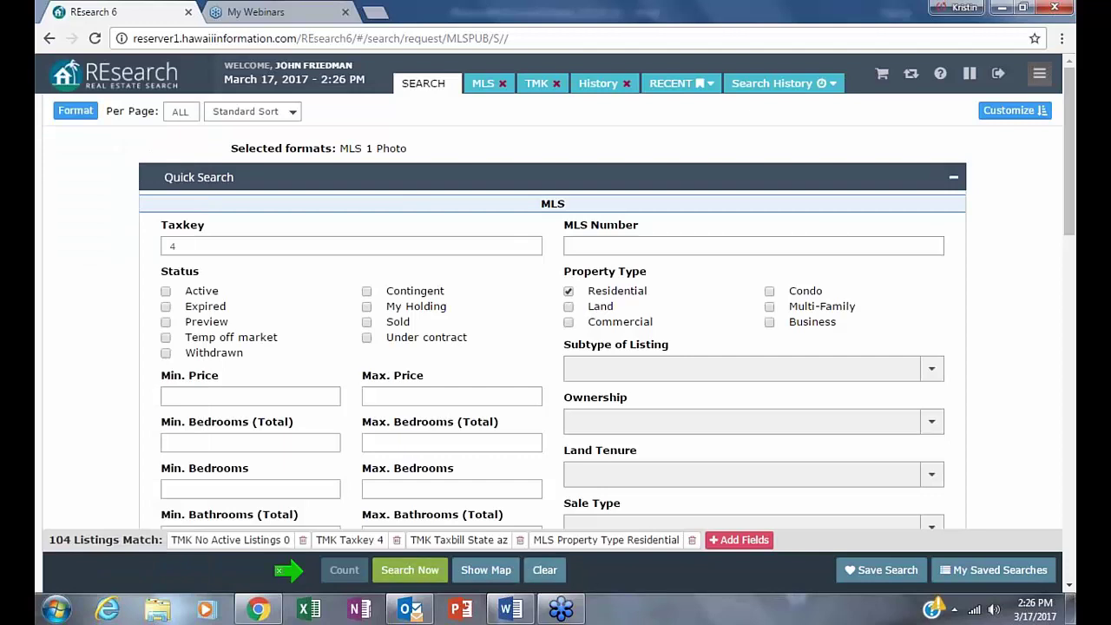
pyautogui.click(410, 570)
pyautogui.moveTo(38, 434)
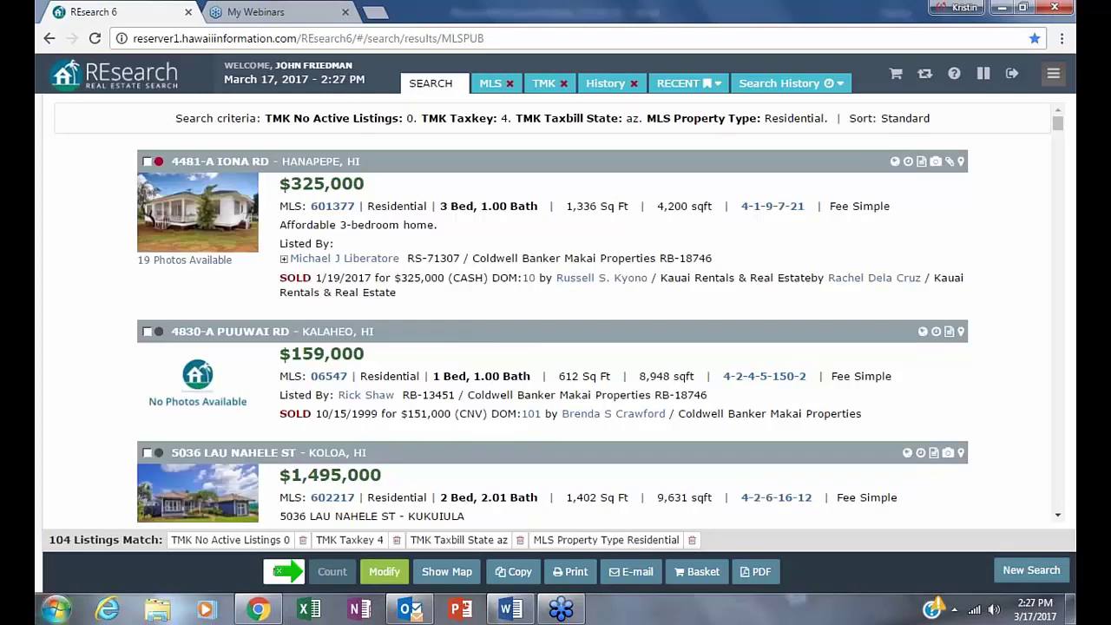
# - Switch the 104 results from MLS 1 Photo to TMK format and rerun the search
pyautogui.scroll(-2, 696, 310)
pyautogui.scroll(-4, 694, 317)
pyautogui.scroll(-9, 694, 318)
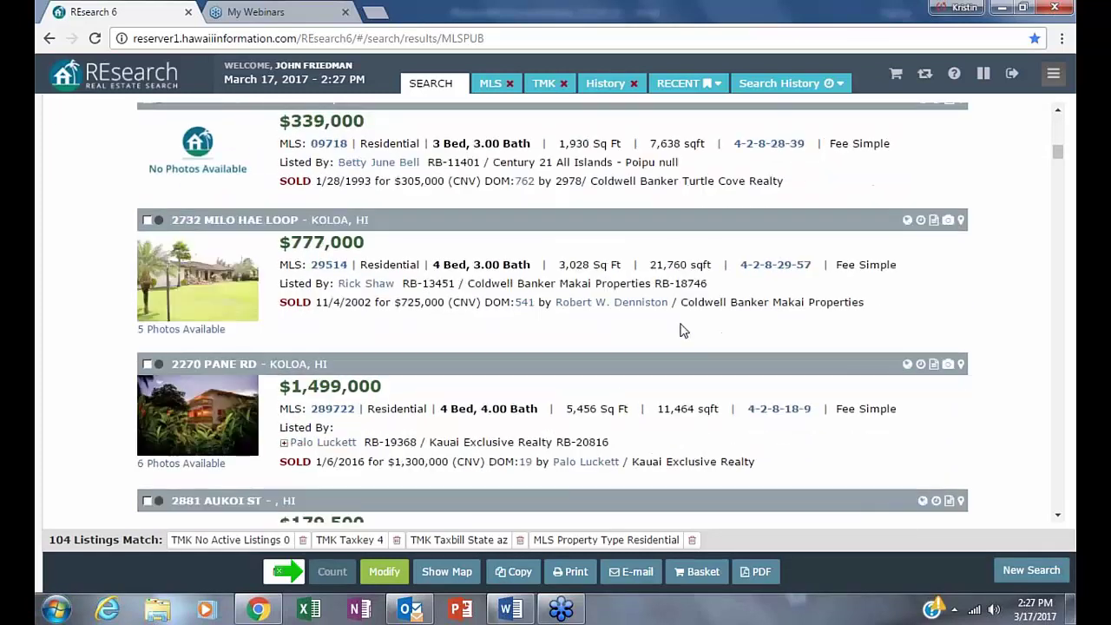
pyautogui.click(384, 571)
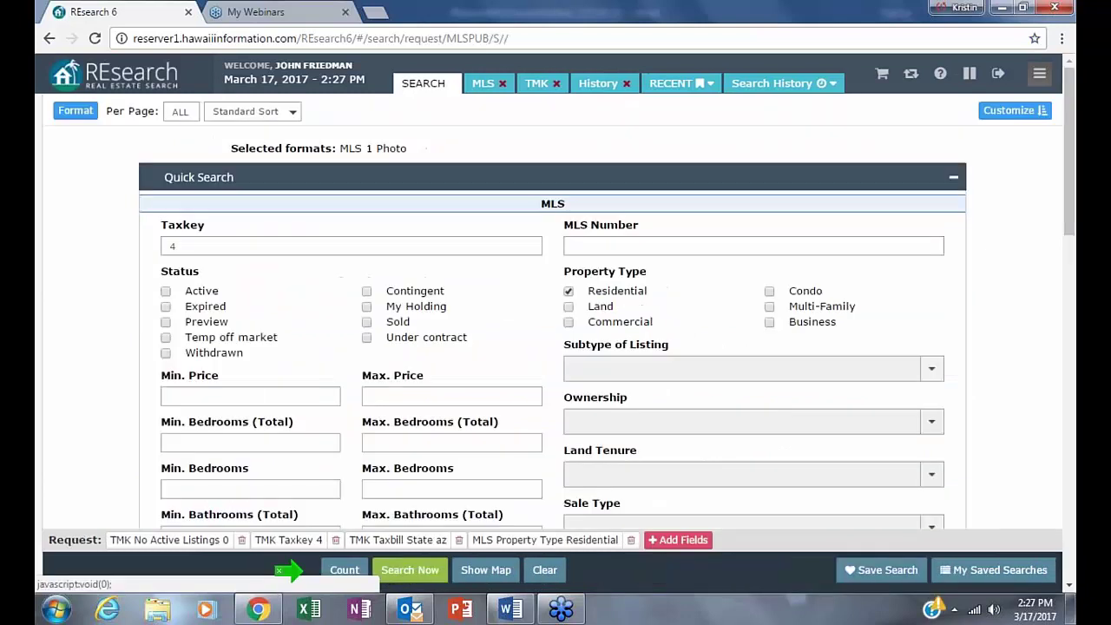
pyautogui.moveTo(154, 387)
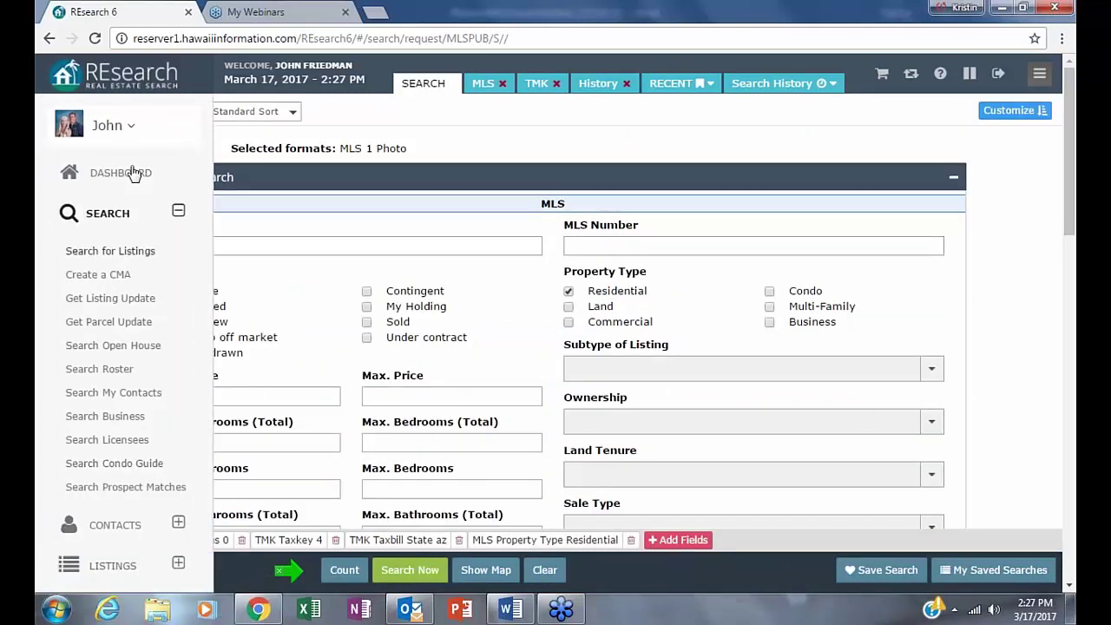
pyautogui.click(87, 113)
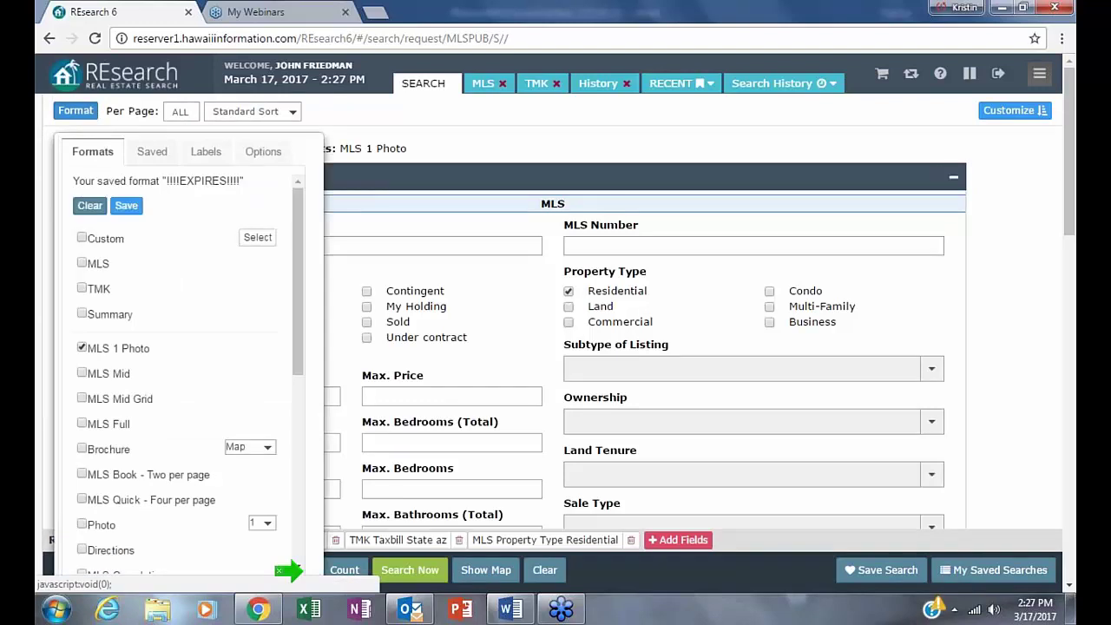
pyautogui.click(82, 290)
pyautogui.click(82, 348)
pyautogui.click(410, 569)
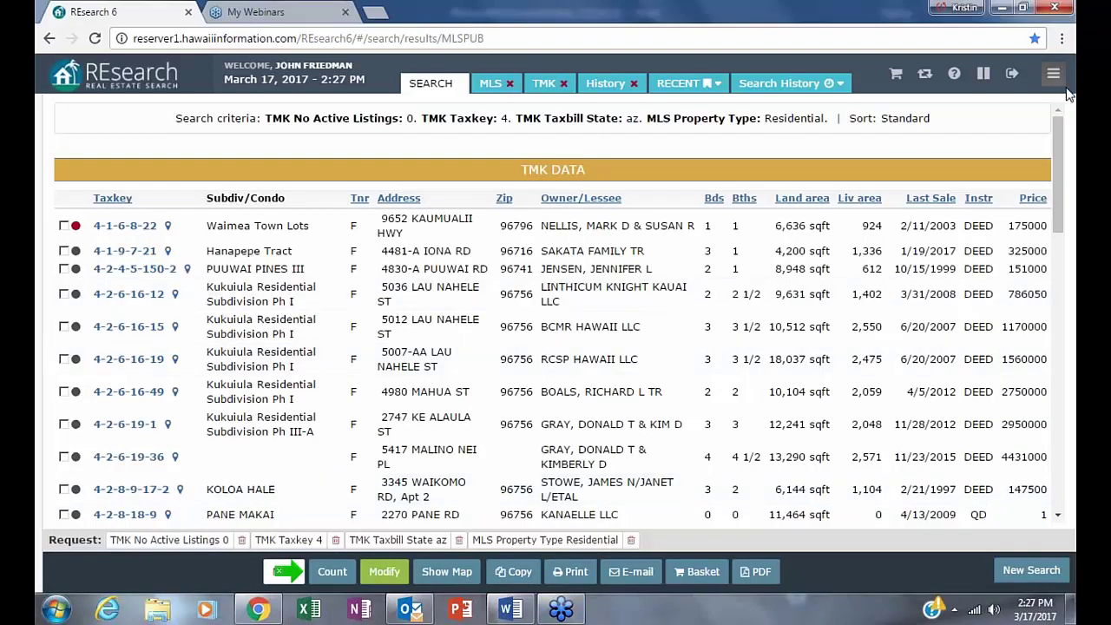
# - Sort the TMK results by Last Sale, oldest first, and scroll through the list
pyautogui.click(933, 200)
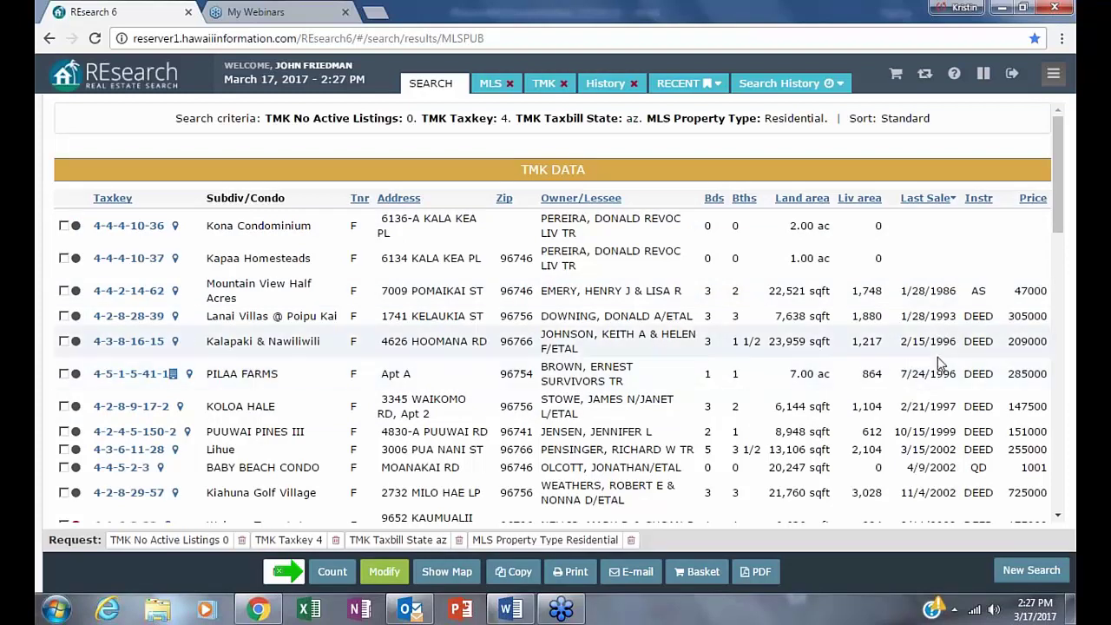
pyautogui.scroll(-1, 985, 423)
pyautogui.scroll(-2, 556, 348)
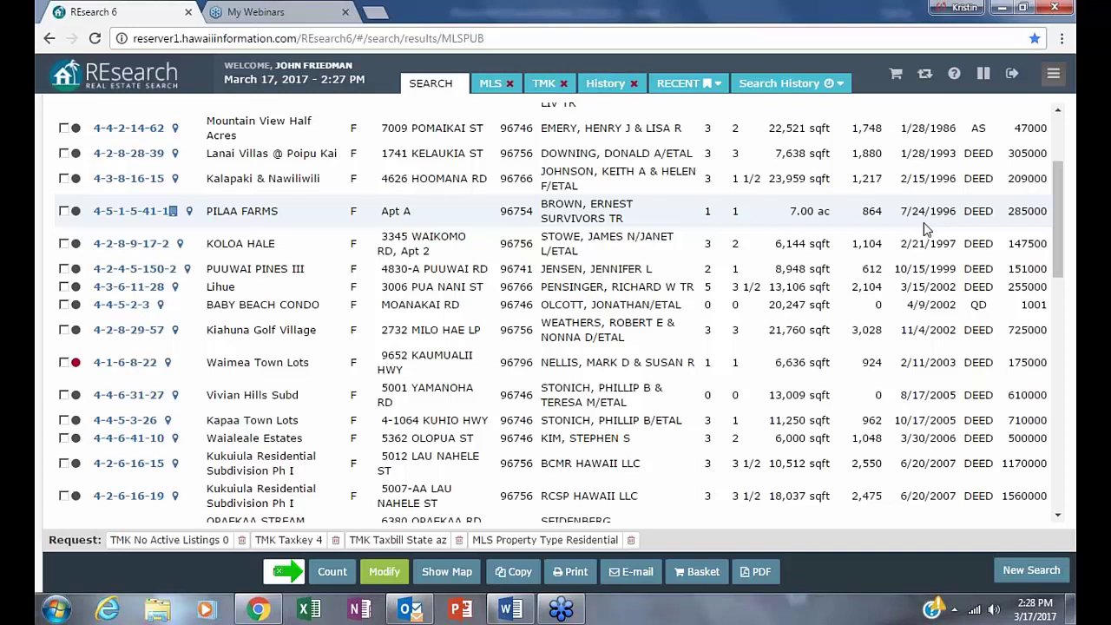
# - Open taxkey 4-5-1-5-41-1's details and review its sales history and assessed total
pyautogui.click(124, 212)
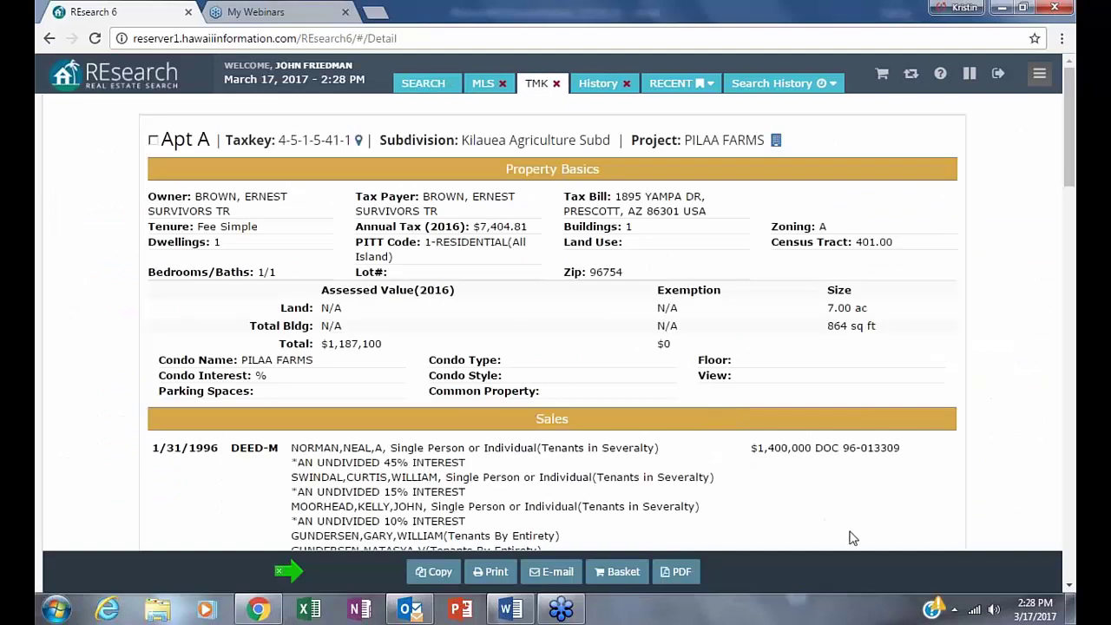
pyautogui.scroll(-5, 607, 287)
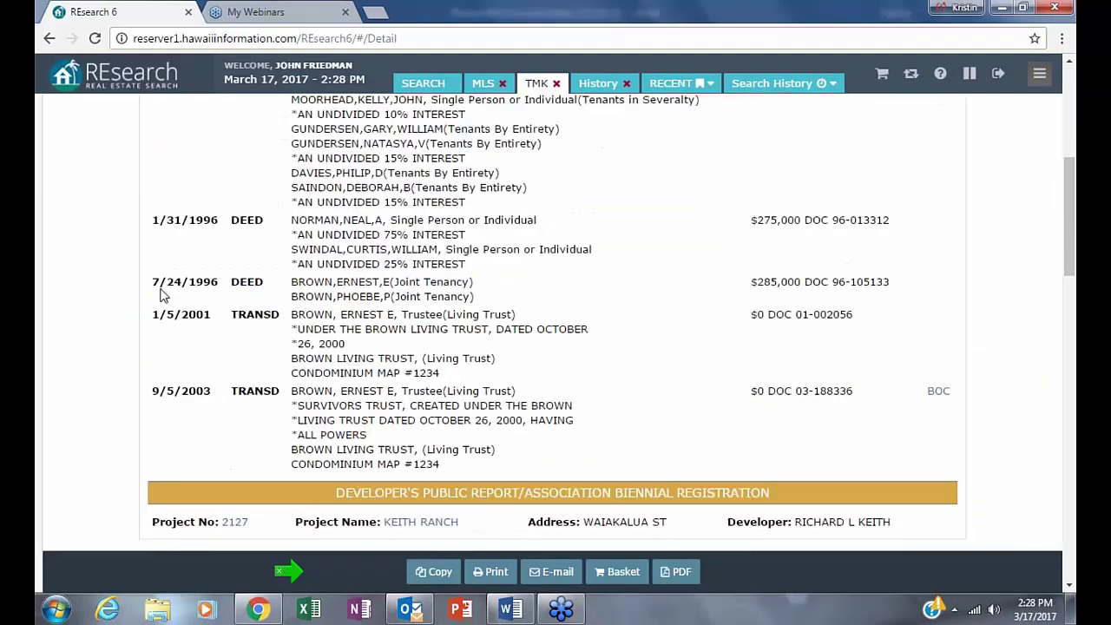
pyautogui.moveTo(293, 220); pyautogui.dragTo(386, 222)
pyautogui.click(717, 349)
pyautogui.scroll(5, 572, 447)
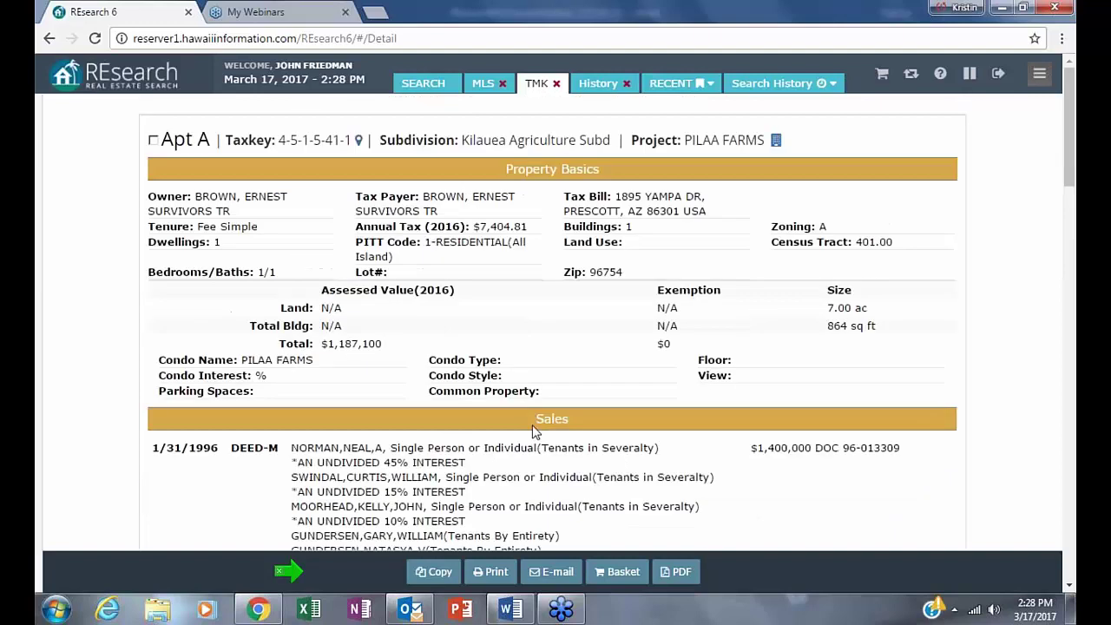
pyautogui.moveTo(39, 347)
pyautogui.moveTo(386, 346); pyautogui.dragTo(438, 374)
pyautogui.click(925, 499)
# - Check the $1,400,000 sale and tax bill address, then return to edit the search criteria
pyautogui.moveTo(44, 538)
pyautogui.tripleClick(924, 451)
pyautogui.click(1020, 434)
pyautogui.moveTo(563, 212); pyautogui.dragTo(652, 214)
pyautogui.click(1032, 311)
pyautogui.moveTo(39, 347)
pyautogui.click(49, 40)
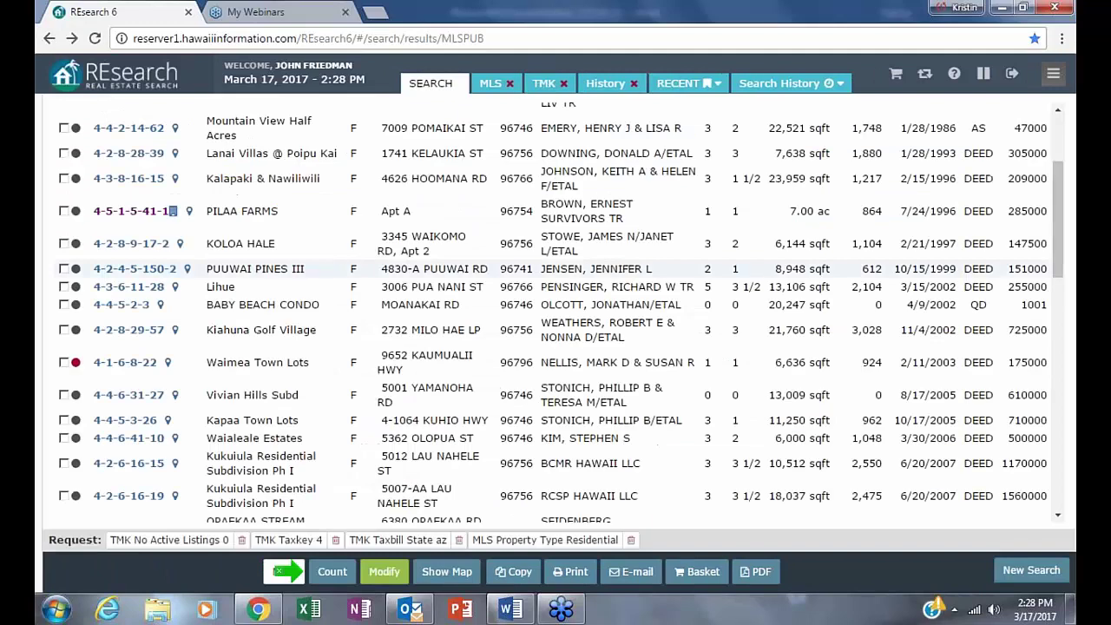
pyautogui.click(379, 578)
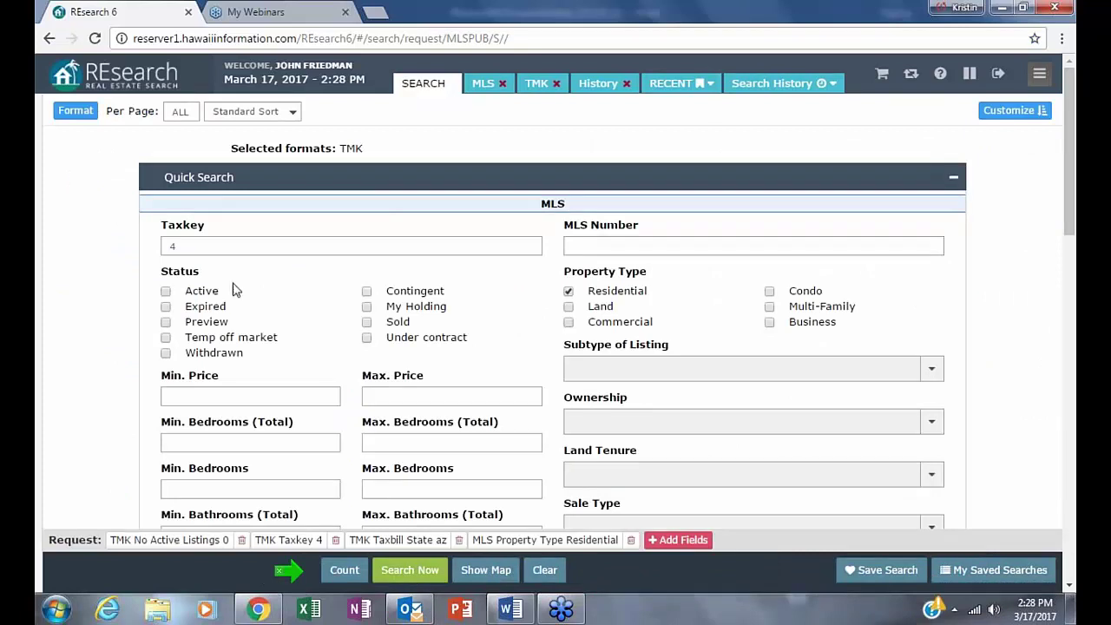
# - Open Search History and browse Recent Searches, topped by the current four-criteria search
pyautogui.moveTo(40, 229)
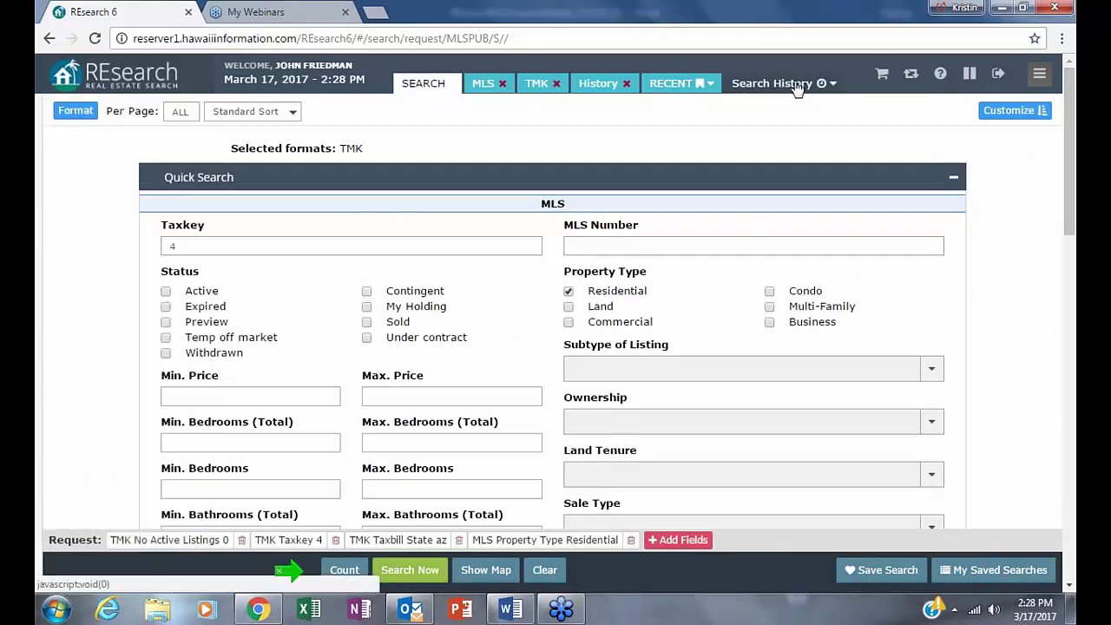
pyautogui.click(822, 87)
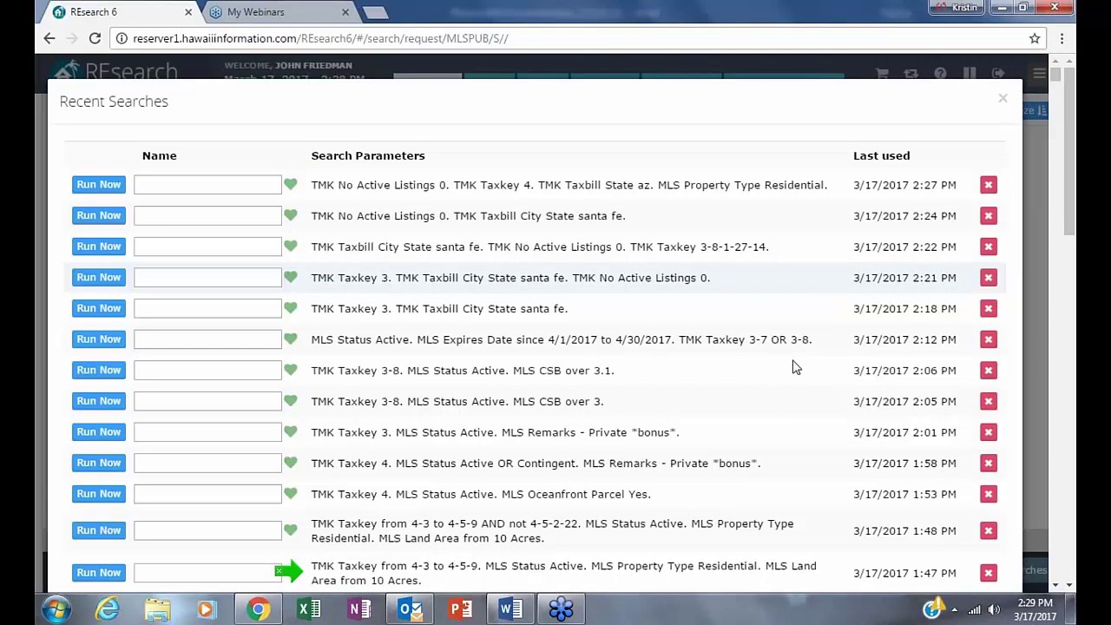
pyautogui.scroll(-2, 1072, 72)
pyautogui.scroll(-20, 1058, 526)
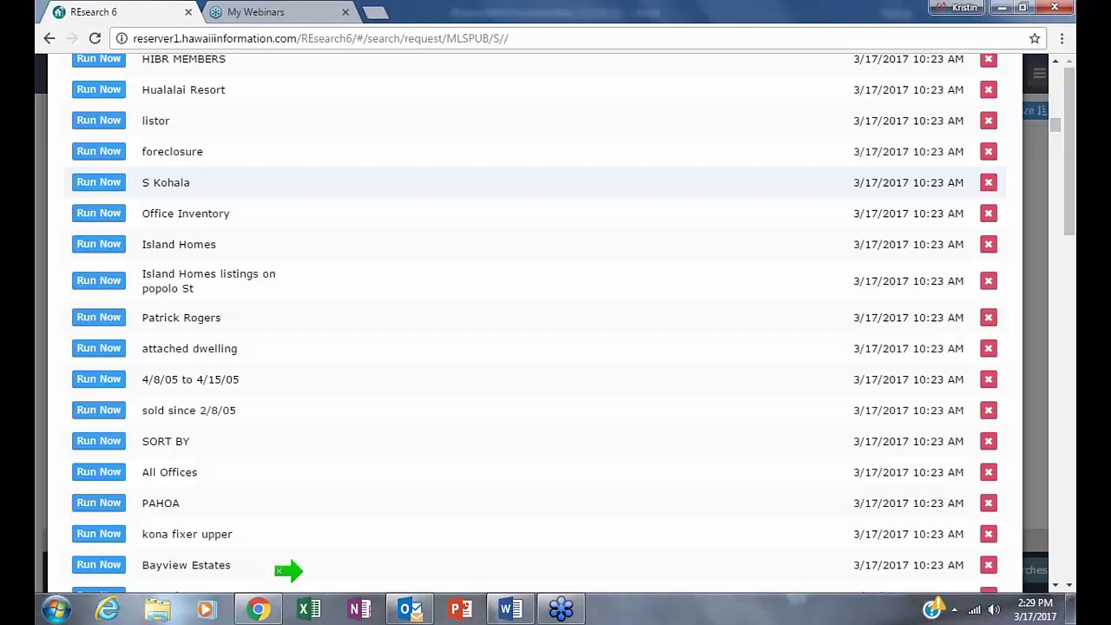
pyautogui.scroll(-4, 289, 570)
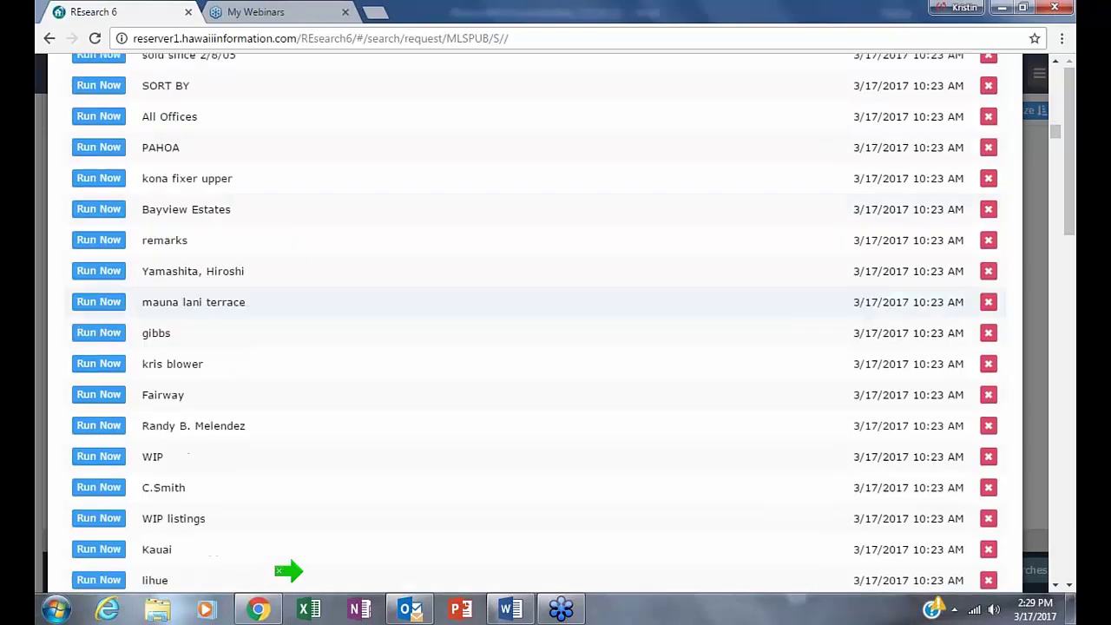
pyautogui.scroll(-20, 289, 570)
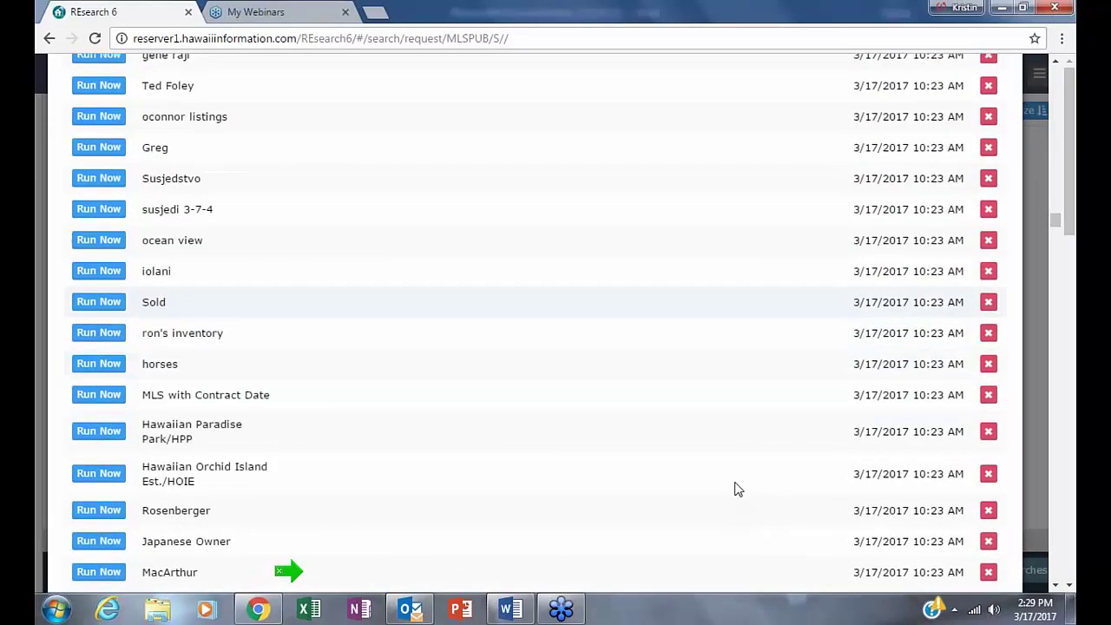
pyautogui.scroll(-20, 289, 570)
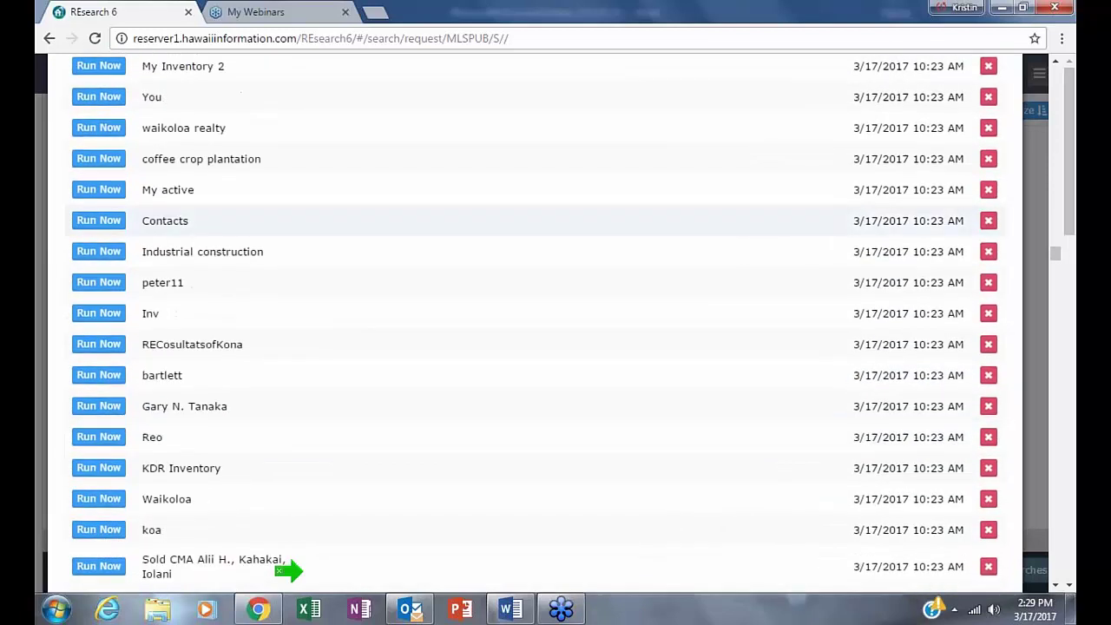
pyautogui.scroll(-20, 315, 92)
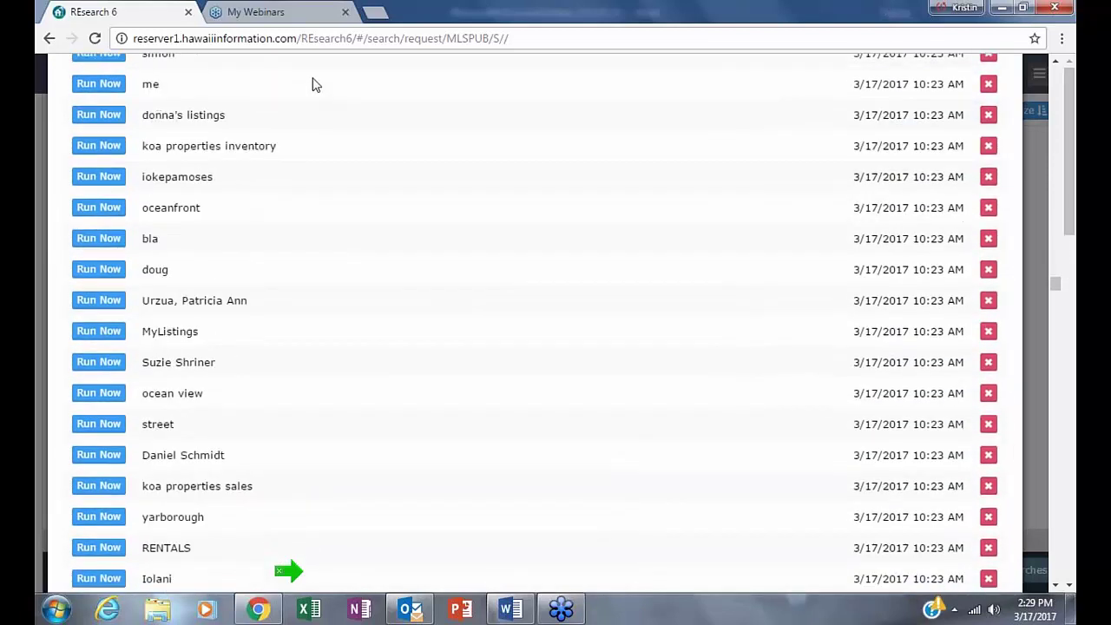
pyautogui.scroll(-20, 315, 84)
pyautogui.middleClick(310, 66)
pyautogui.scroll(-20, 310, 66)
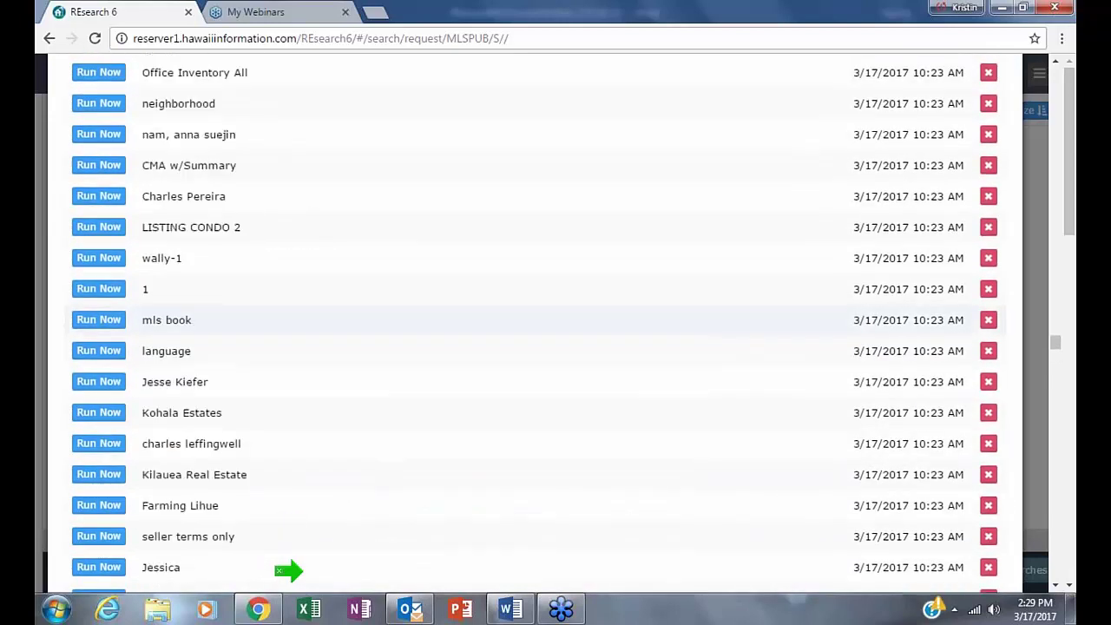
pyautogui.scroll(20, 319, 59)
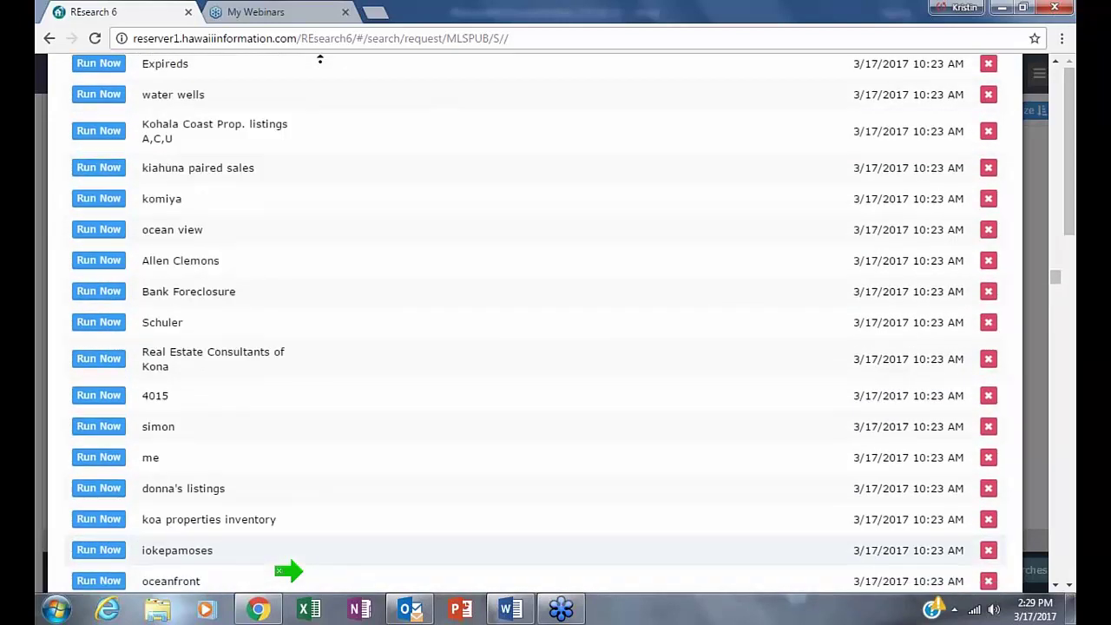
pyautogui.scroll(20, 320, 59)
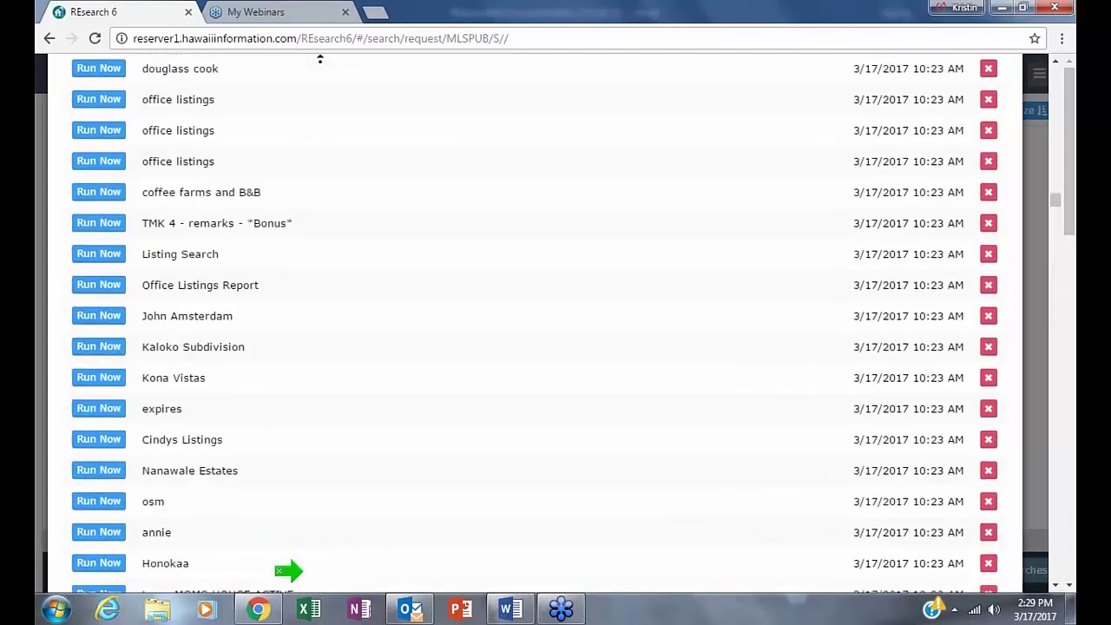
pyautogui.scroll(20, 320, 59)
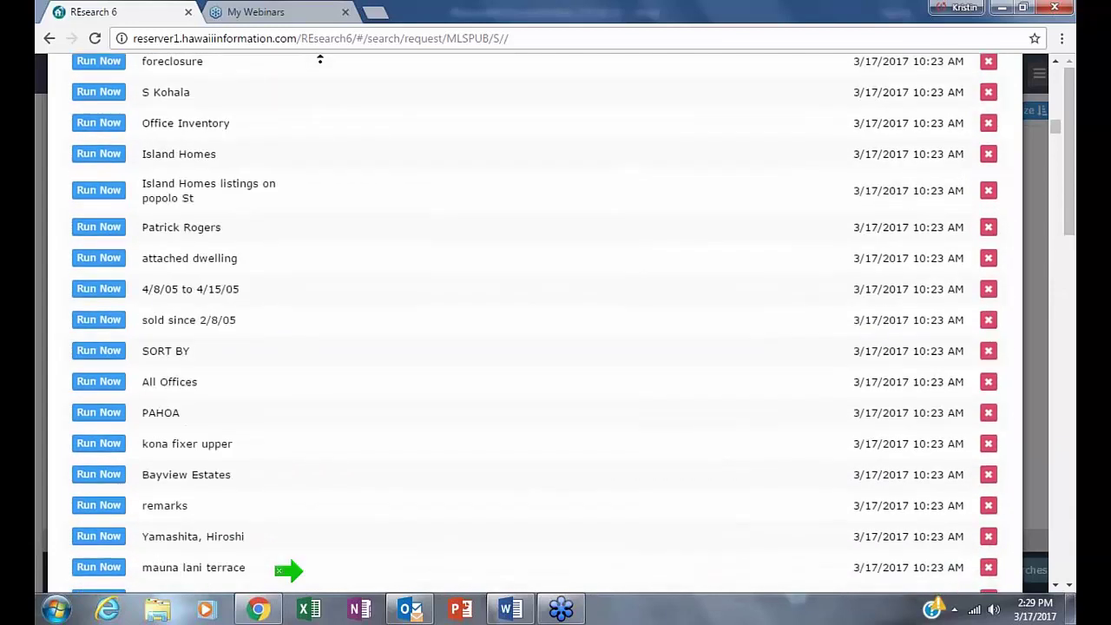
pyautogui.scroll(15, 319, 59)
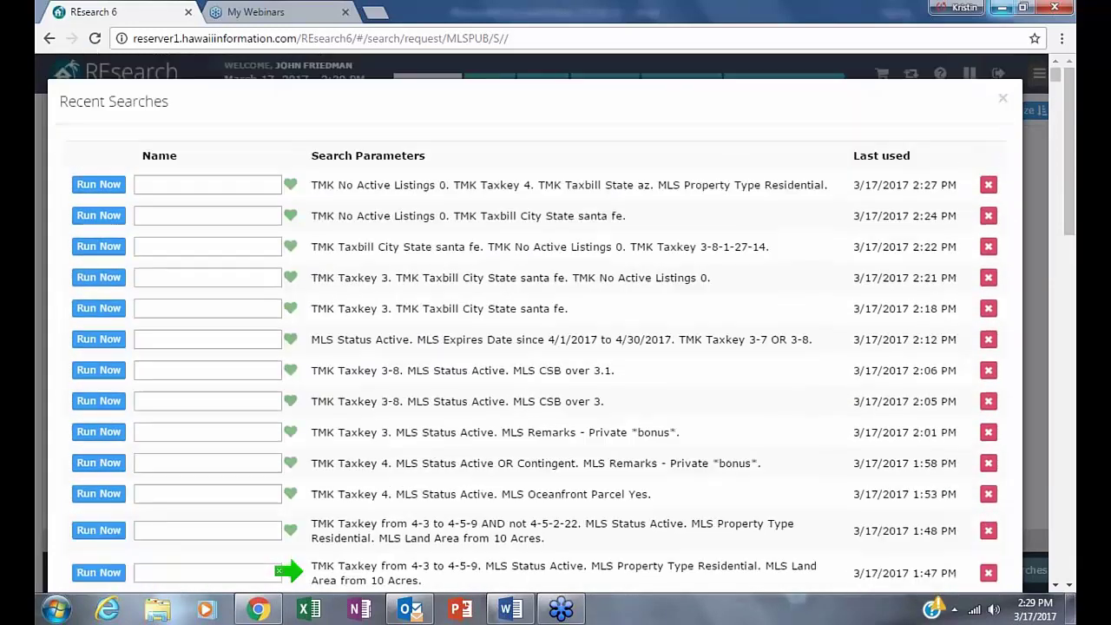
pyautogui.scroll(-2, 535, 321)
pyautogui.scroll(1, 534, 321)
pyautogui.scroll(-1, 534, 321)
pyautogui.scroll(2, 535, 321)
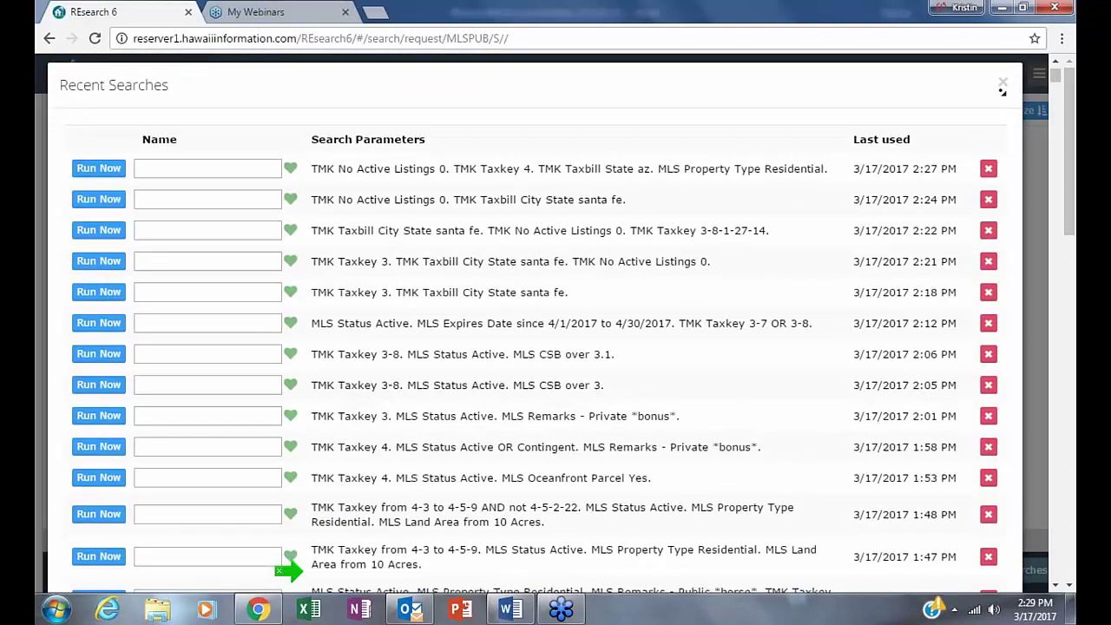
# - Load the newest recent search and reopen the recently viewed PILAA FARMS record
pyautogui.click(928, 155)
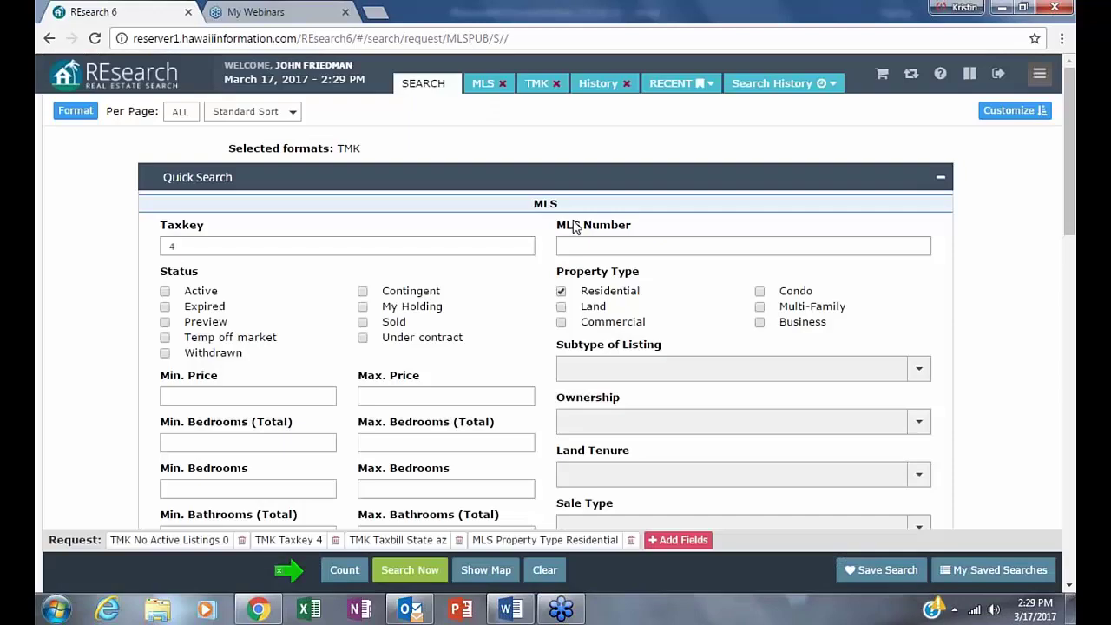
pyautogui.click(711, 84)
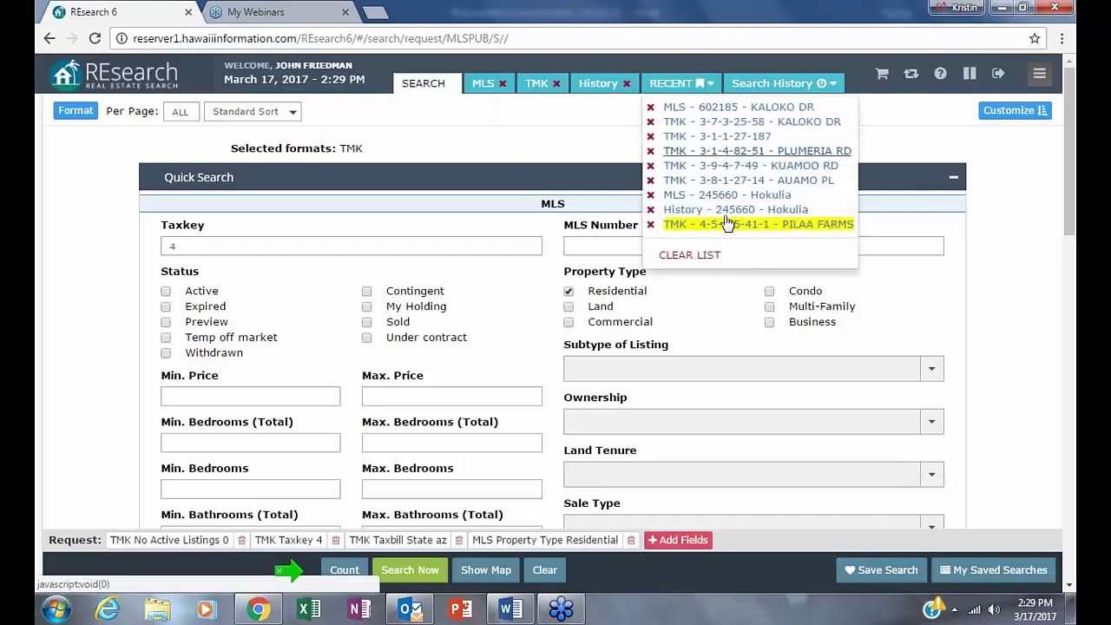
pyautogui.click(700, 257)
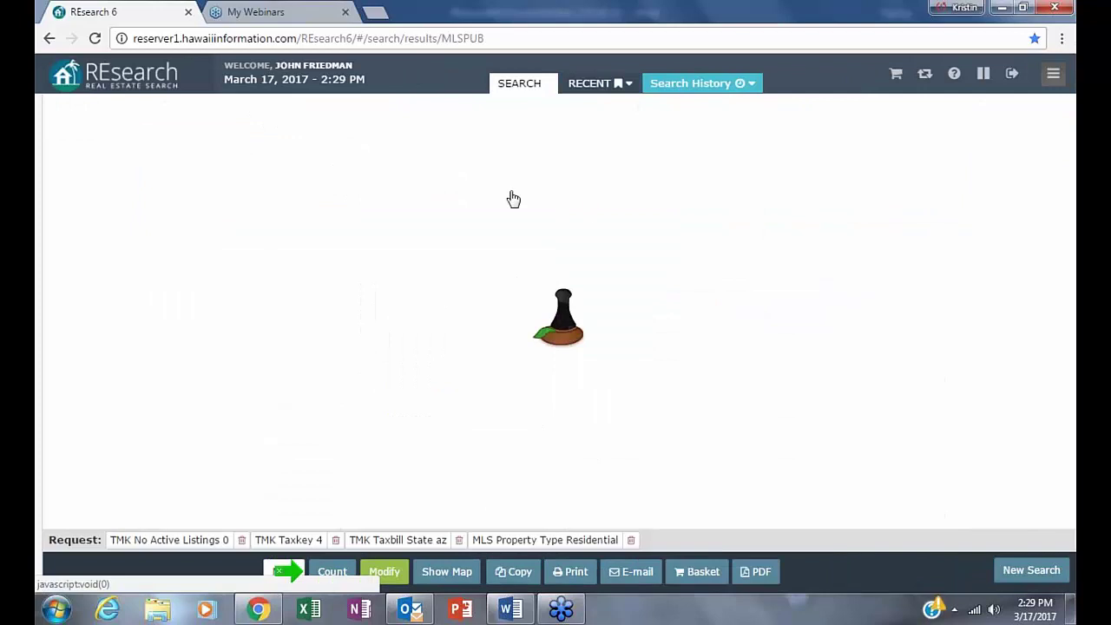
# - Change the search's result format from TMK to MLS
pyautogui.click(384, 571)
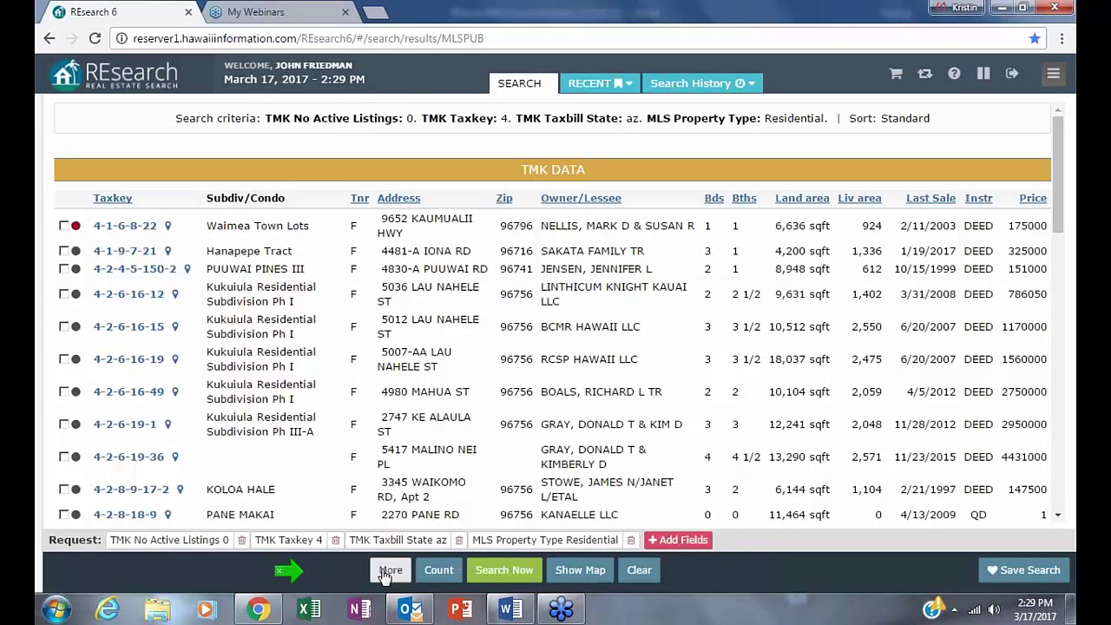
pyautogui.click(74, 111)
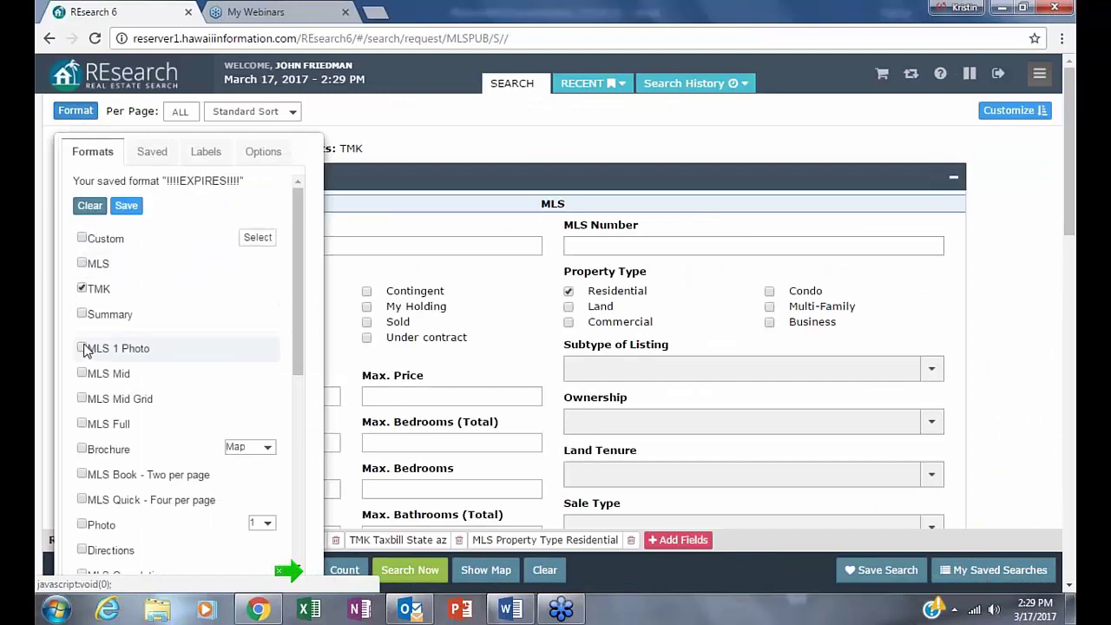
pyautogui.click(84, 265)
pyautogui.click(81, 290)
pyautogui.click(881, 486)
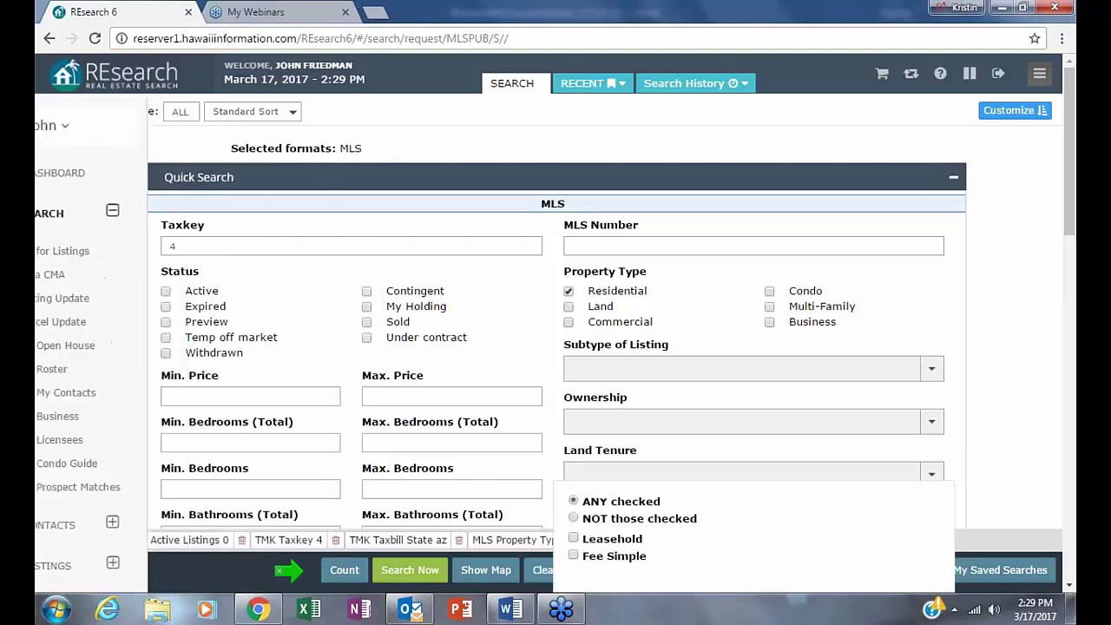
# - Visit the My Profile page and the Dashboard from the sidebar menu
pyautogui.click(1039, 73)
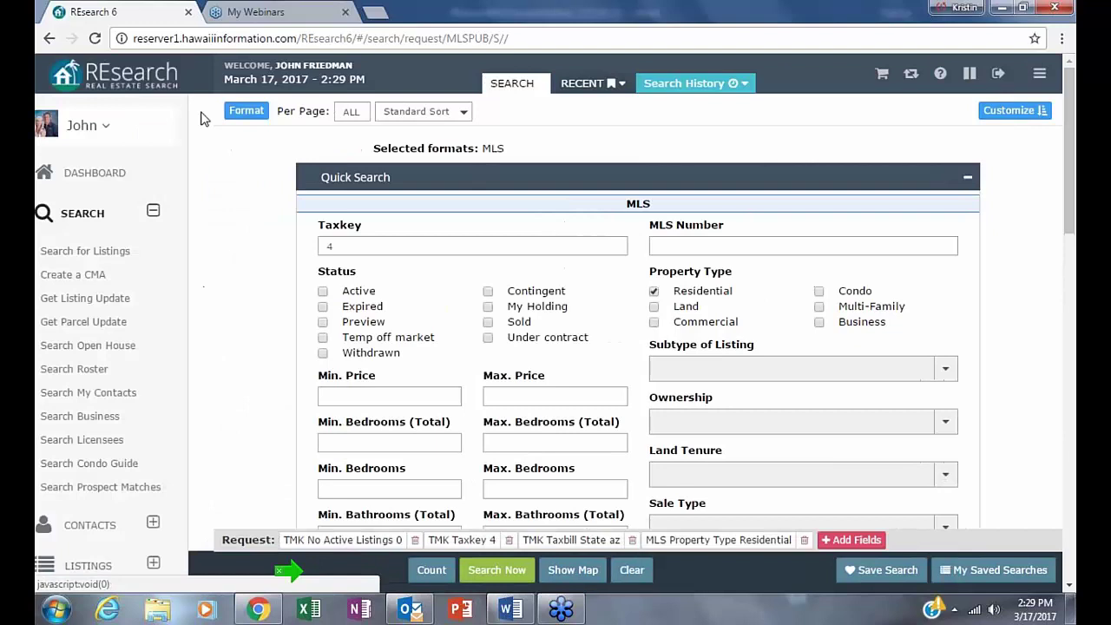
pyautogui.click(99, 128)
pyautogui.click(99, 130)
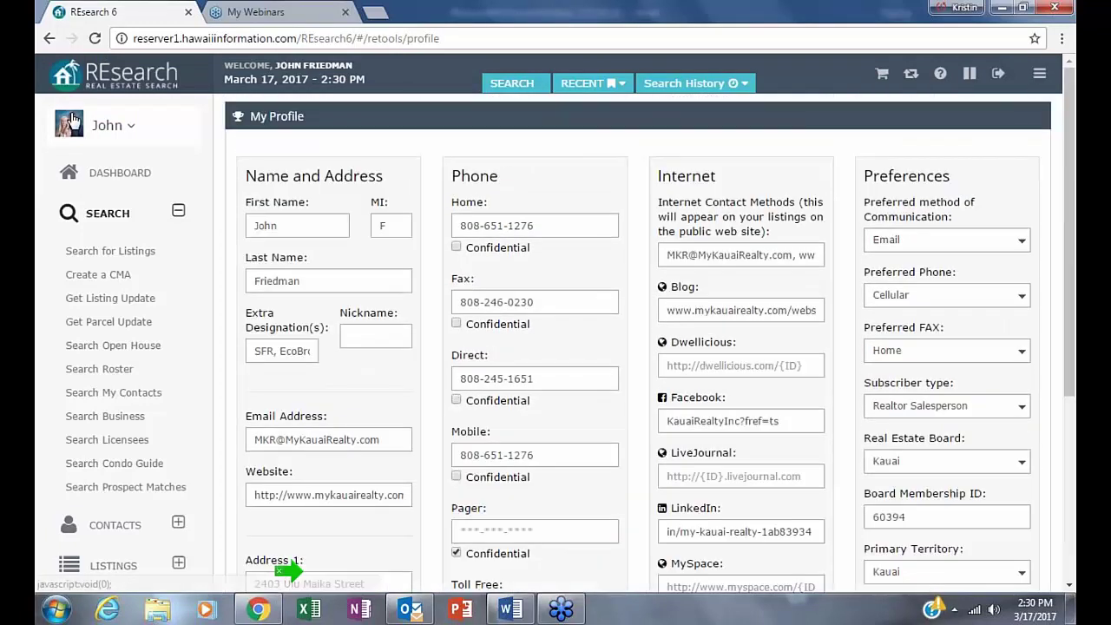
pyautogui.click(120, 172)
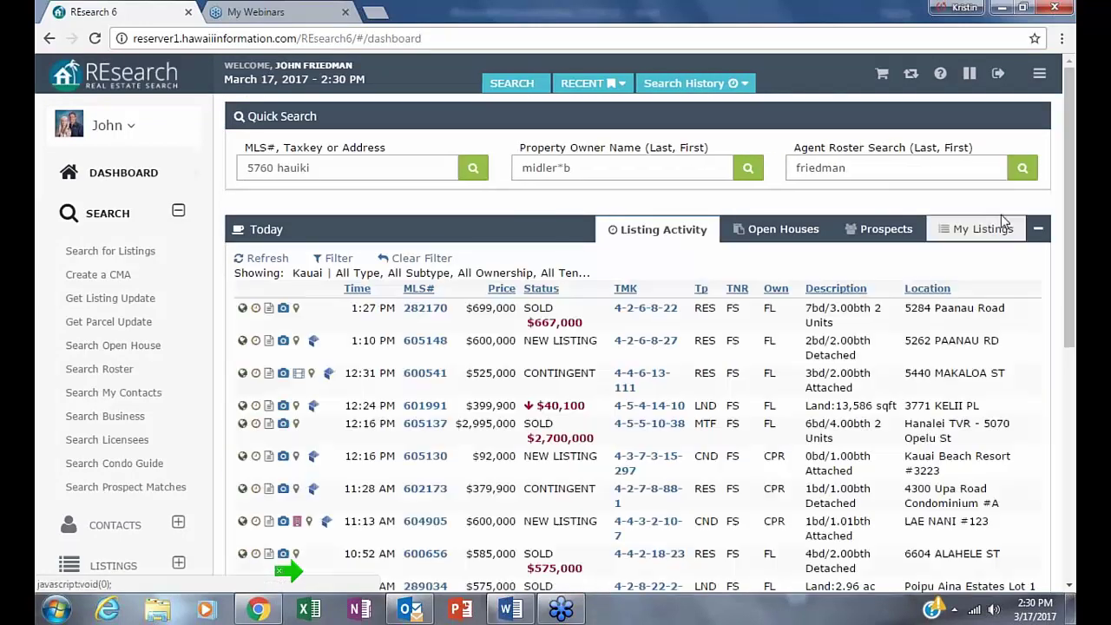
# - Look up the agent in the Agent Roster, note Office ID 6006, and return to listing search
pyautogui.click(1023, 167)
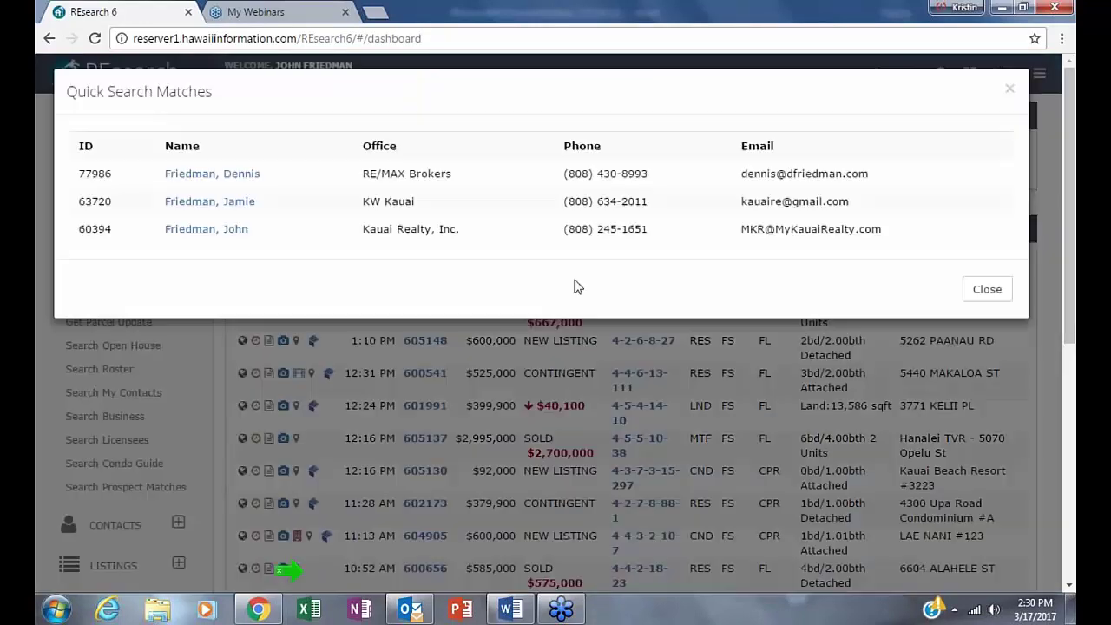
pyautogui.click(181, 244)
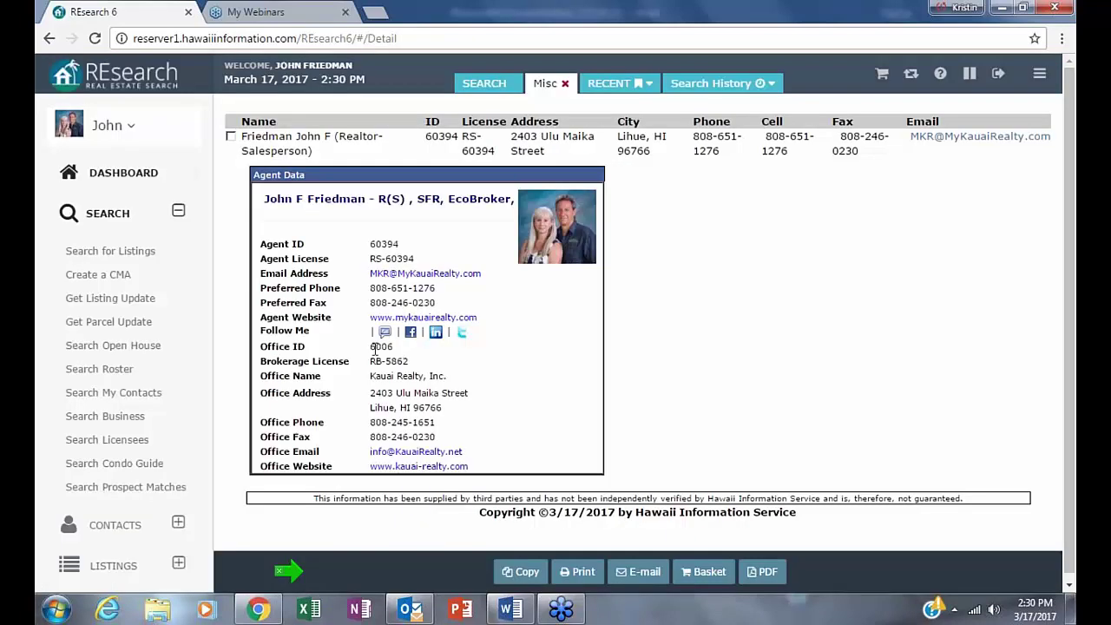
pyautogui.moveTo(374, 348)
pyautogui.mouseDown()
pyautogui.moveTo(393, 347)
pyautogui.moveTo(358, 347)
pyautogui.mouseUp()
pyautogui.click(804, 439)
pyautogui.click(138, 252)
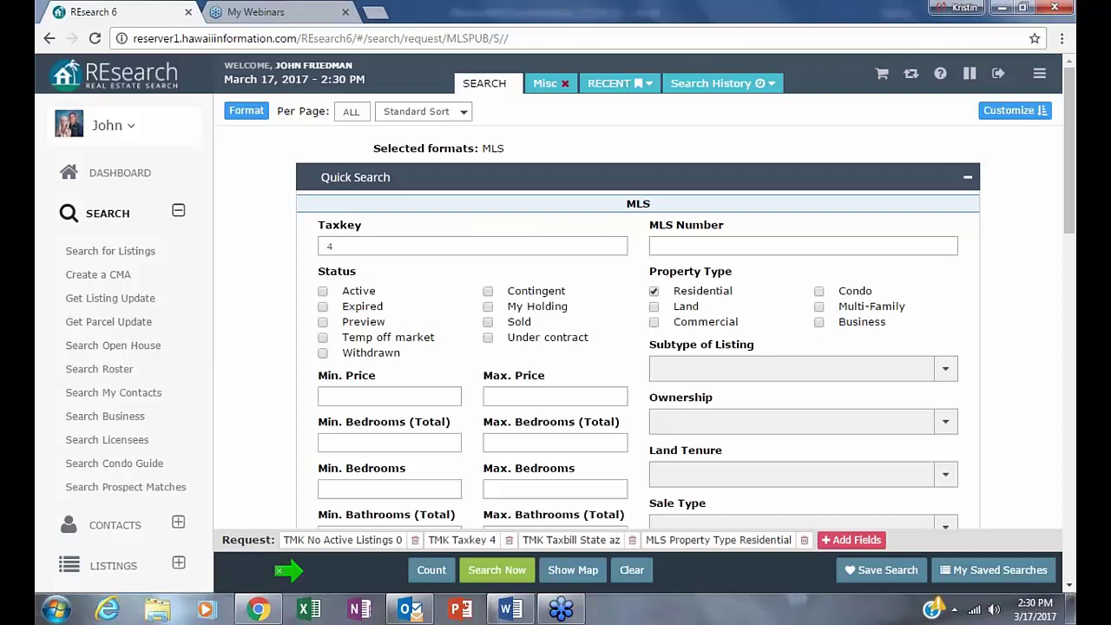
# - Clear the old criteria and limit Status to Active, Contingent and Under contract
pyautogui.click(632, 570)
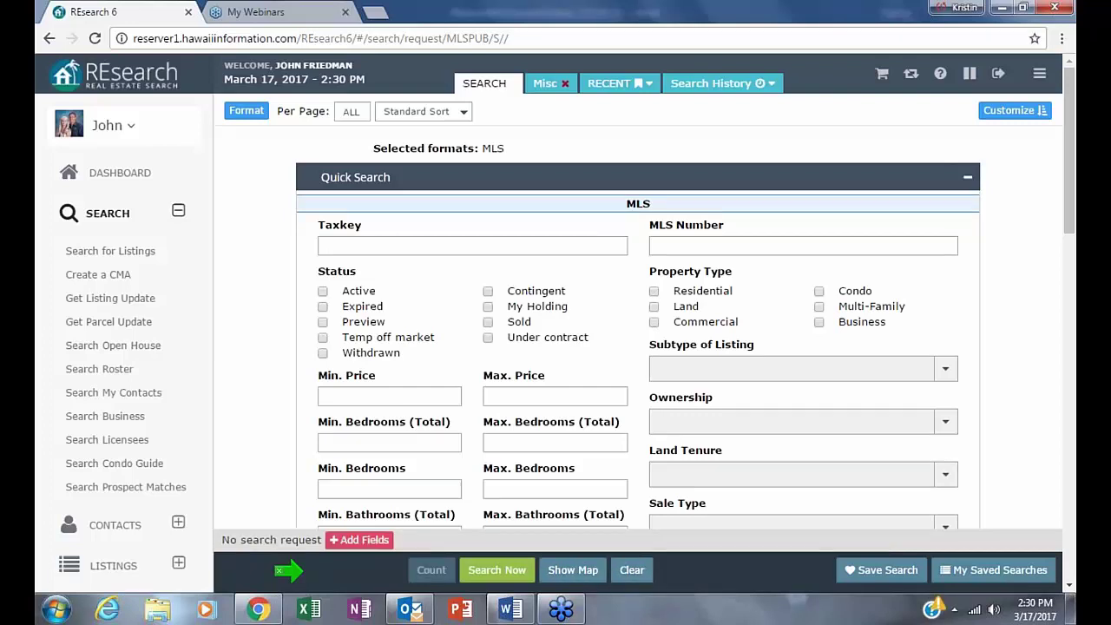
pyautogui.click(323, 291)
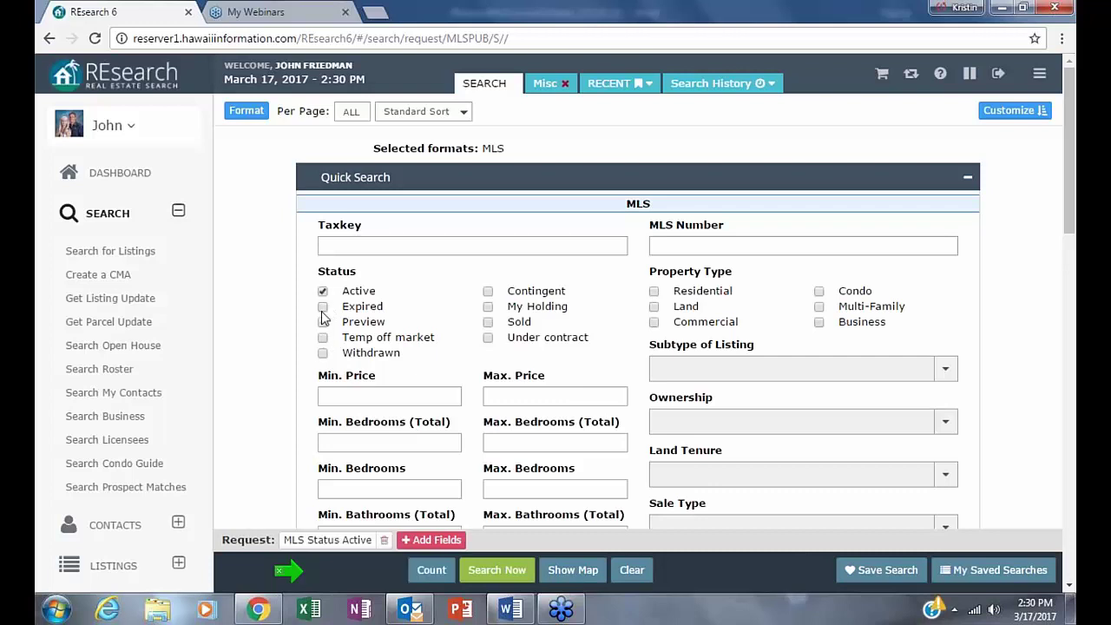
pyautogui.click(489, 292)
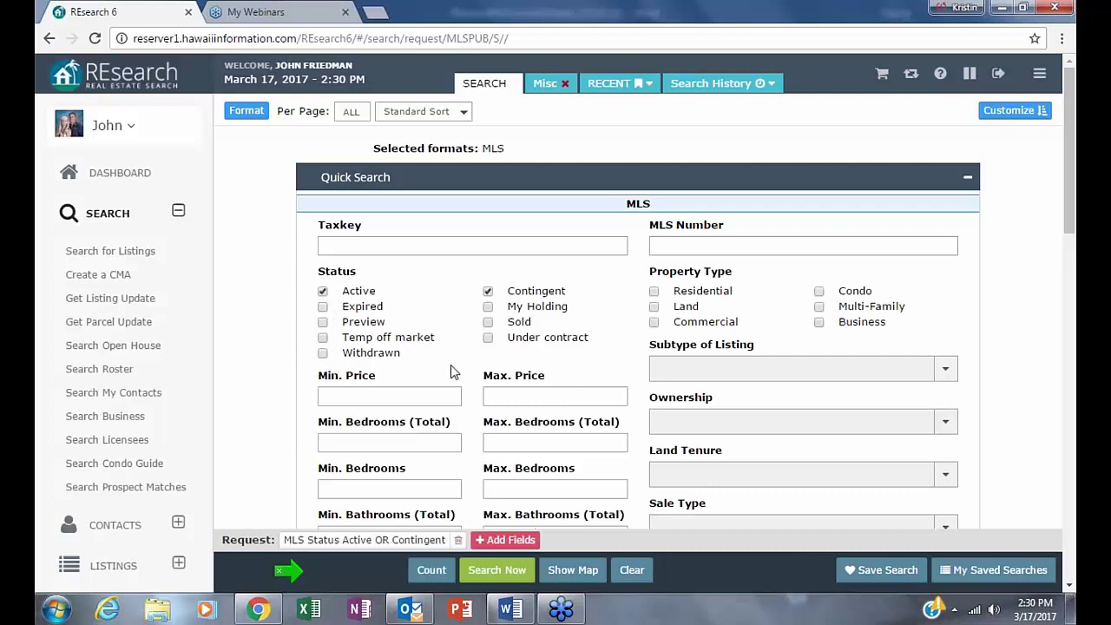
pyautogui.click(487, 338)
pyautogui.click(488, 309)
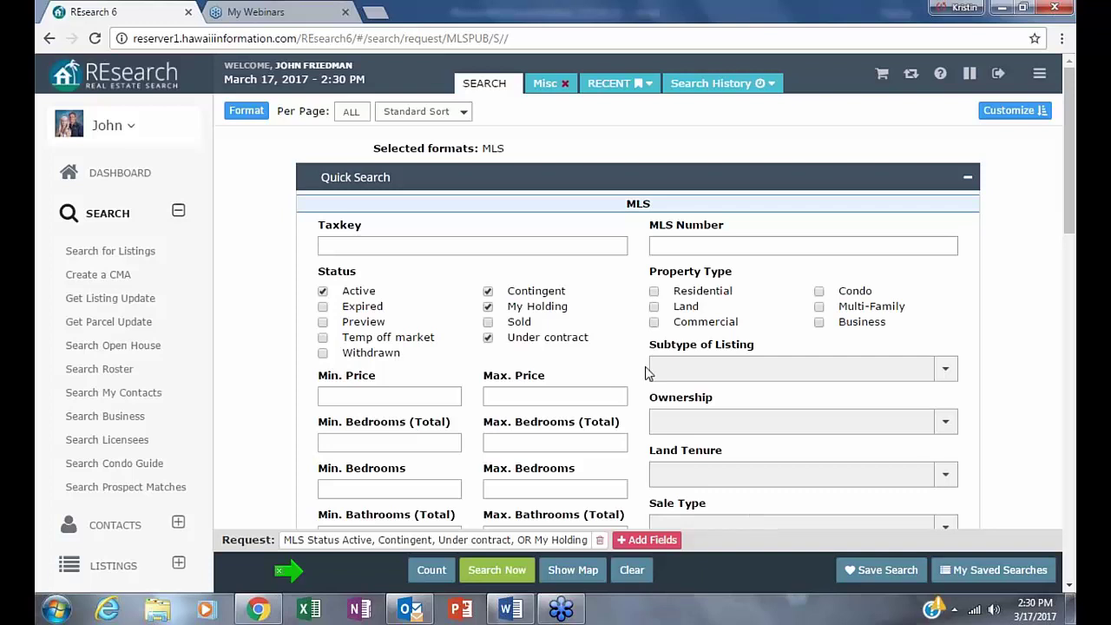
pyautogui.click(488, 307)
# - Add a Listing Agent Office ID 6006 criterion and include Preview in the statuses
pyautogui.click(586, 540)
pyautogui.tripleClick(193, 459)
pyautogui.write('ag')
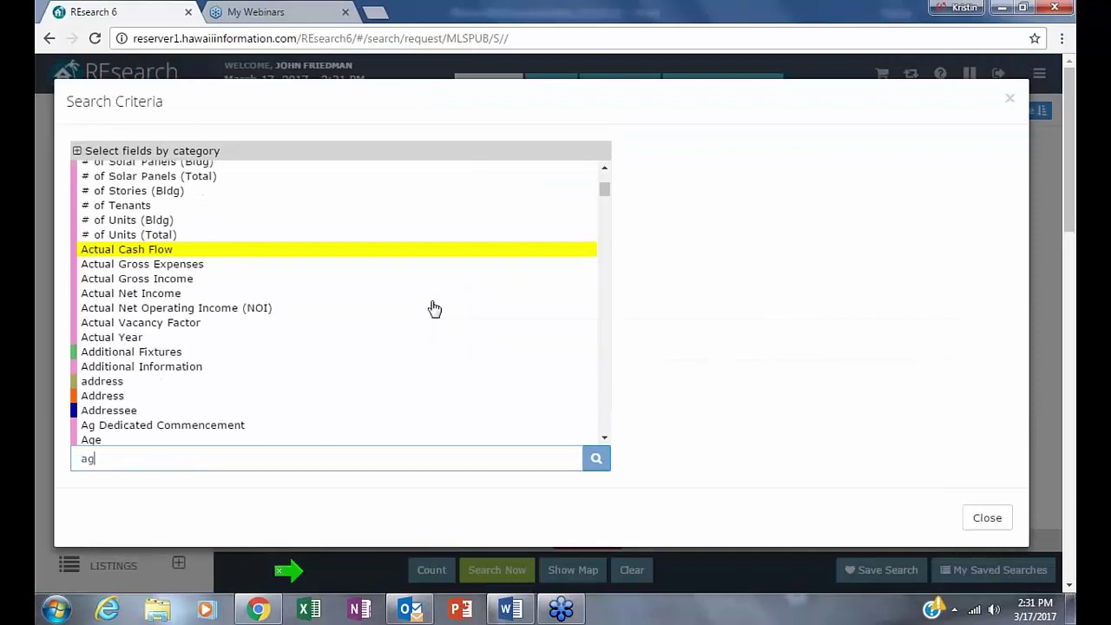
pyautogui.write('ent o')
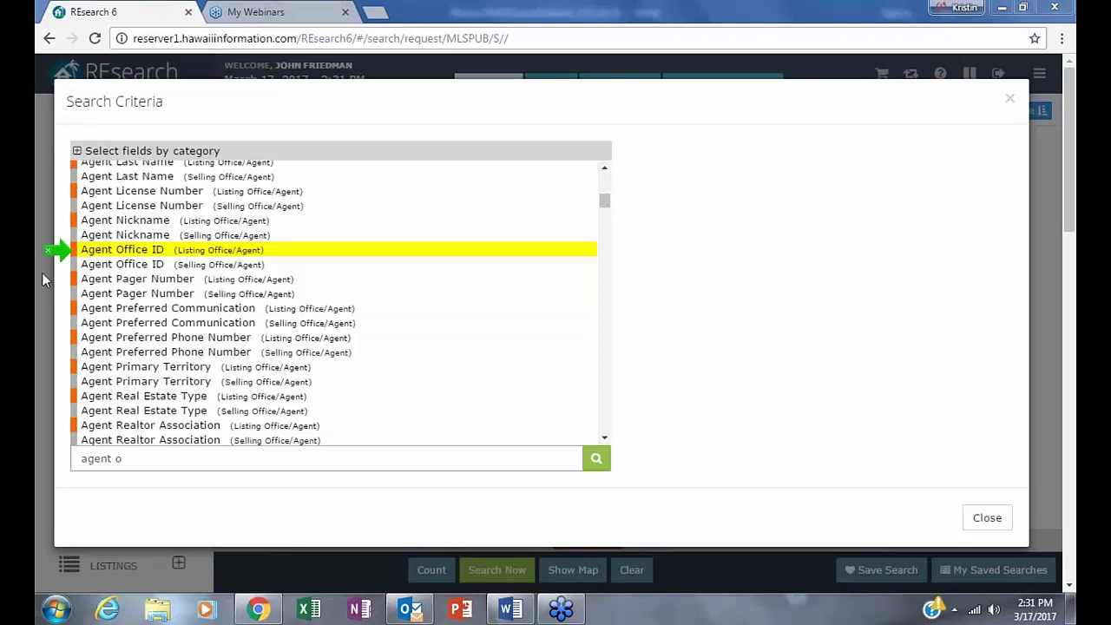
pyautogui.click(97, 252)
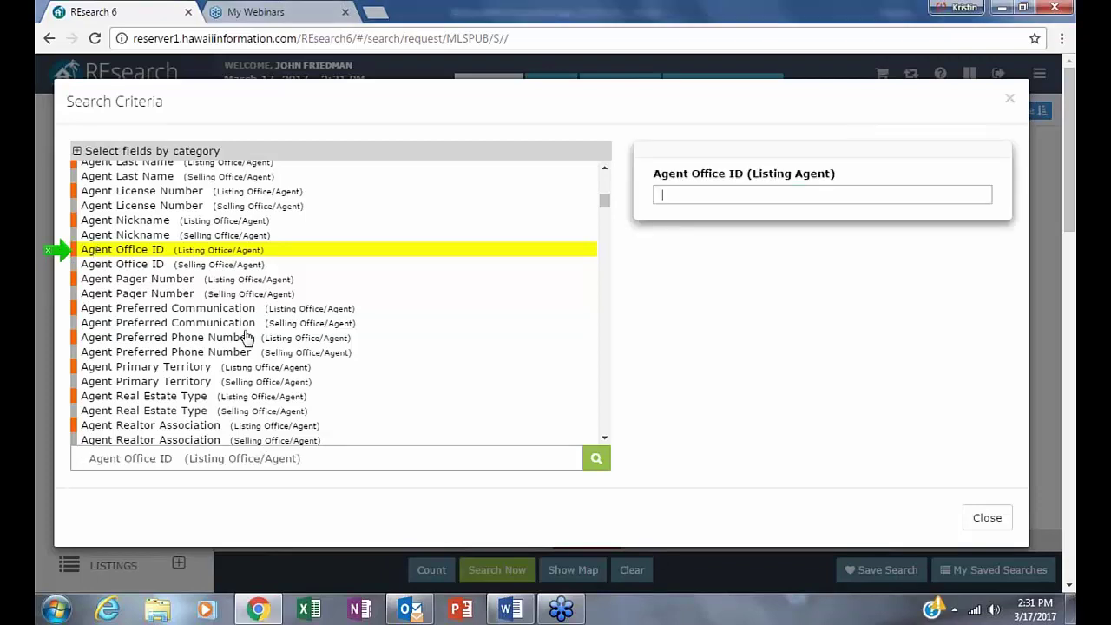
pyautogui.write('6006')
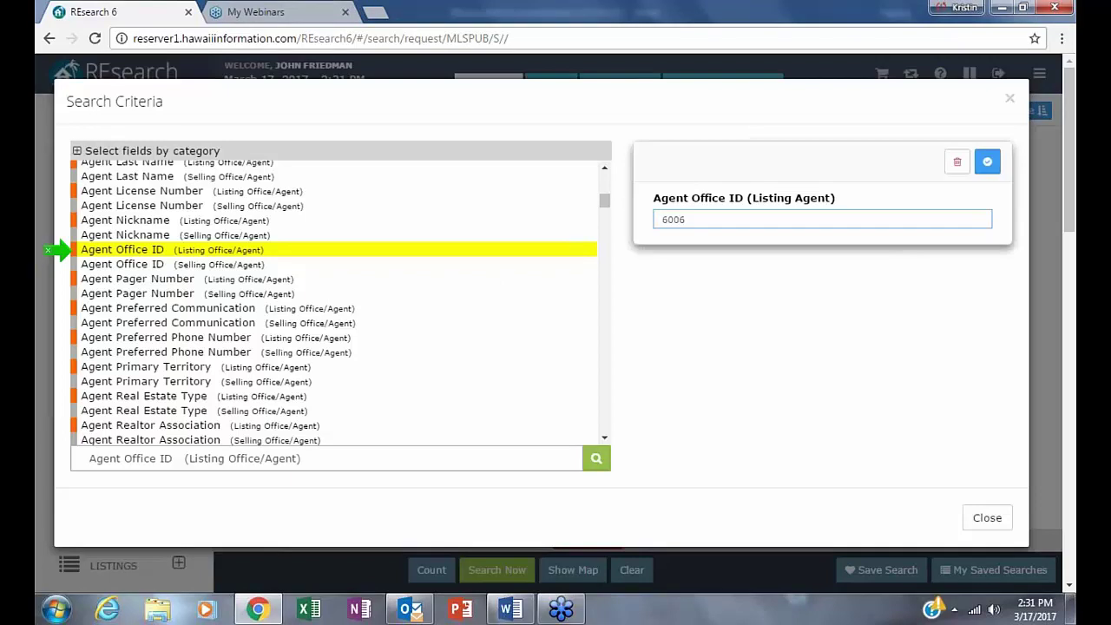
pyautogui.click(996, 167)
pyautogui.click(1011, 102)
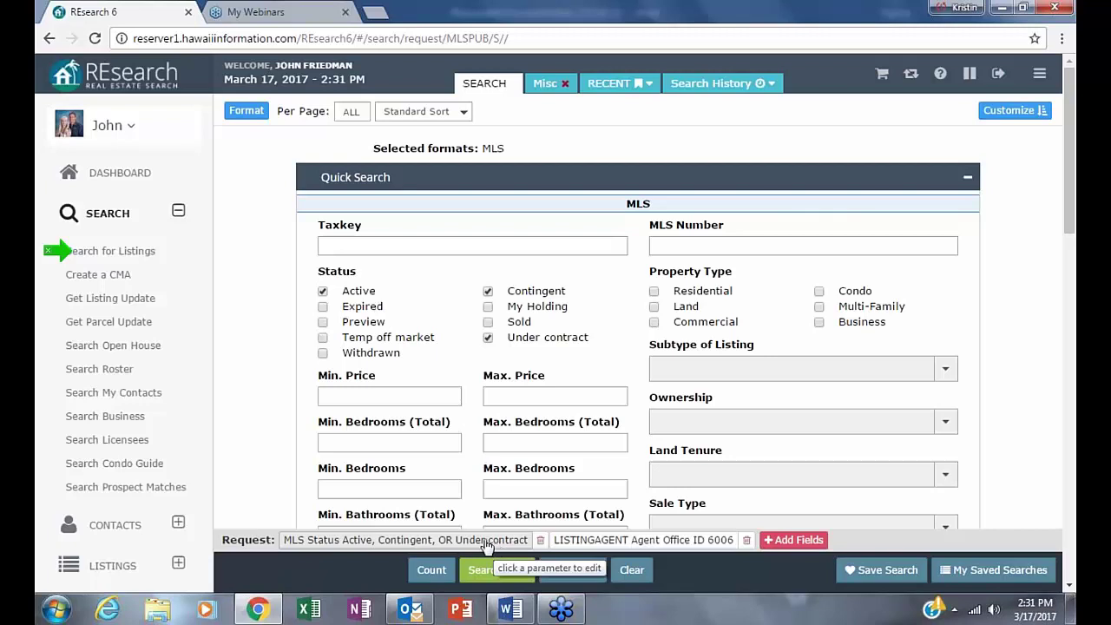
pyautogui.click(323, 322)
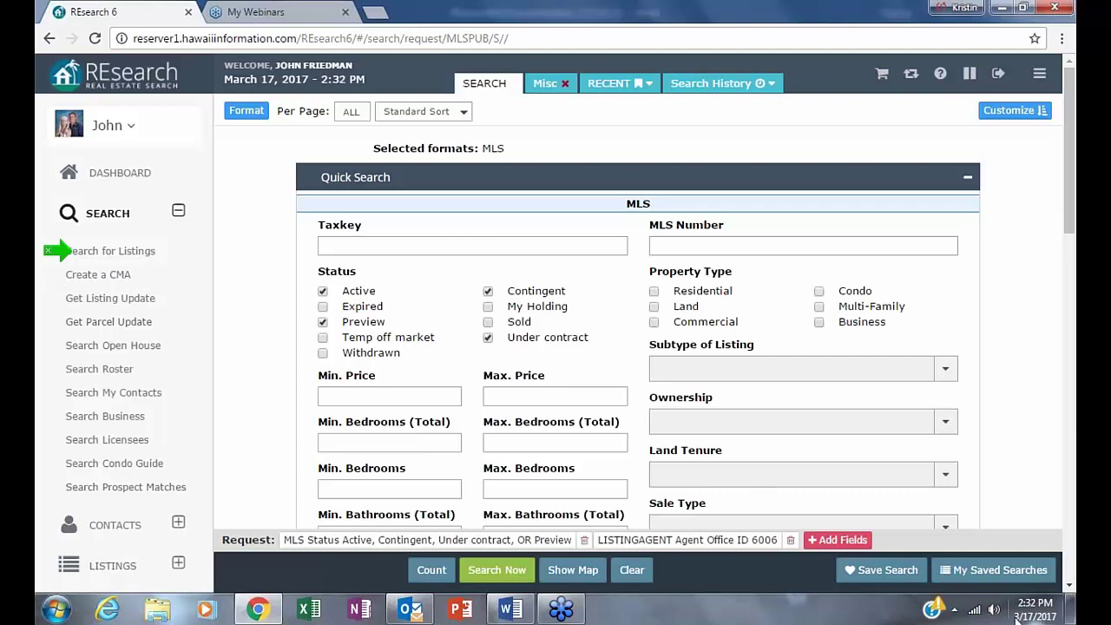
# - Save the current search under the name '())((office inventory'
pyautogui.click(887, 571)
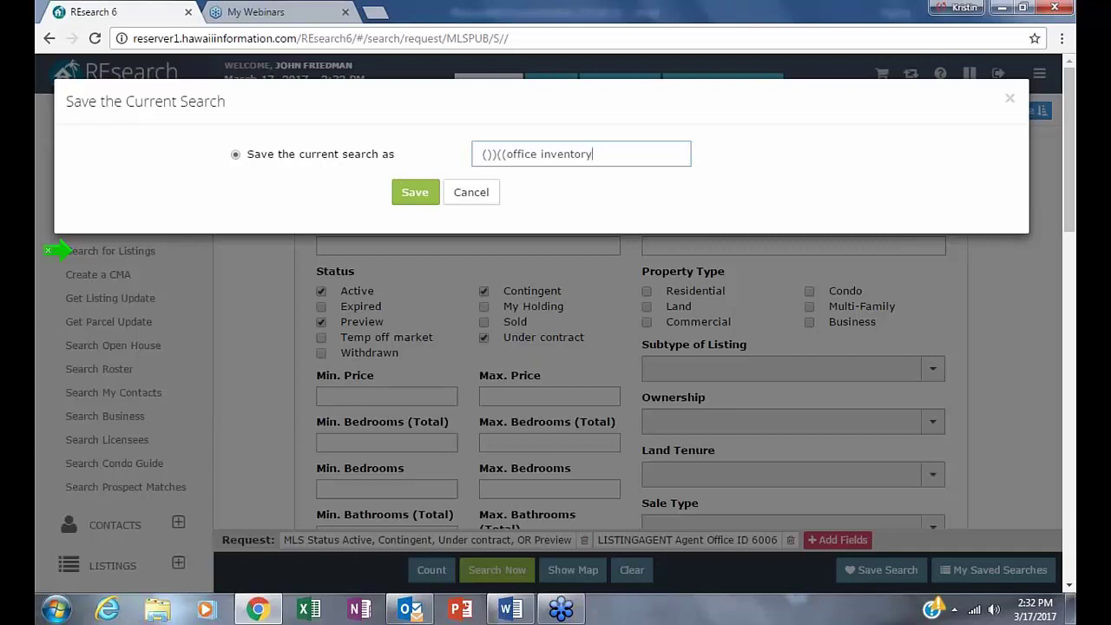
pyautogui.click(415, 198)
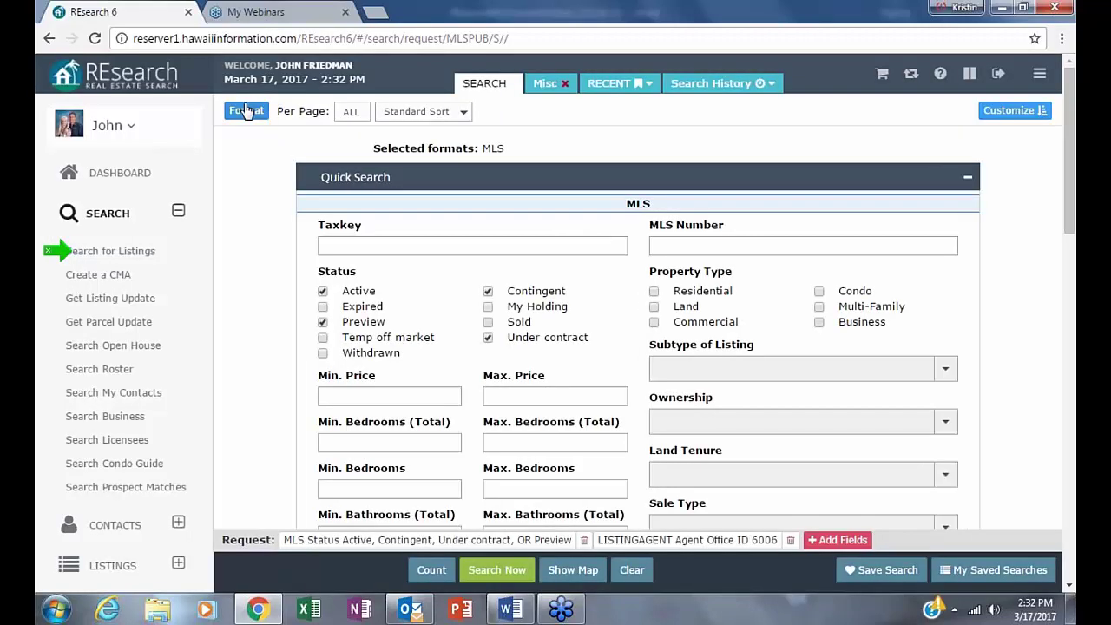
pyautogui.click(246, 111)
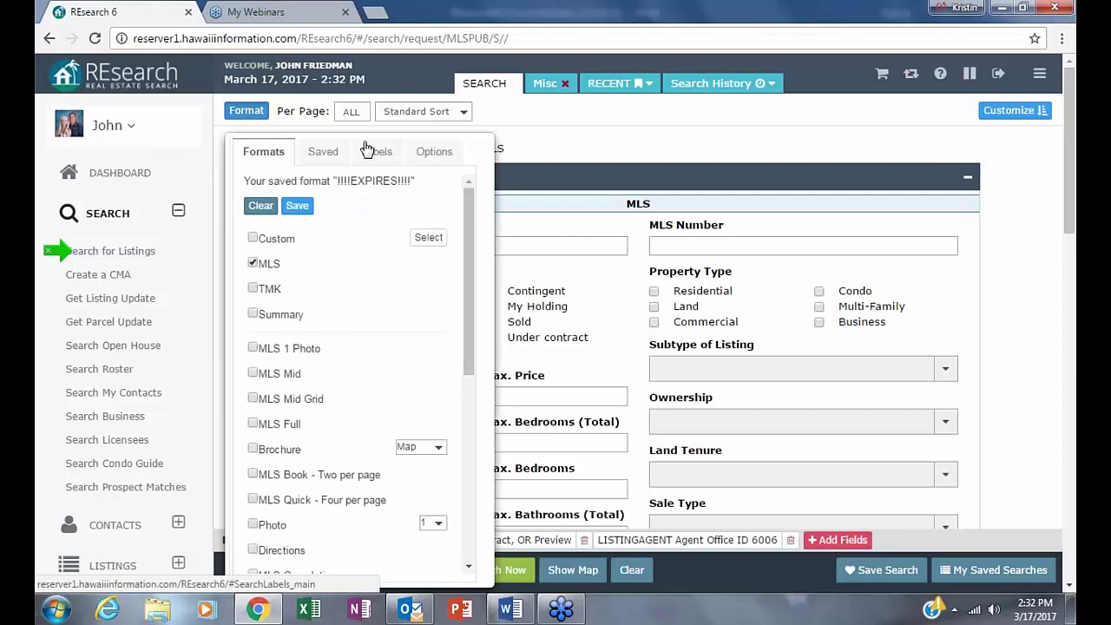
pyautogui.click(330, 155)
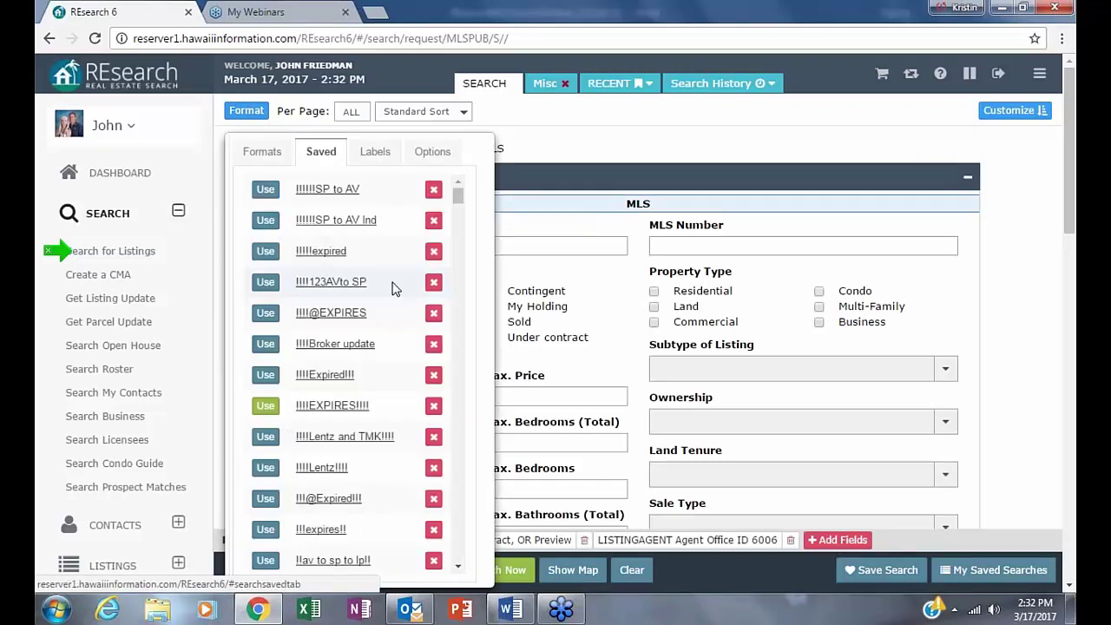
pyautogui.scroll(-5, 397, 286)
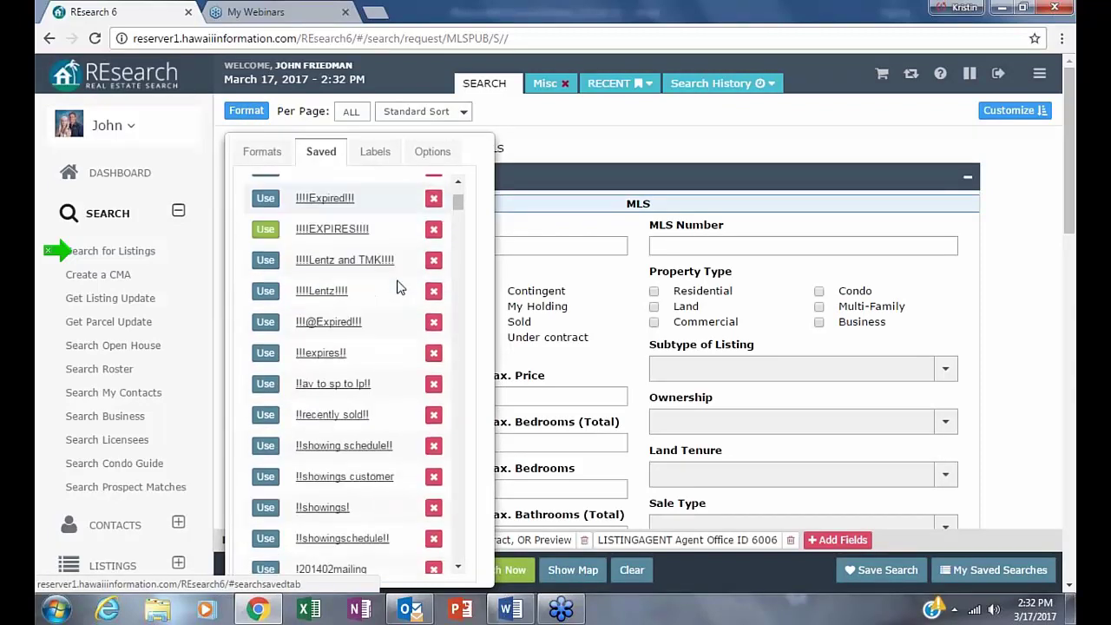
pyautogui.scroll(-10, 396, 286)
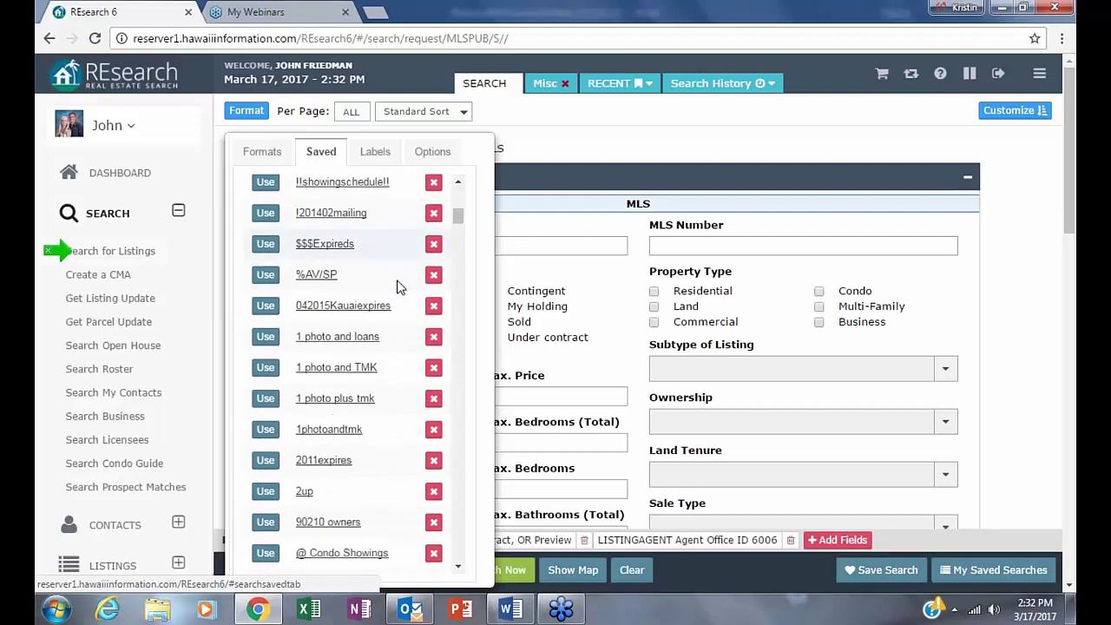
pyautogui.scroll(-8, 396, 286)
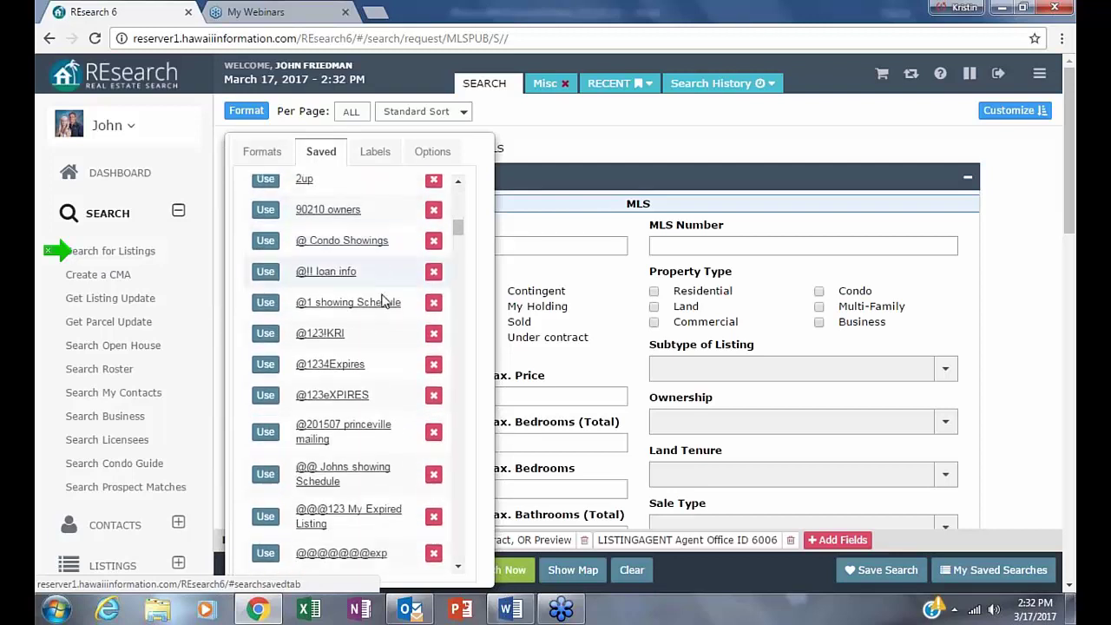
pyautogui.scroll(-3, 737, 347)
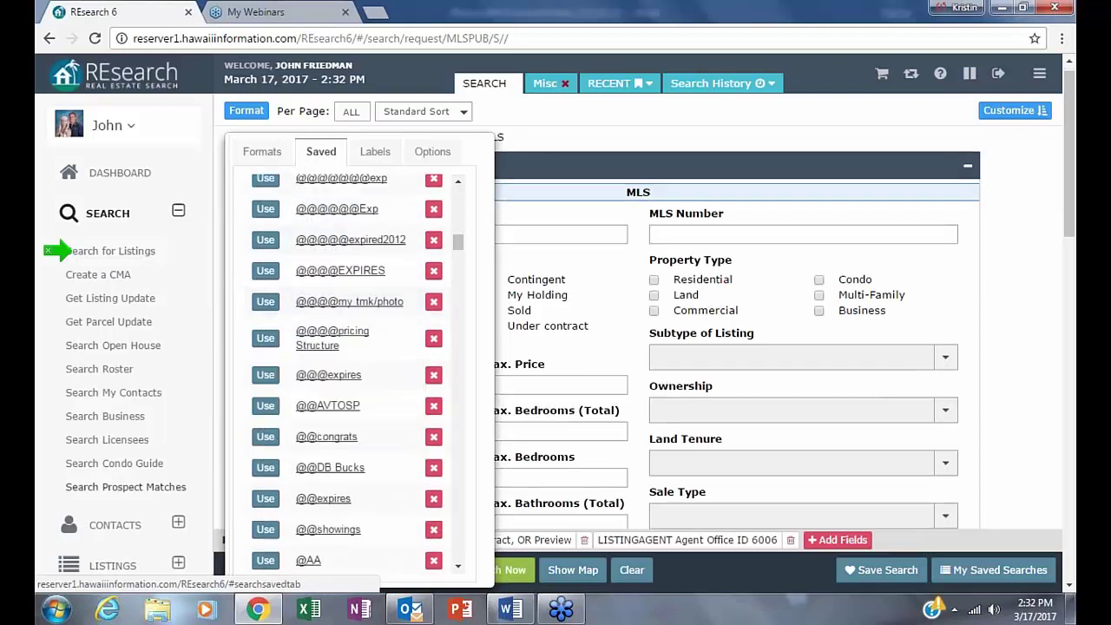
pyautogui.scroll(-4, 352, 365)
pyautogui.scroll(-2, 738, 347)
pyautogui.scroll(-6, 347, 364)
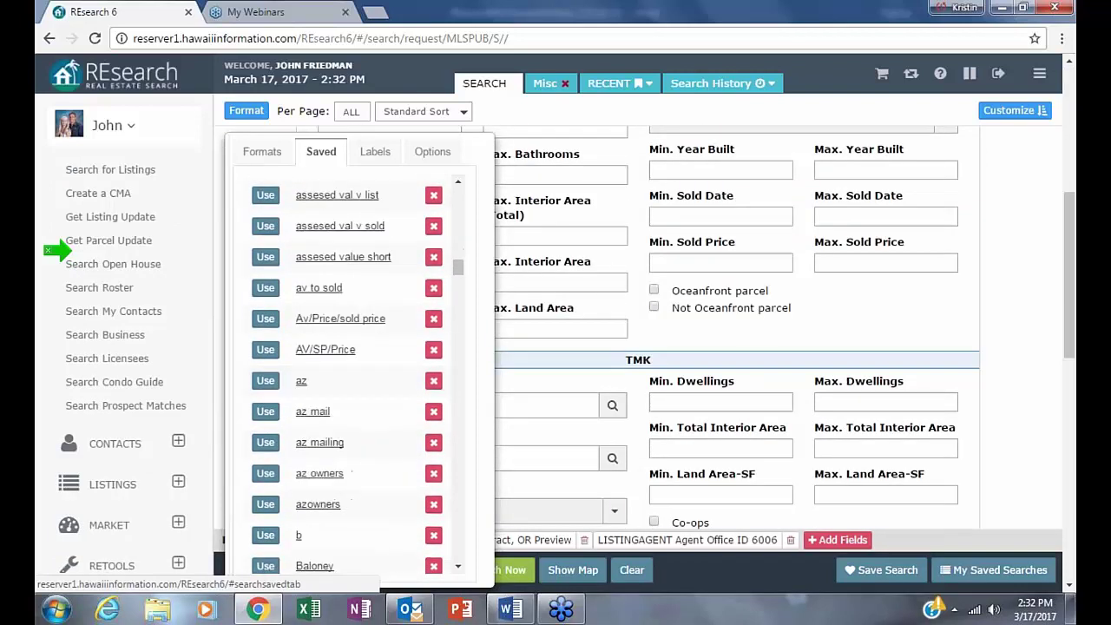
pyautogui.scroll(15, 299, 456)
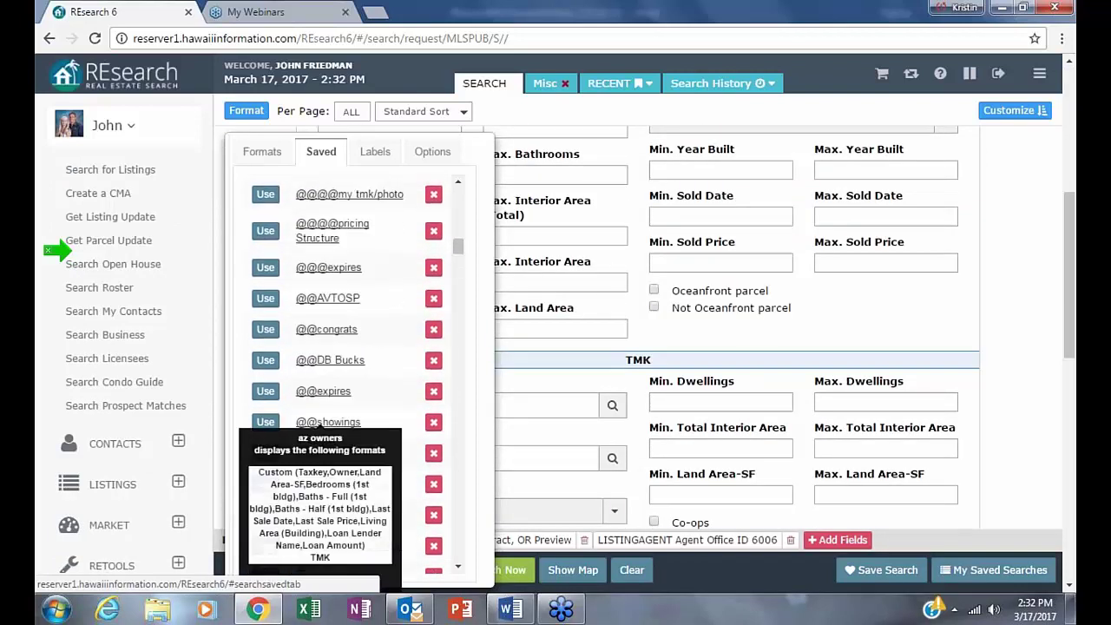
pyautogui.scroll(2, 300, 221)
pyautogui.scroll(5, 300, 222)
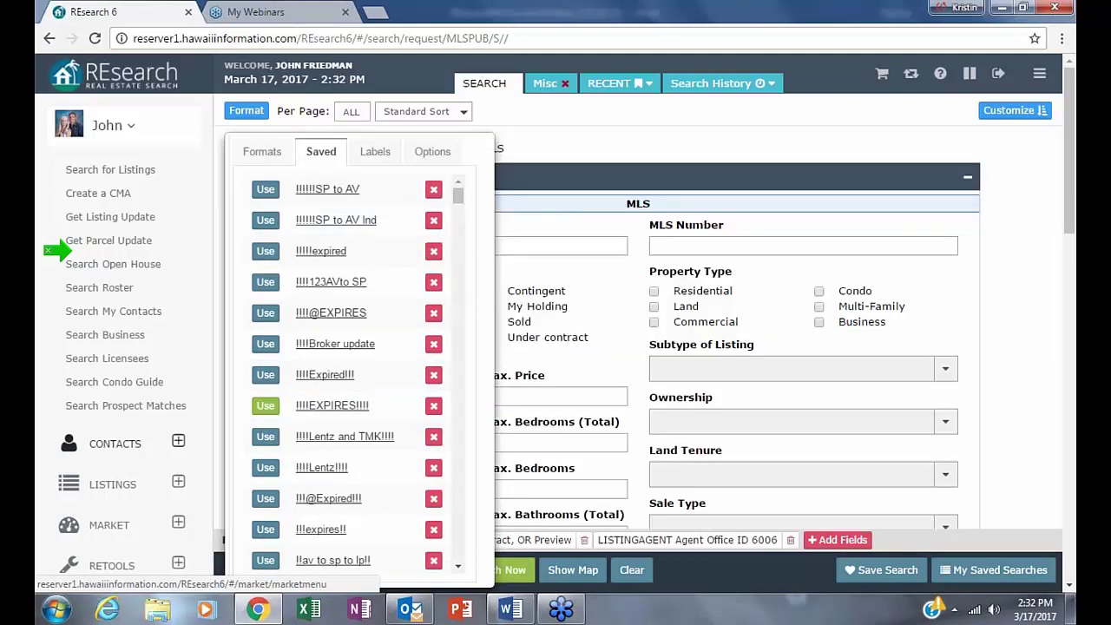
pyautogui.press('Escape')
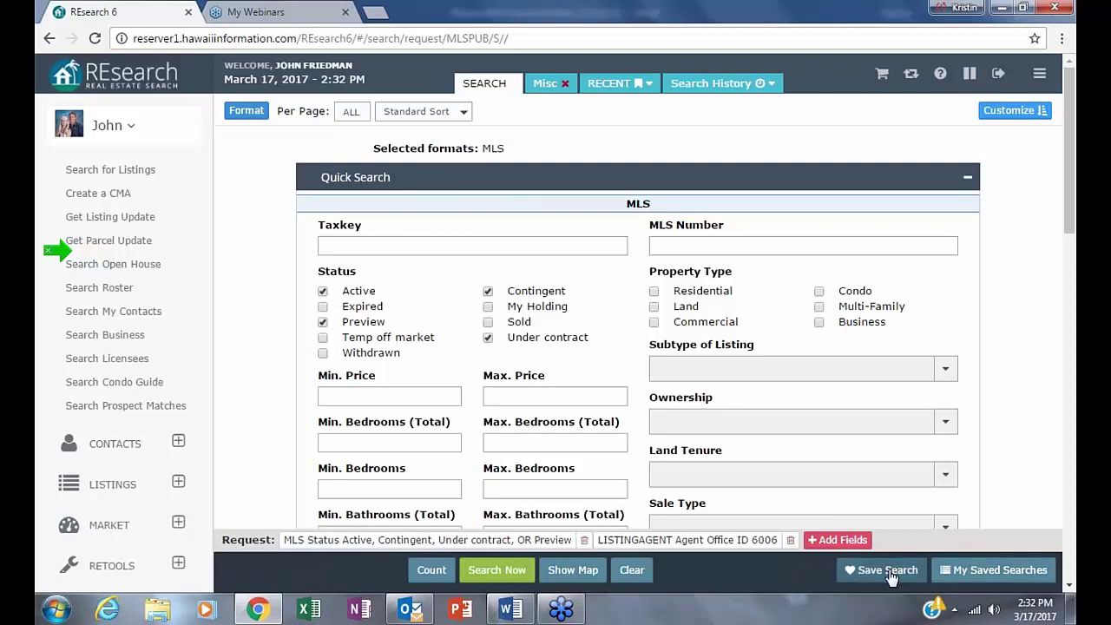
# - Save the search under a new name starting with @ signs and ending in 'KRI Inventory'
pyautogui.click(864, 570)
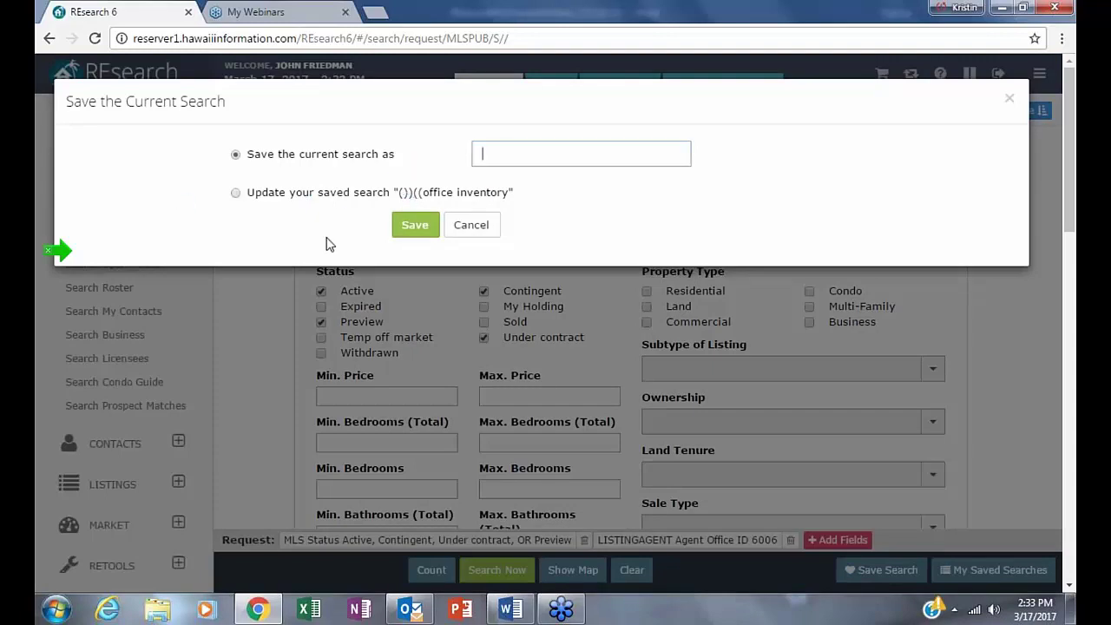
pyautogui.write('@@@@@@@@@@@@KRI Invent')
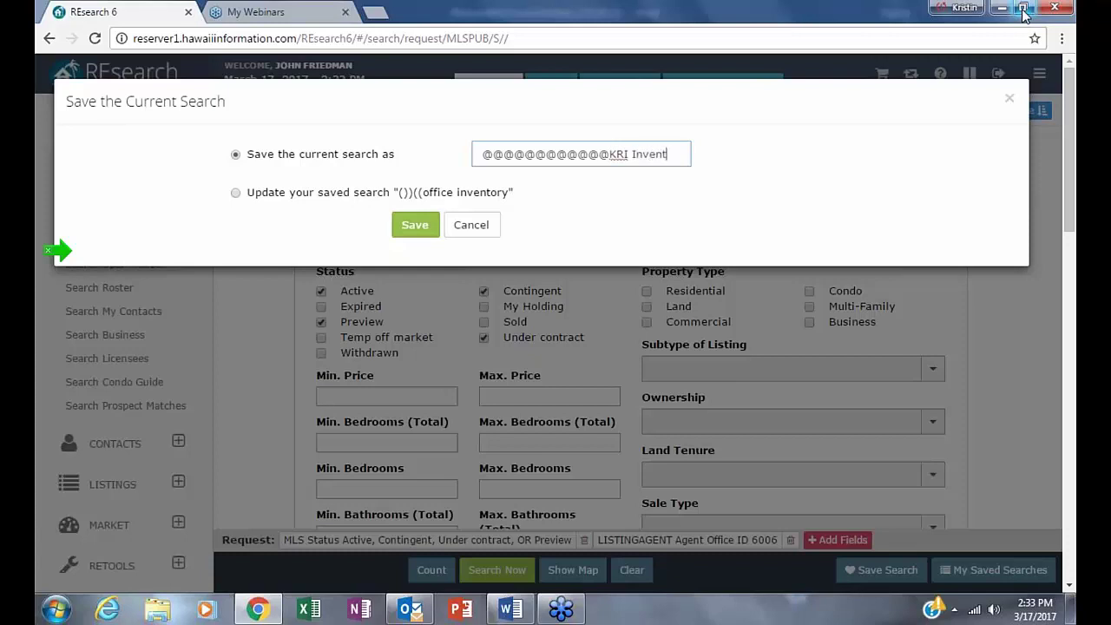
pyautogui.write('y')
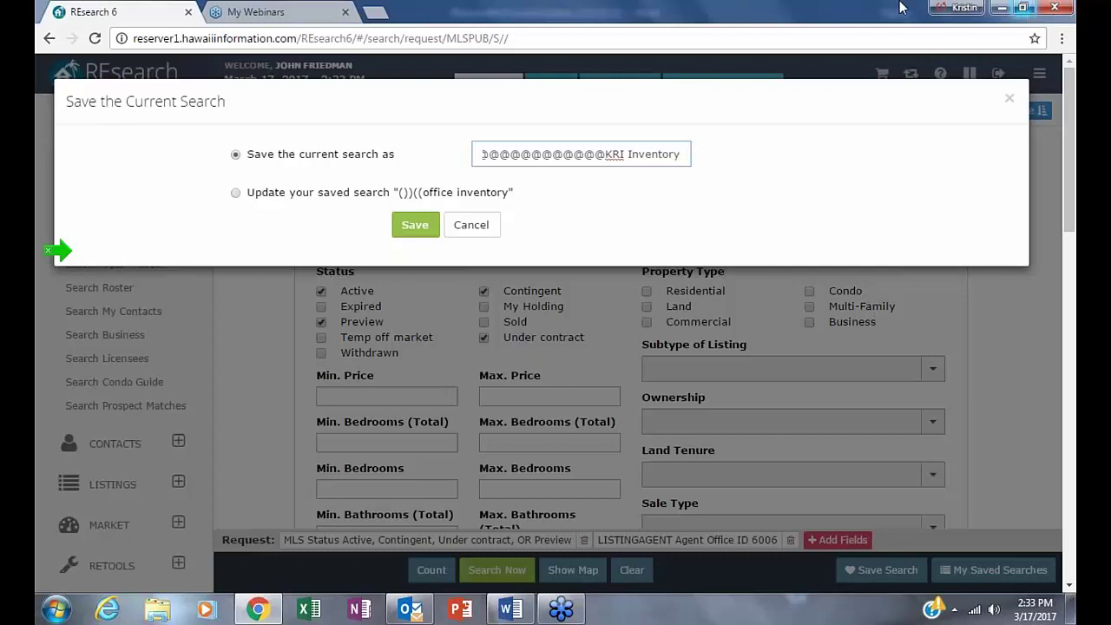
pyautogui.click(416, 228)
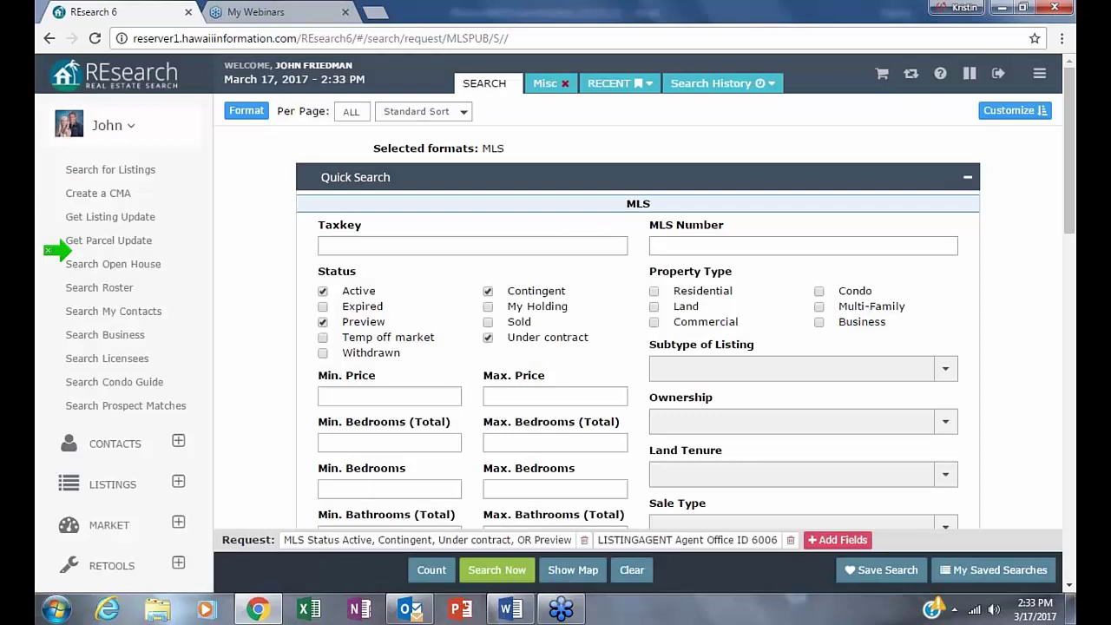
# - Browse the saved display formats list under Format's Saved tab, scrolling through its entries
pyautogui.click(248, 112)
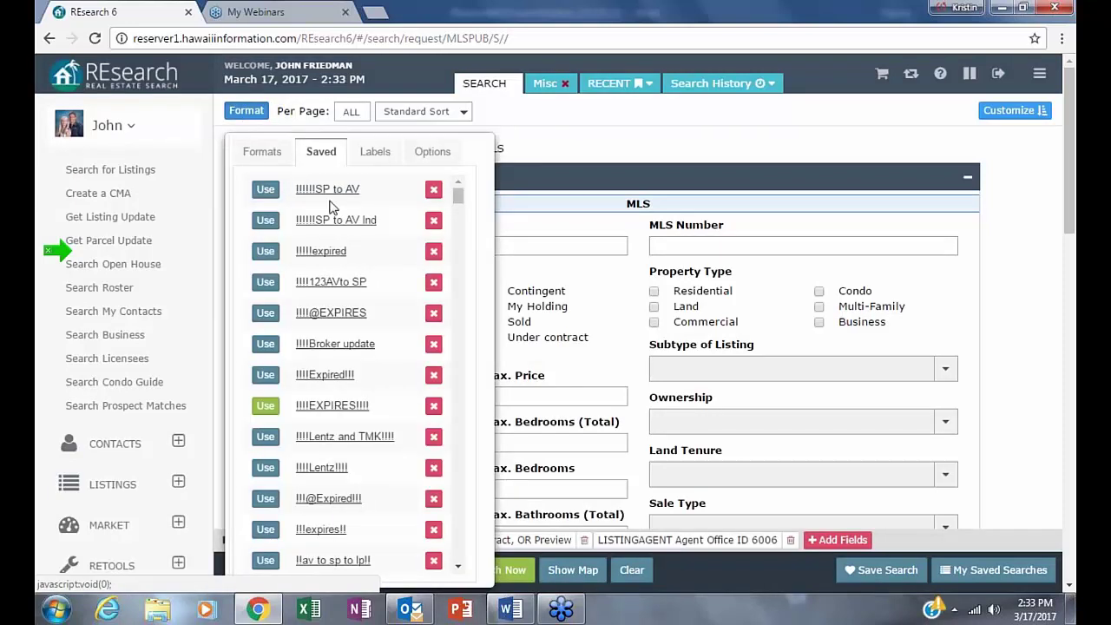
pyautogui.scroll(-5, 347, 348)
pyautogui.scroll(3, 365, 348)
pyautogui.scroll(-10, 366, 348)
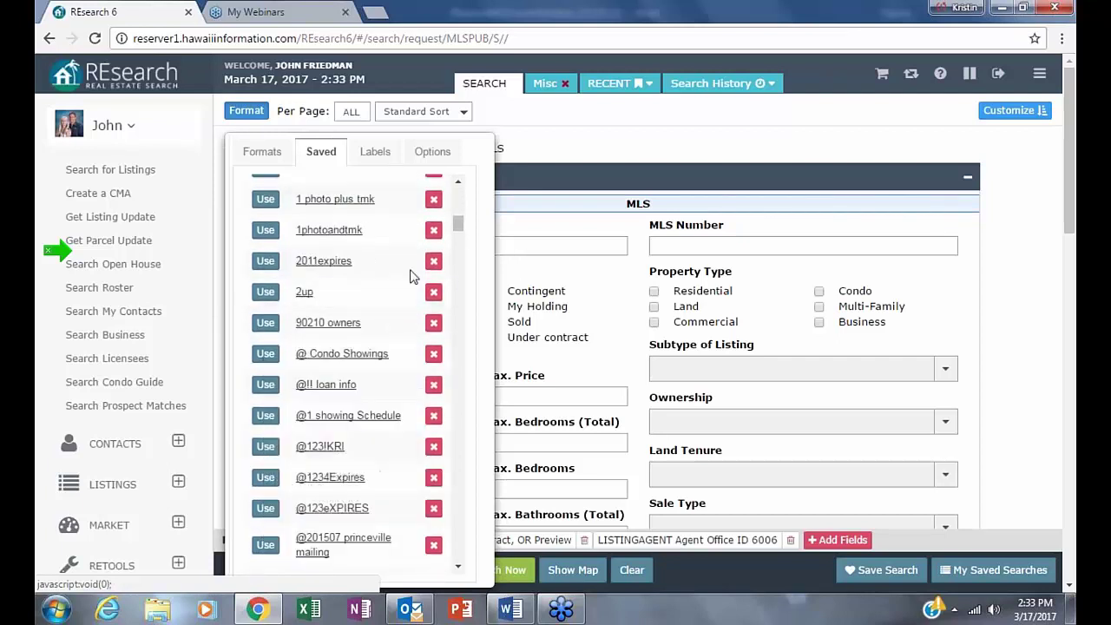
pyautogui.scroll(-5, 305, 415)
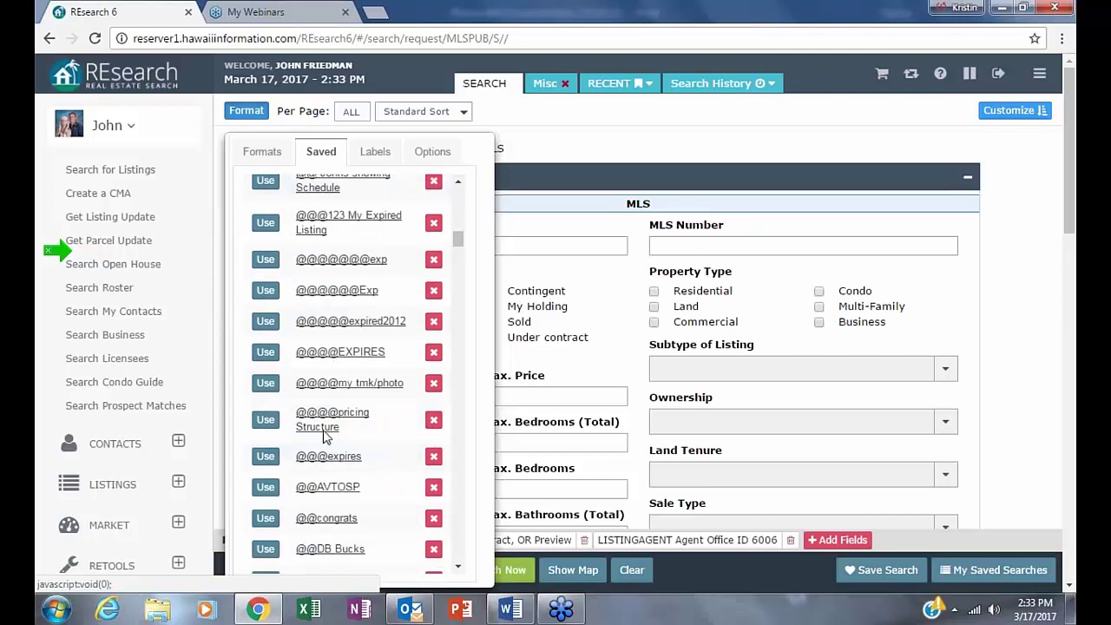
pyautogui.moveTo(343, 384)
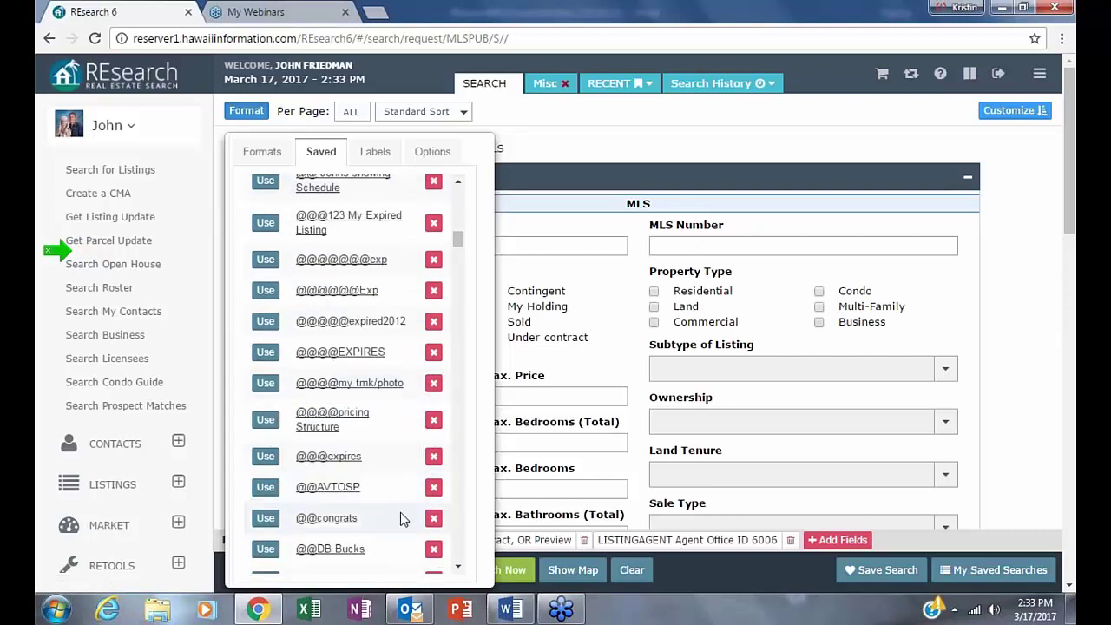
pyautogui.scroll(-6, 380, 503)
pyautogui.scroll(-6, 382, 502)
pyautogui.scroll(12, 382, 498)
pyautogui.scroll(15, 386, 479)
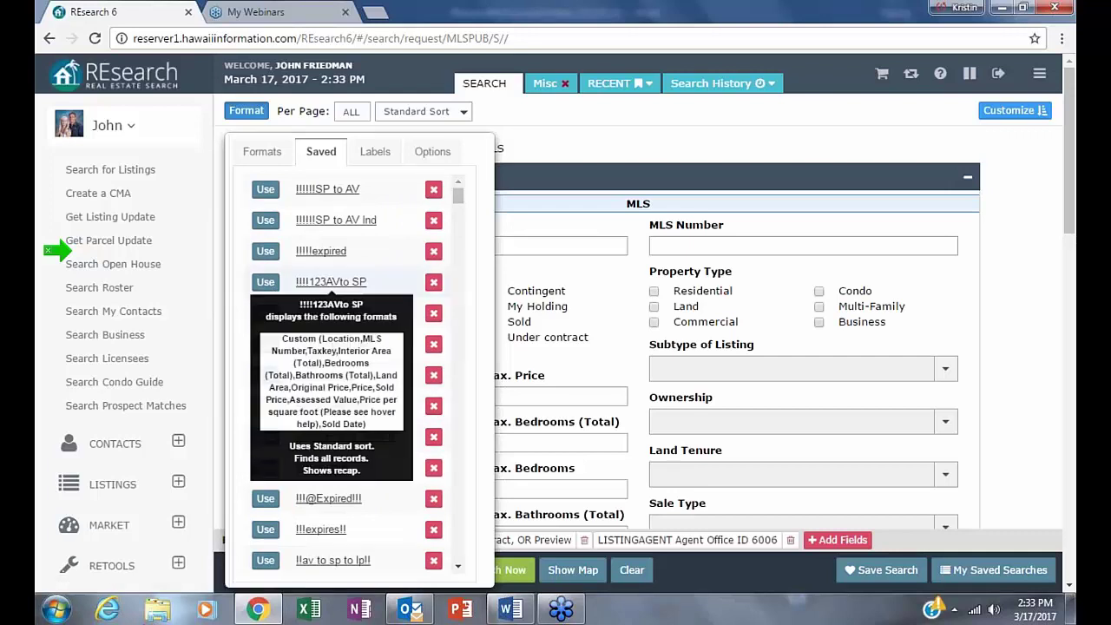
pyautogui.moveTo(457, 198); pyautogui.dragTo(469, 146)
# - Close the formats list and load the '())((office inventory' saved search into the form
pyautogui.click(246, 111)
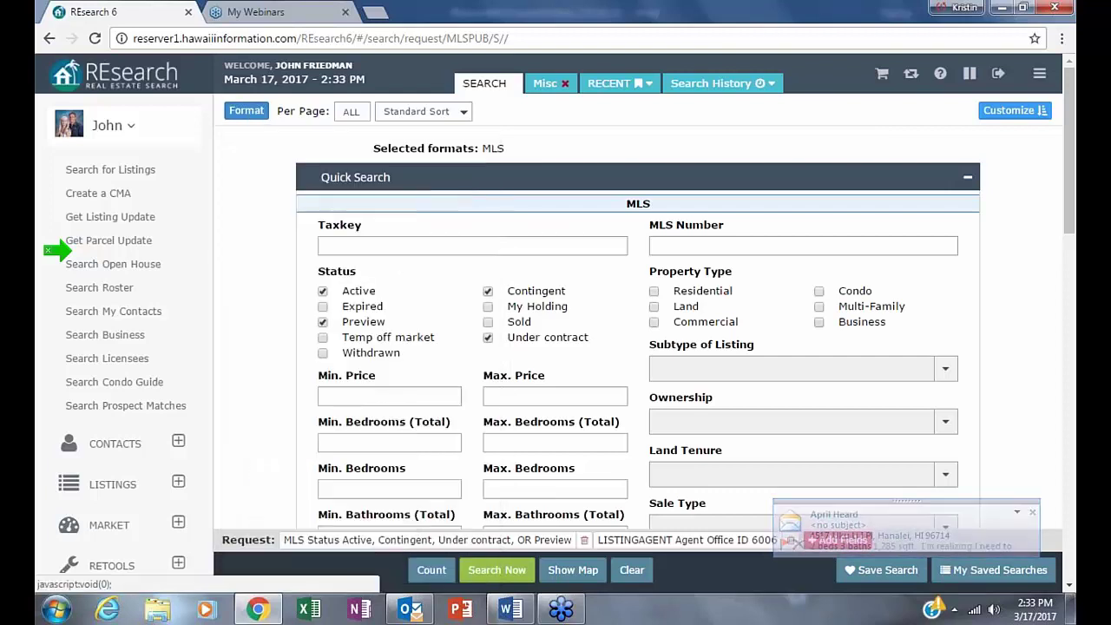
pyautogui.click(998, 569)
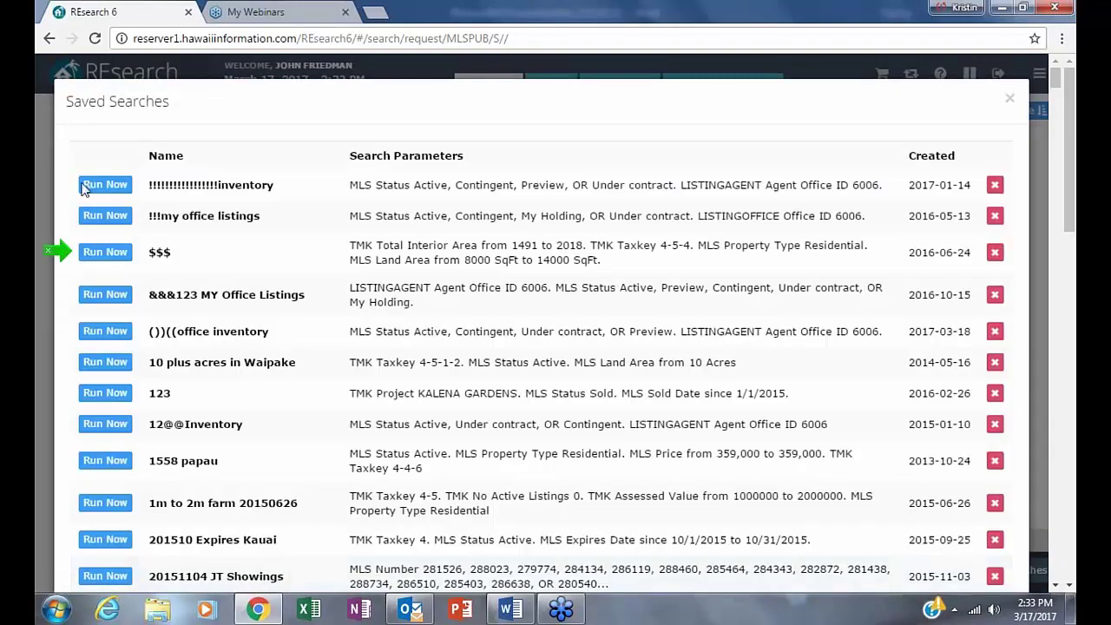
pyautogui.scroll(-2, 104, 274)
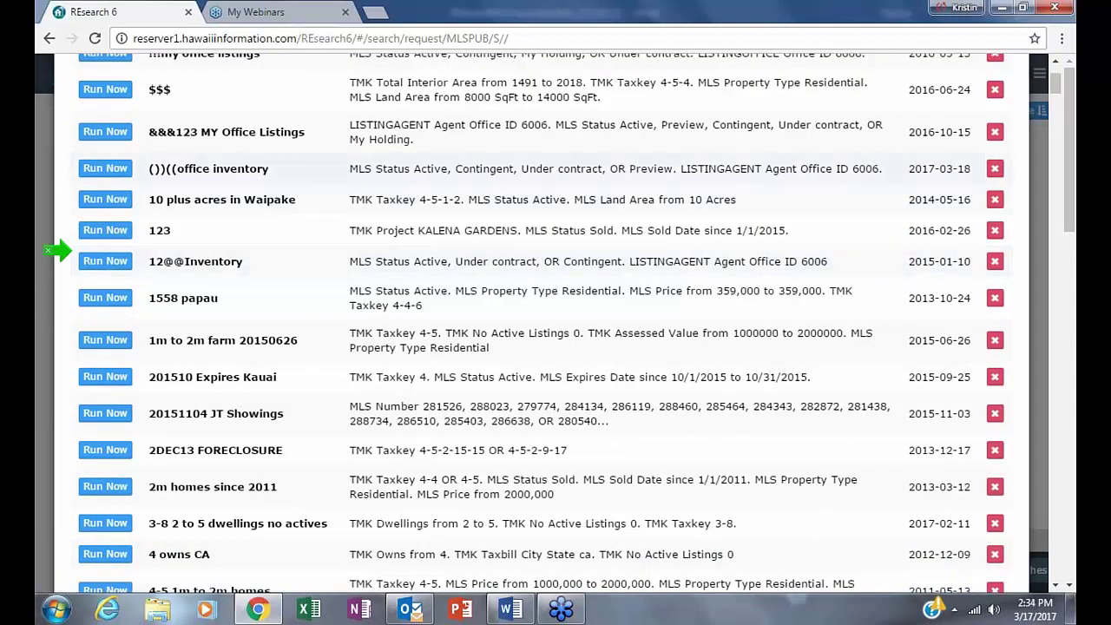
pyautogui.click(104, 168)
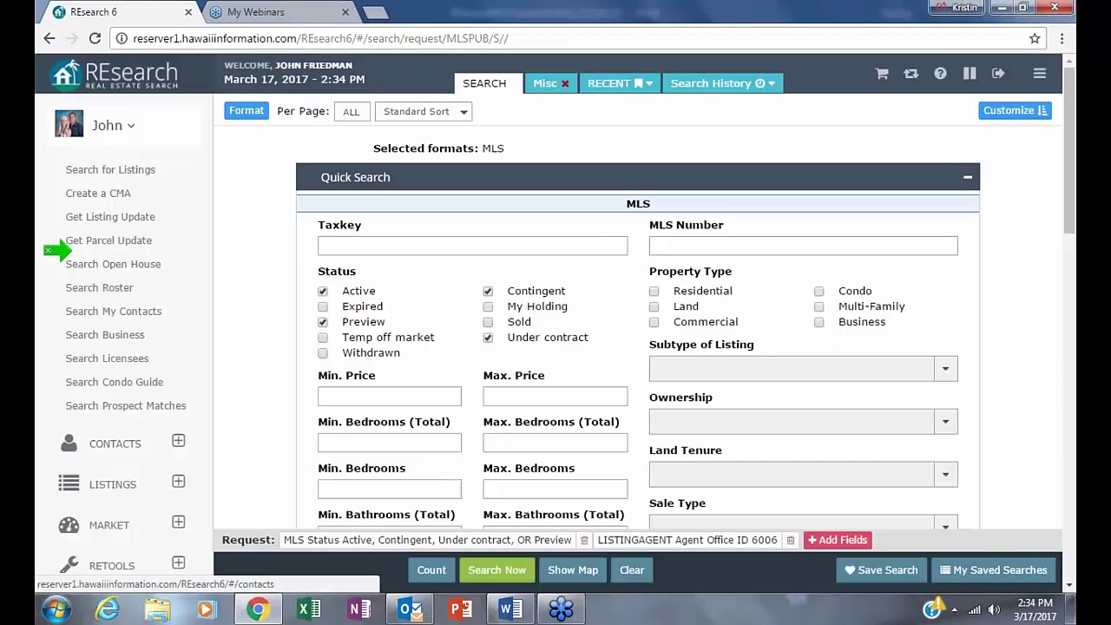
# - Clear all criteria, then reload the saved office inventory search for Agent Office ID 6006
pyautogui.click(631, 572)
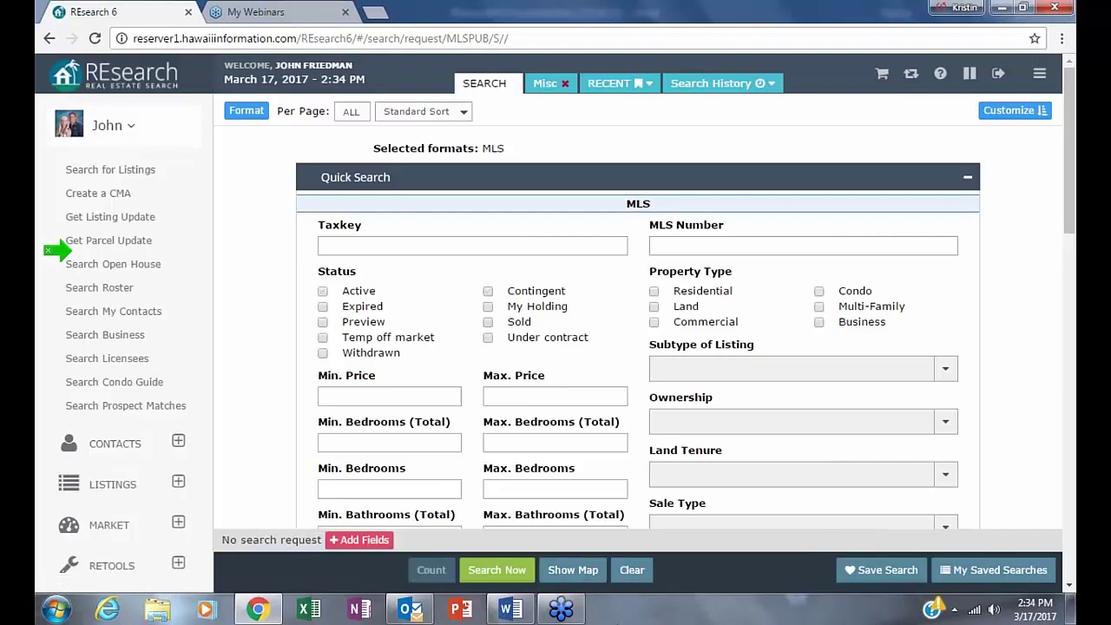
pyautogui.click(996, 570)
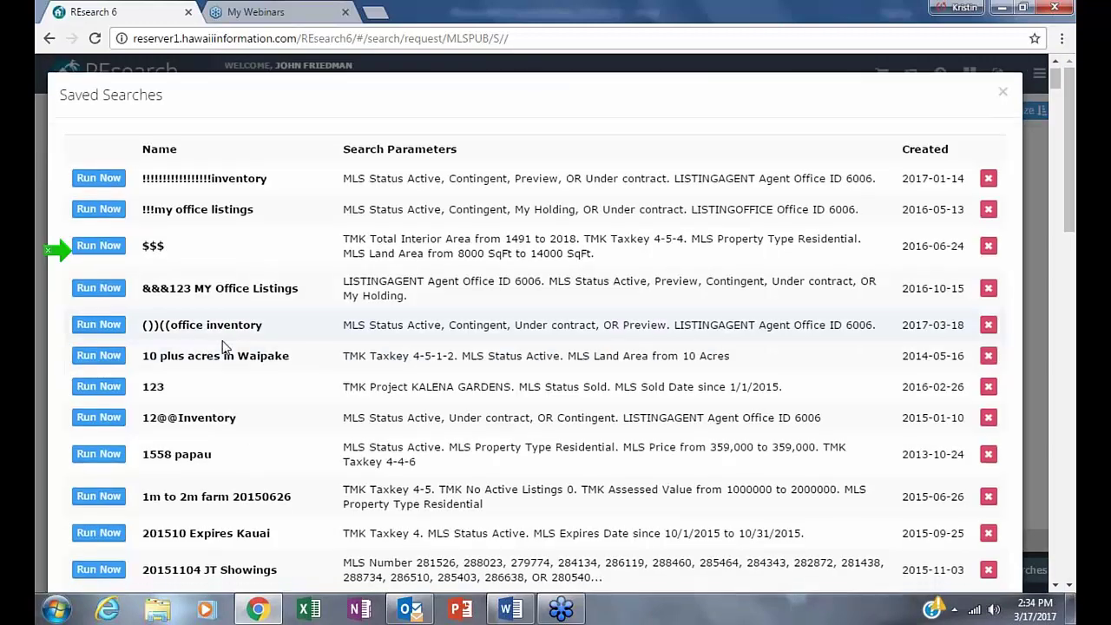
pyautogui.scroll(-5, 222, 345)
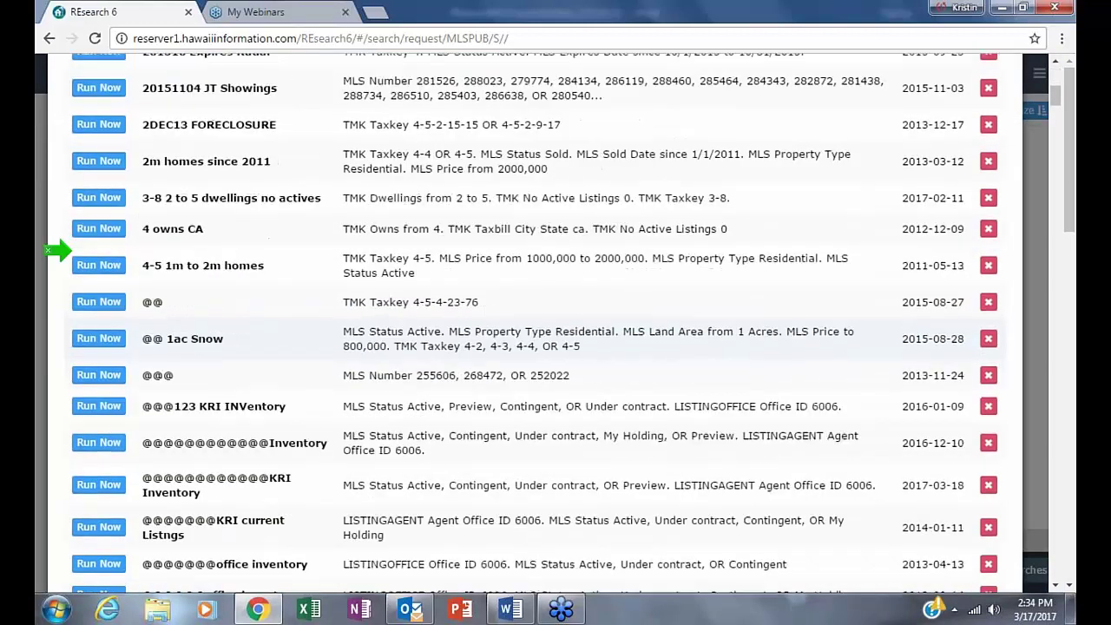
pyautogui.scroll(4, 174, 304)
pyautogui.click(99, 170)
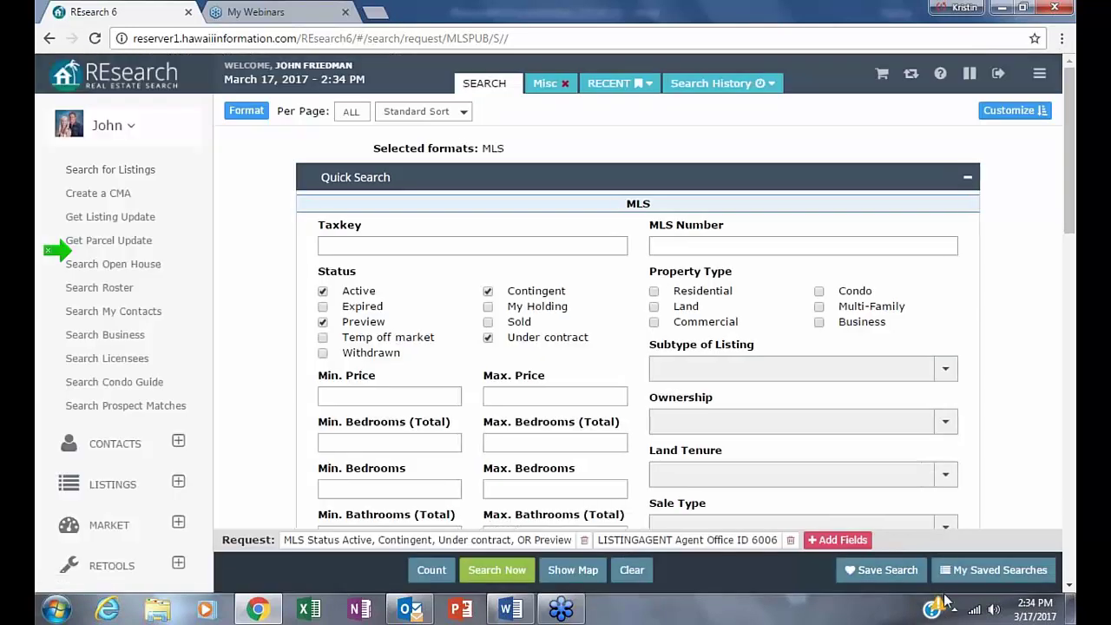
# - Run the office inventory search and sort the results by TMK in reverse order
pyautogui.click(496, 570)
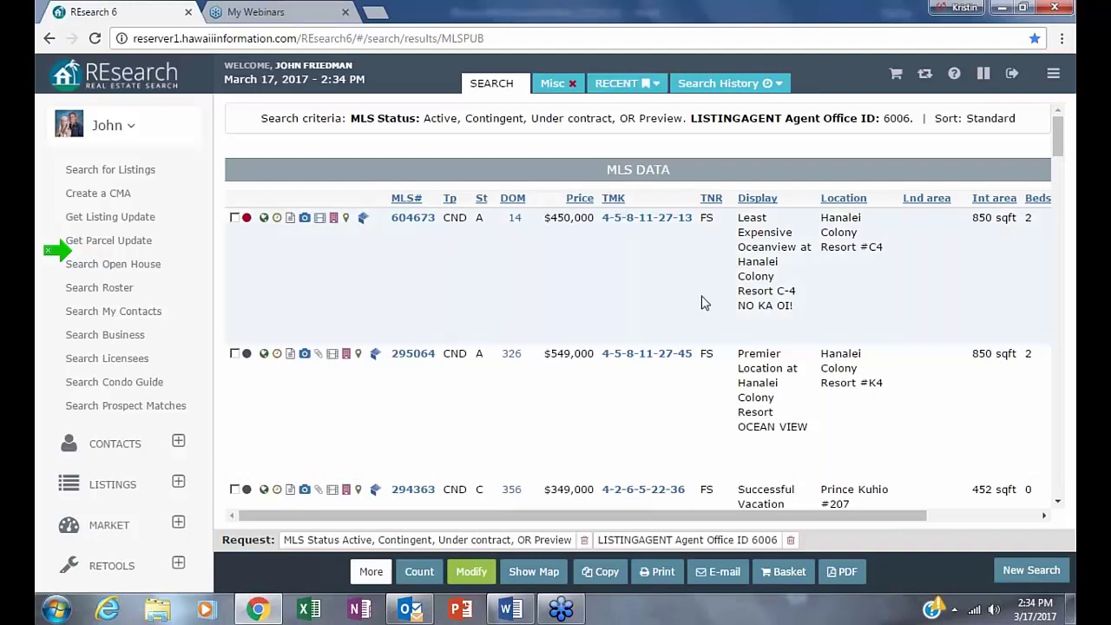
pyautogui.click(615, 199)
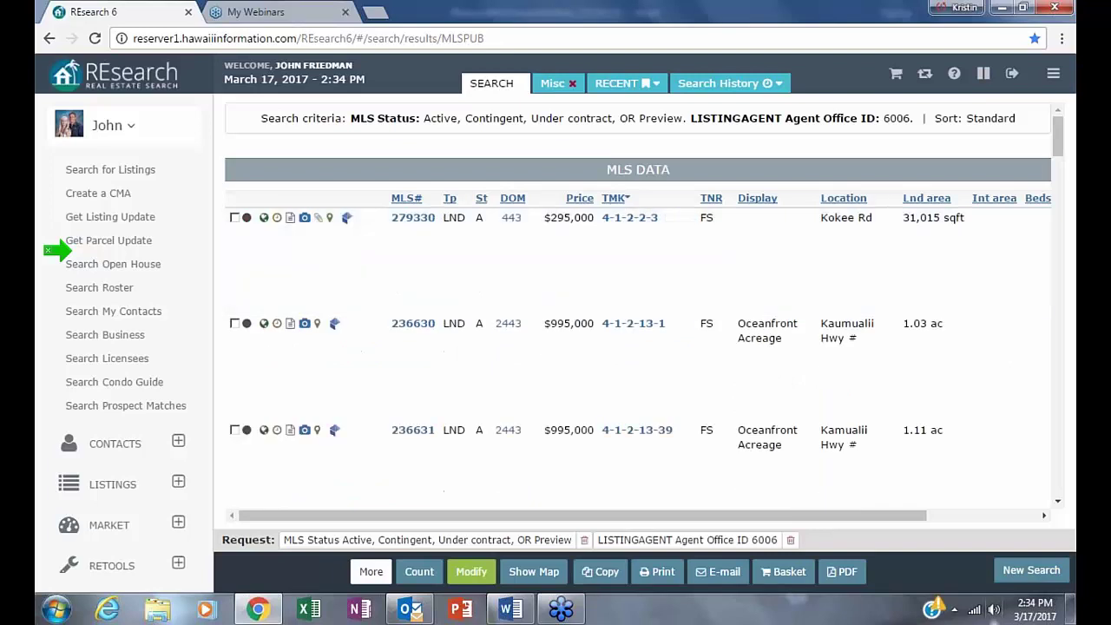
pyautogui.click(610, 204)
# - Expand listing 286481's agent entry to show its additional agent
pyautogui.scroll(-10, 710, 443)
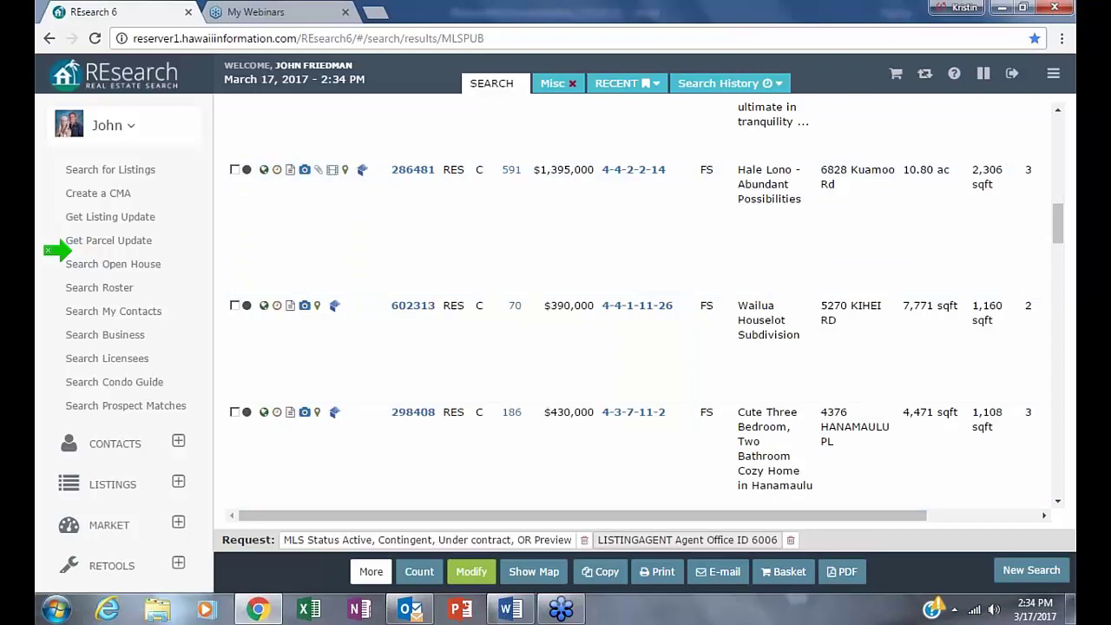
pyautogui.hscroll(3, 955, 478)
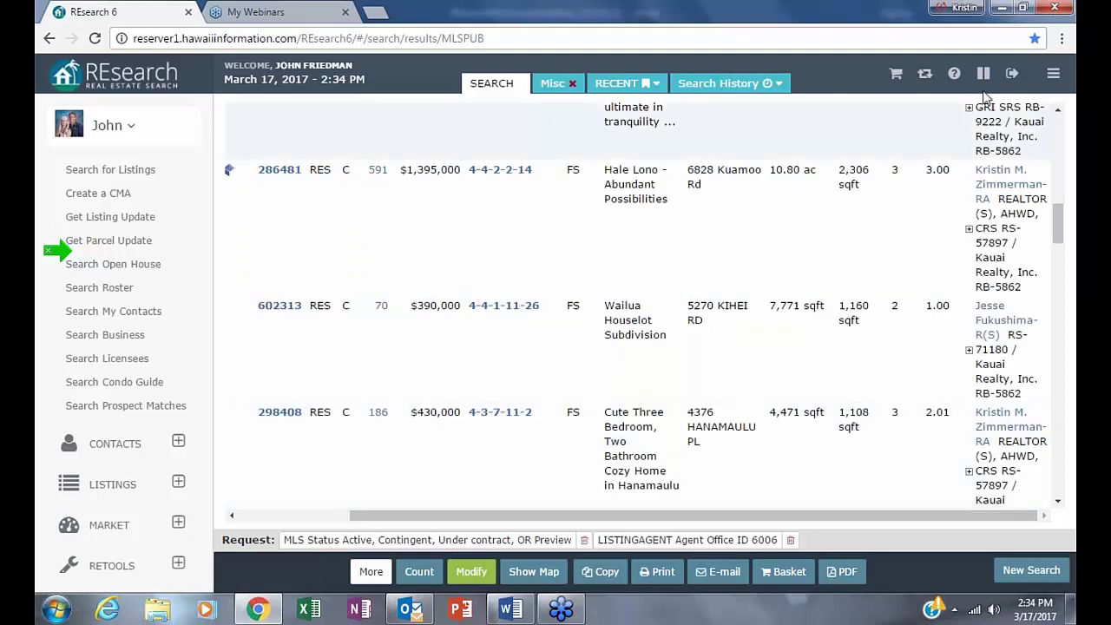
pyautogui.click(968, 231)
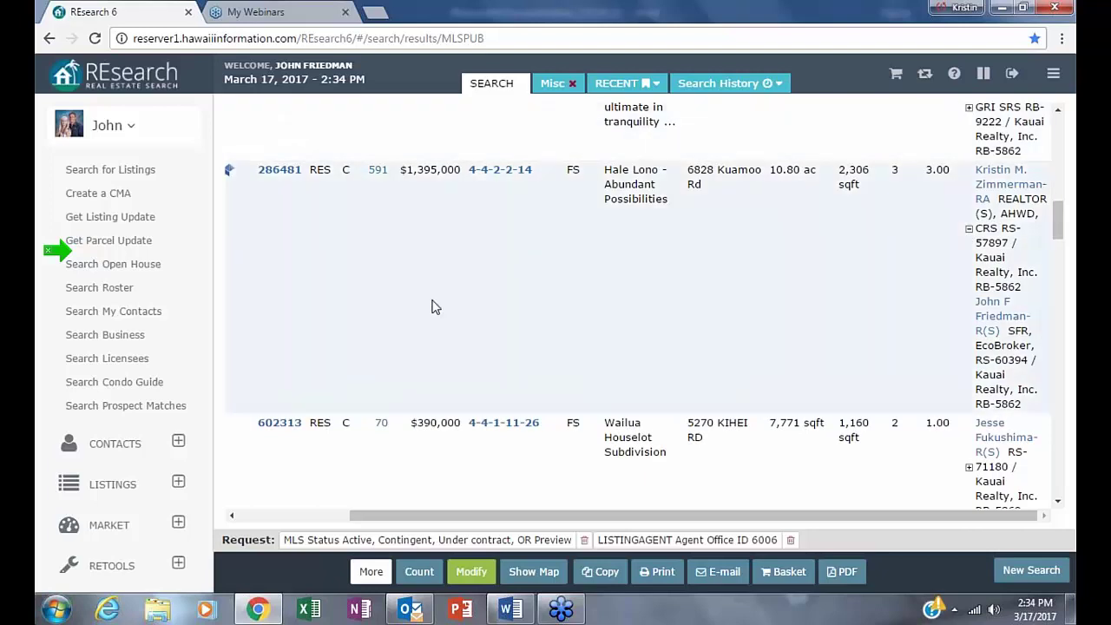
pyautogui.scroll(-2, 282, 339)
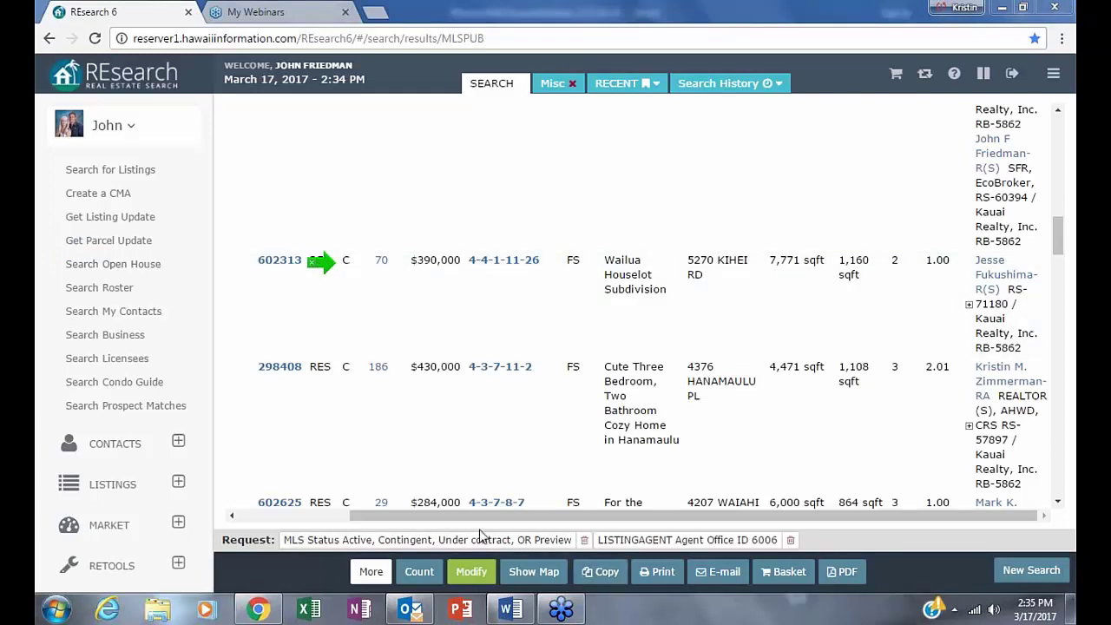
# - Back on the search form, remove Contingent and Under contract so Status covers only Active and Preview
pyautogui.click(472, 570)
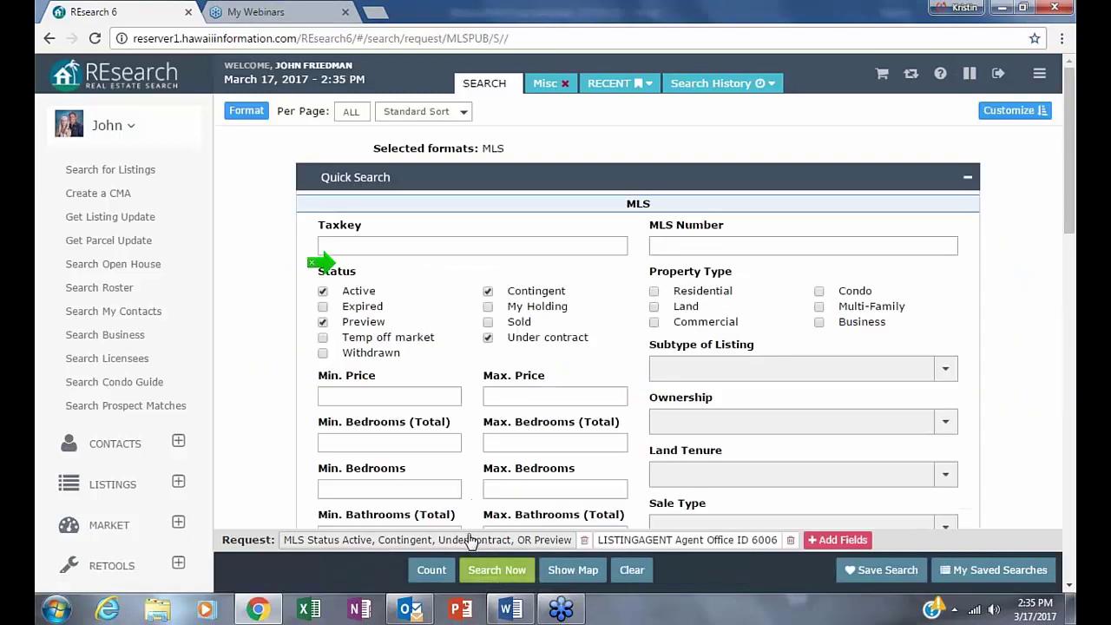
pyautogui.click(470, 540)
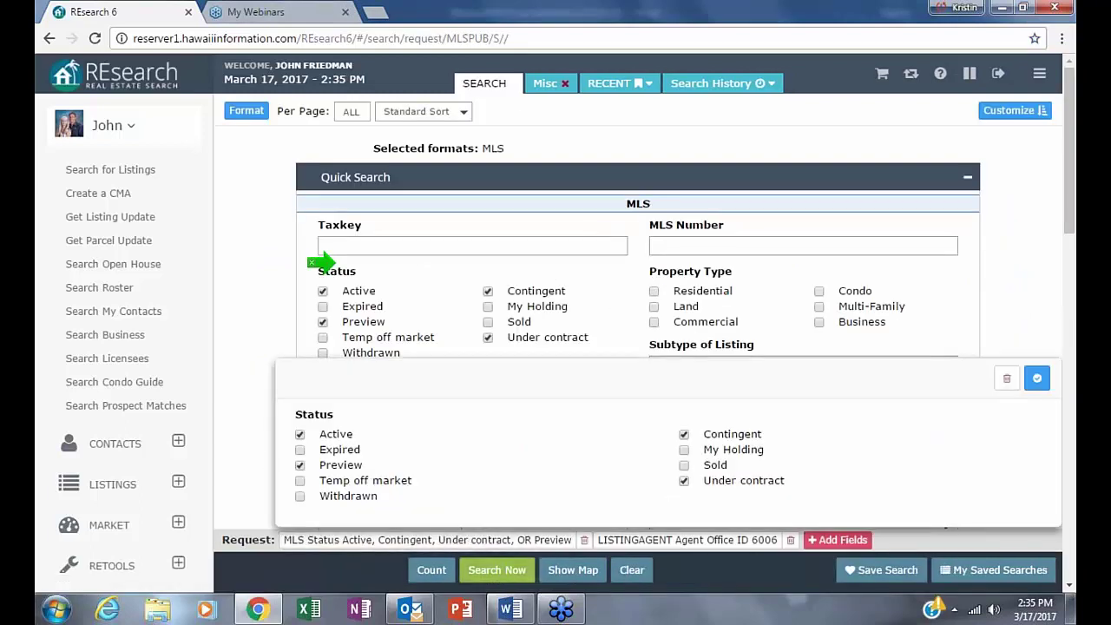
pyautogui.click(684, 434)
pyautogui.click(683, 480)
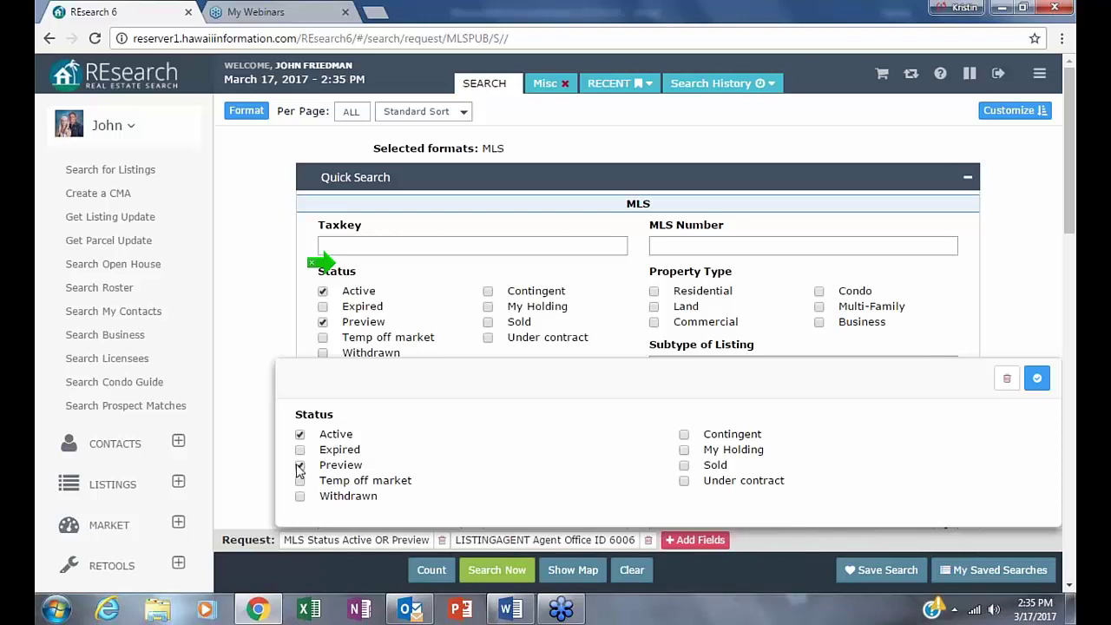